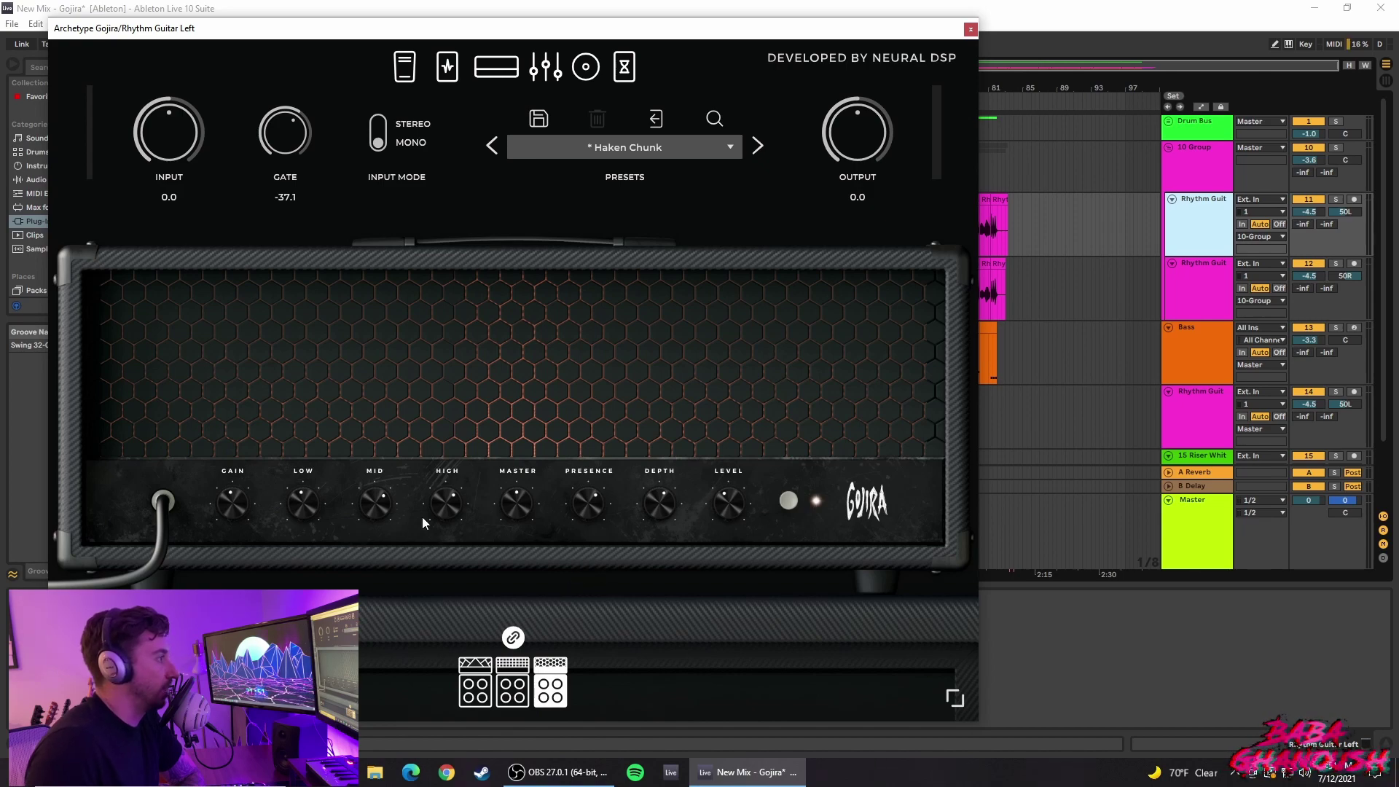
Step: Examine the left rhythm guitar's Archetype Gojira settings across its pedals, amp, graphic EQ, cabinet microphones, delay and reverb
{"action": "left_click", "coordinate": [404, 66]}
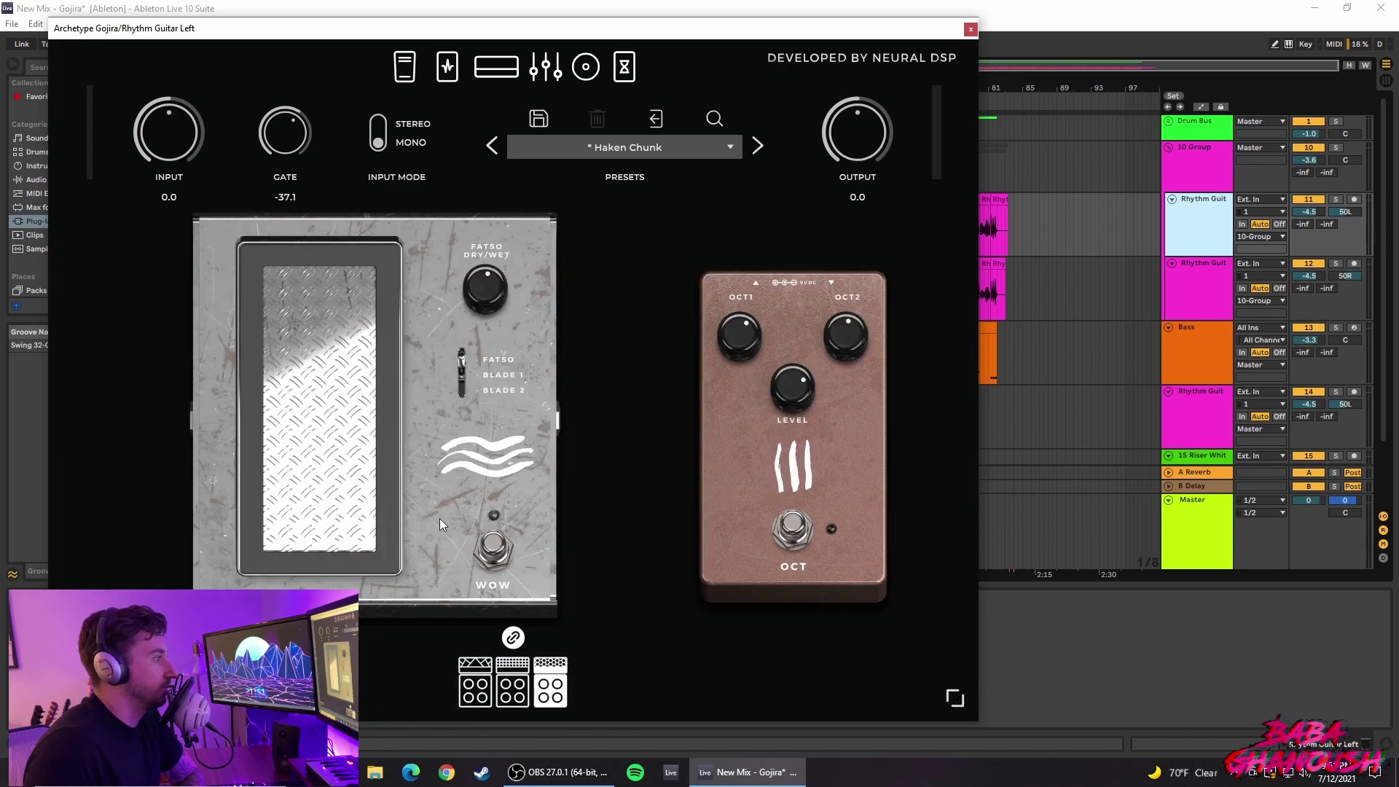
{"action": "left_click", "coordinate": [448, 66]}
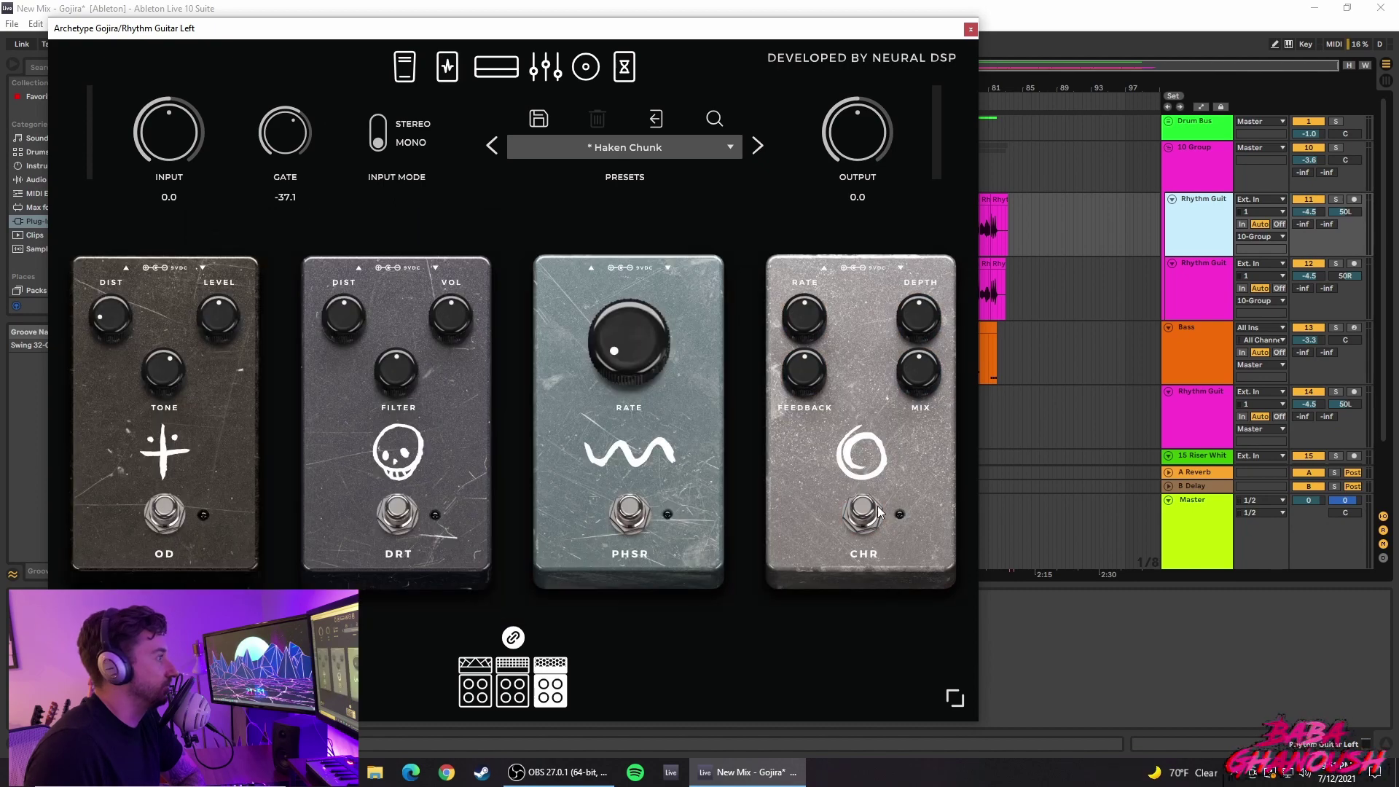
{"action": "left_click", "coordinate": [496, 67]}
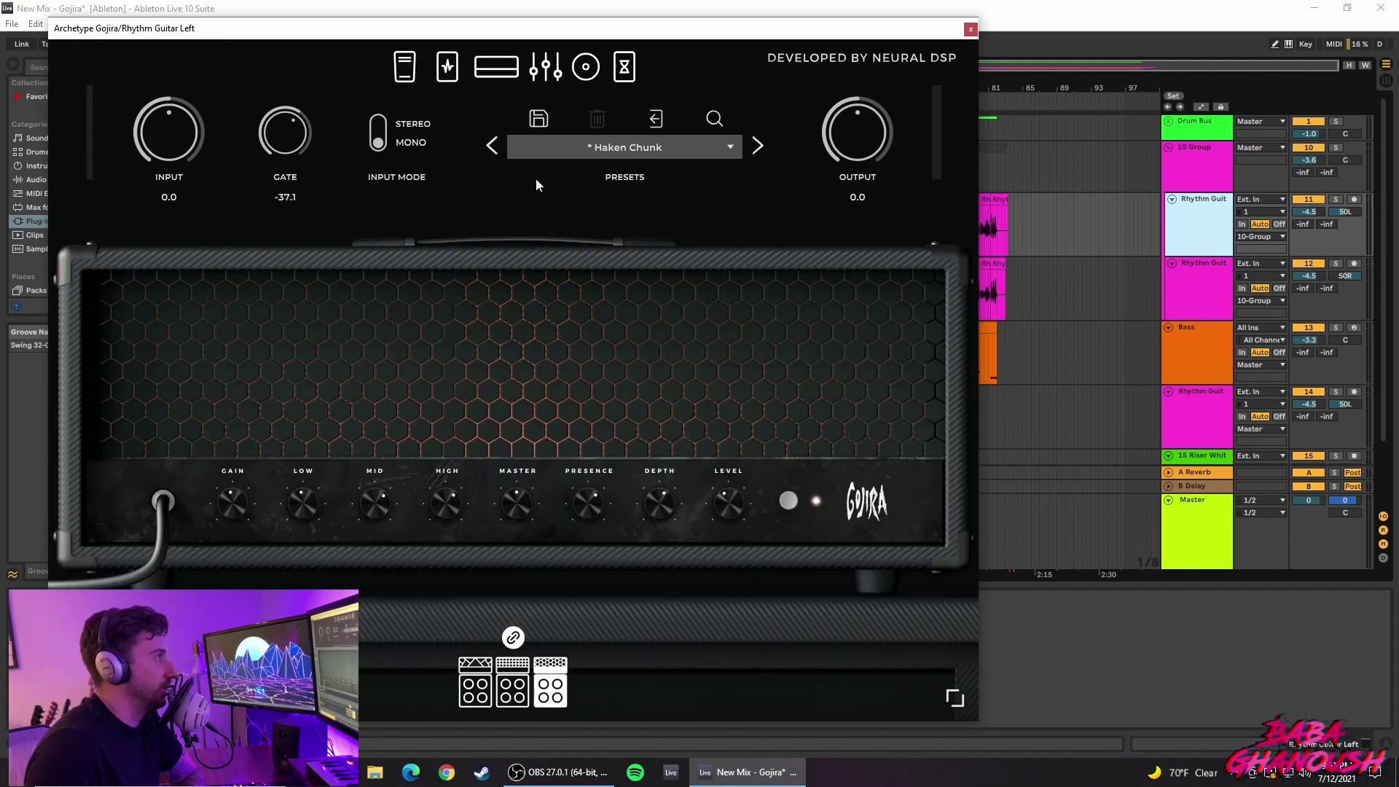
{"action": "left_click", "coordinate": [539, 76]}
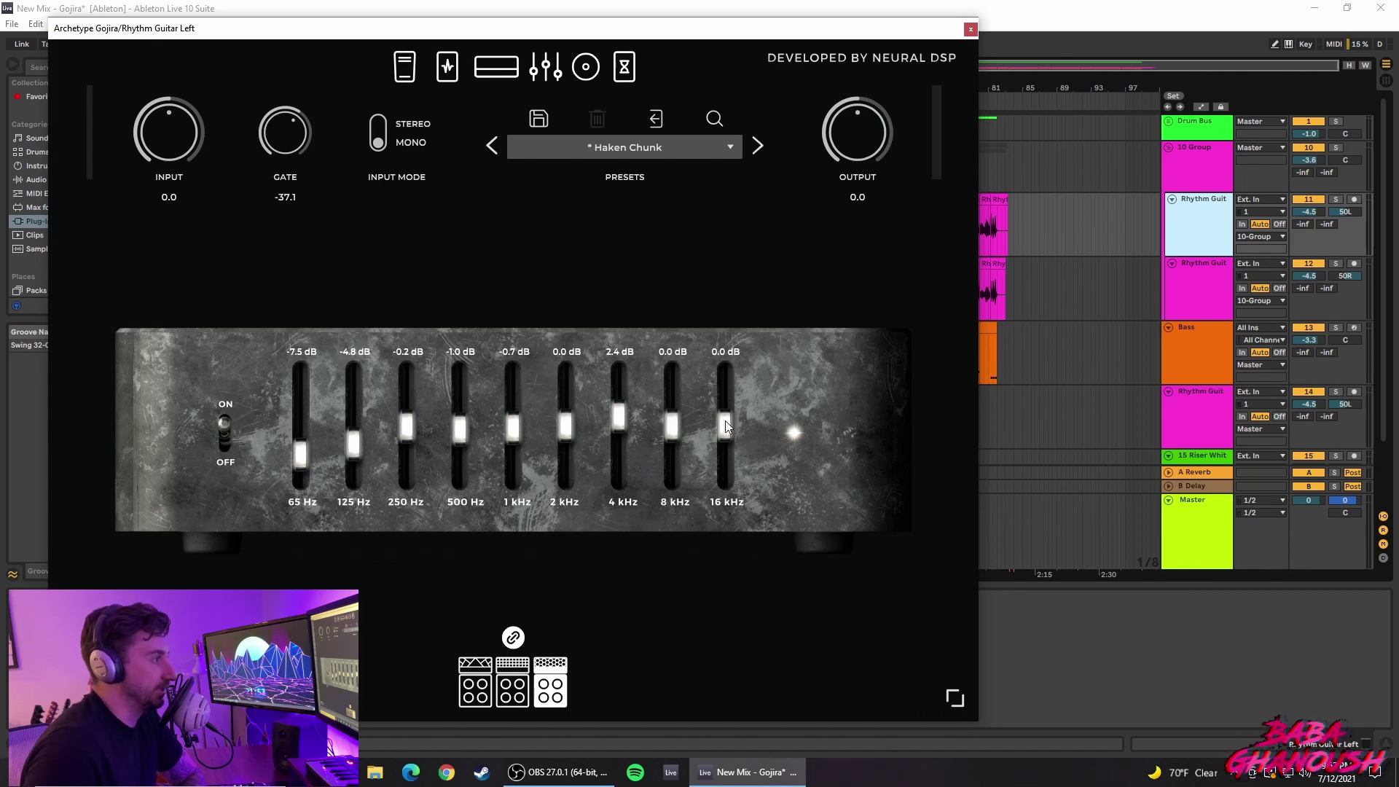
{"action": "left_click", "coordinate": [624, 67]}
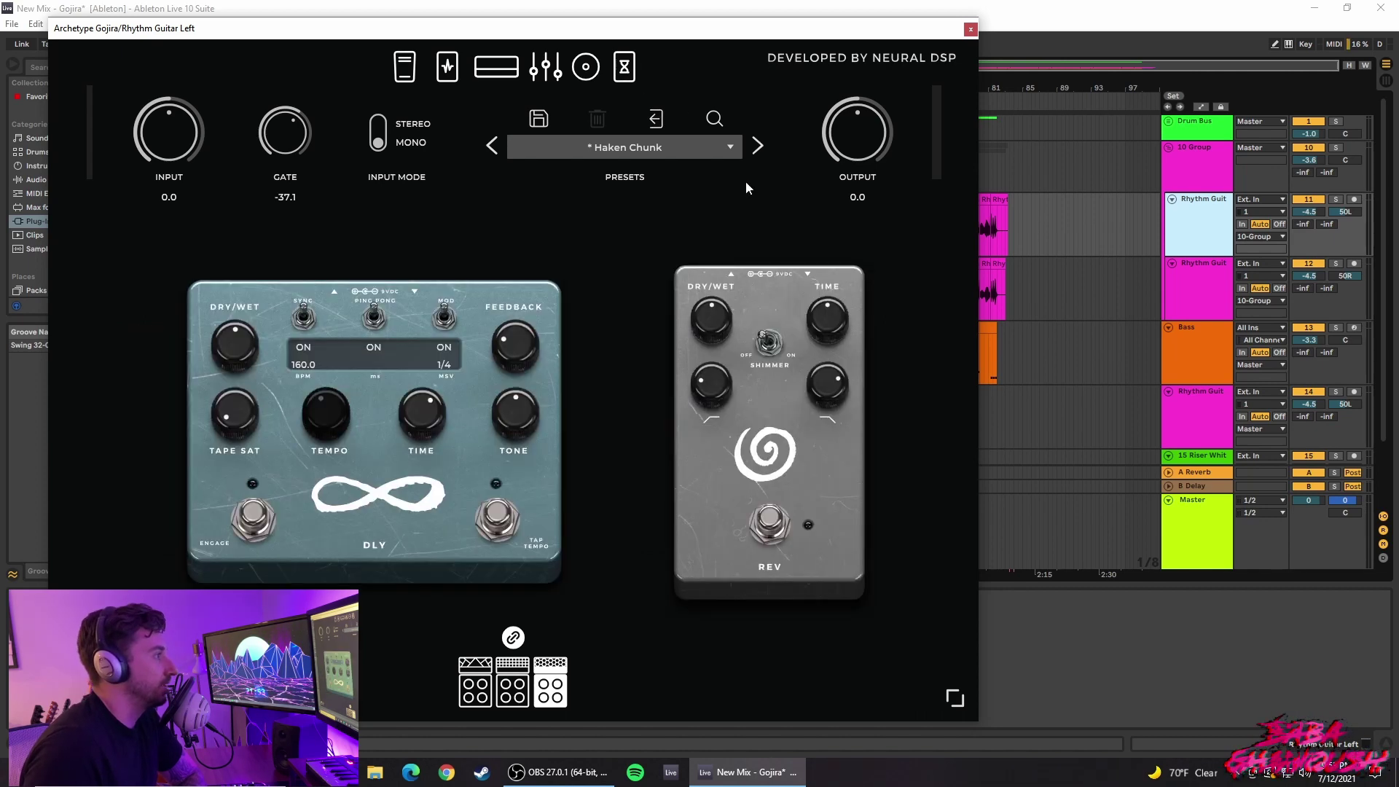
{"action": "left_click", "coordinate": [585, 67]}
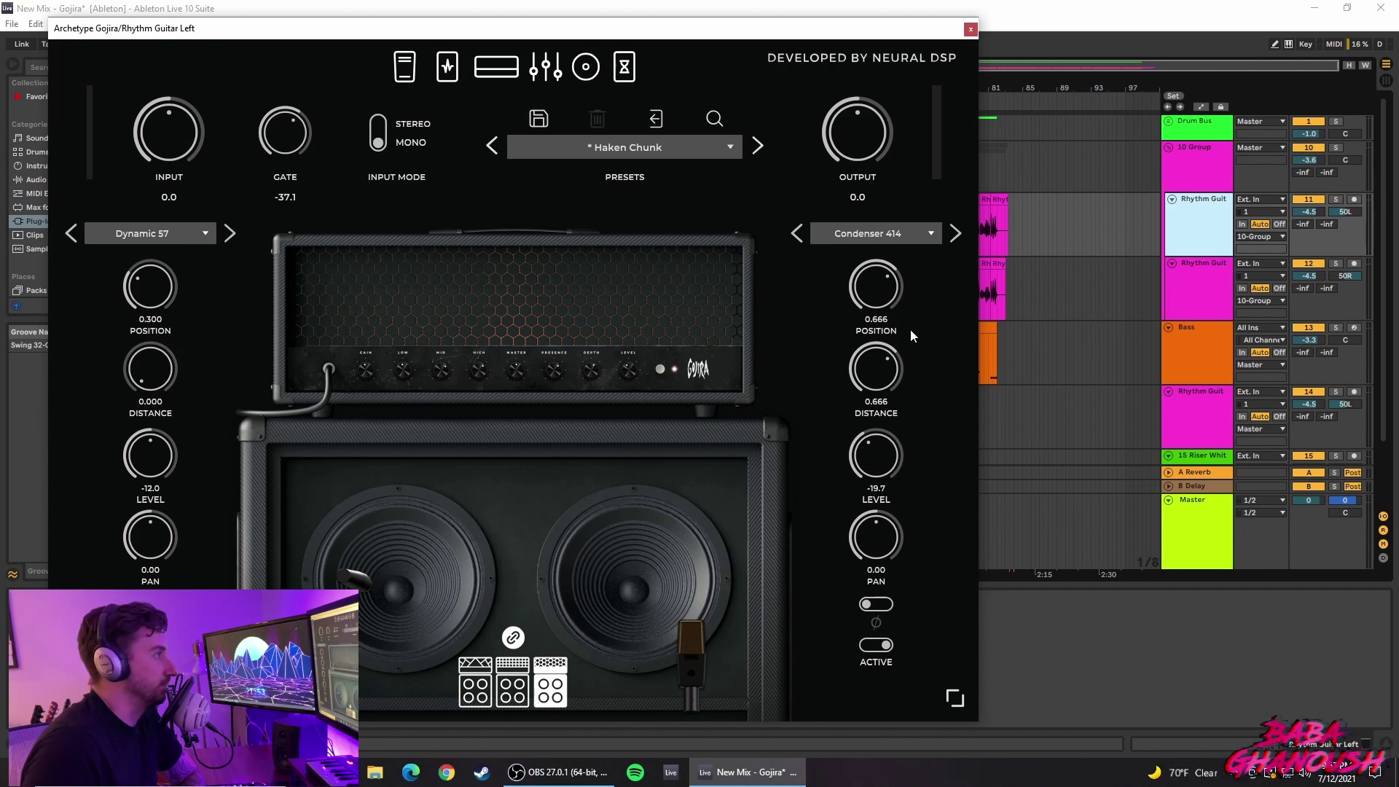
{"action": "left_click", "coordinate": [624, 67]}
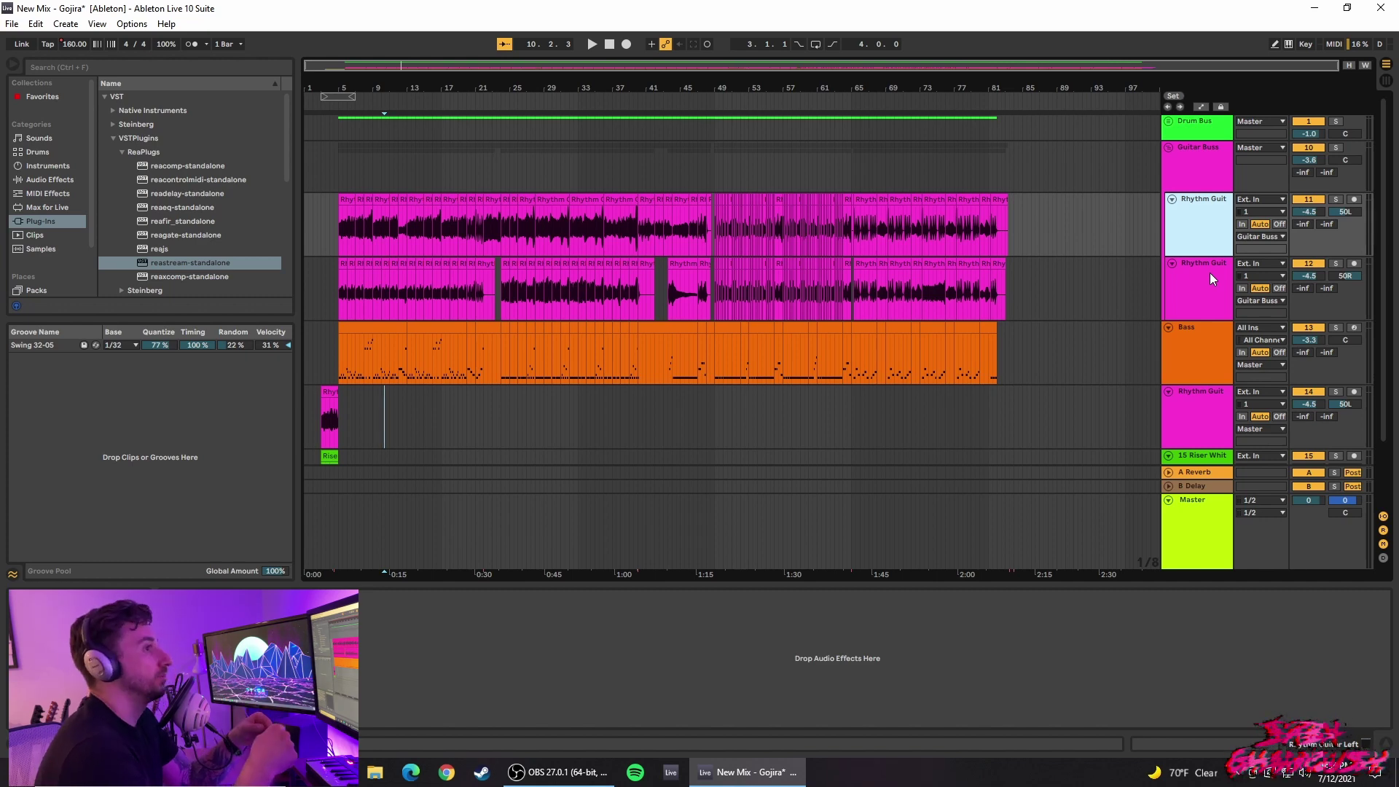
Step: Inspect the device chains of the Guitar Buss and the two rhythm guitar tracks inside it
{"action": "left_click", "coordinate": [1215, 173]}
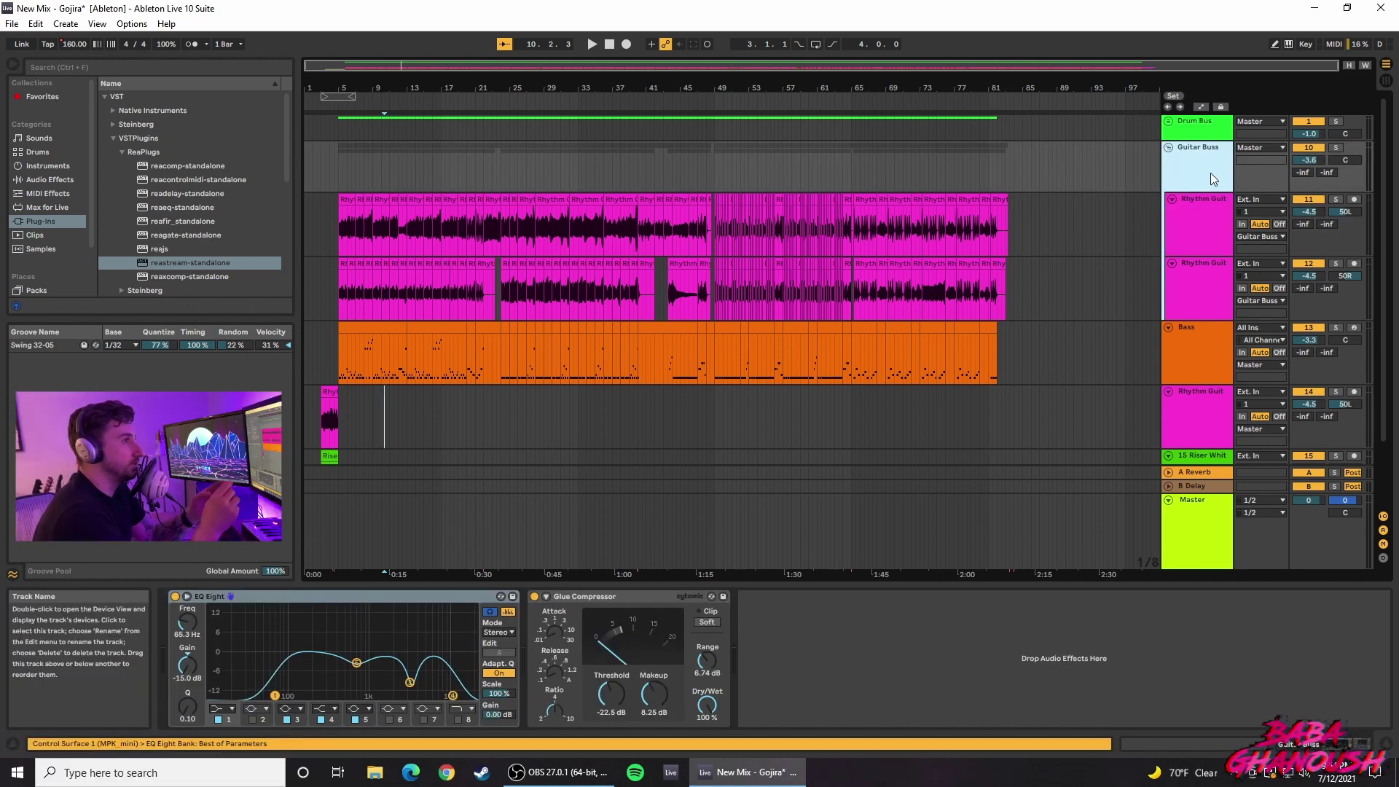
{"action": "left_click", "coordinate": [1191, 295]}
{"action": "left_click", "coordinate": [1205, 233]}
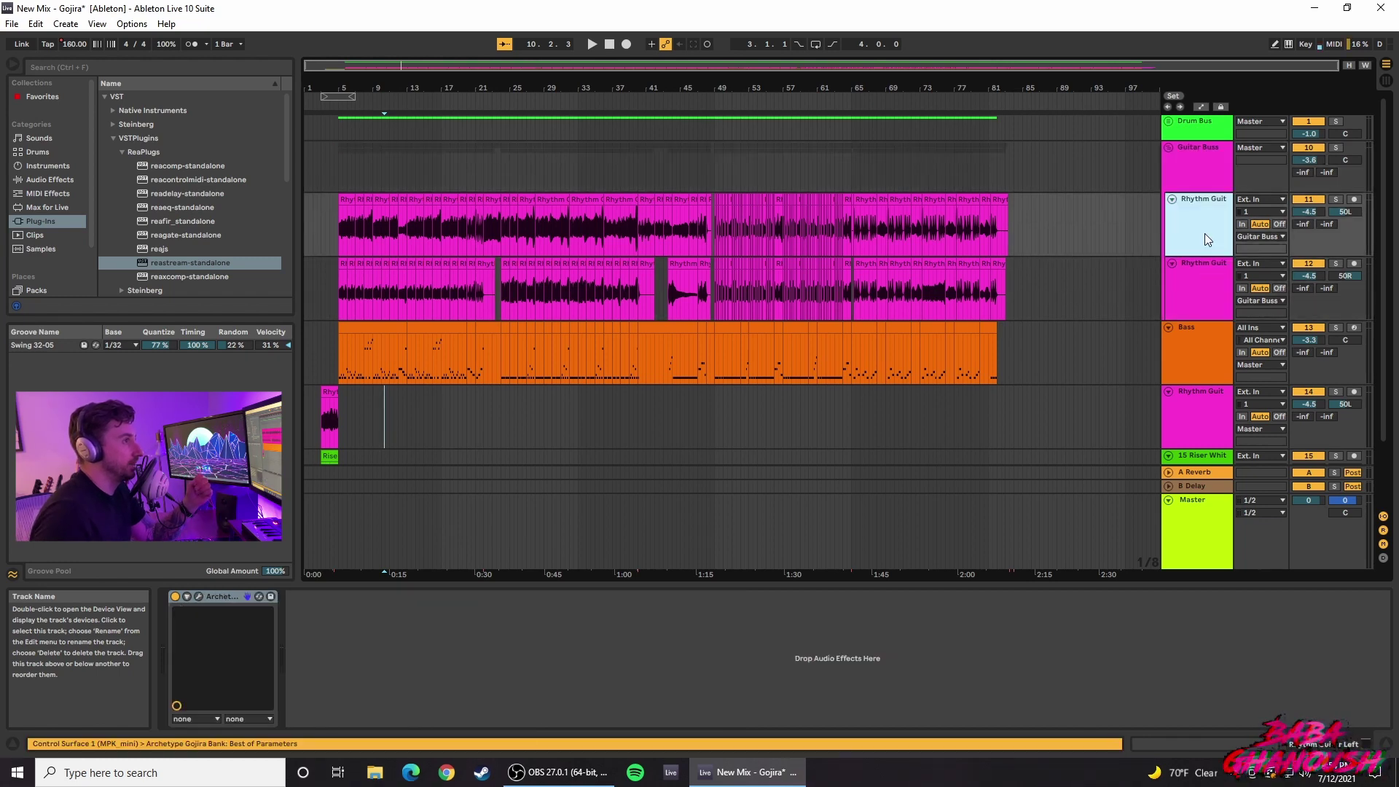
{"action": "left_click", "coordinate": [1175, 168]}
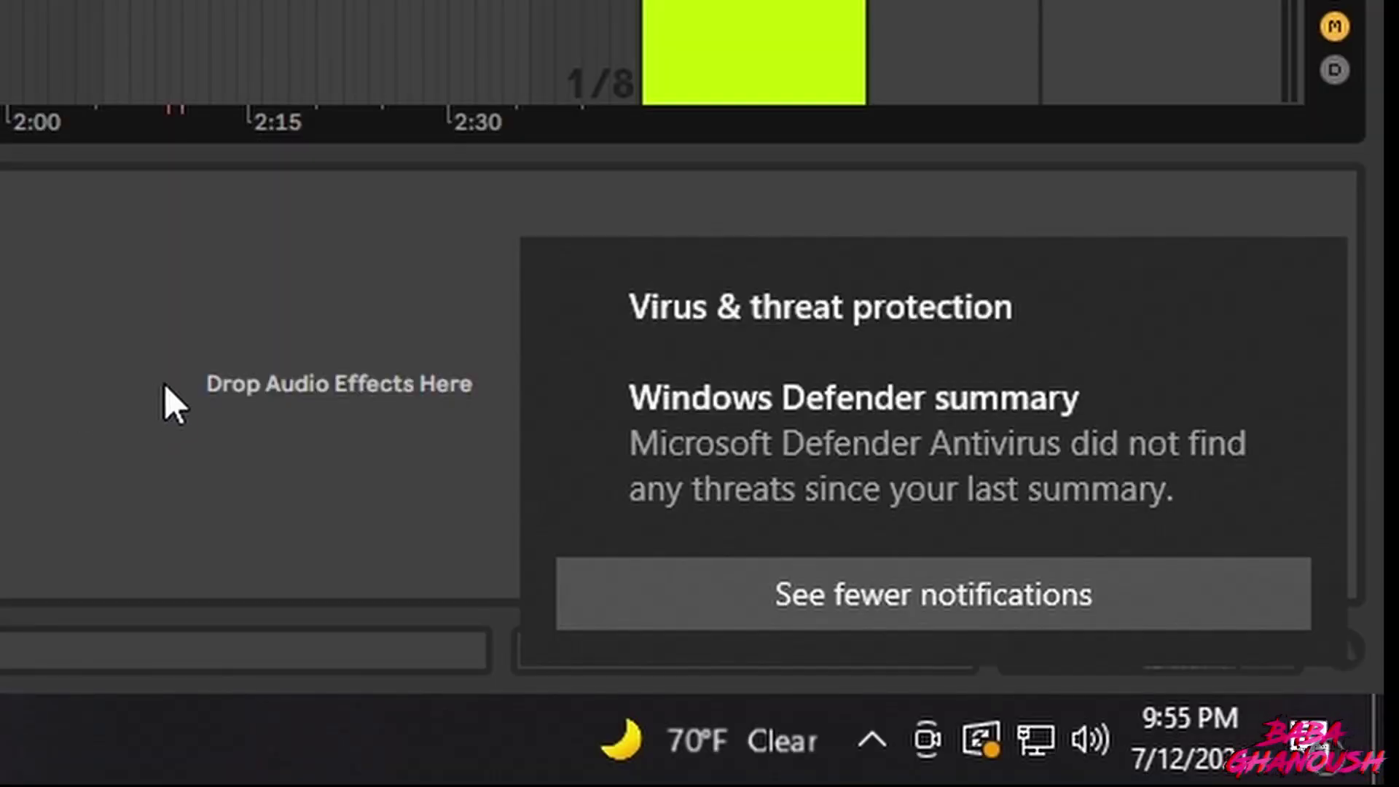
Step: Dismiss the Windows Defender summary notification
{"action": "mouse_move", "coordinate": [984, 291]}
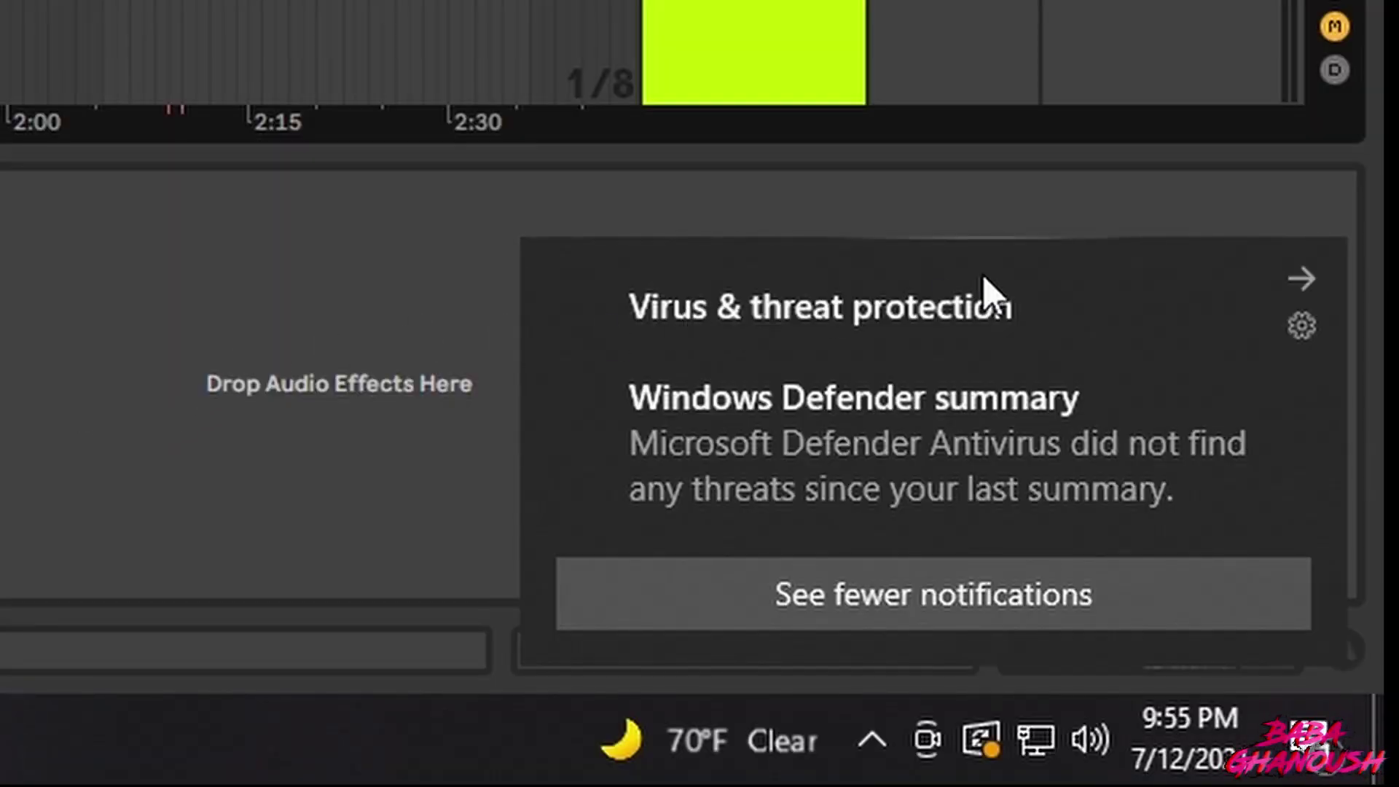
{"action": "left_click", "coordinate": [1305, 275]}
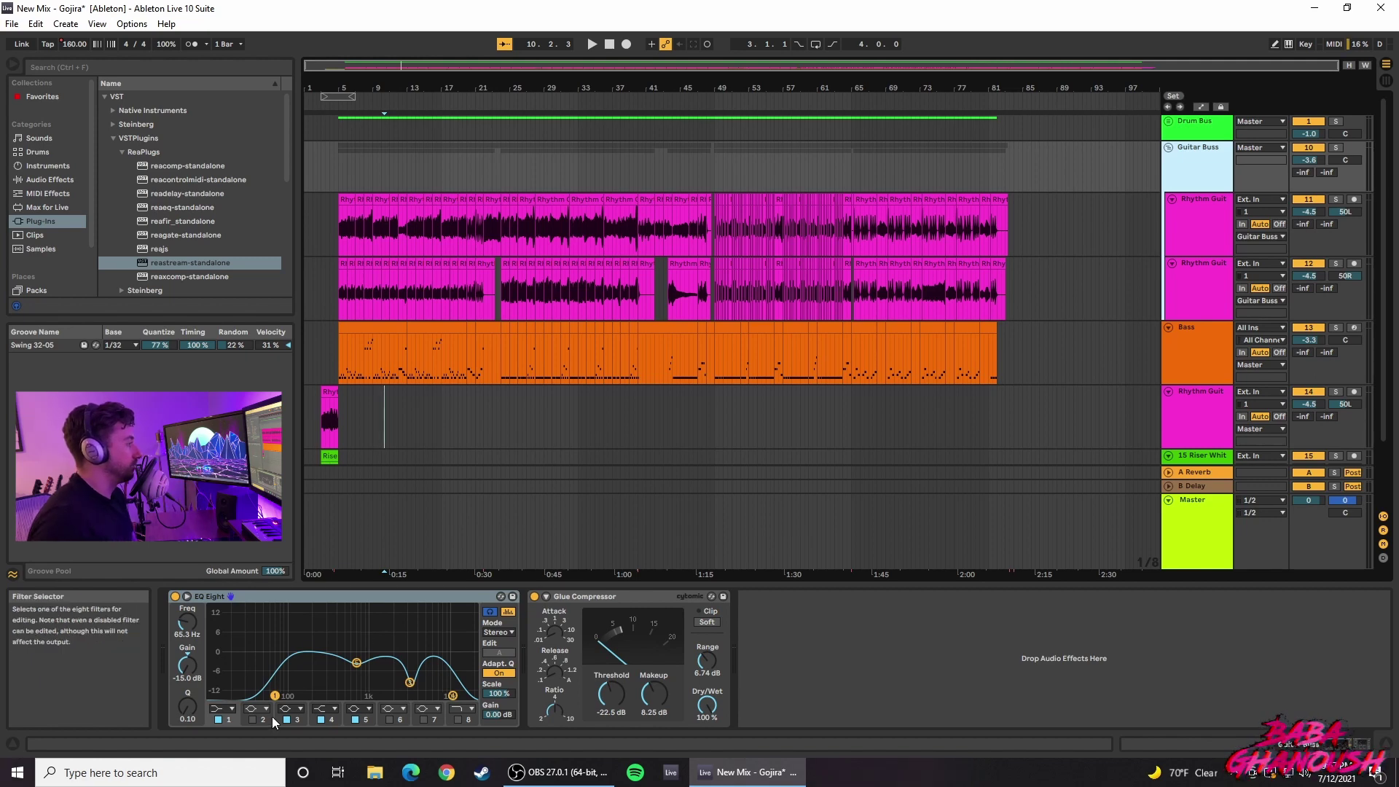
Step: Solo the Guitar Buss and play a short passage to hear it through its EQ Eight and Glue Compressor
{"action": "left_click", "coordinate": [1337, 147]}
{"action": "key", "text": "space"}
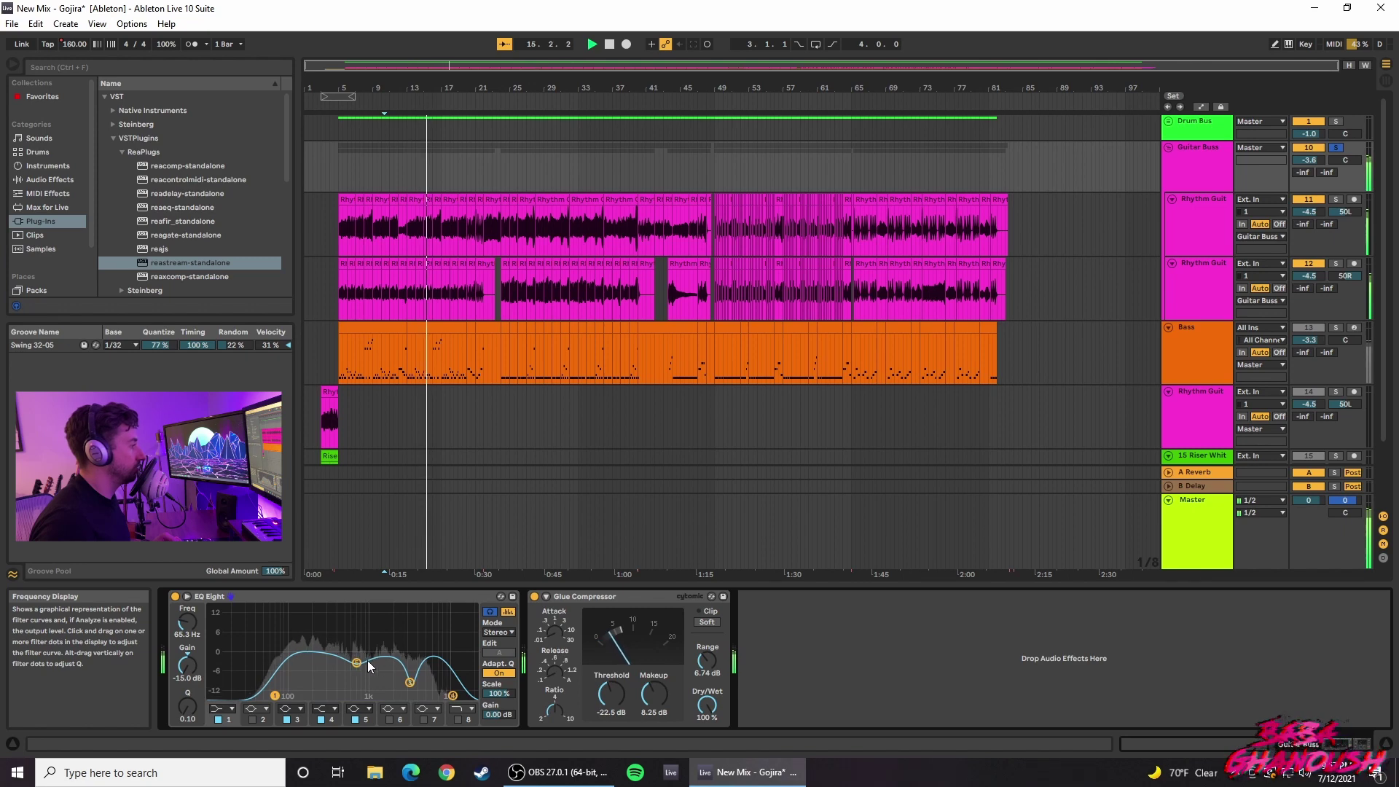
{"action": "key", "text": "space"}
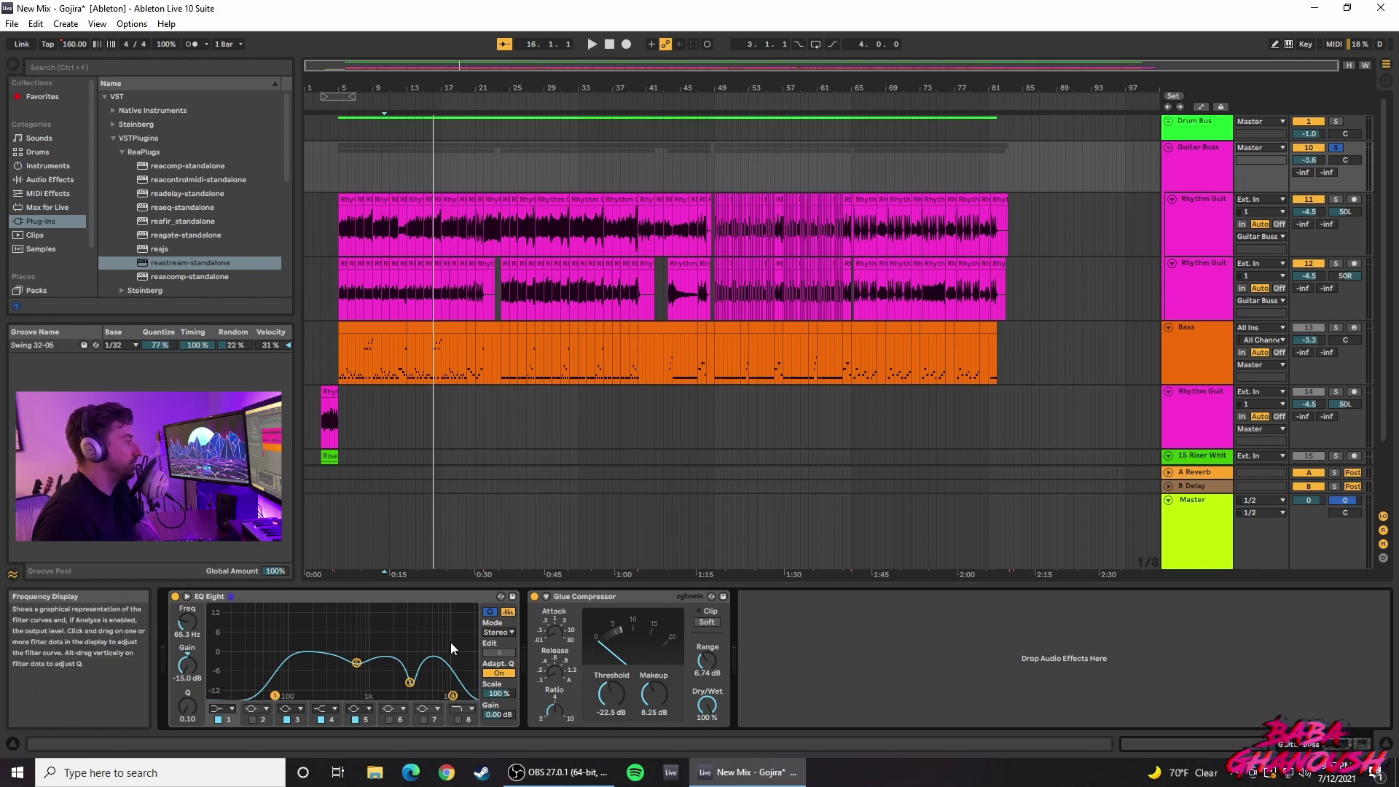
Step: Solo the Bass alongside the Guitar Buss and, during playback, try lowering EQ Eight's filter 1 frequency to about 20 Hz
{"action": "left_click", "coordinate": [1336, 328]}
{"action": "key", "text": "space"}
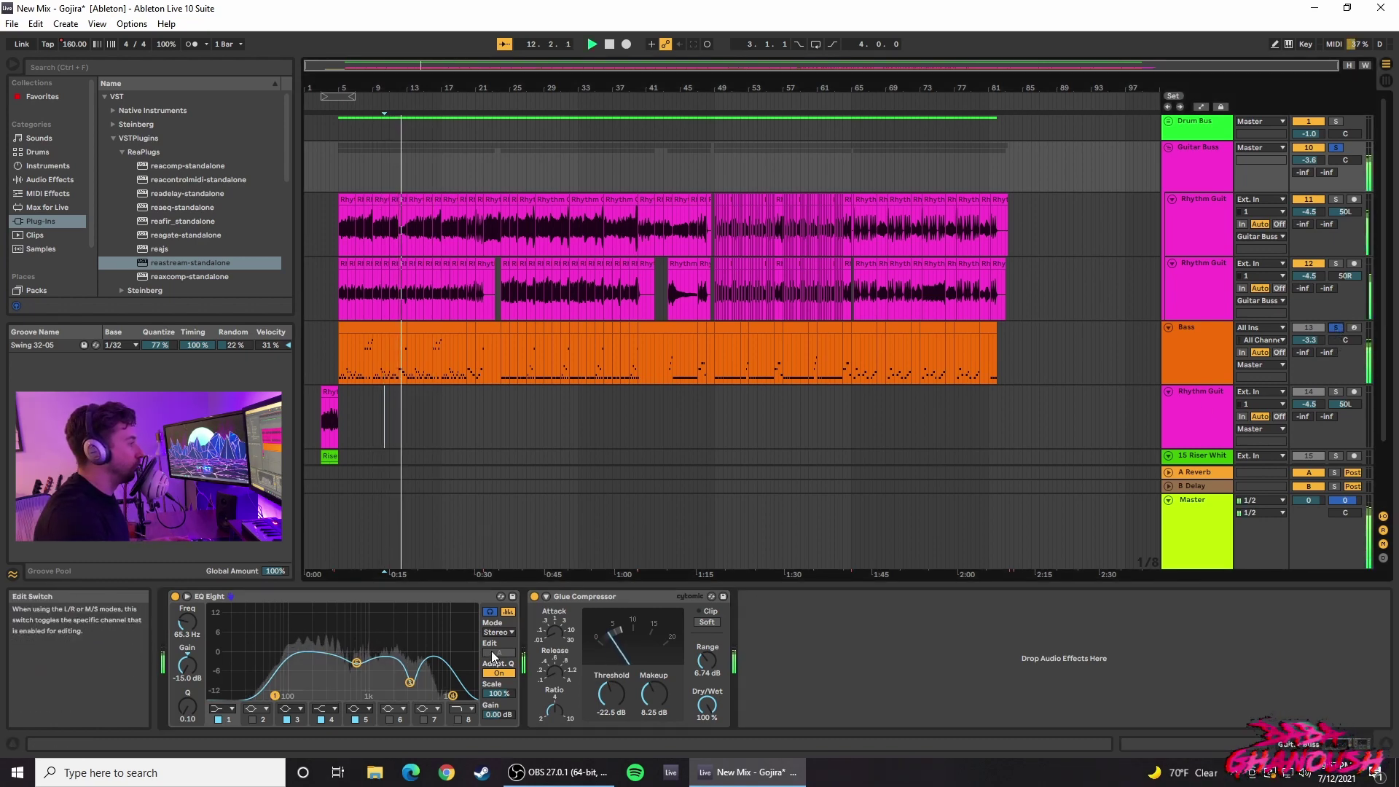
{"action": "left_click_drag", "start_coordinate": [289, 698], "coordinate": [283, 698]}
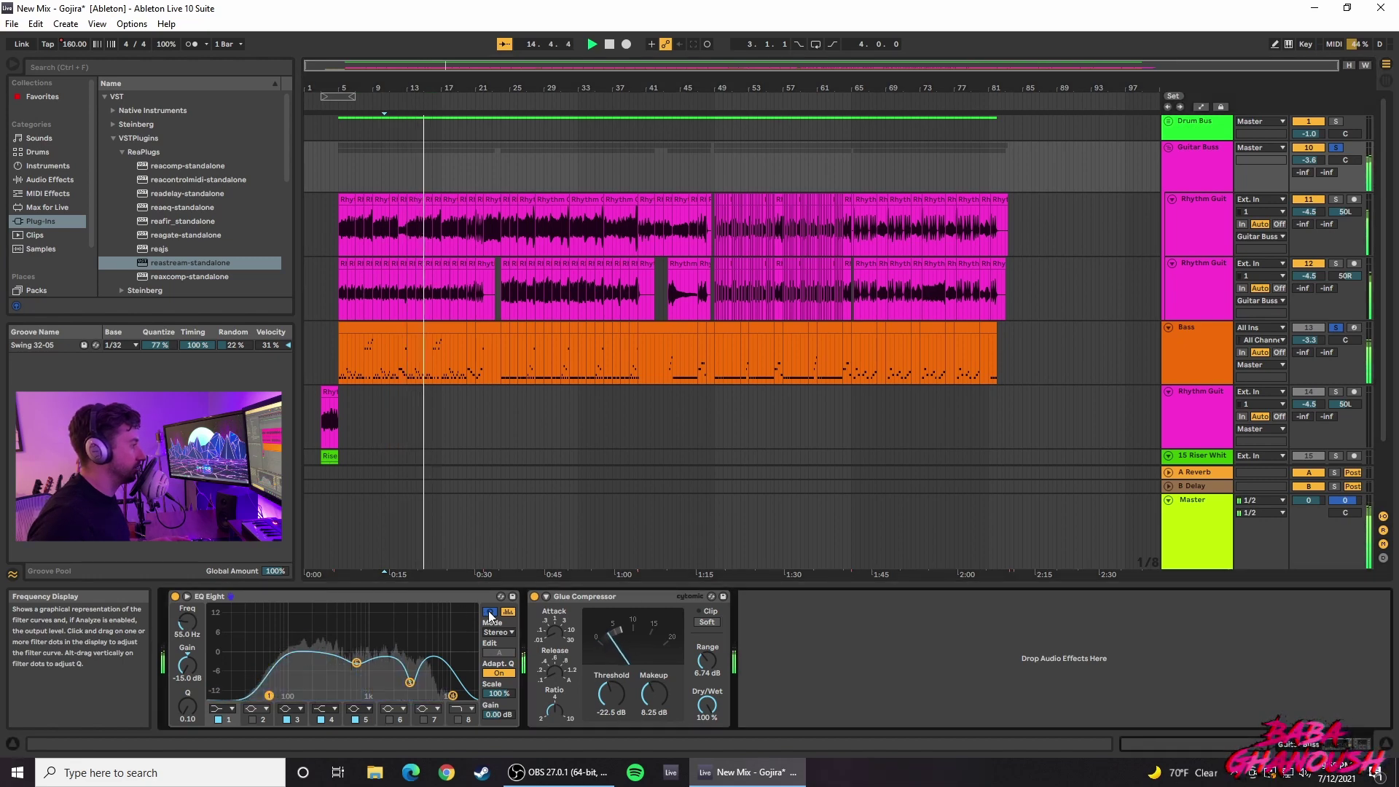
{"action": "left_click_drag", "start_coordinate": [269, 696], "coordinate": [234, 693]}
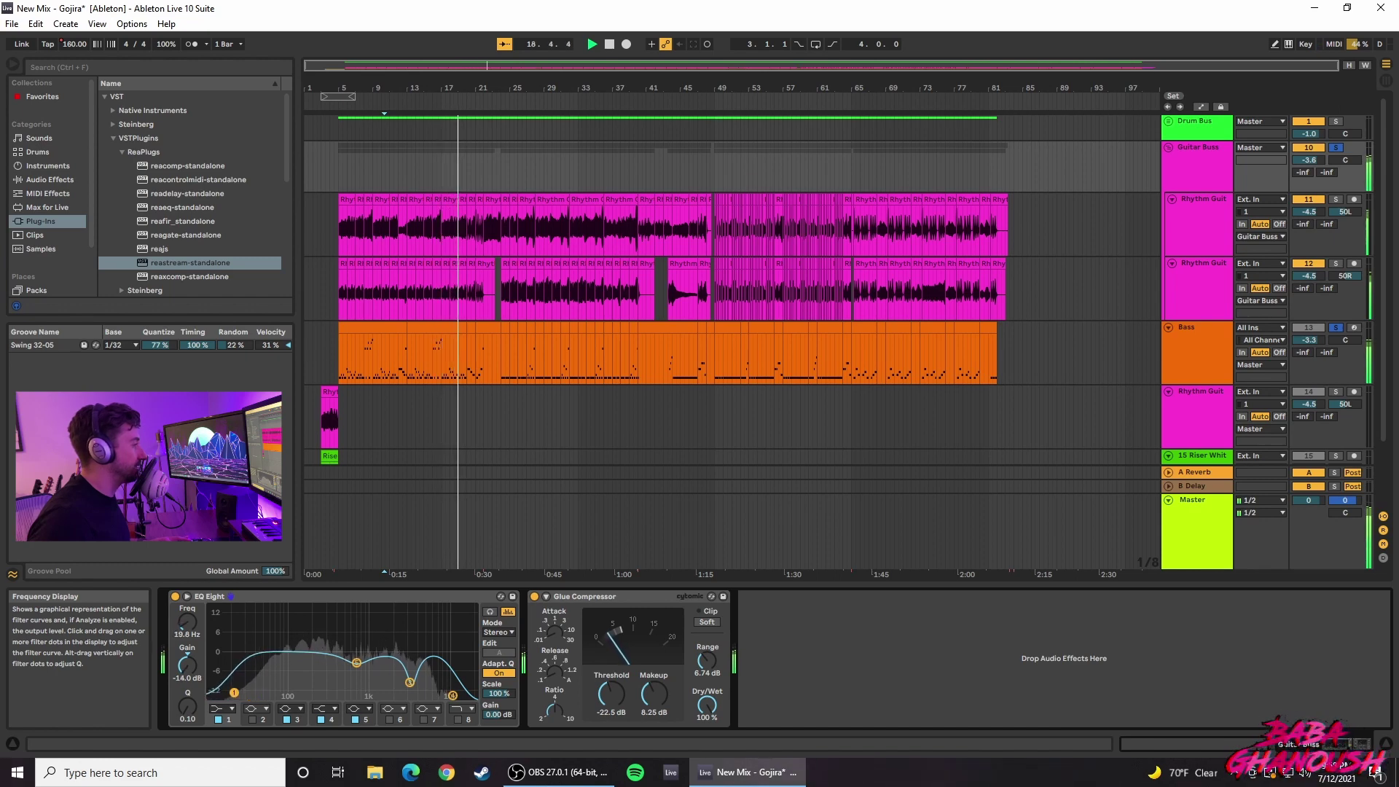
{"action": "left_click_drag", "start_coordinate": [234, 693], "coordinate": [235, 691]}
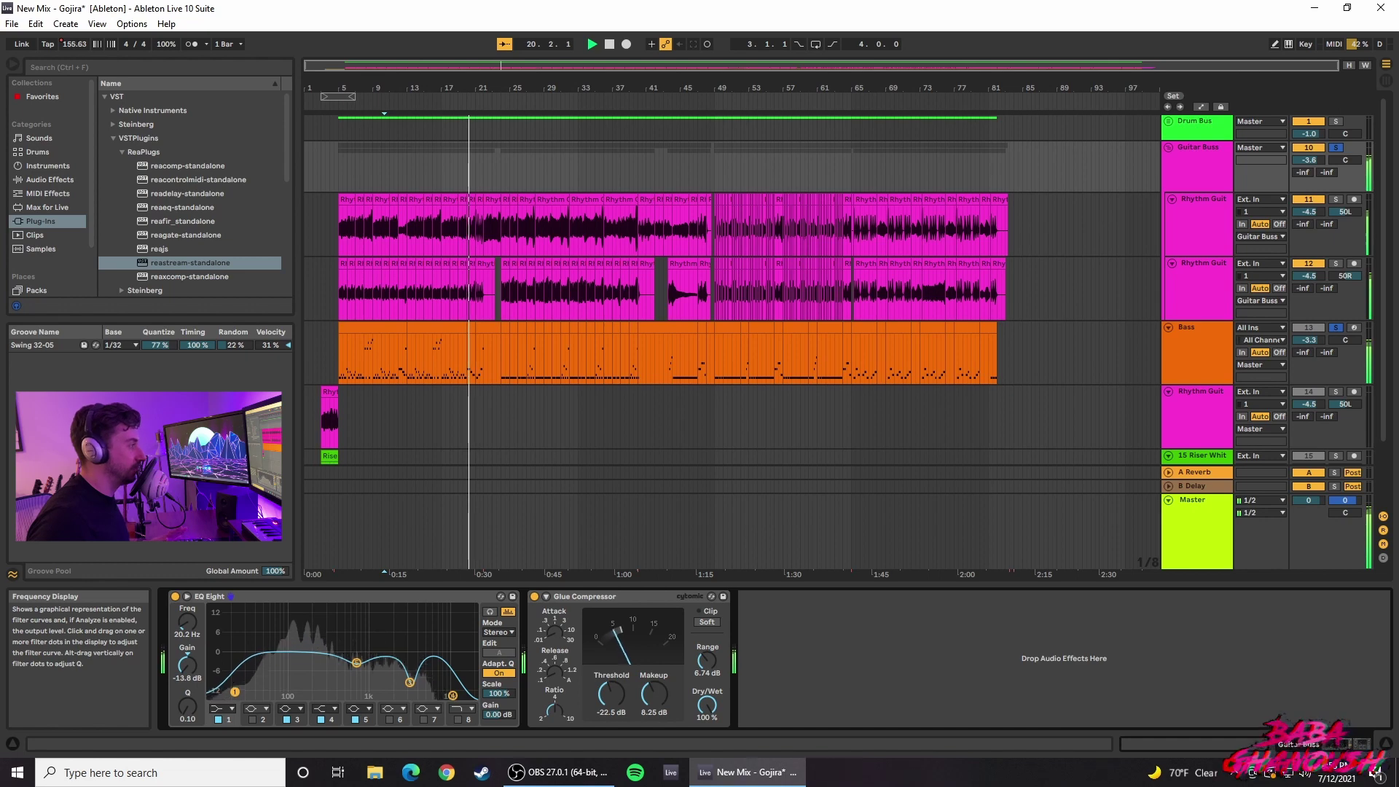
Step: Check the graphic EQ settings in the left rhythm guitar's Archetype Gojira plugin, and close the plugin window
{"action": "left_click", "coordinate": [1179, 230]}
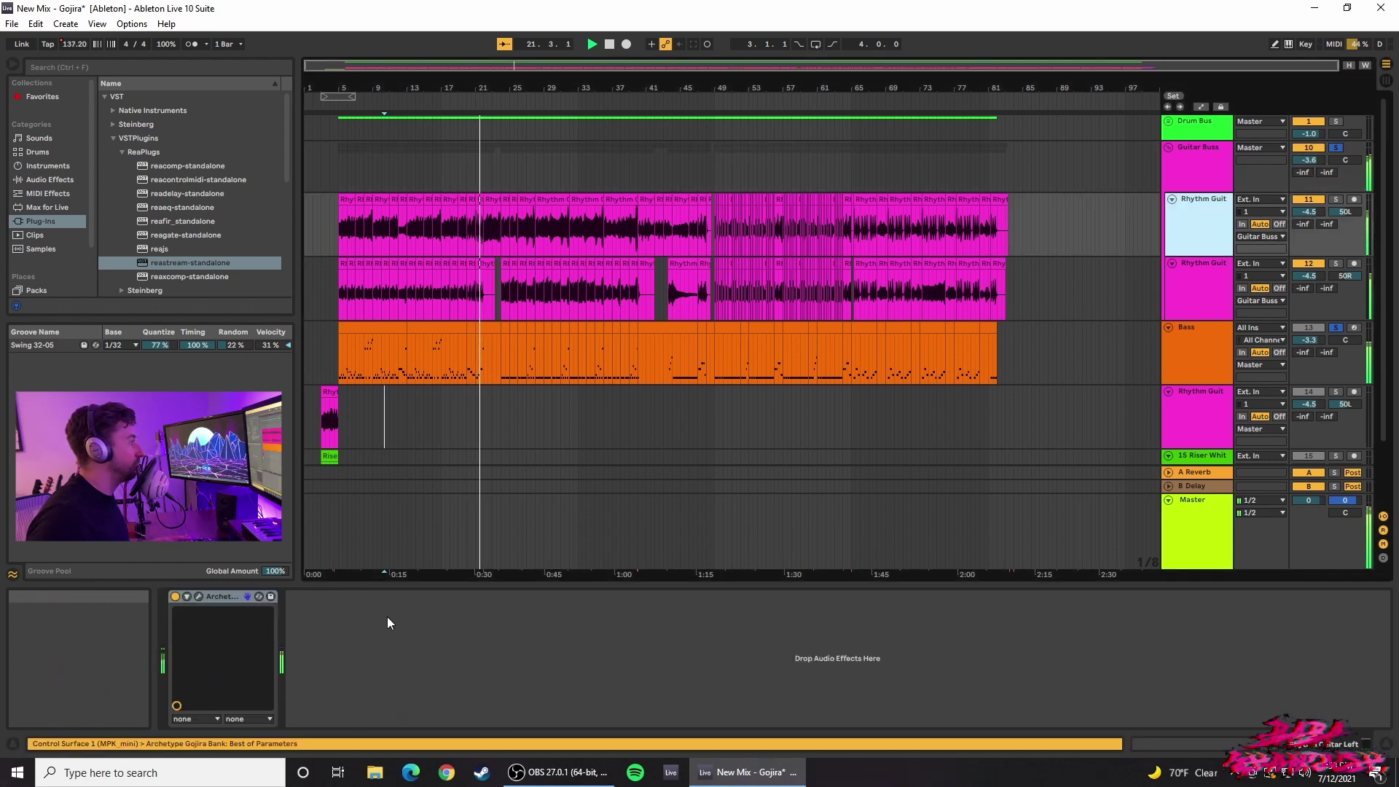
{"action": "left_click", "coordinate": [204, 598]}
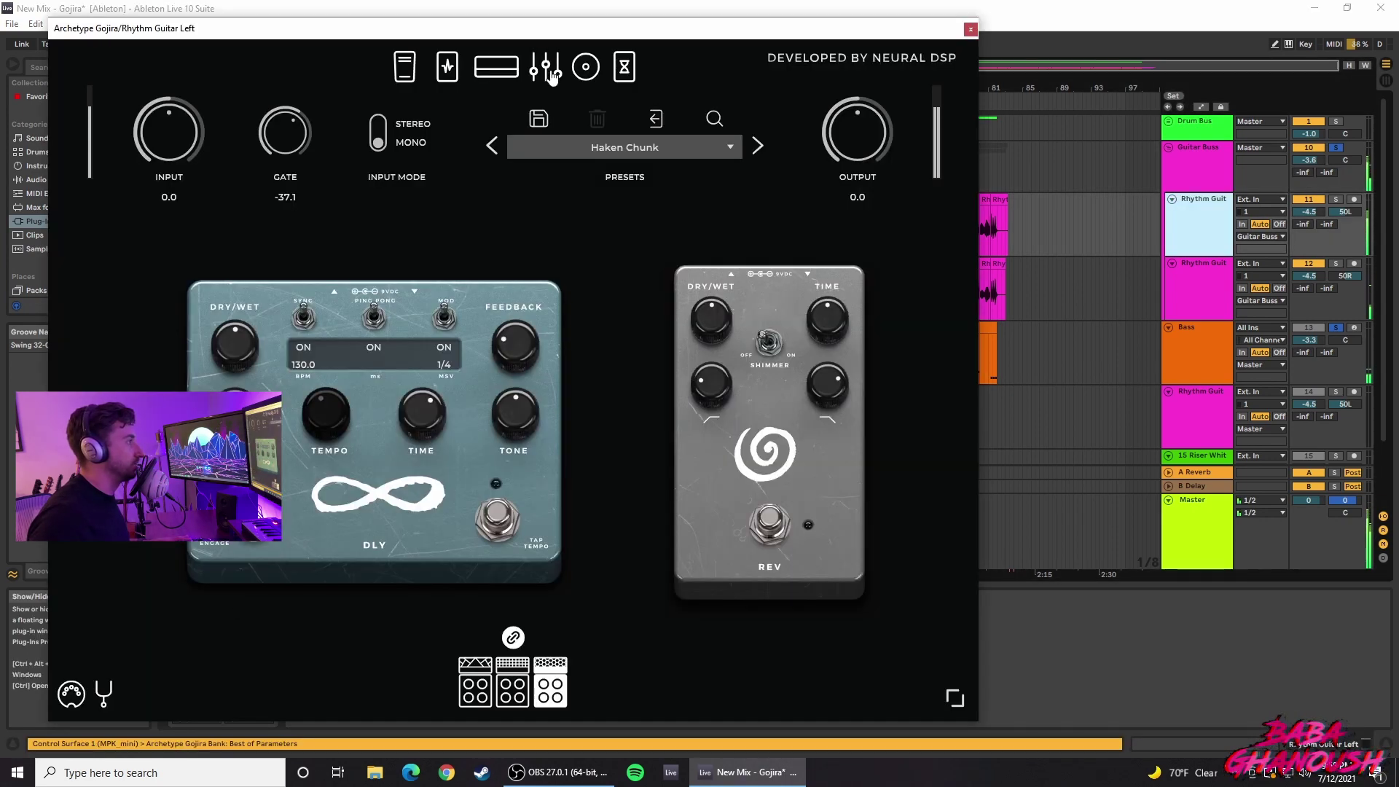
{"action": "left_click", "coordinate": [546, 66]}
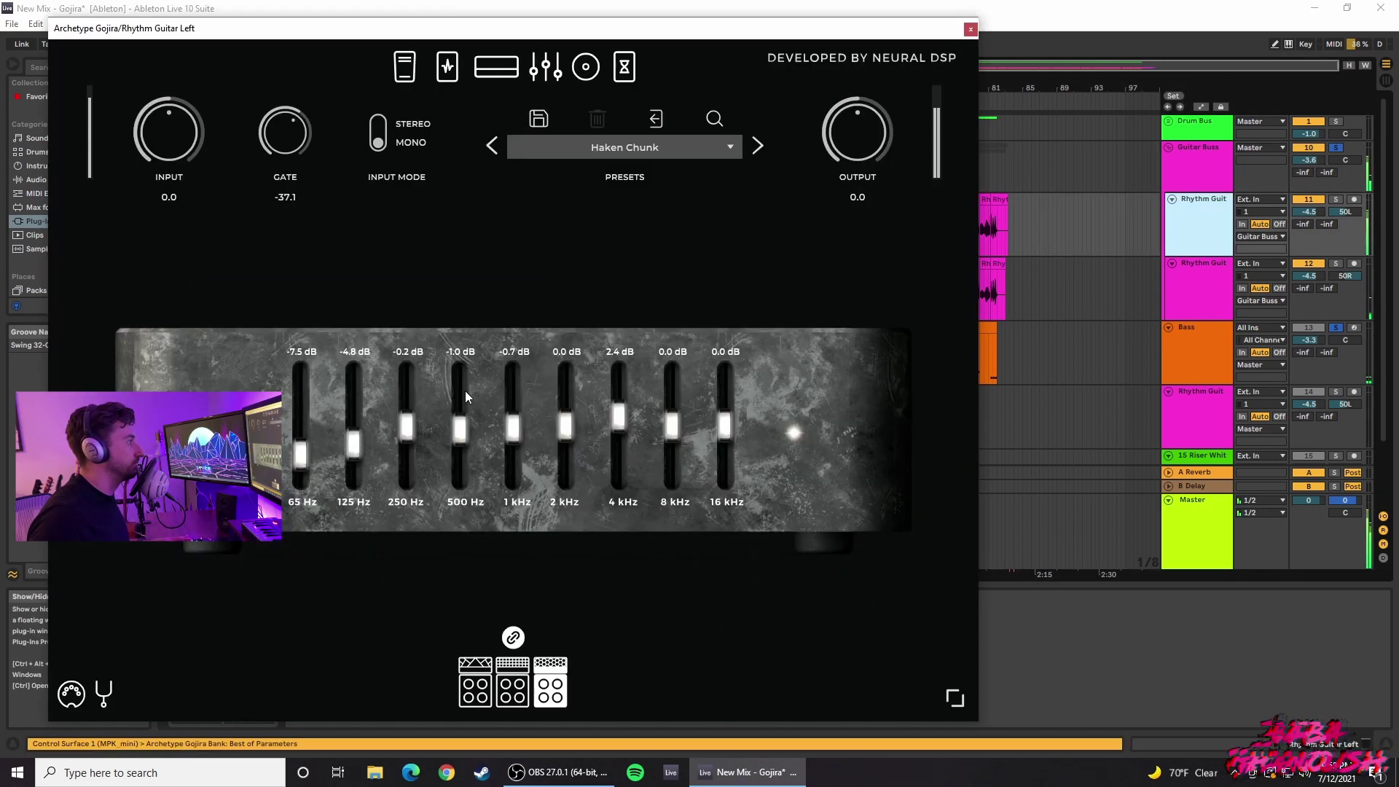
{"action": "left_click", "coordinate": [970, 30]}
Step: Set filter 1 of the Guitar Buss's EQ Eight to about 71.1 Hz
{"action": "left_click", "coordinate": [1214, 176]}
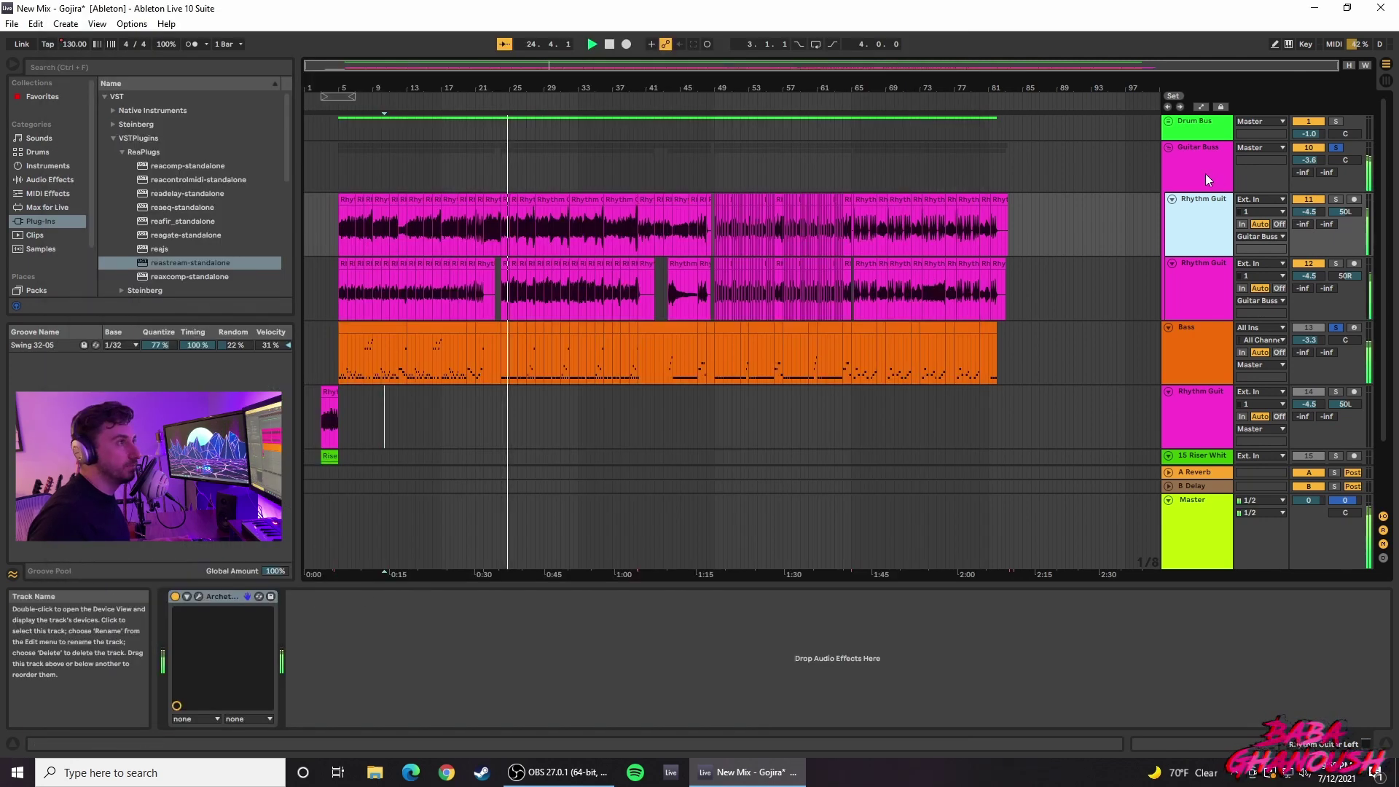
{"action": "left_click_drag", "start_coordinate": [261, 698], "coordinate": [277, 696]}
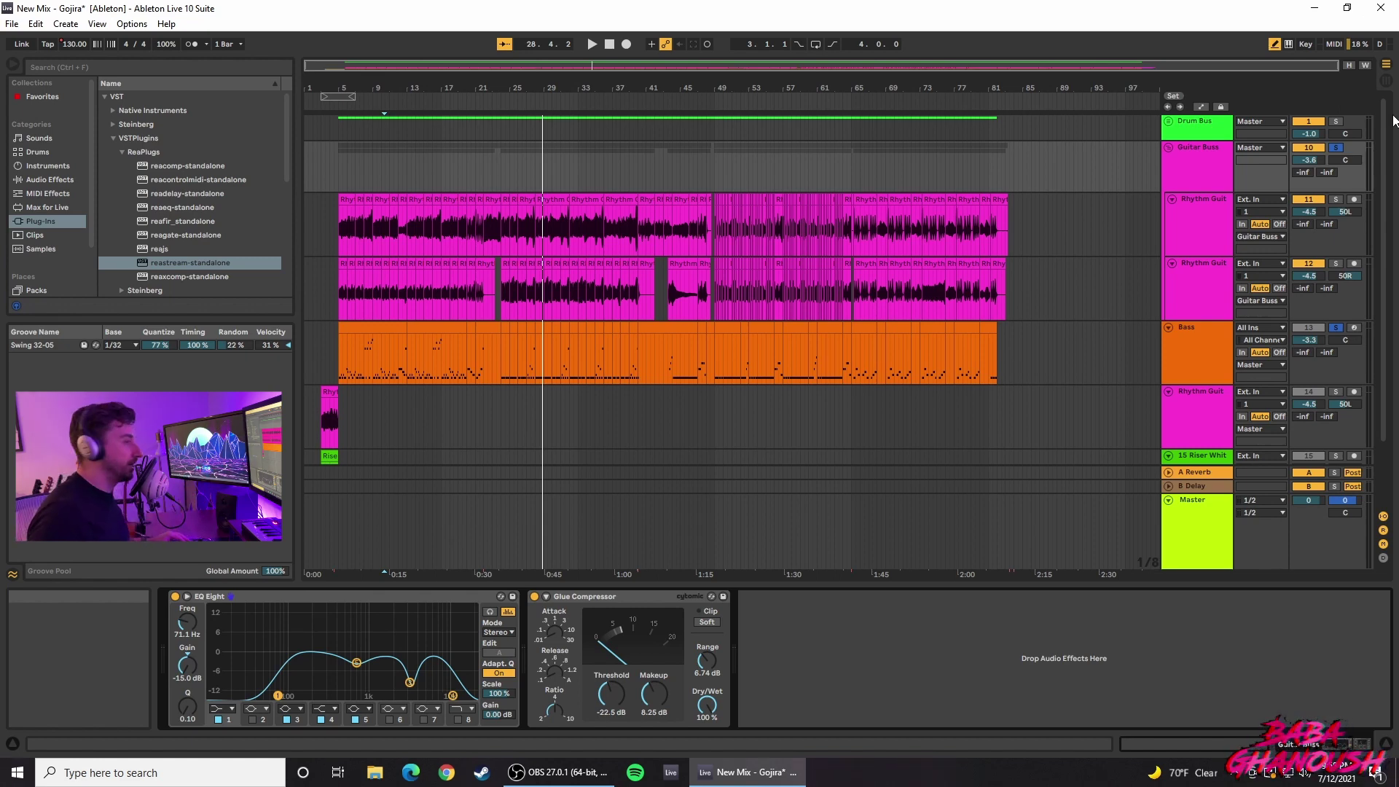
Step: Audition filter 5 of the Guitar Buss's EQ Eight on its own during playback
{"action": "key", "text": "space"}
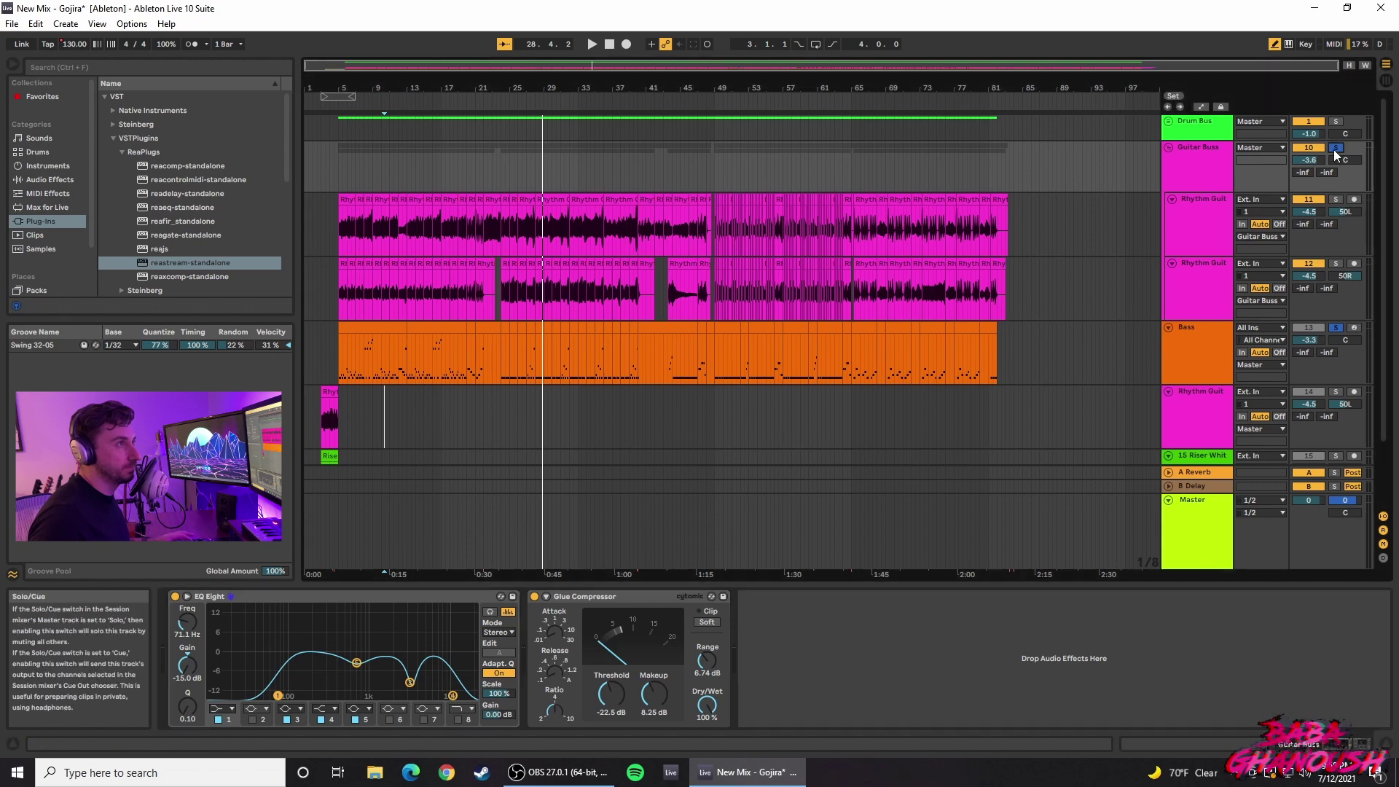
{"action": "left_click", "coordinate": [356, 662]}
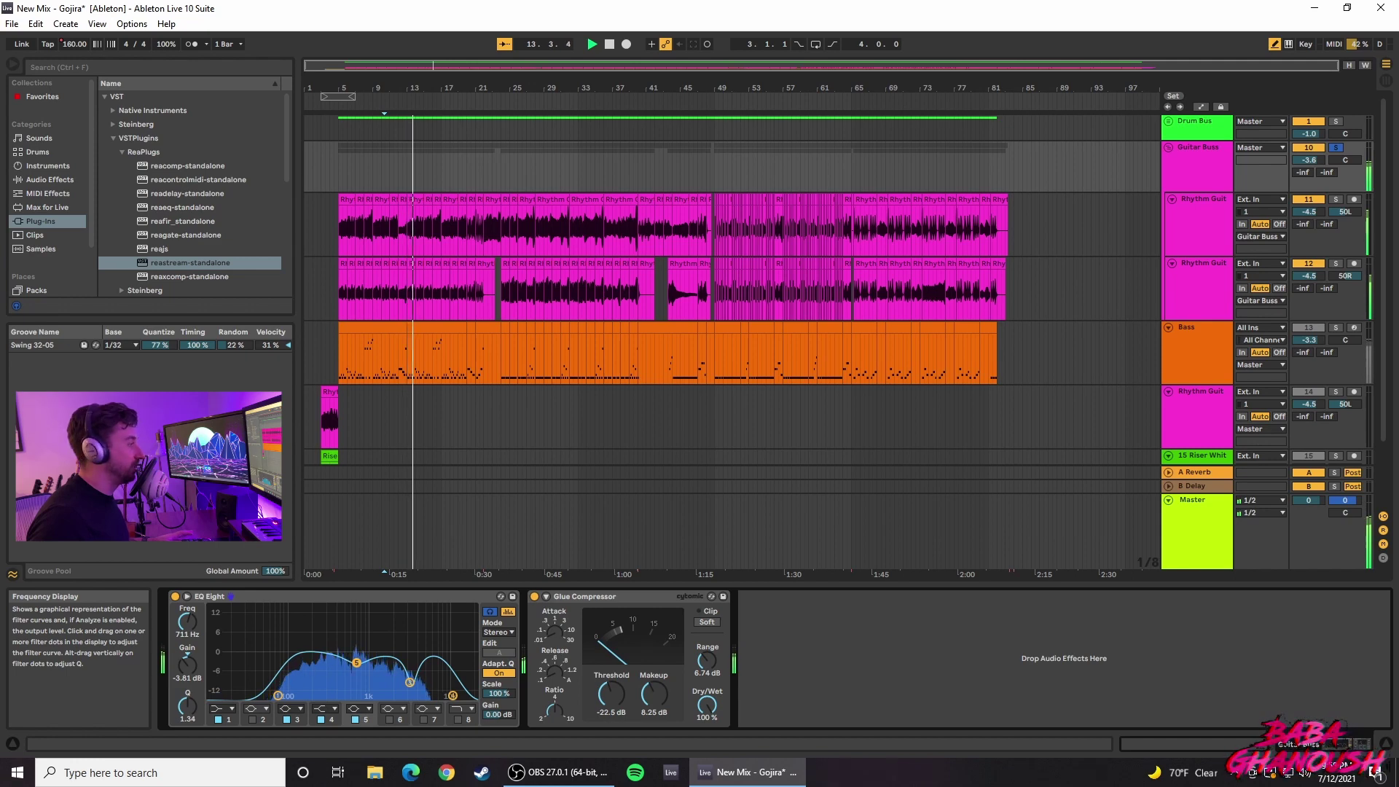
{"action": "key", "text": "space"}
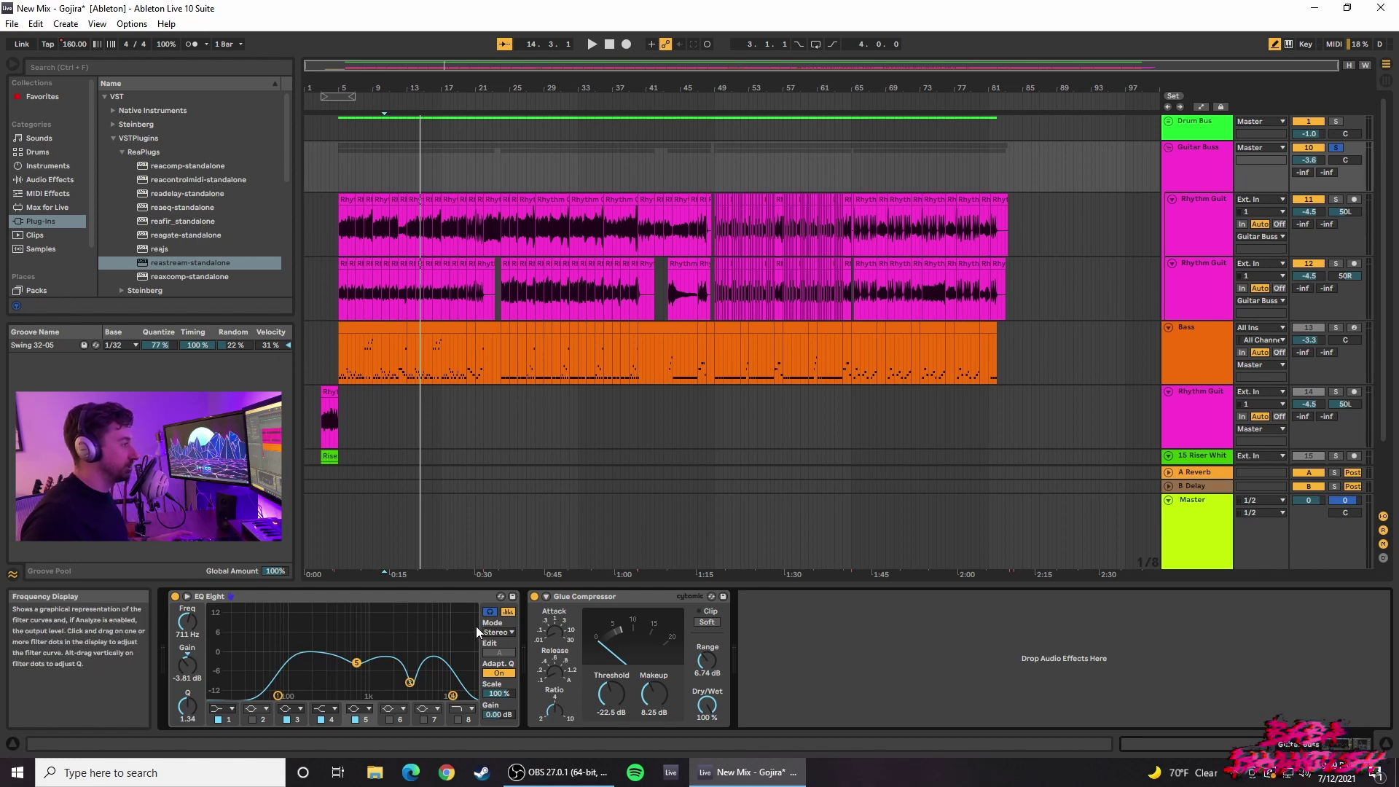
Step: During playback, boost EQ Eight's filter 5 to 15.0 dB at about 742 Hz and narrow its Q to about 2.03
{"action": "key", "text": "space"}
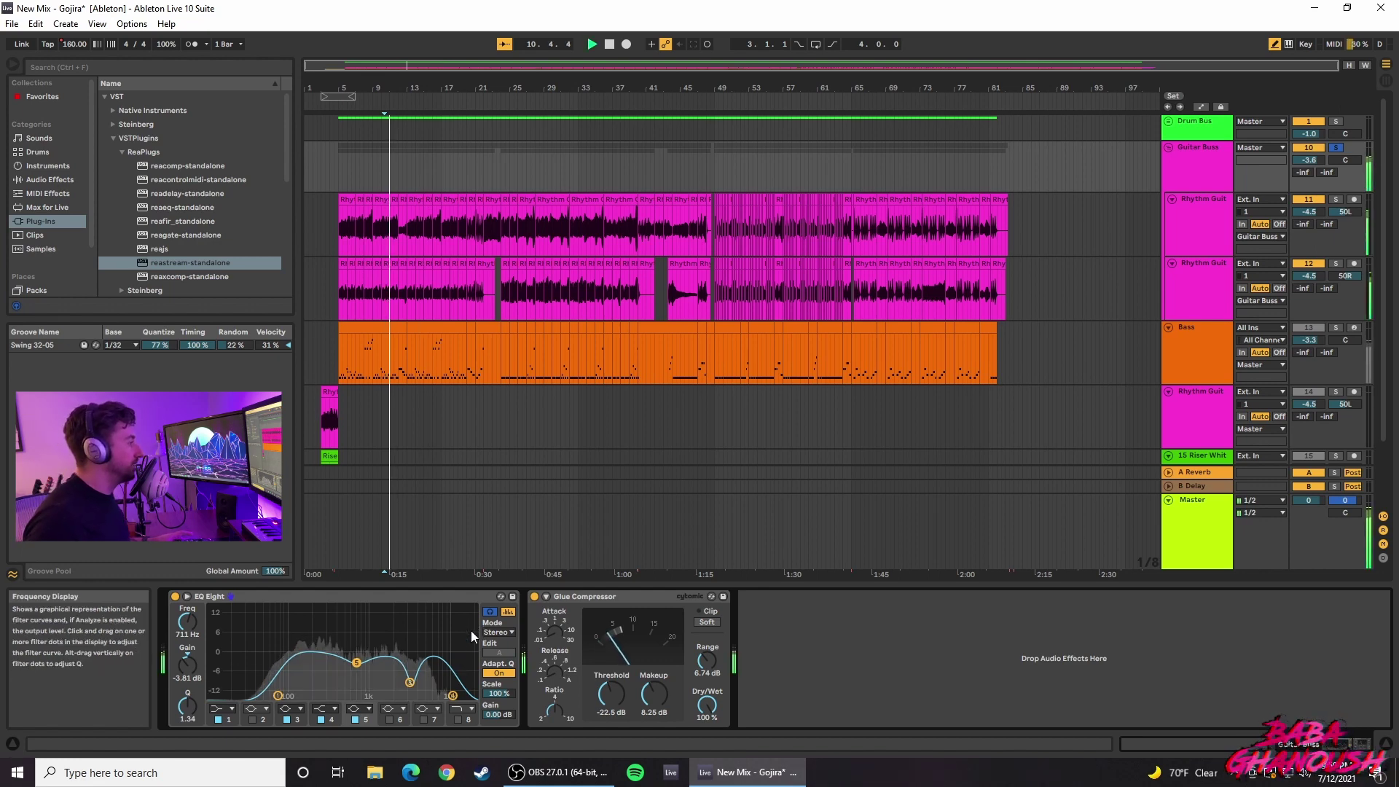
{"action": "left_click_drag", "start_coordinate": [357, 665], "coordinate": [358, 607]}
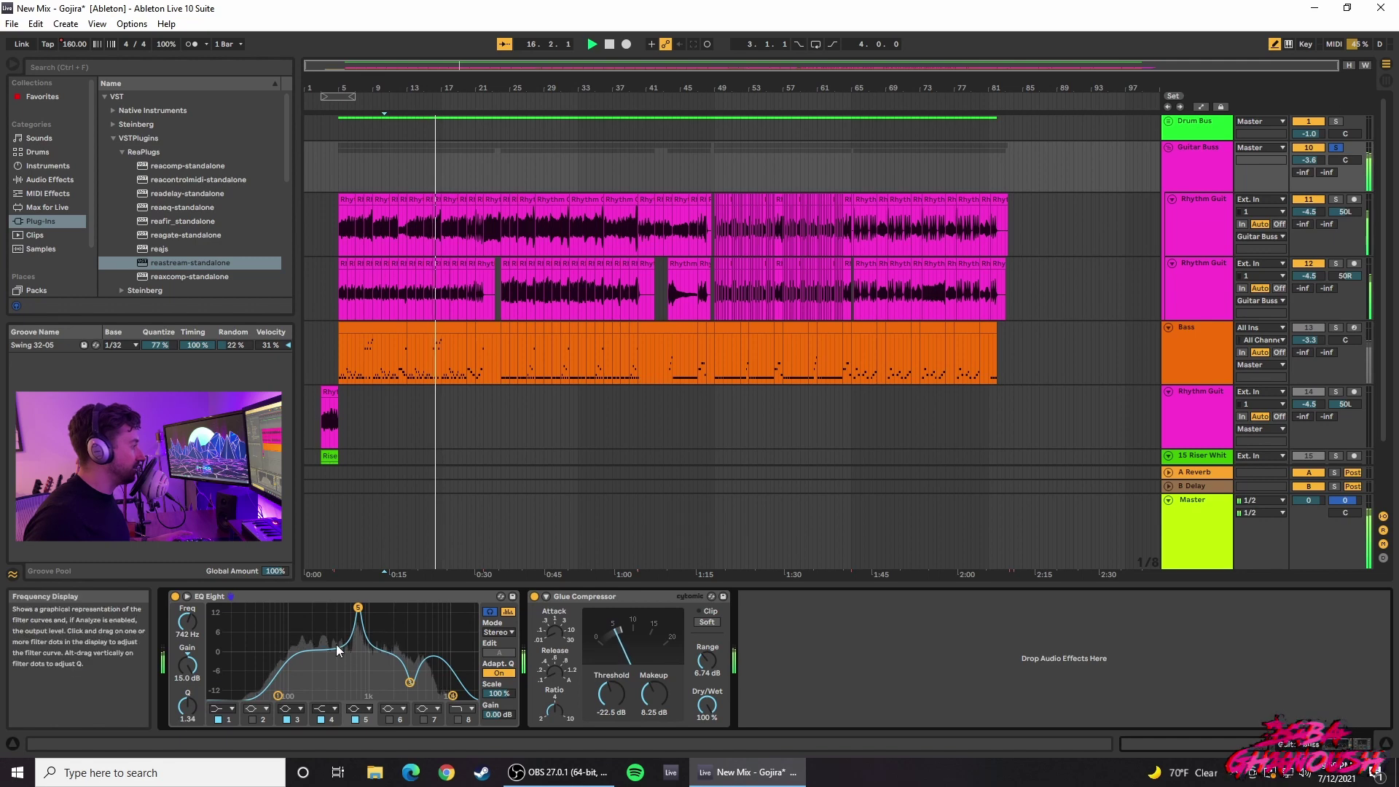
{"action": "mouse_move", "coordinate": [187, 705]}
{"action": "left_mouse_down"}
{"action": "mouse_move", "coordinate": [188, 718]}
{"action": "mouse_move", "coordinate": [188, 693]}
{"action": "left_mouse_up"}
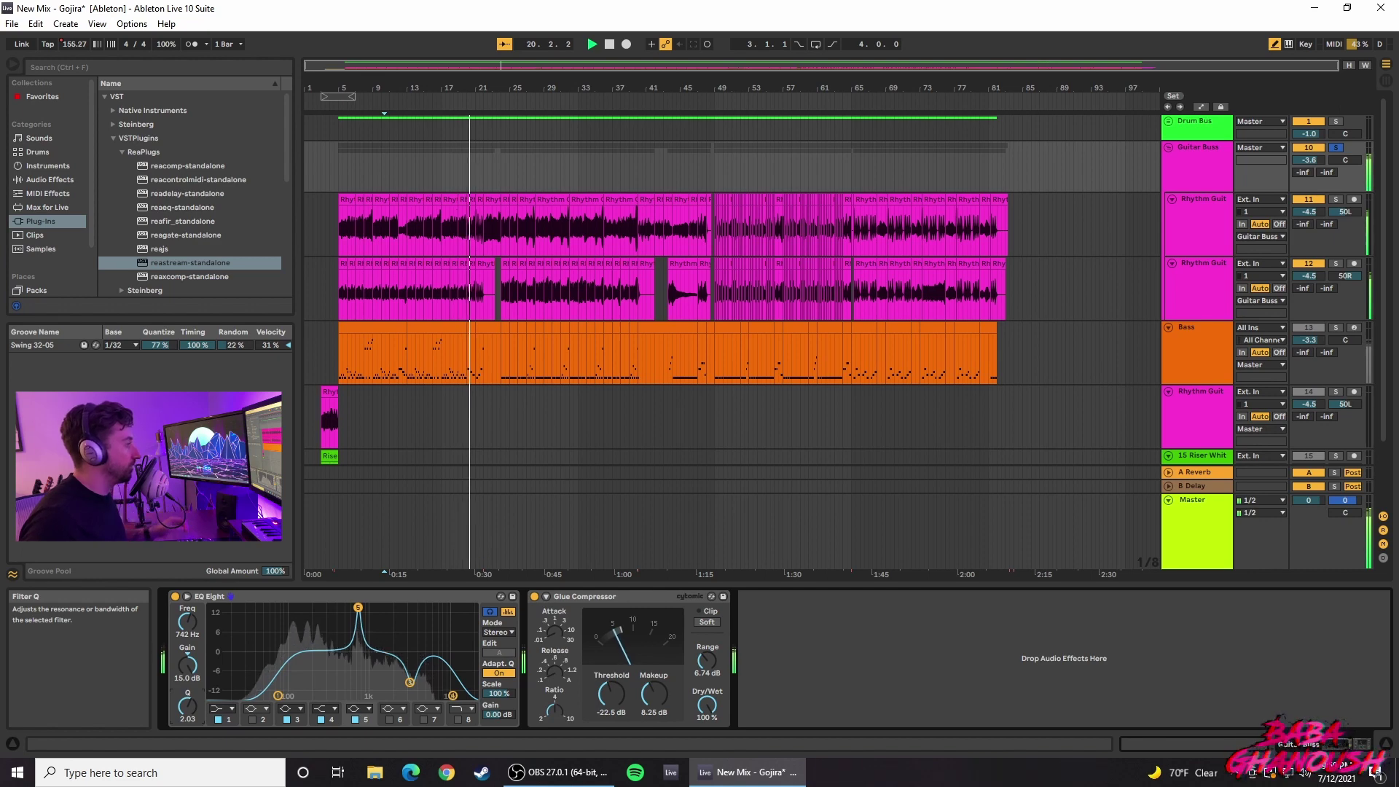
Step: Listen to the rhythm guitar tracks in solo, and return the solo to the Guitar Buss alone
{"action": "left_click", "coordinate": [1336, 199]}
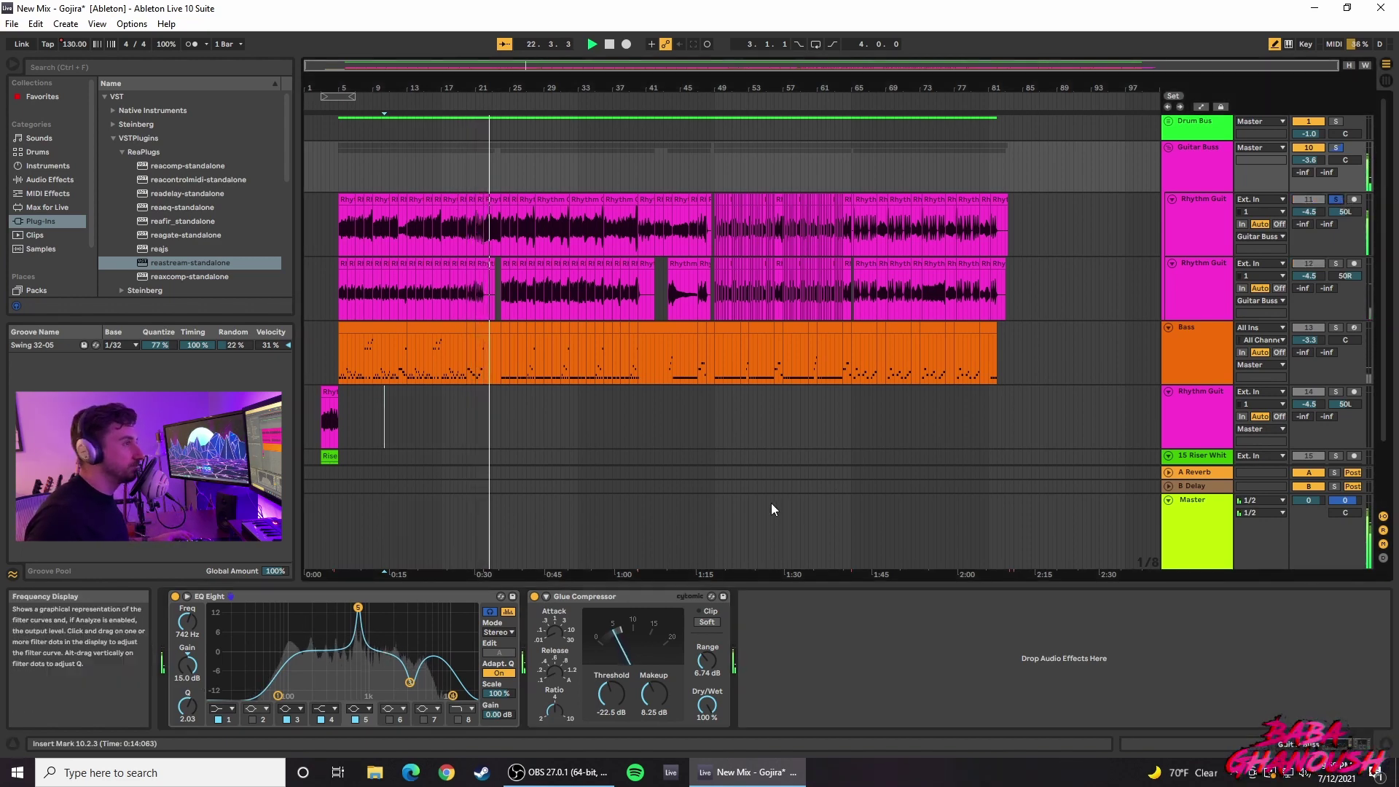
{"action": "left_click", "coordinate": [1336, 263]}
{"action": "left_click", "coordinate": [1337, 265]}
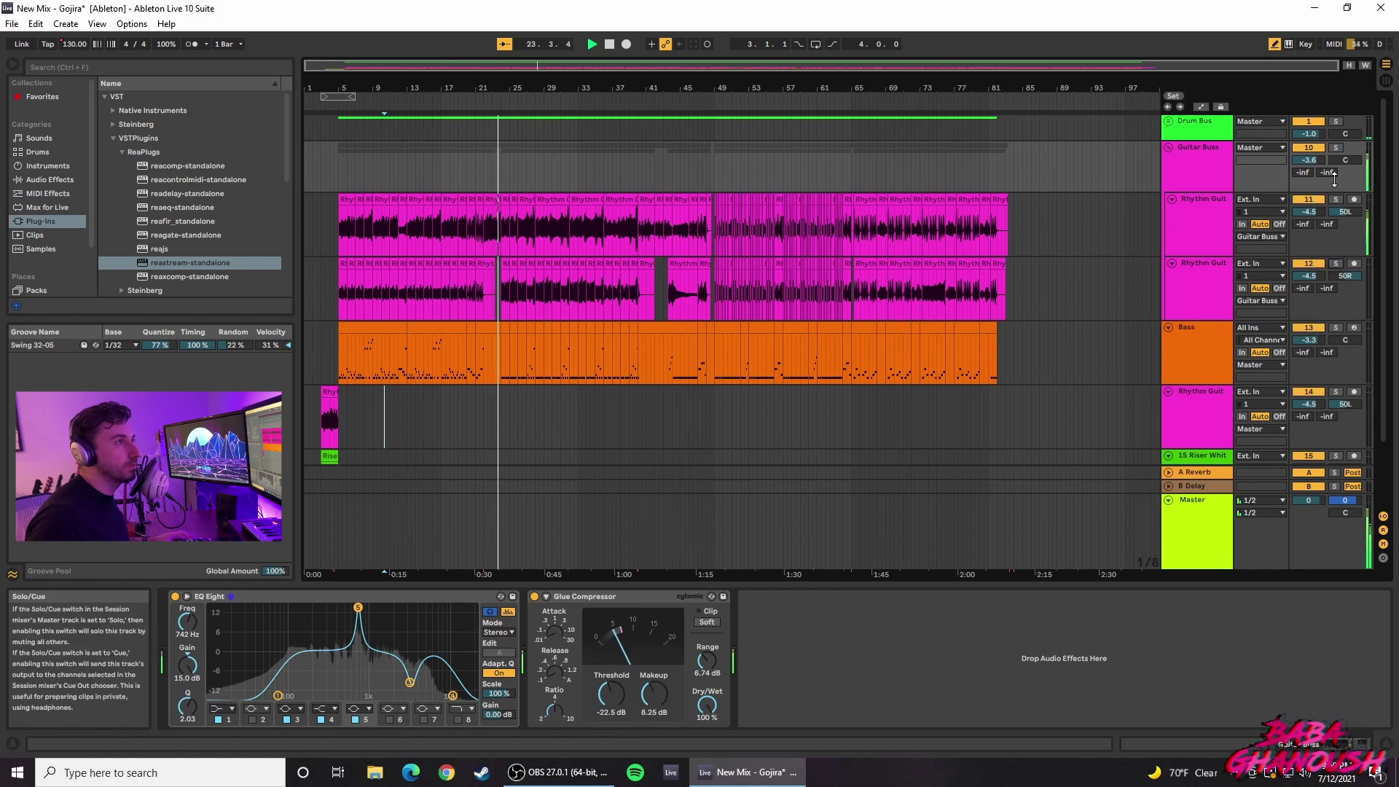
{"action": "left_click", "coordinate": [1217, 173]}
{"action": "left_click", "coordinate": [1336, 147]}
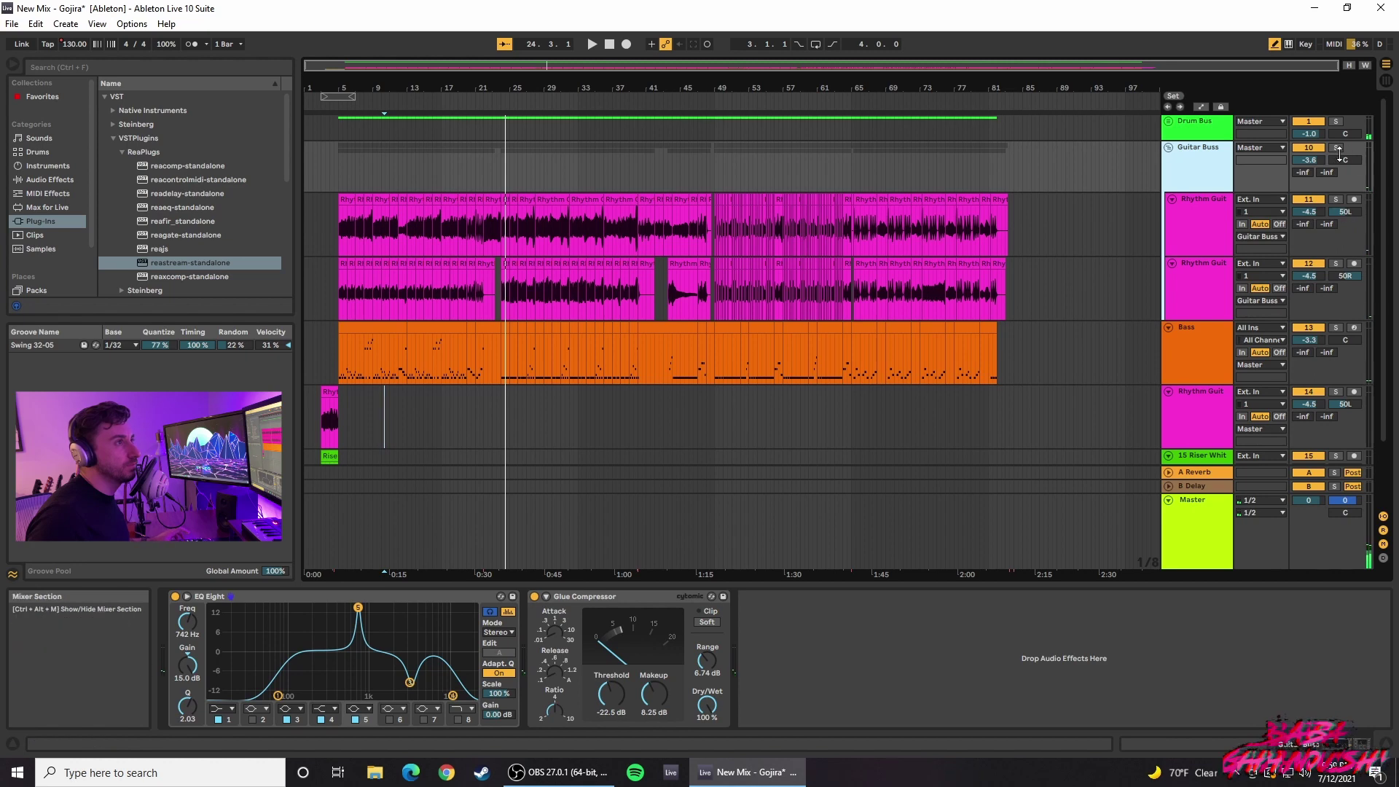
Step: Restart playback and sweep EQ Eight's boosted filter 5 up to about 1.21 kHz to hunt for harsh frequencies
{"action": "key", "text": "space"}
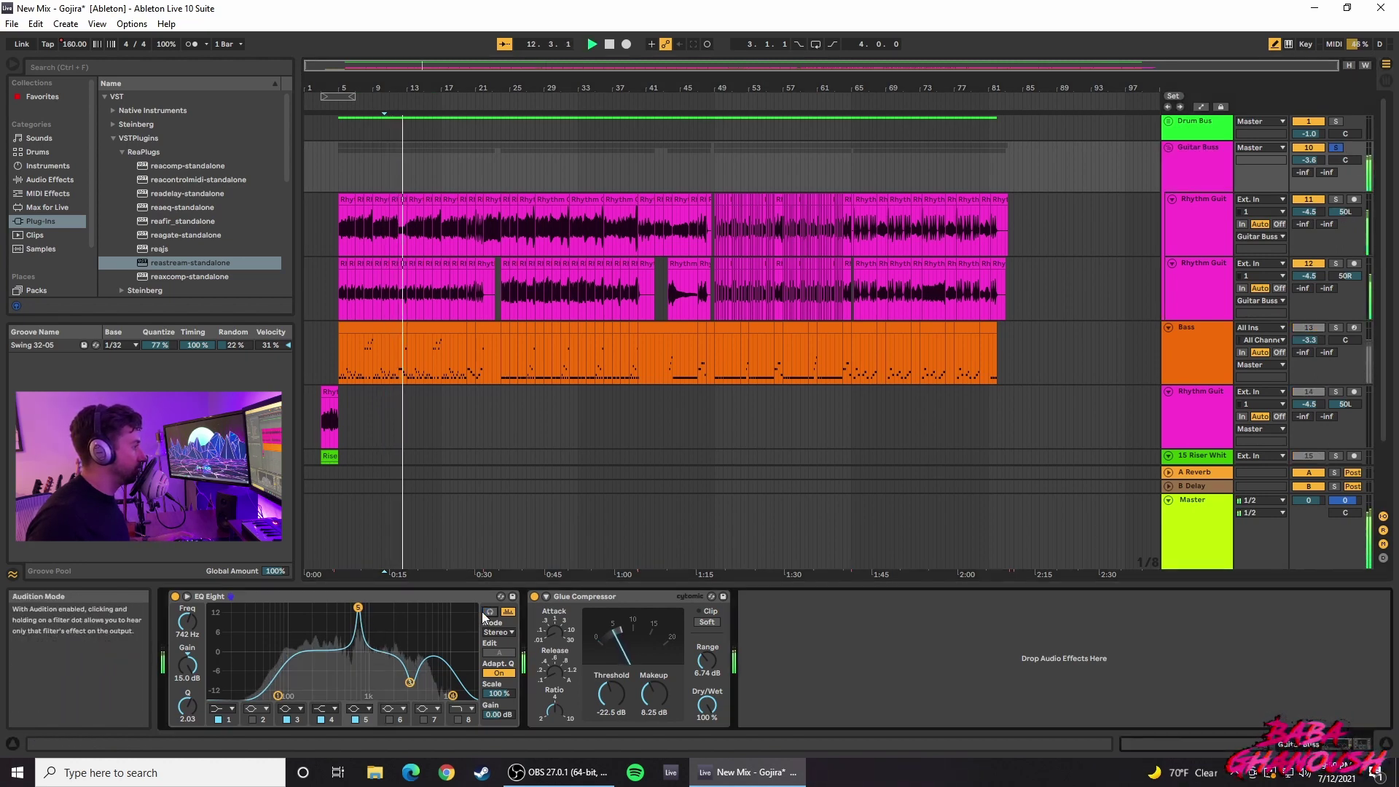
{"action": "left_click_drag", "start_coordinate": [358, 608], "coordinate": [369, 607]}
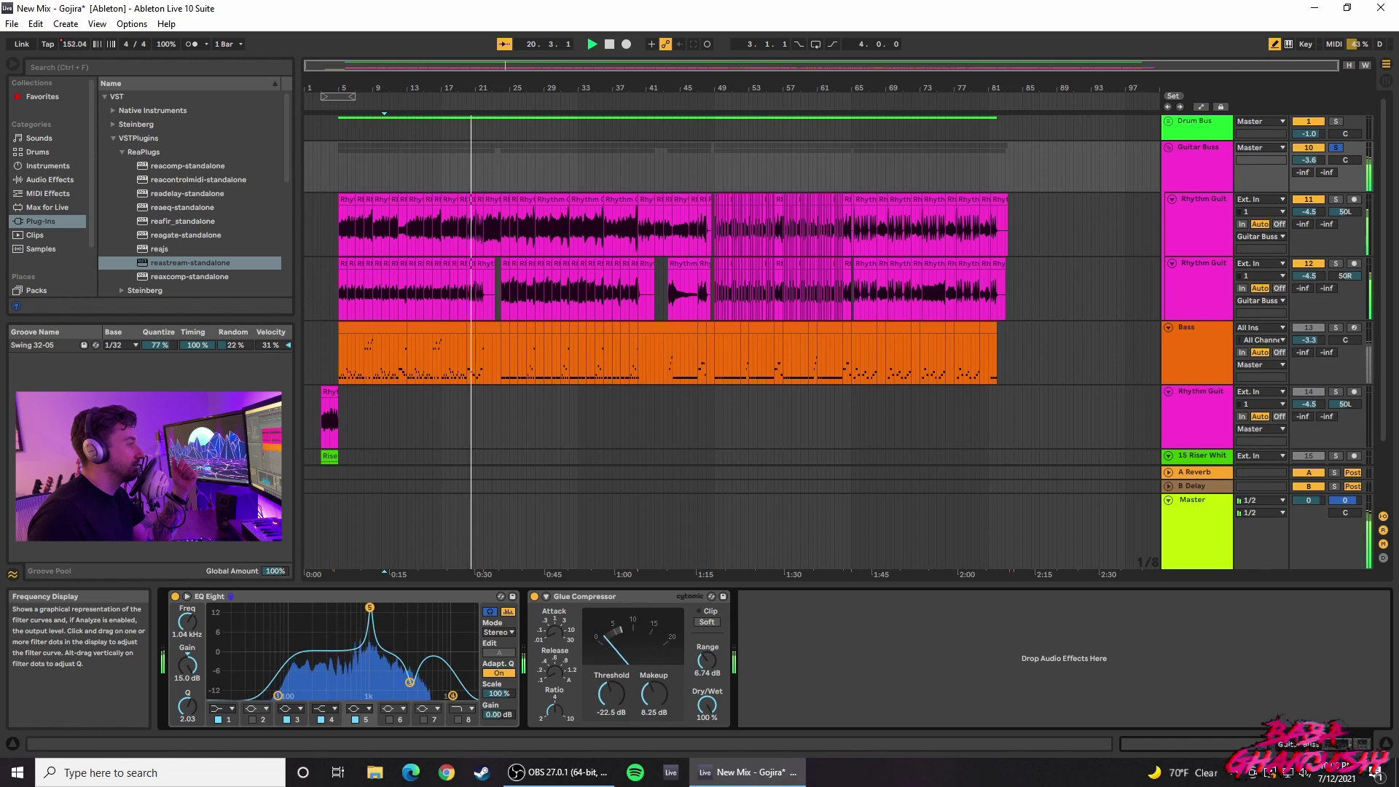
{"action": "left_click_drag", "start_coordinate": [369, 607], "coordinate": [375, 607]}
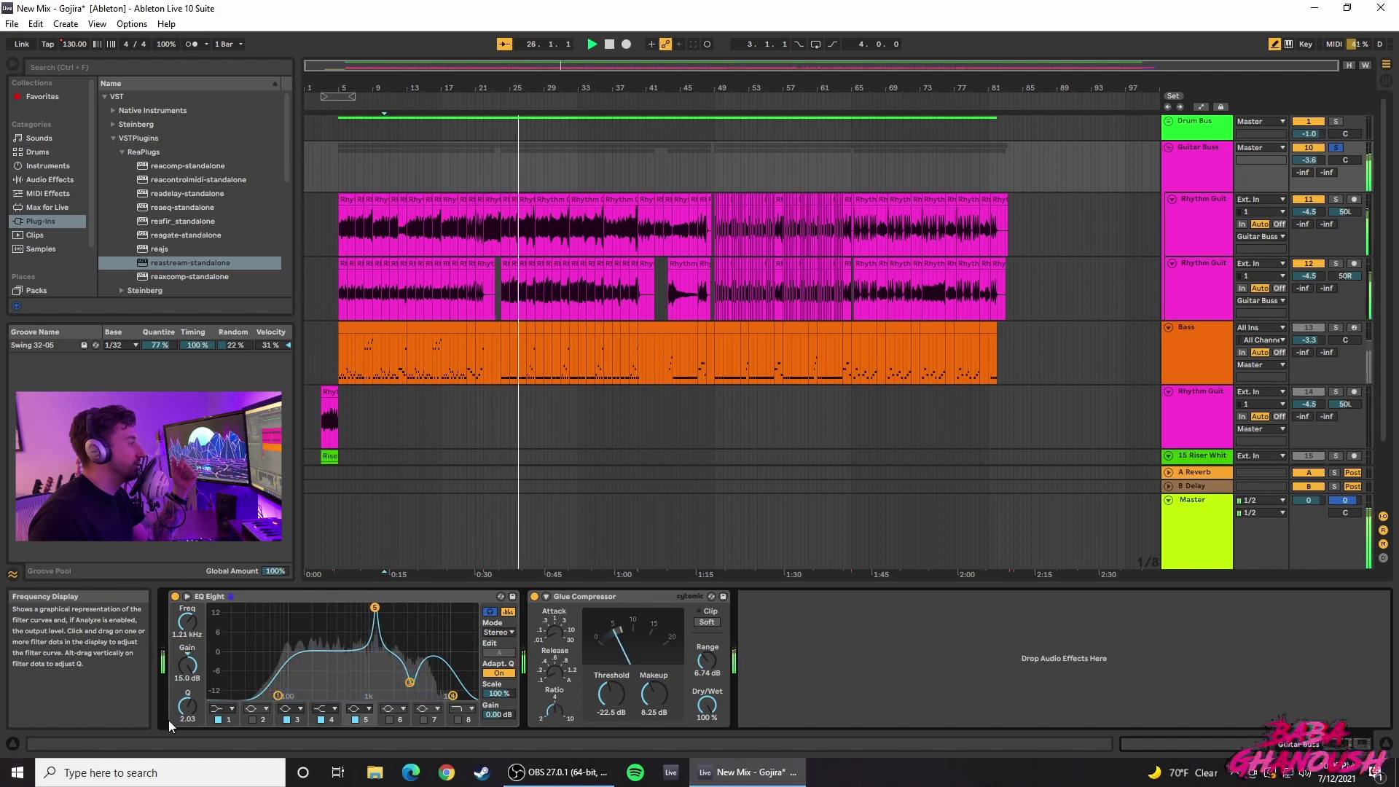
Step: On the Guitar Buss's EQ Eight, set filter 5's gain to -5.71 dB and readjust filter 3's dip around 3.37 kHz with a slightly shallower cut
{"action": "left_click_drag", "start_coordinate": [188, 667], "coordinate": [188, 747]}
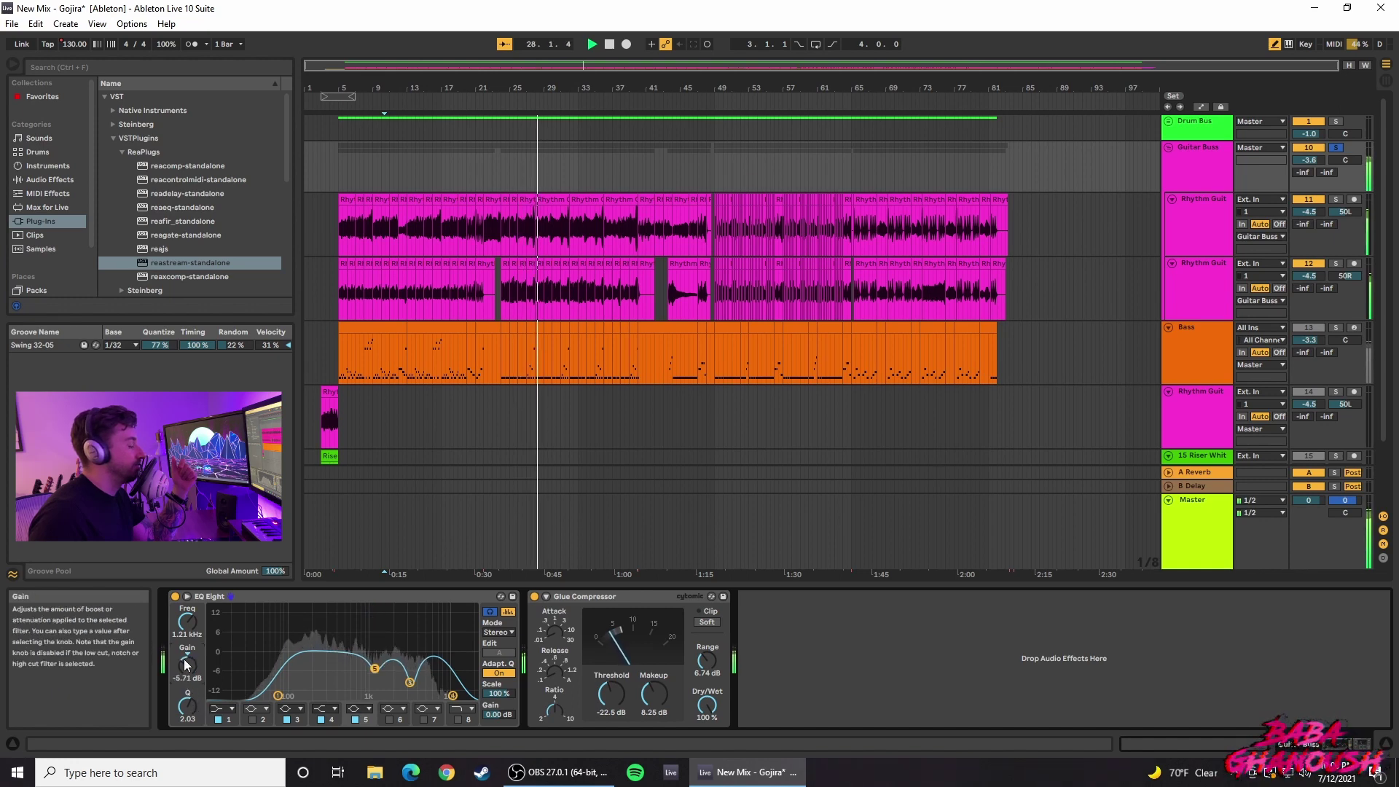
{"action": "left_click_drag", "start_coordinate": [413, 683], "coordinate": [410, 682]}
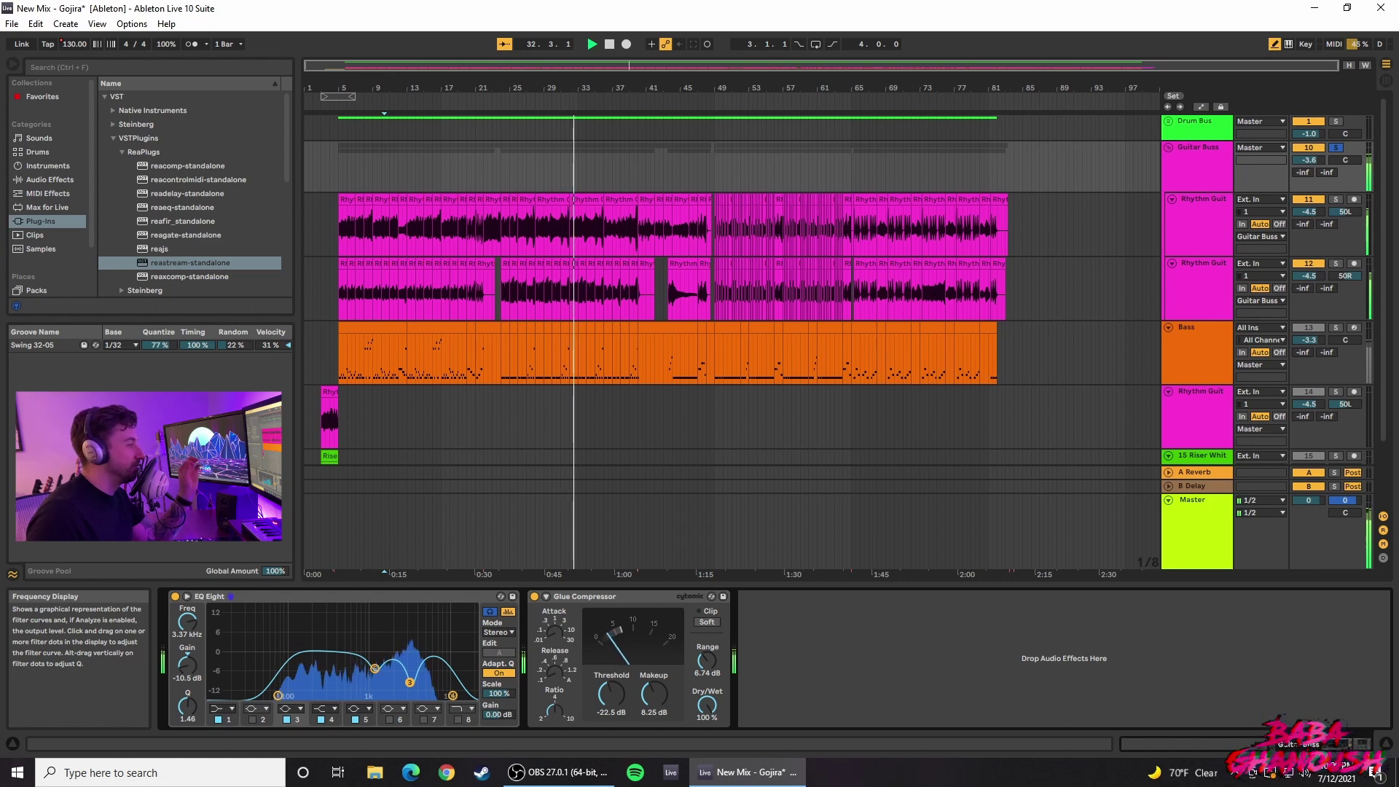
{"action": "left_click_drag", "start_coordinate": [411, 682], "coordinate": [408, 607]}
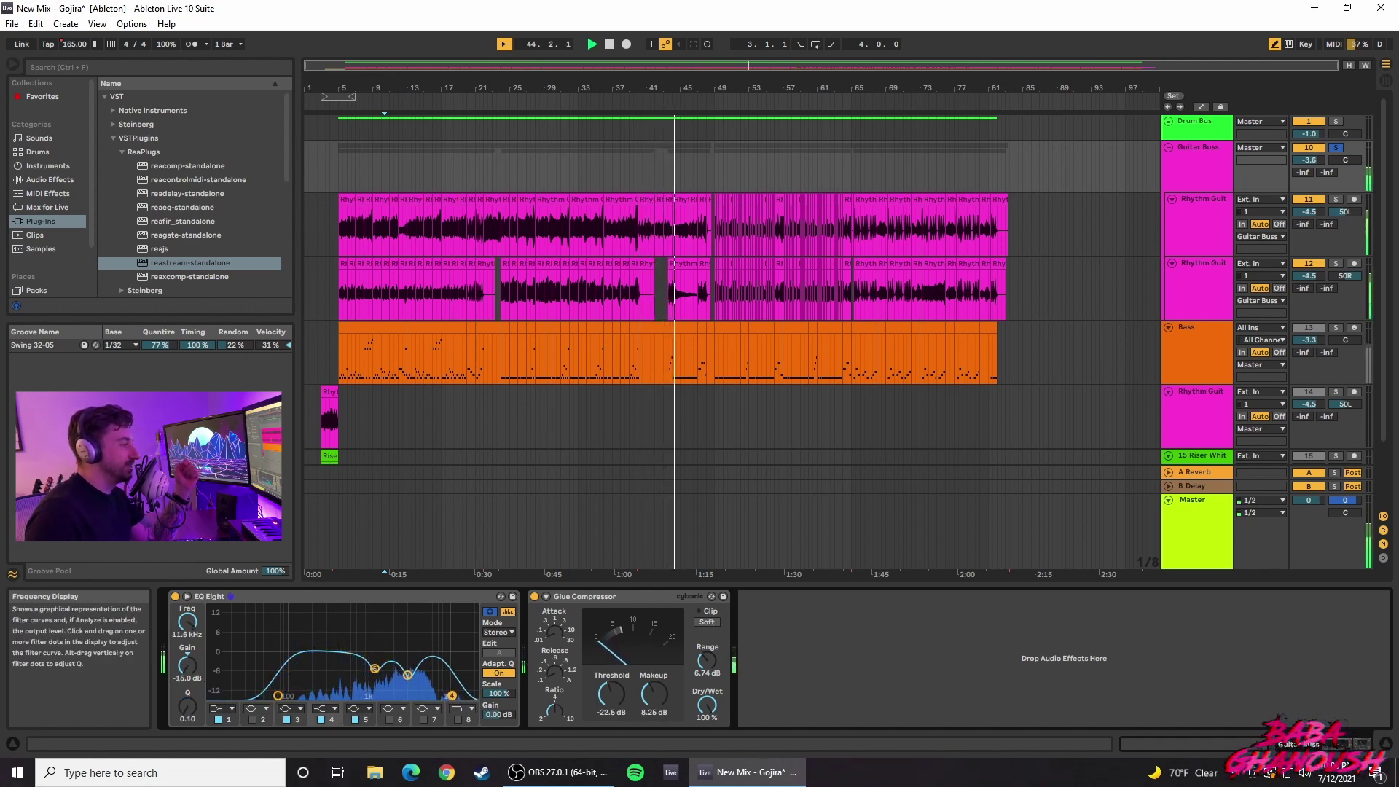
Step: Lower EQ Eight's high-cut filter 4 to 10.7 kHz and select low-cut filter 1
{"action": "mouse_move", "coordinate": [452, 695]}
{"action": "left_mouse_down"}
{"action": "mouse_move", "coordinate": [449, 607]}
{"action": "mouse_move", "coordinate": [450, 695]}
{"action": "left_mouse_up"}
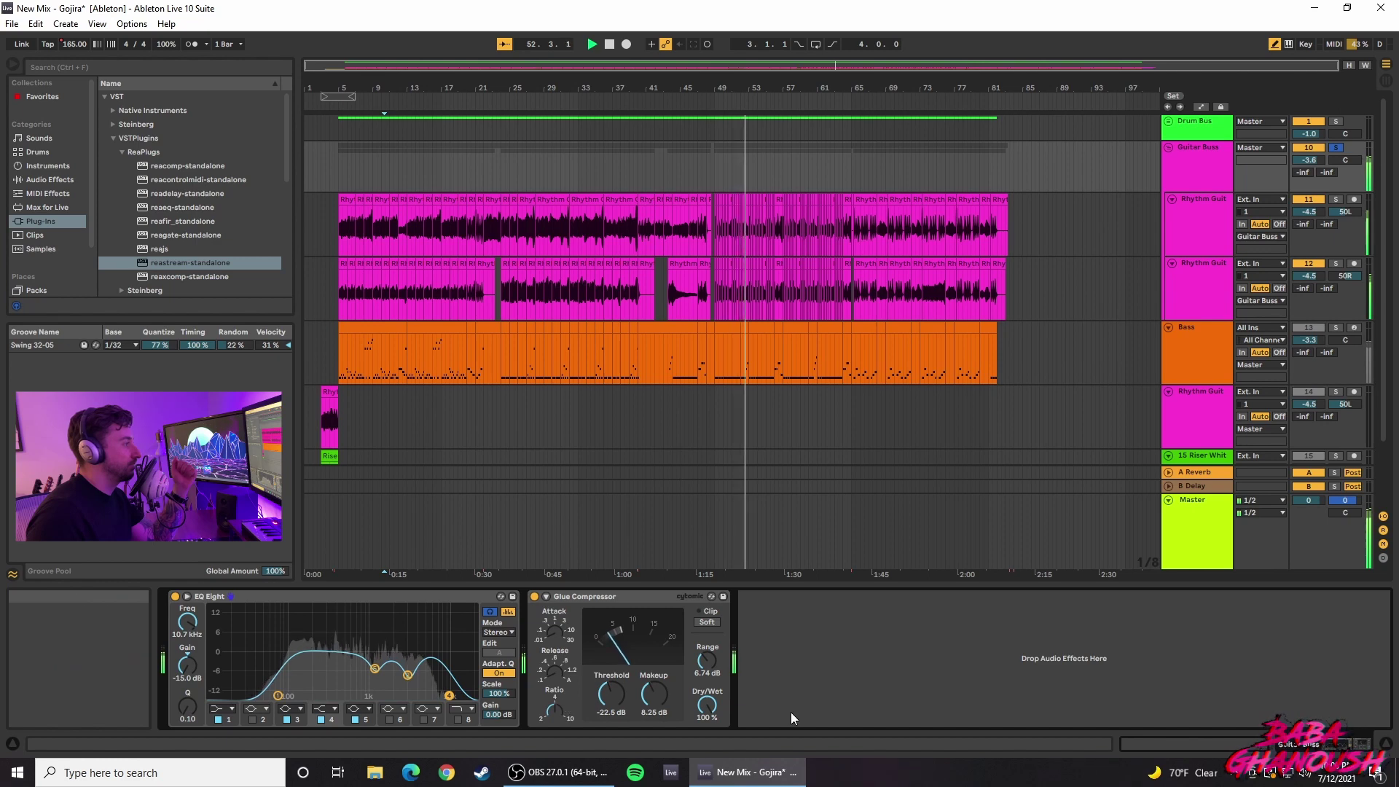
{"action": "left_click", "coordinate": [277, 695]}
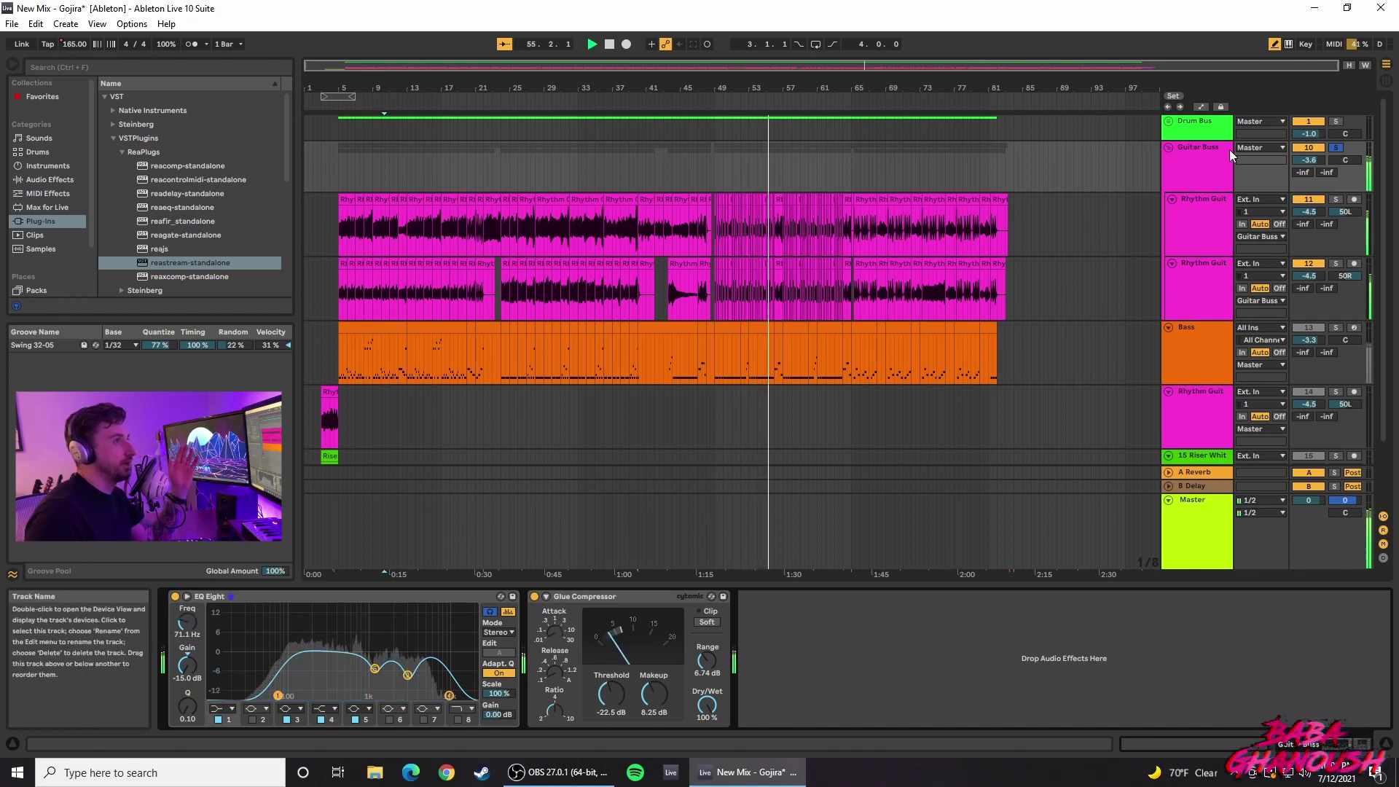
Step: Unsolo the Guitar Buss, compare the full mix with its EQ Eight bypassed and enabled, and stop playback
{"action": "left_click", "coordinate": [1331, 150]}
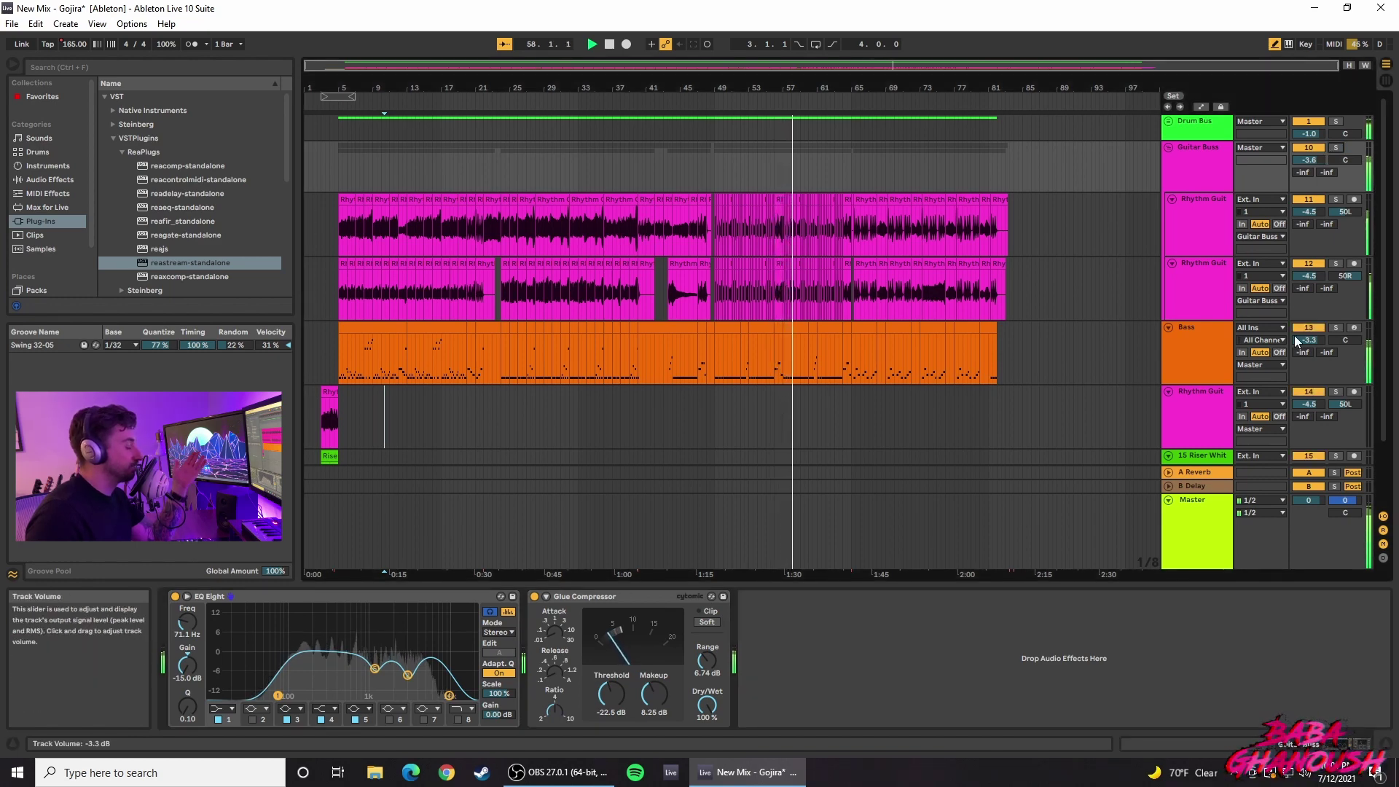
{"action": "left_click", "coordinate": [176, 597]}
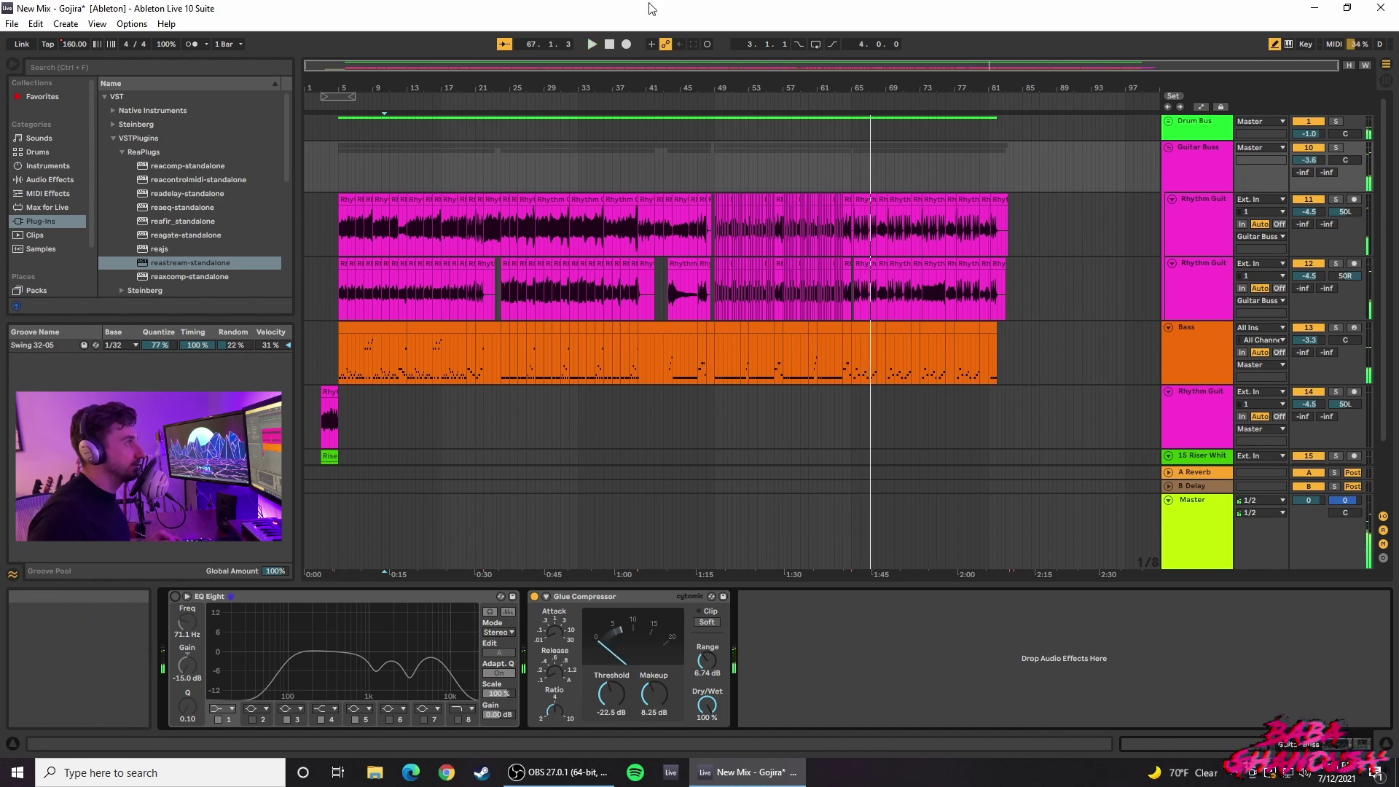
{"action": "left_click", "coordinate": [731, 103]}
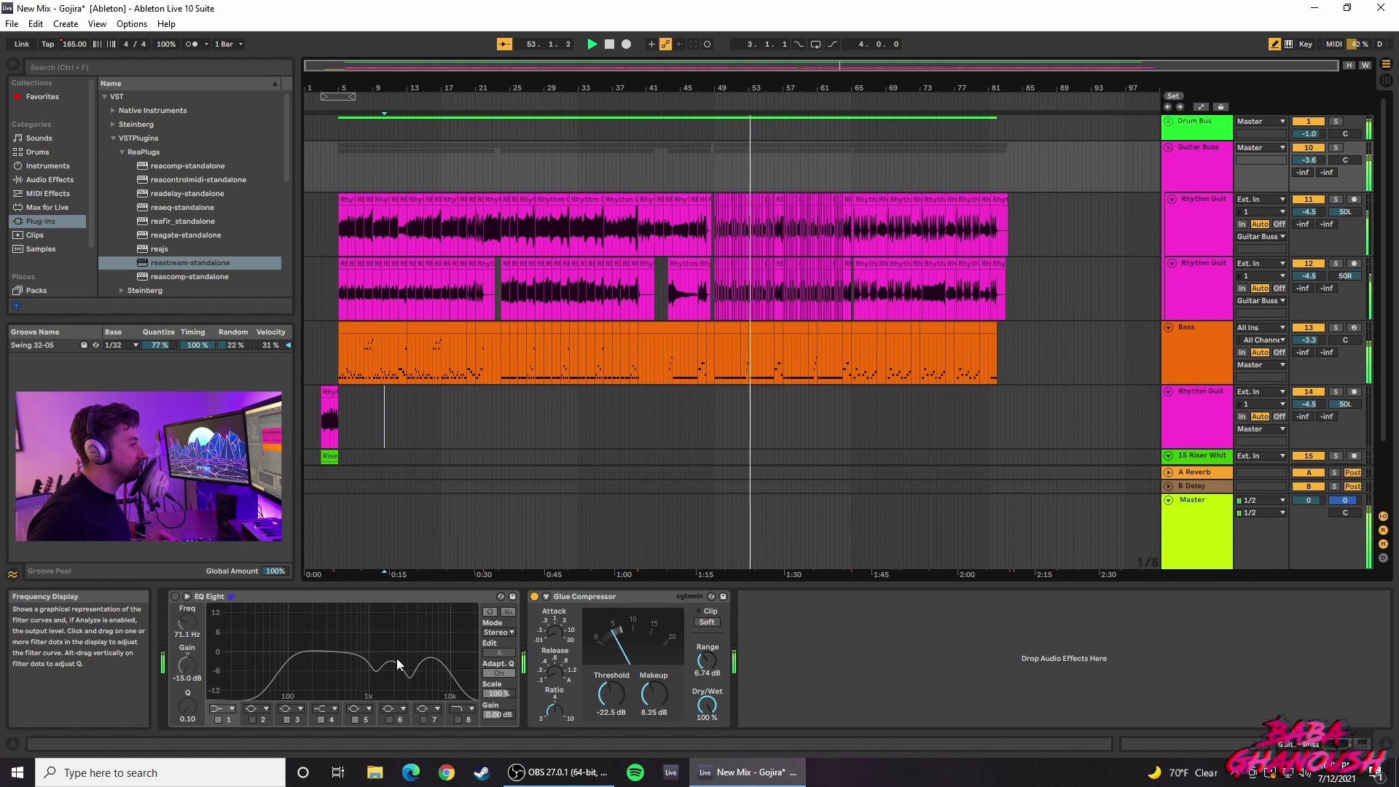
{"action": "left_click", "coordinate": [175, 596]}
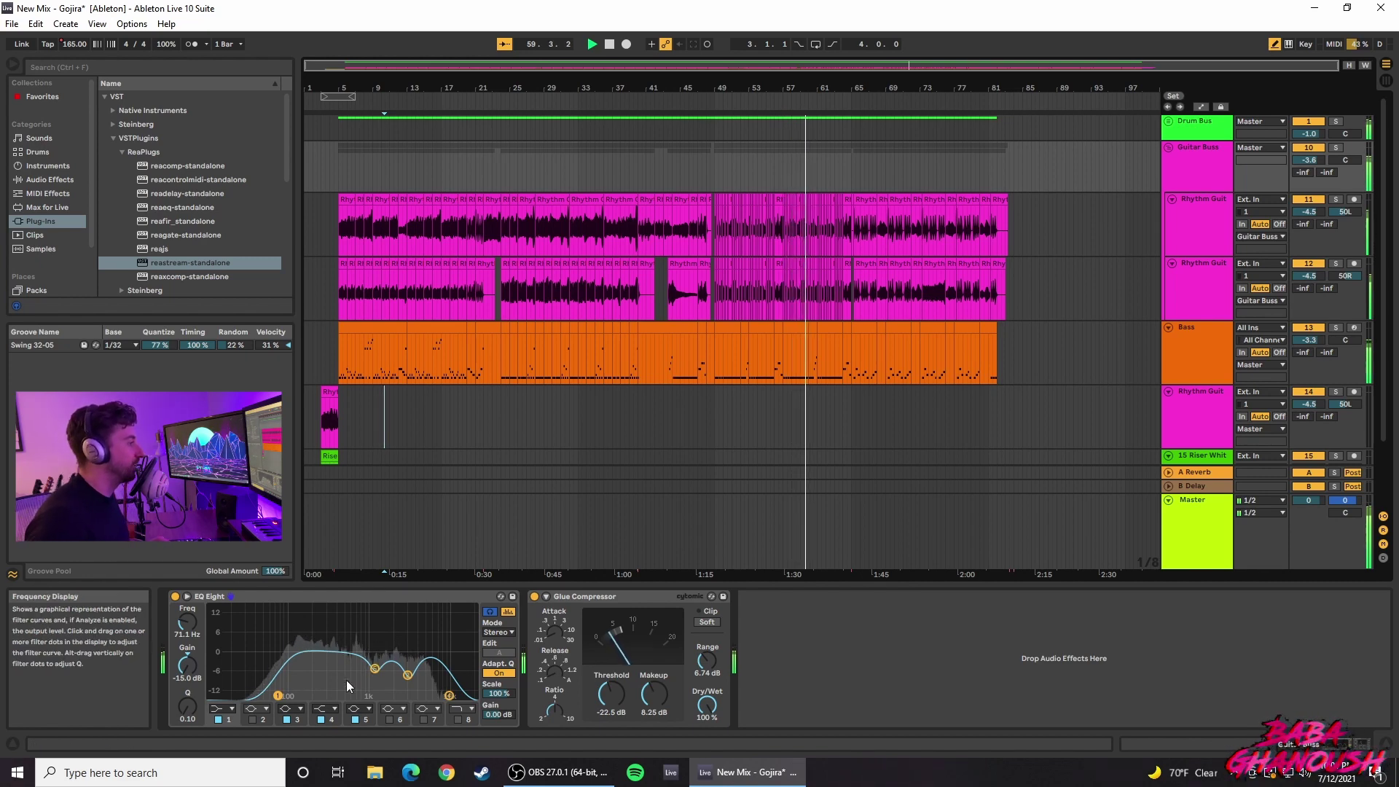
{"action": "key", "text": "space"}
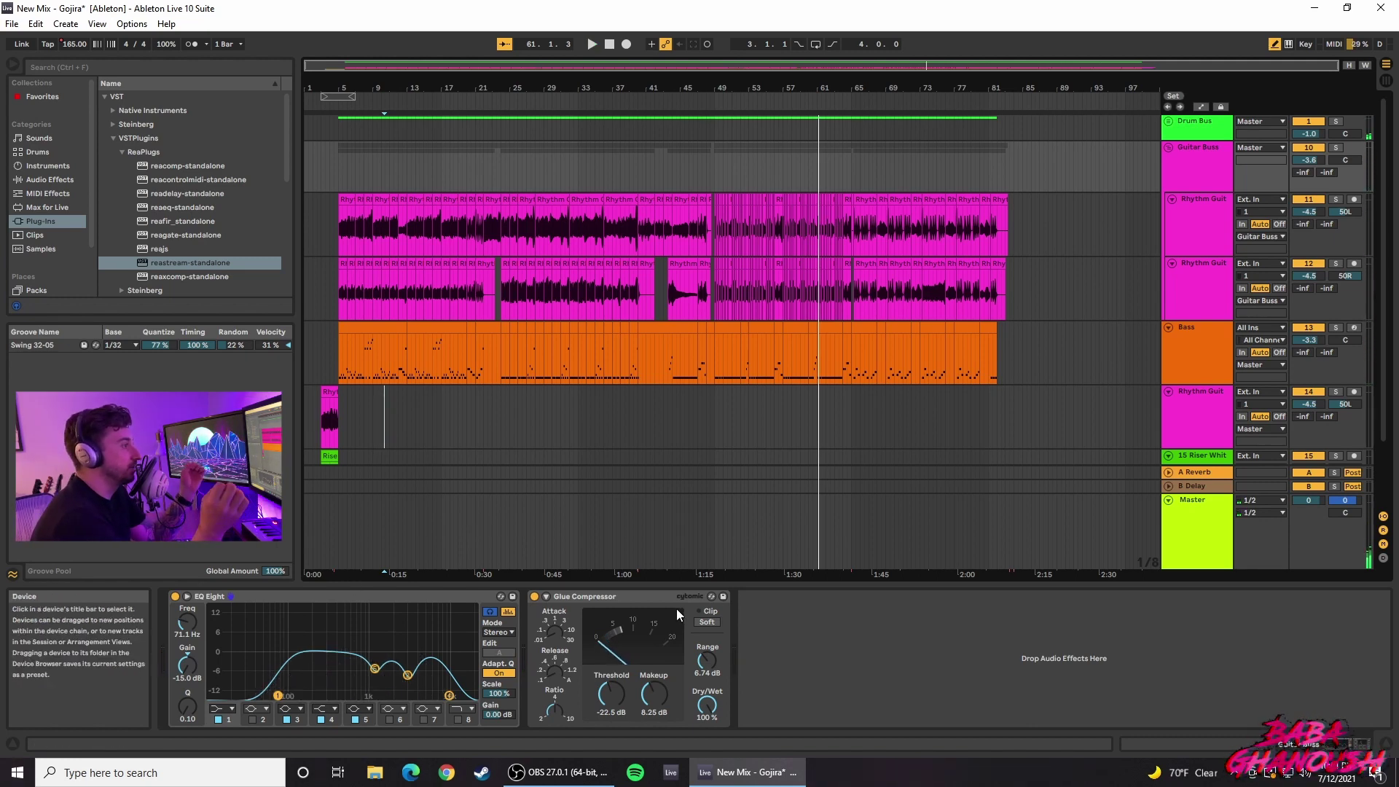
Step: Solo the Guitar Buss and play it back to audition its Glue Compressor
{"action": "left_click", "coordinate": [653, 597]}
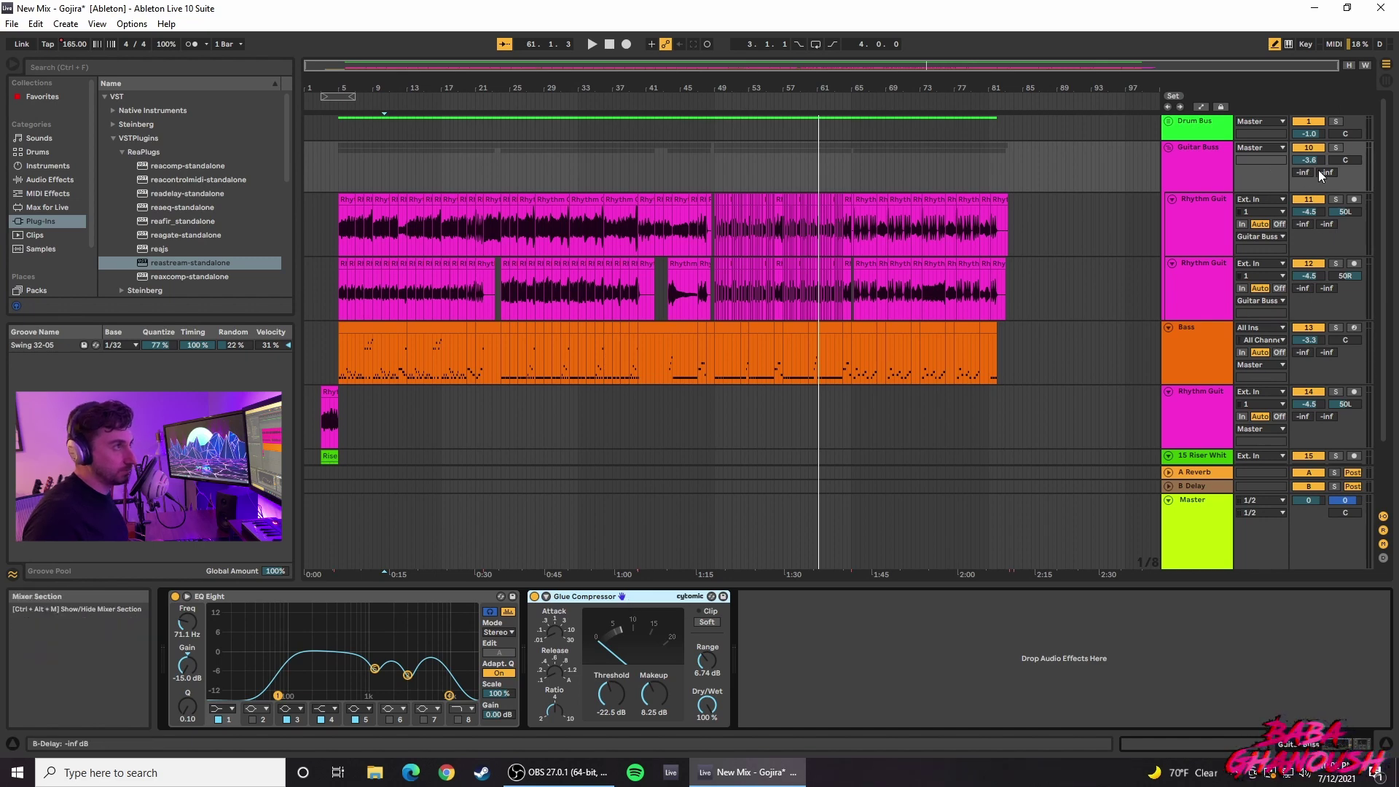
{"action": "left_click", "coordinate": [1335, 148]}
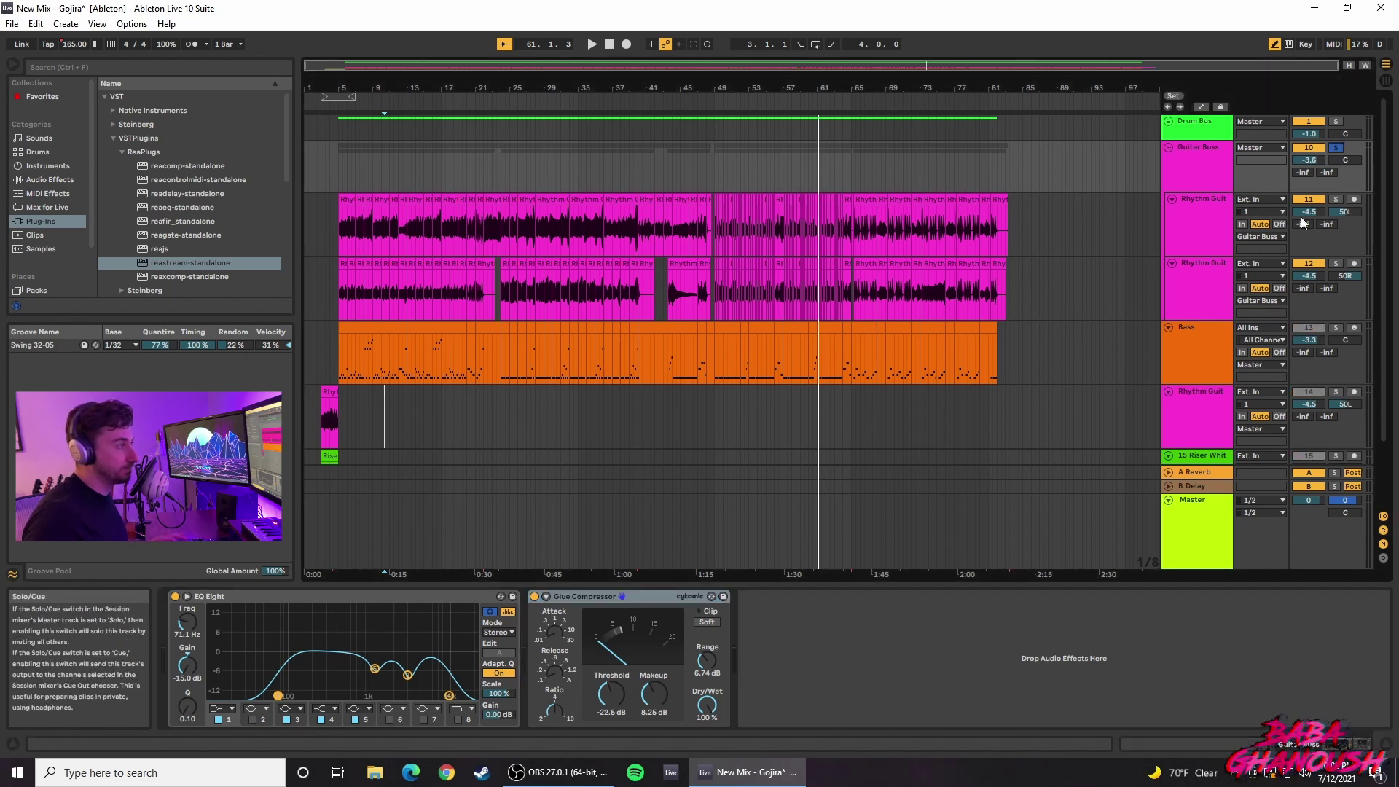
{"action": "key", "text": "space"}
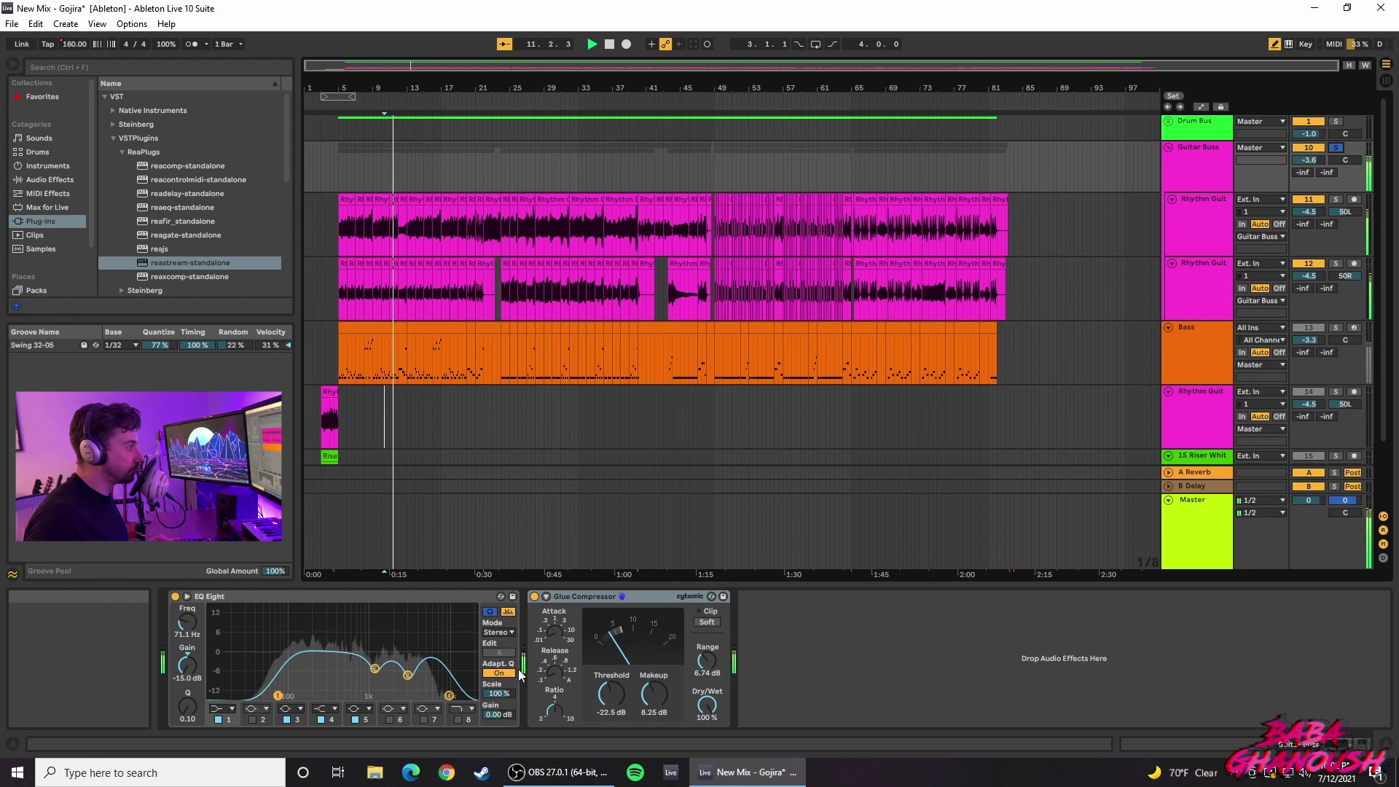
{"action": "left_click", "coordinate": [539, 597]}
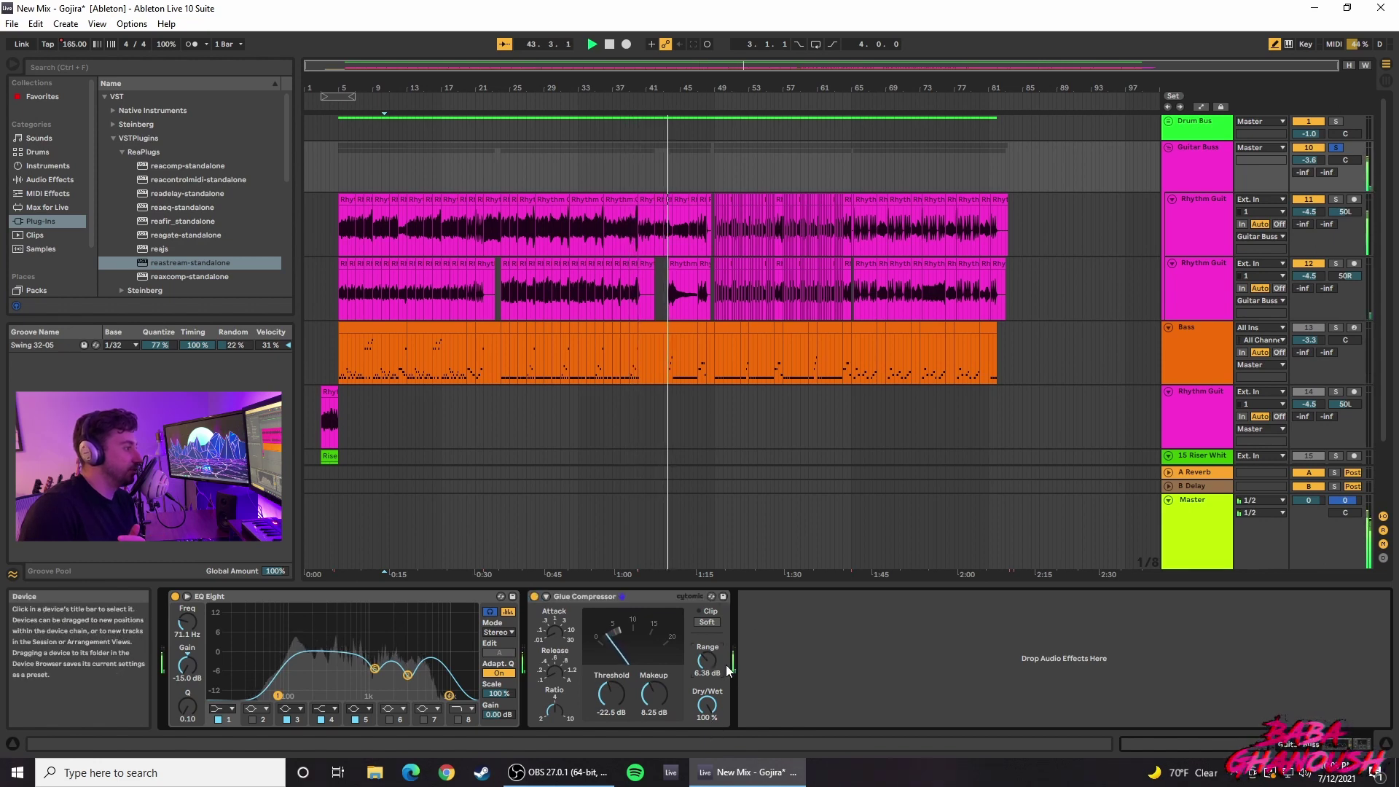
Step: Set the Glue Compressor's Range to 6.56 dB, stop playback and unsolo the Guitar Buss
{"action": "scroll", "coordinate": [709, 656], "scroll_direction": "down", "scroll_amount": 3}
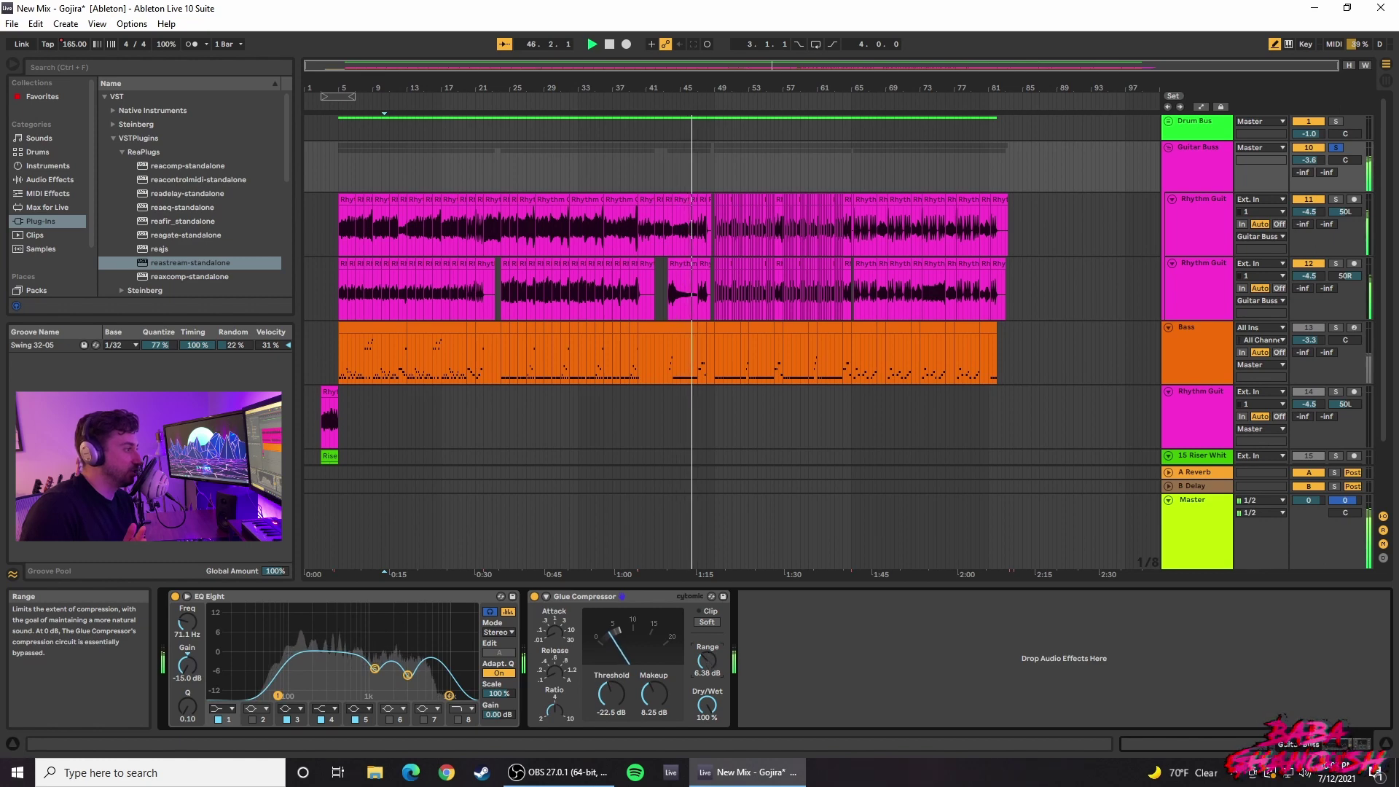
{"action": "scroll", "coordinate": [706, 660], "scroll_direction": "up", "scroll_amount": 2}
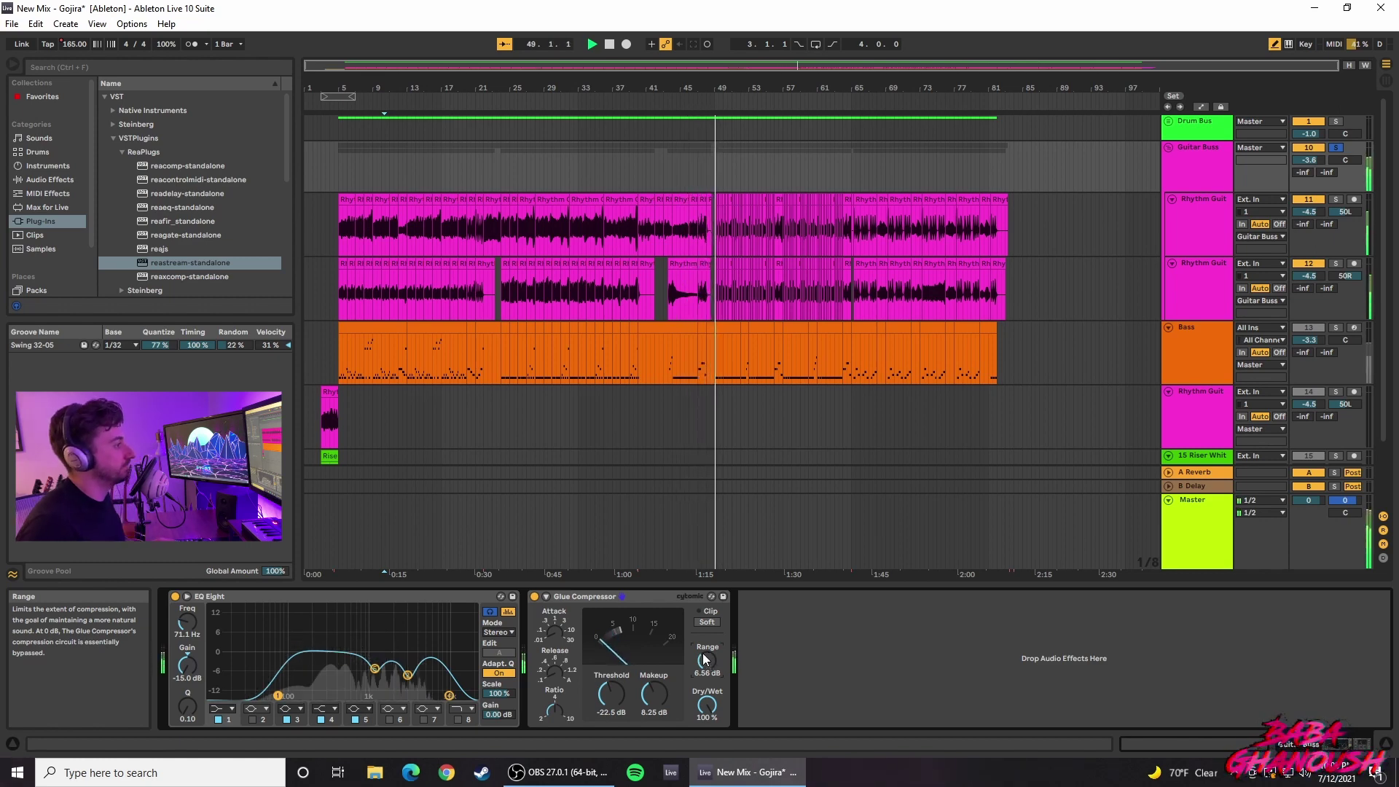
{"action": "key", "text": "space"}
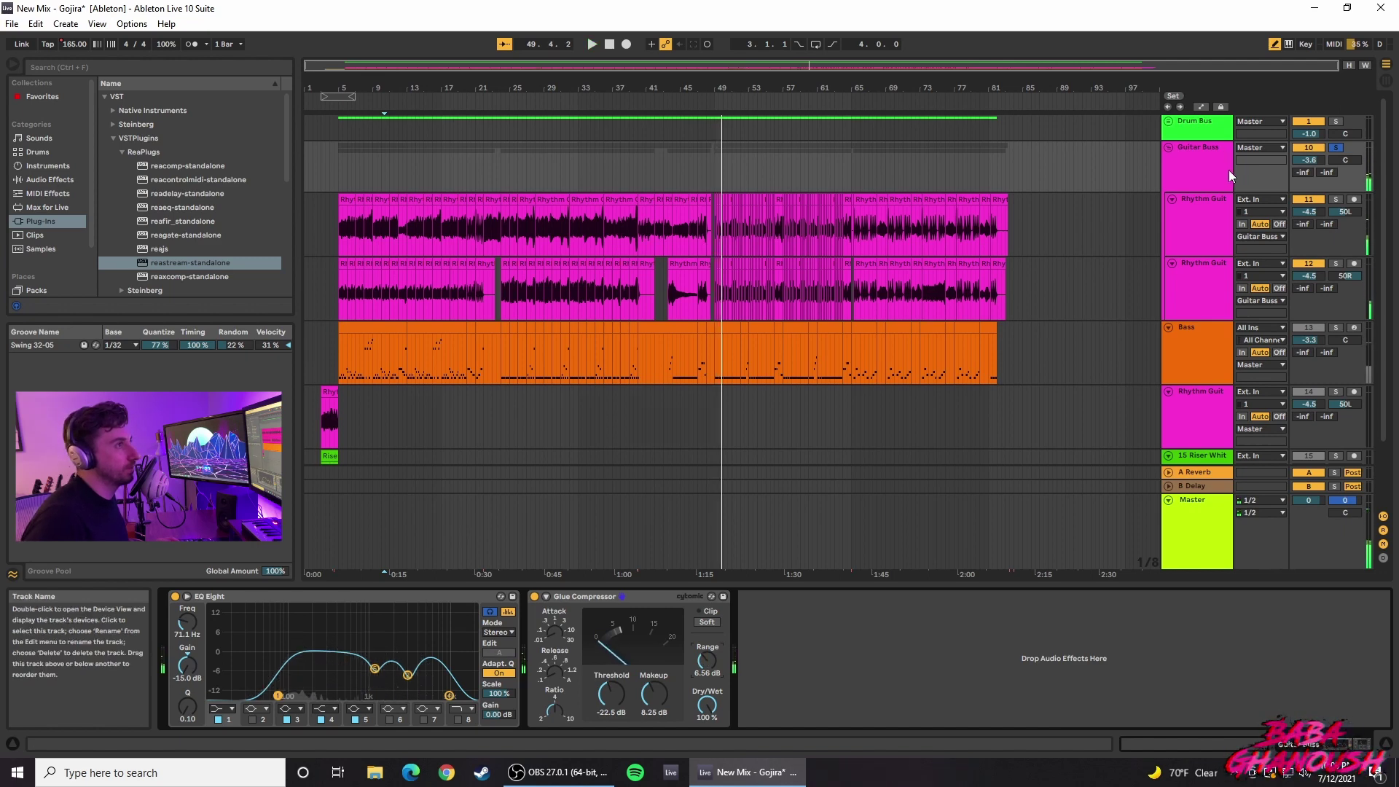
{"action": "left_click", "coordinate": [1339, 148]}
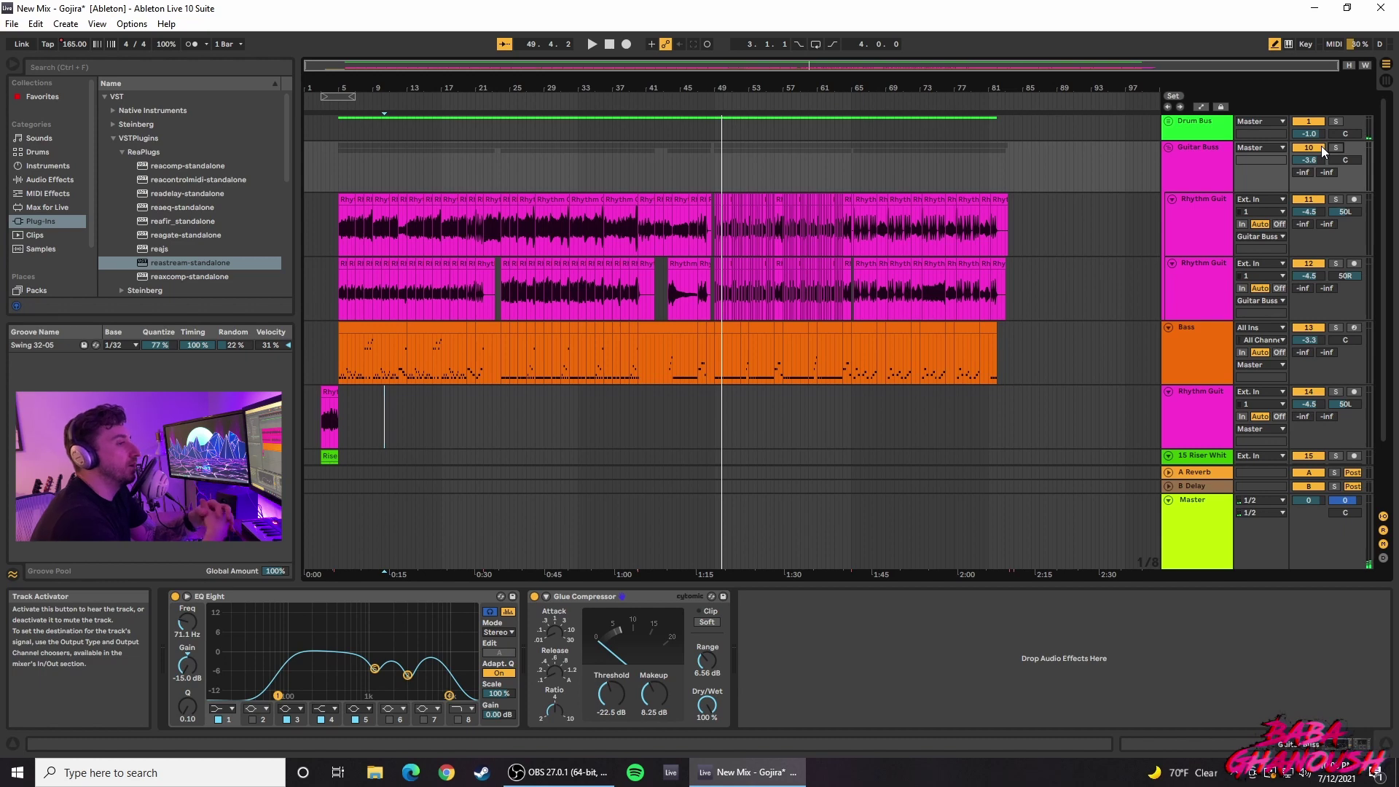
Step: Open the Bass track's Kontakt instrument and move its window so the whole DjinnBass interface is visible
{"action": "left_click", "coordinate": [1199, 357]}
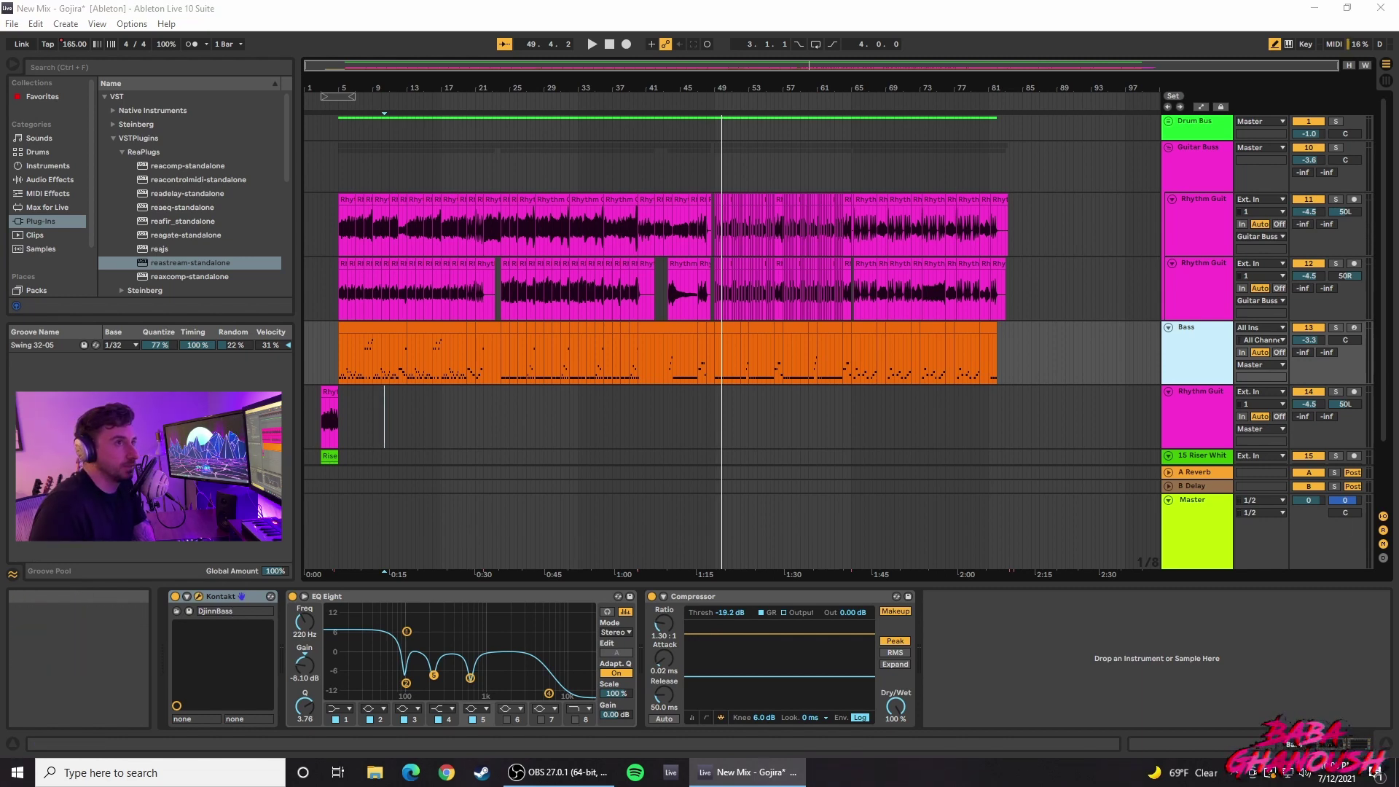
{"action": "left_click", "coordinate": [198, 596]}
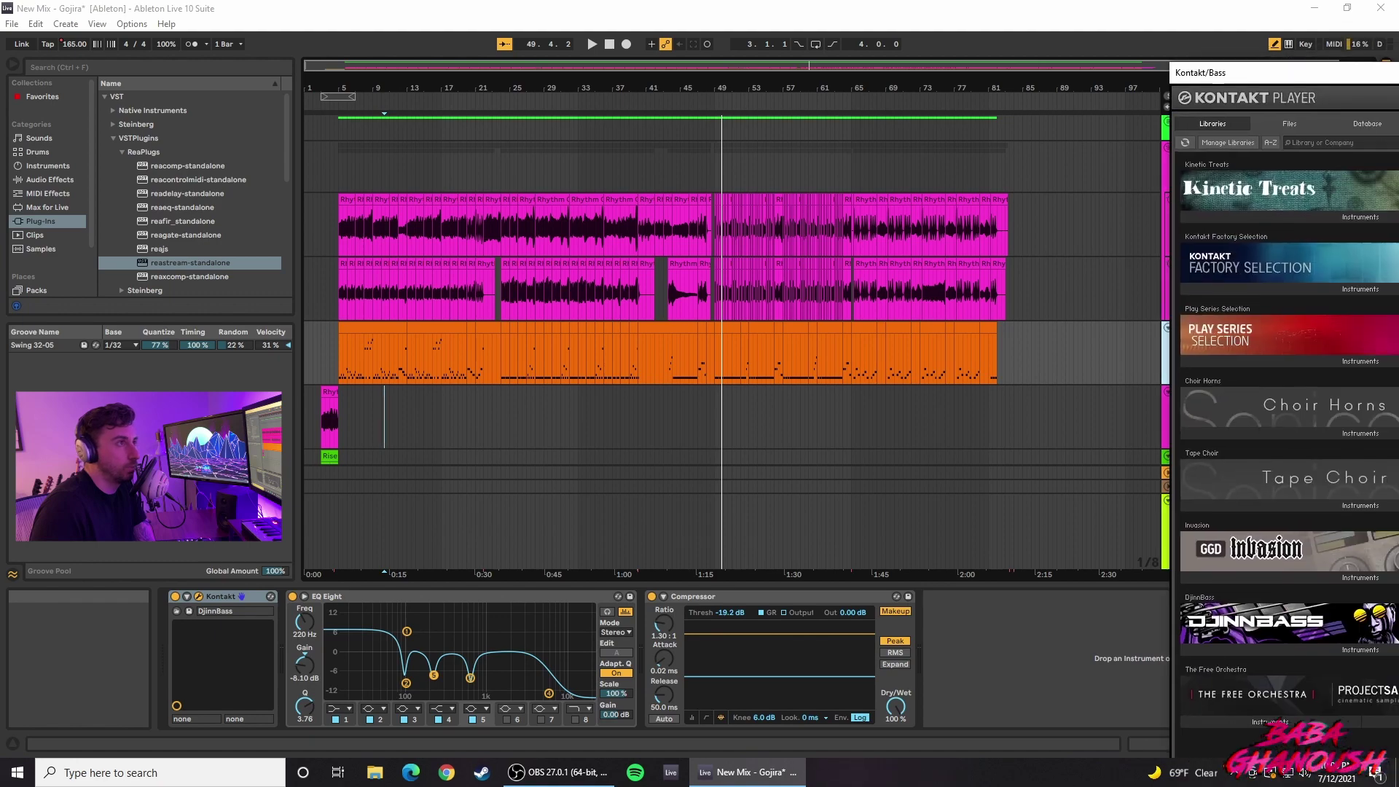
{"action": "left_click_drag", "start_coordinate": [789, 60], "coordinate": [443, 41]}
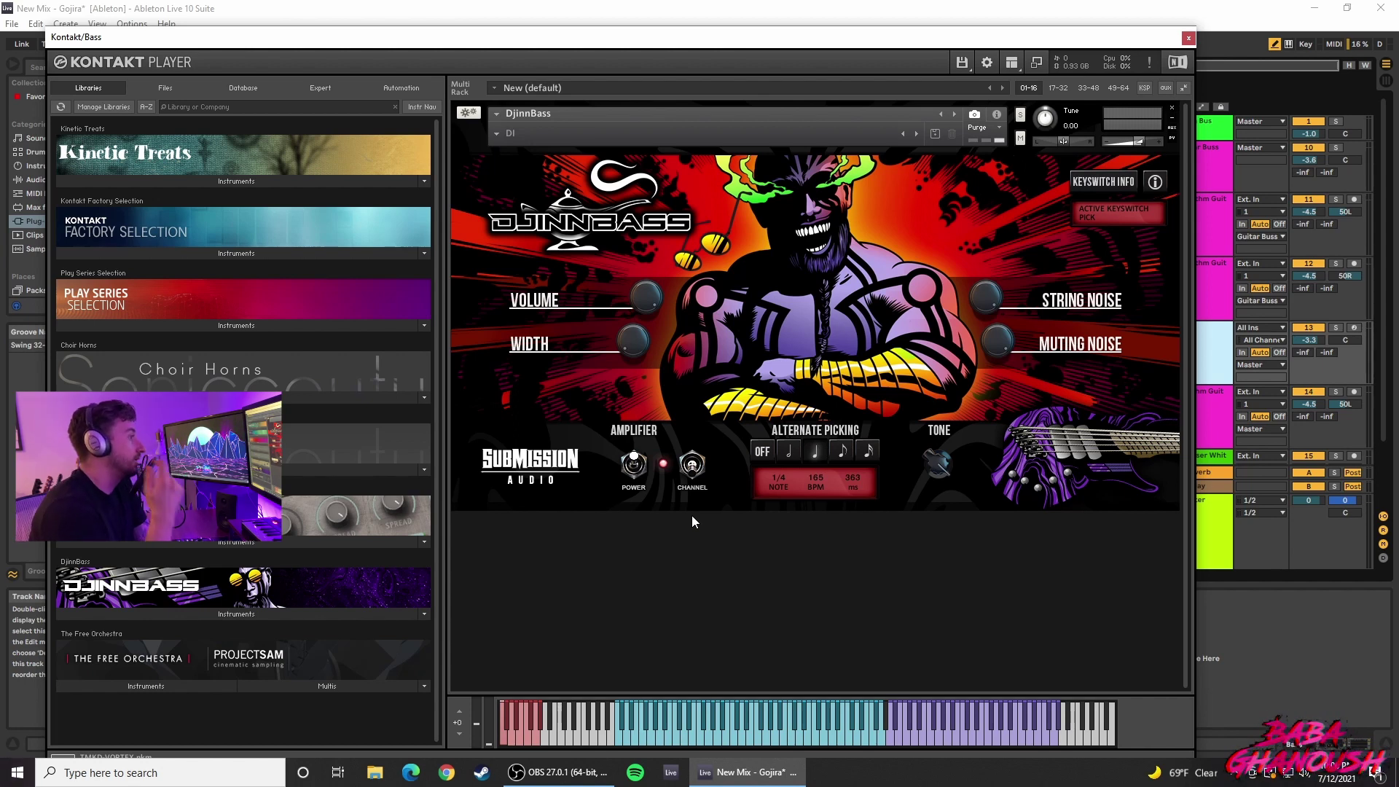
Step: Solo the Bass and audition DjinnBass's Width effect by raising it to about -0.3 dB and turning it back down
{"action": "left_click", "coordinate": [1337, 329]}
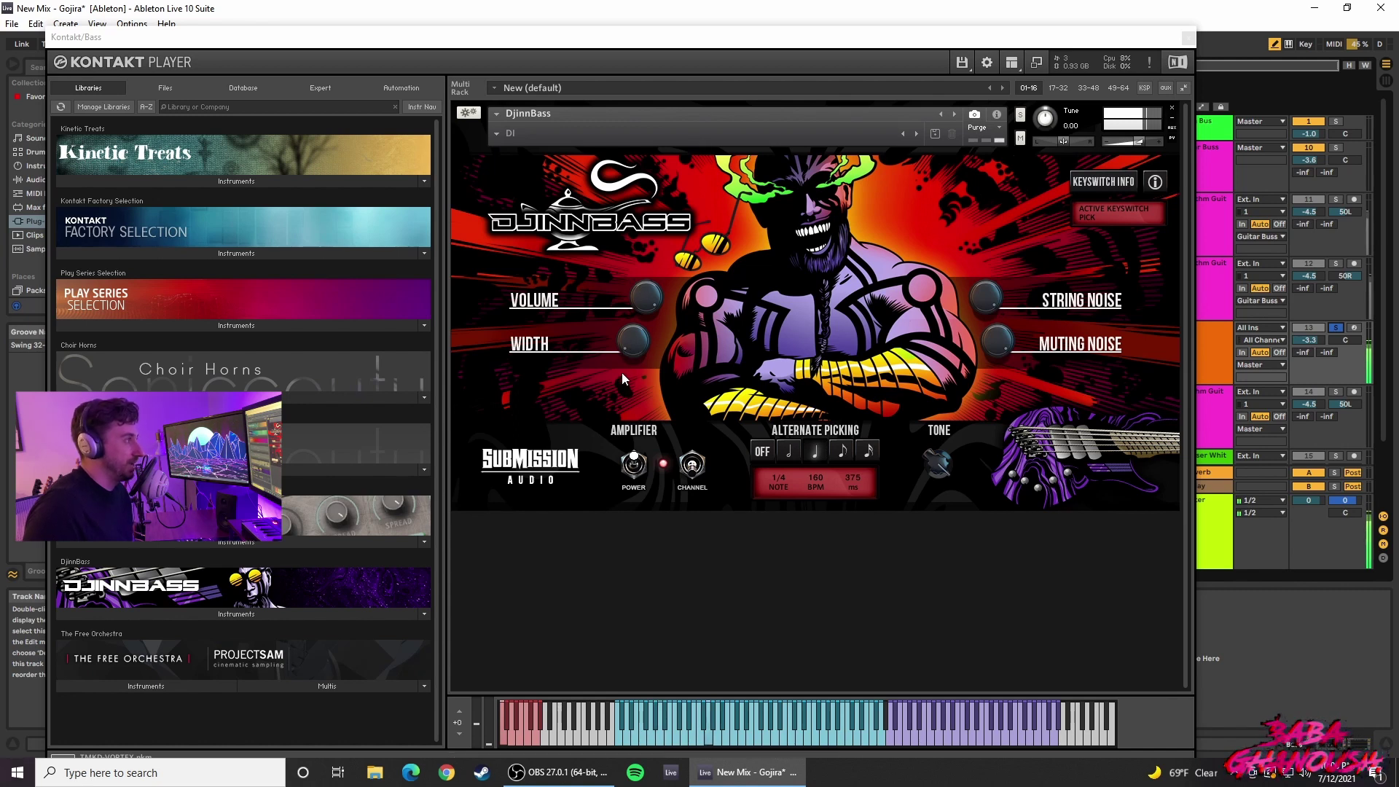
{"action": "left_click_drag", "start_coordinate": [634, 355], "coordinate": [640, 338]}
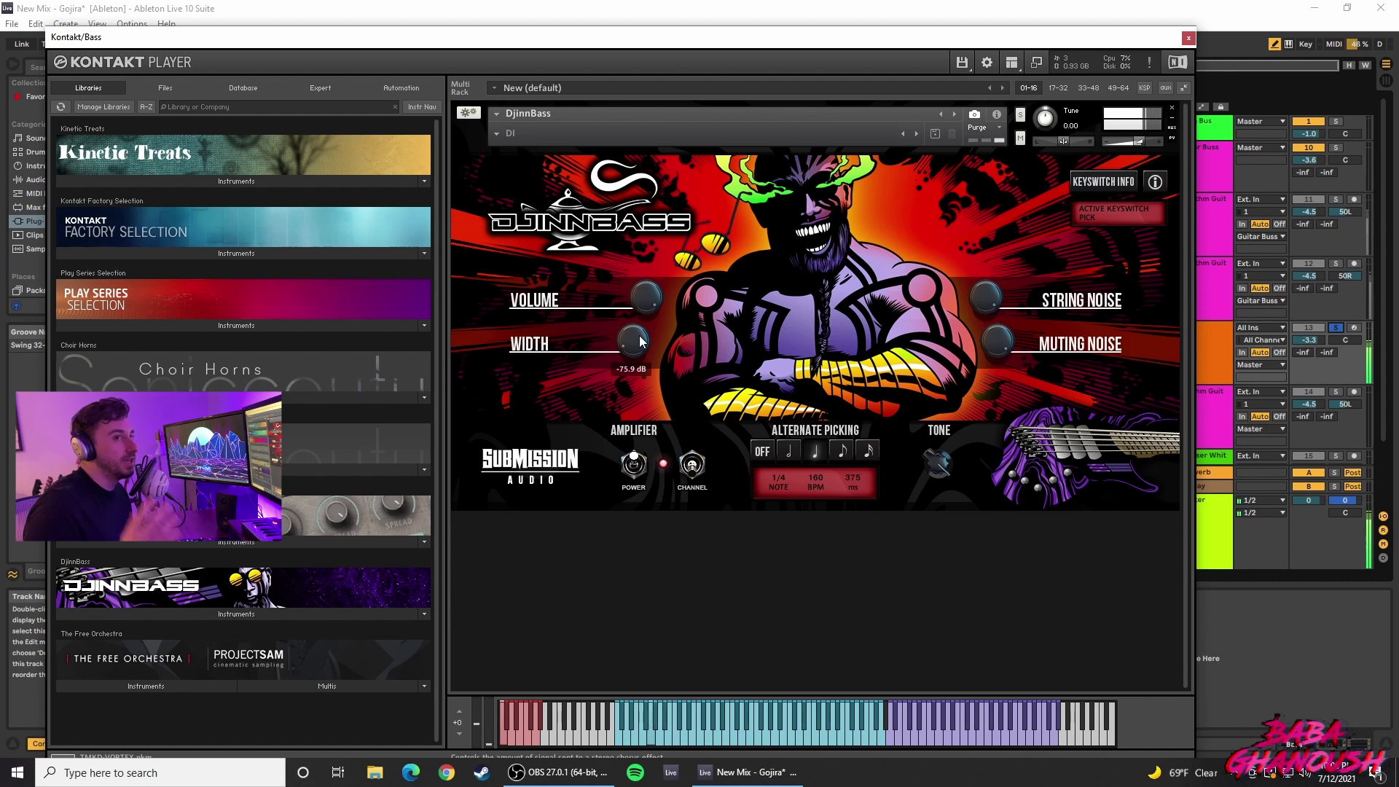
{"action": "left_click_drag", "start_coordinate": [659, 341], "coordinate": [646, 342]}
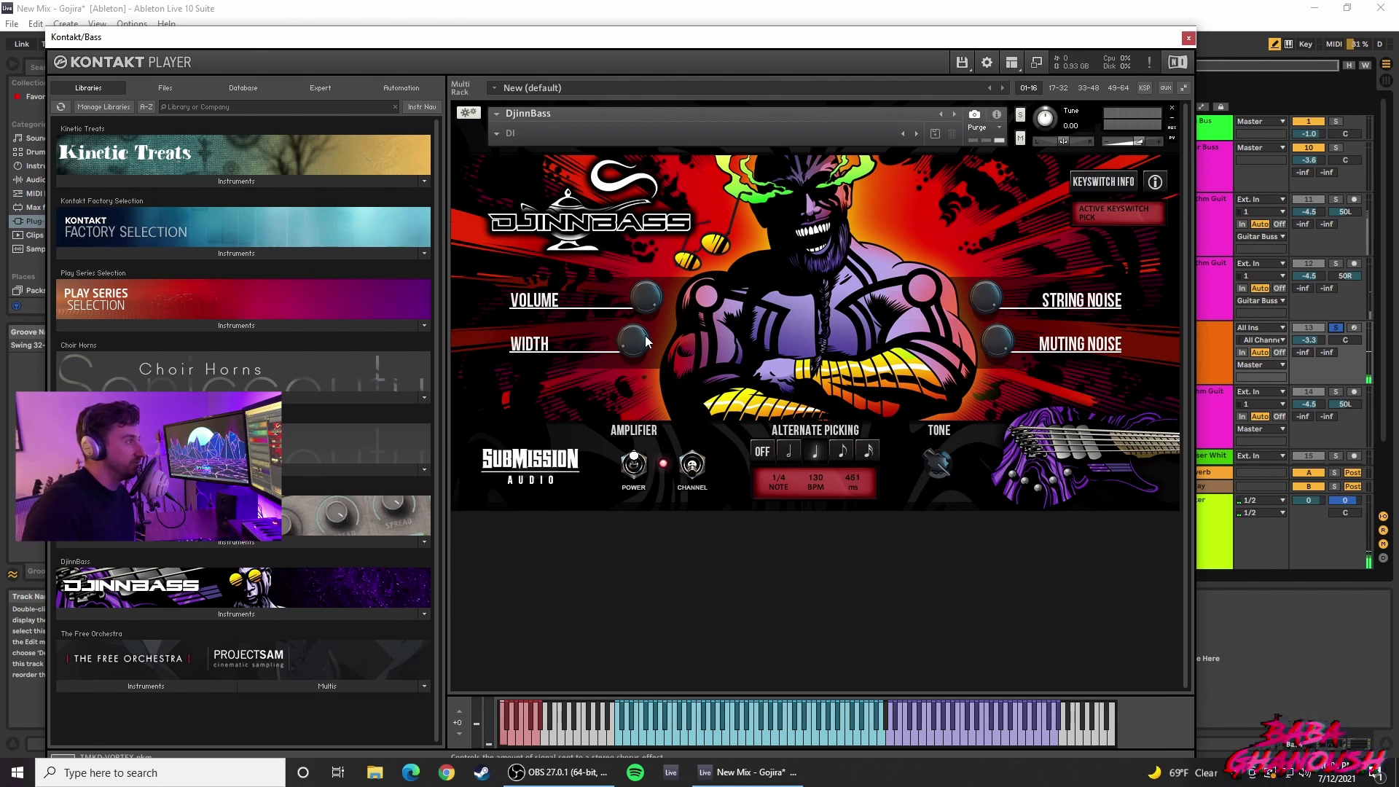
{"action": "left_click_drag", "start_coordinate": [631, 351], "coordinate": [644, 310]}
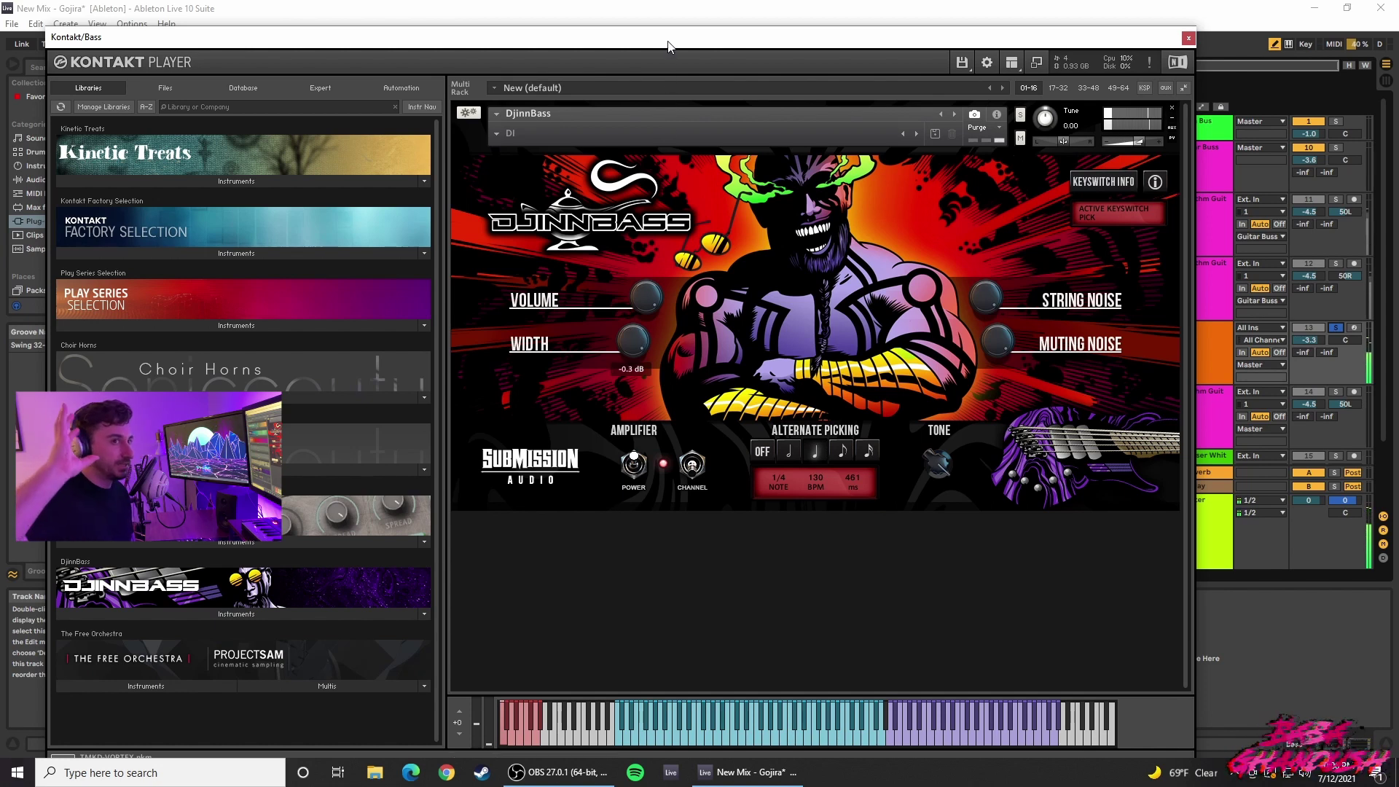
{"action": "left_click_drag", "start_coordinate": [635, 333], "coordinate": [638, 408]}
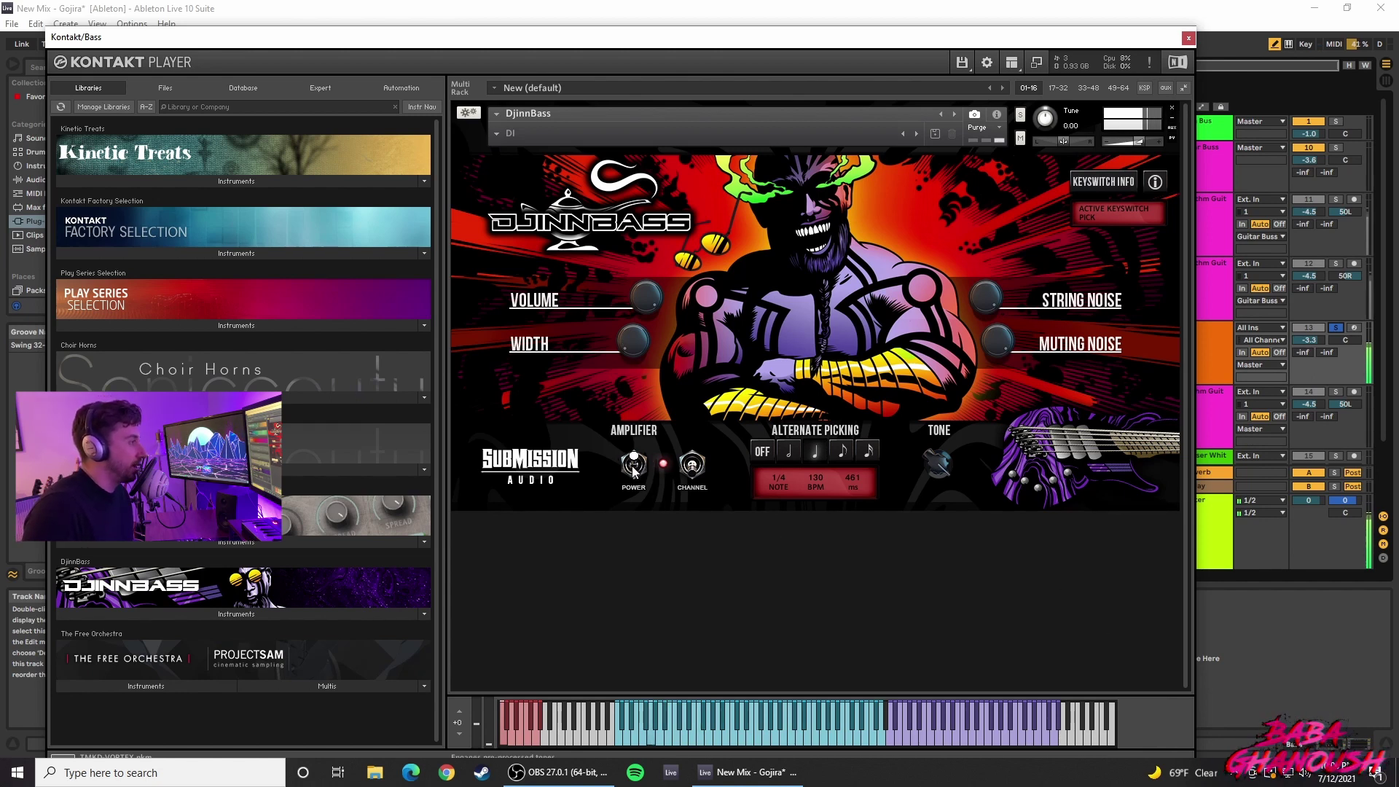
Step: Compare the DjinnBass tone with the amplifier off and on and between its two channels, returning to the original channel
{"action": "left_click", "coordinate": [635, 469]}
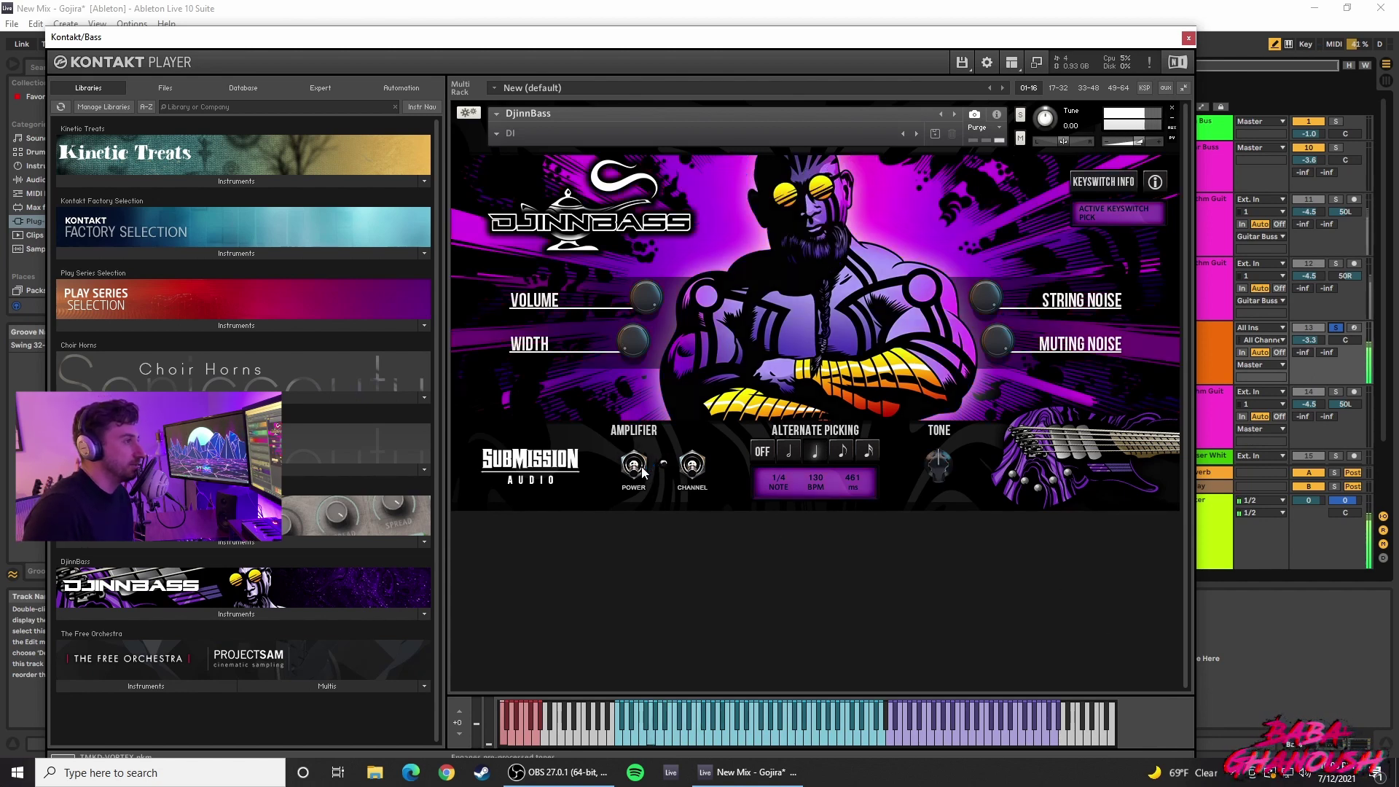
{"action": "left_click", "coordinate": [643, 470]}
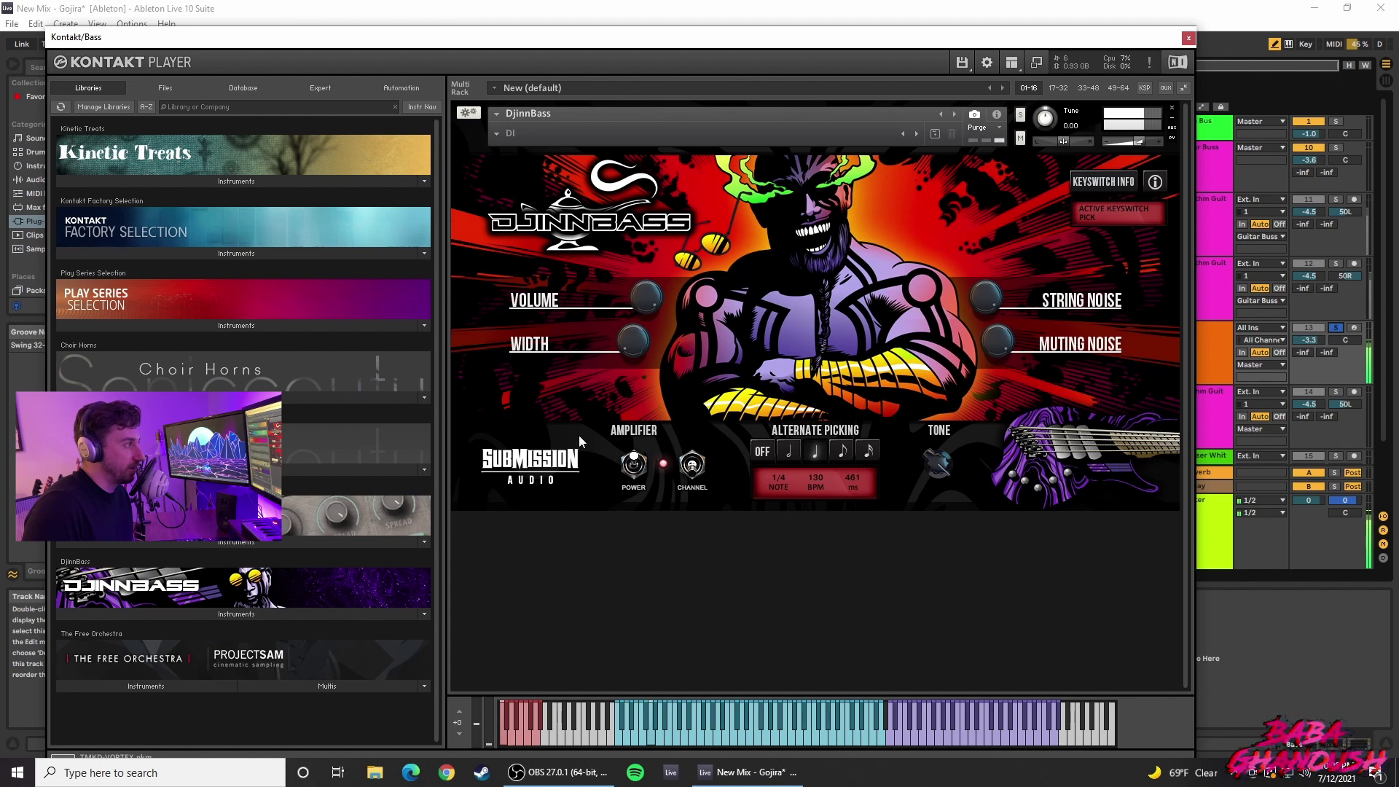
{"action": "left_click", "coordinate": [696, 470]}
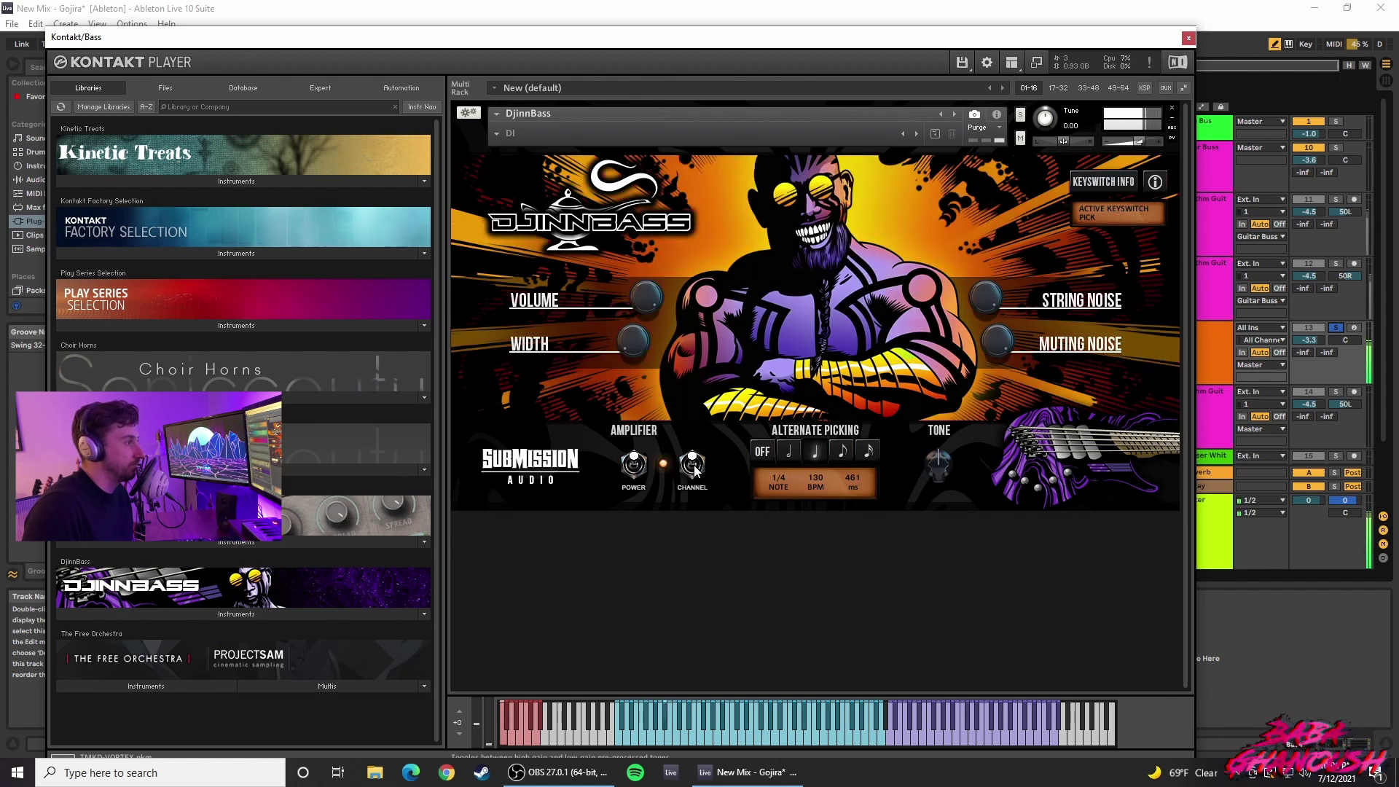
{"action": "left_click", "coordinate": [697, 469]}
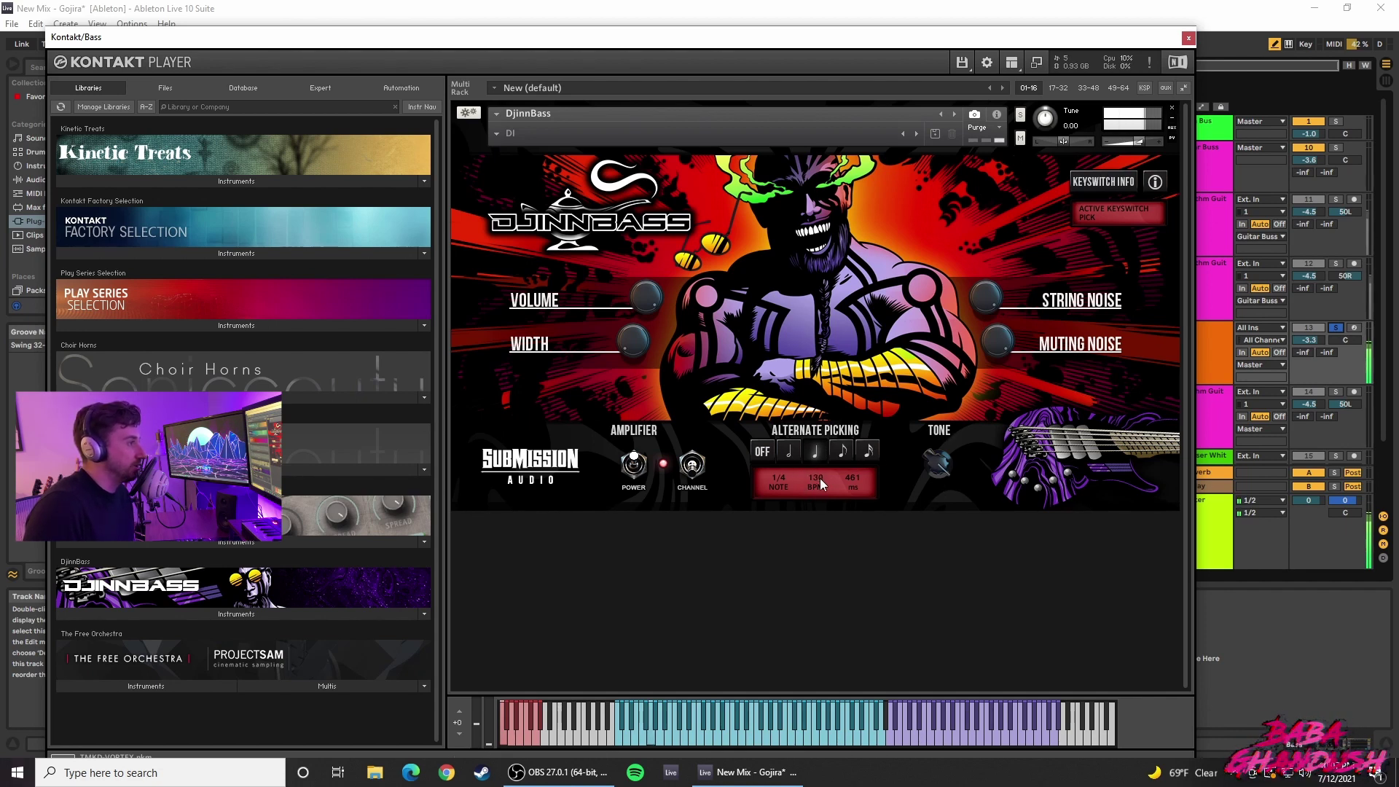
{"action": "left_click_drag", "start_coordinate": [816, 481], "coordinate": [800, 487]}
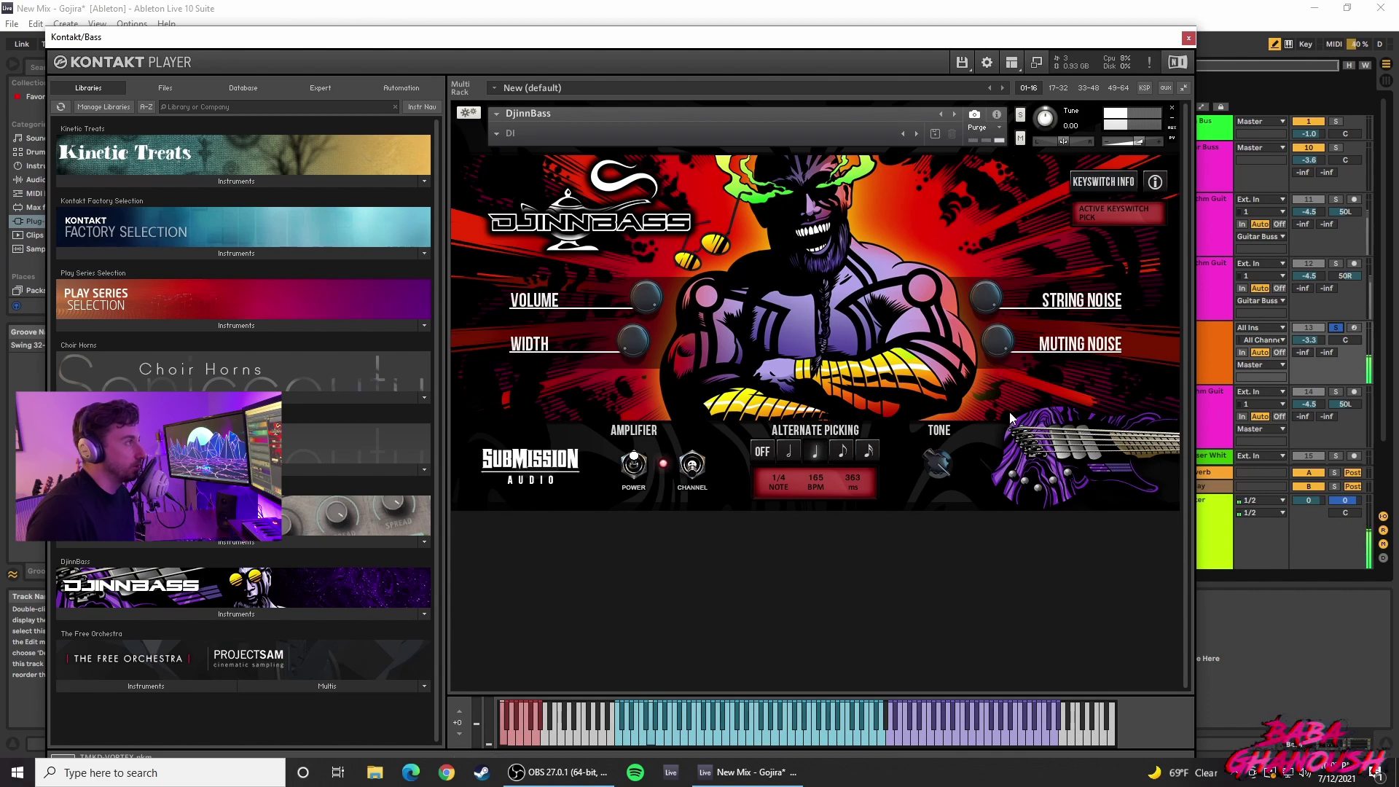
Step: Close the DjinnBass window and unsolo the Bass track
{"action": "left_click", "coordinate": [1188, 39]}
{"action": "left_click", "coordinate": [1204, 363]}
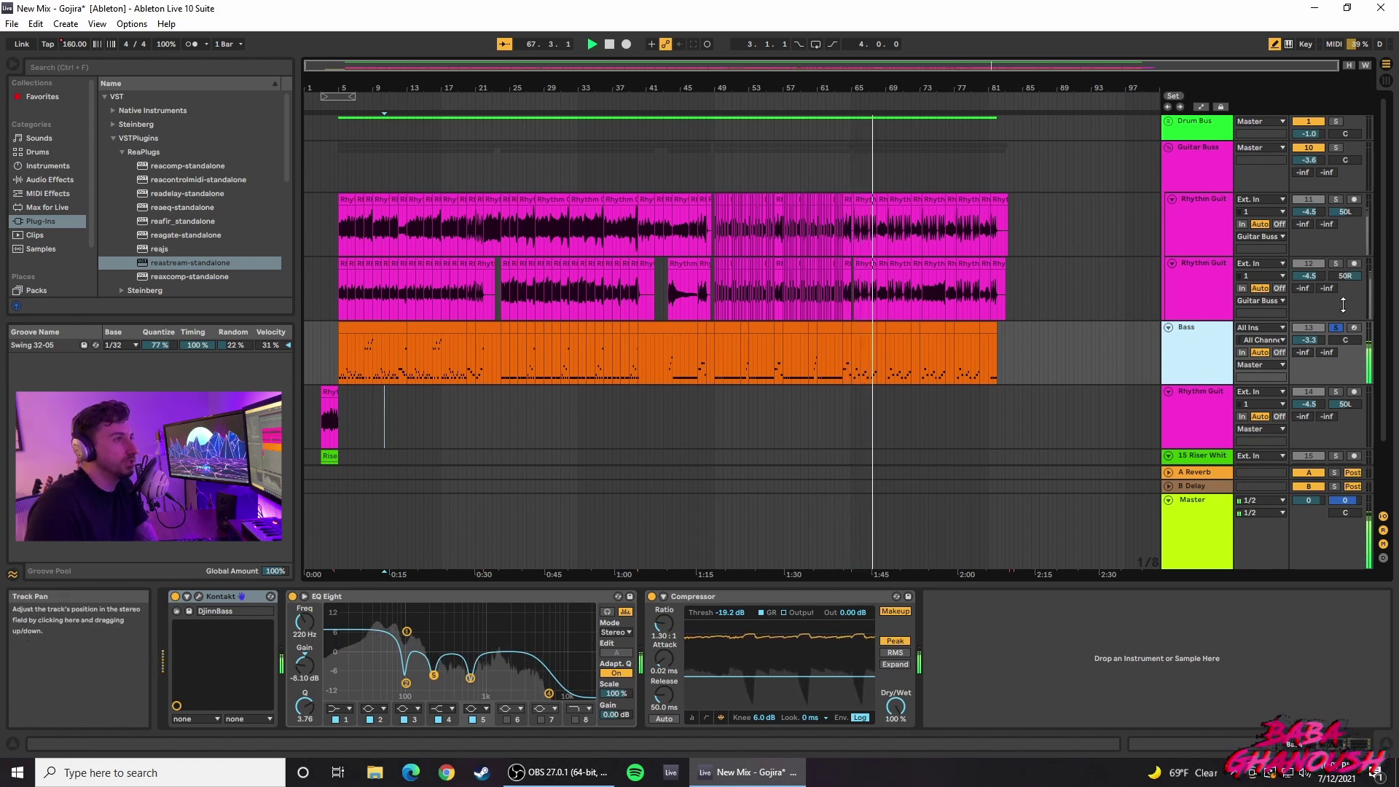
{"action": "left_click", "coordinate": [1203, 292]}
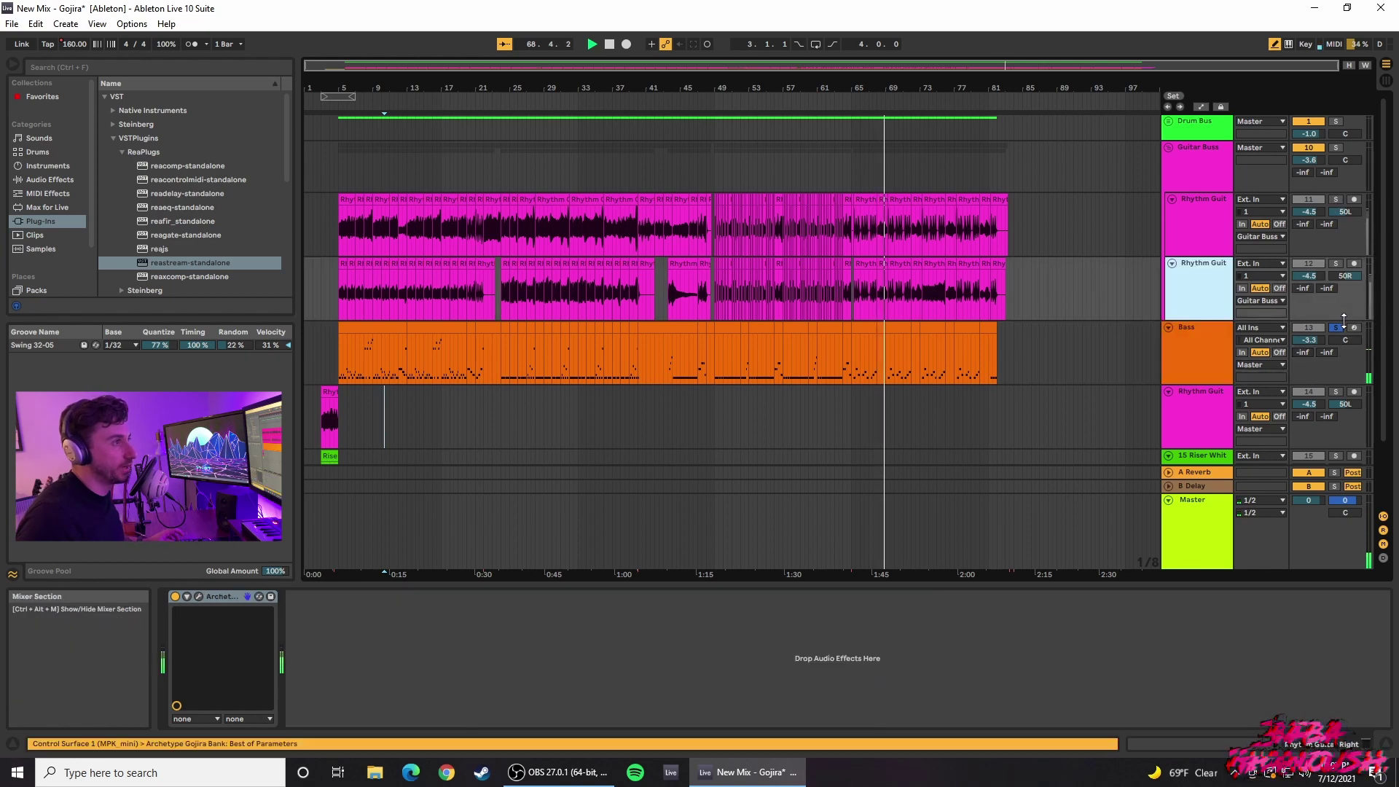
{"action": "left_click", "coordinate": [1336, 327]}
Step: Play the full mix from about bar 57 and set filter 1 of the Bass's EQ Eight to -0.37 dB at 107 Hz
{"action": "left_click", "coordinate": [786, 100]}
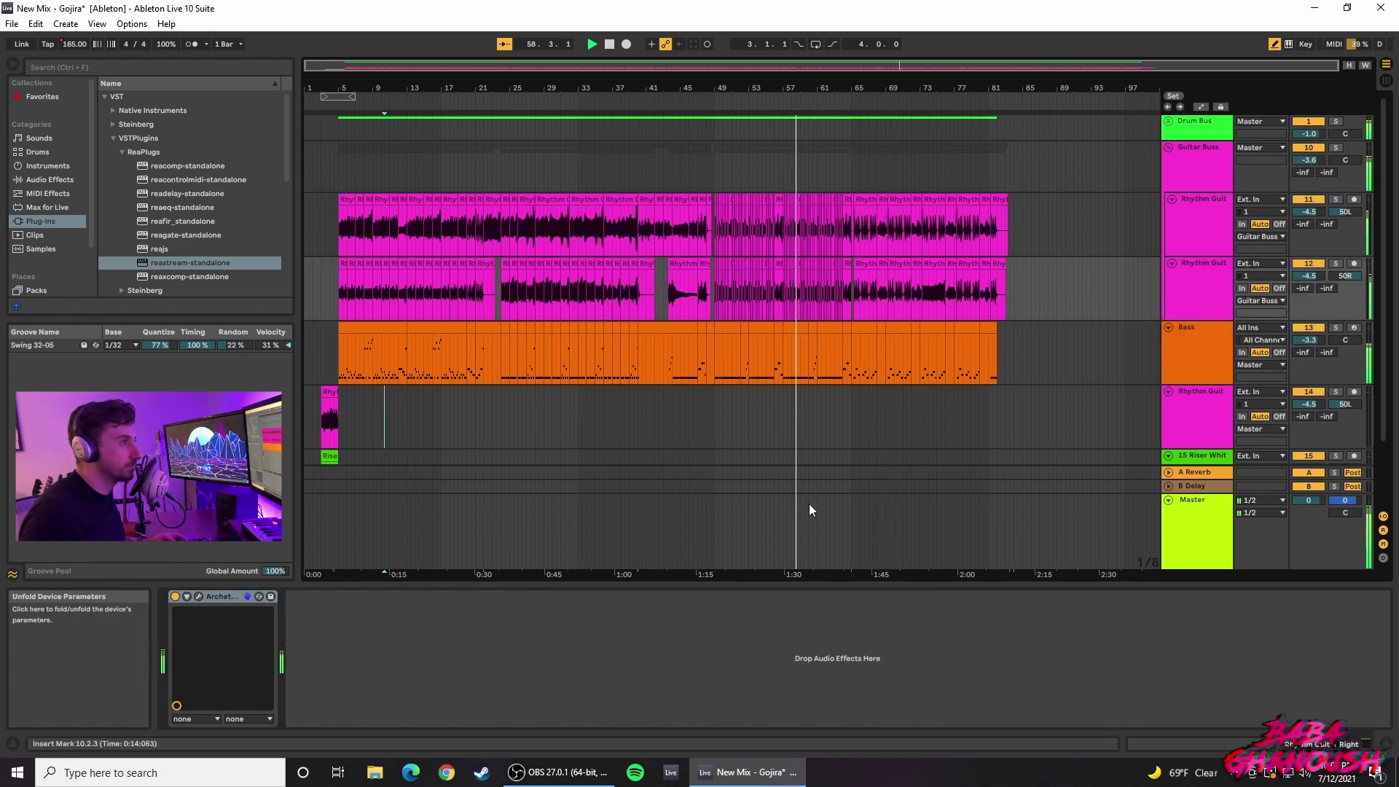
{"action": "left_click", "coordinate": [1203, 339]}
{"action": "left_click_drag", "start_coordinate": [408, 646], "coordinate": [409, 652]}
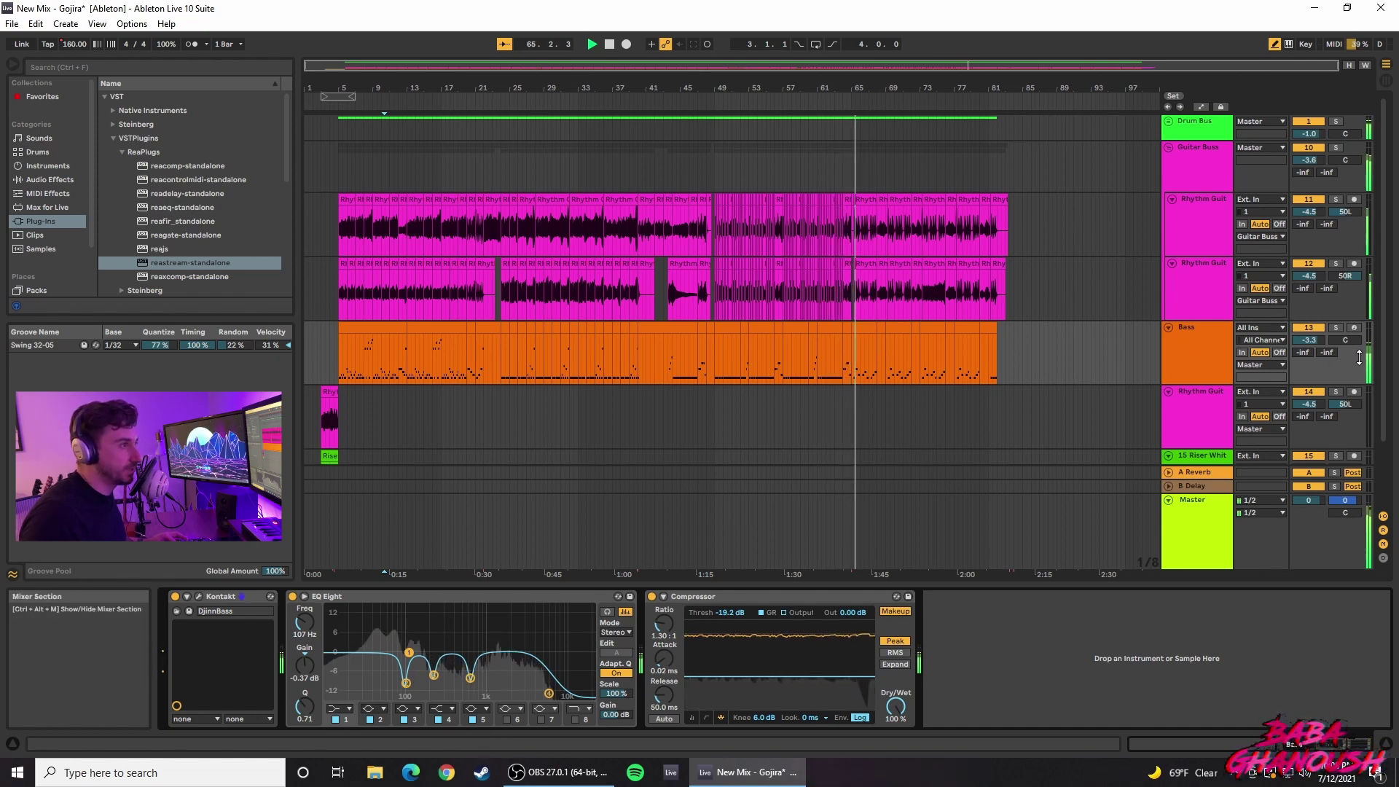
Step: Boost filter 1 of the Bass's EQ Eight to 8.06 dB at 116 Hz and turn on the EQ's audition mode
{"action": "left_click_drag", "start_coordinate": [408, 657], "coordinate": [412, 628]}
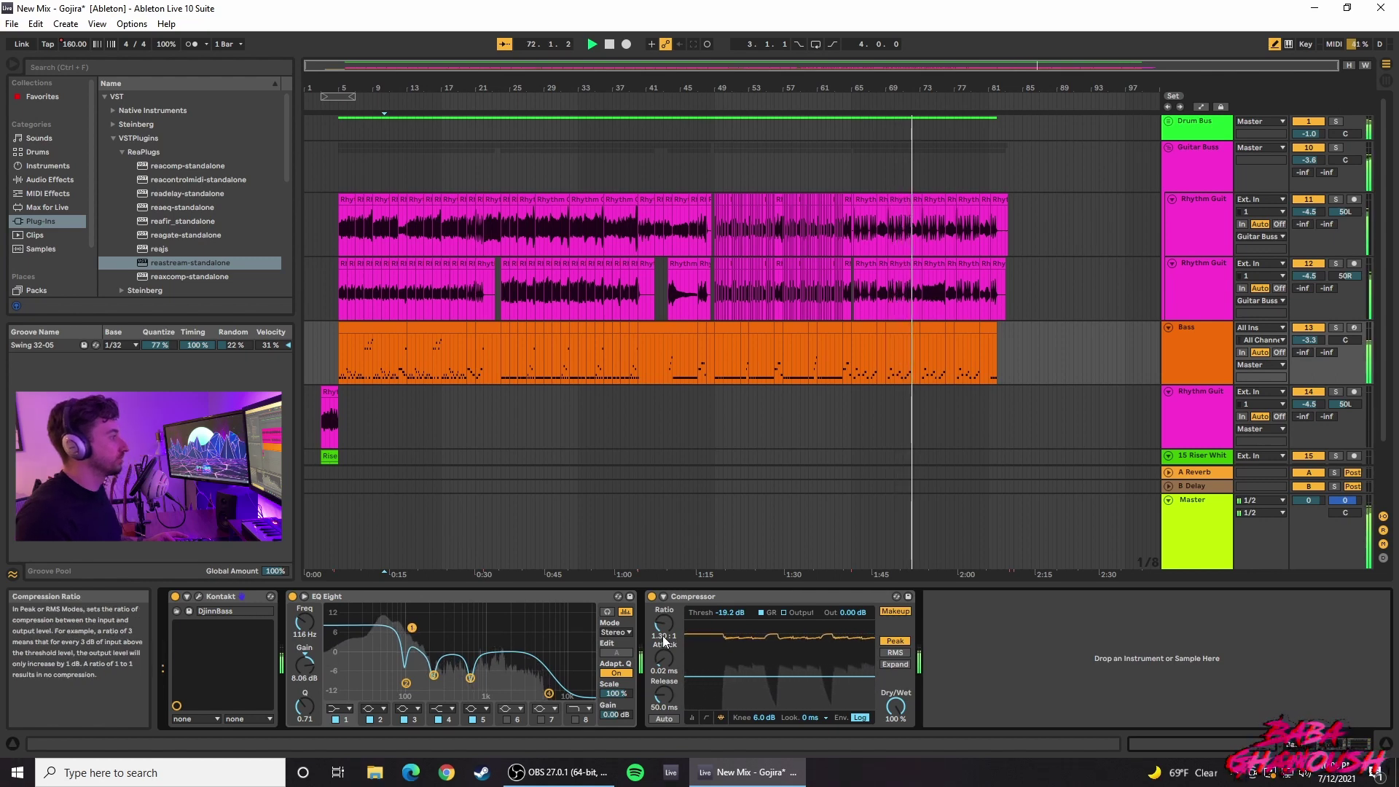
{"action": "left_click", "coordinate": [608, 612]}
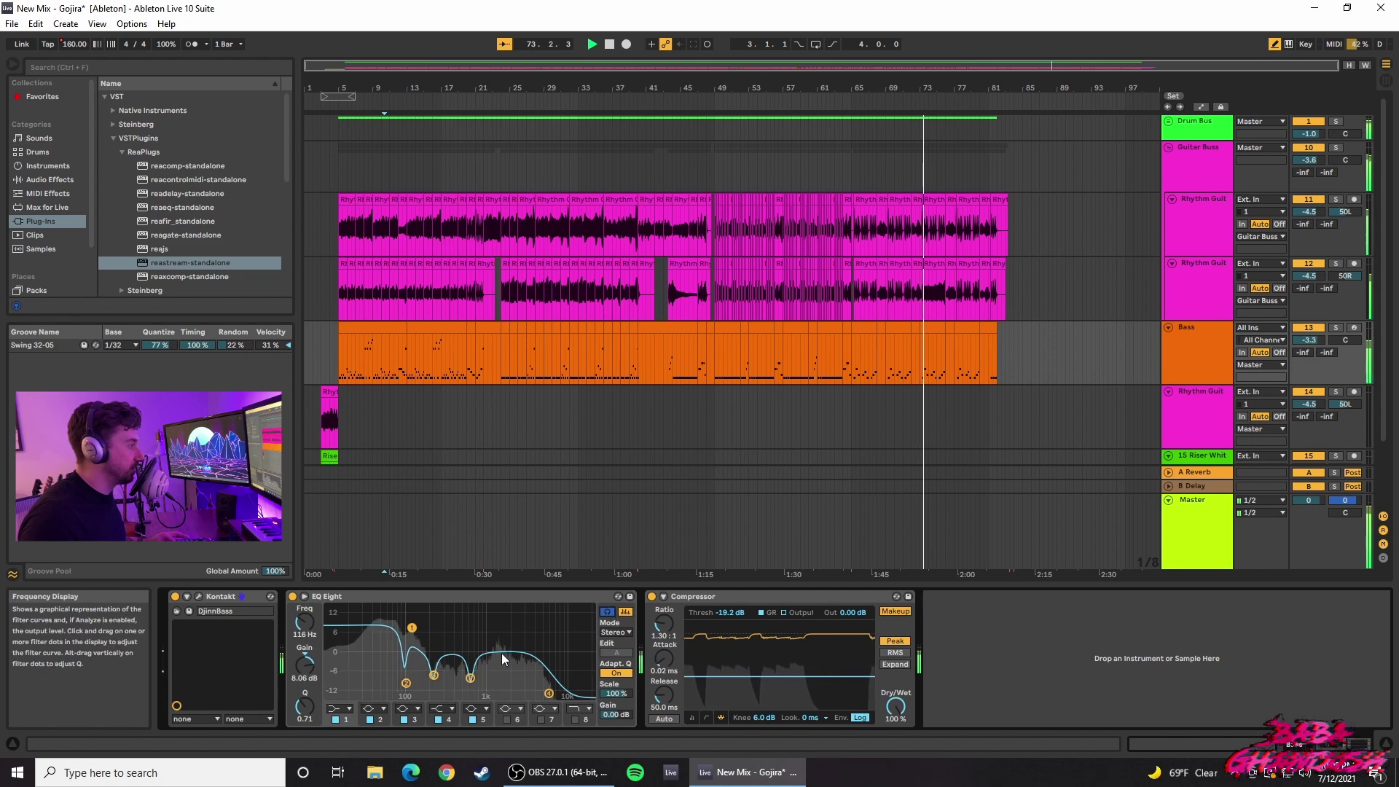
Step: Solo the Bass, set its low-mid EQ cut to -7.81 dB at 206 Hz and restart playback from bar 10
{"action": "left_click", "coordinate": [433, 675]}
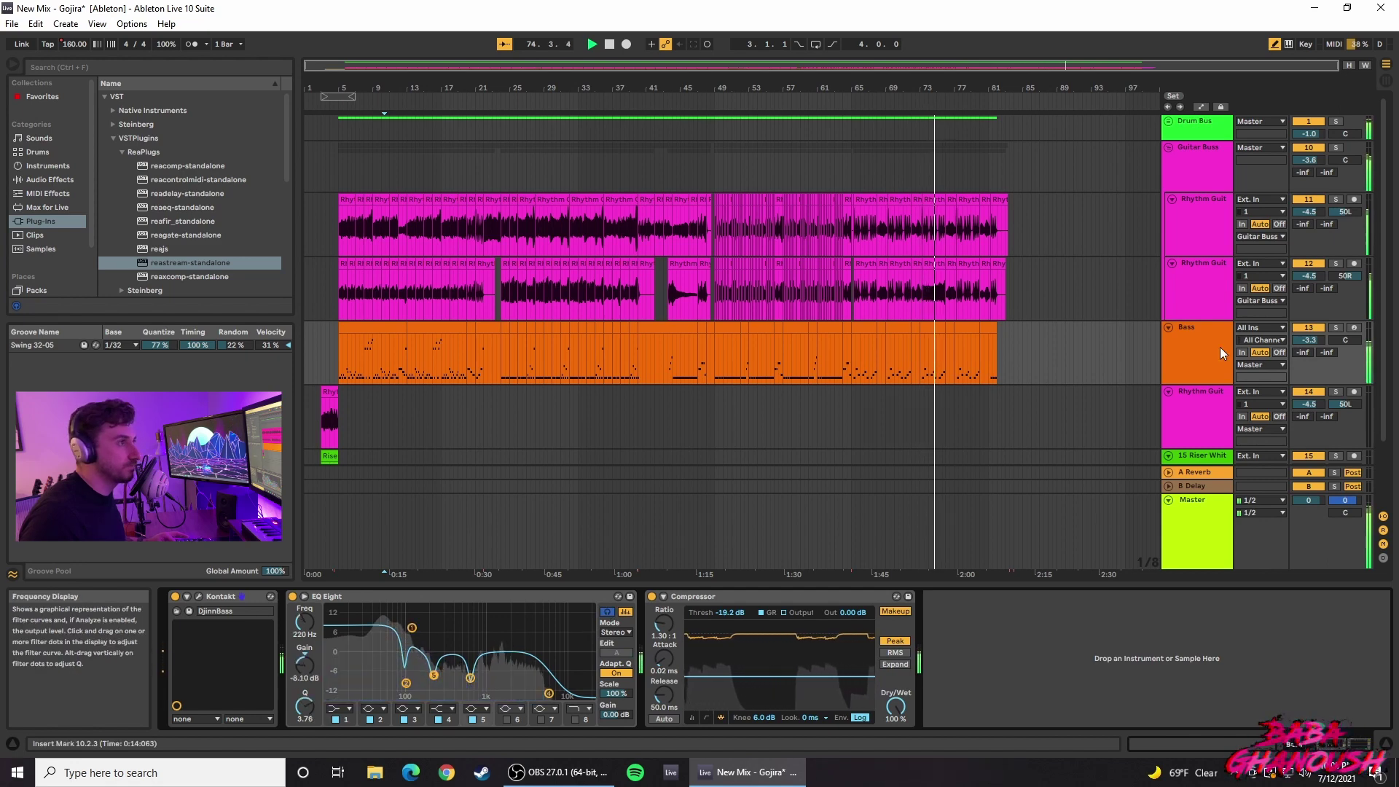
{"action": "left_click", "coordinate": [1336, 328]}
{"action": "mouse_move", "coordinate": [412, 681]}
{"action": "left_mouse_down"}
{"action": "mouse_move", "coordinate": [435, 659]}
{"action": "mouse_move", "coordinate": [436, 607]}
{"action": "mouse_move", "coordinate": [432, 674]}
{"action": "left_mouse_up"}
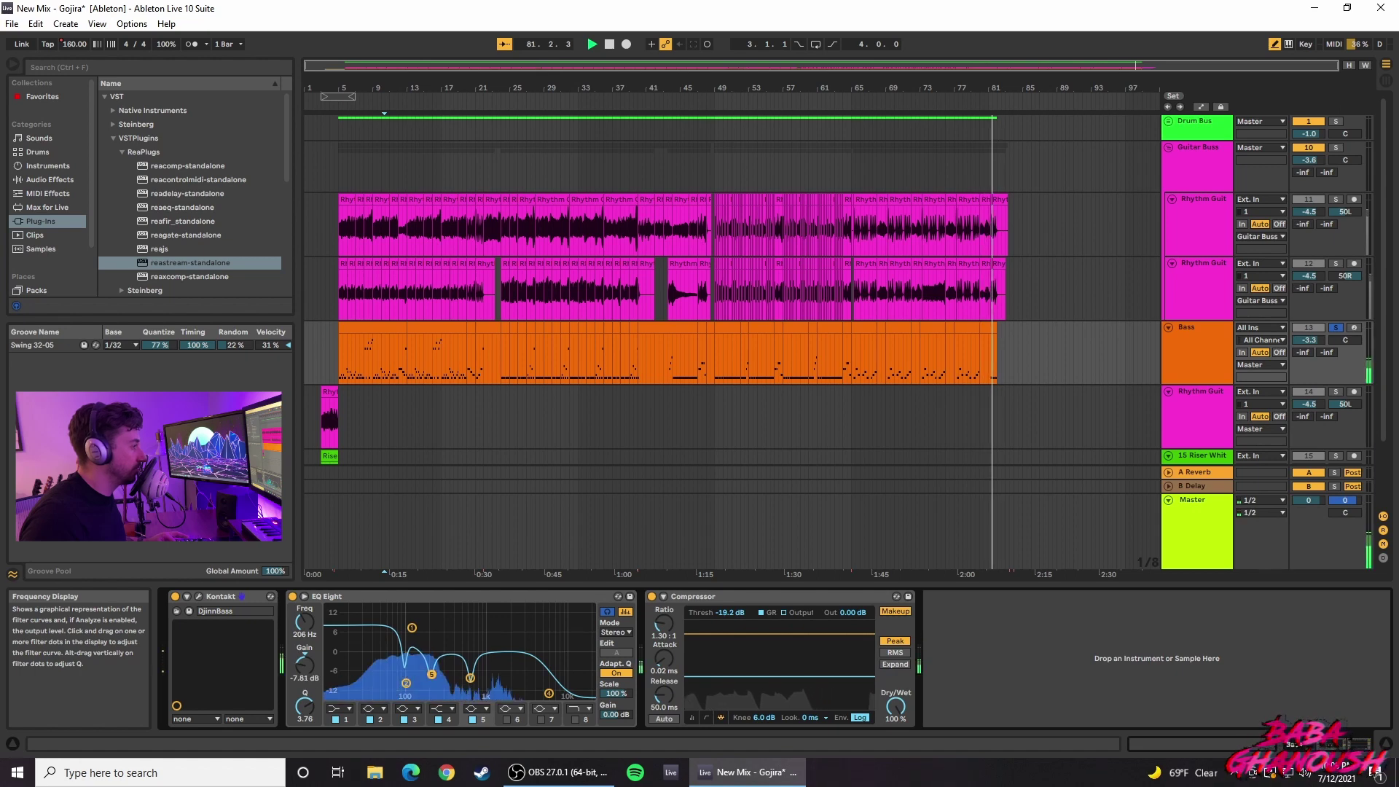
{"action": "key", "text": "space"}
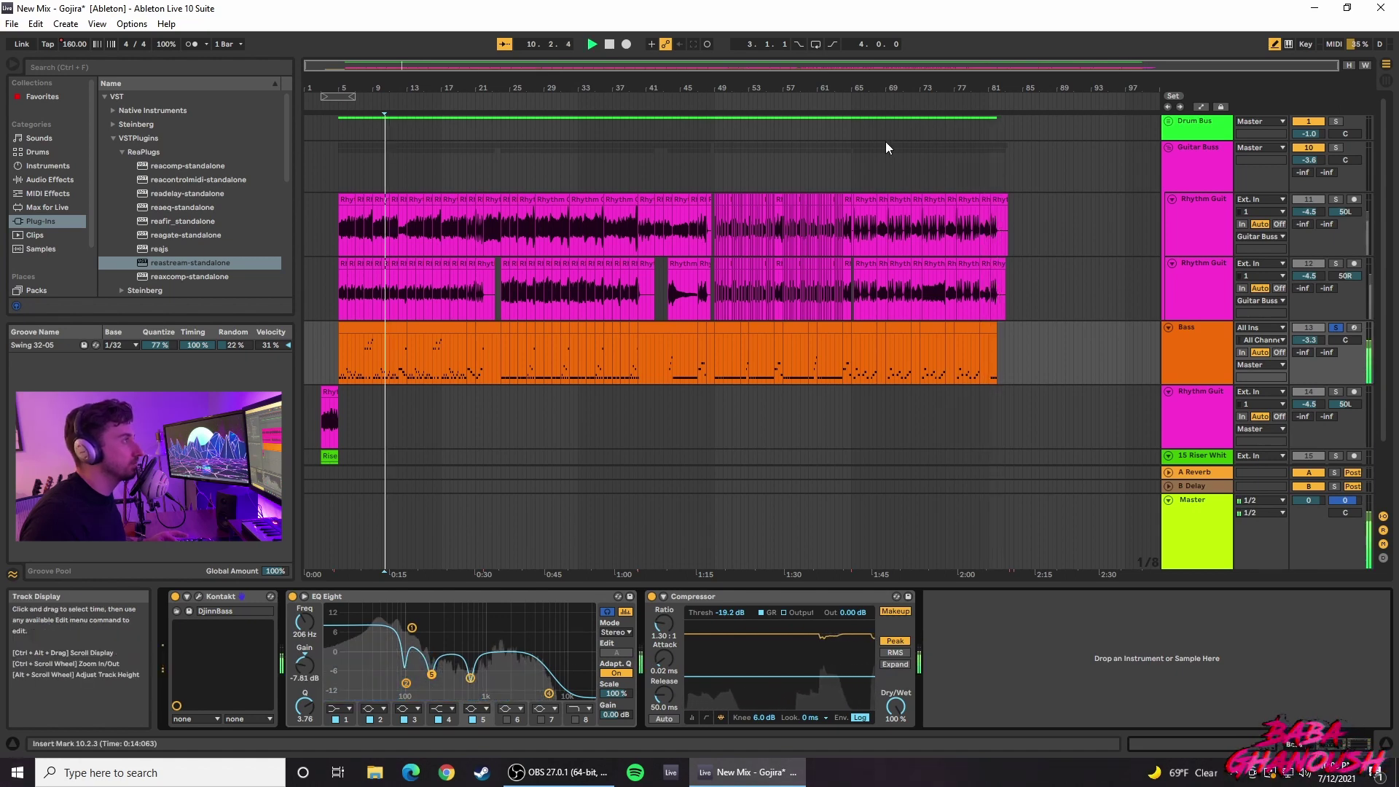
Step: Audition the Bass EQ's 653 Hz filter boosted to 15.0 dB, set it to -9.05 dB, and audition the 6.39 kHz filter
{"action": "left_click_drag", "start_coordinate": [470, 677], "coordinate": [470, 607]}
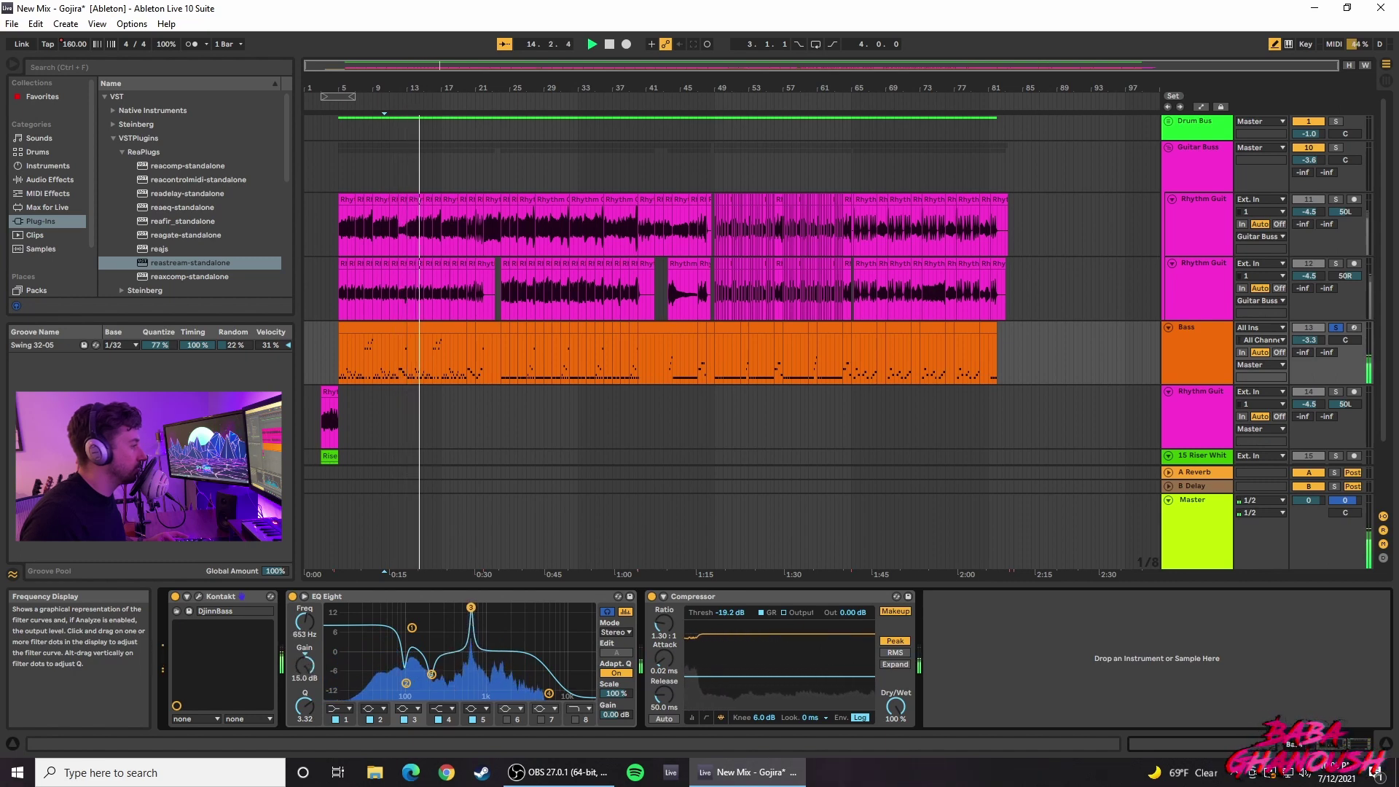
{"action": "left_click_drag", "start_coordinate": [310, 663], "coordinate": [313, 664]}
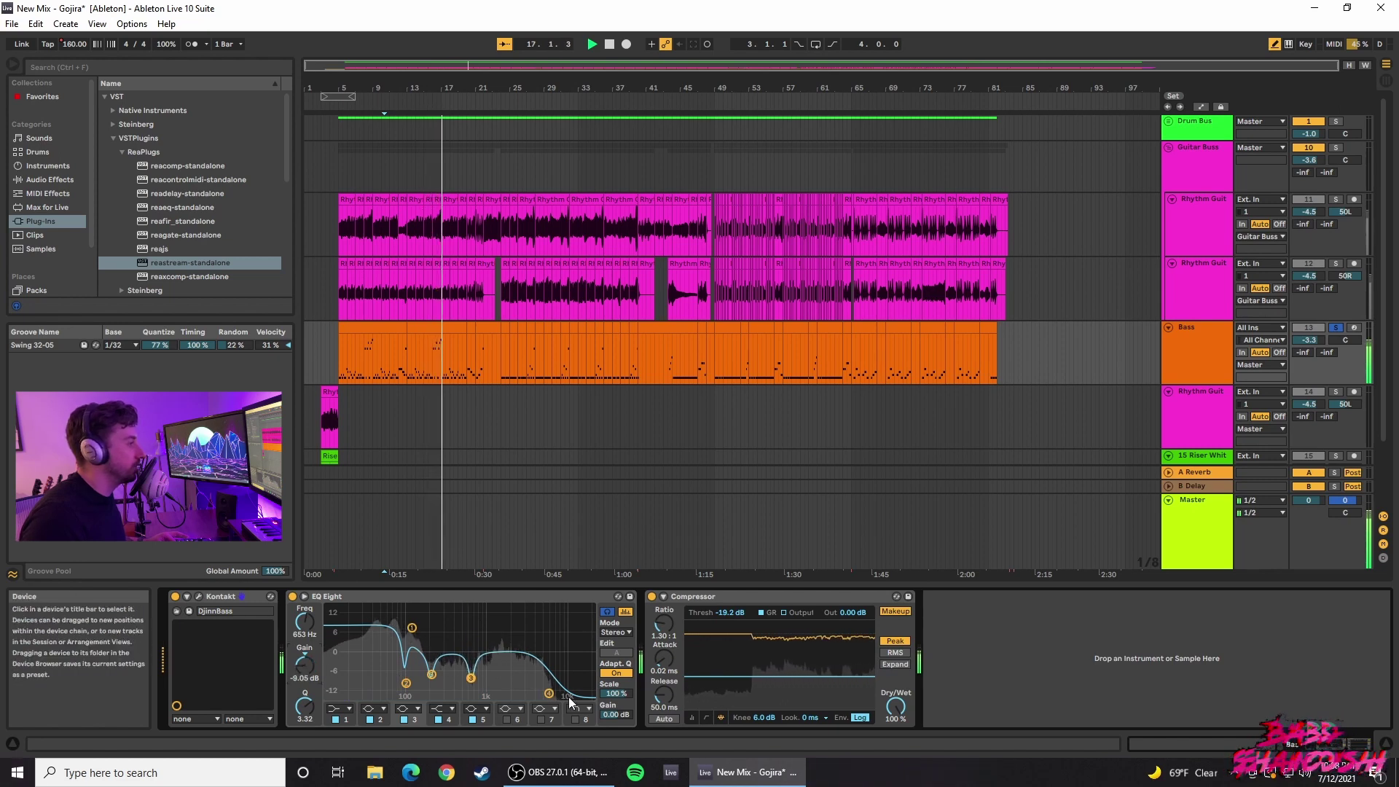
{"action": "left_click", "coordinate": [547, 694]}
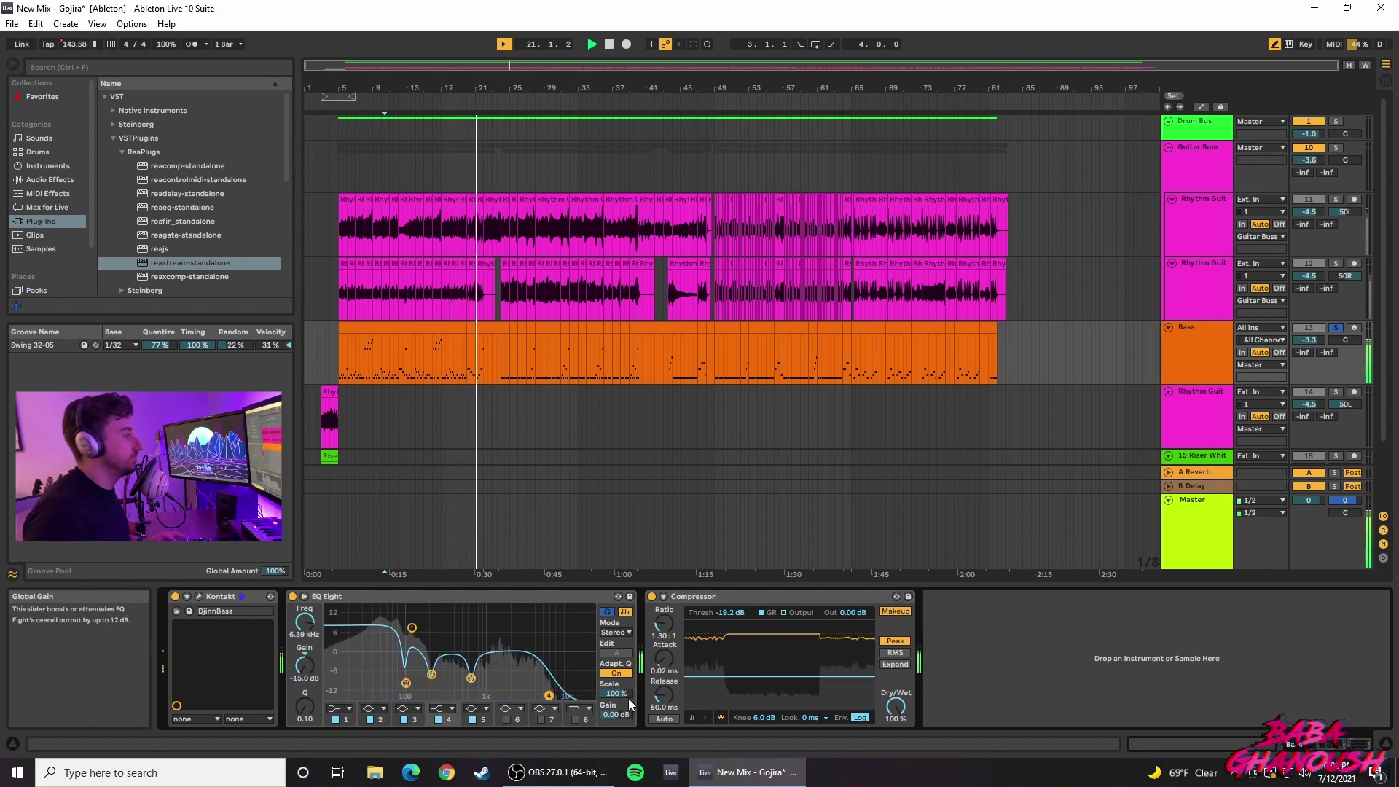
Step: Compare the soloed Bass with its Compressor bypassed and active, leaving the Compressor on
{"action": "left_click", "coordinate": [787, 598]}
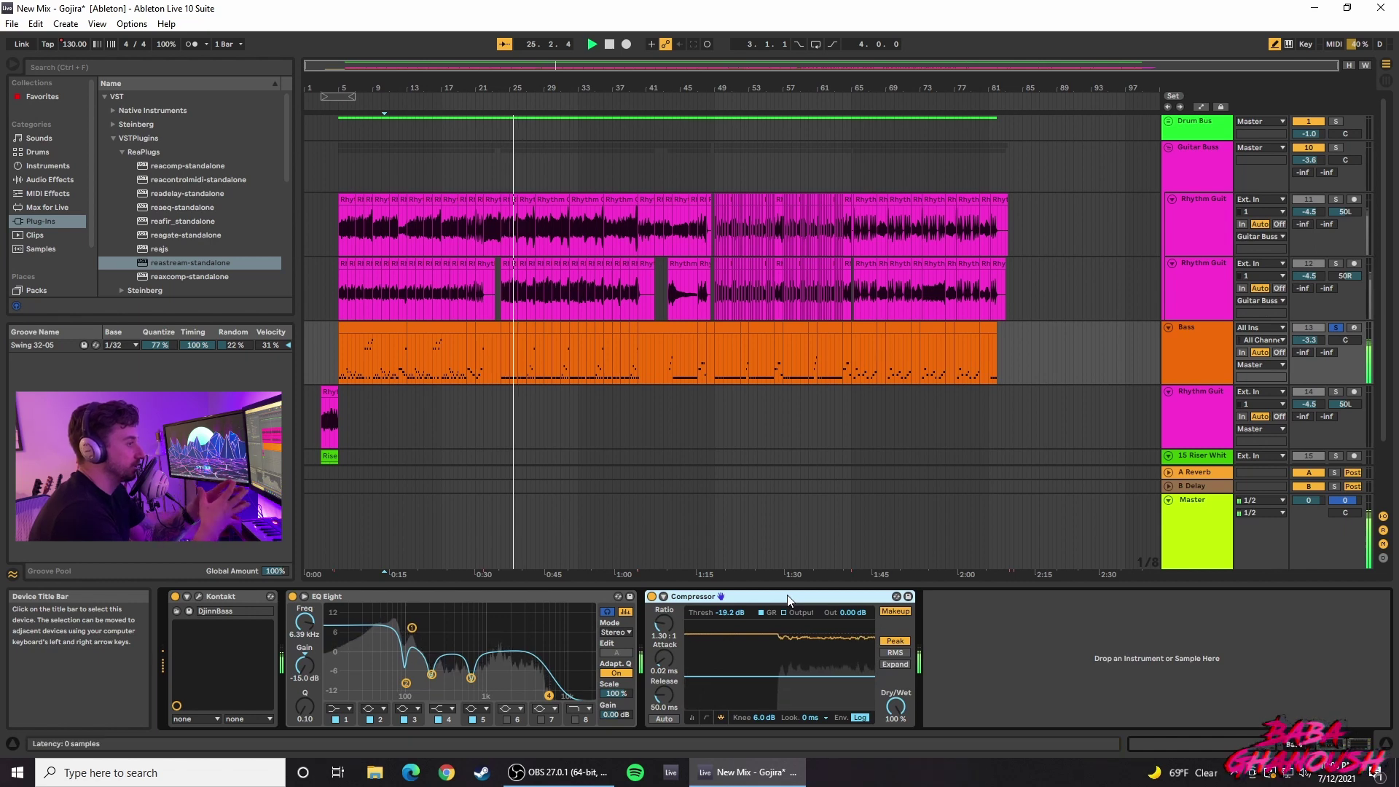
{"action": "left_click", "coordinate": [652, 596]}
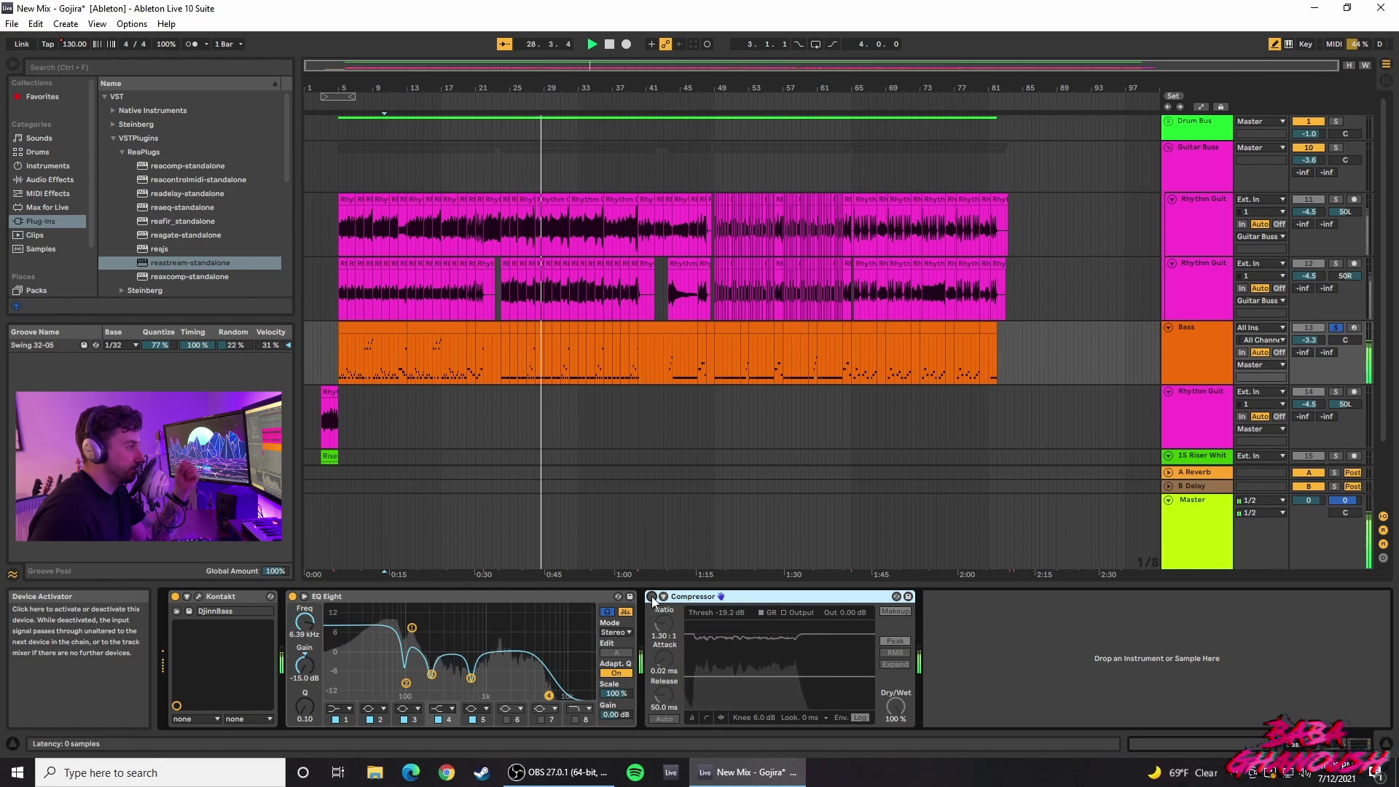
{"action": "left_click", "coordinate": [652, 596]}
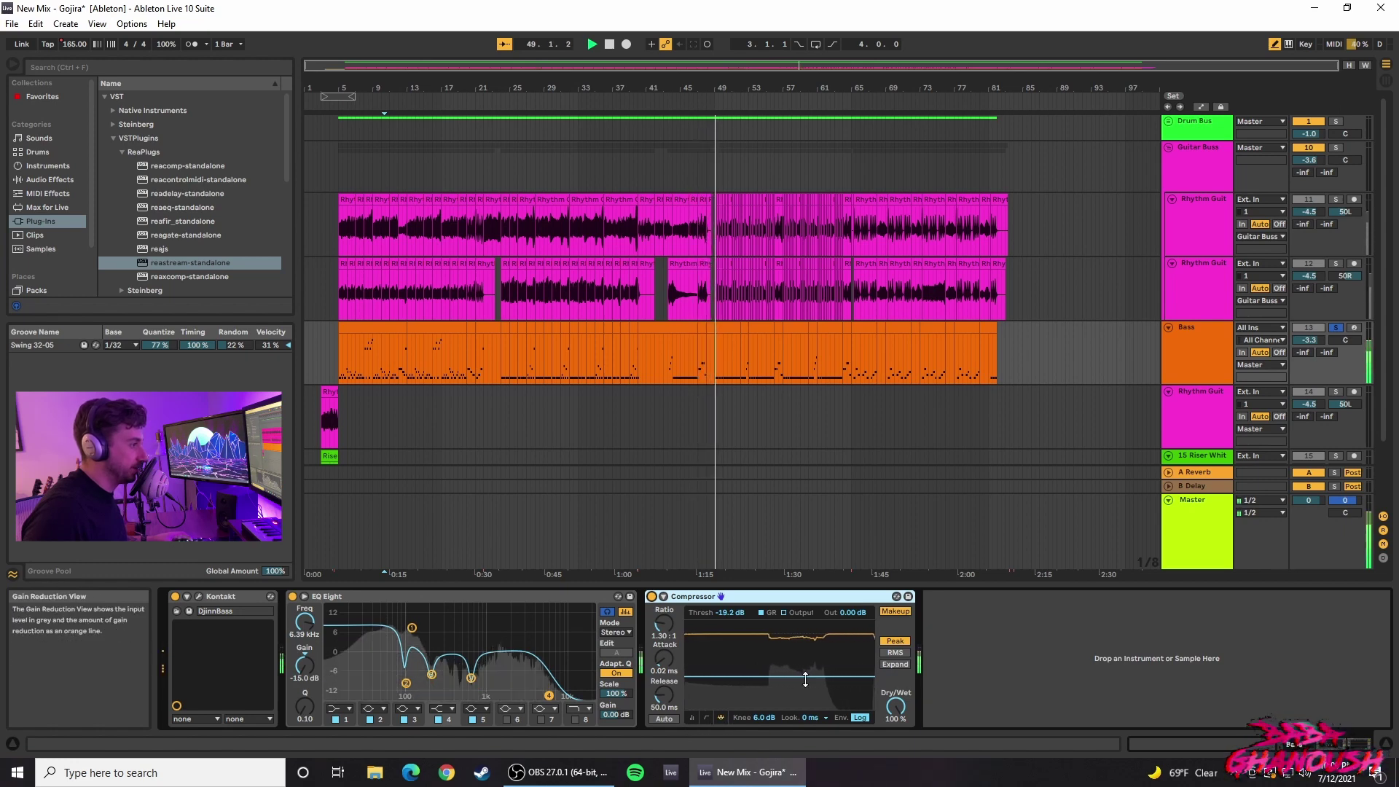
Step: View the Bass Compressor's collapsed and transfer curve displays, returning to the gain reduction activity view
{"action": "left_click", "coordinate": [692, 718]}
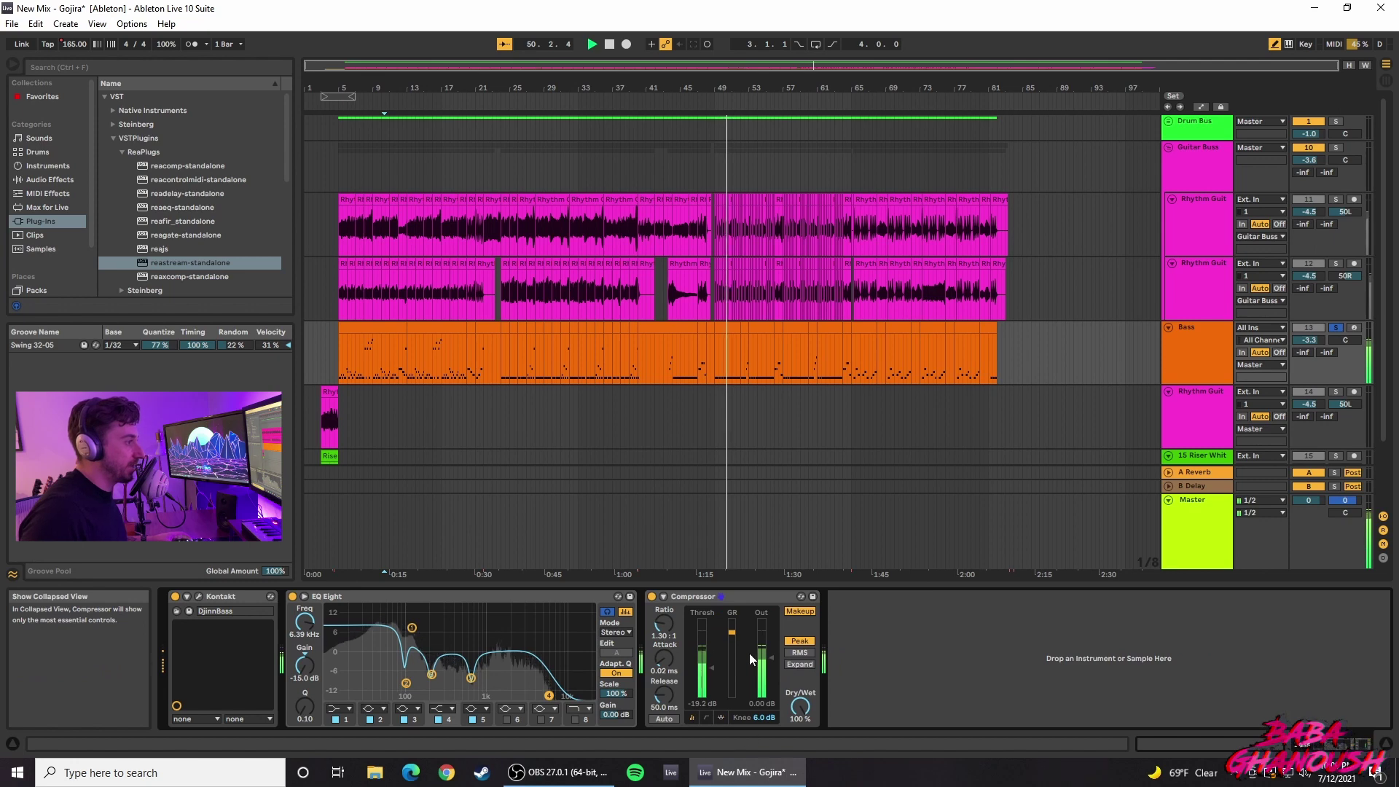
{"action": "left_click", "coordinate": [707, 718]}
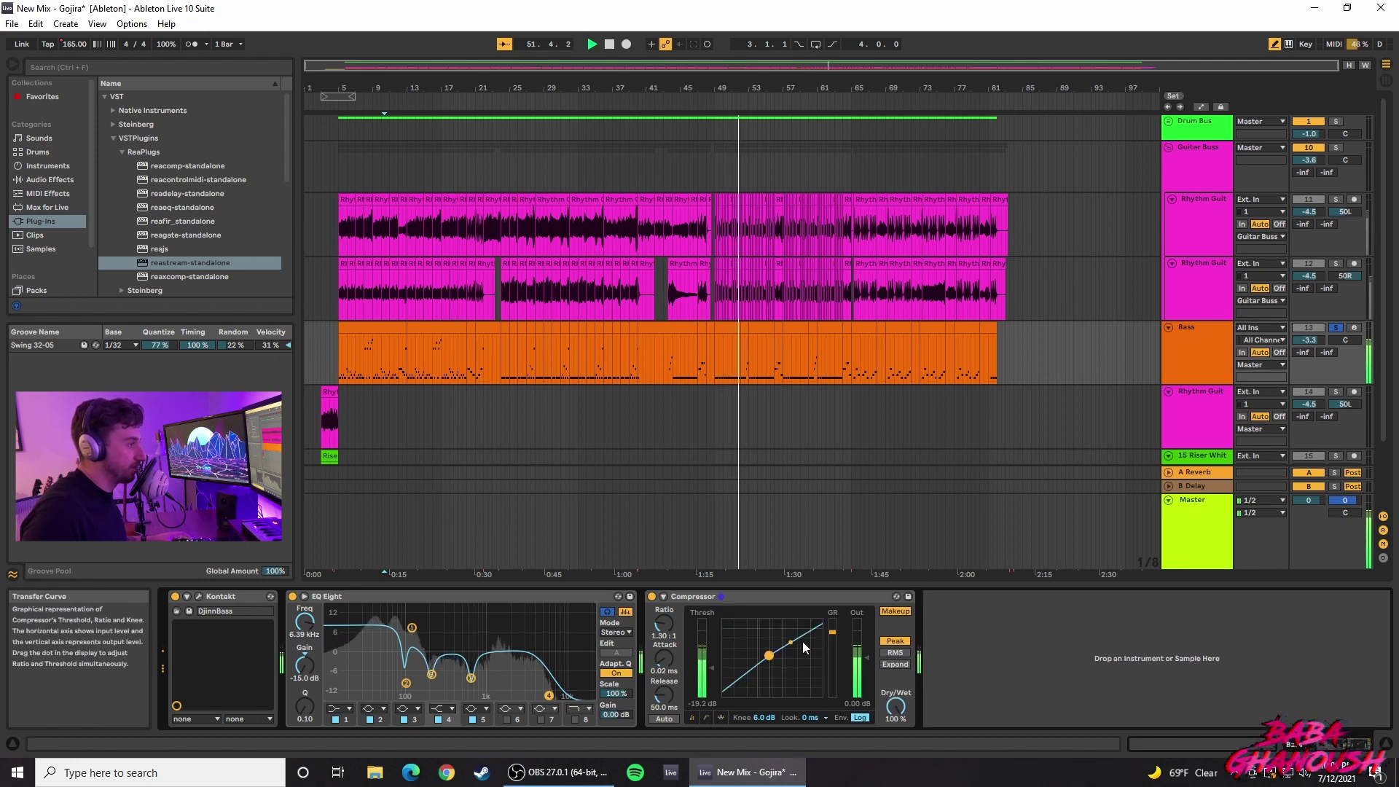
{"action": "left_click", "coordinate": [719, 718]}
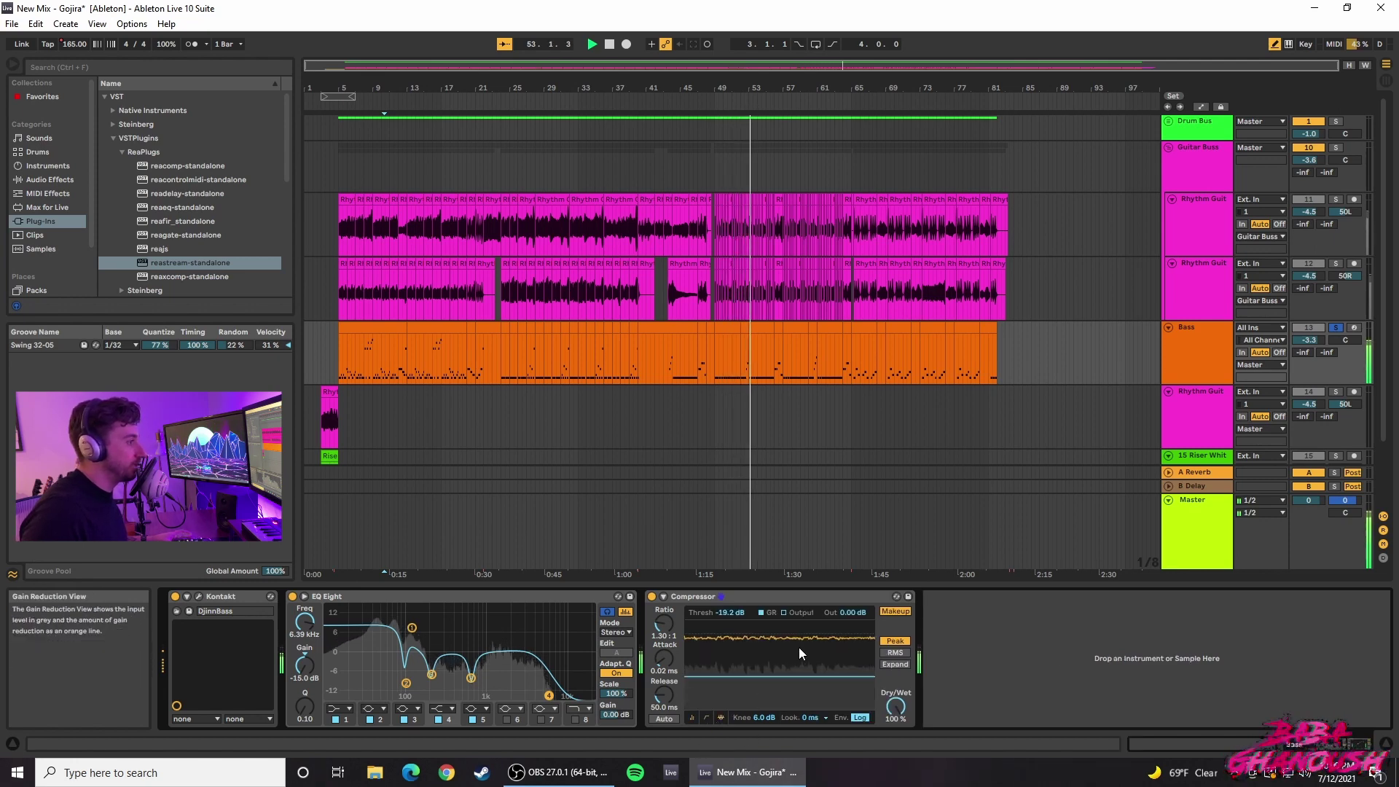
Step: Try the Bass Compressor's threshold at -45.1 dB, set it to -27.0 dB, and unsolo the Bass
{"action": "left_click_drag", "start_coordinate": [710, 678], "coordinate": [710, 699]}
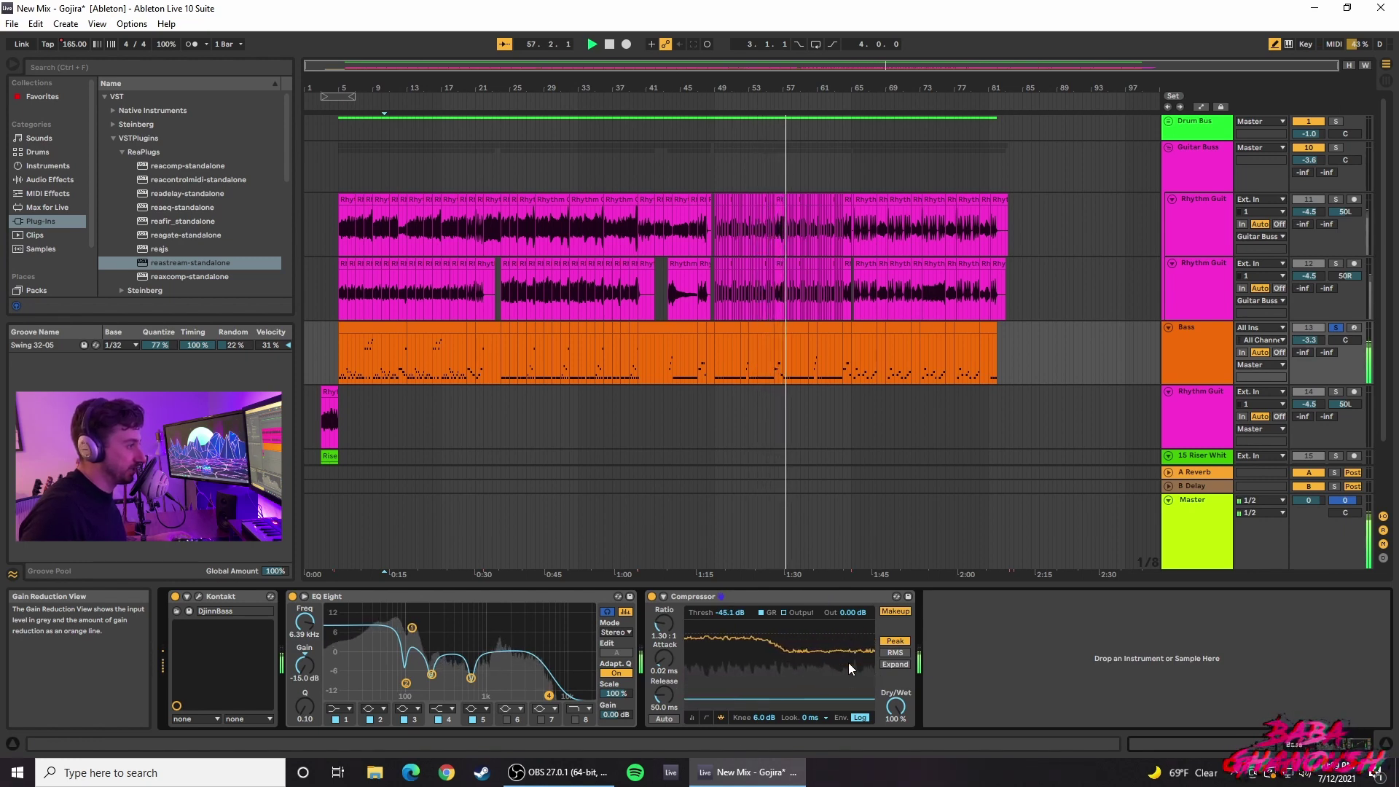
{"action": "left_click_drag", "start_coordinate": [823, 700], "coordinate": [823, 686]}
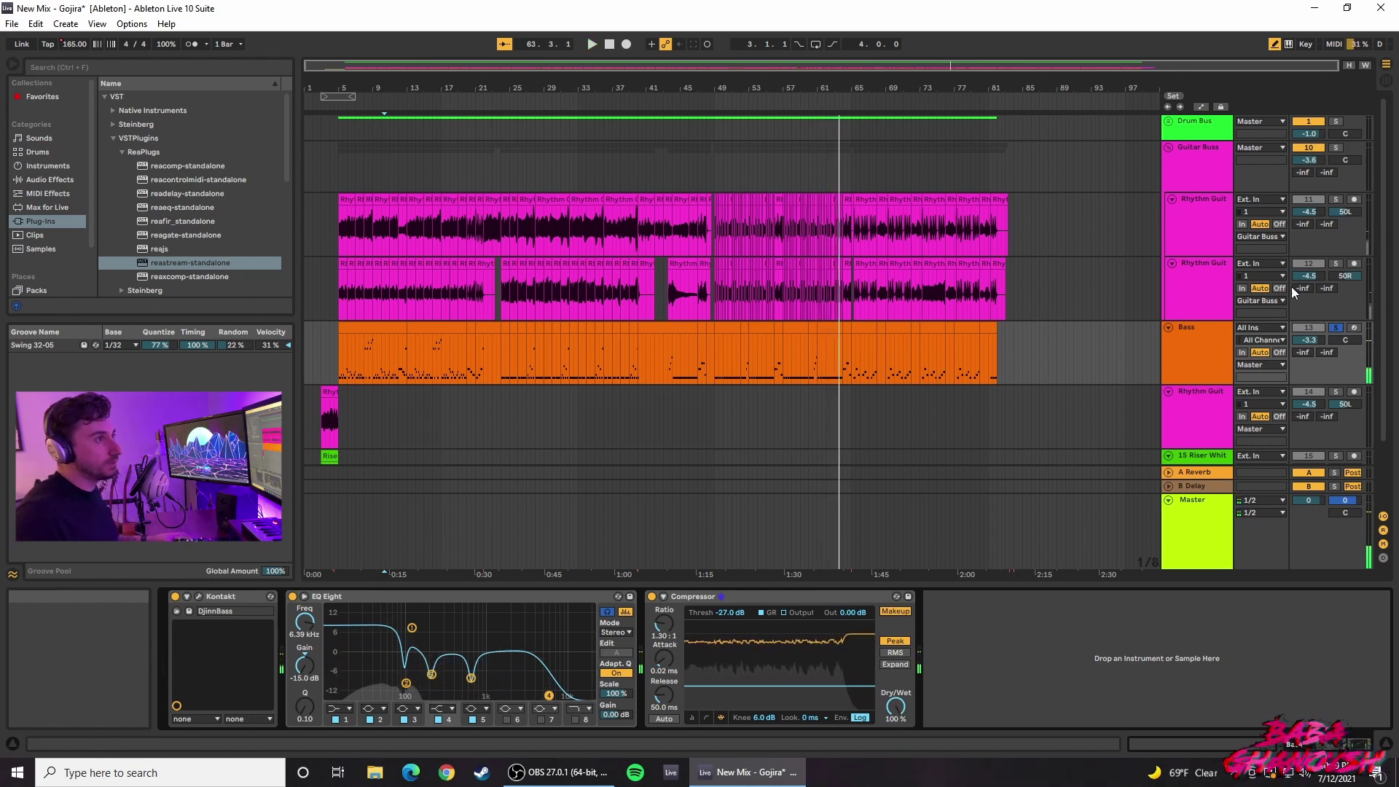
{"action": "left_click", "coordinate": [1339, 329]}
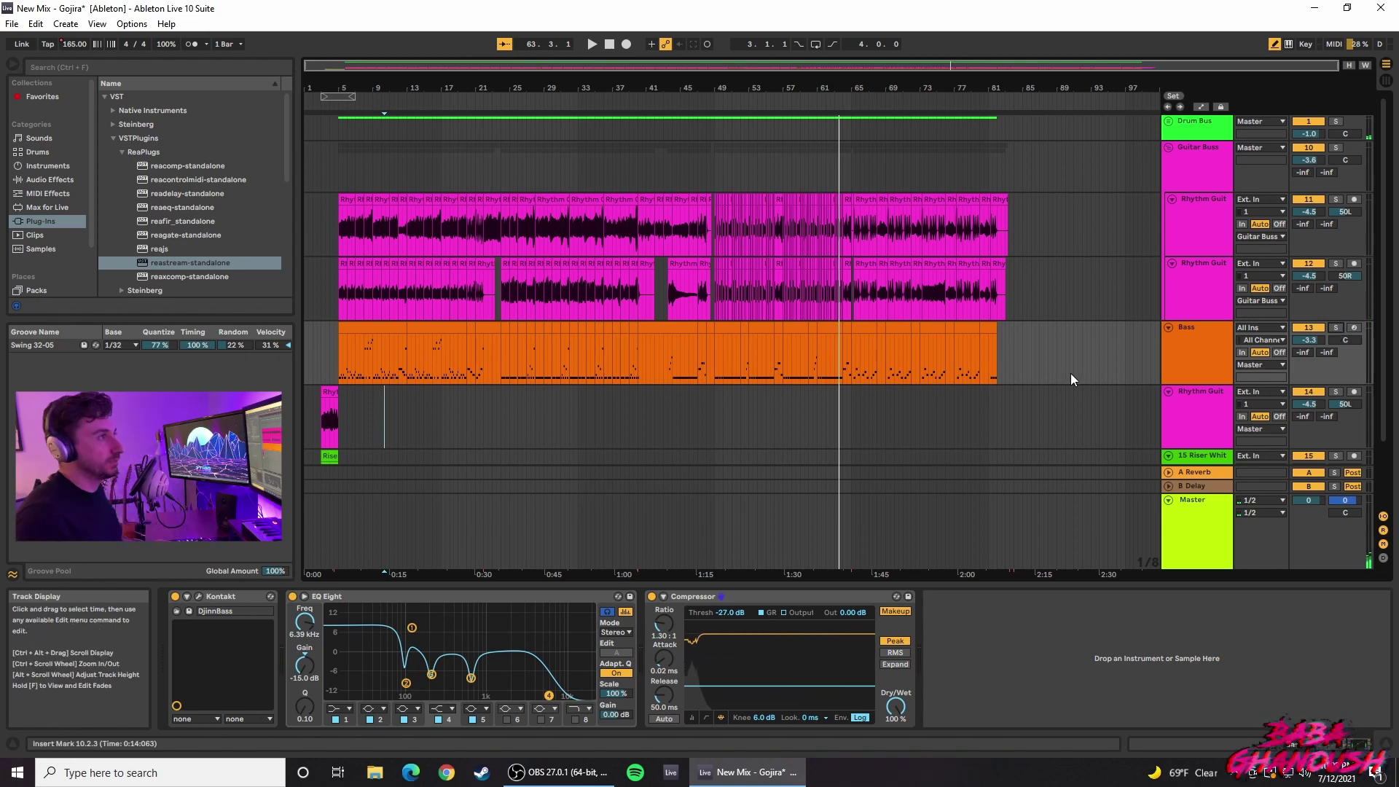
Step: Unfold the Drum Bus group and inspect the devices on the Drum Bus, Midi Map and Kick tracks
{"action": "left_click", "coordinate": [1191, 120]}
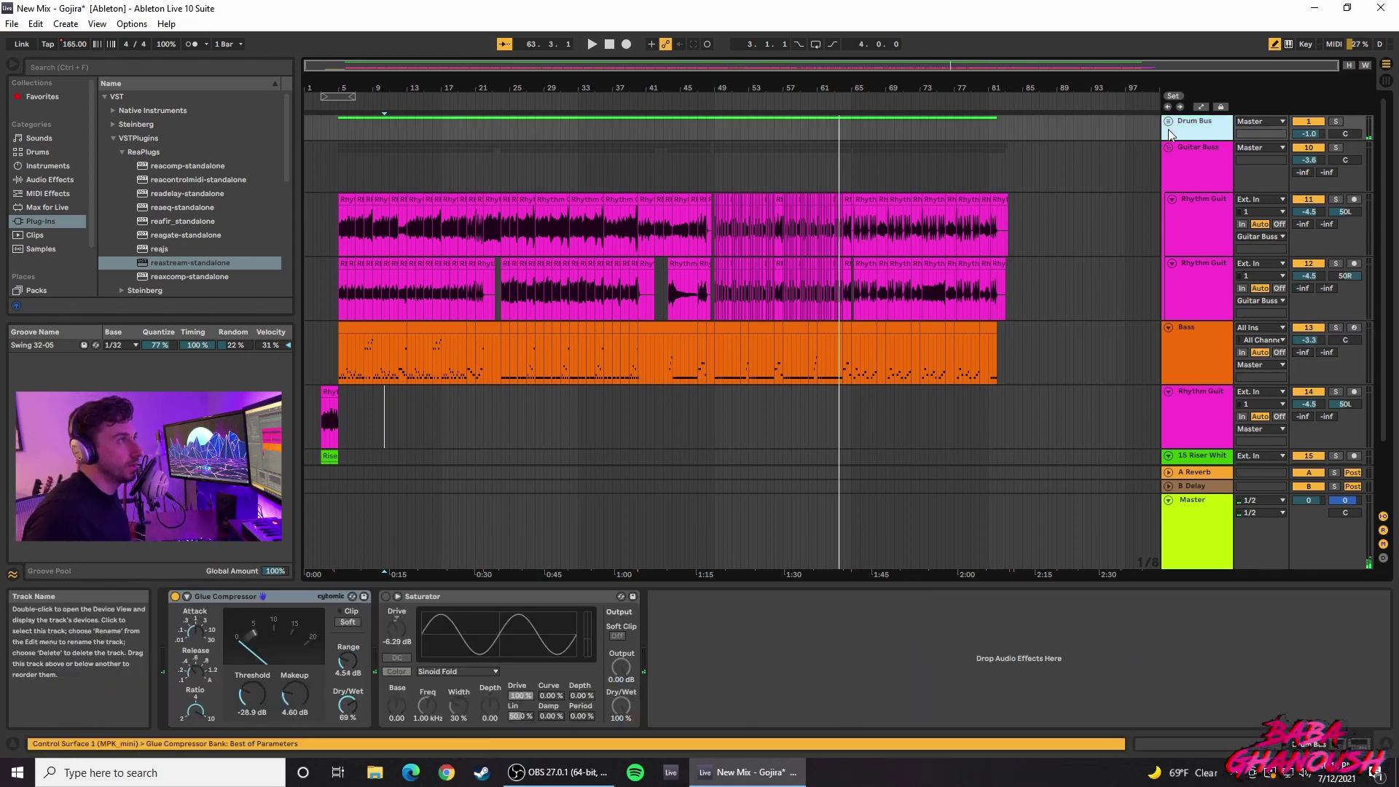
{"action": "left_click", "coordinate": [1168, 121]}
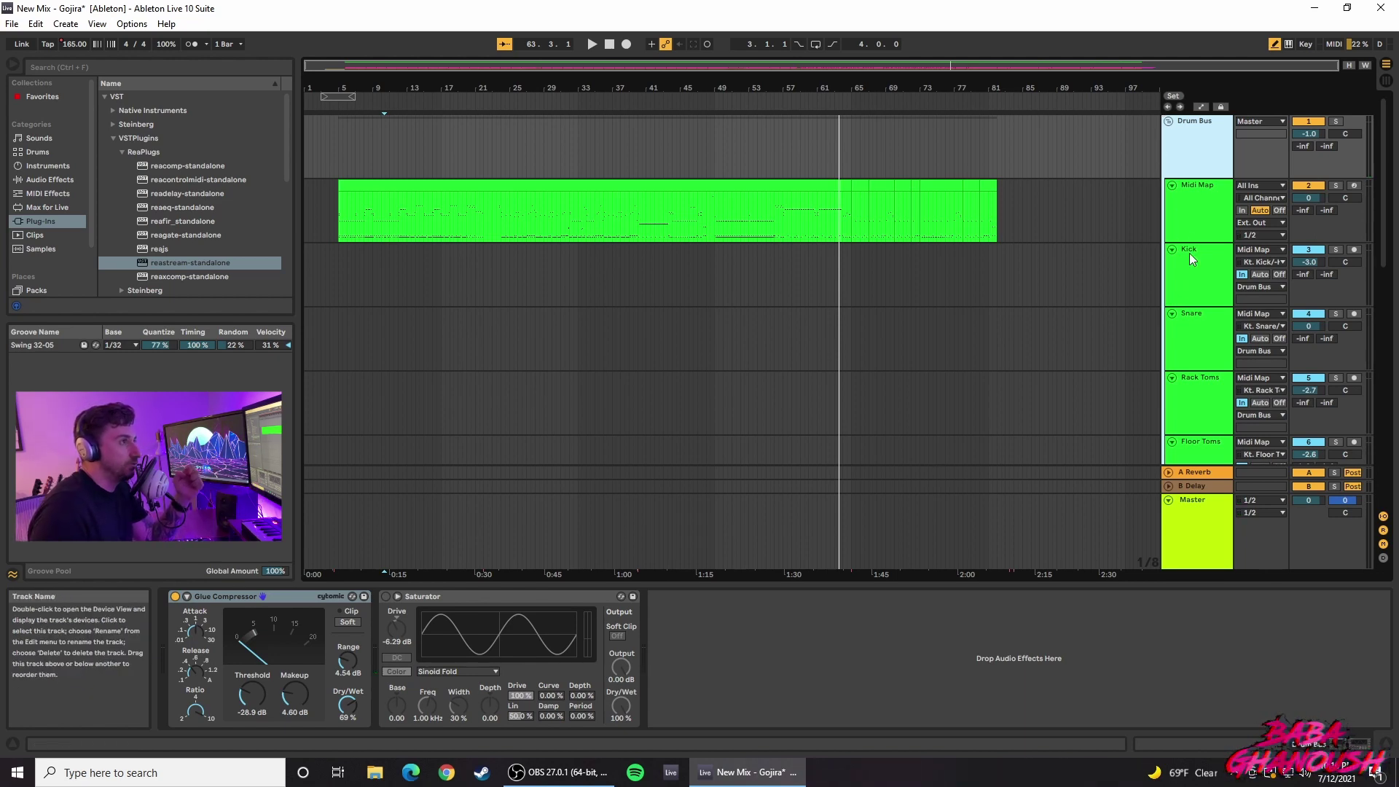
{"action": "left_click", "coordinate": [1193, 212]}
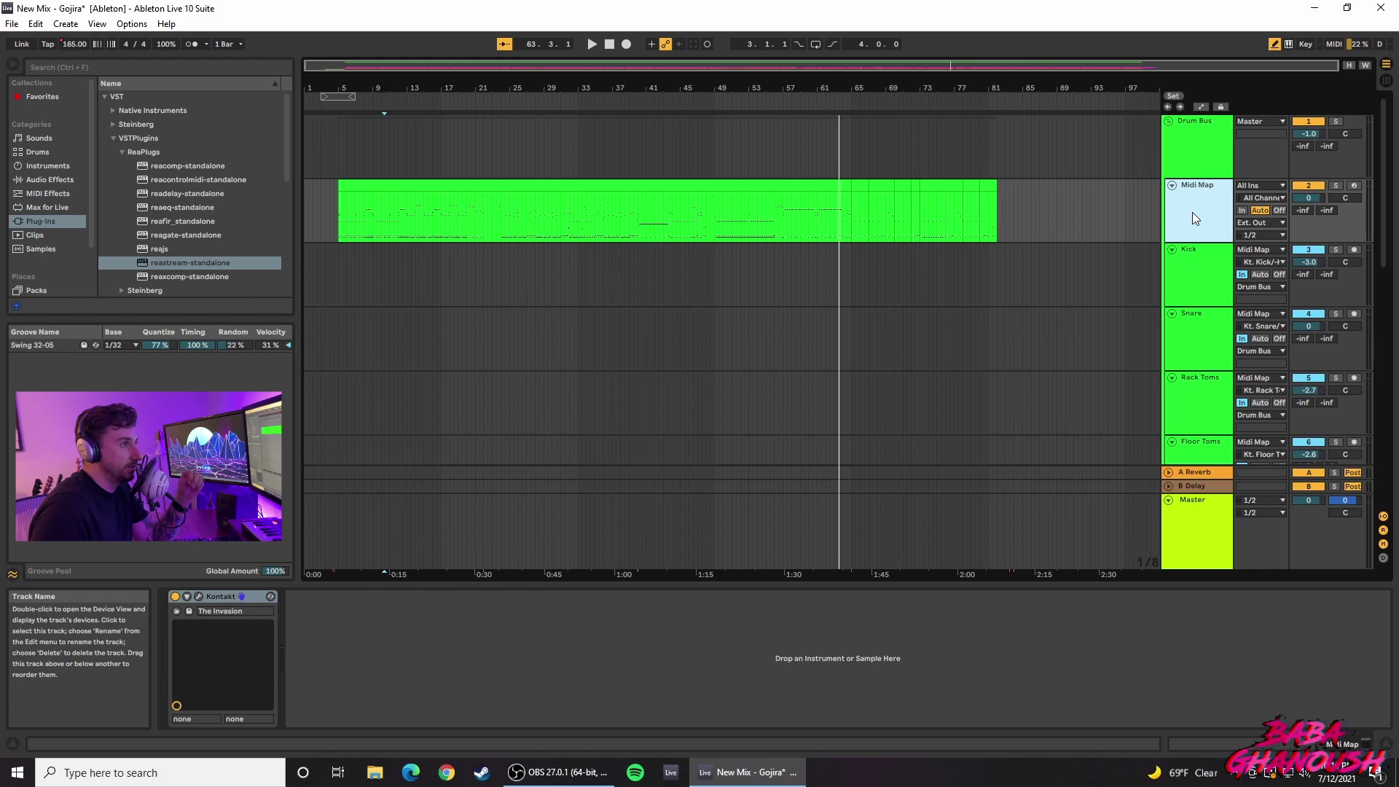
{"action": "left_click", "coordinate": [1187, 282]}
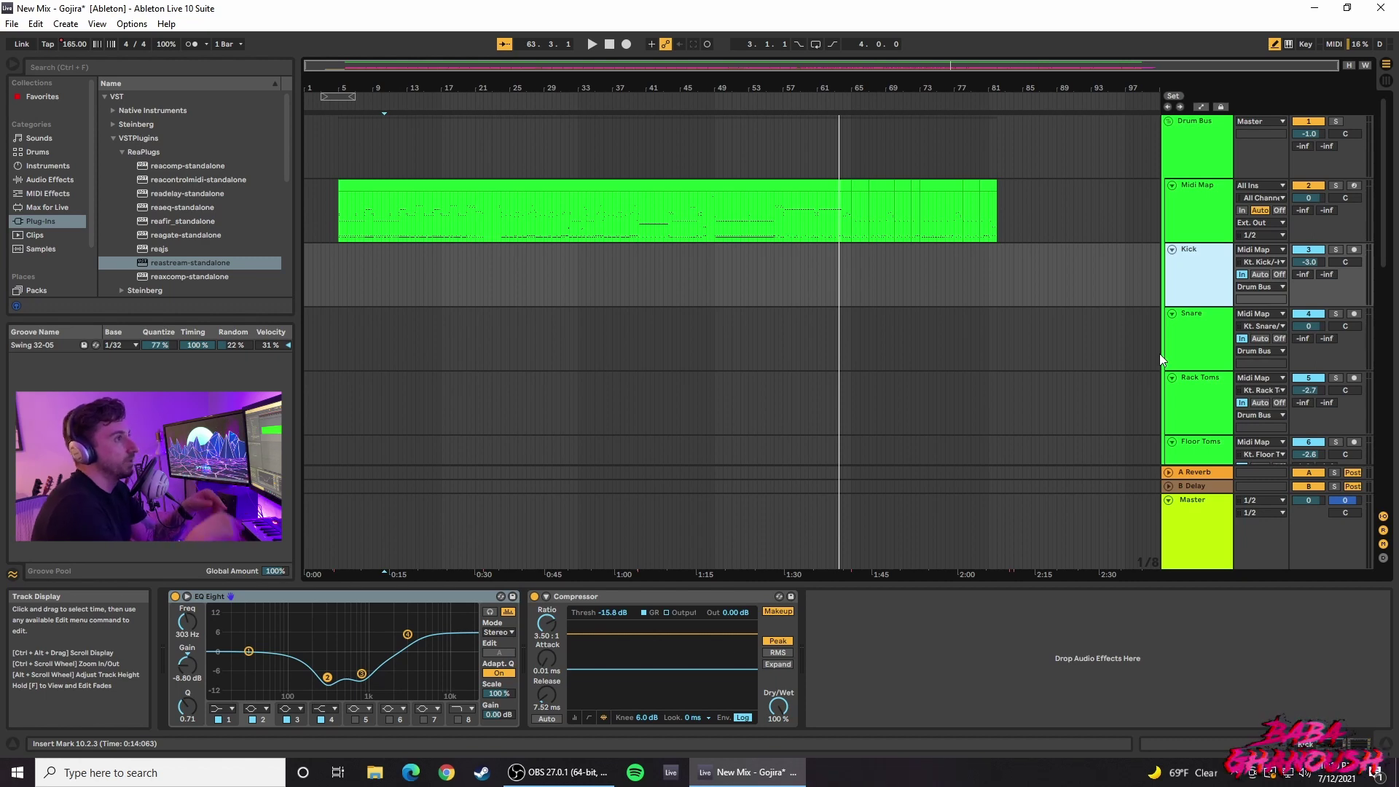
{"action": "left_click", "coordinate": [1213, 215]}
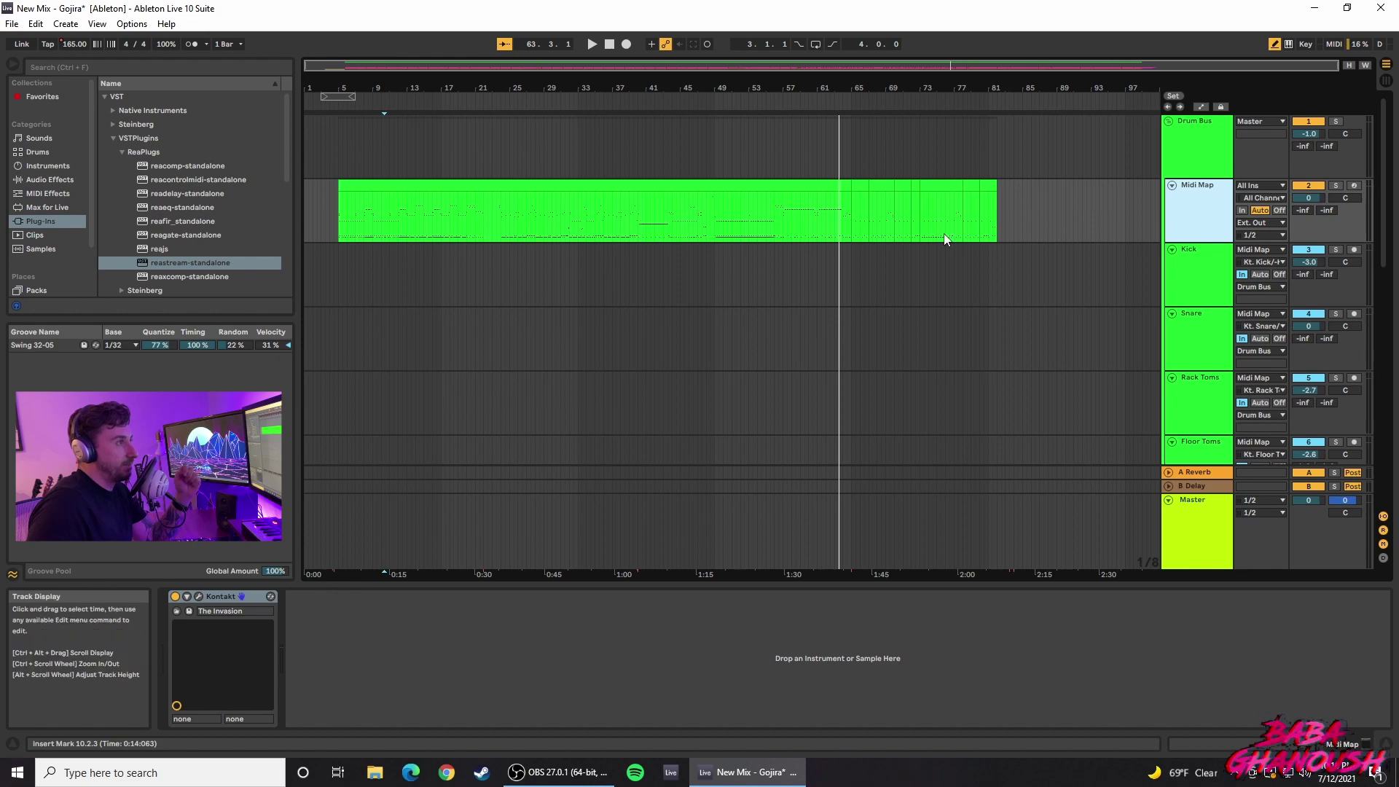
Step: Solo the Midi Map track, play the drums briefly, and place the insert marker in its clip at 59.2.1
{"action": "left_click", "coordinate": [1336, 186]}
{"action": "key", "text": "space"}
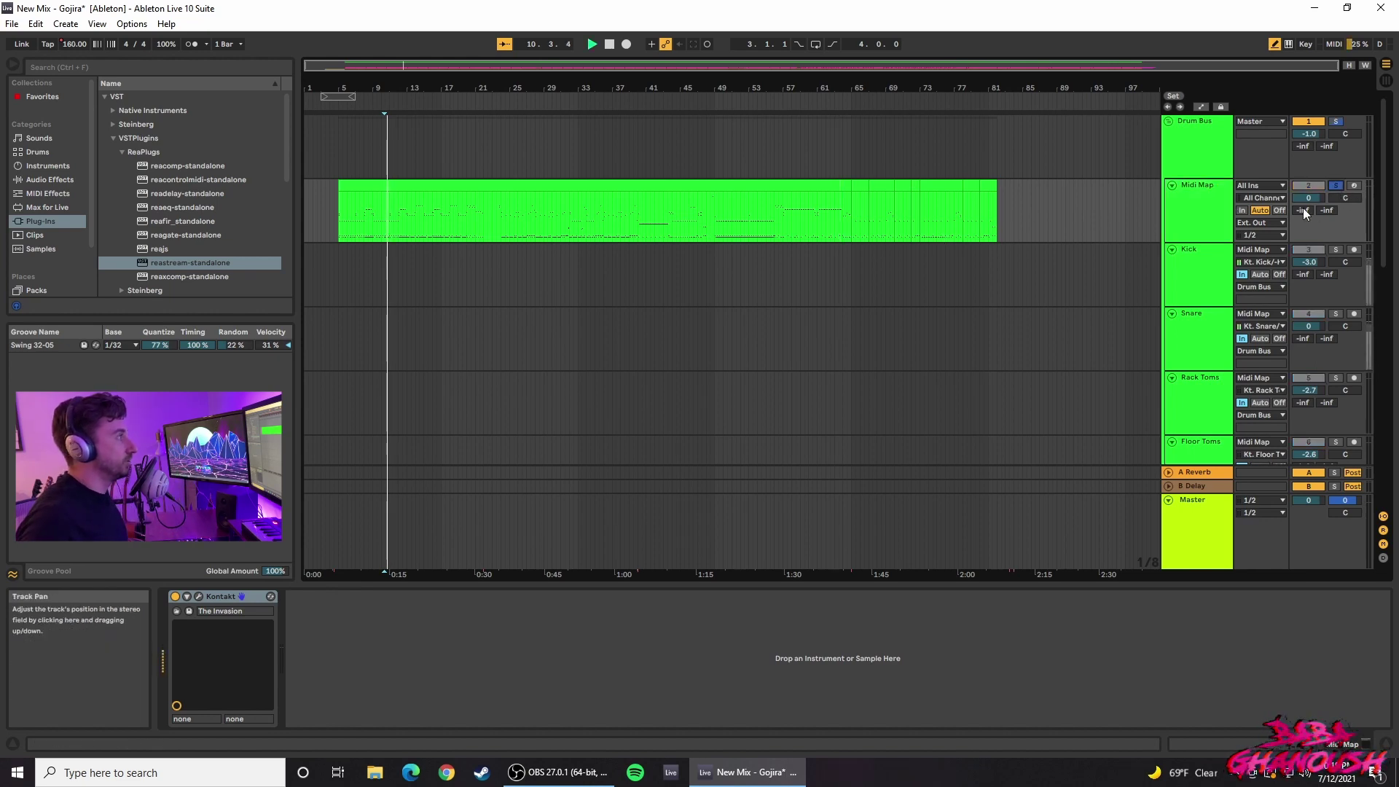
{"action": "left_click", "coordinate": [1223, 208]}
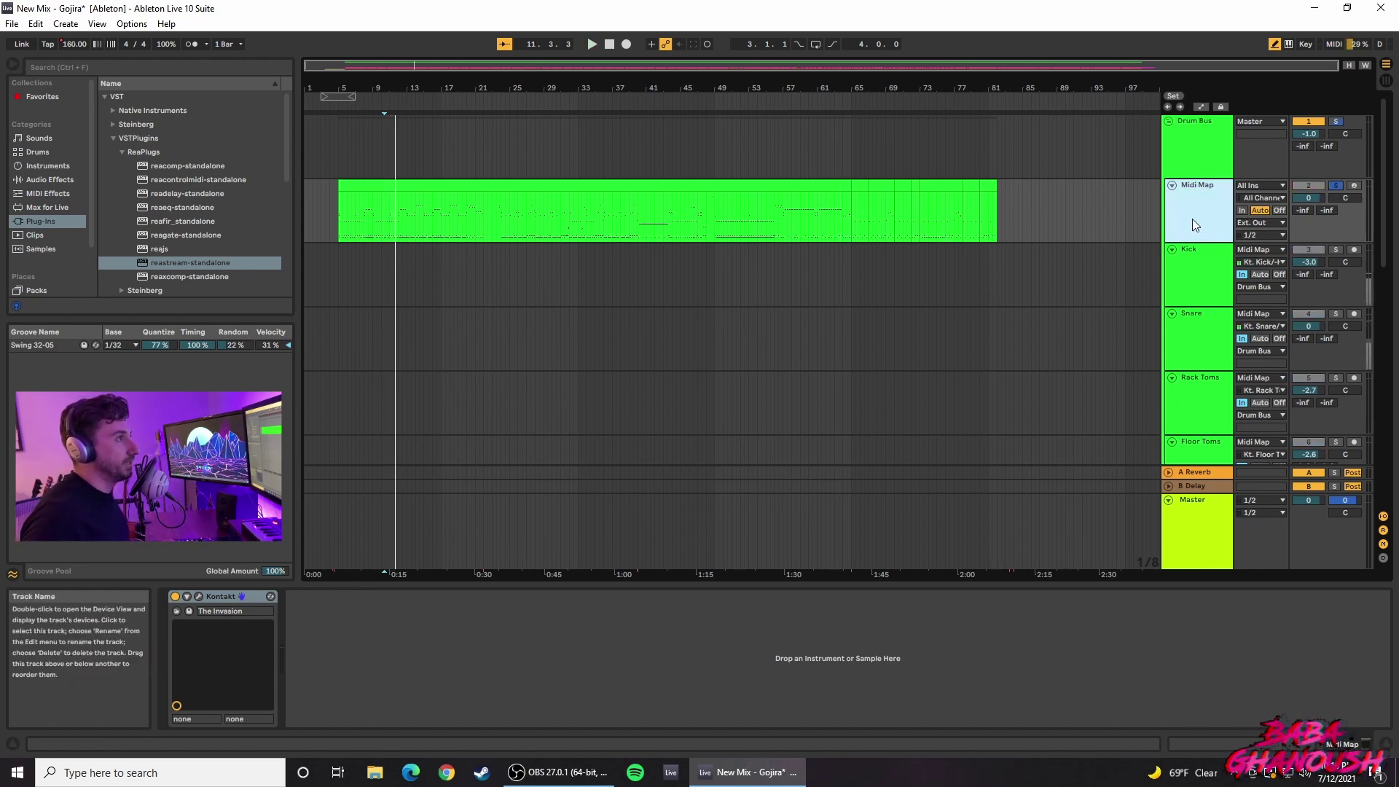
{"action": "left_click", "coordinate": [747, 192]}
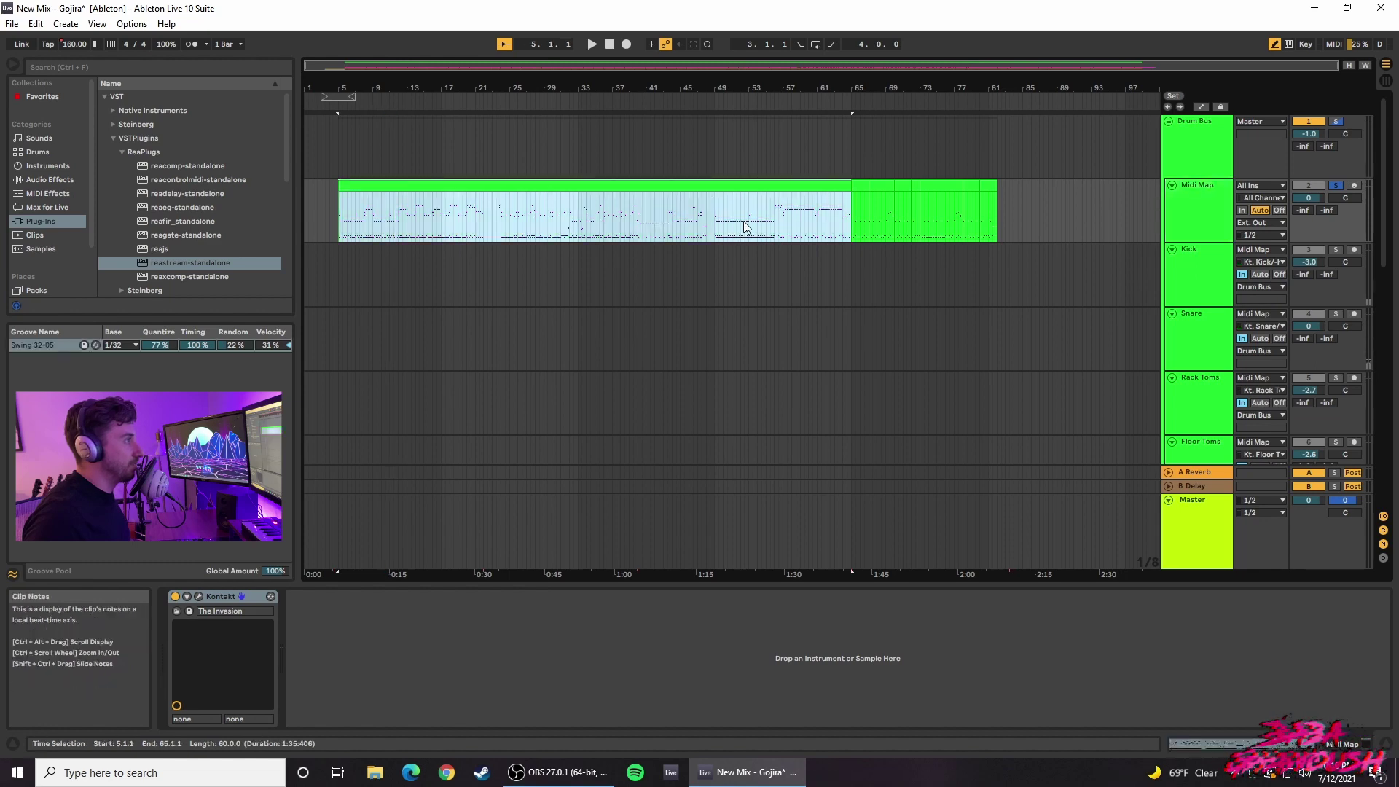
{"action": "left_click", "coordinate": [845, 217]}
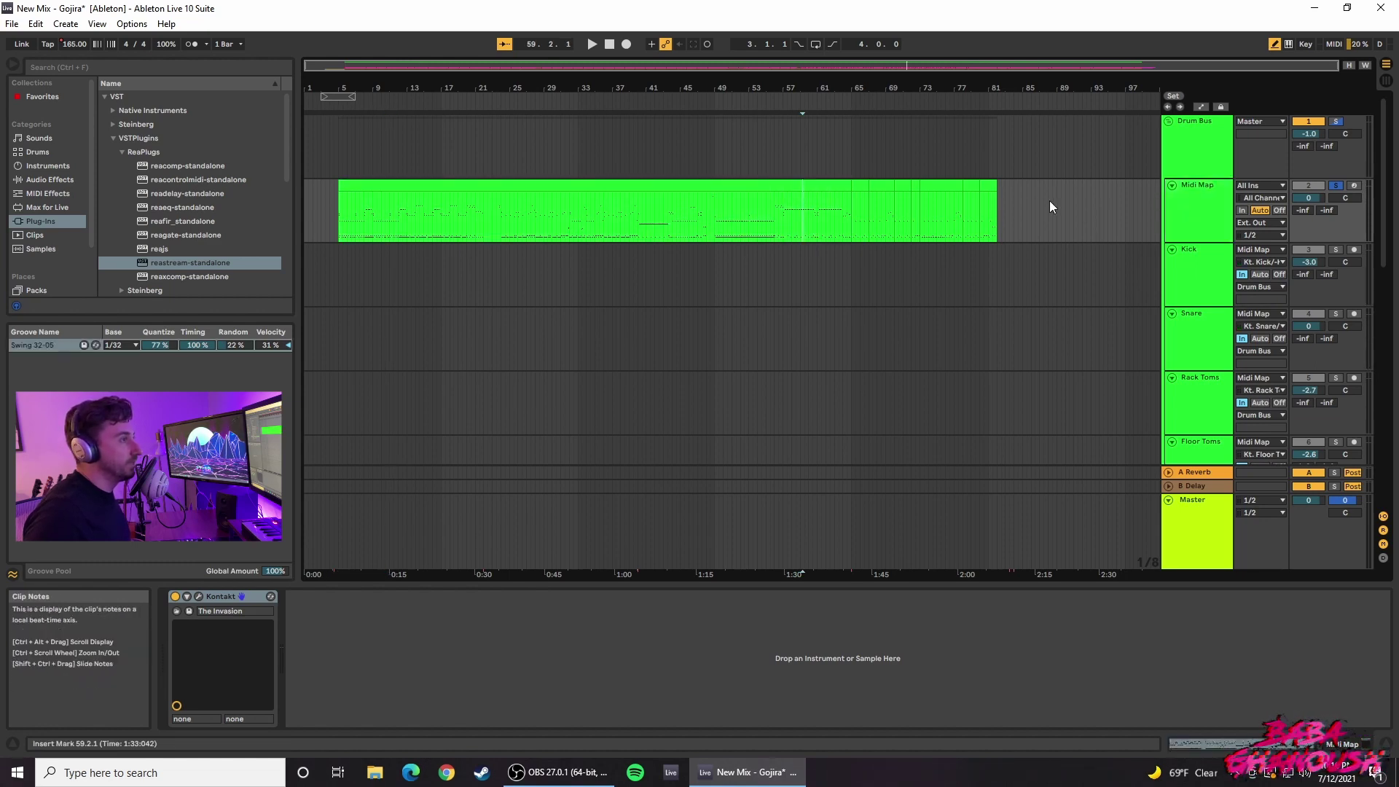
Step: Examine the effect chains on the individual drum tracks from Kick and Snare through the toms and Overheads to Room
{"action": "left_click", "coordinate": [1215, 292]}
{"action": "left_click", "coordinate": [1222, 325]}
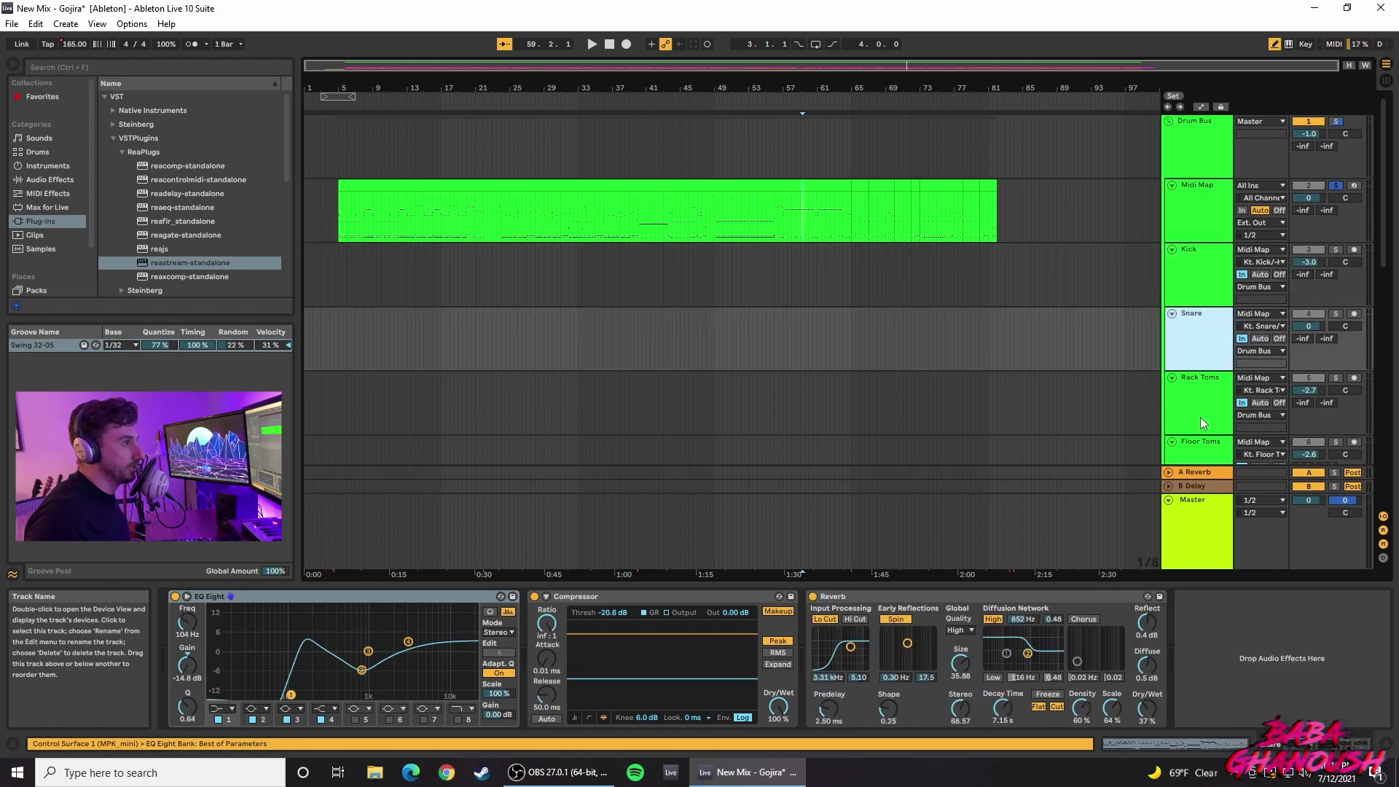
{"action": "left_click", "coordinate": [1200, 418]}
{"action": "scroll", "coordinate": [1218, 337], "scroll_direction": "down", "scroll_amount": 1}
{"action": "scroll", "coordinate": [1210, 343], "scroll_direction": "down", "scroll_amount": 2}
{"action": "left_click", "coordinate": [1199, 368]}
{"action": "scroll", "coordinate": [1188, 396], "scroll_direction": "down", "scroll_amount": 3}
{"action": "left_click", "coordinate": [1204, 337]}
{"action": "left_click", "coordinate": [1214, 400]}
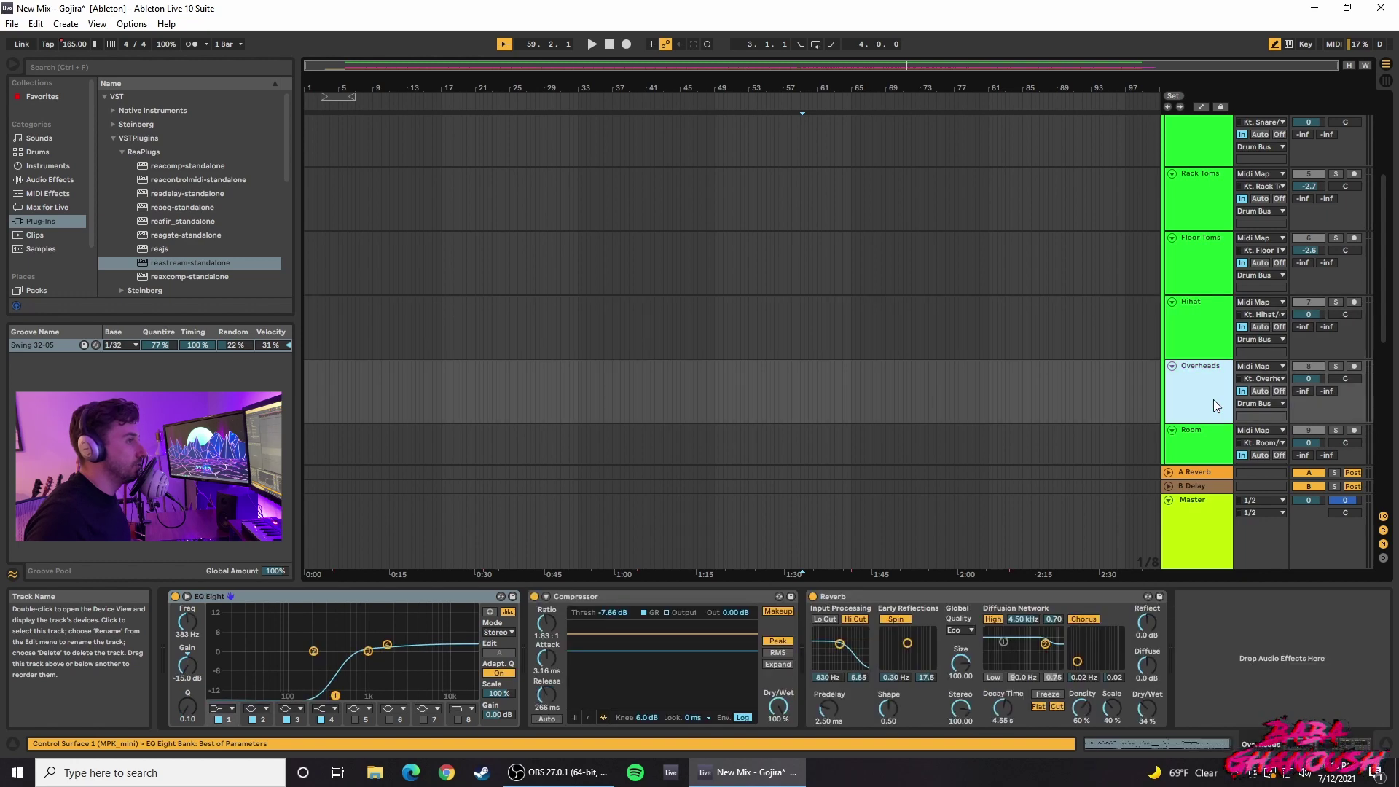
{"action": "scroll", "coordinate": [1214, 390], "scroll_direction": "down", "scroll_amount": 3}
{"action": "left_click", "coordinate": [1198, 359]}
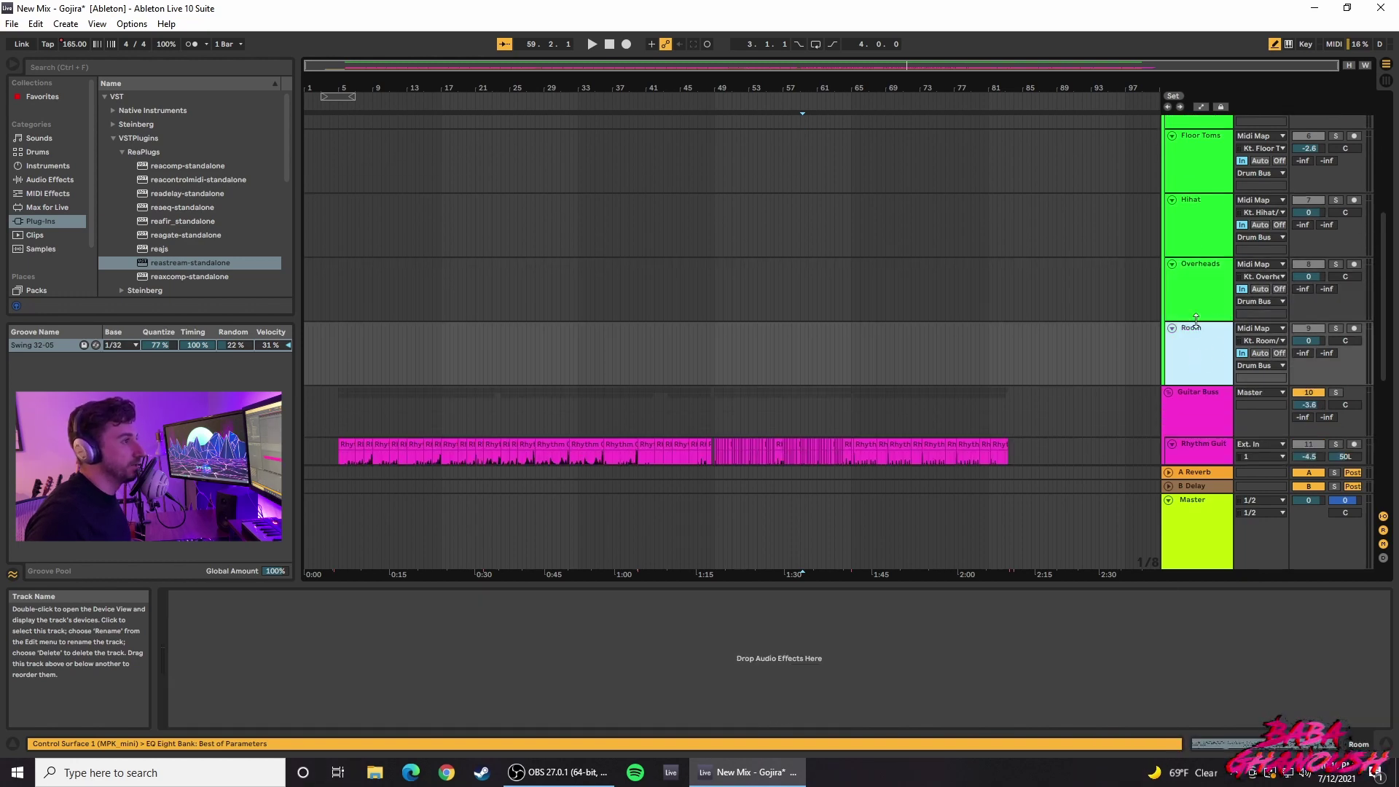
{"action": "scroll", "coordinate": [1174, 299], "scroll_direction": "up", "scroll_amount": 5}
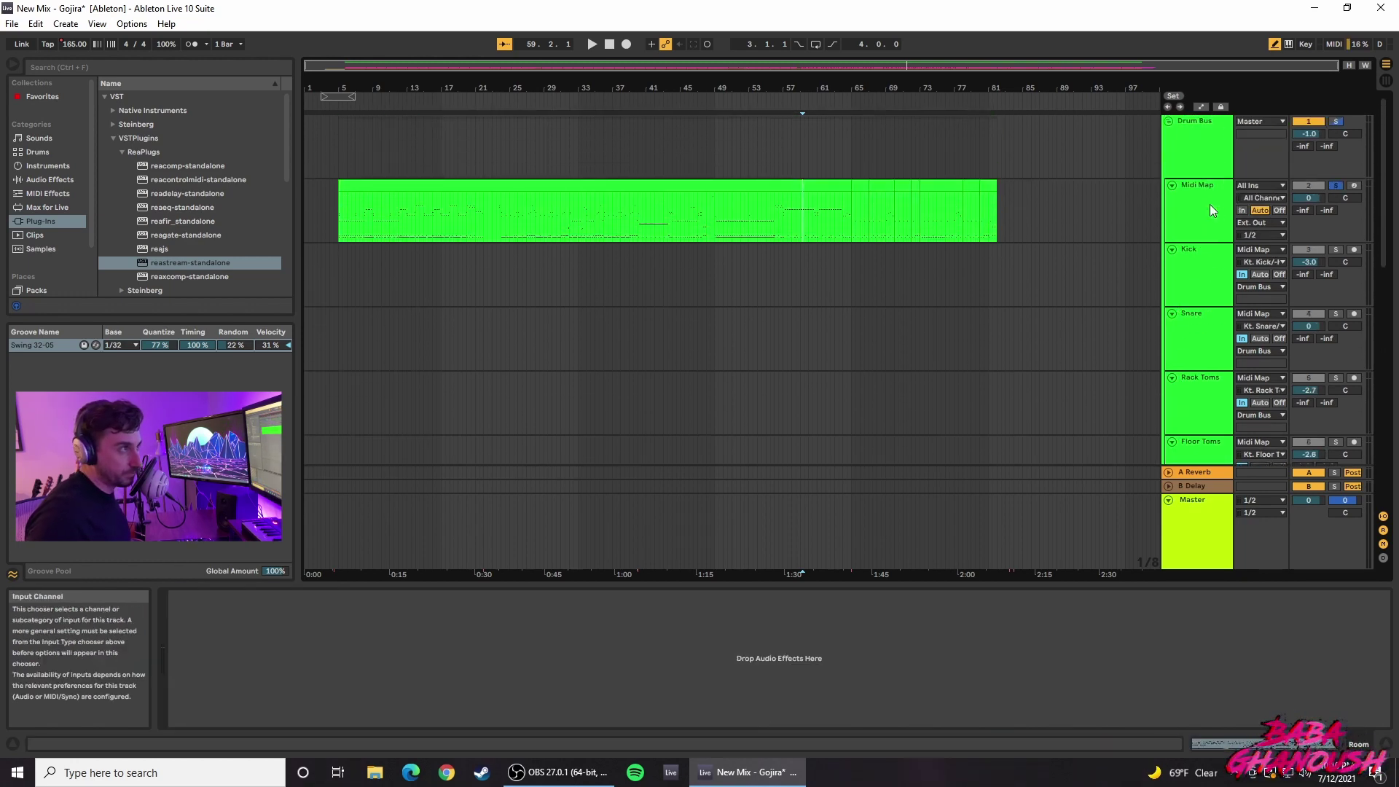
Step: Open The Invasion in the Midi Map's Kontakt, examine its full kit and kick mixer pages, and close the plug-in window
{"action": "left_click", "coordinate": [1210, 215]}
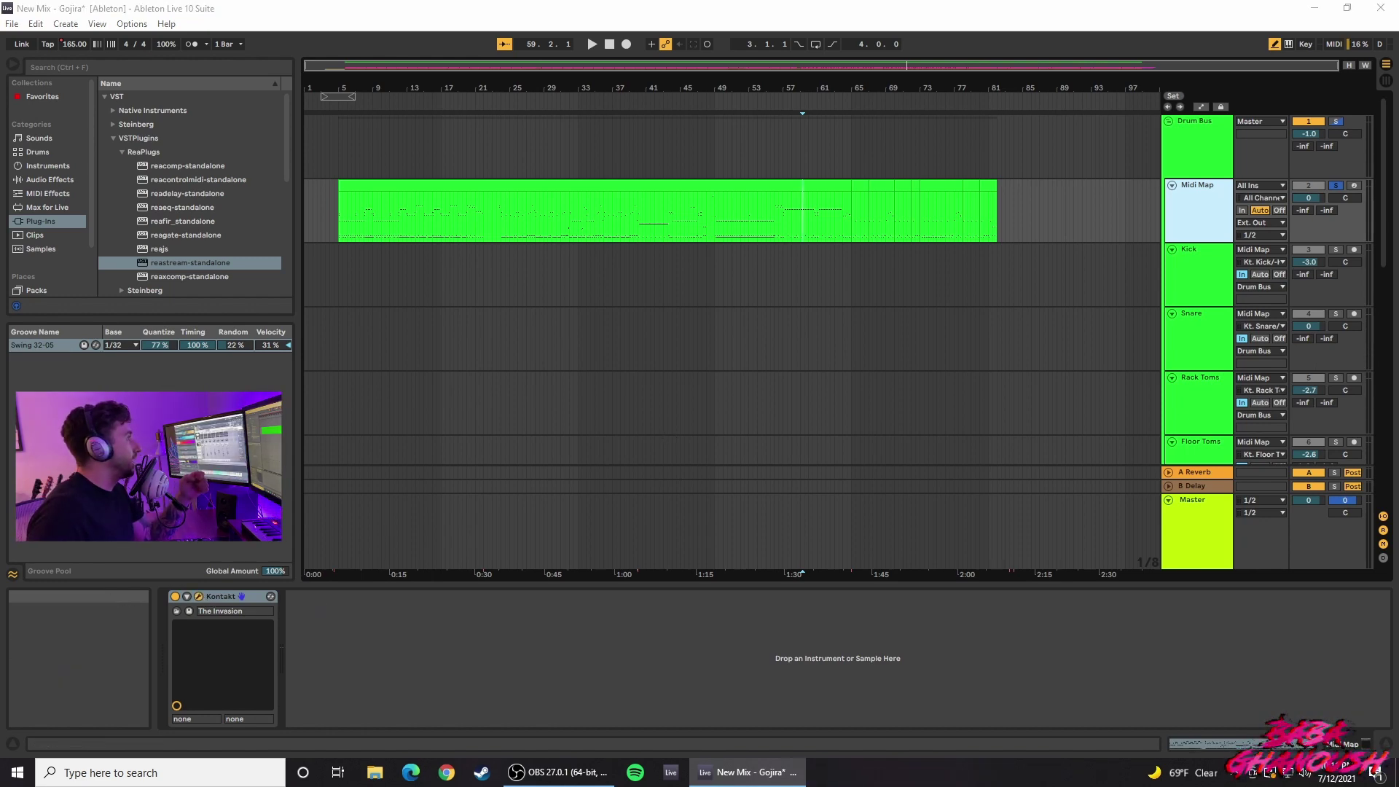
{"action": "left_click", "coordinate": [201, 596]}
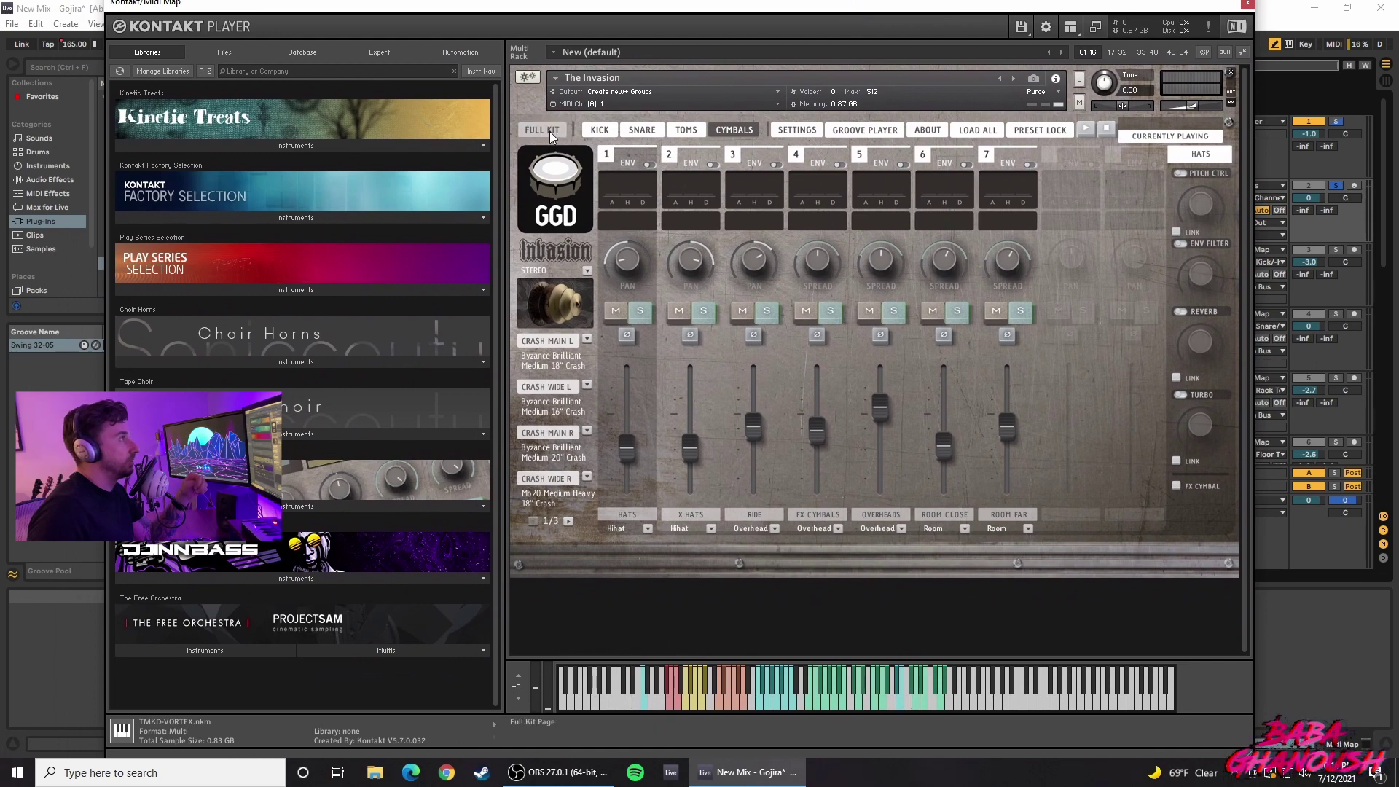
{"action": "left_click", "coordinate": [559, 138]}
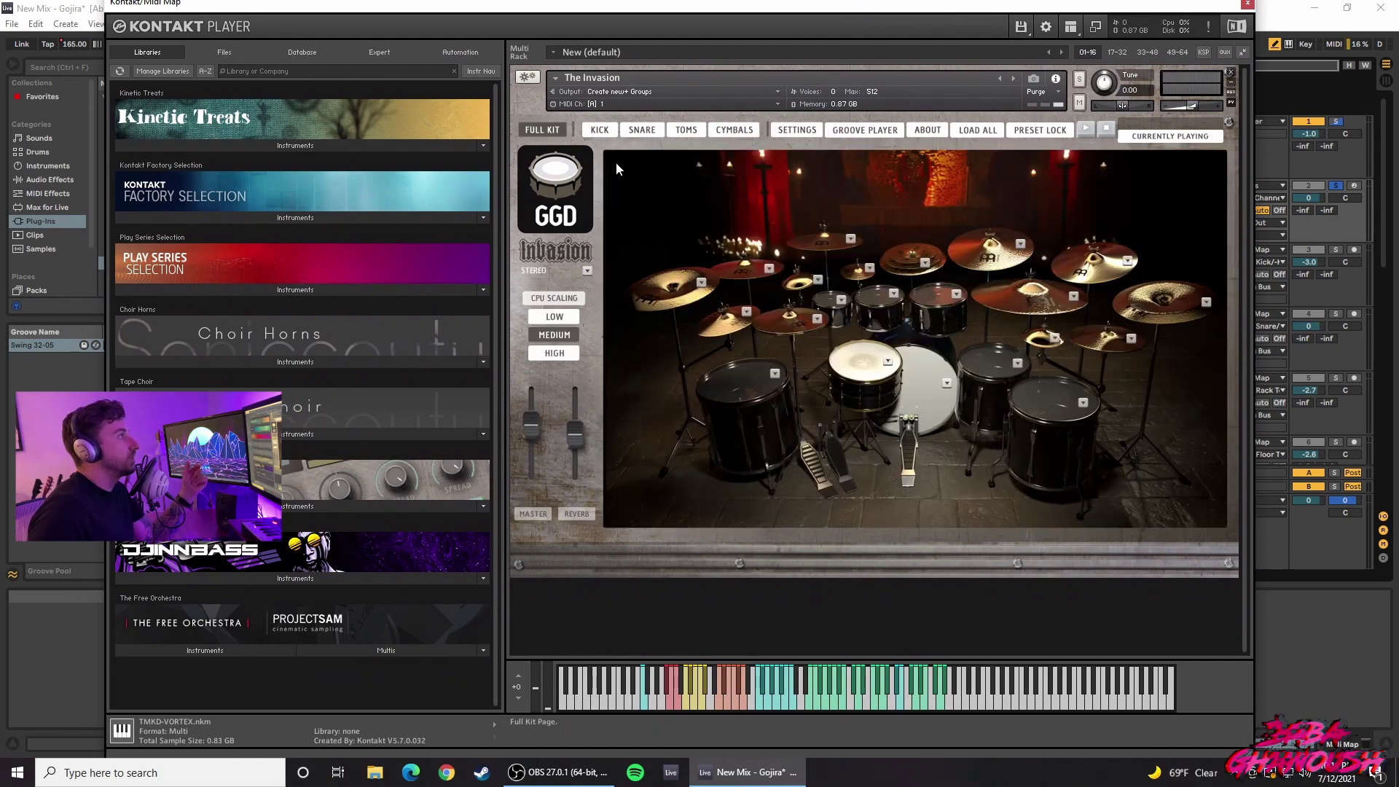
{"action": "left_click", "coordinate": [607, 127]}
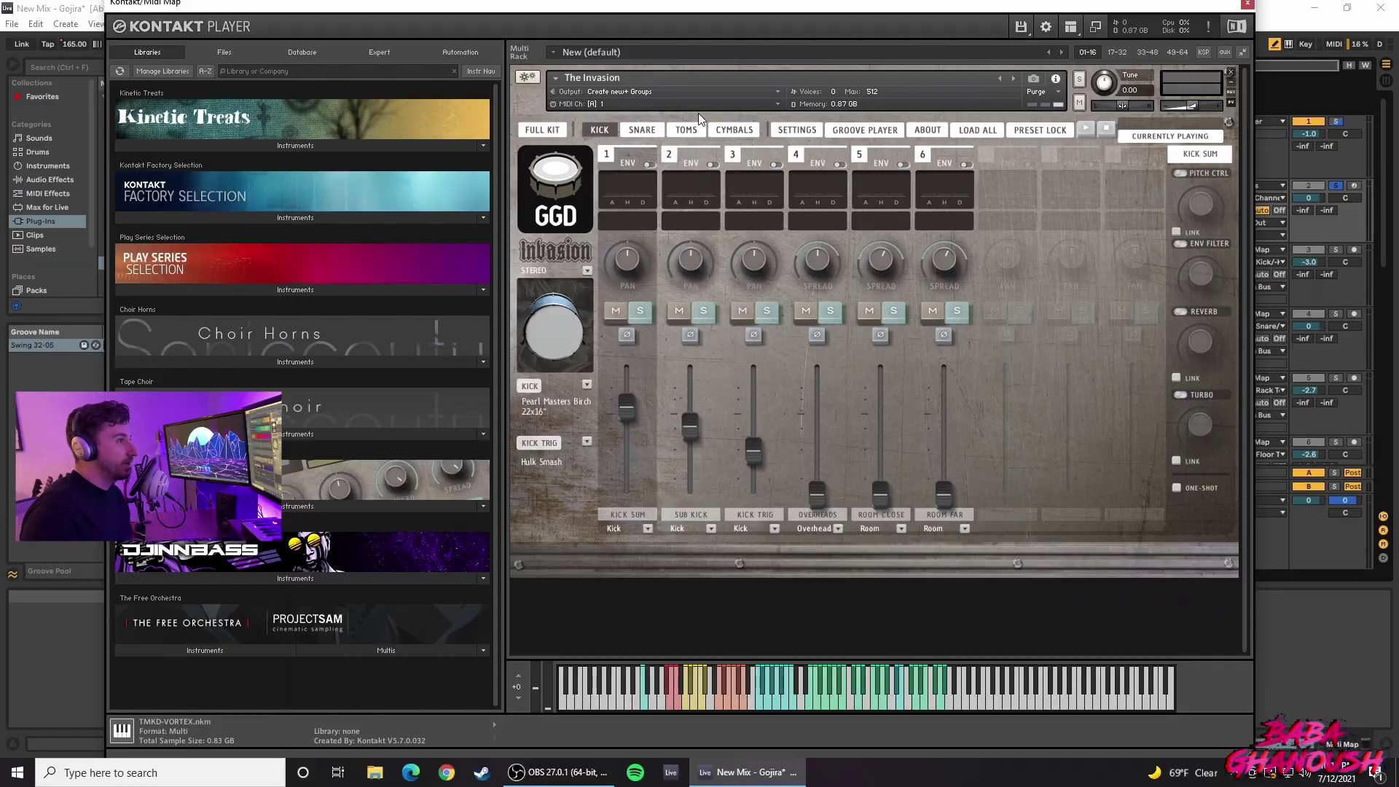
{"action": "left_click", "coordinate": [1248, 5]}
Step: Select the Kick track, clear the Midi Map solo, play the song, and solo the Drum Bus followed by the Kick
{"action": "left_click", "coordinate": [1210, 269]}
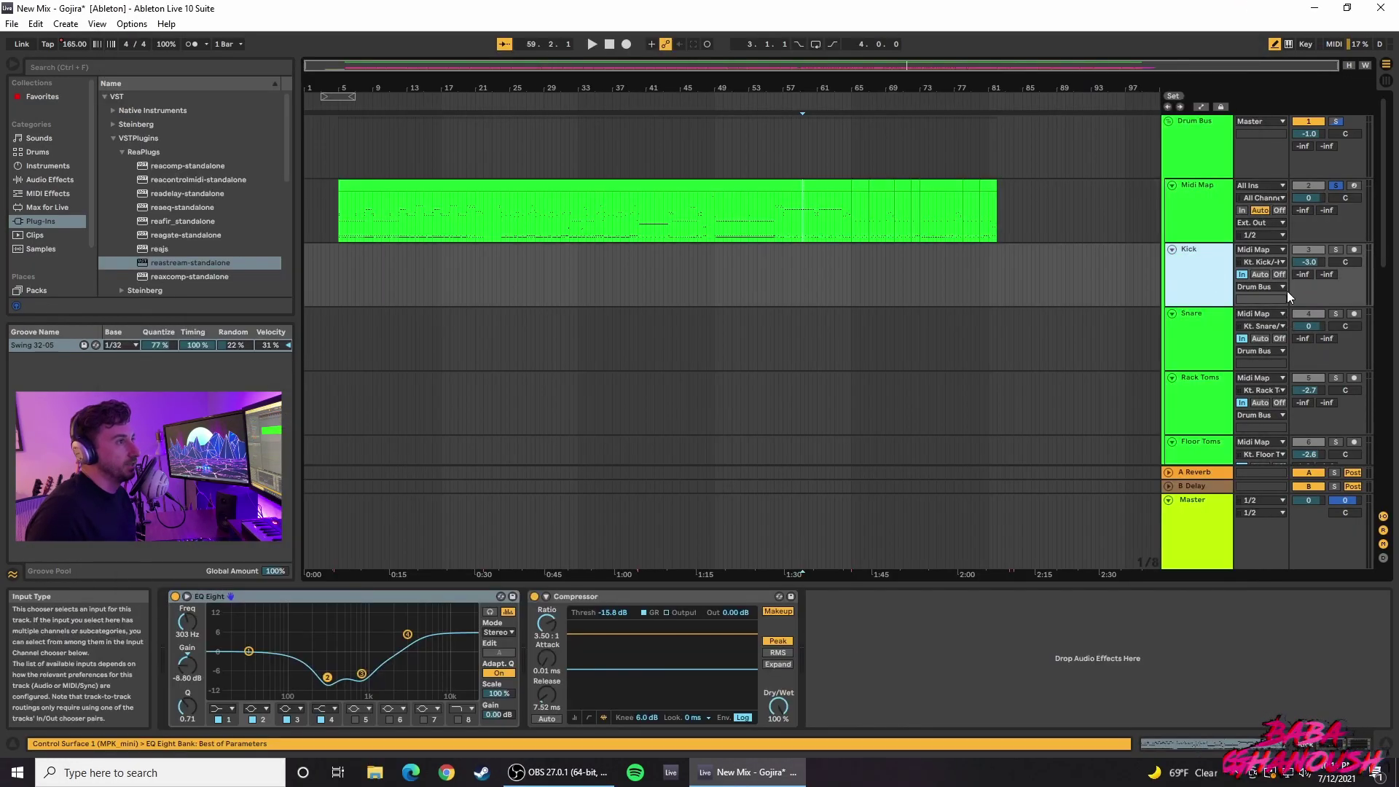
{"action": "left_click", "coordinate": [1336, 185]}
{"action": "key", "text": "space"}
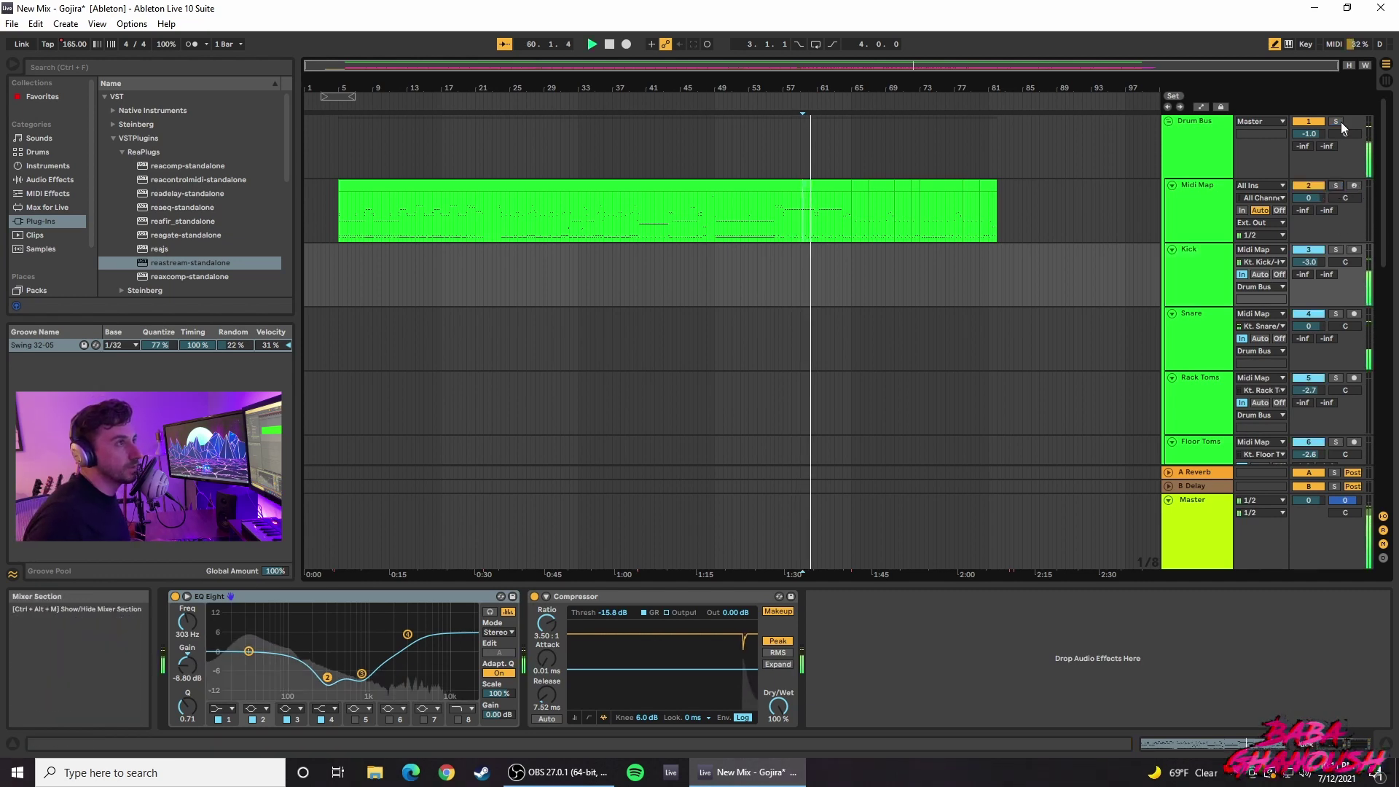
{"action": "left_click", "coordinate": [1338, 121]}
{"action": "left_click", "coordinate": [1337, 250]}
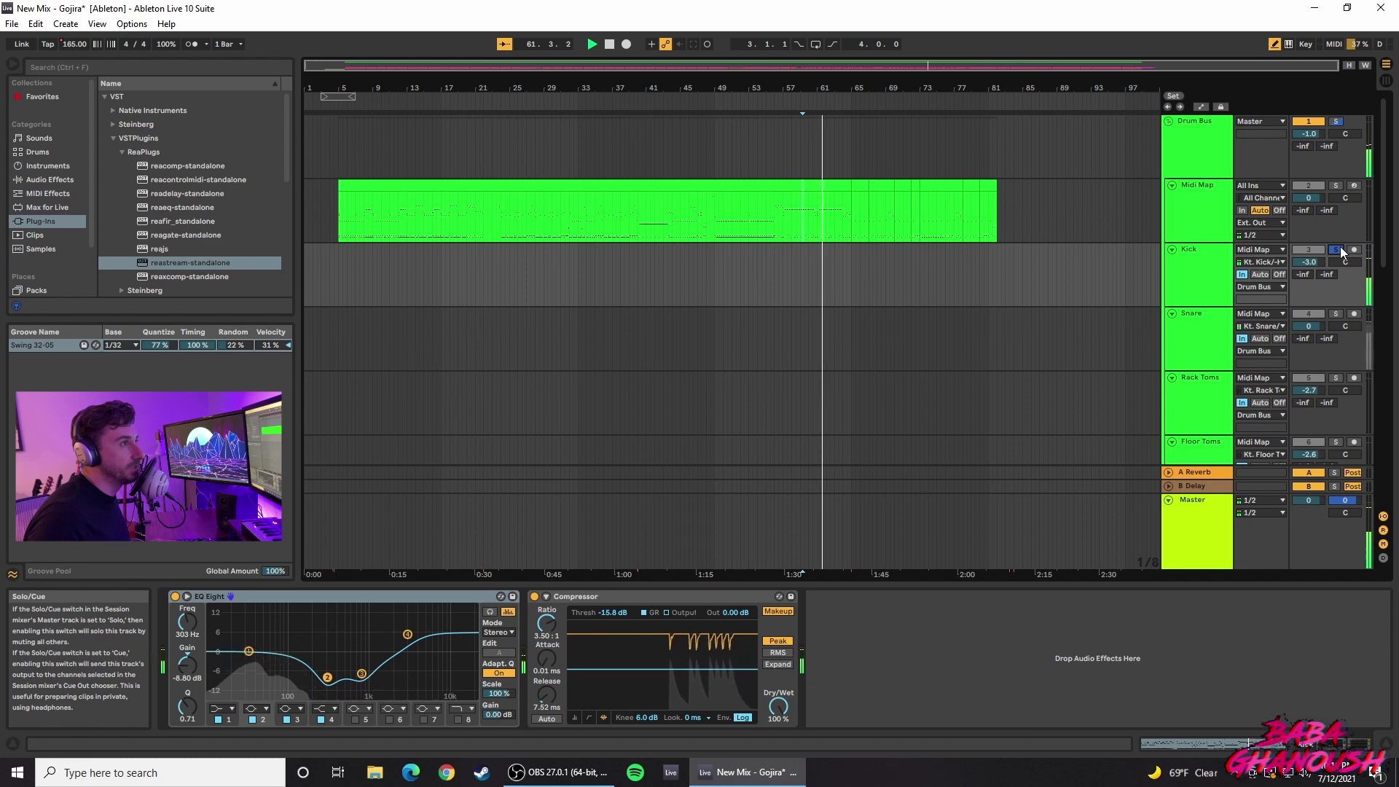
Step: Listen to the Snare soloed from bar 36, then briefly solo the Rack Toms and clear the solo
{"action": "left_click", "coordinate": [1337, 314]}
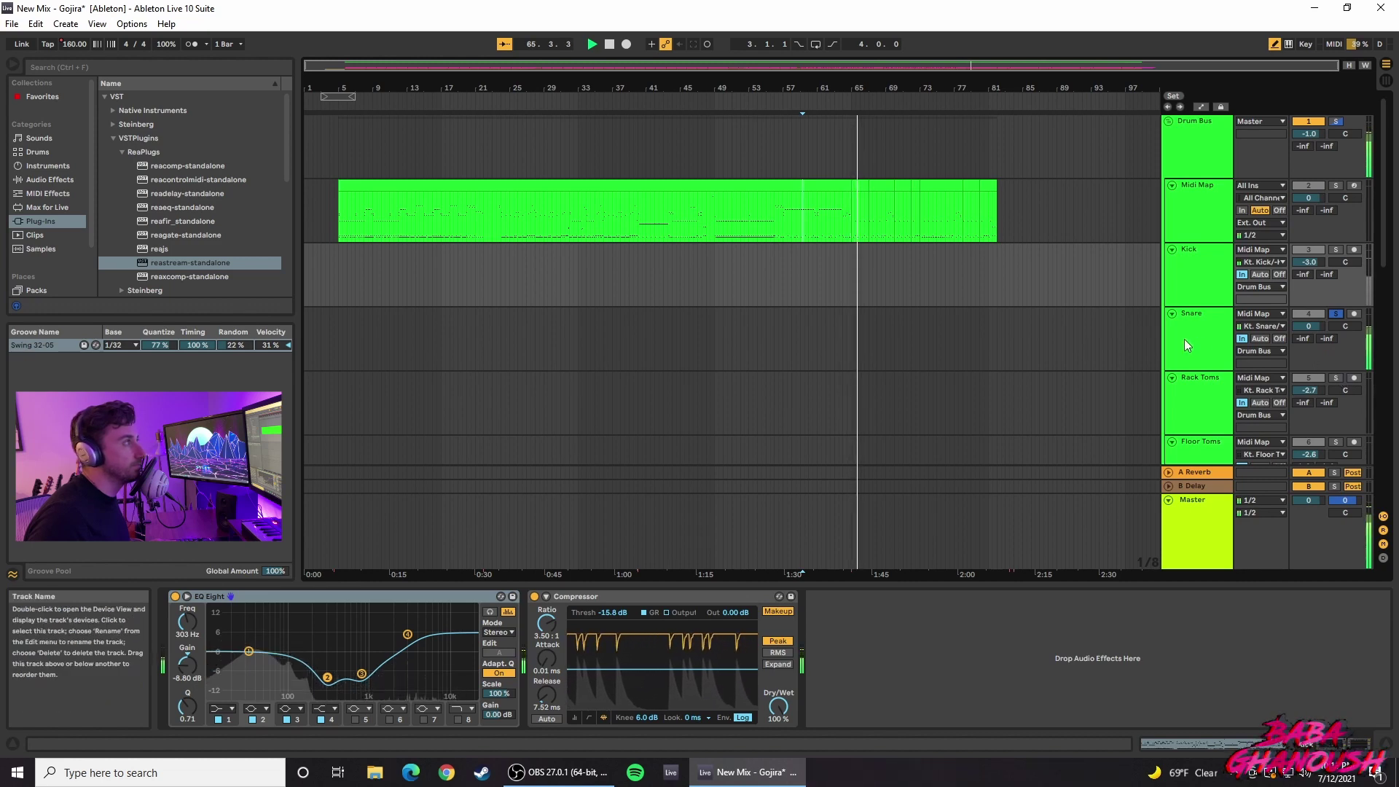
{"action": "left_click", "coordinate": [605, 91]}
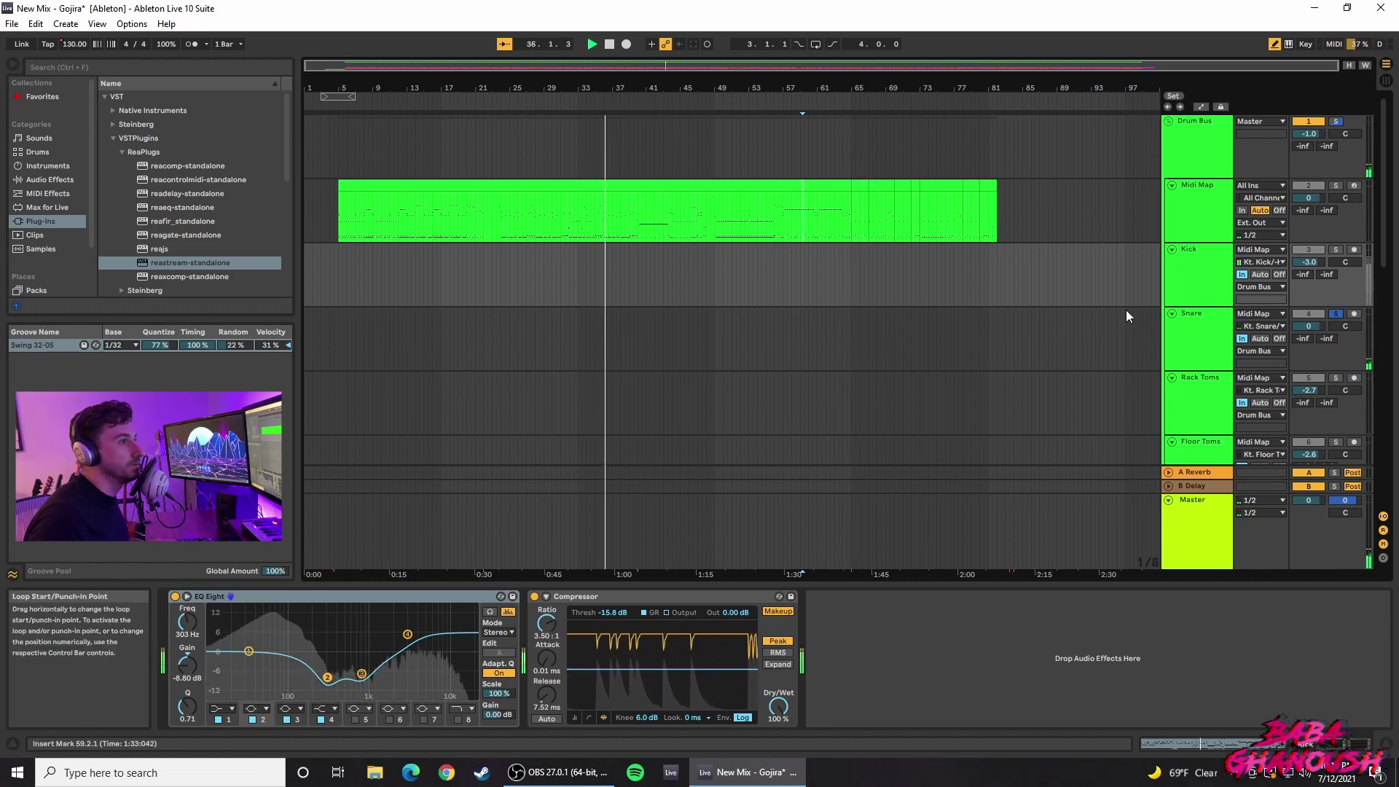
{"action": "double_click", "coordinate": [1337, 378]}
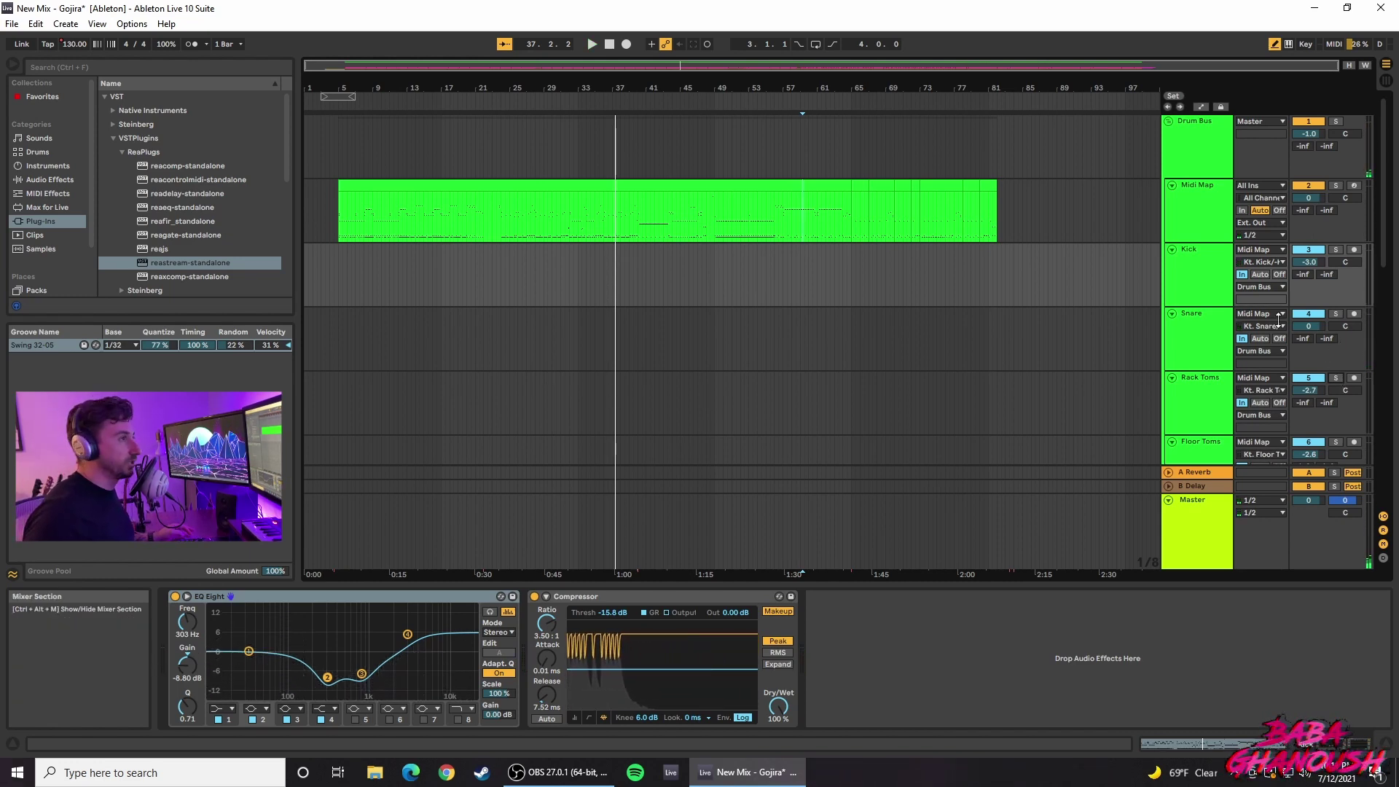
Step: View the devices on the Midi Map and Kick tracks, then solo the Kick and play from around bar 24
{"action": "left_click", "coordinate": [1192, 216]}
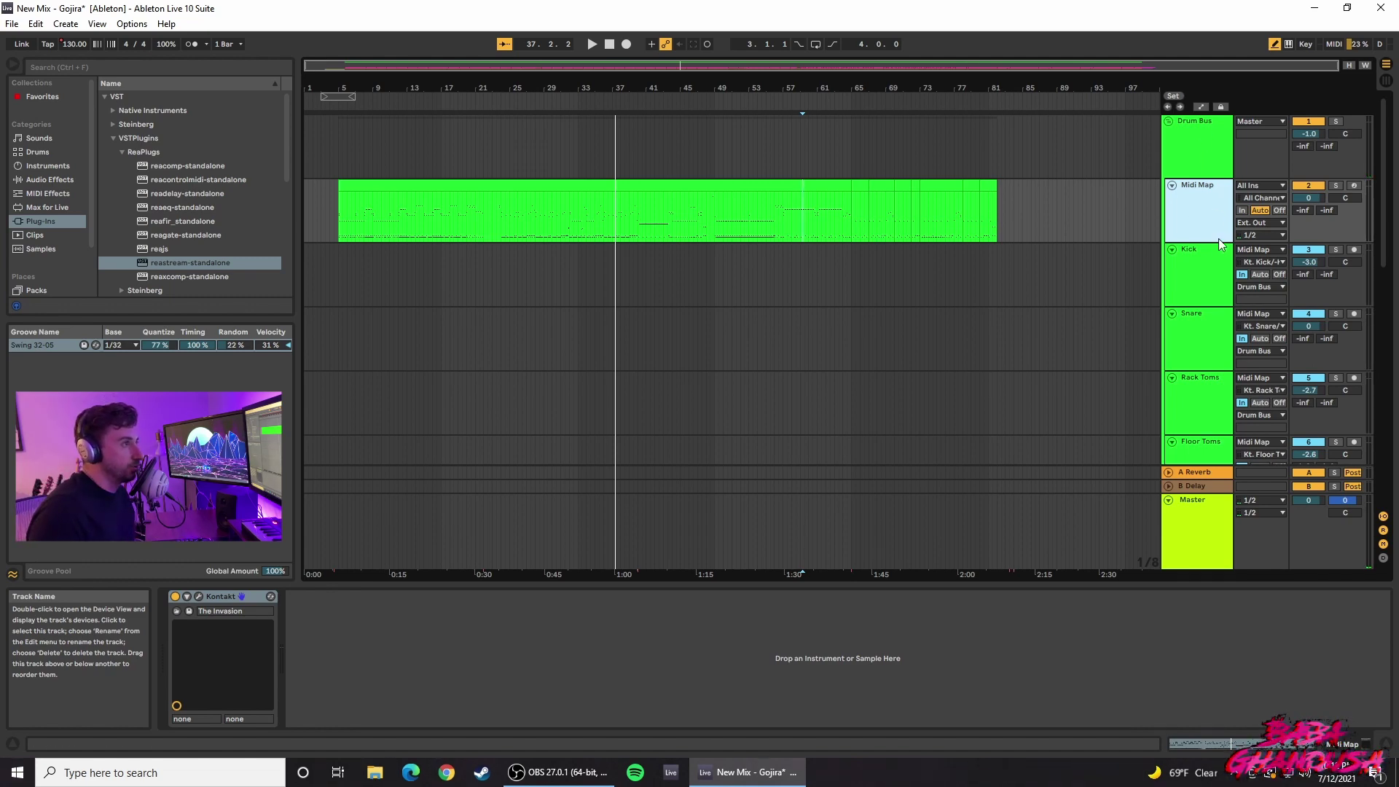
{"action": "left_click", "coordinate": [1215, 267]}
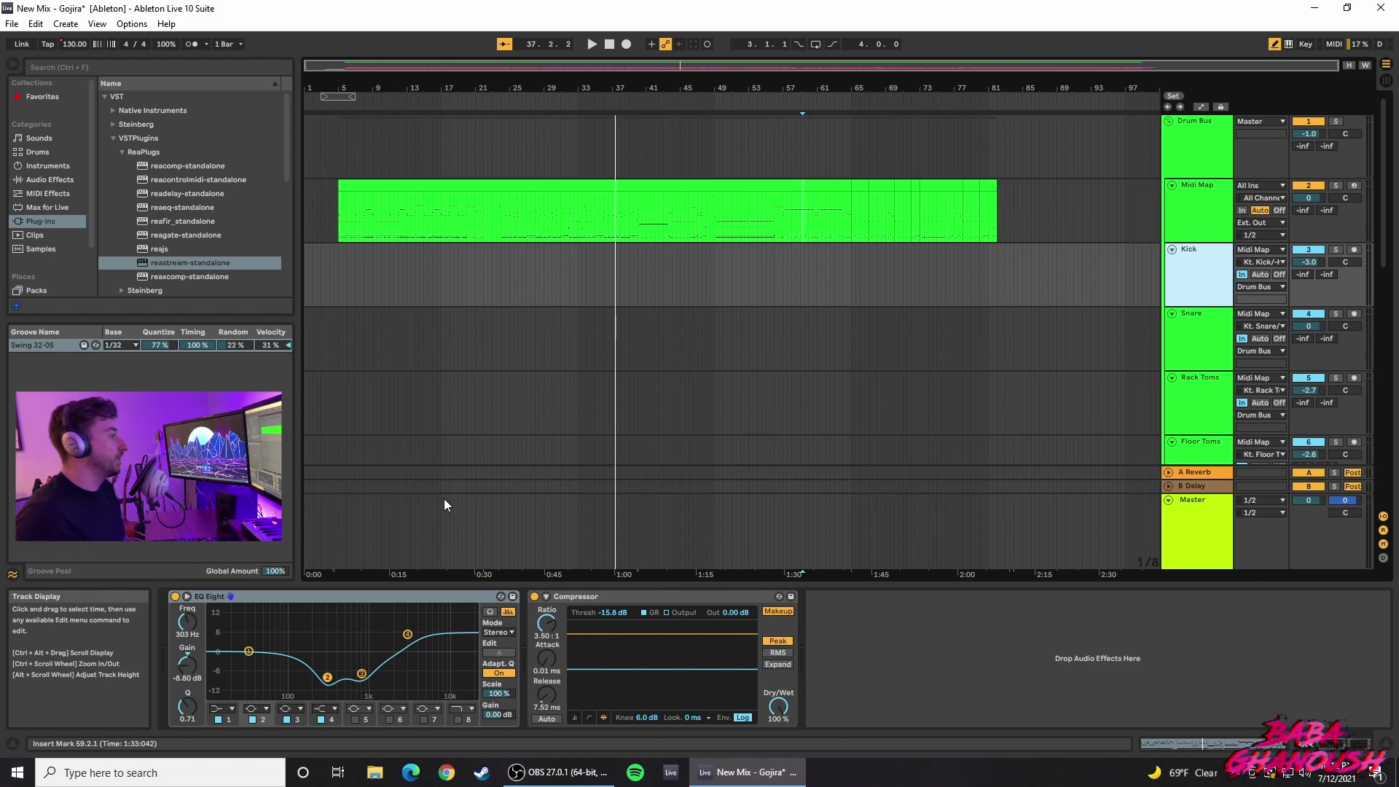
{"action": "left_click", "coordinate": [1336, 249]}
{"action": "left_click", "coordinate": [499, 97]}
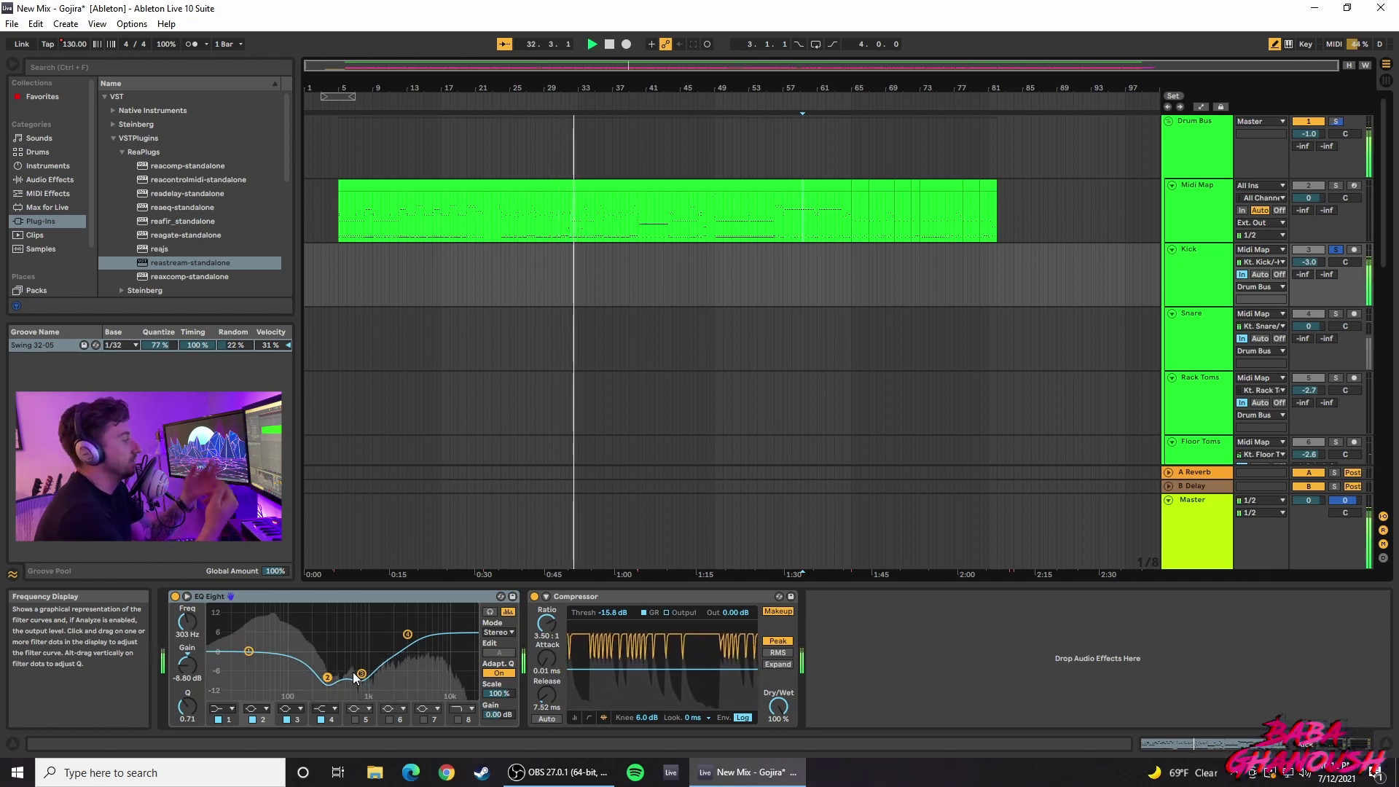
Step: Examine the Kick's EQ Eight bands with audition mode enabled, select its Compressor, and stop playback
{"action": "left_click", "coordinate": [249, 651]}
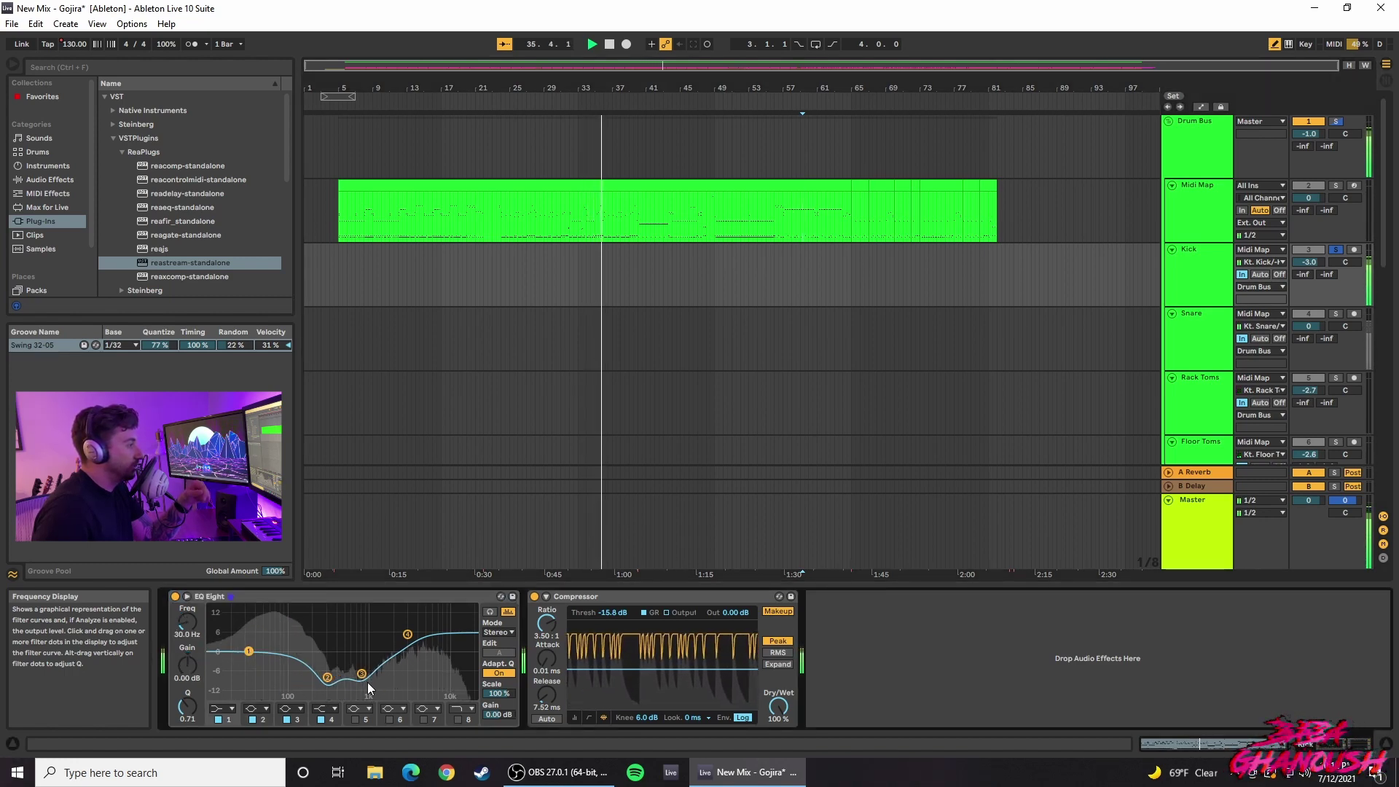
{"action": "left_click", "coordinate": [419, 638]}
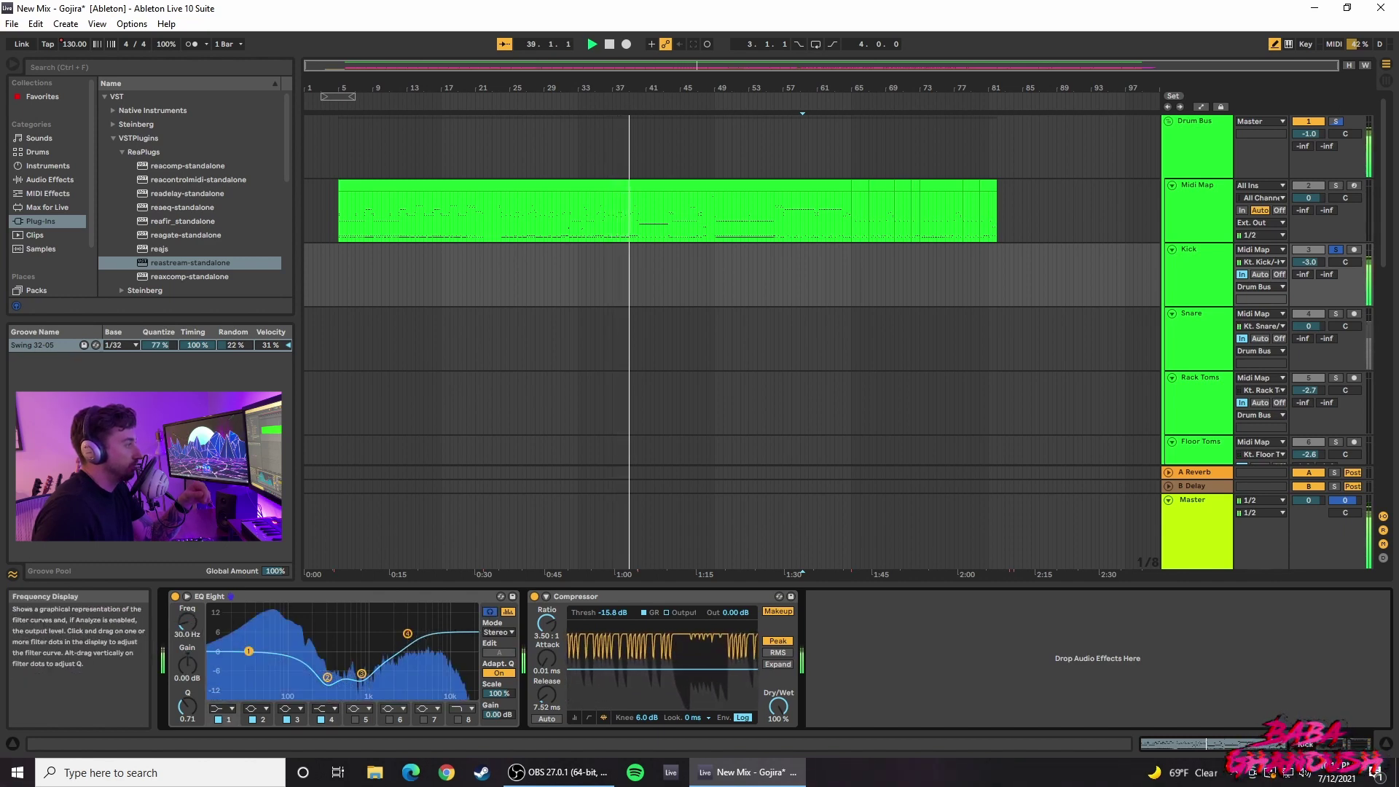
{"action": "left_click", "coordinate": [303, 677]}
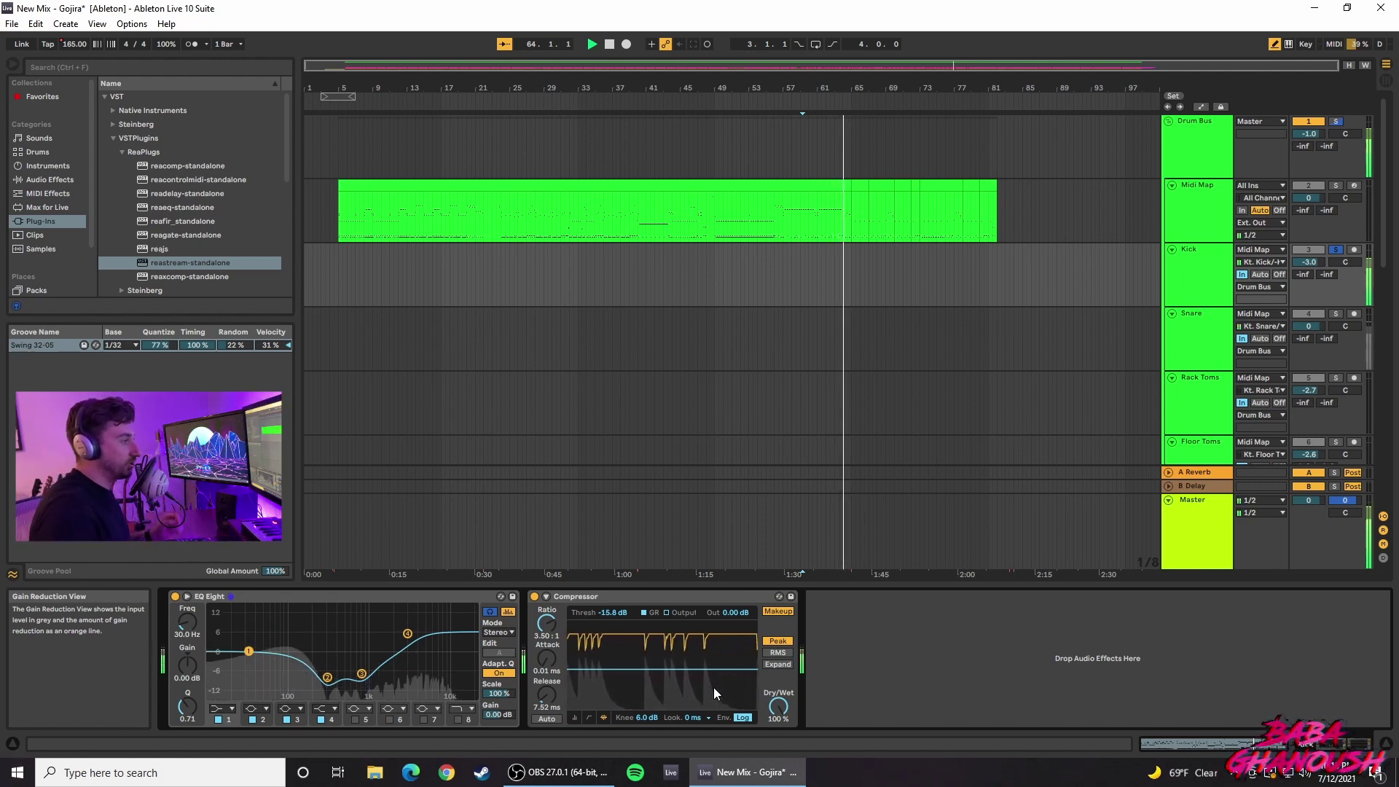
{"action": "left_click", "coordinate": [680, 601]}
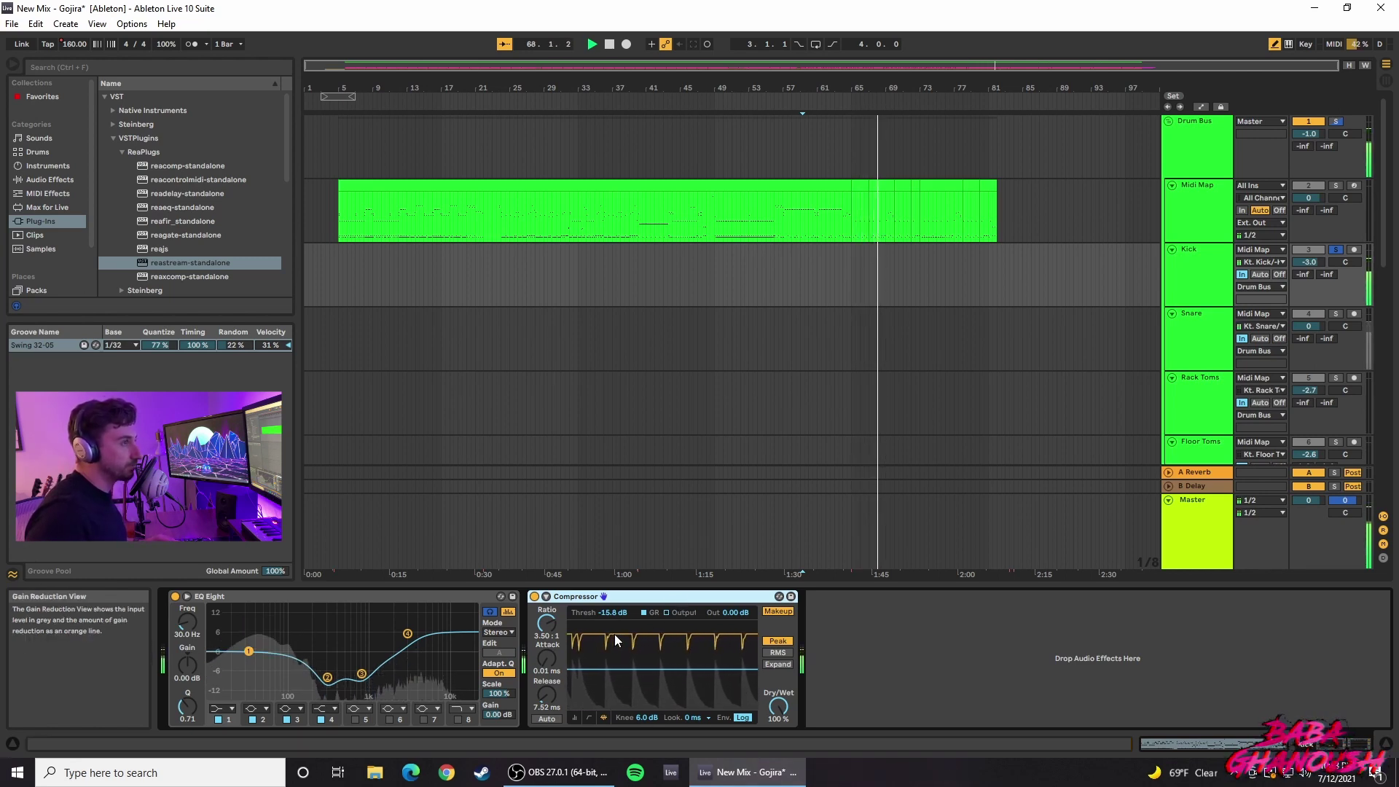
{"action": "key", "text": "alt+space"}
{"action": "key", "text": "Escape"}
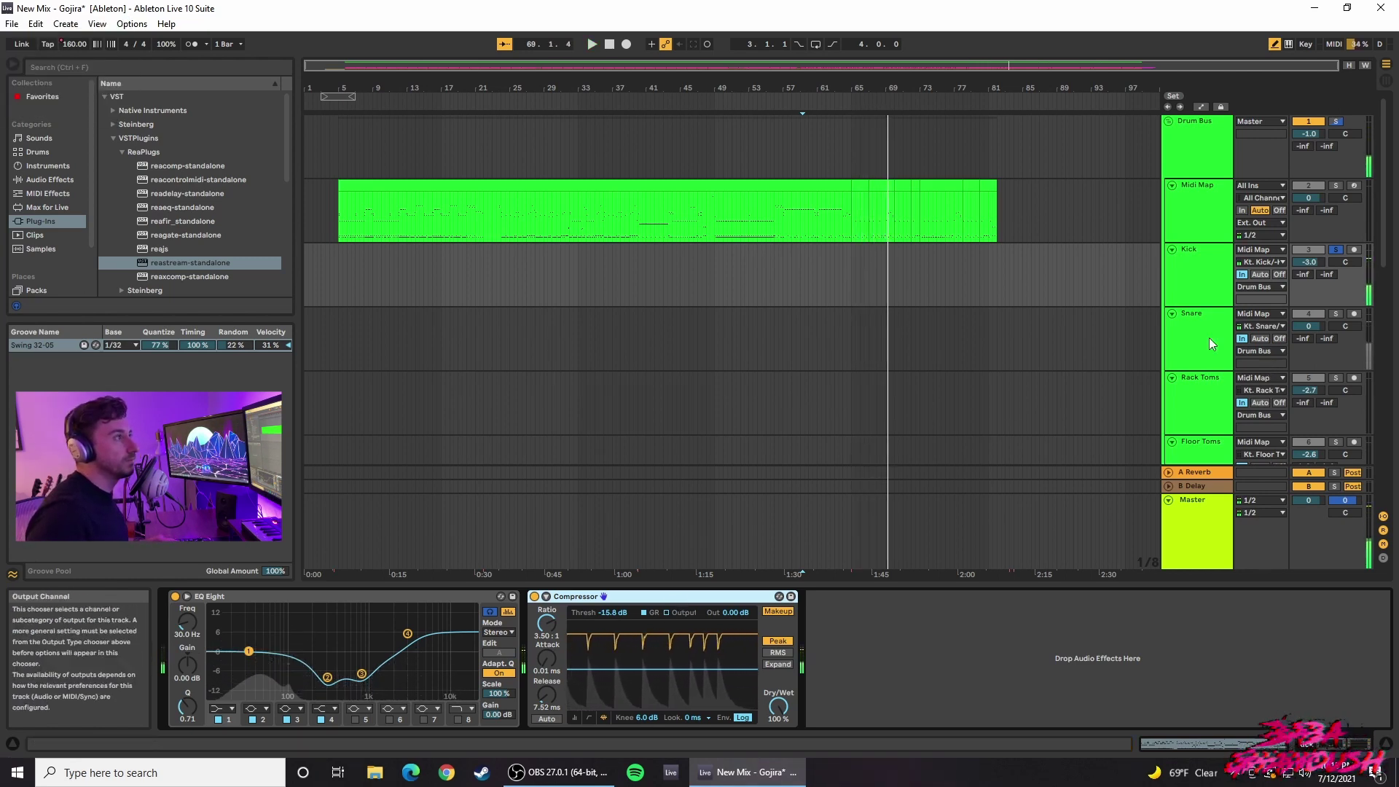
Step: Play from around bar 16, solo the Snare track and show its devices
{"action": "left_click", "coordinate": [441, 97]}
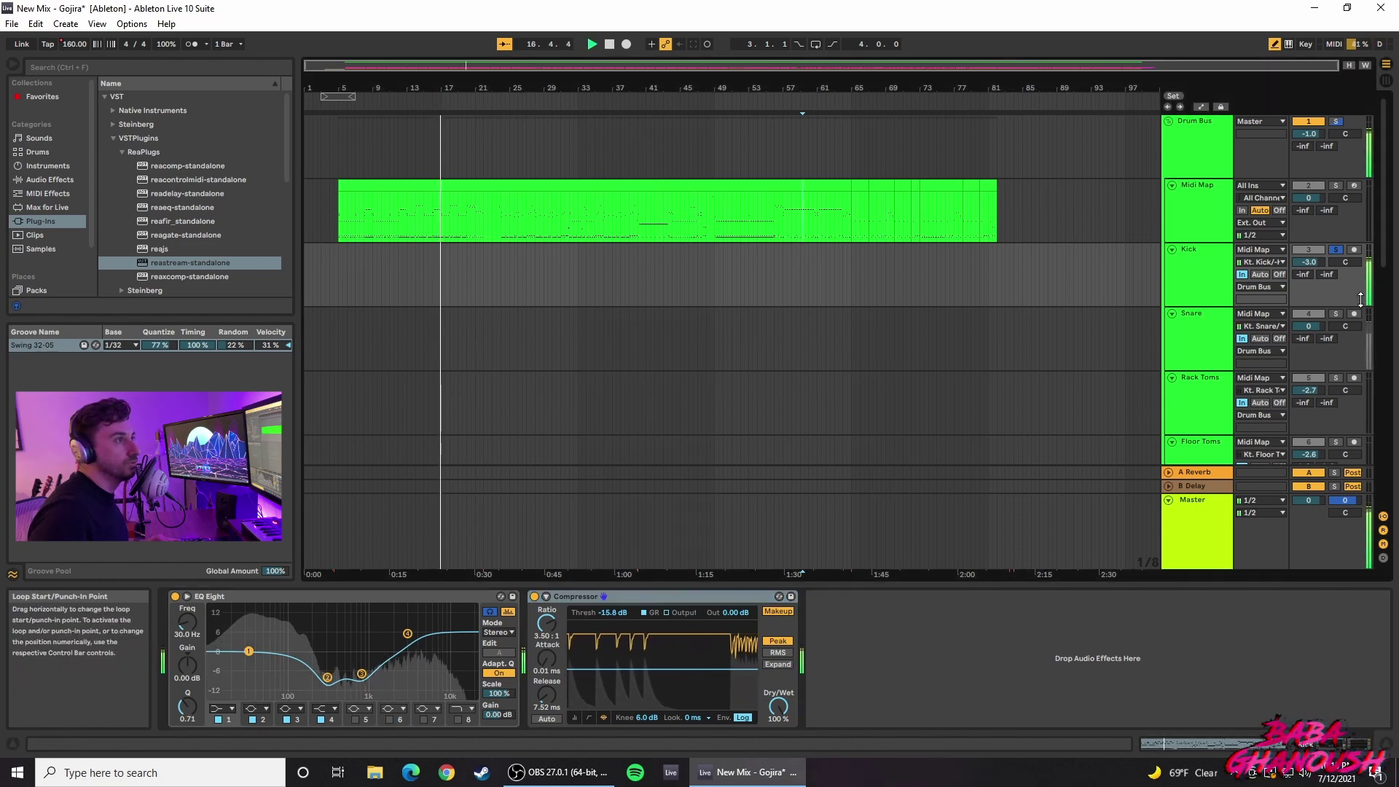
{"action": "left_click", "coordinate": [1337, 315]}
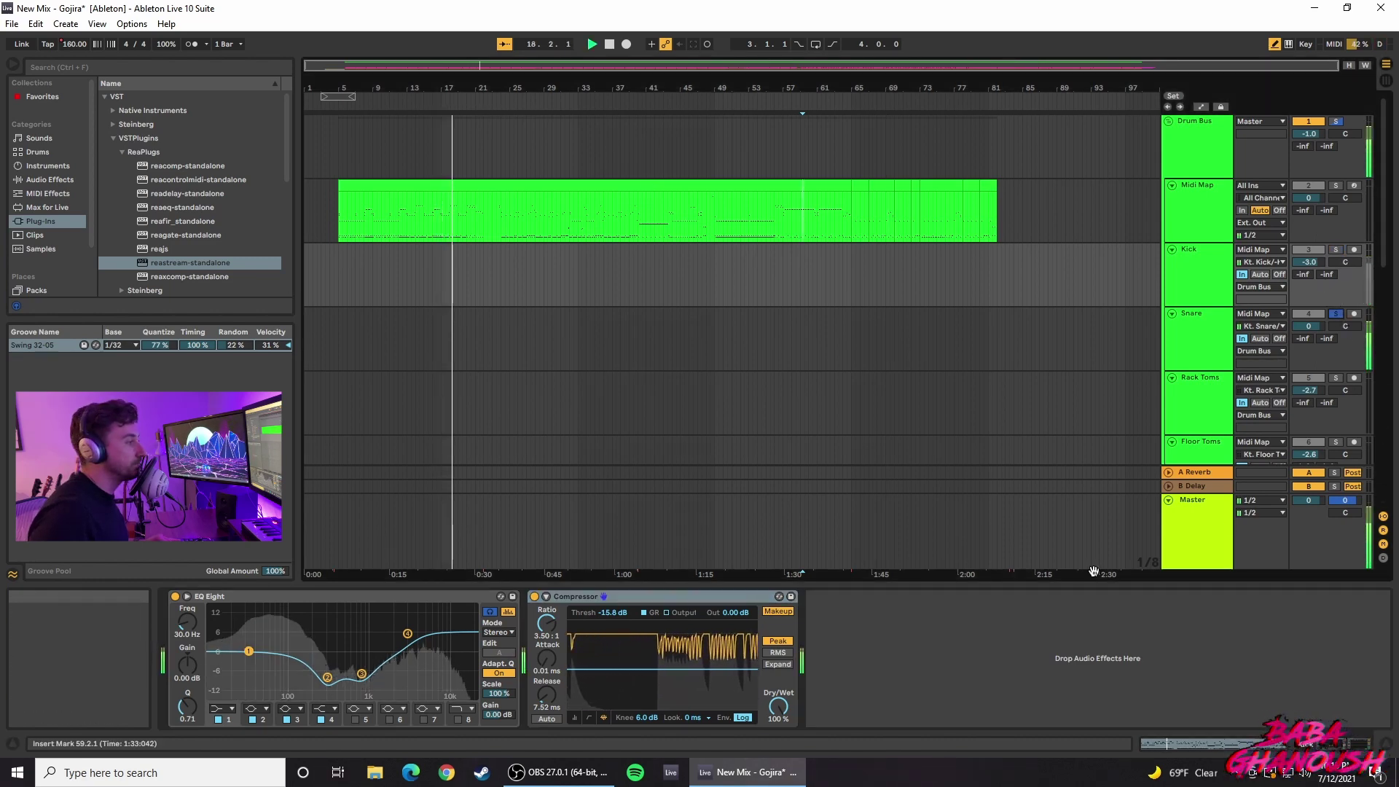
{"action": "left_click", "coordinate": [1199, 339]}
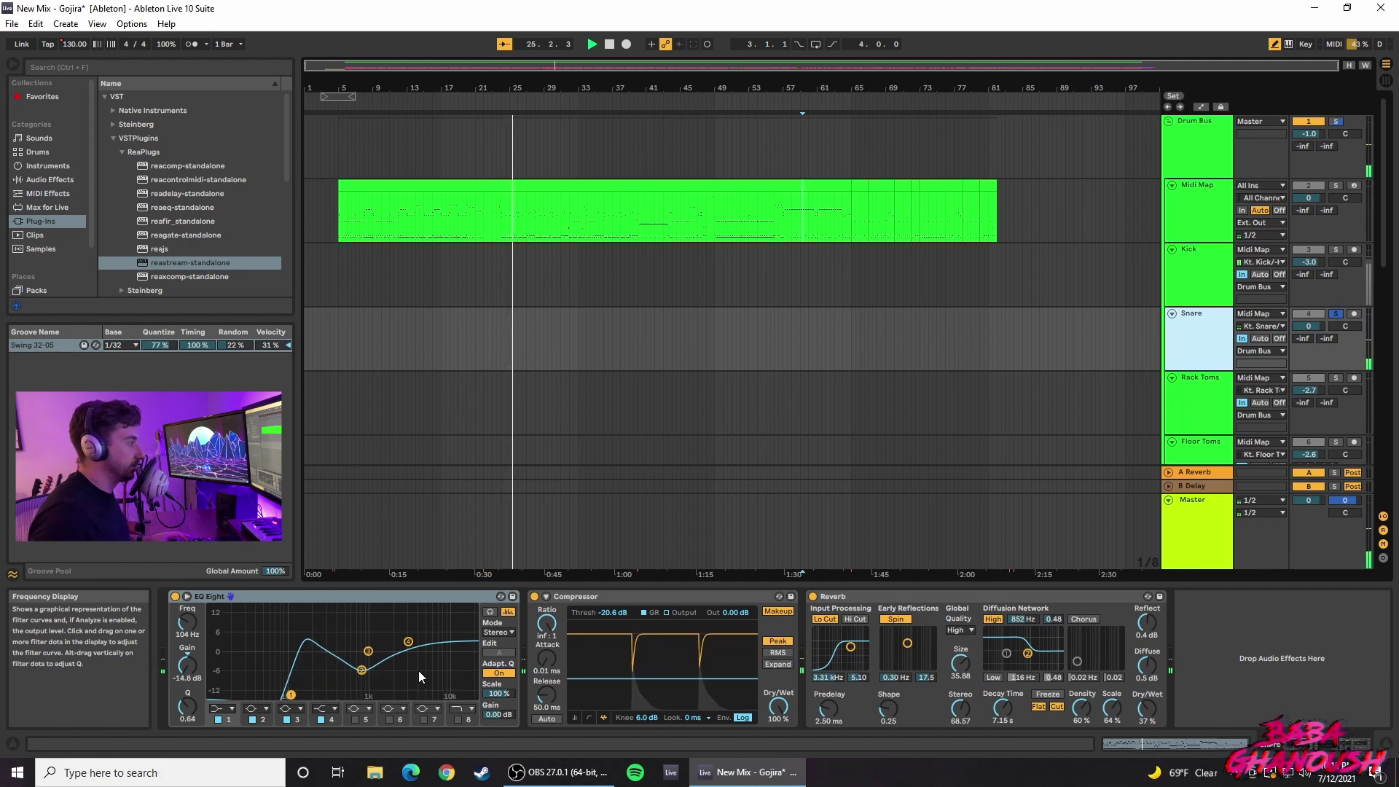
Step: Examine the Snare's EQ Eight bands, compare its sound with the EQ bypassed and active, and select its Compressor
{"action": "left_click", "coordinate": [282, 682]}
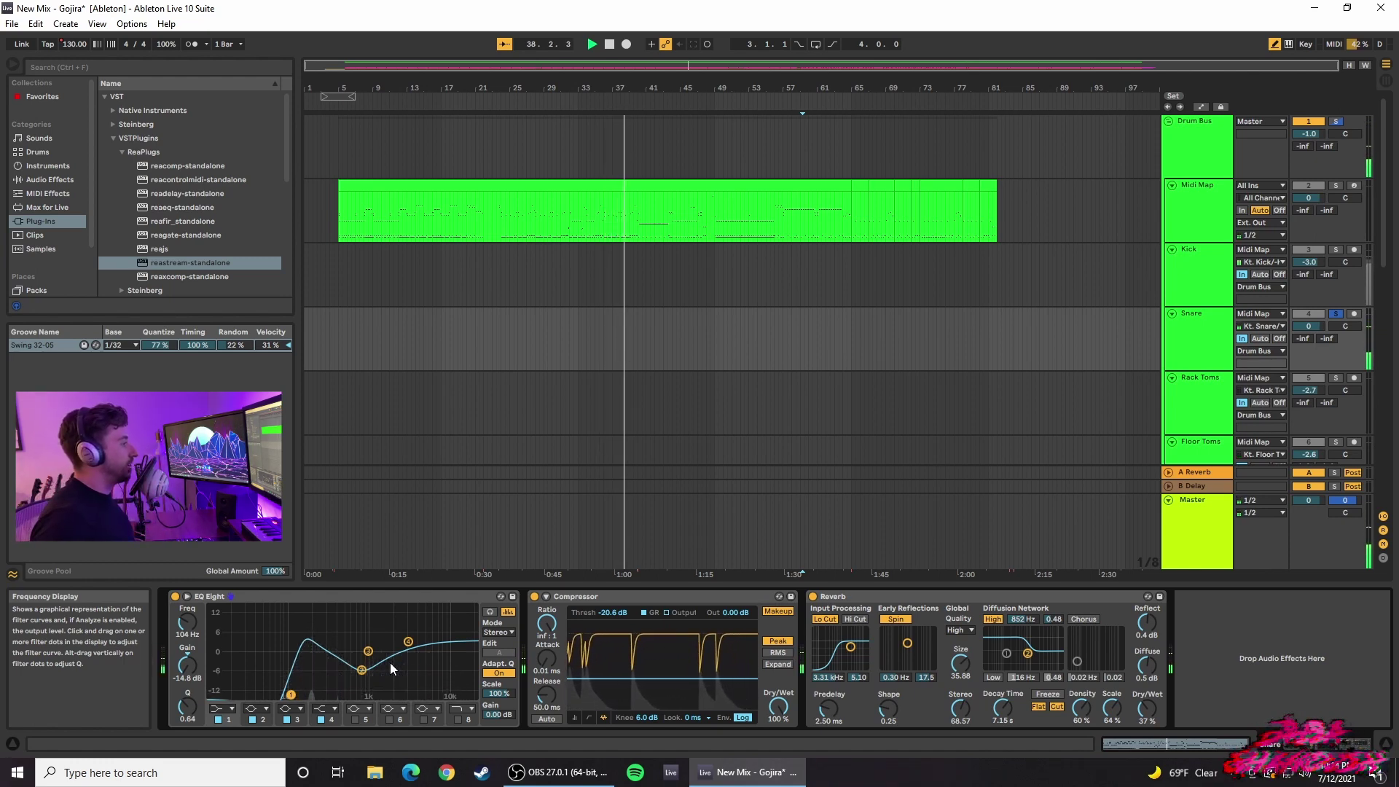
{"action": "left_click", "coordinate": [362, 670]}
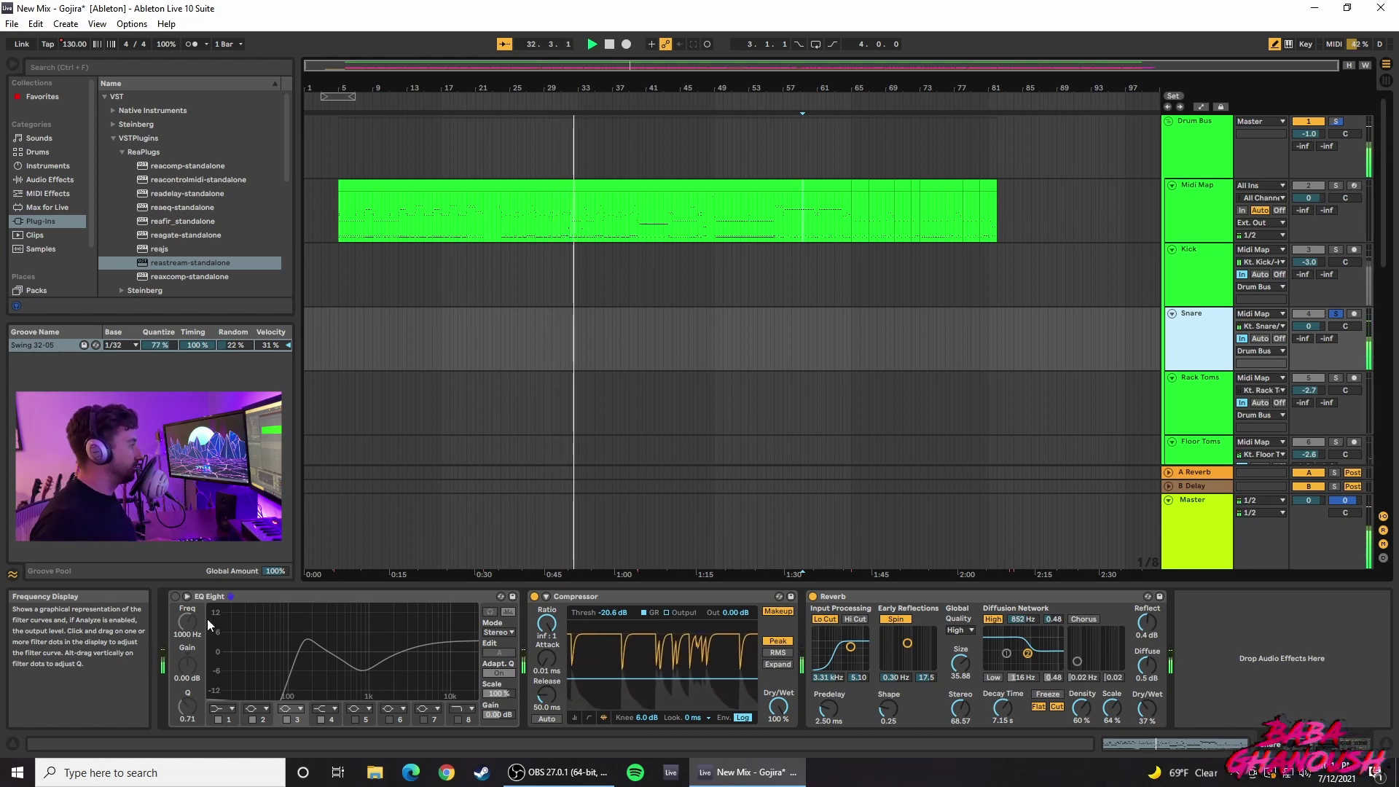
{"action": "left_click", "coordinate": [175, 596]}
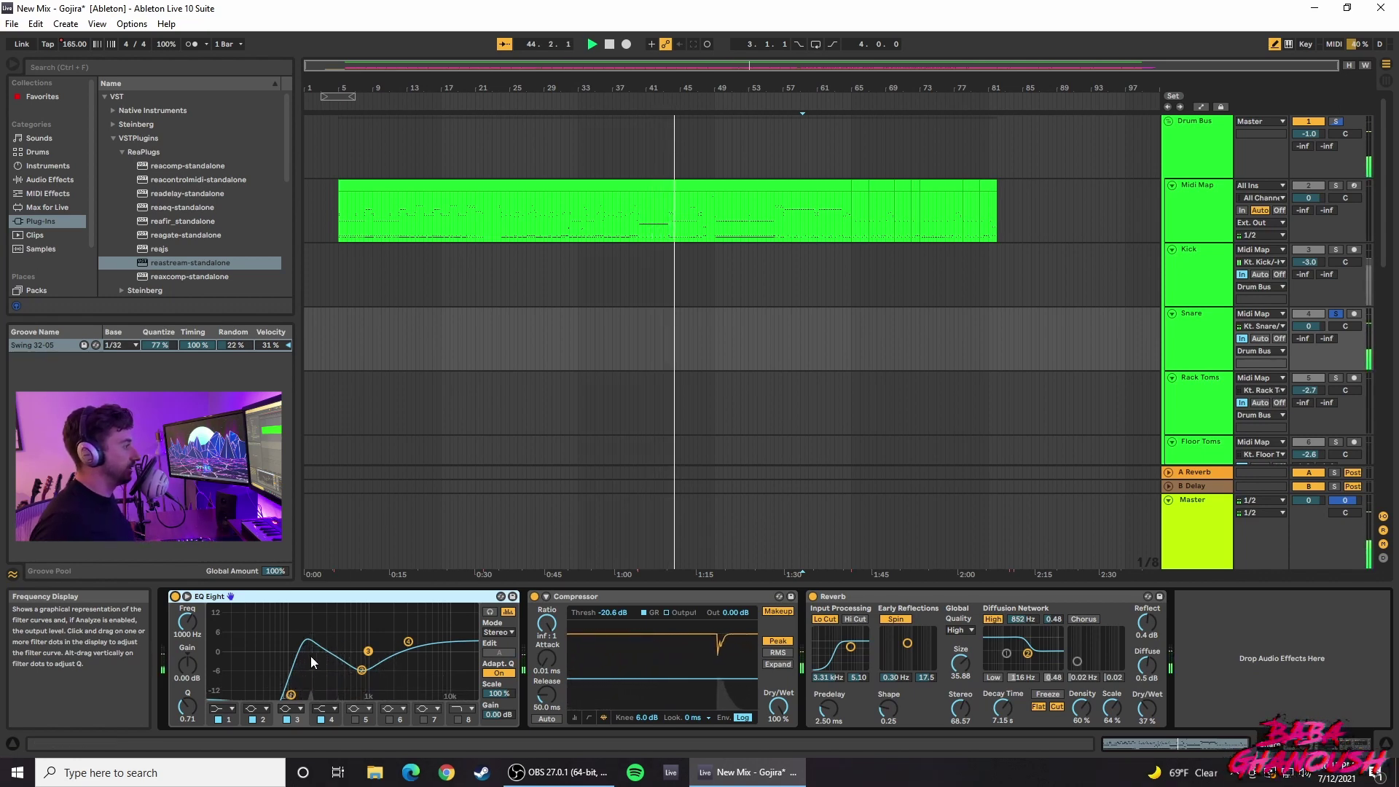
{"action": "left_click", "coordinate": [409, 643]}
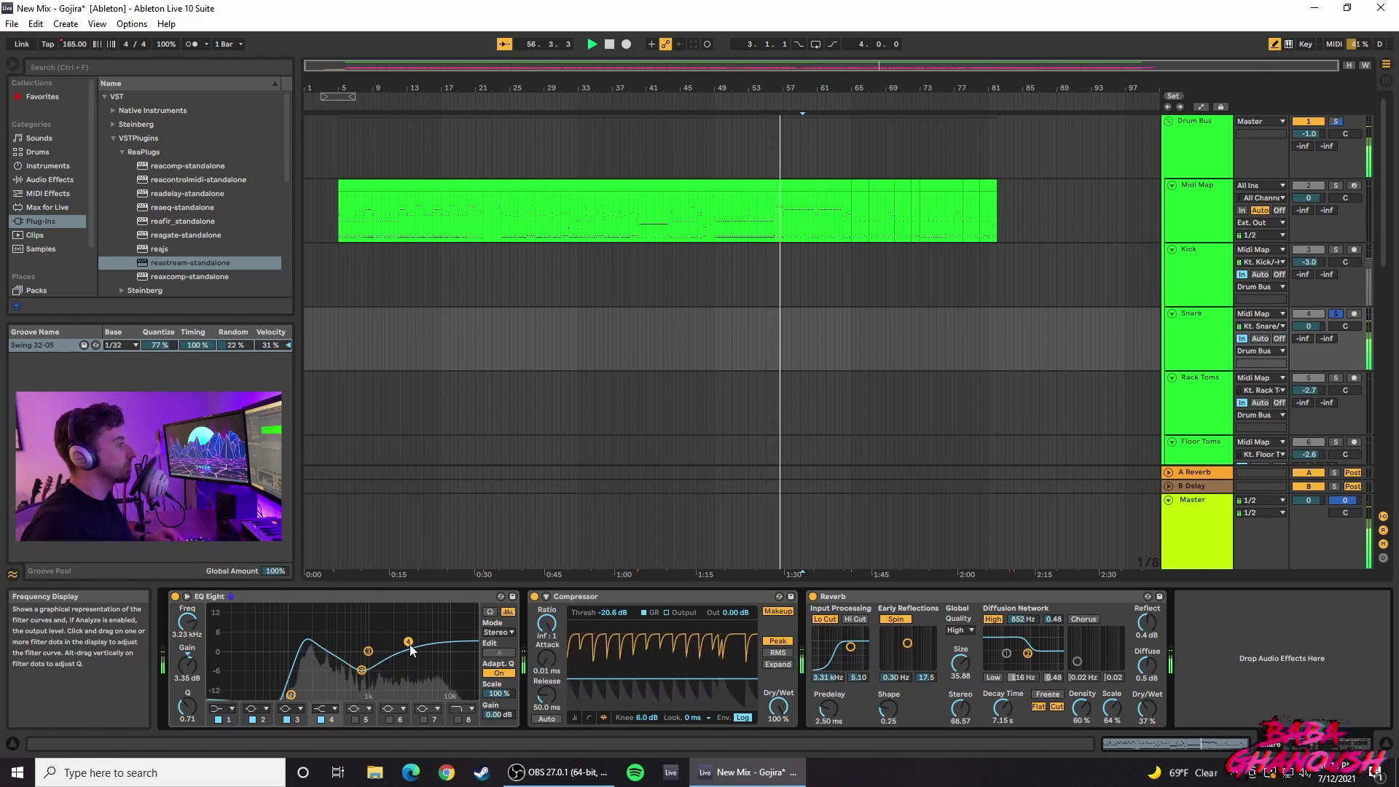
{"action": "left_click", "coordinate": [687, 594]}
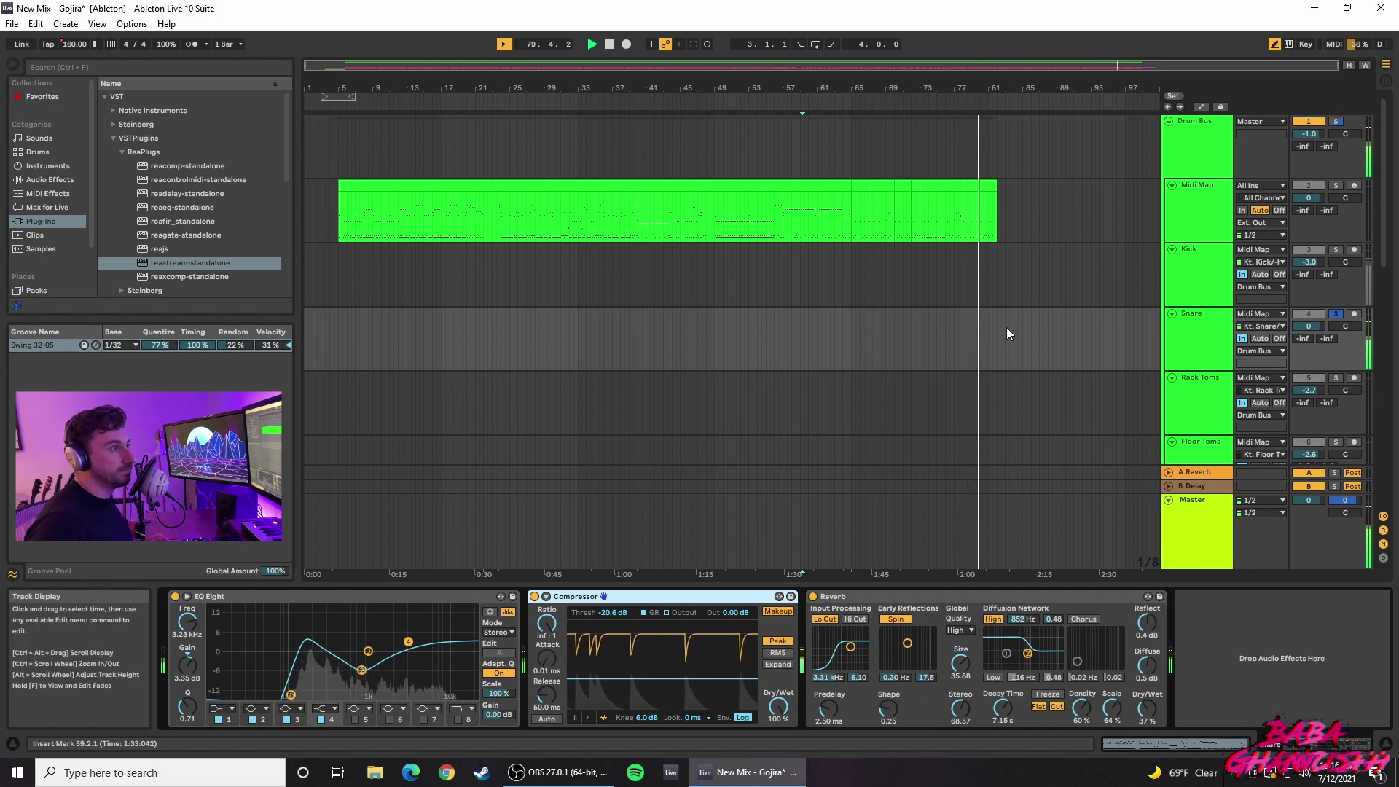
Step: Show the Rack Toms' devices, solo the track, and play from around bar 24
{"action": "left_click", "coordinate": [1211, 400]}
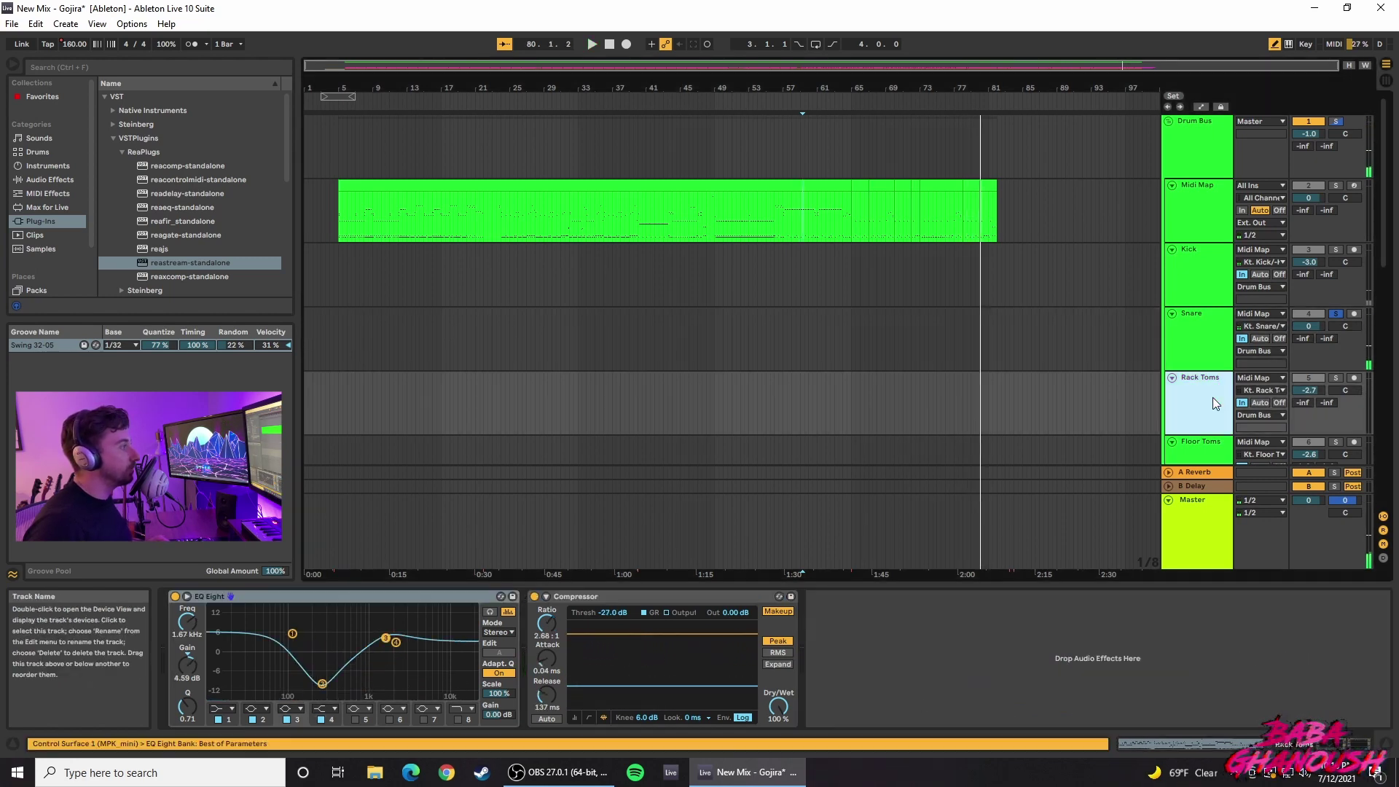
{"action": "left_click", "coordinate": [1338, 379]}
{"action": "left_click", "coordinate": [502, 100]}
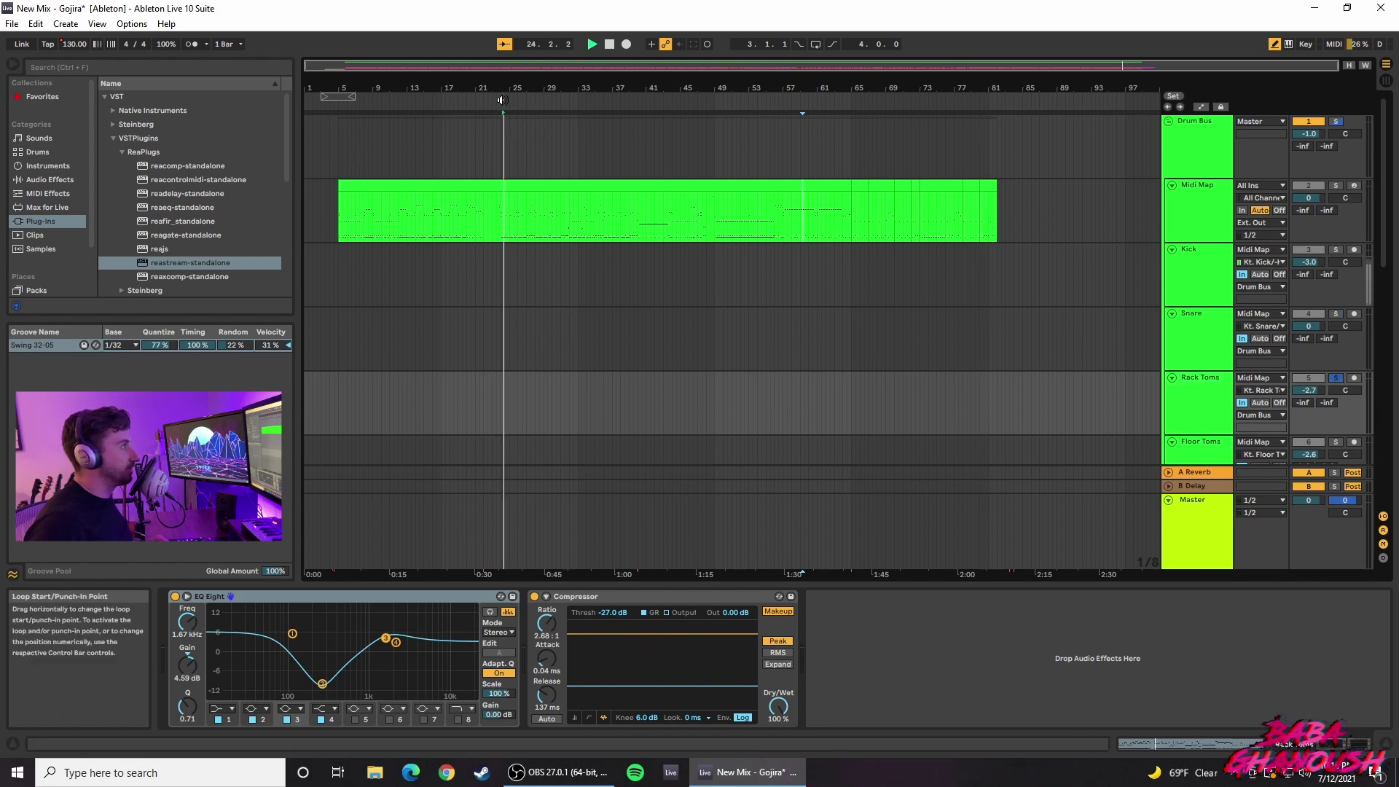
{"action": "key", "text": "space"}
Step: Play the soloed Rack Toms from several spots, including 28.2.3, 6.3.3 and 11.3.3, to locate tom hits
{"action": "left_click", "coordinate": [519, 133]}
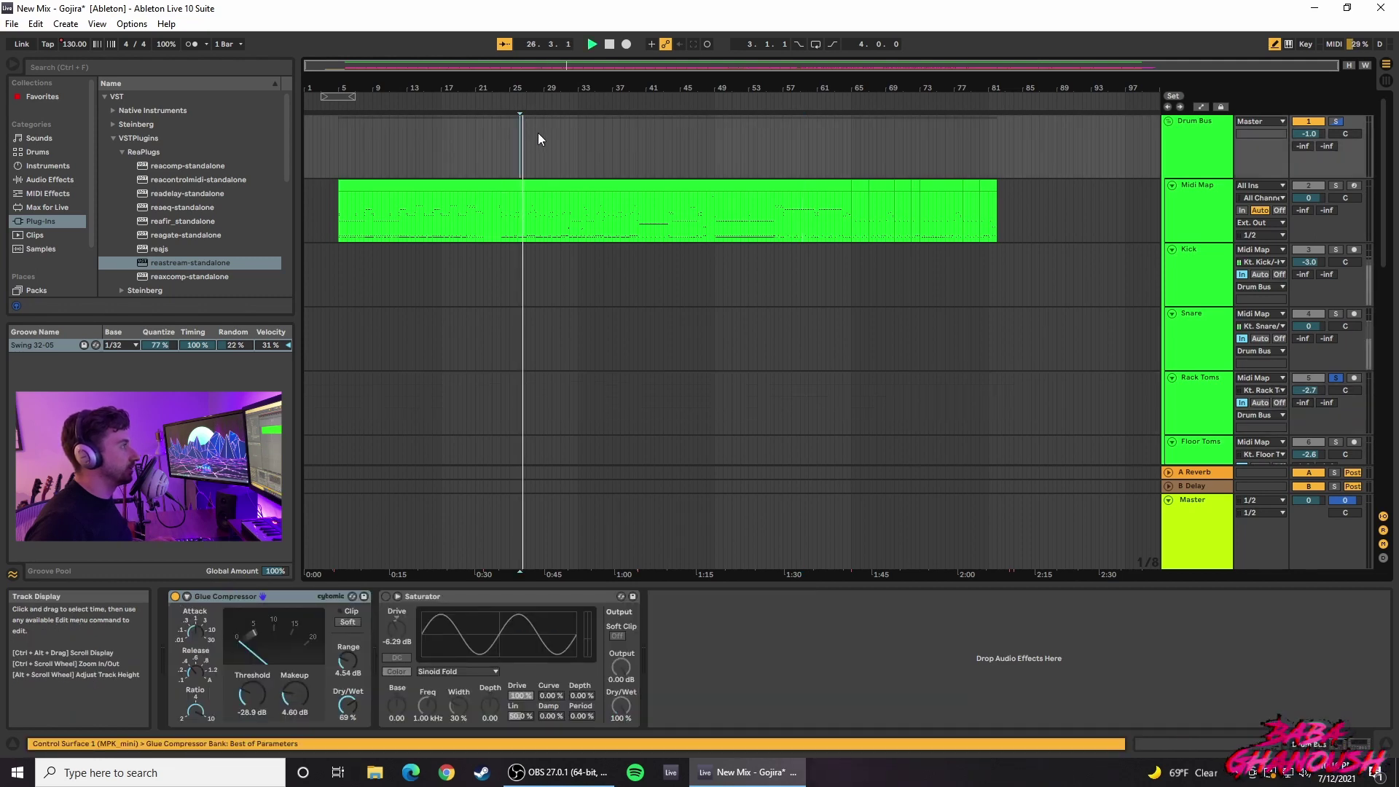
{"action": "left_click", "coordinate": [541, 125]}
{"action": "key", "text": "space"}
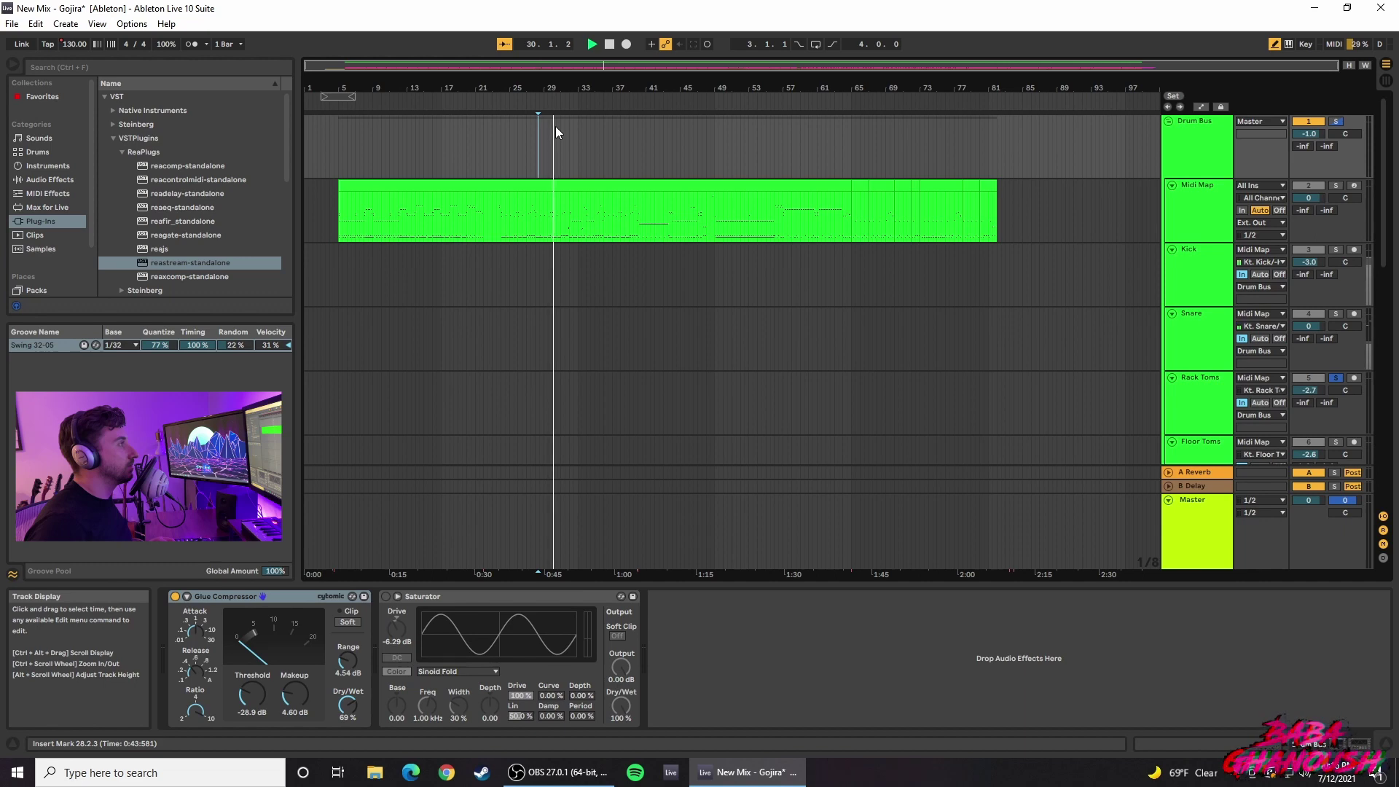
{"action": "left_click", "coordinate": [352, 134]}
{"action": "key", "text": "space"}
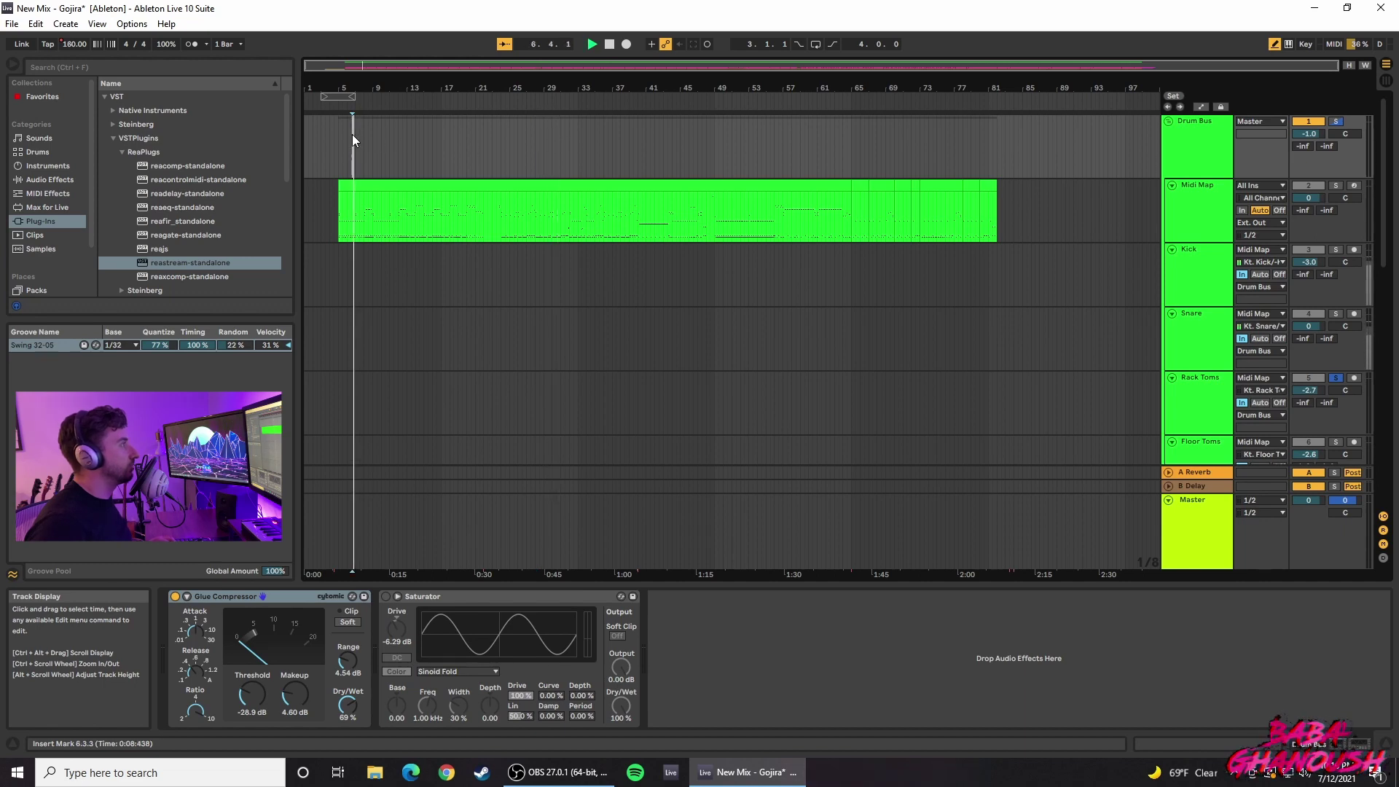
{"action": "left_click", "coordinate": [395, 131]}
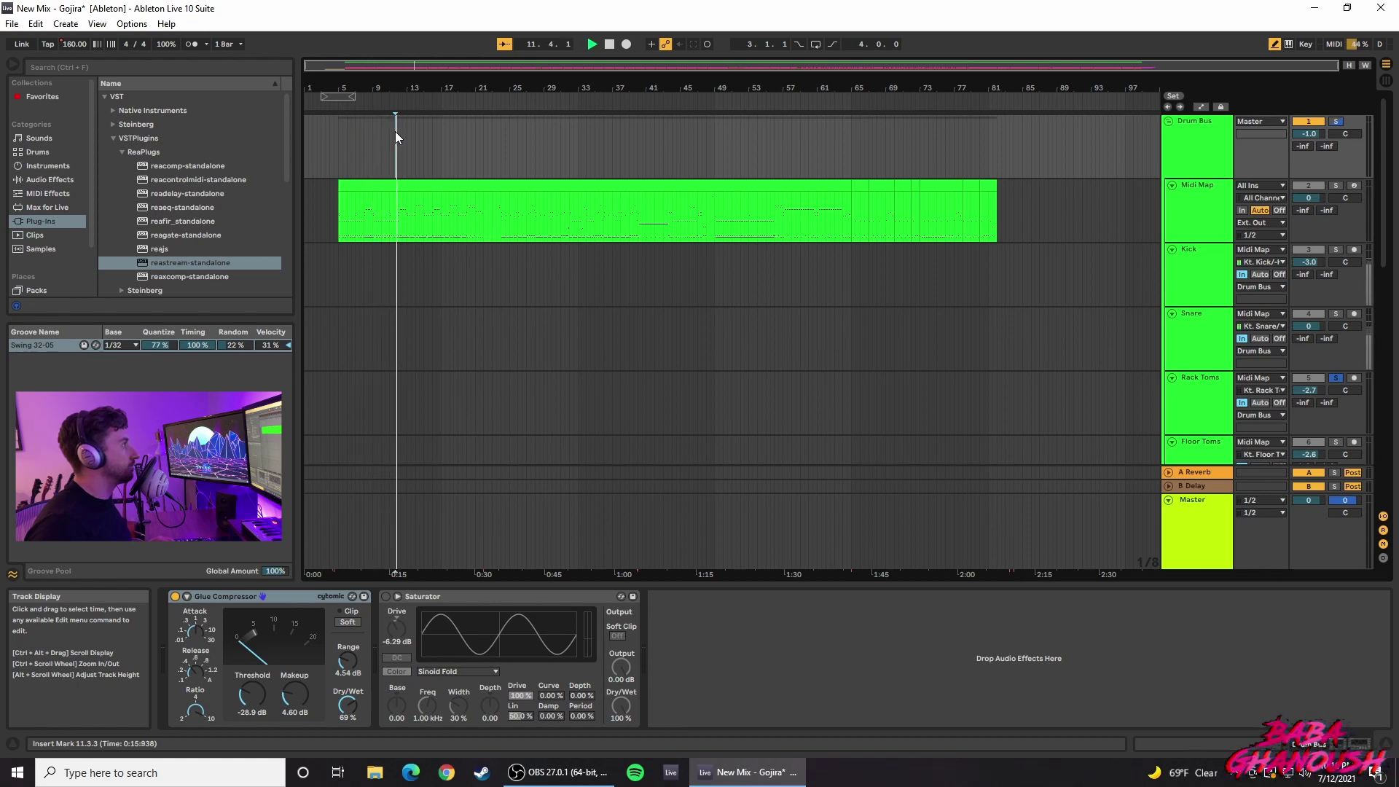
Step: Open the long Midi Map clip in the note editor, fold it to the used notes, and play from 21.3.1
{"action": "double_click", "coordinate": [669, 197]}
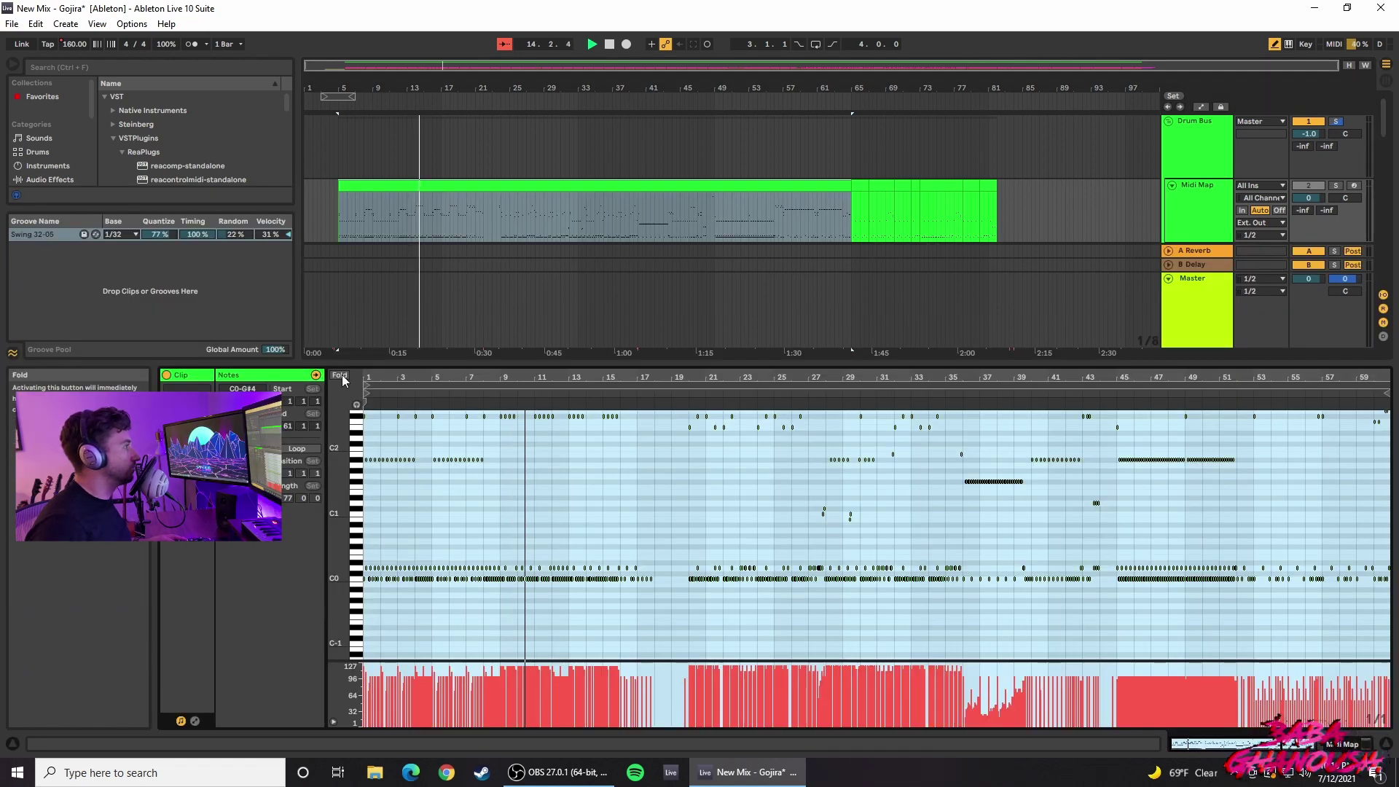
{"action": "key", "text": "f"}
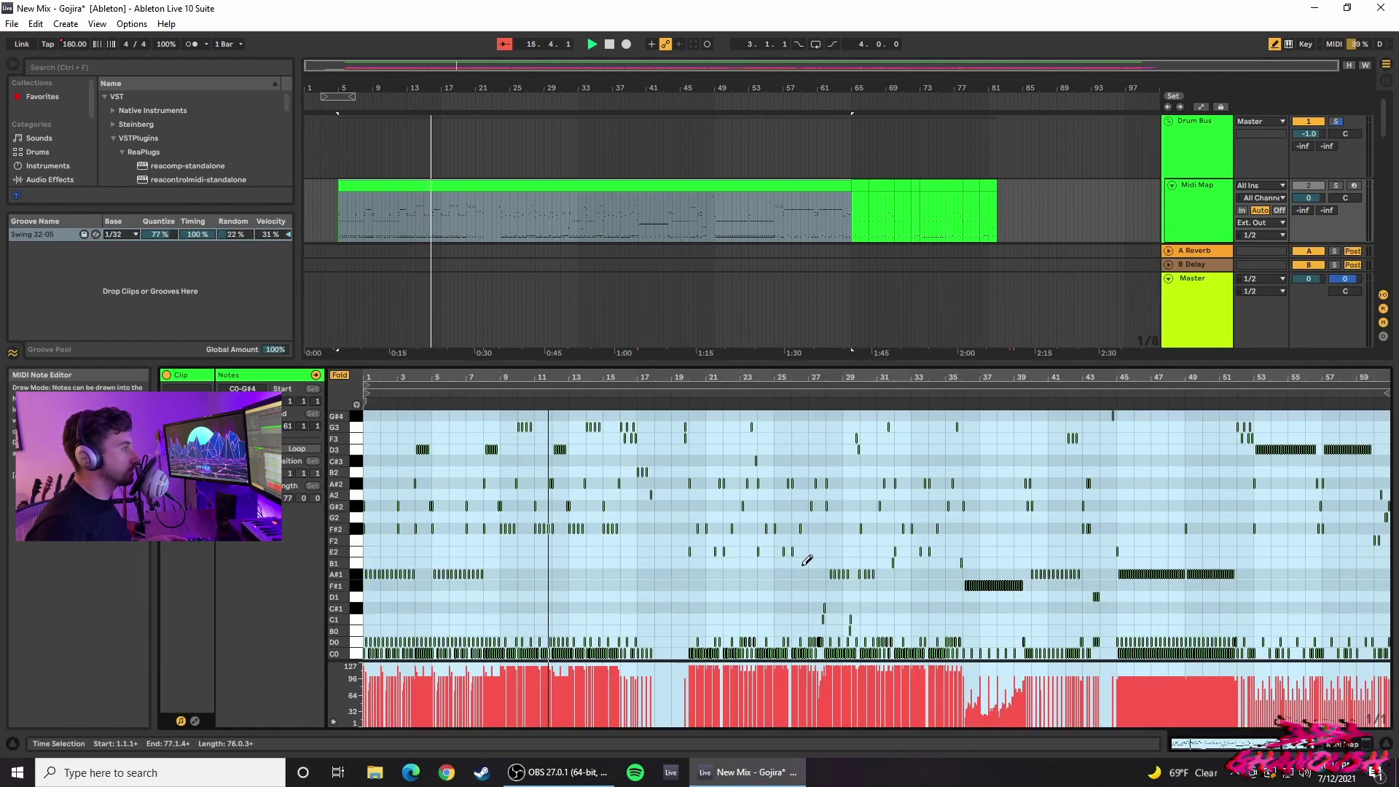
{"action": "left_click", "coordinate": [468, 224]}
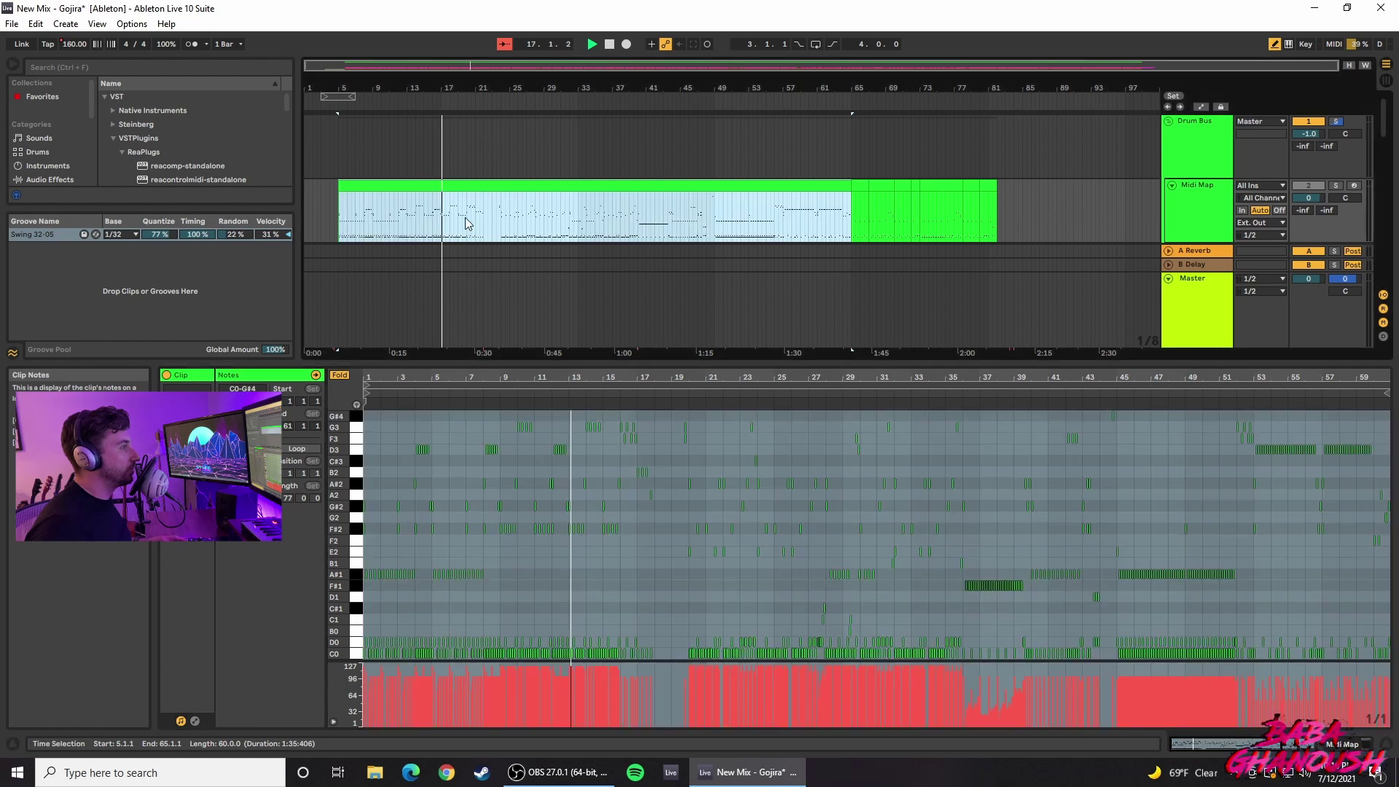
{"action": "left_click", "coordinate": [480, 224]}
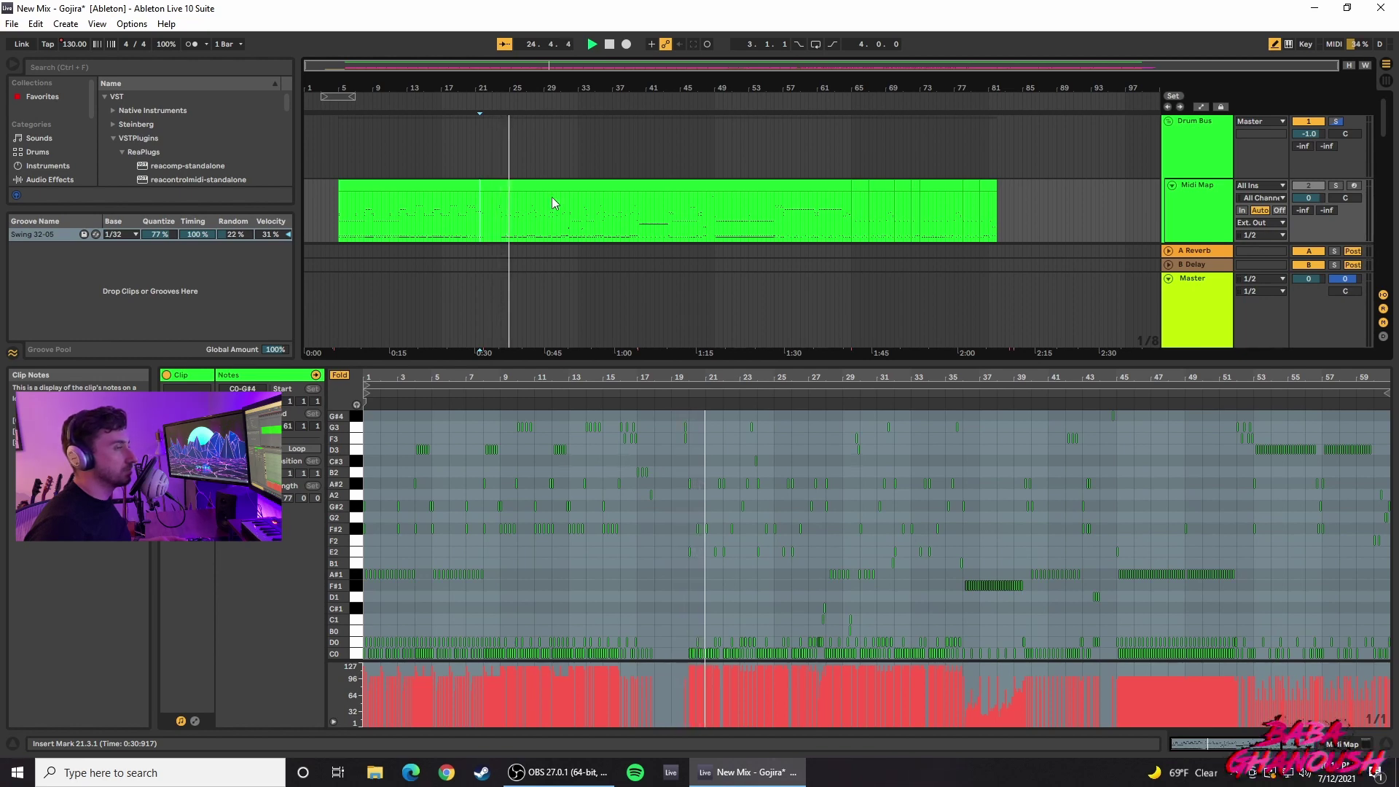
Step: Look closely at the Midi Map clip around bars 26 to 45 and place the insert marker at 33.2.1
{"action": "scroll", "coordinate": [1170, 195], "scroll_direction": "down", "scroll_amount": 2}
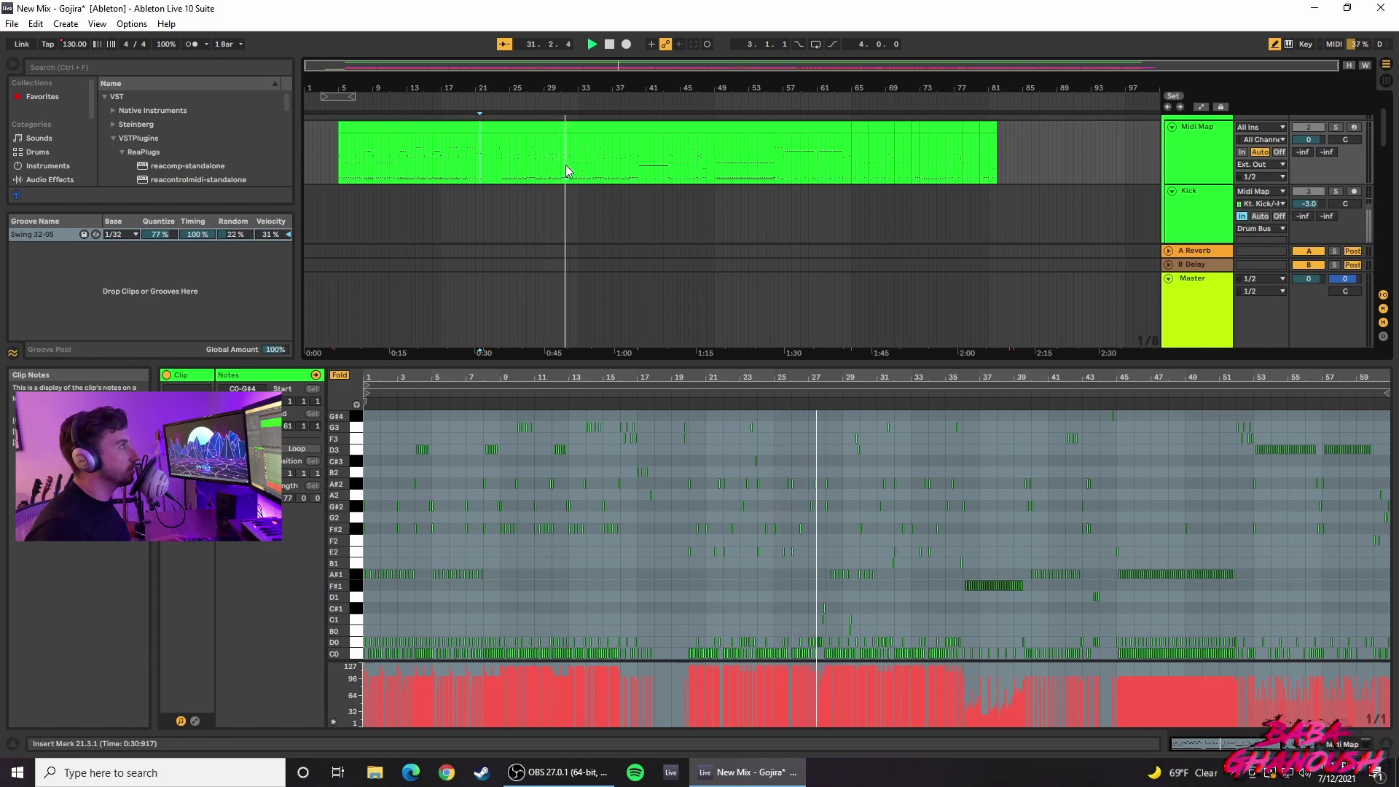
{"action": "scroll", "coordinate": [567, 169], "scroll_direction": "up", "scroll_amount": 4}
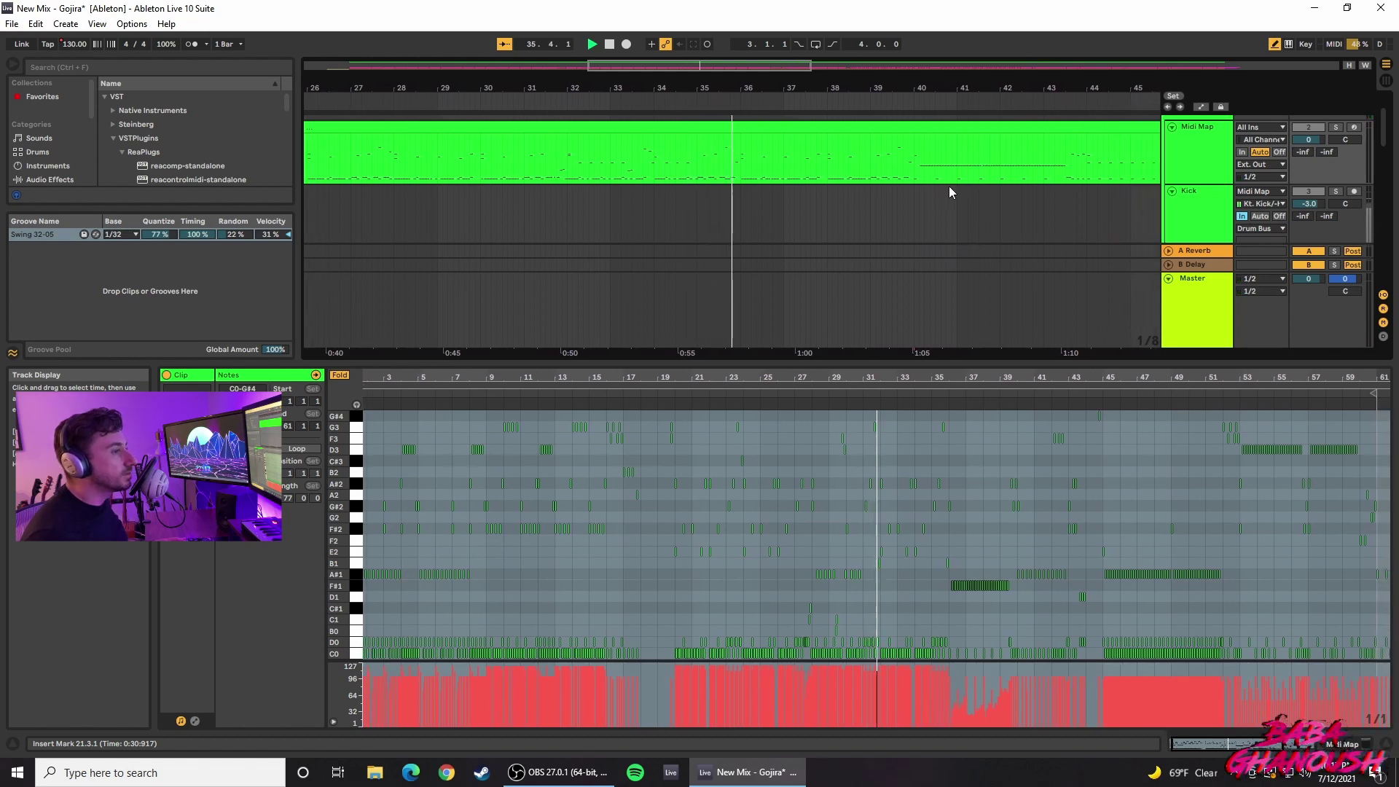
{"action": "left_click", "coordinate": [589, 174]}
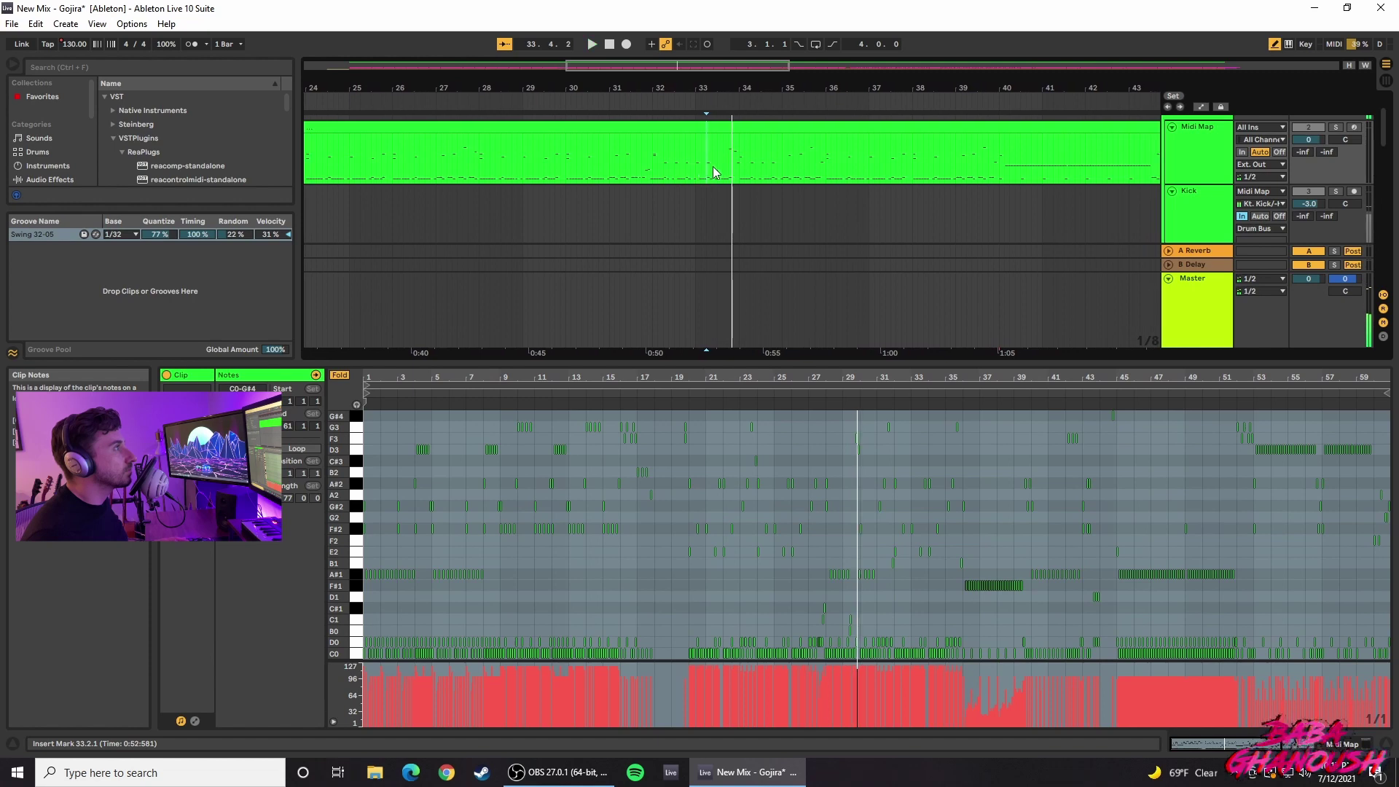
Step: Loop the Midi Map passage from 33.2.1 to 34.1.1 and start playback
{"action": "left_click_drag", "start_coordinate": [708, 172], "coordinate": [740, 175]}
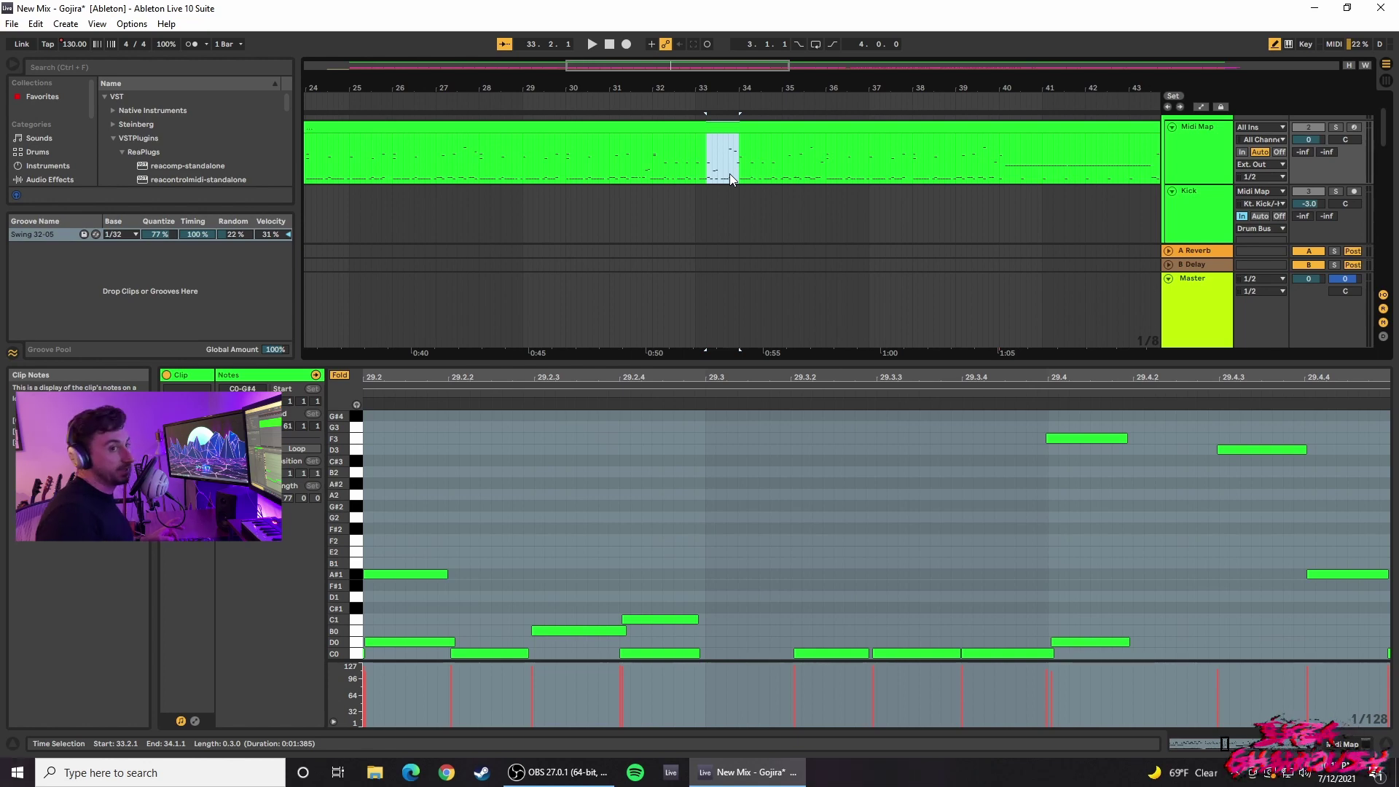
{"action": "key", "text": "ctrl+l"}
{"action": "key", "text": "space"}
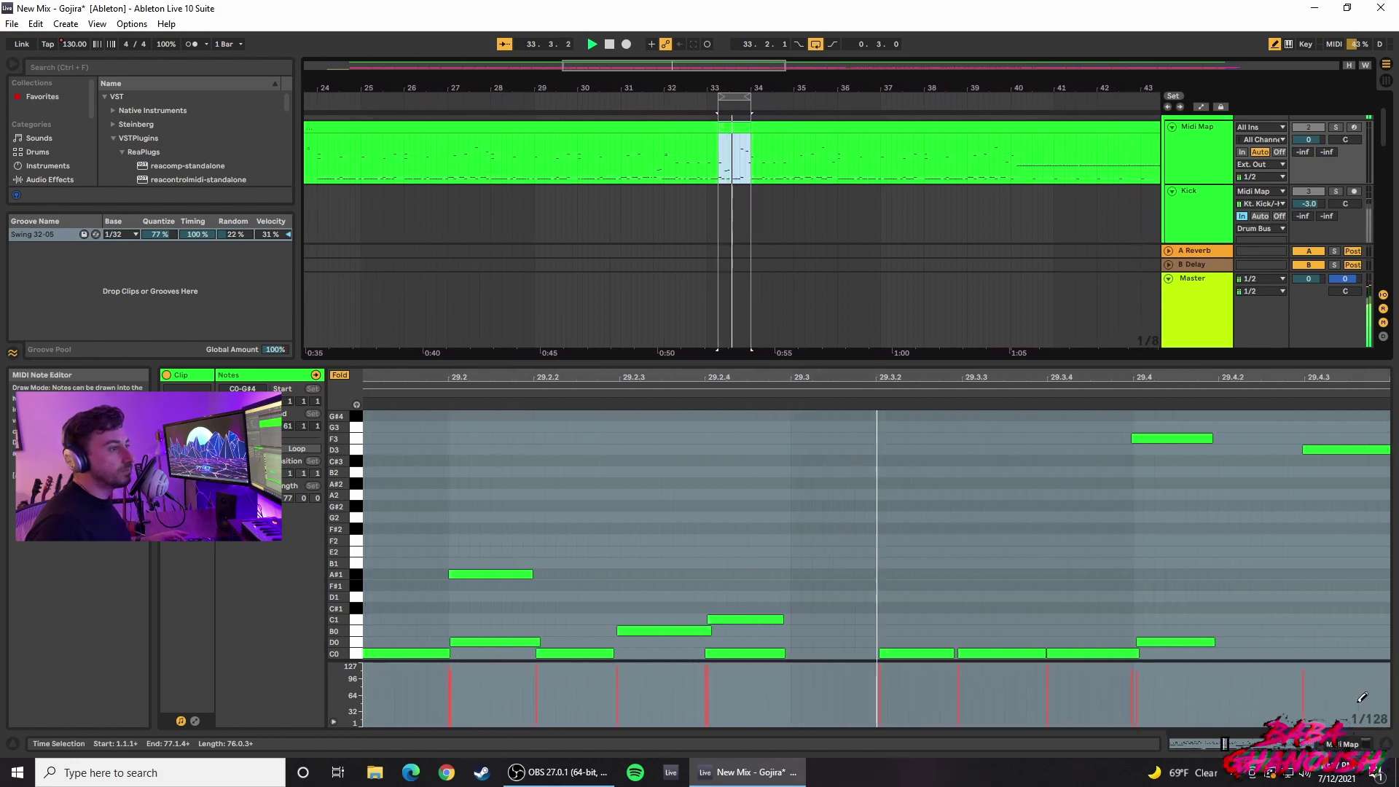
Step: Show the Rack Toms' devices and examine the EQ Eight curve and the Compressor while the loop plays
{"action": "key", "text": "shift+Tab"}
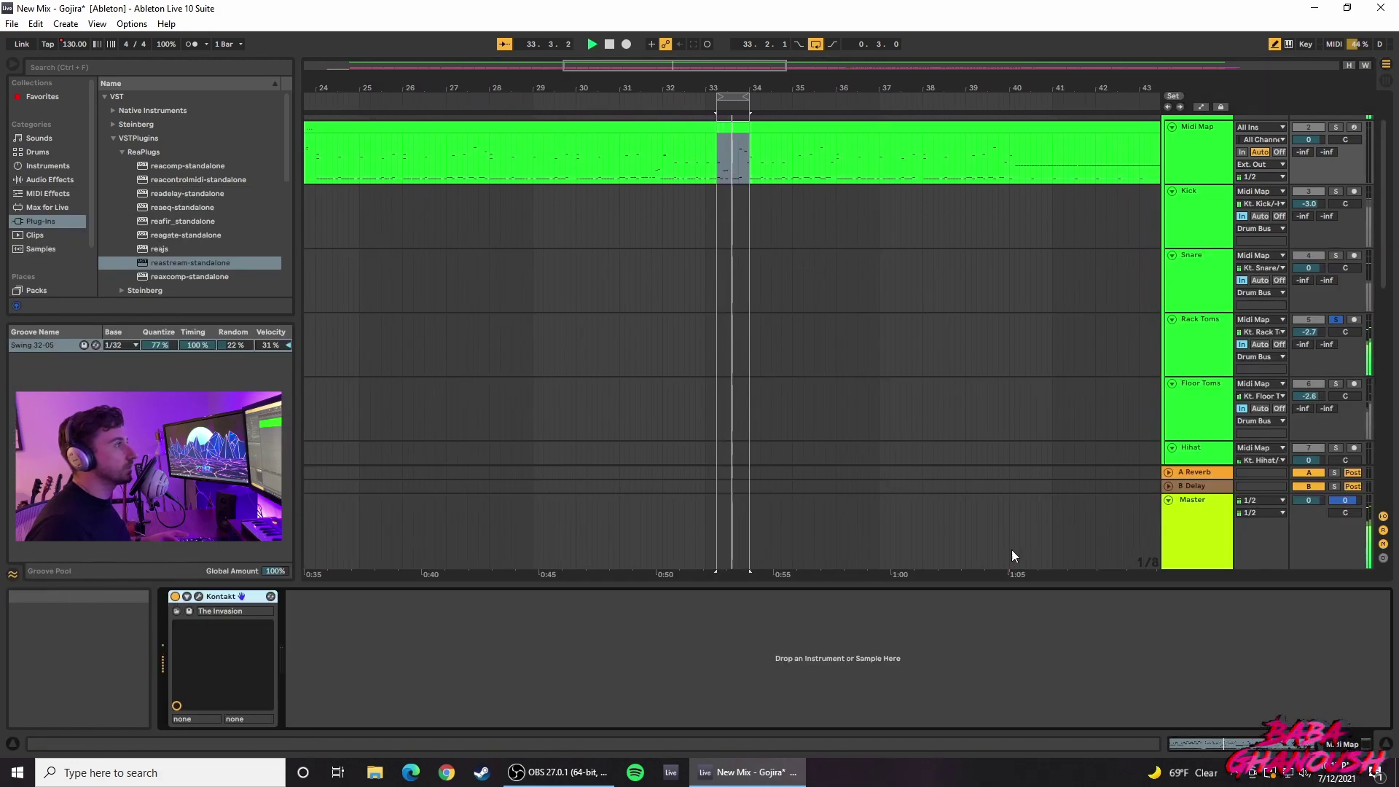
{"action": "left_click", "coordinate": [1140, 370]}
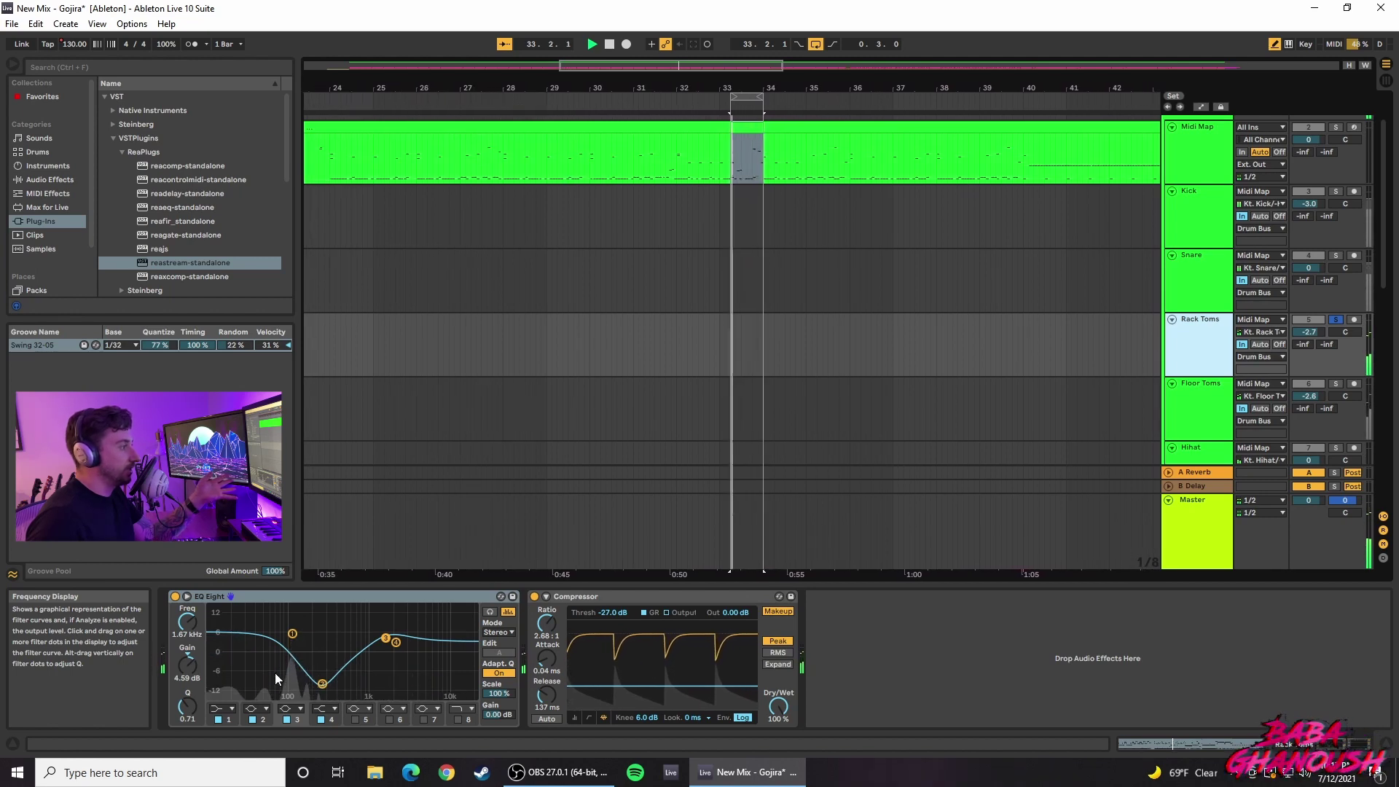
{"action": "left_click", "coordinate": [722, 606]}
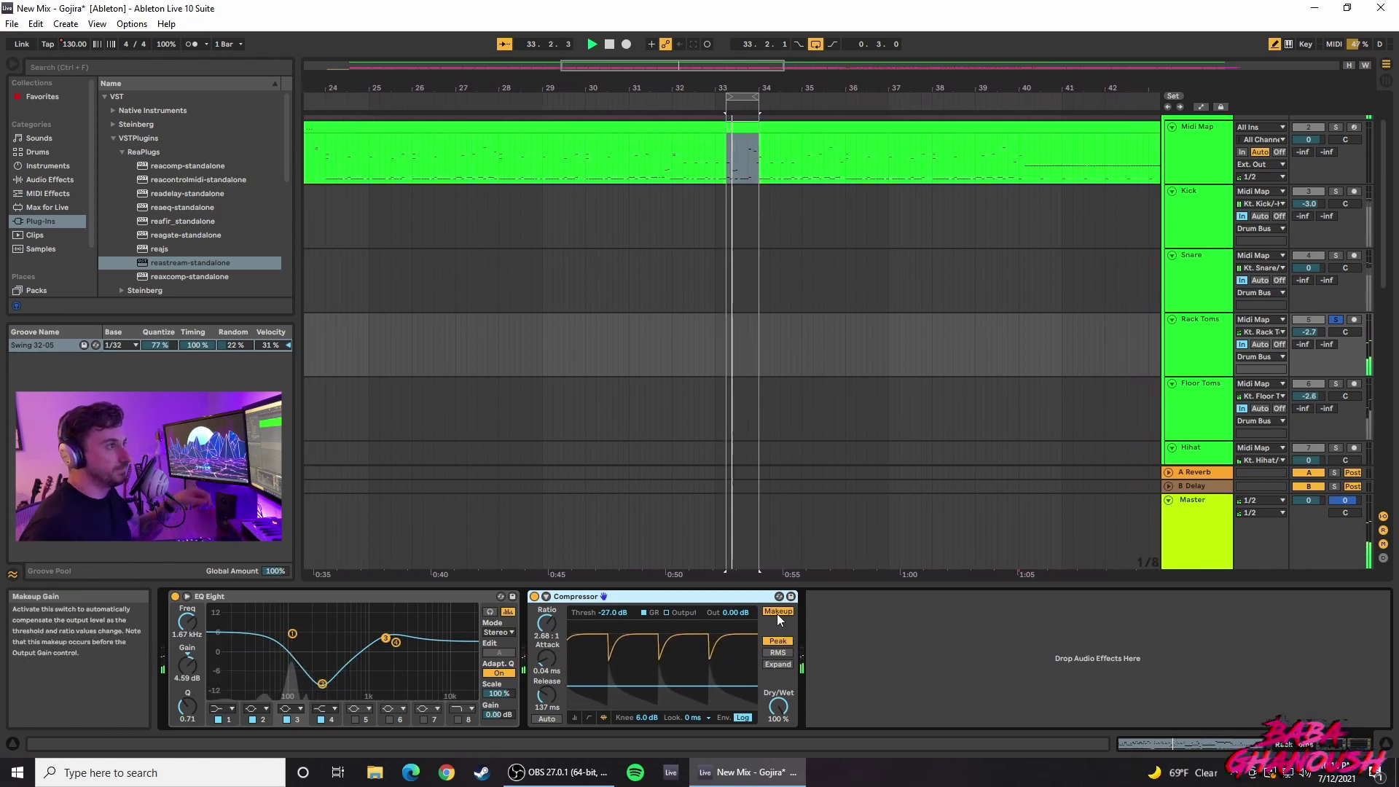
Step: Solo the Floor Toms, play the loop, and examine band 1 of their EQ Eight and their Compressor
{"action": "left_click", "coordinate": [1207, 366]}
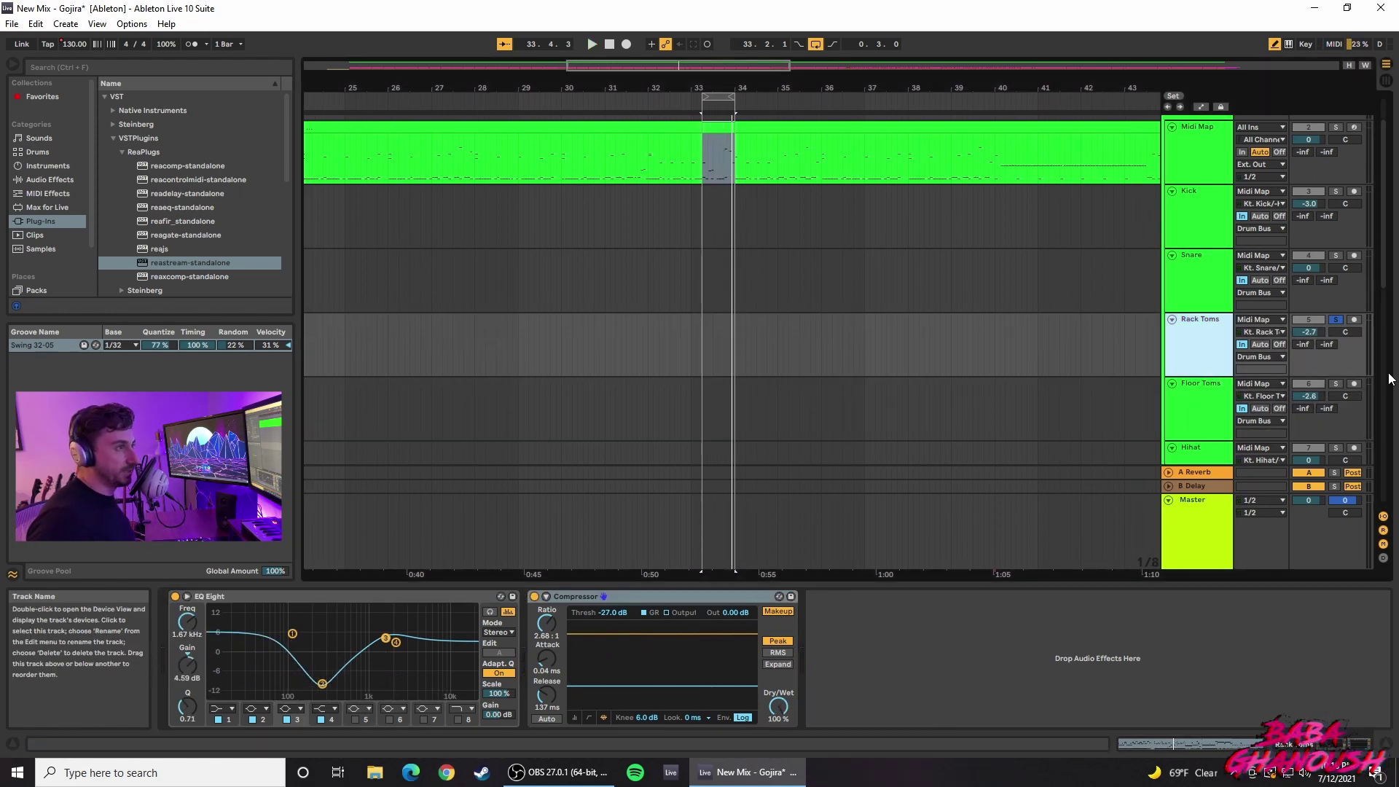
{"action": "left_click", "coordinate": [1222, 410]}
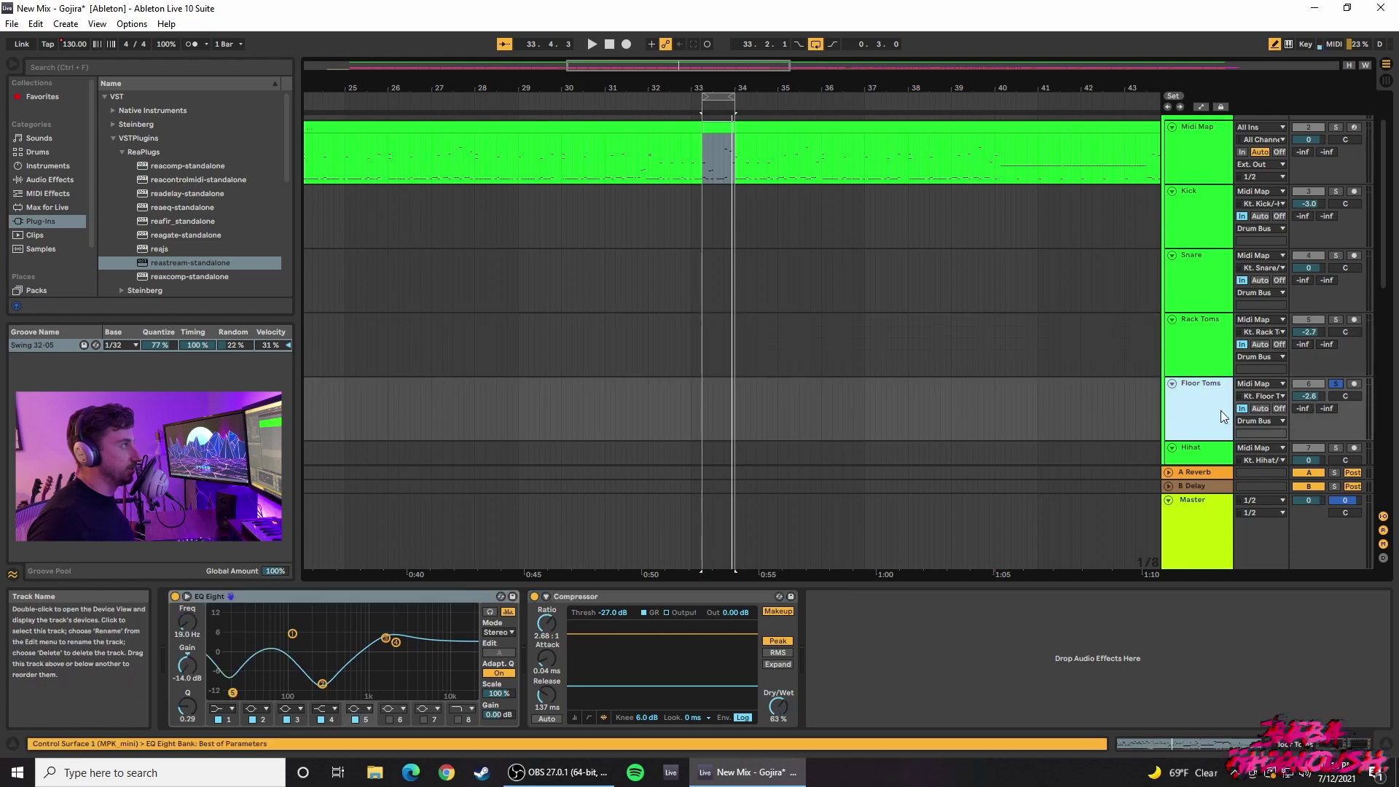
{"action": "key", "text": "space"}
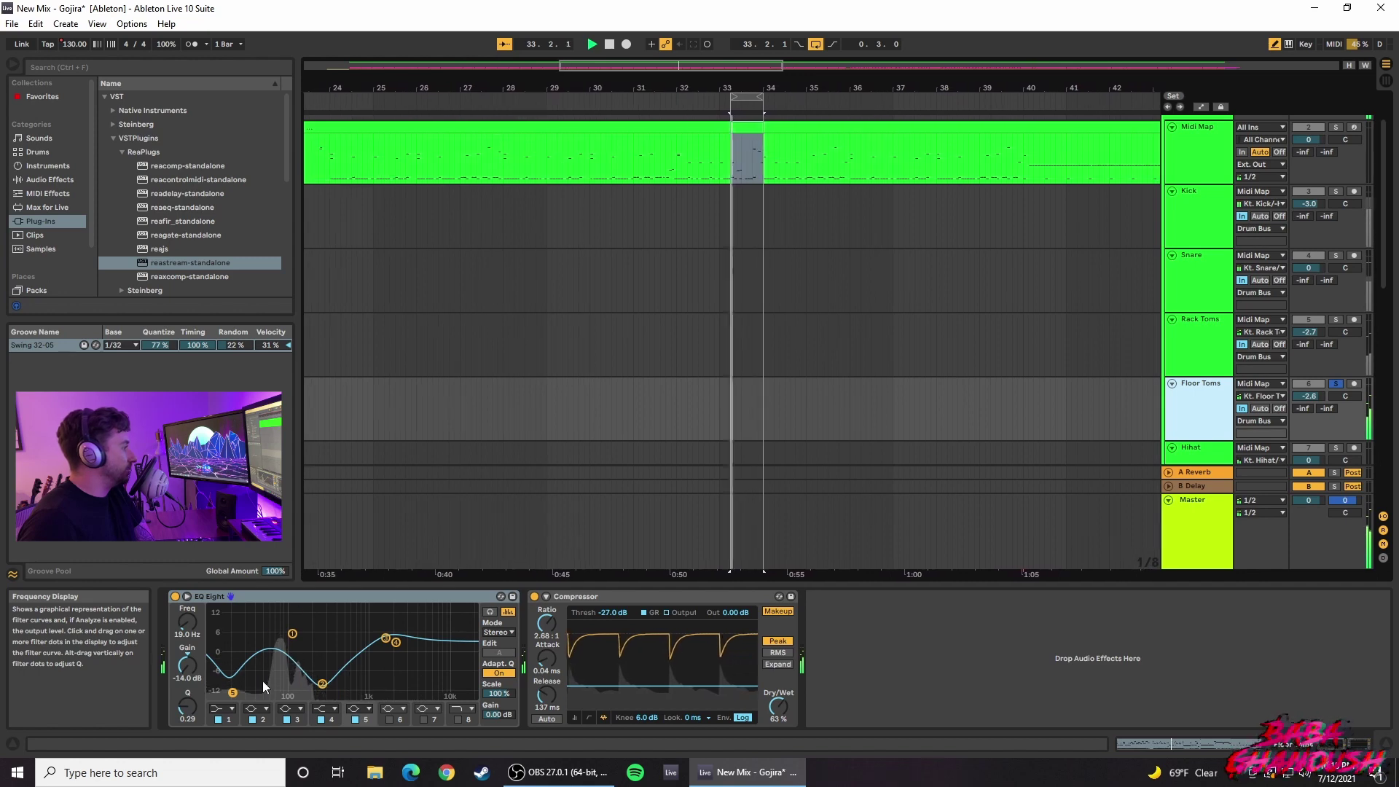
{"action": "left_click", "coordinate": [290, 633]}
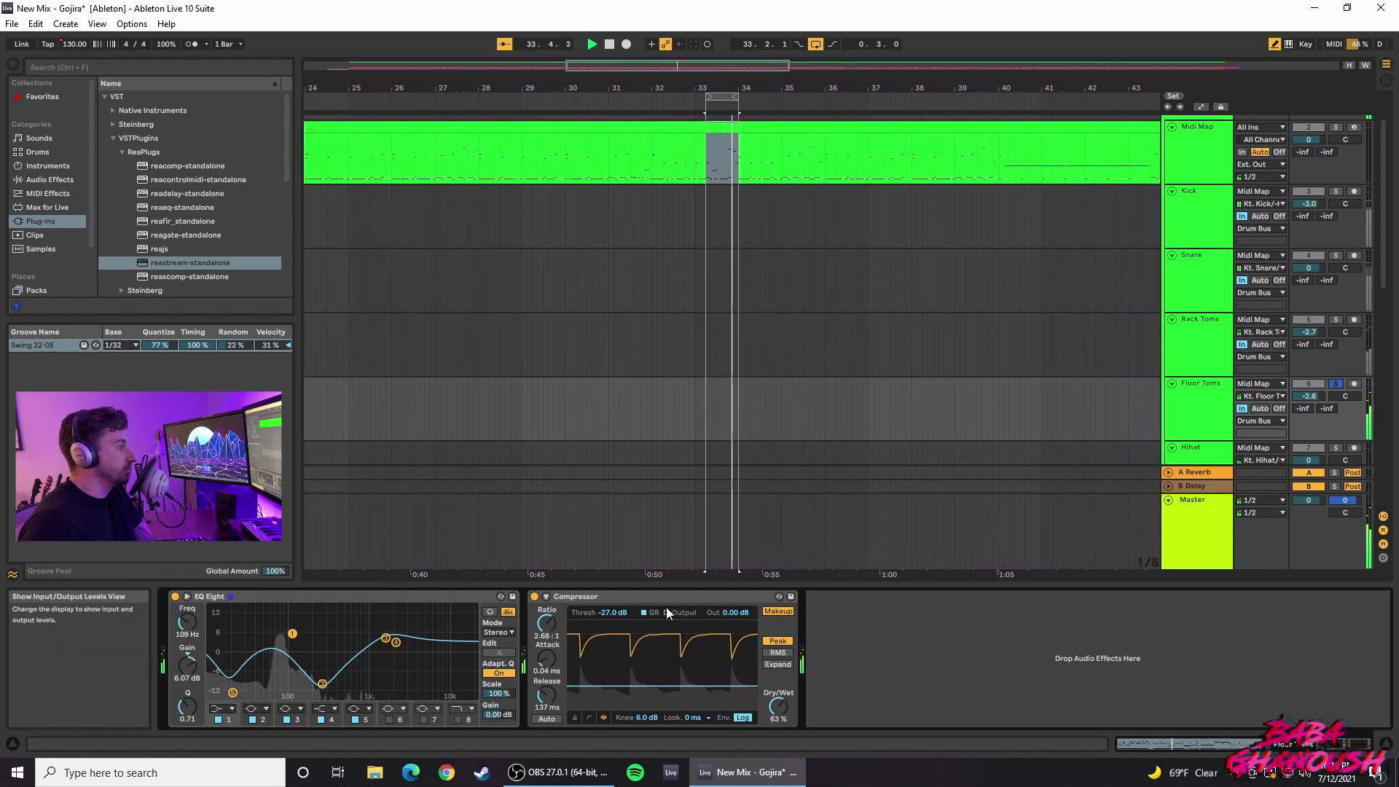
{"action": "left_click", "coordinate": [724, 668]}
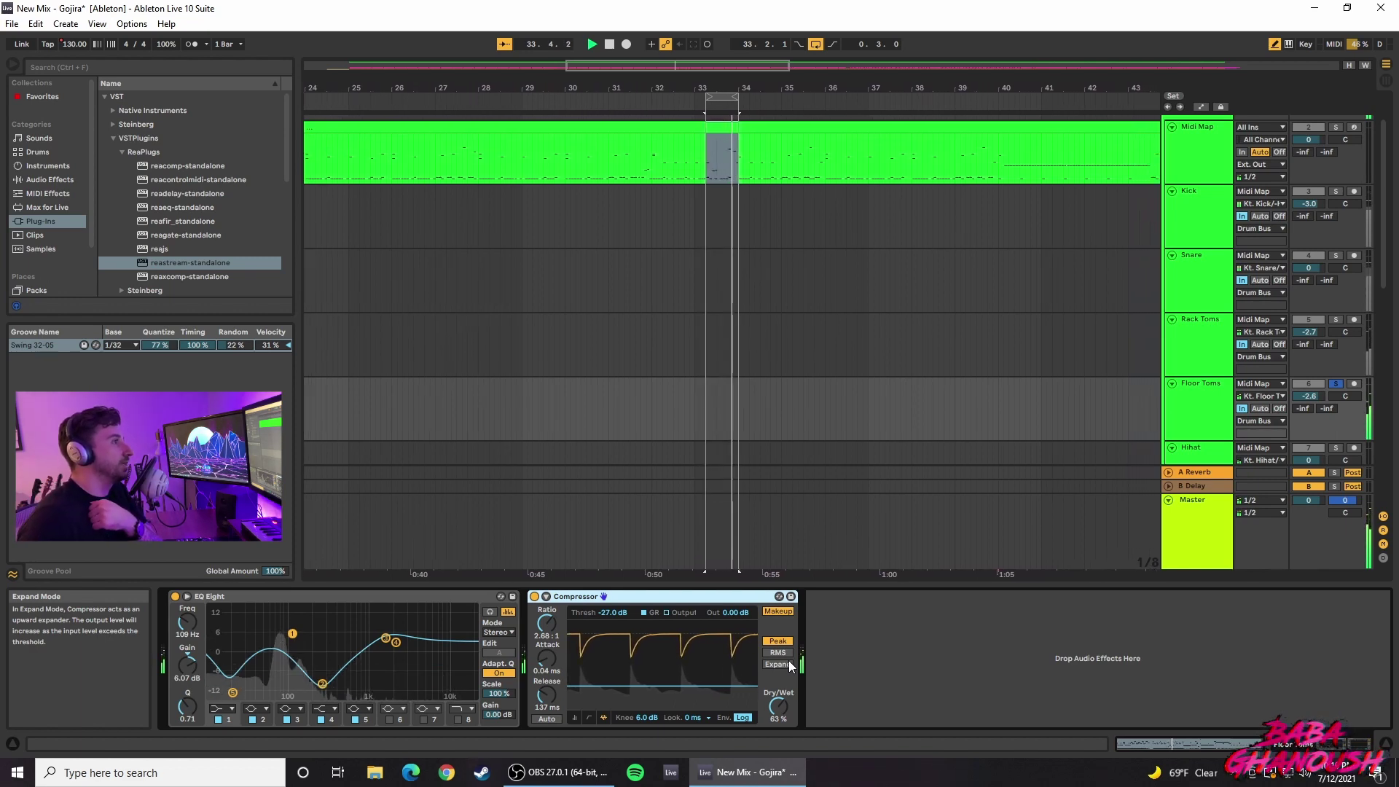
Step: Solo the Hihat track, play it from 49.2.1, and examine its Hat EQ 1 device
{"action": "scroll", "coordinate": [1131, 351], "scroll_direction": "down", "scroll_amount": 3}
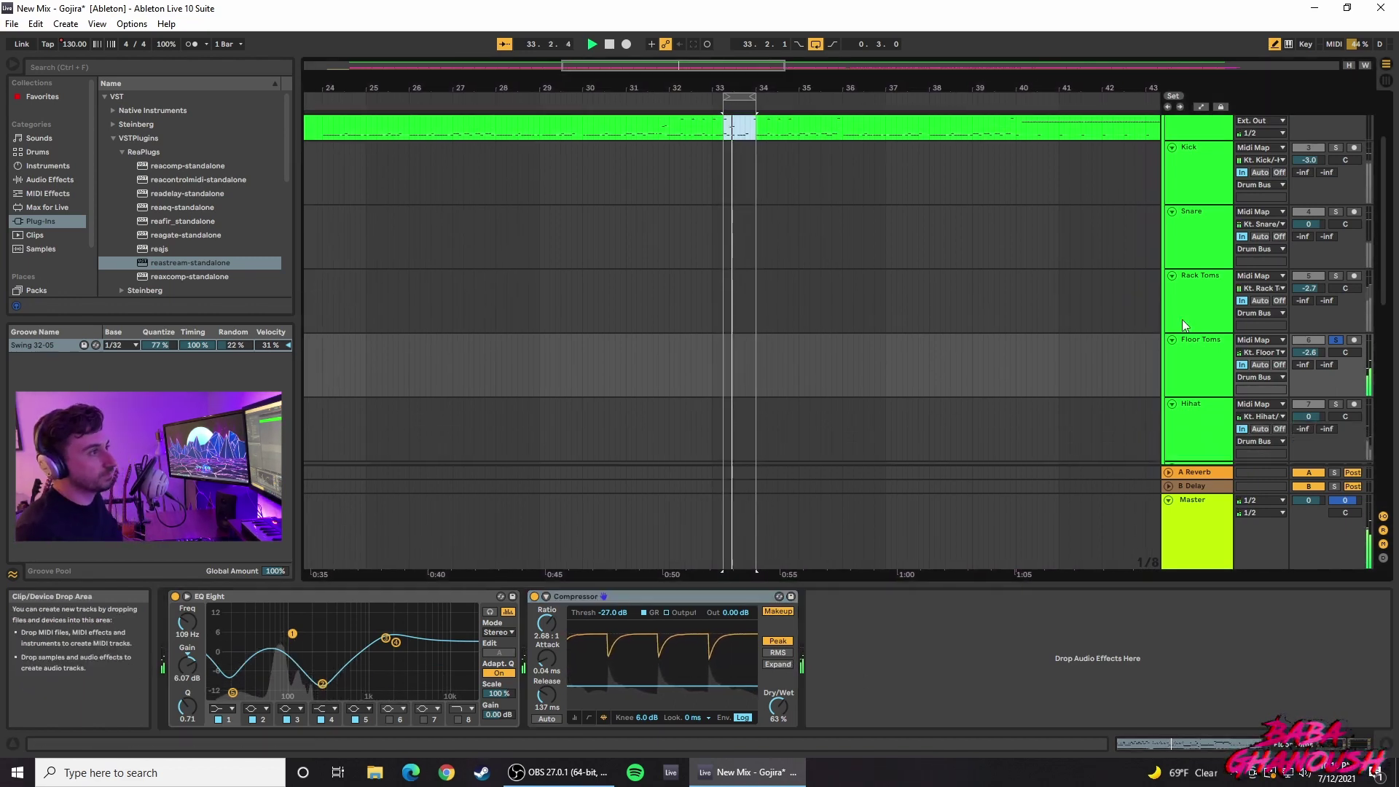
{"action": "left_click", "coordinate": [1174, 383]}
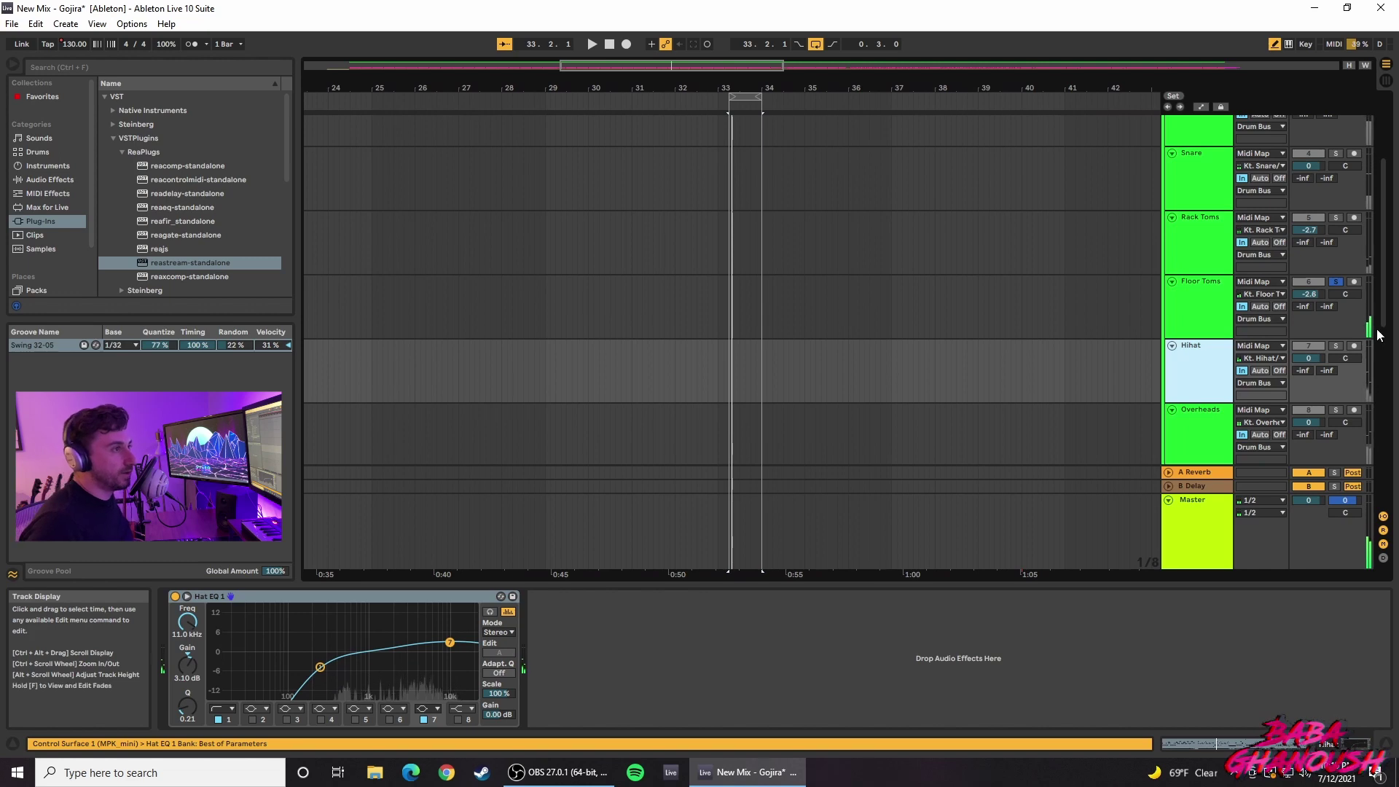
{"action": "scroll", "coordinate": [788, 328], "scroll_direction": "up", "scroll_amount": 3}
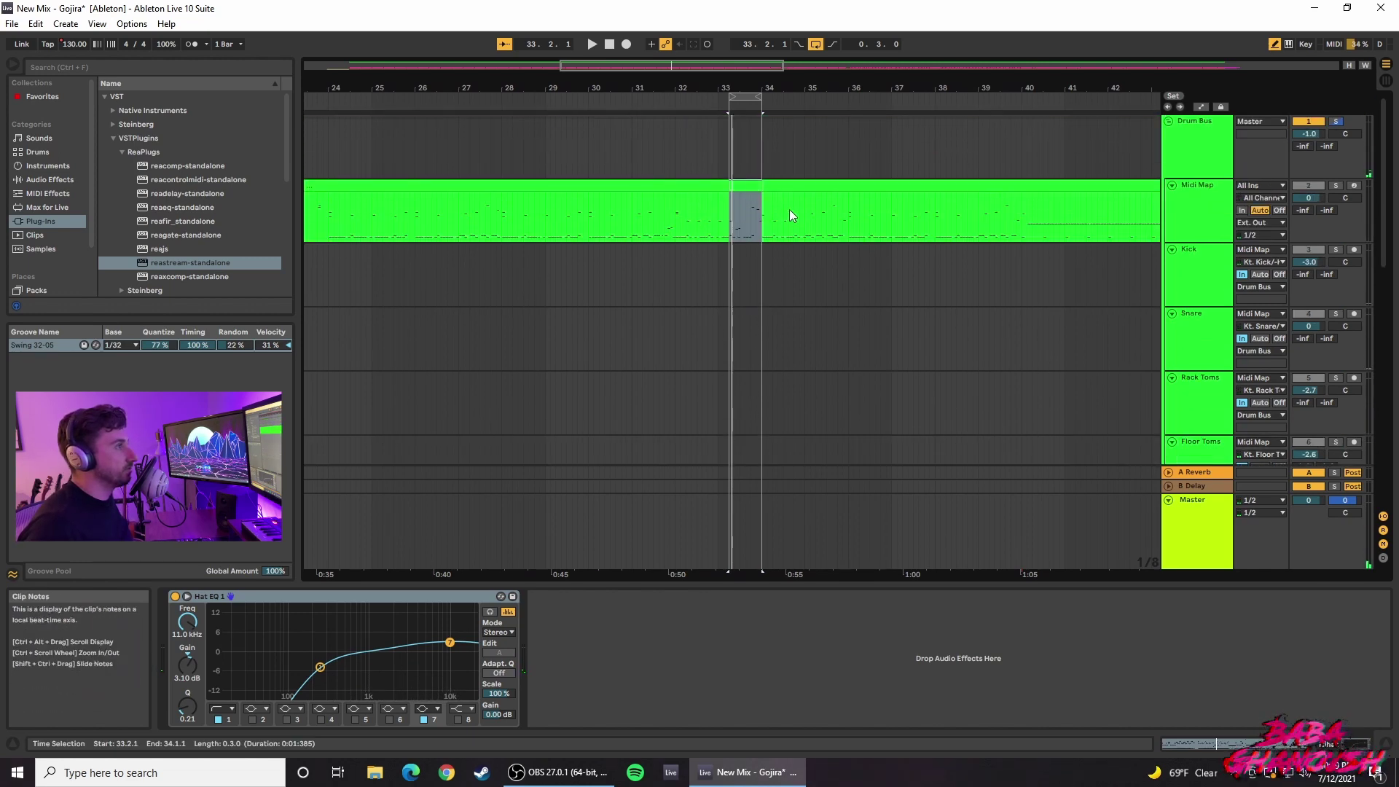
{"action": "left_click", "coordinate": [1018, 210]}
{"action": "key", "text": "space"}
{"action": "key", "text": "space"}
{"action": "key", "text": "space"}
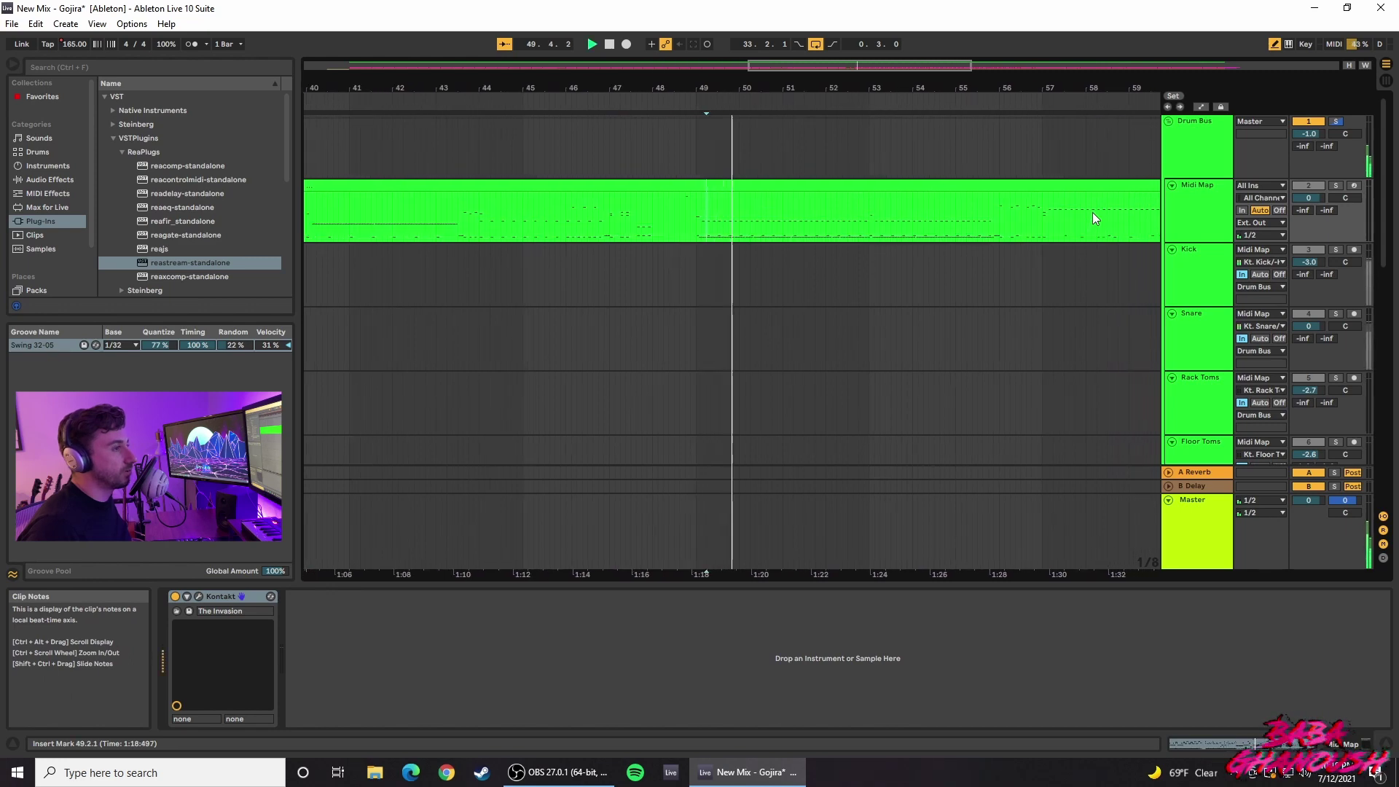
{"action": "scroll", "coordinate": [1175, 338], "scroll_direction": "down", "scroll_amount": 2}
{"action": "left_click", "coordinate": [1200, 386]}
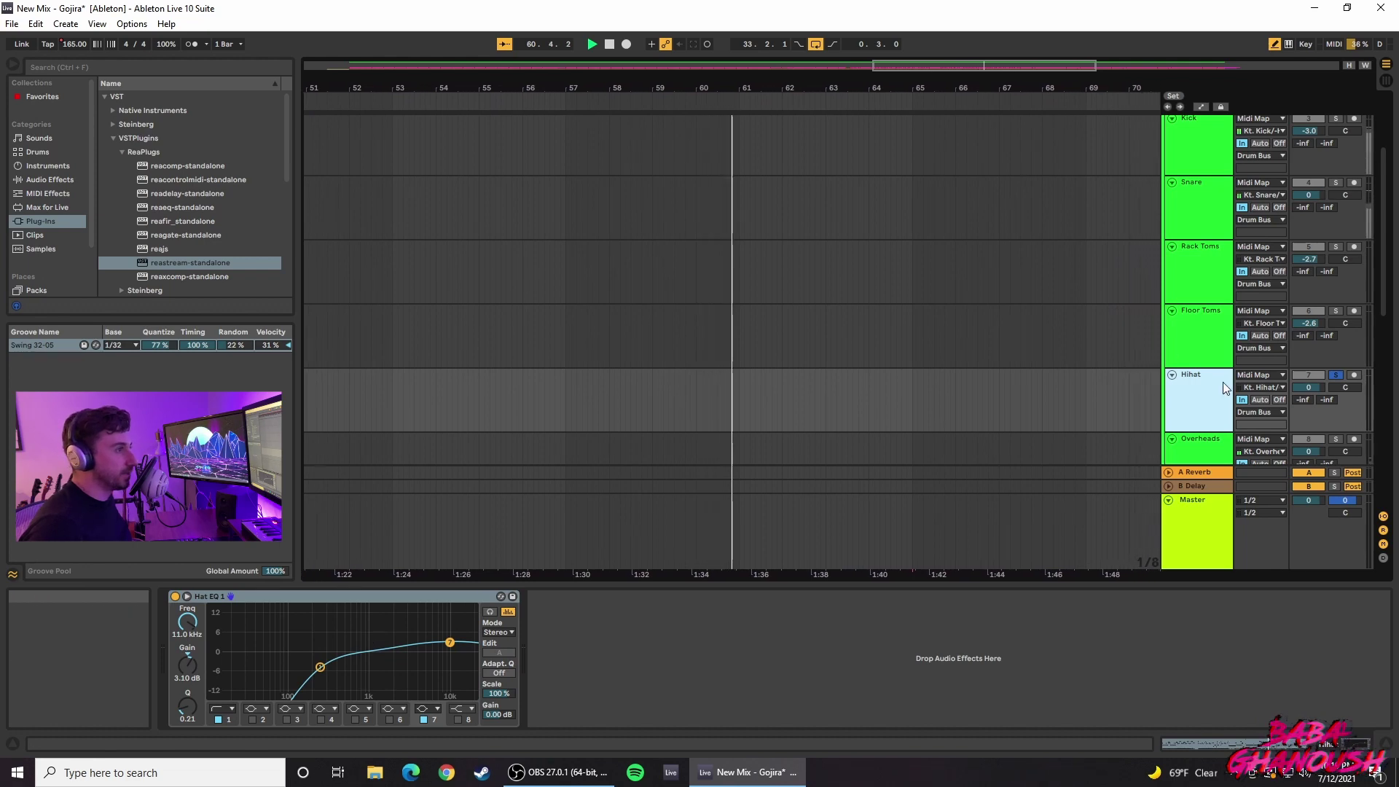
Step: Show the Overheads' devices, solo the track, and play it from 49.2.3
{"action": "scroll", "coordinate": [1214, 360], "scroll_direction": "down", "scroll_amount": 2}
{"action": "left_click", "coordinate": [1208, 367]}
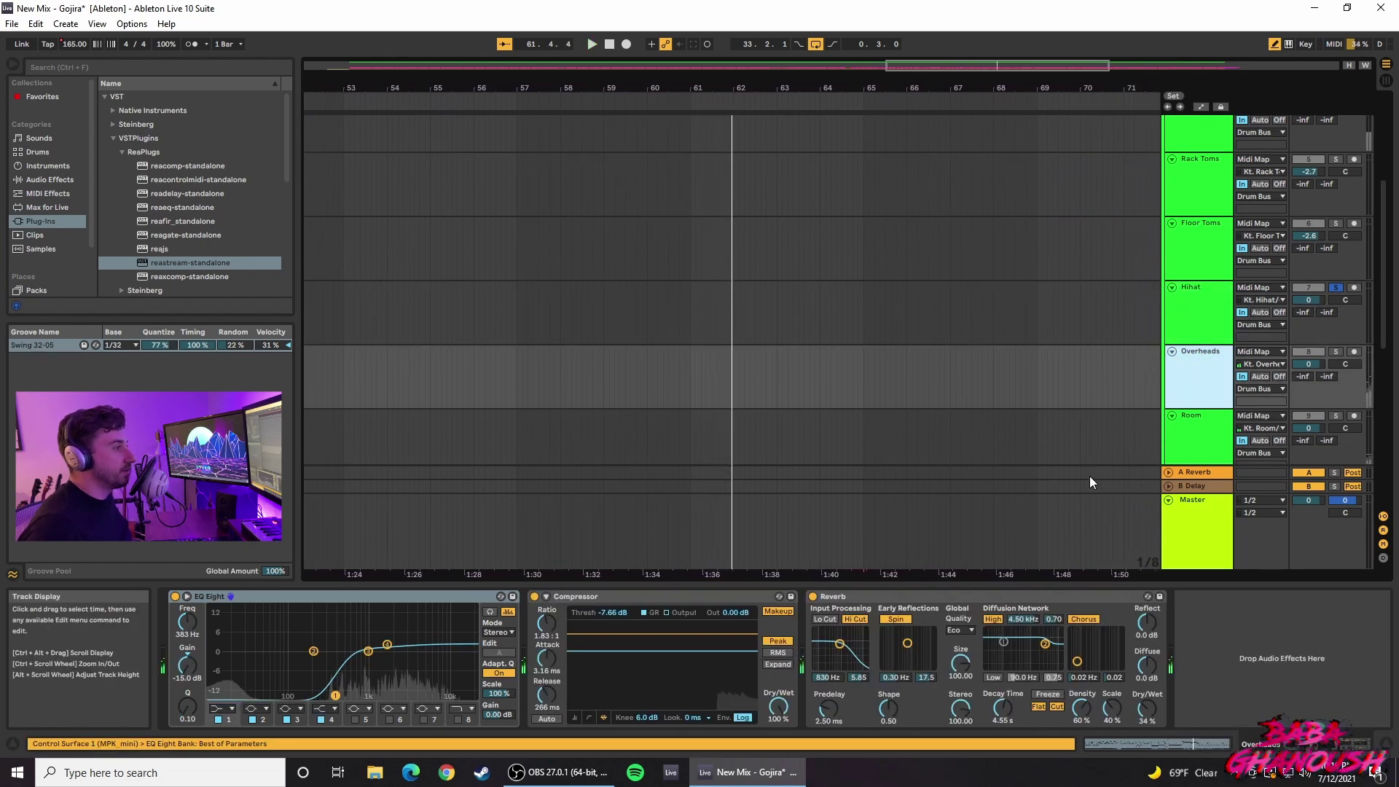
{"action": "scroll", "coordinate": [724, 311], "scroll_direction": "up", "scroll_amount": 3}
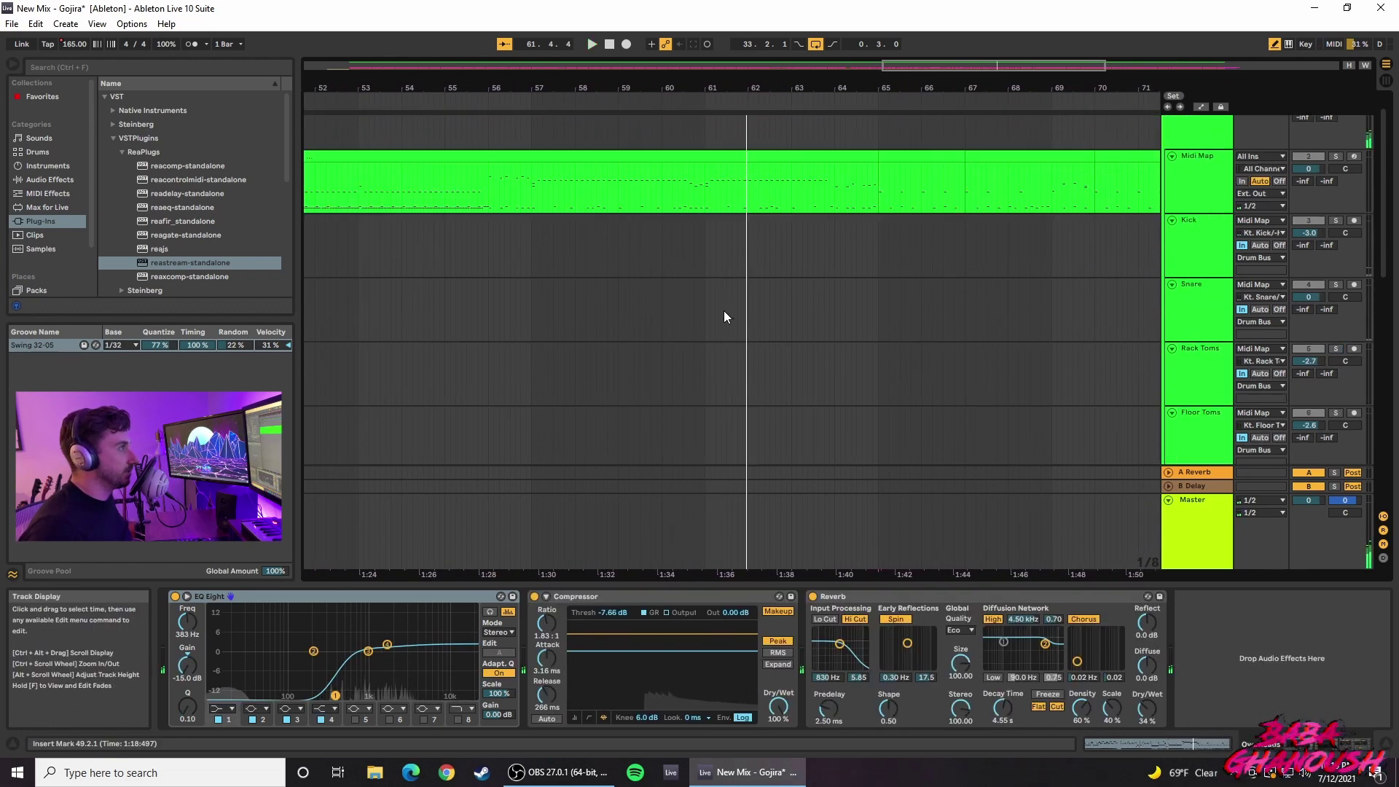
{"action": "left_click", "coordinate": [878, 241]}
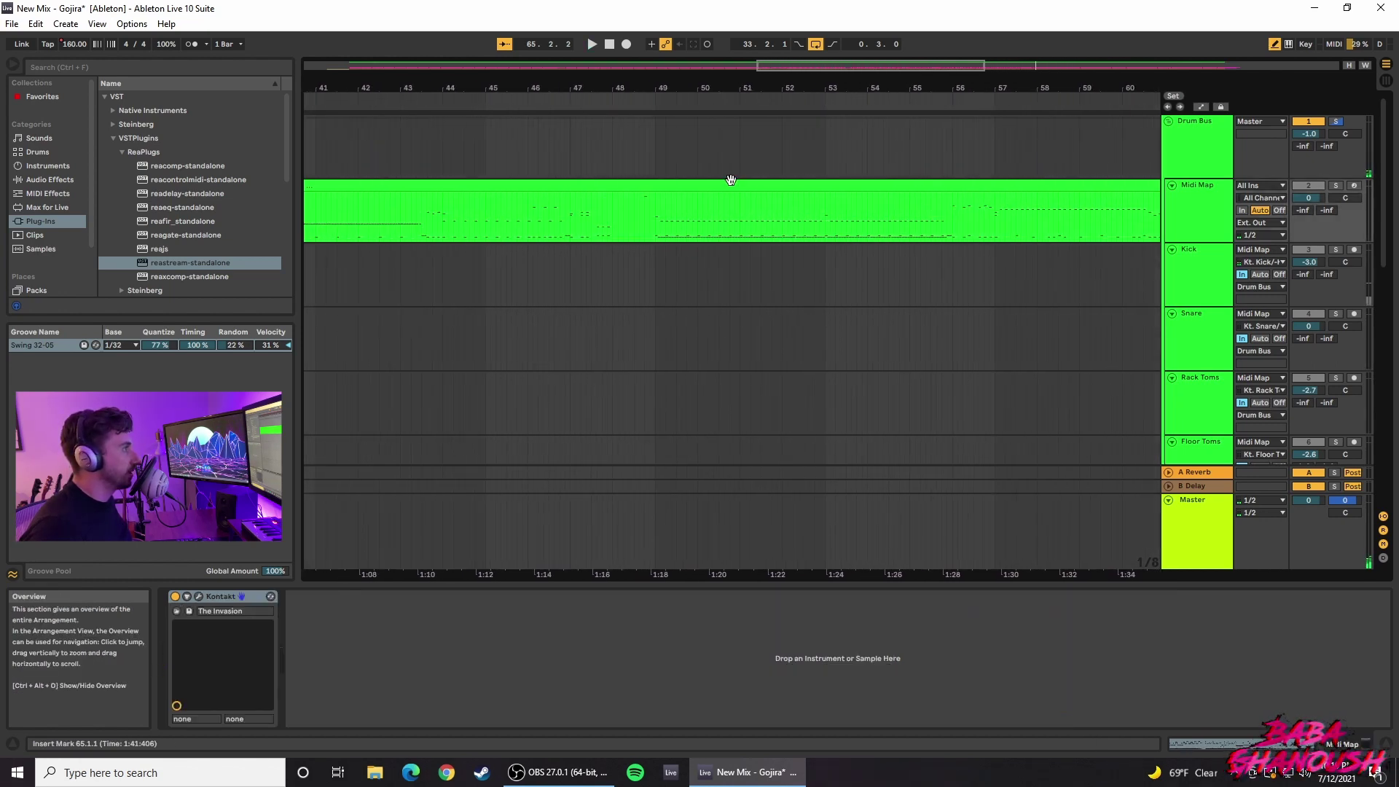
{"action": "left_click", "coordinate": [672, 170]}
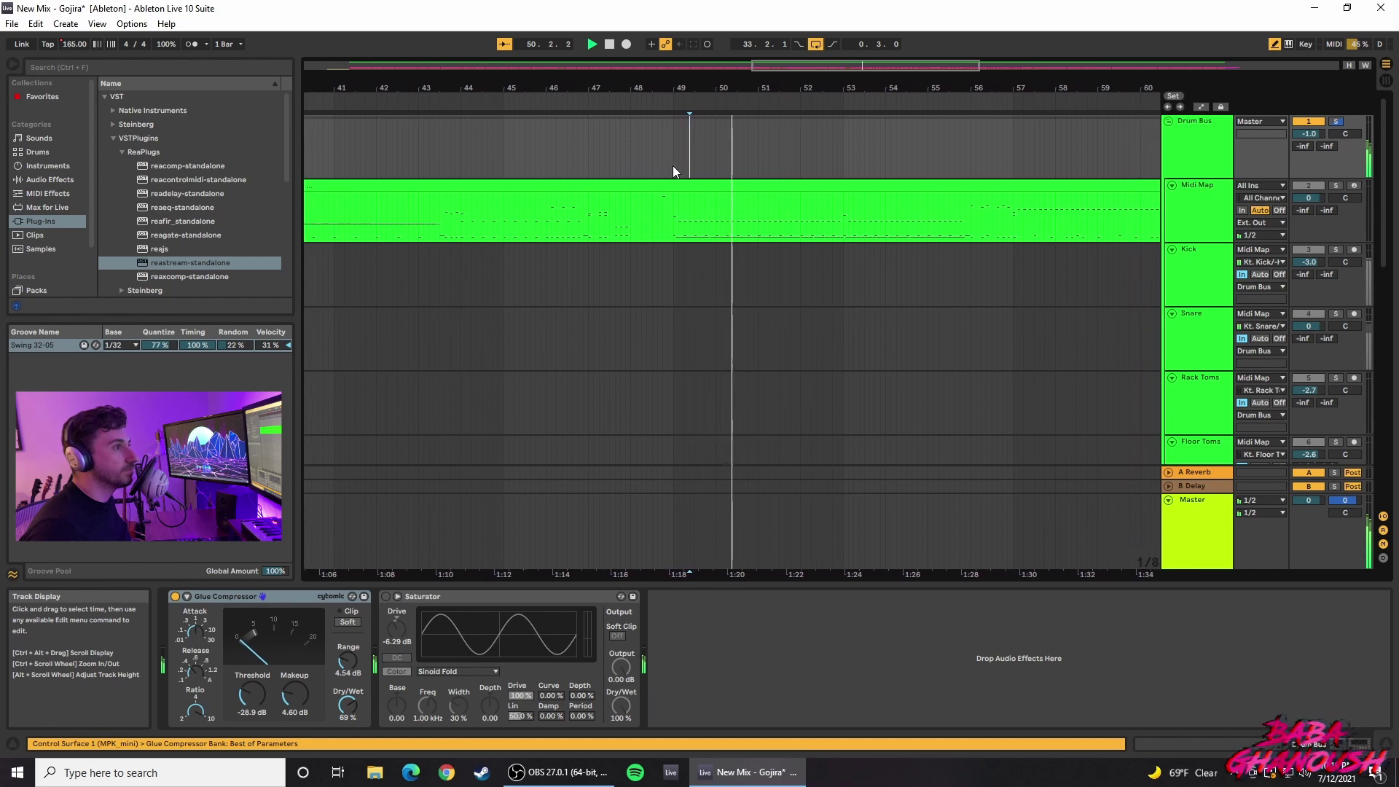
Step: Play the soloed Overheads from 43.4.3 and 43.2.3 to locate a cymbal passage
{"action": "scroll", "coordinate": [1284, 401], "scroll_direction": "down", "scroll_amount": 5}
{"action": "scroll", "coordinate": [928, 215], "scroll_direction": "up", "scroll_amount": 5}
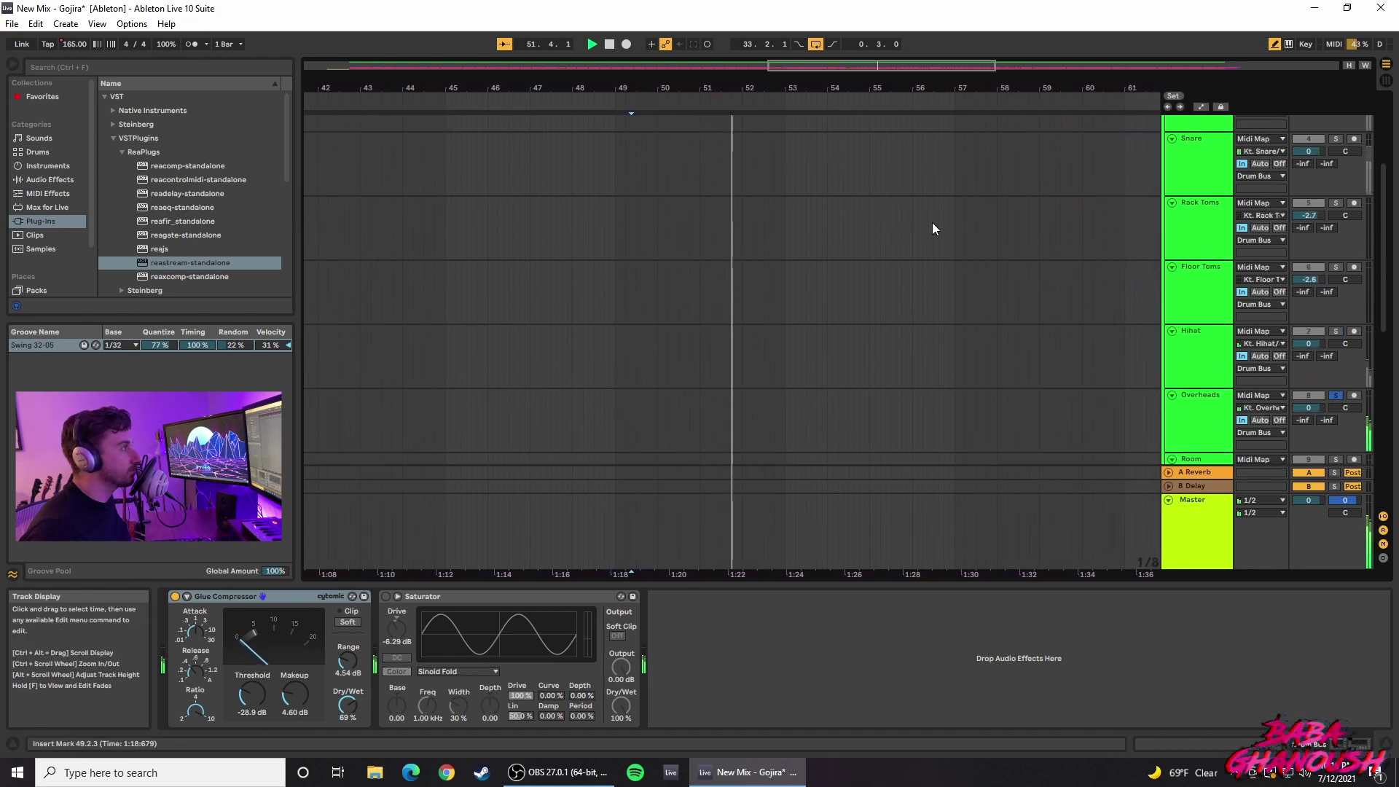
{"action": "left_click", "coordinate": [789, 185]}
{"action": "left_click", "coordinate": [409, 135]}
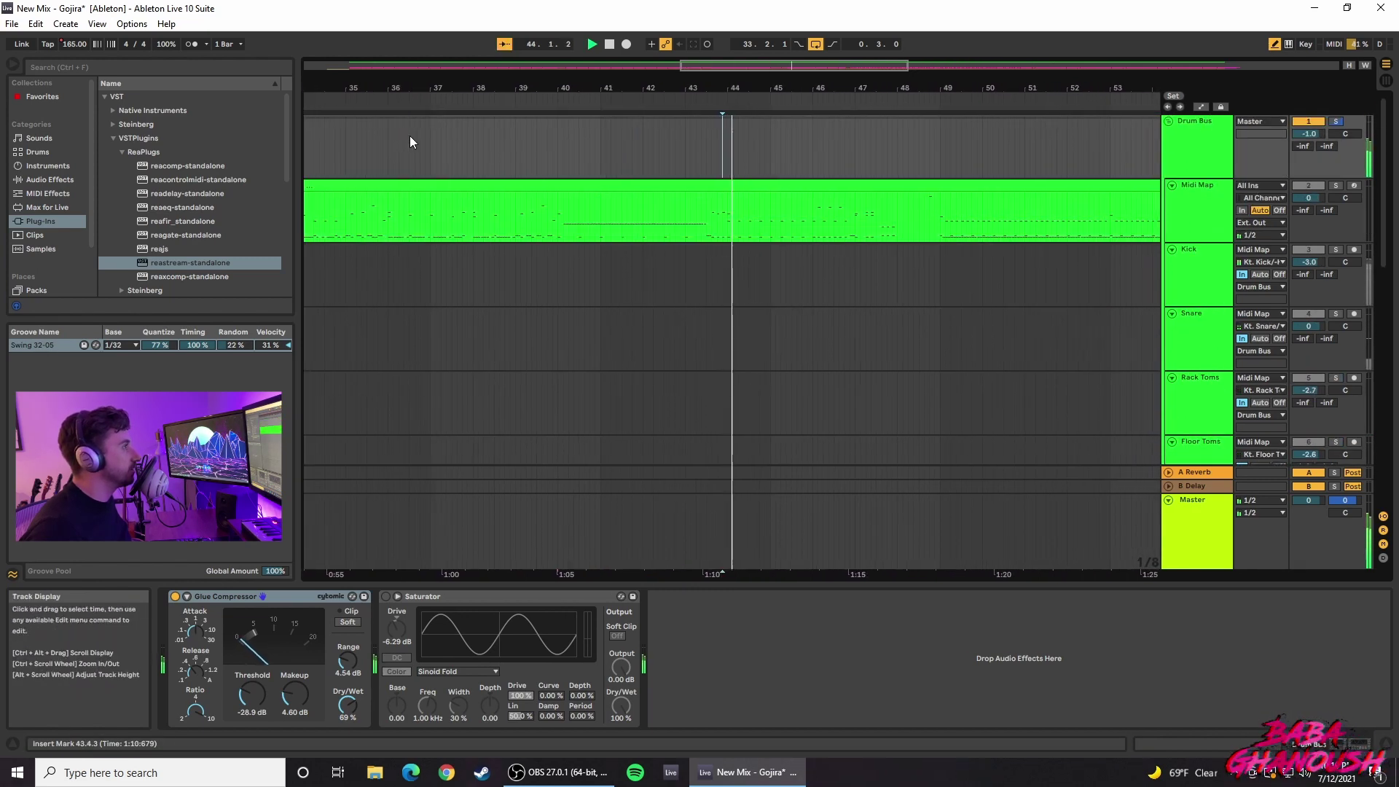
{"action": "left_click", "coordinate": [660, 160]}
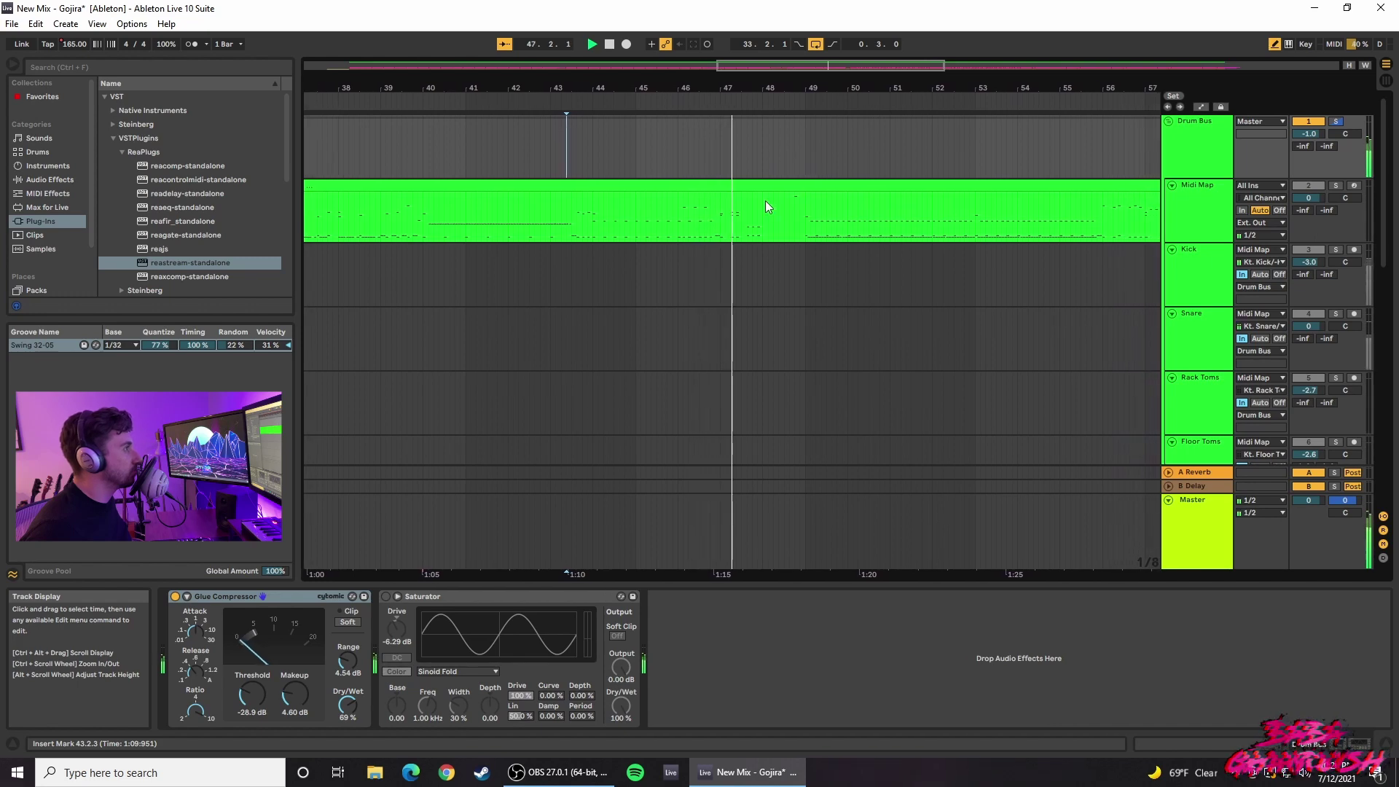
Step: Loop the passage from 43.3.1 to 48.1.1 across the drum tracks and play it
{"action": "left_click", "coordinate": [720, 147]}
{"action": "left_click_drag", "start_coordinate": [726, 146], "coordinate": [539, 150]}
{"action": "key", "text": "ctrl+l"}
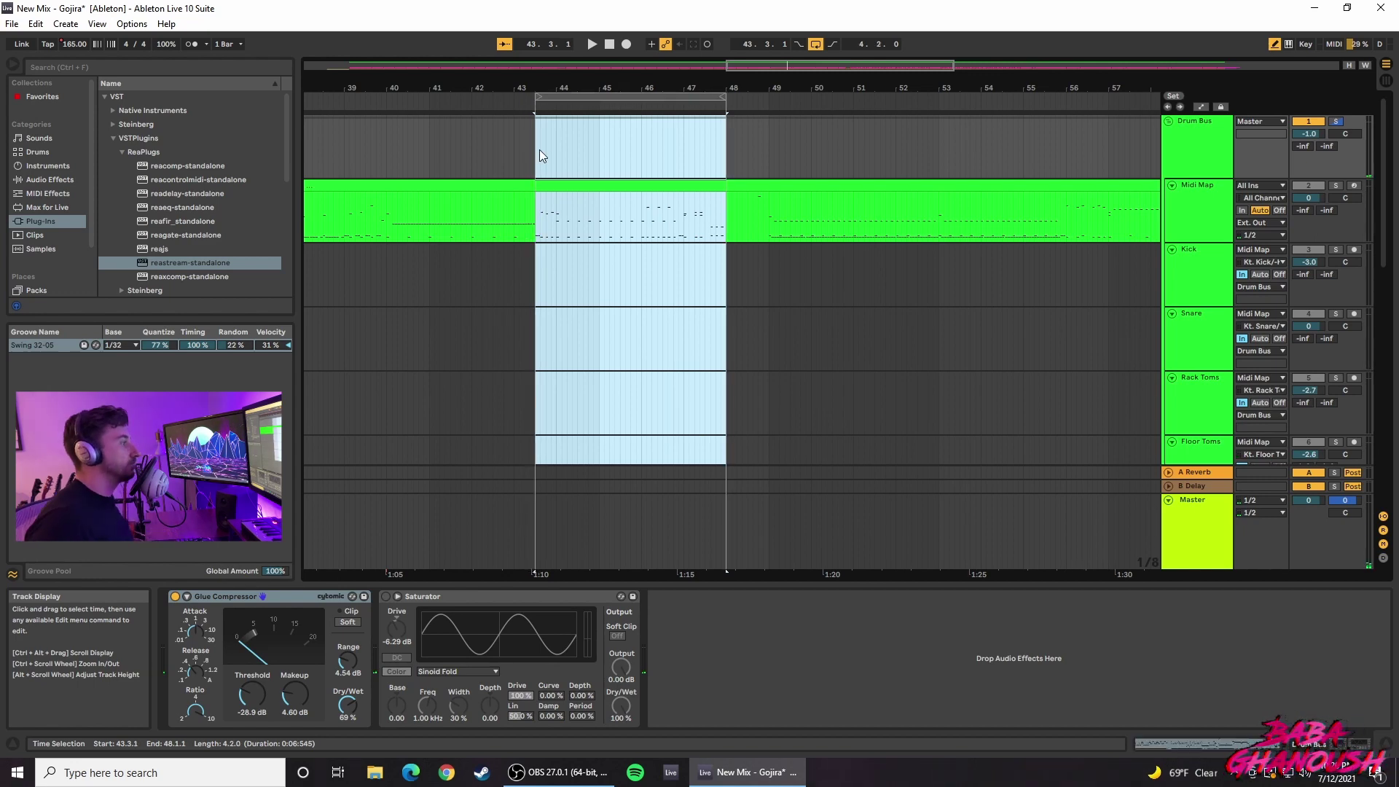
{"action": "key", "text": "space"}
Step: Show the Overheads' devices and examine the EQ Eight curve, selecting its band 4
{"action": "scroll", "coordinate": [1182, 305], "scroll_direction": "down", "scroll_amount": 5}
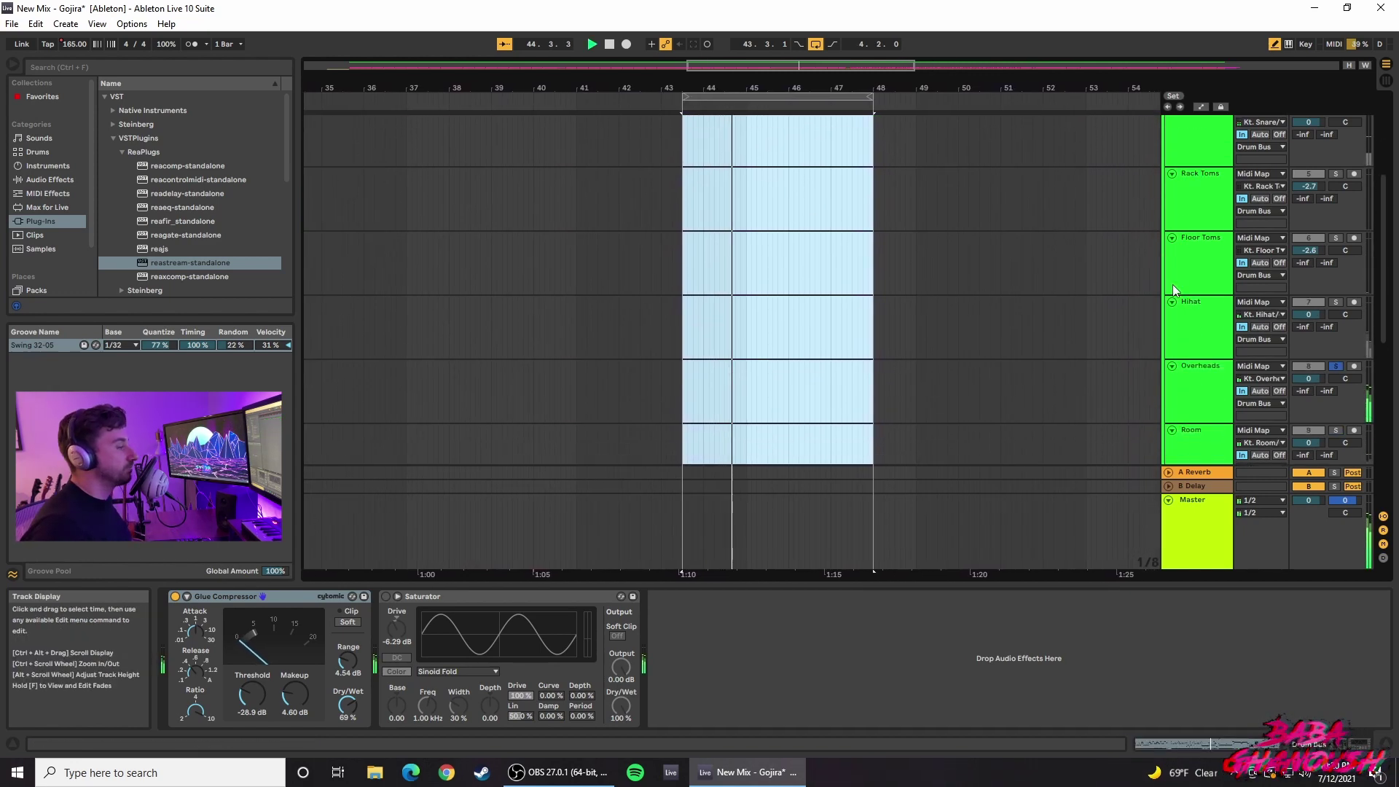
{"action": "left_click", "coordinate": [1196, 286]}
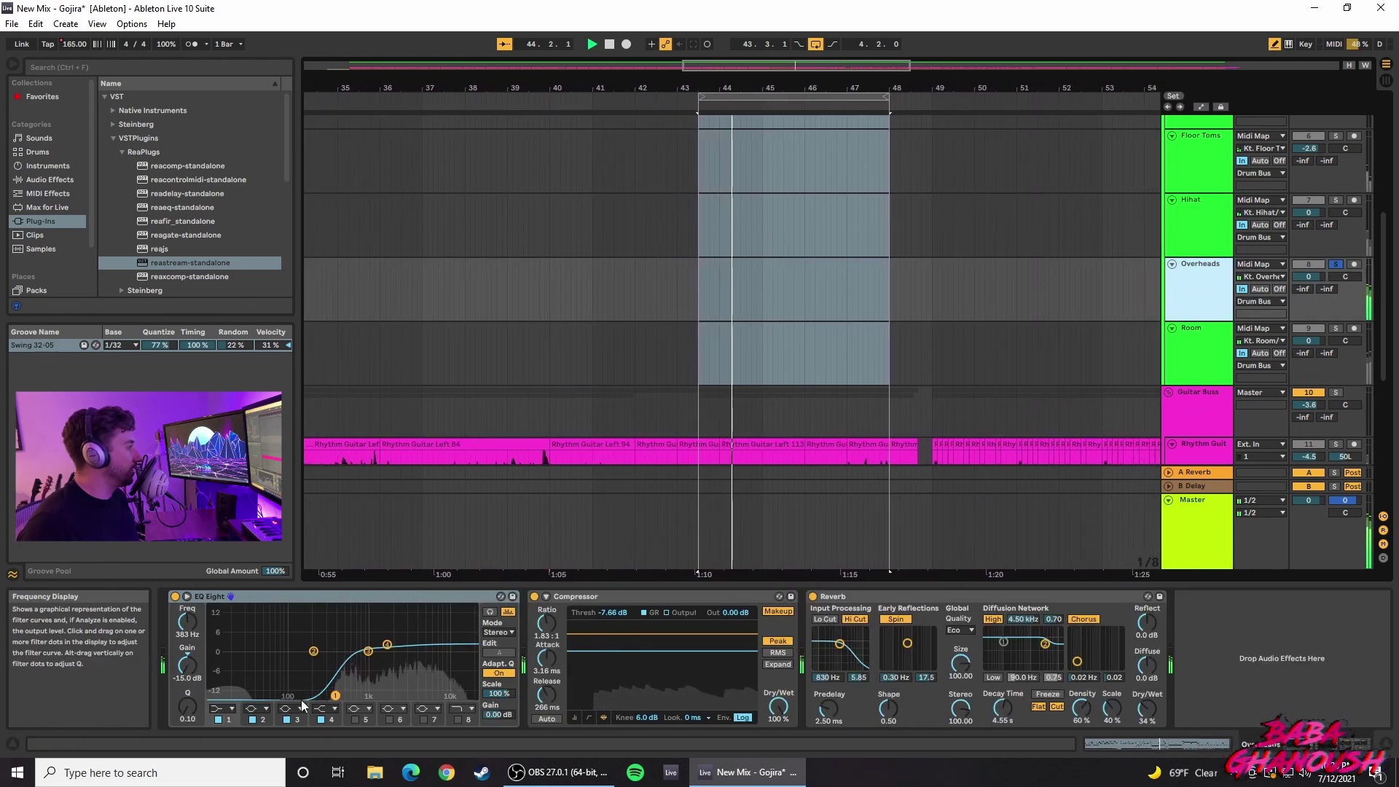
{"action": "left_click", "coordinate": [387, 645]}
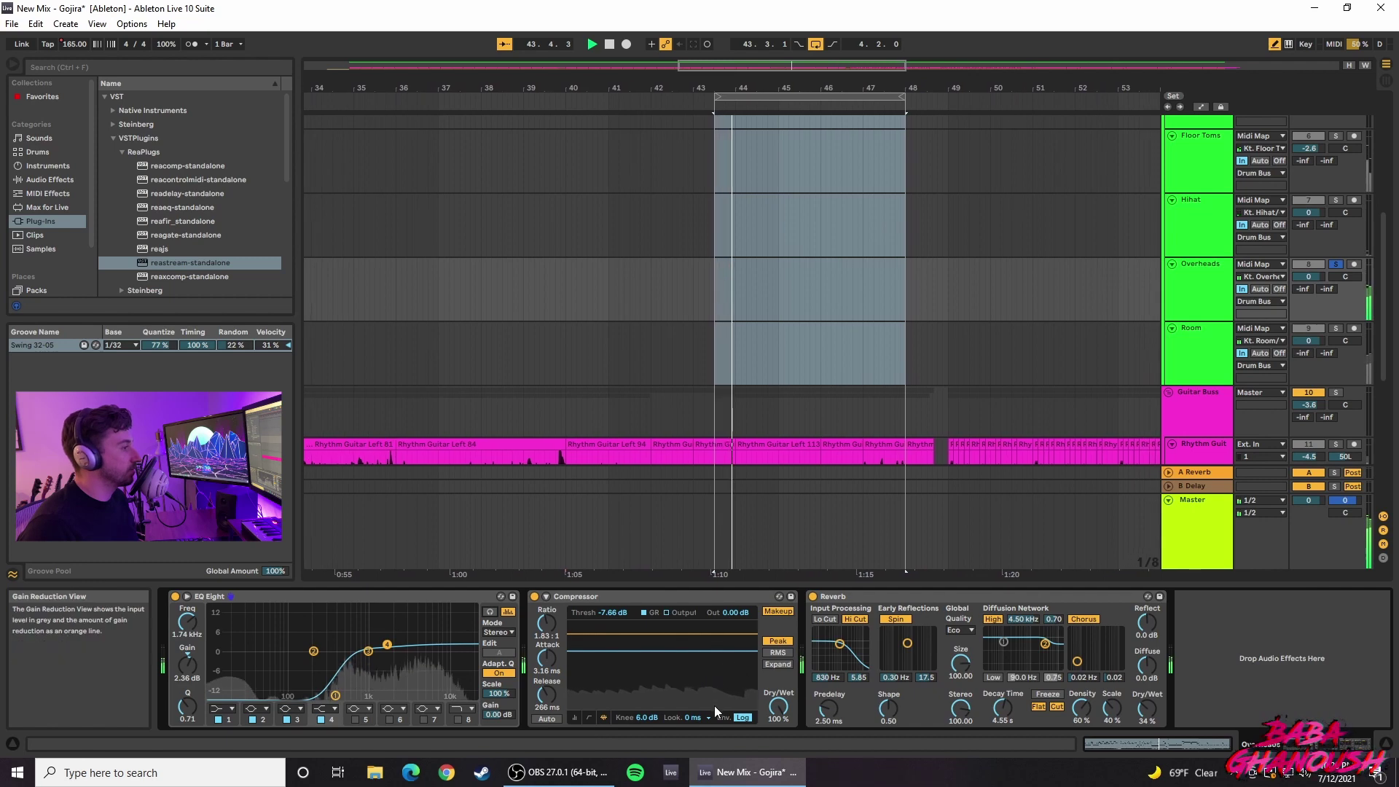
Step: Compare the Overheads with their Compressor bypassed and active, and examine the Reverb settings
{"action": "left_click", "coordinate": [710, 600]}
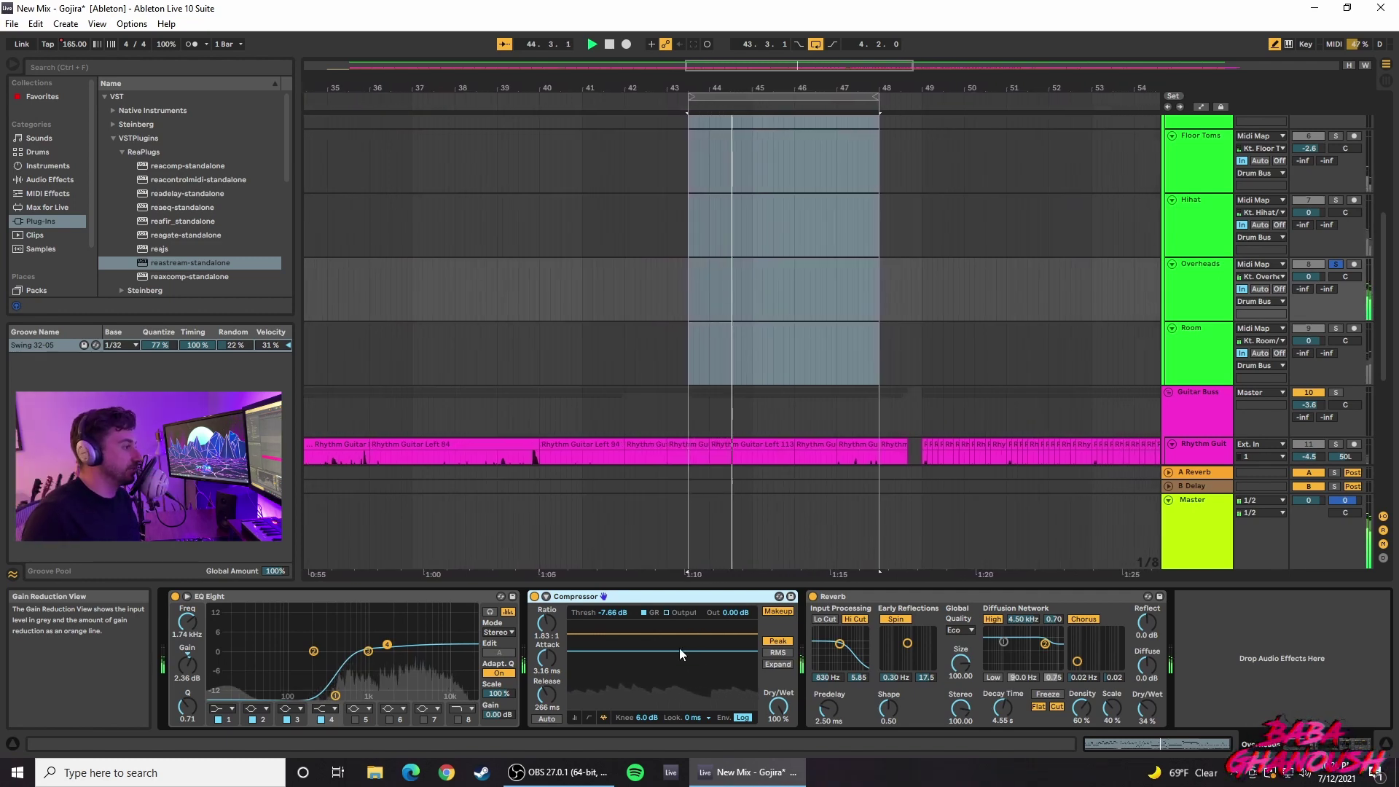
{"action": "left_click", "coordinate": [534, 595]}
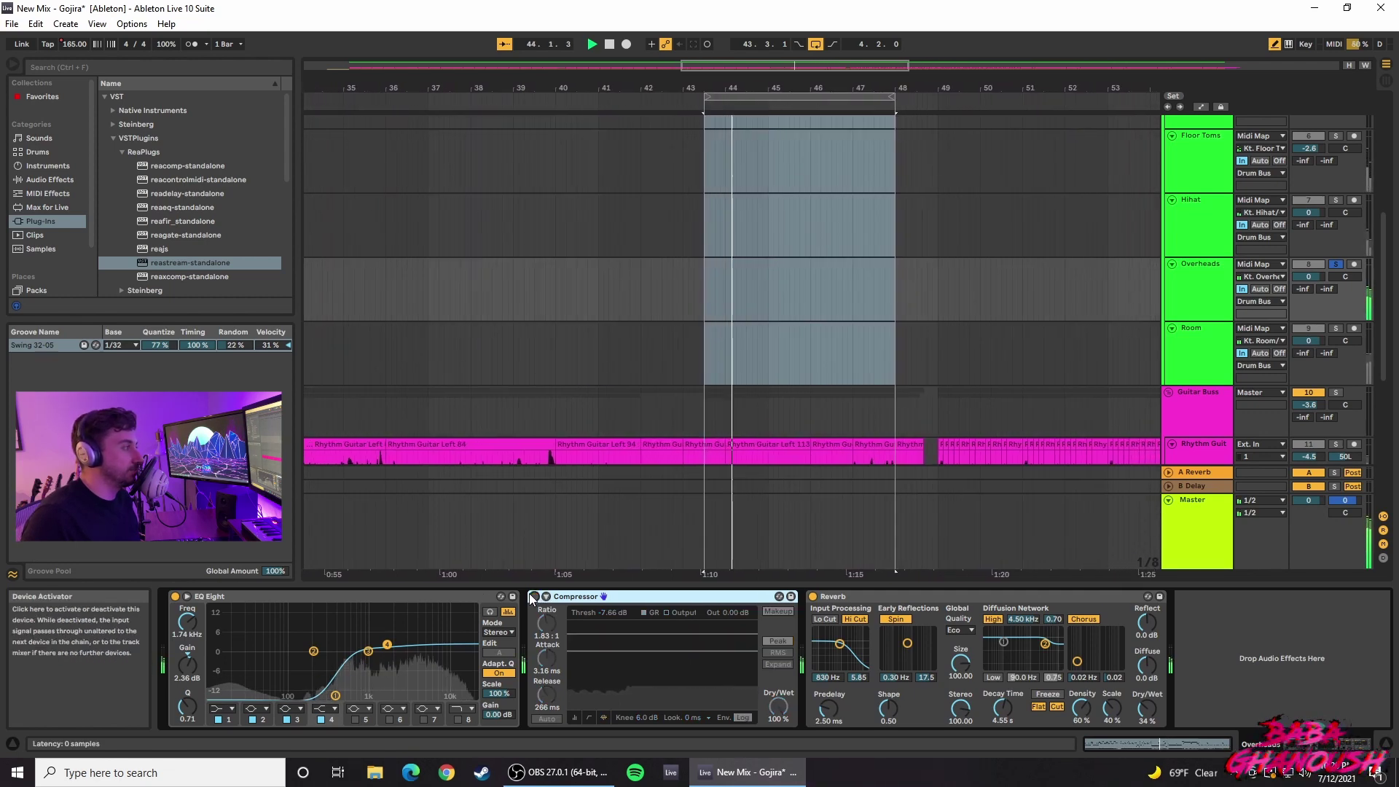
{"action": "left_click", "coordinate": [537, 595]}
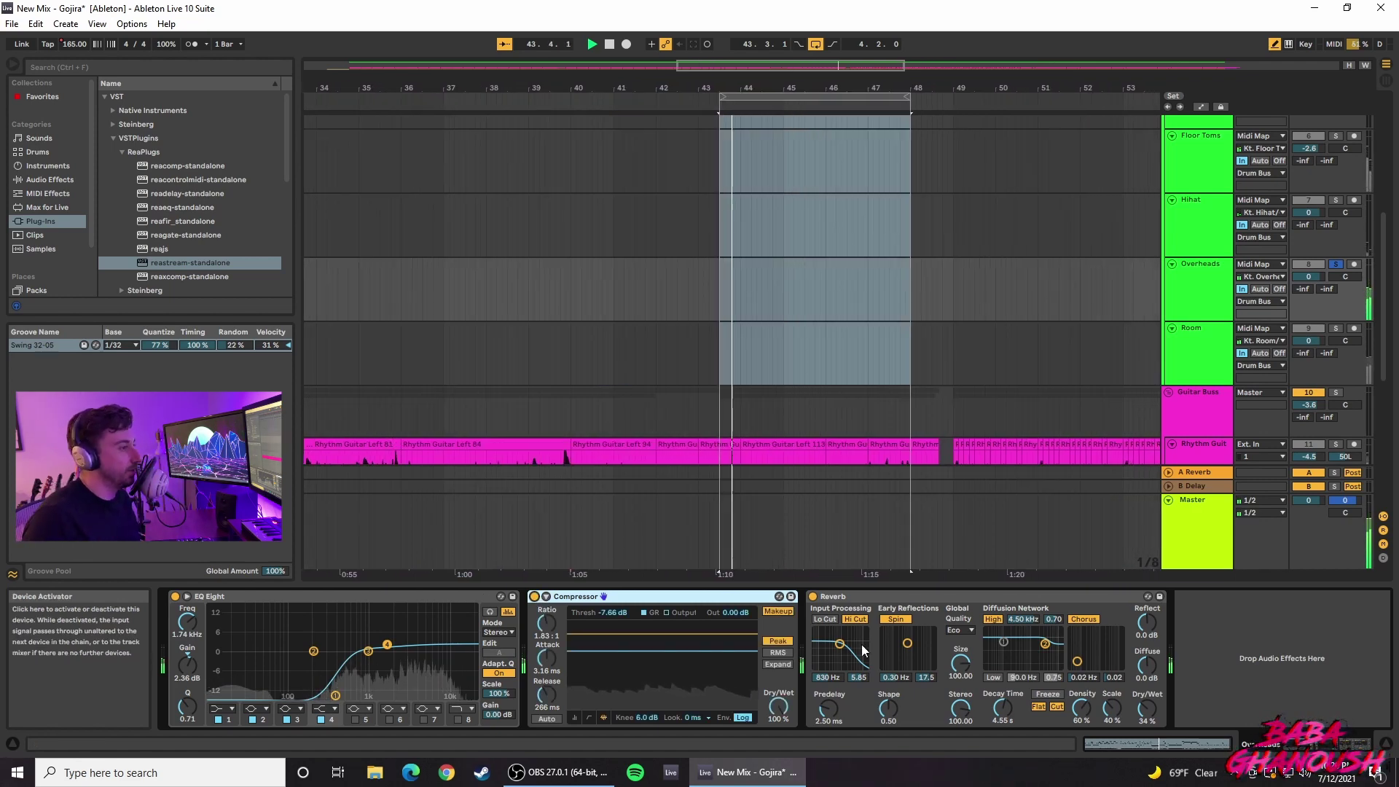
{"action": "left_click", "coordinate": [1035, 593]}
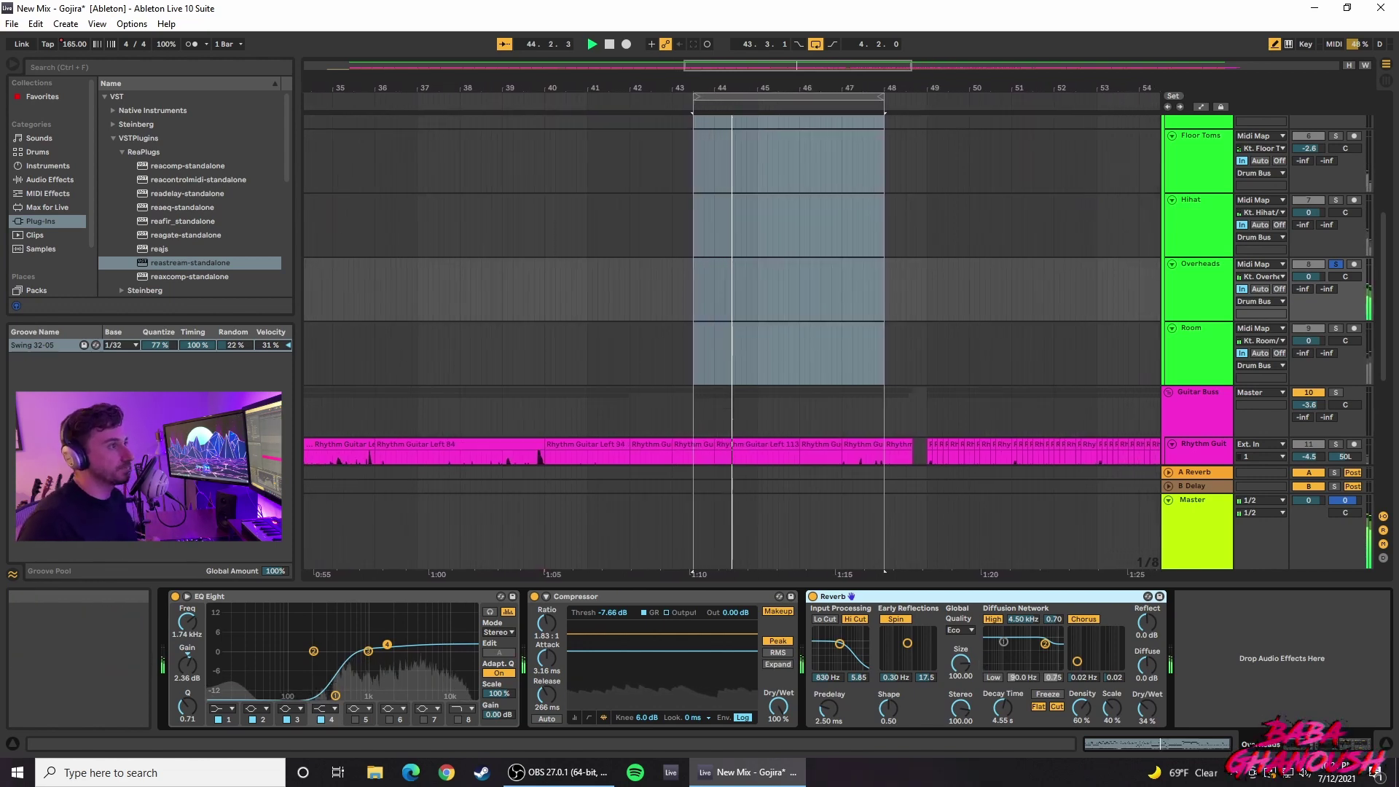
Step: Show the Room track's device chain, solo the track, and listen to it in the loop
{"action": "left_click", "coordinate": [1196, 341]}
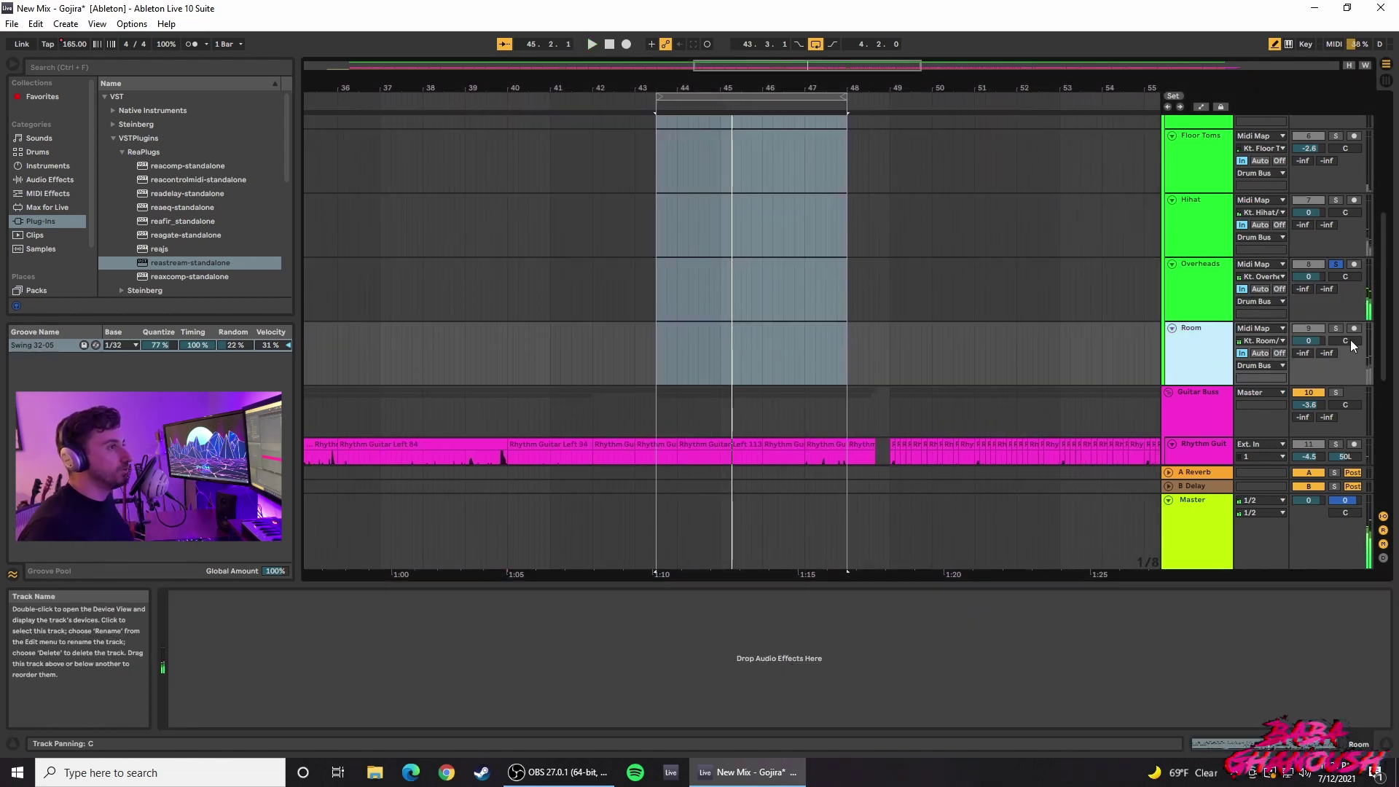
{"action": "left_click", "coordinate": [1336, 328]}
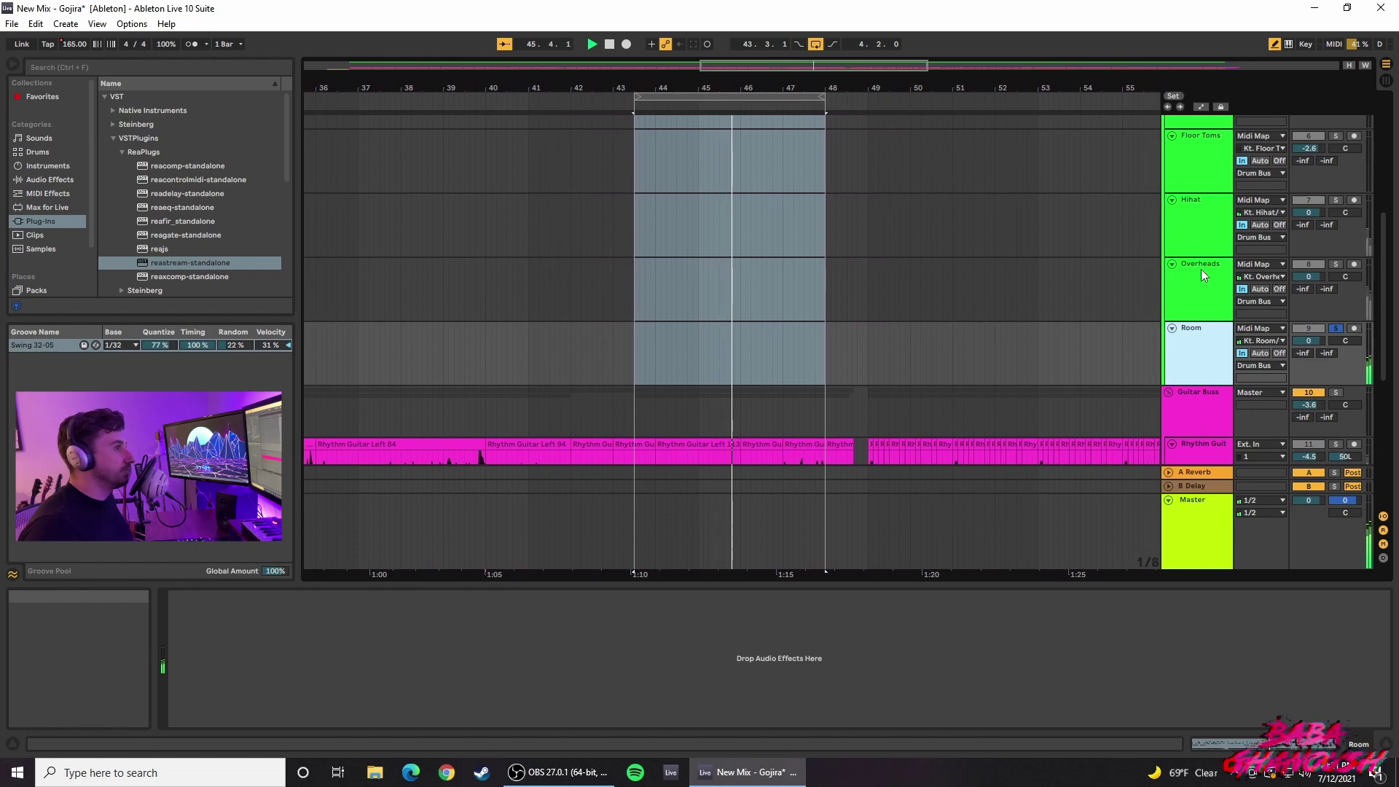
Step: Open the Kontakt window of The Invasion on the Midi Map track to view the kick mixer
{"action": "scroll", "coordinate": [1234, 334], "scroll_direction": "up", "scroll_amount": 3}
{"action": "scroll", "coordinate": [1234, 334], "scroll_direction": "up", "scroll_amount": 7}
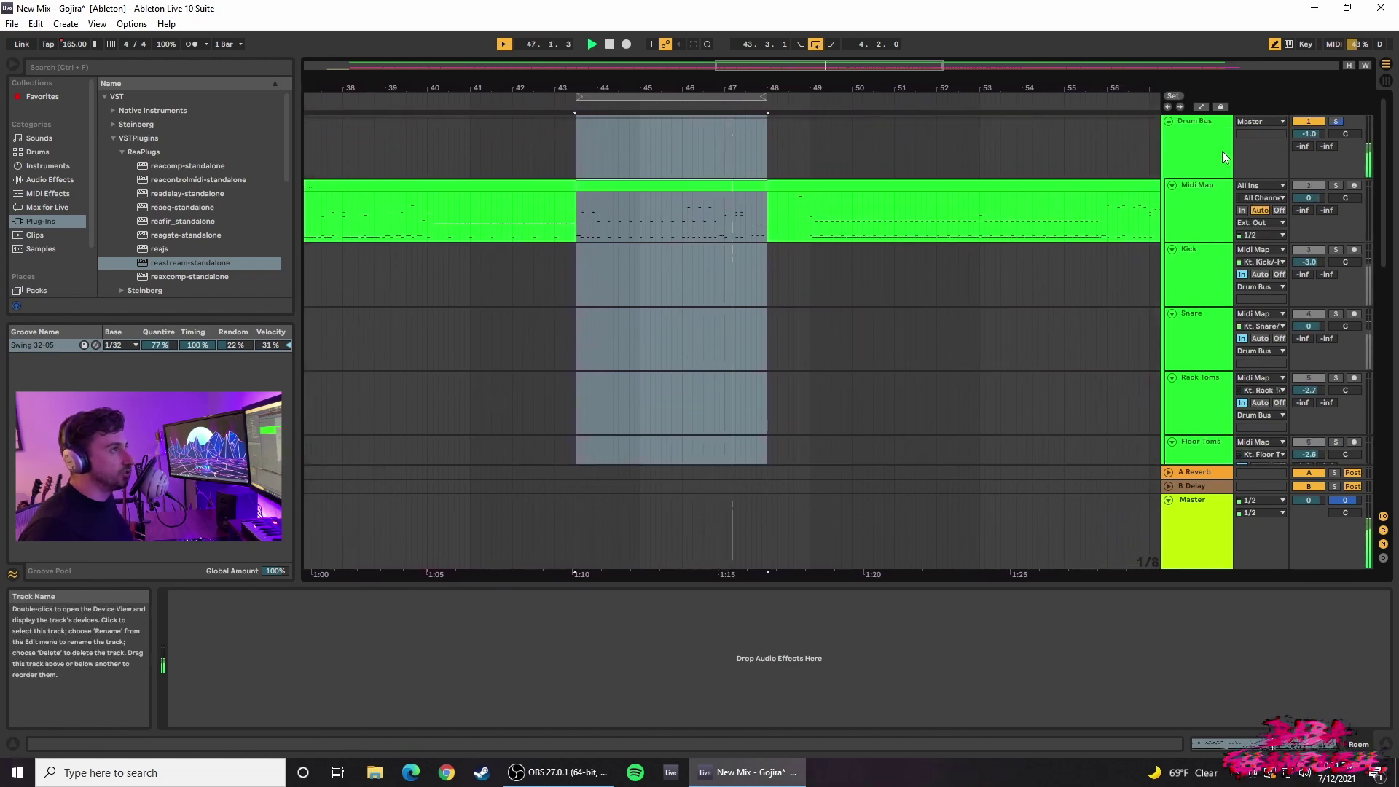
{"action": "left_click", "coordinate": [1223, 151]}
{"action": "left_click", "coordinate": [1204, 201]}
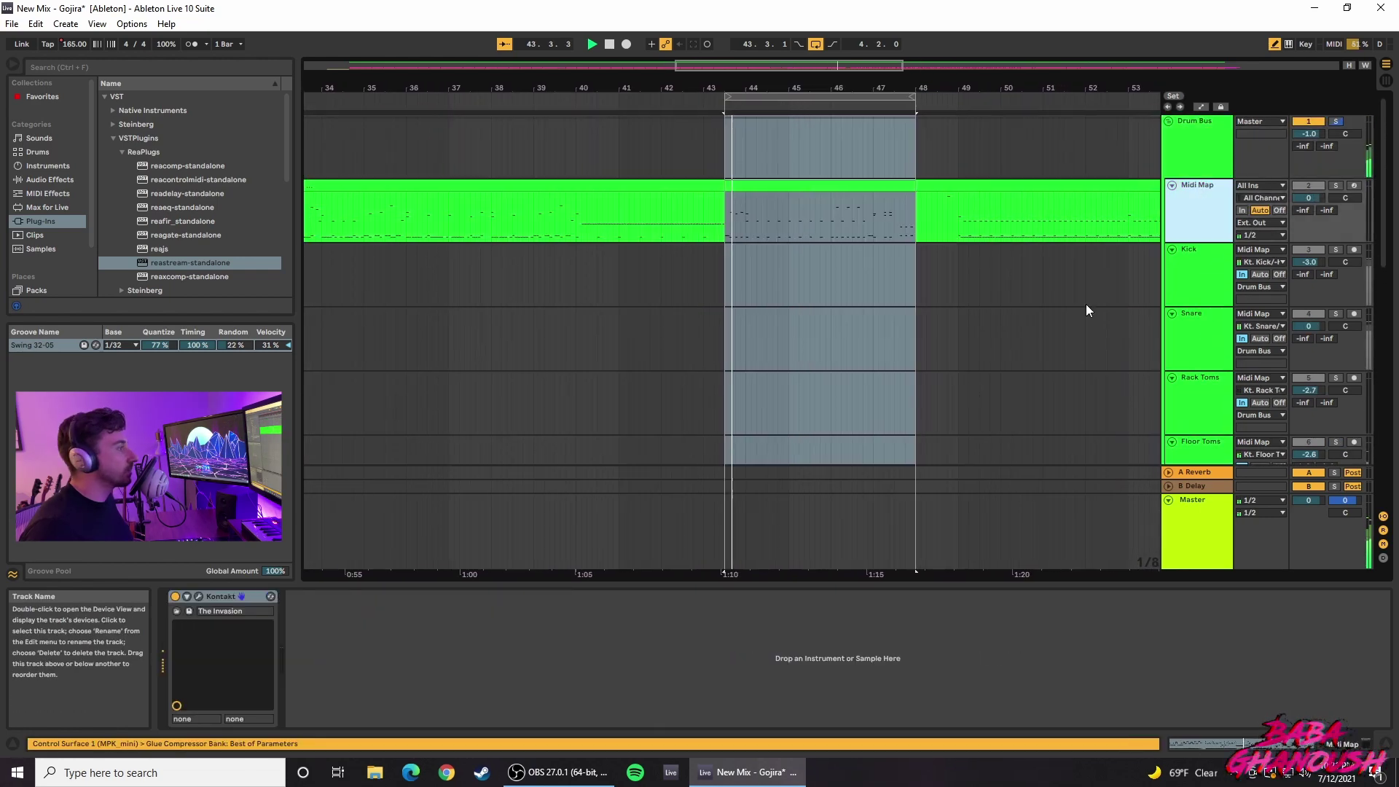
{"action": "left_click", "coordinate": [198, 597]}
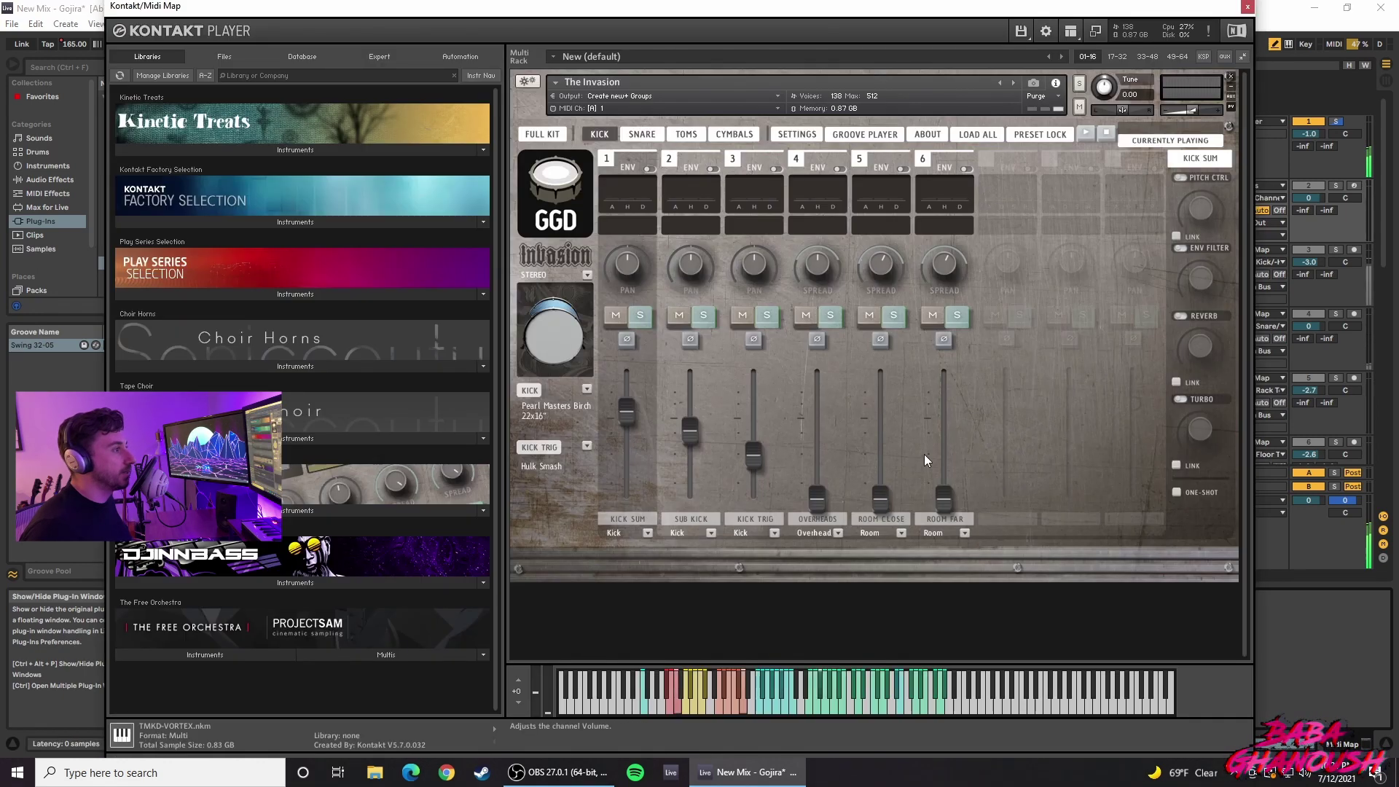
Step: Examine the snare, toms and cymbals mixers of The Invasion, and return to the kick mixer
{"action": "left_click", "coordinate": [642, 134]}
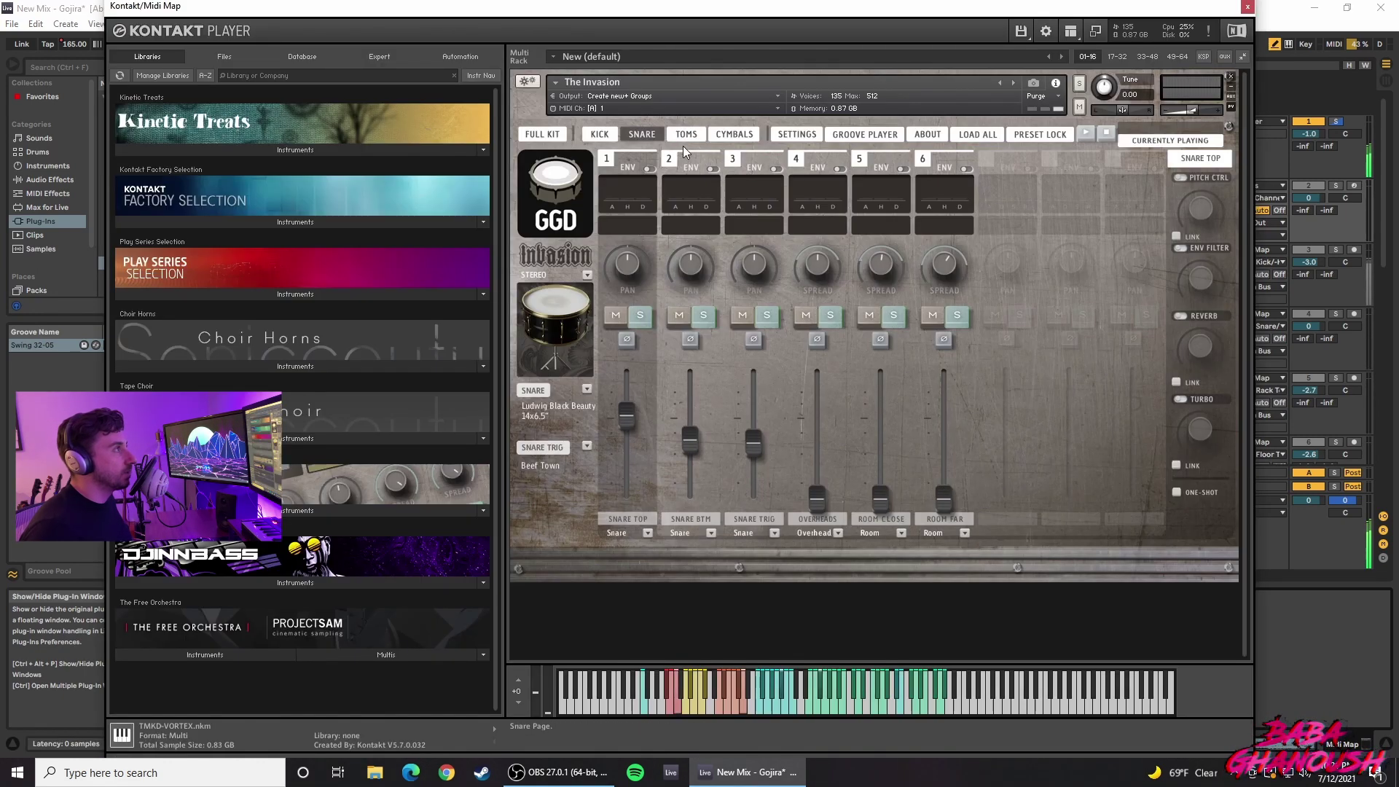
{"action": "left_click", "coordinate": [685, 136]}
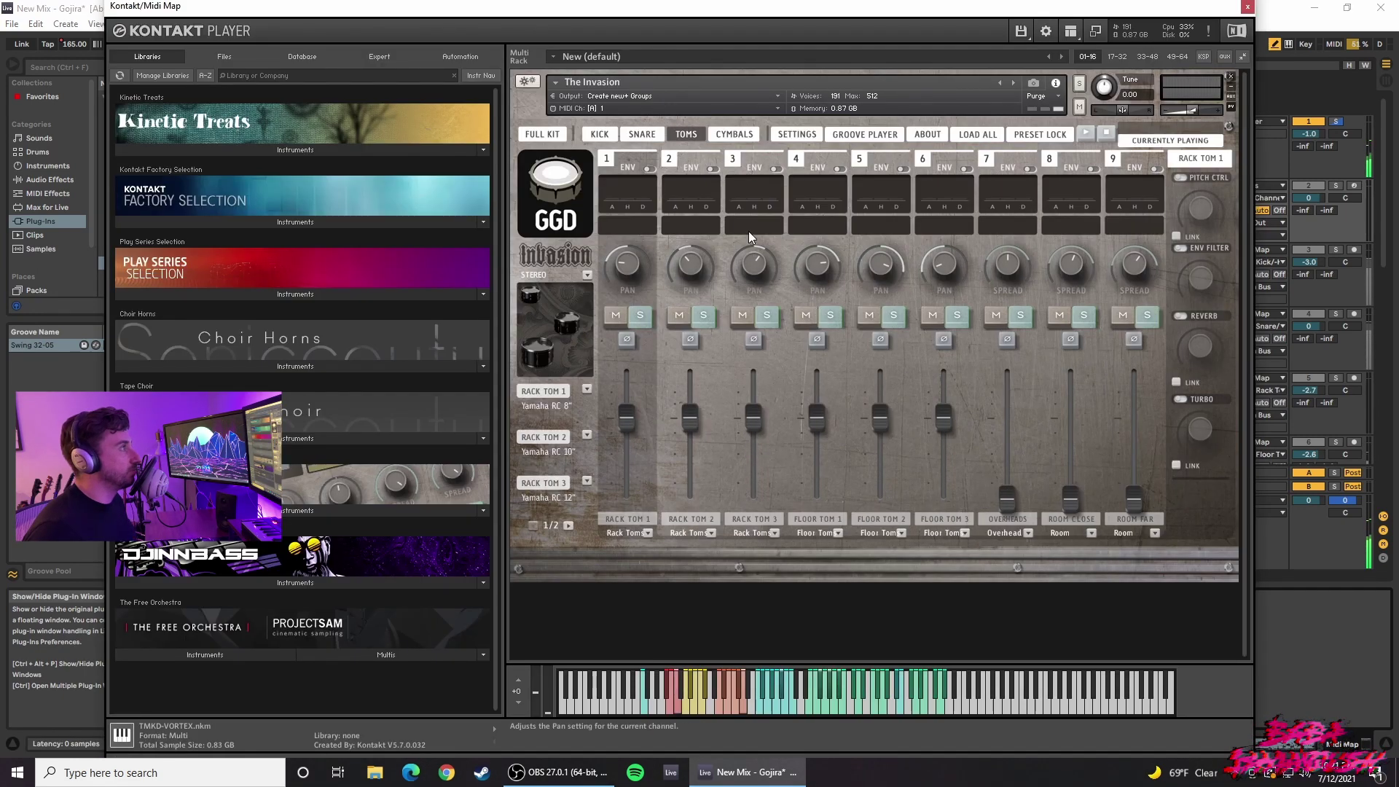
{"action": "left_click", "coordinate": [724, 134]}
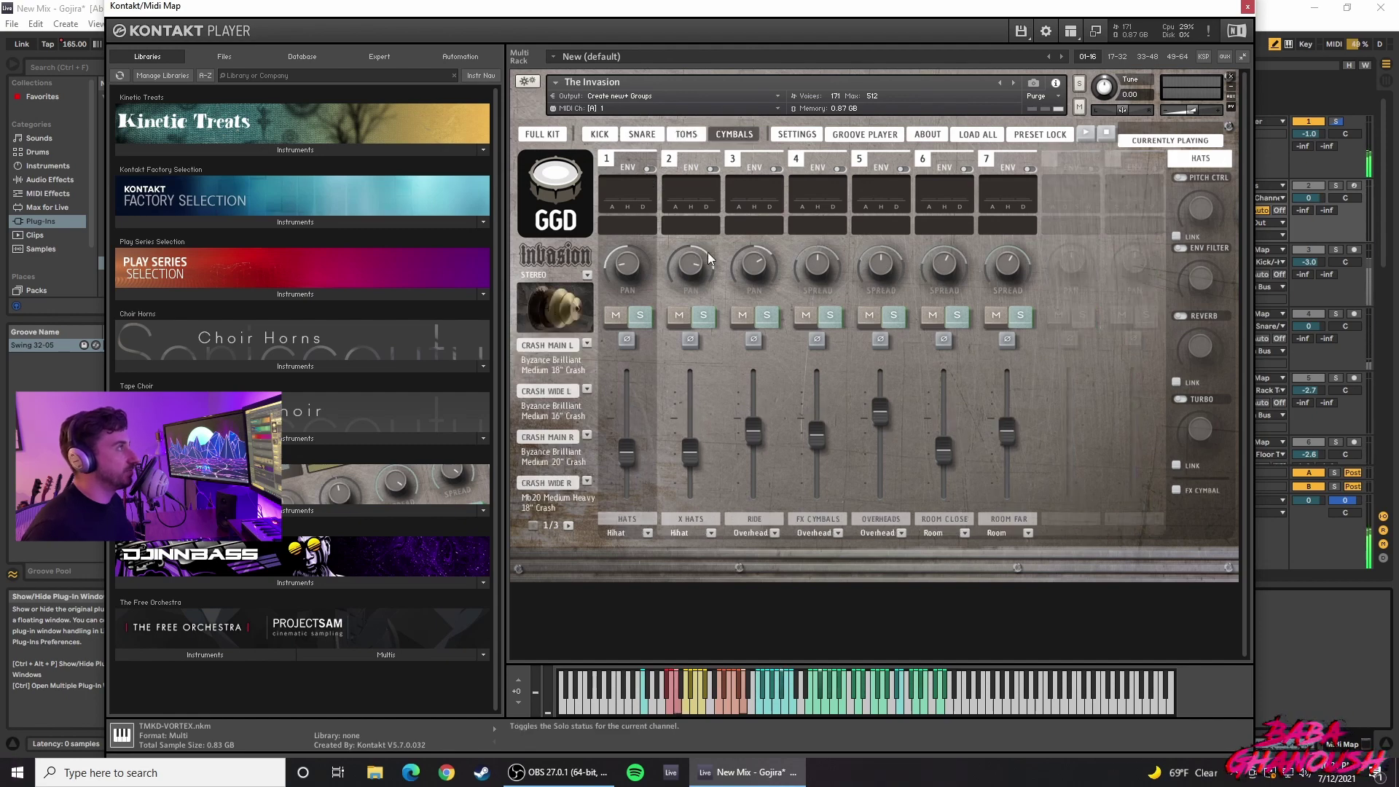
{"action": "left_click", "coordinate": [601, 137]}
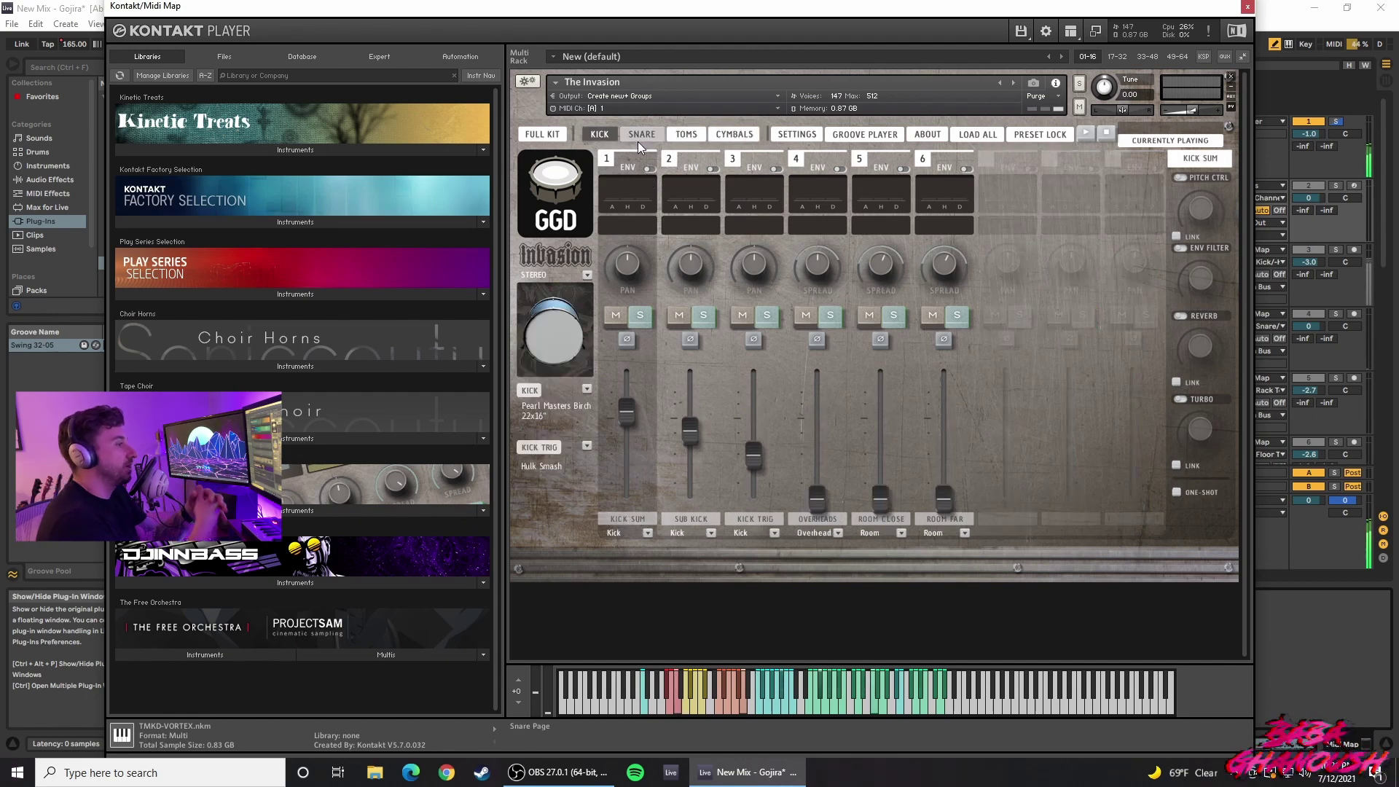
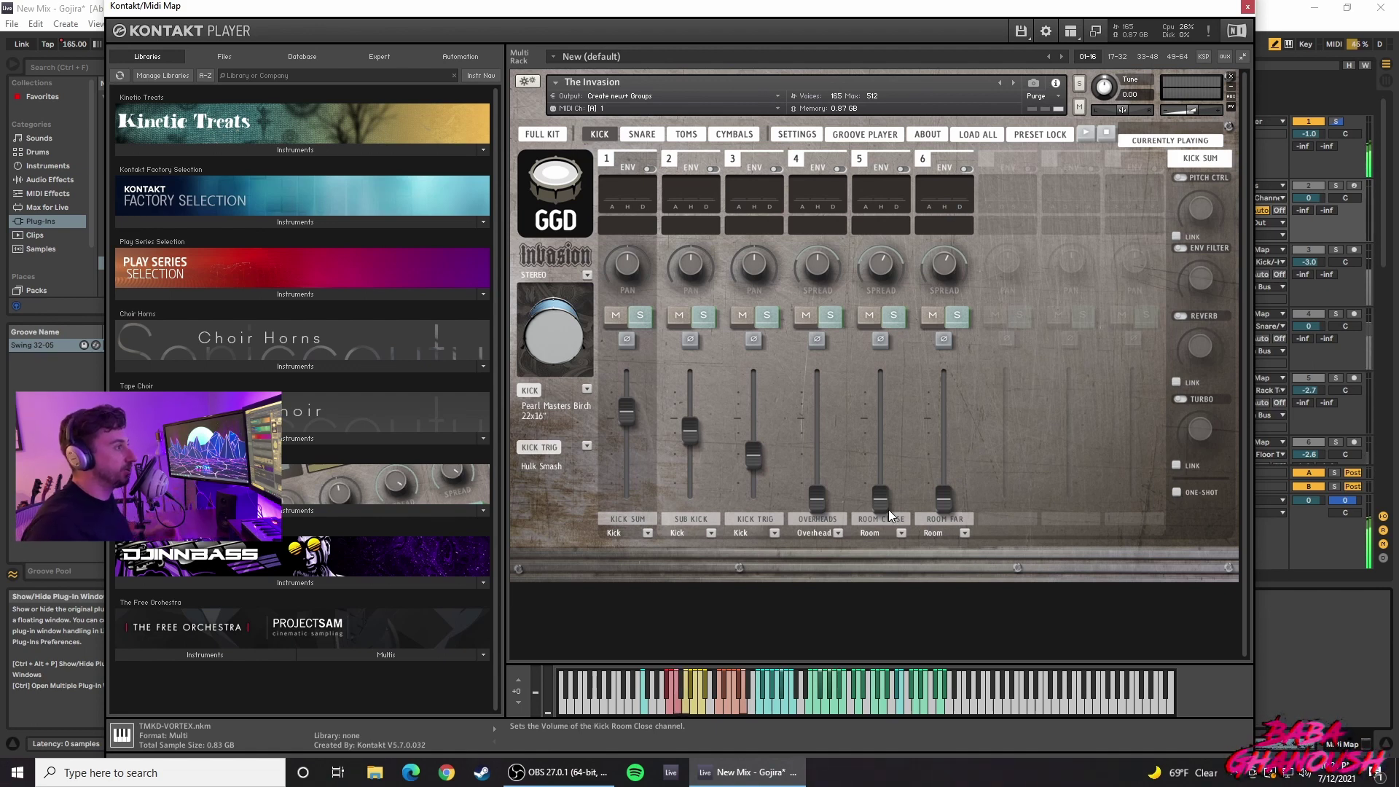
Step: Audition the kick with its Room Close and Room Far channels raised, lower both fully, and close the Kontakt window
{"action": "left_click_drag", "start_coordinate": [881, 501], "coordinate": [890, 453]}
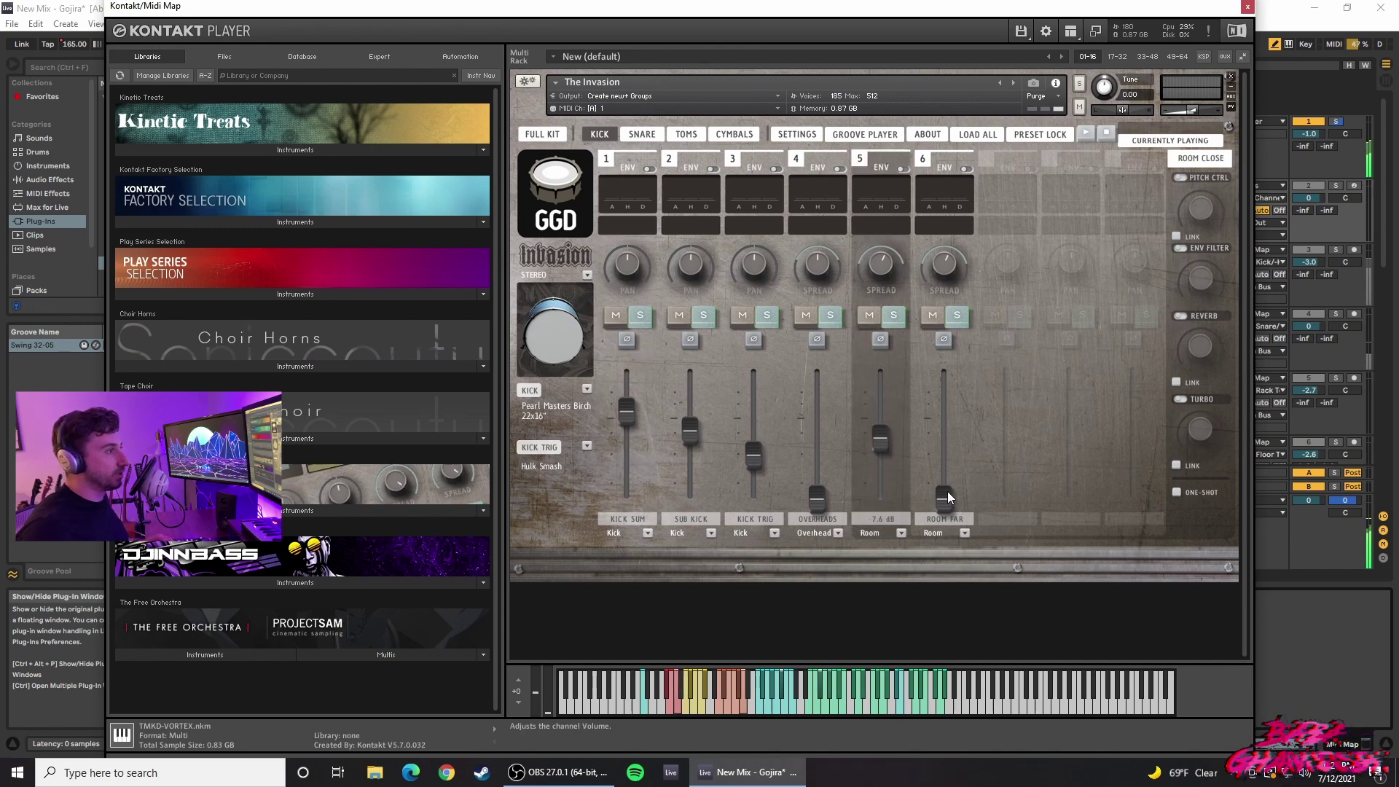
{"action": "left_click_drag", "start_coordinate": [944, 496], "coordinate": [943, 439]}
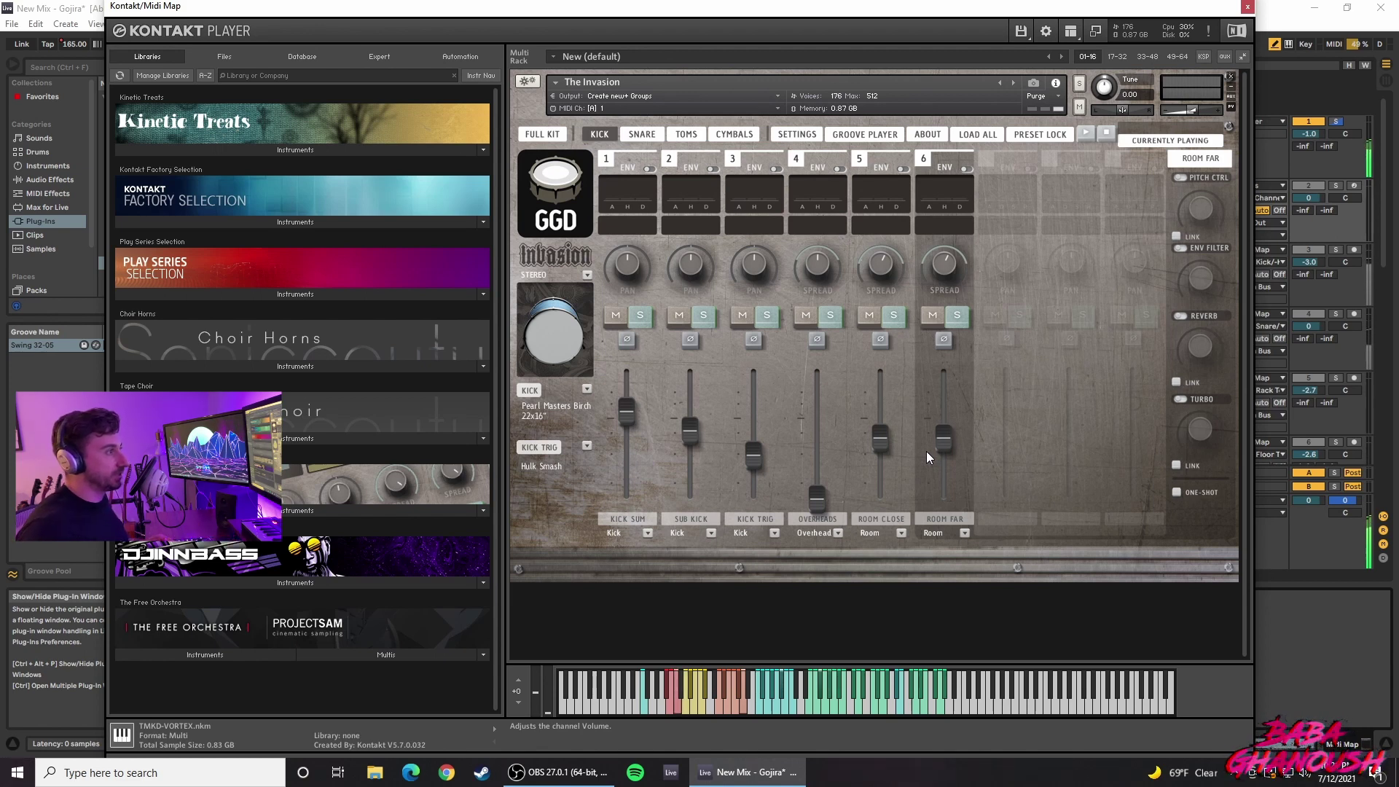
{"action": "left_click_drag", "start_coordinate": [886, 436], "coordinate": [887, 500]}
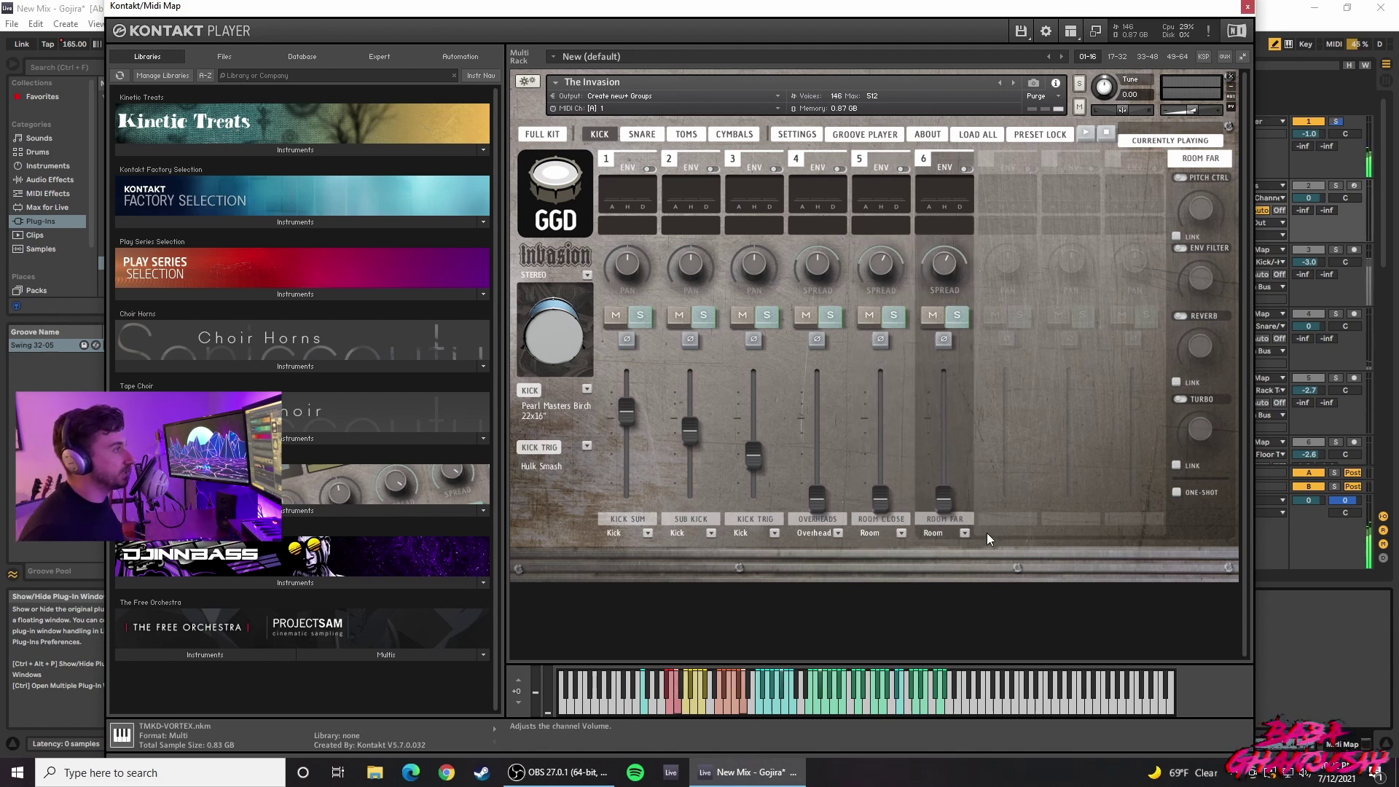
{"action": "left_click", "coordinate": [1247, 8]}
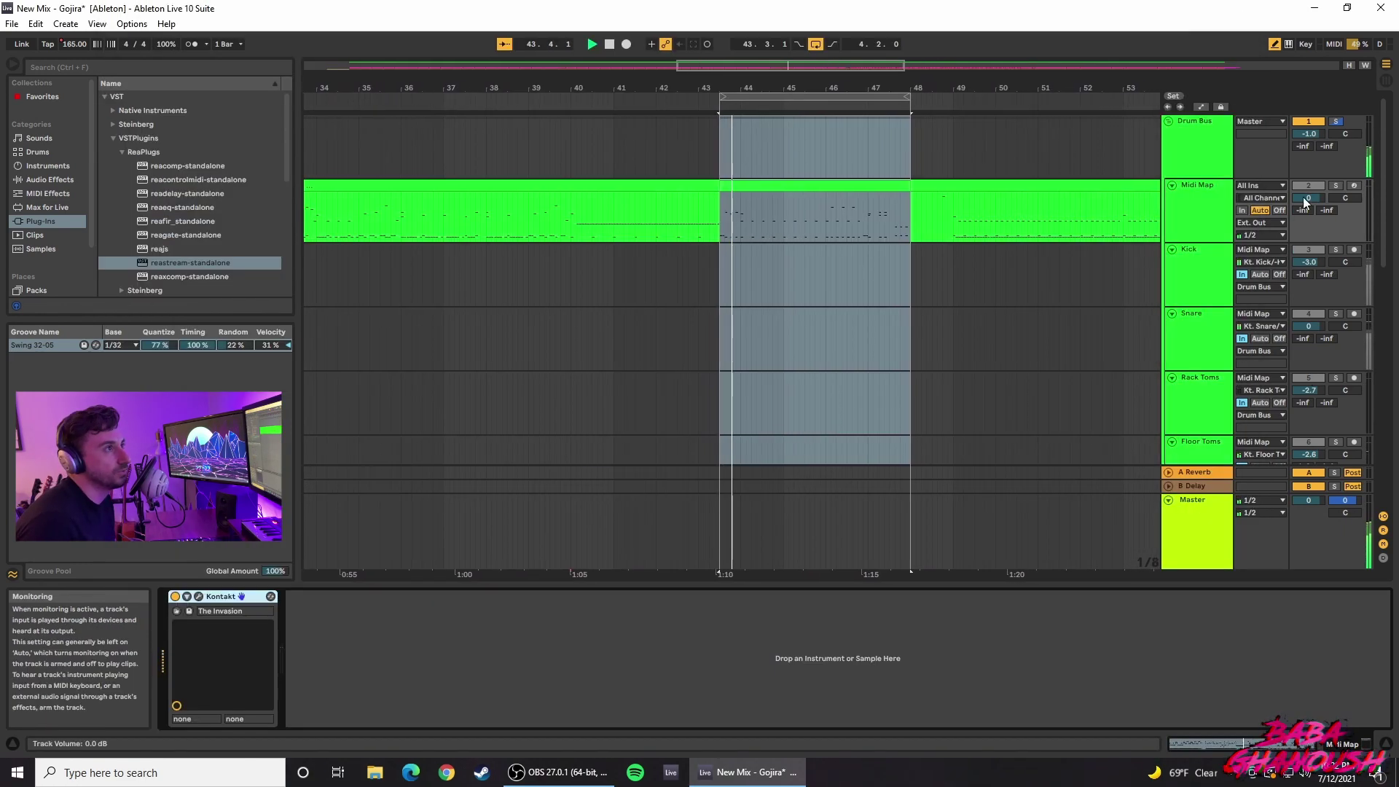
Step: Solo the Kick track and open the Kontakt window of The Invasion on the Midi Map track
{"action": "scroll", "coordinate": [1337, 232], "scroll_direction": "down", "scroll_amount": 2}
{"action": "scroll", "coordinate": [1330, 244], "scroll_direction": "down", "scroll_amount": 3}
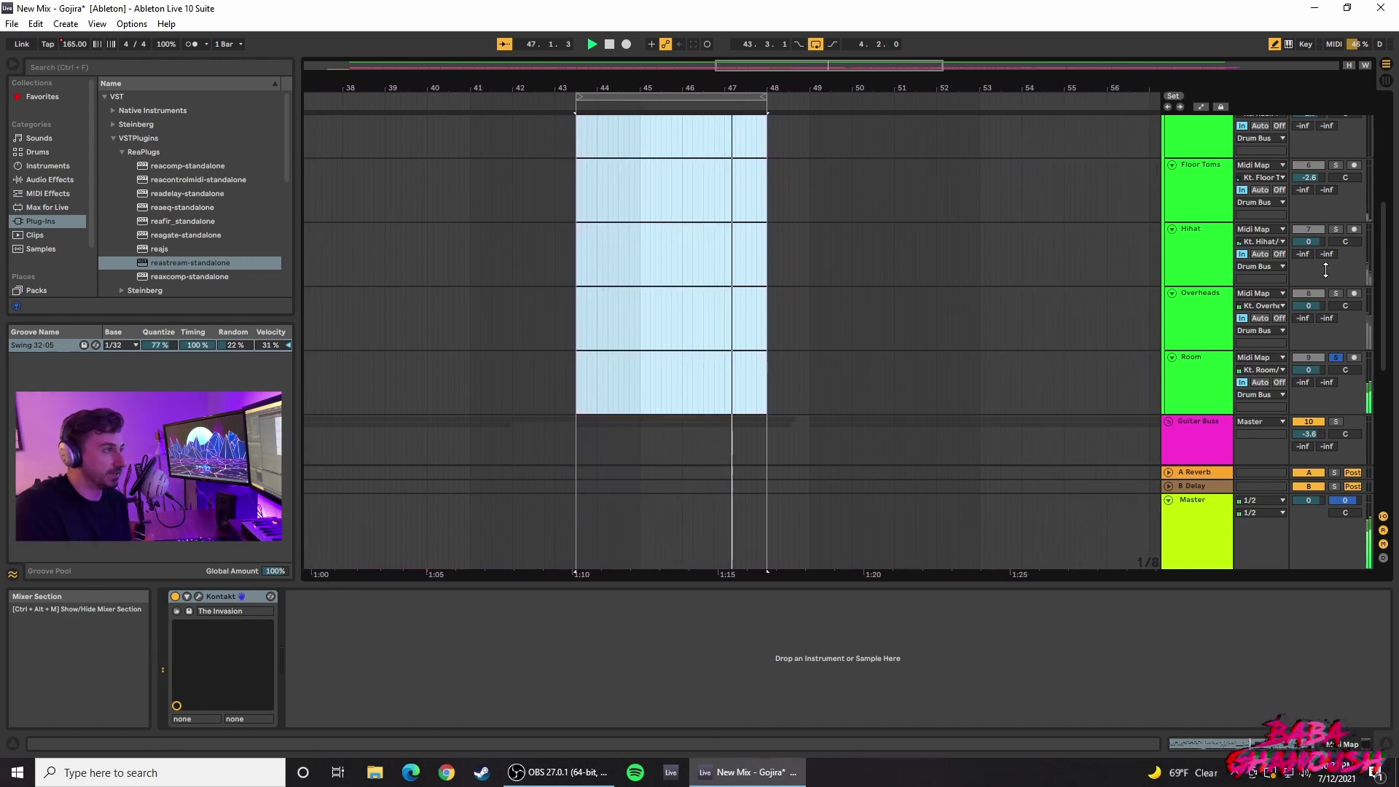
{"action": "scroll", "coordinate": [1305, 295], "scroll_direction": "up", "scroll_amount": 3}
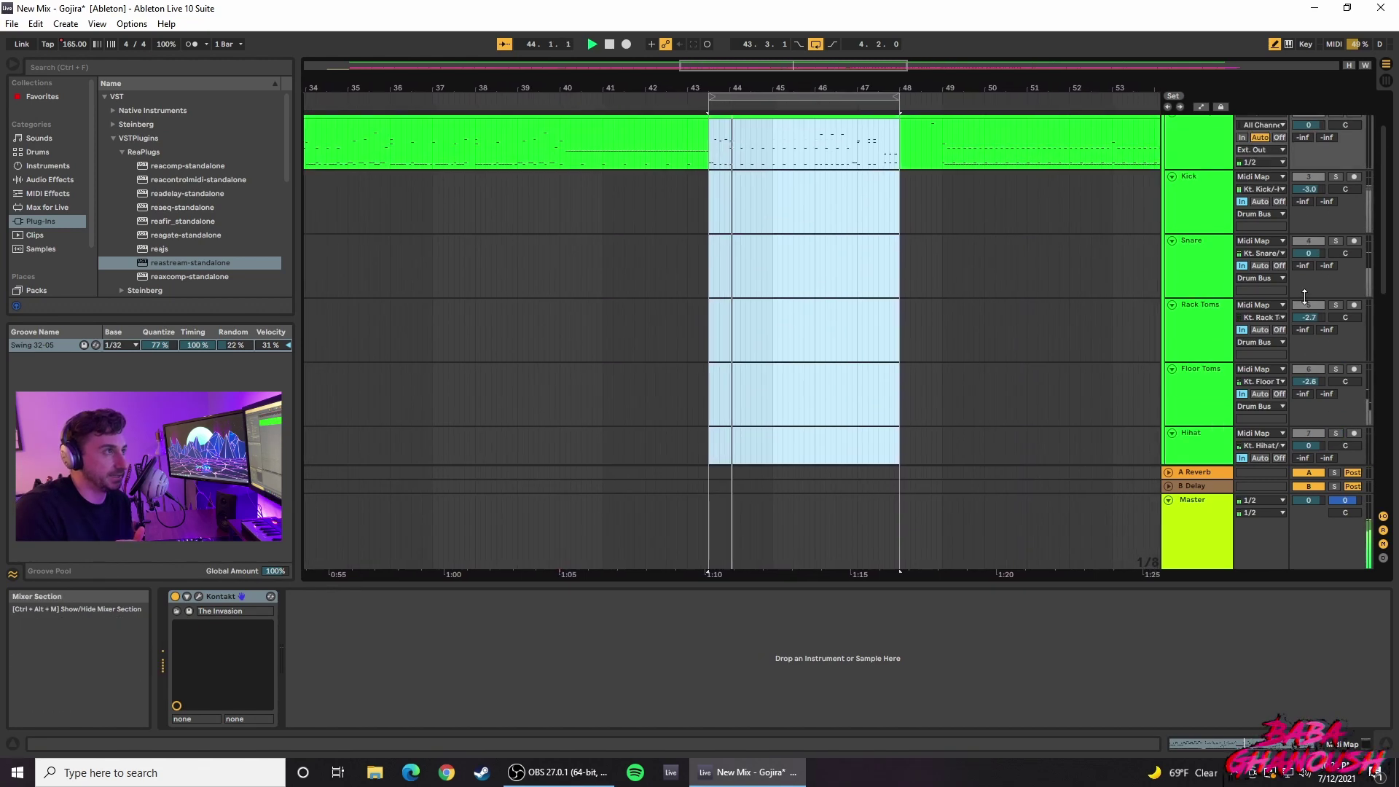
{"action": "scroll", "coordinate": [1305, 295], "scroll_direction": "up", "scroll_amount": 2}
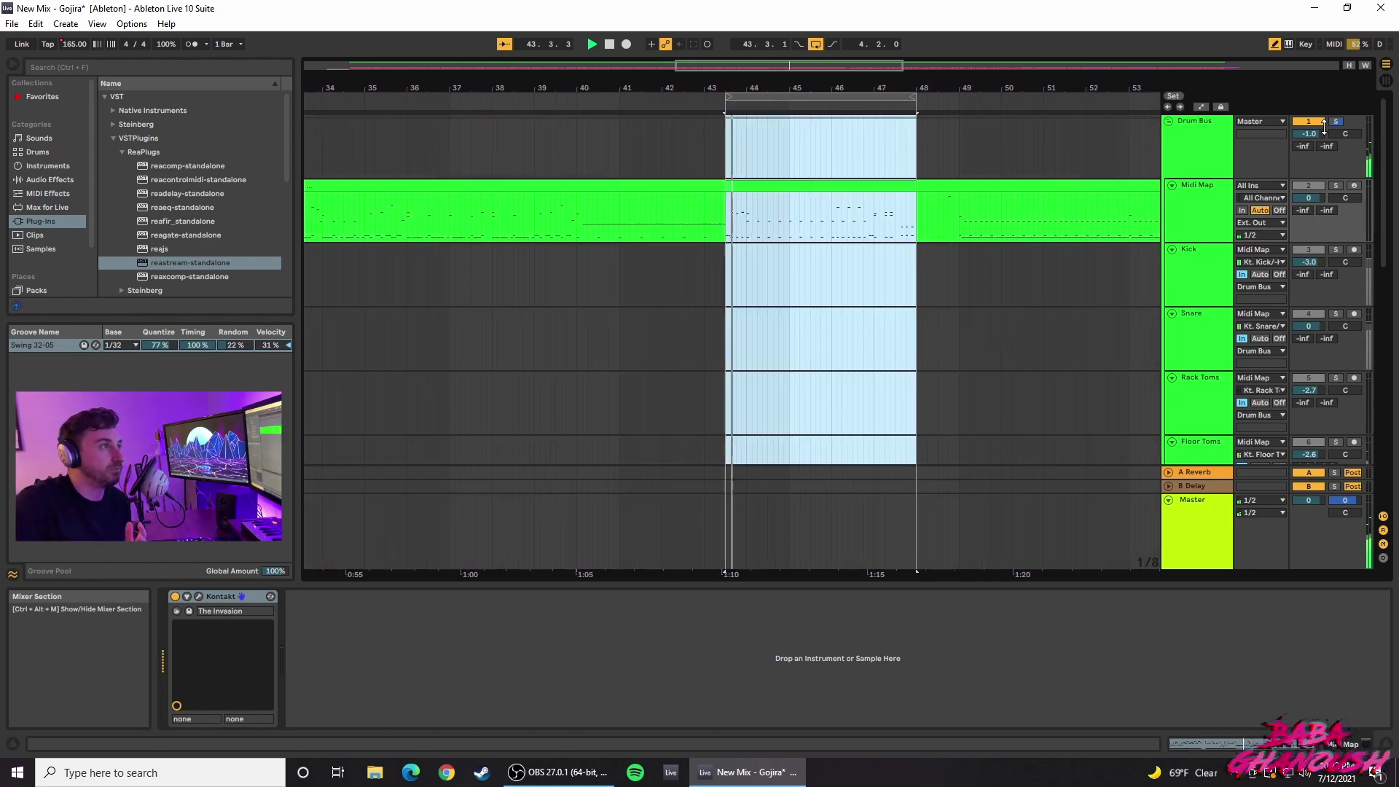
{"action": "left_click", "coordinate": [1338, 251]}
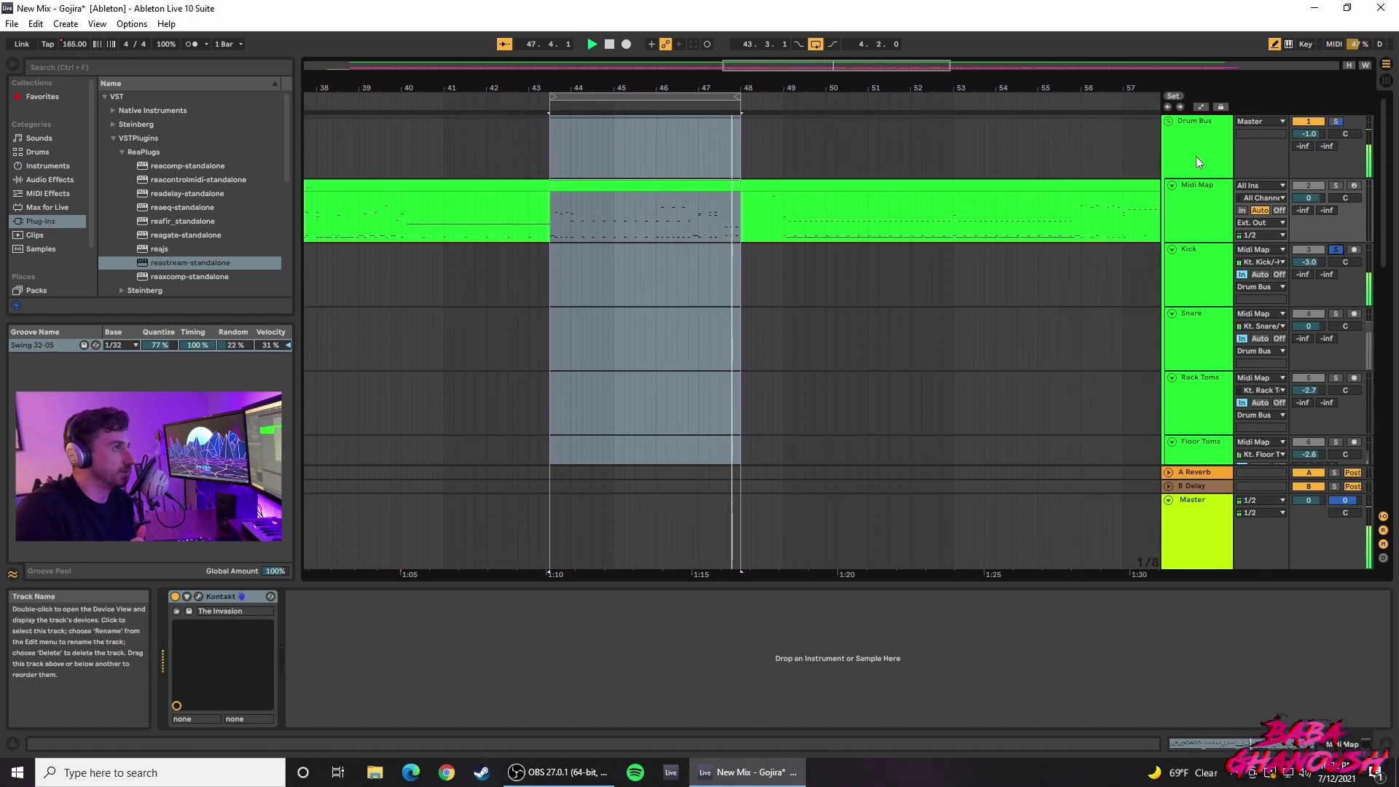
{"action": "left_click", "coordinate": [1198, 213]}
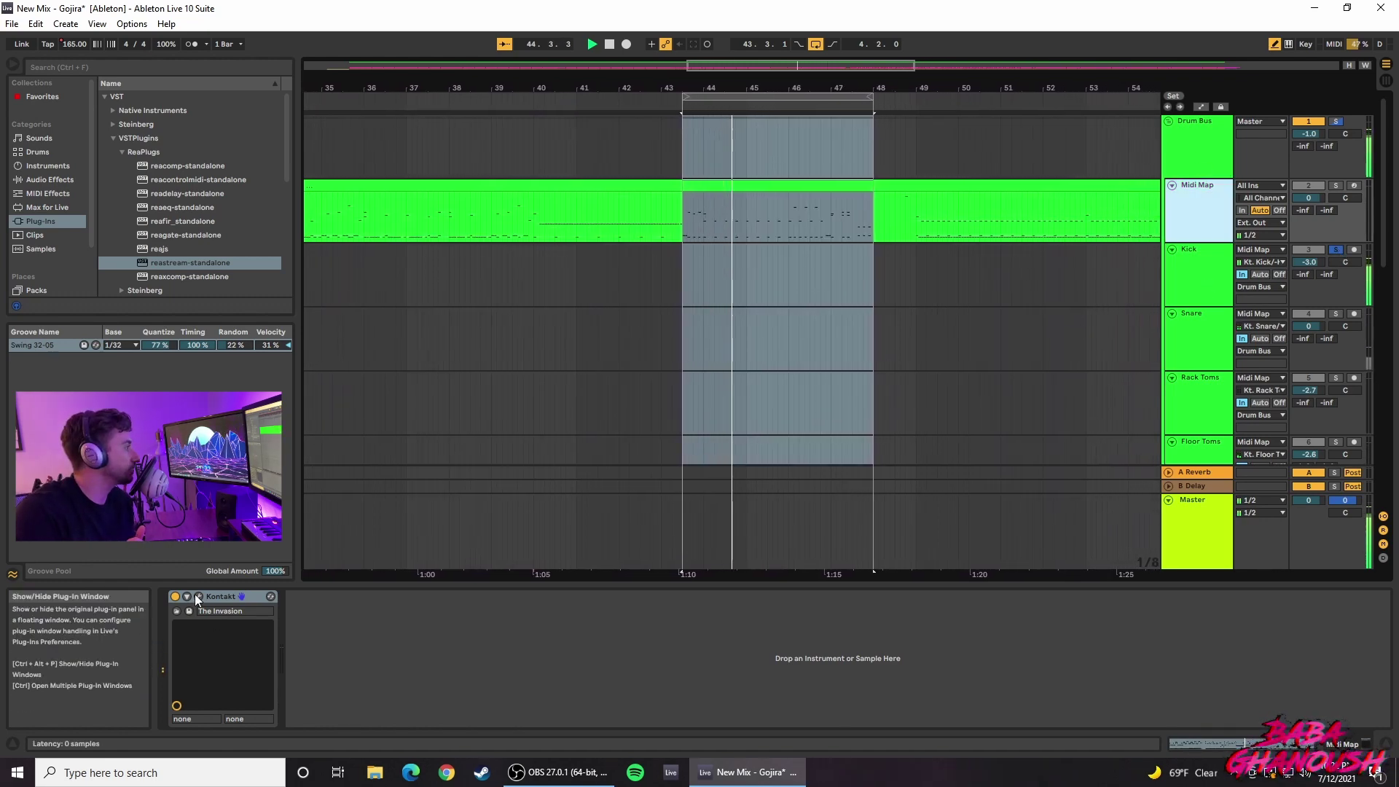
{"action": "left_click", "coordinate": [197, 597]}
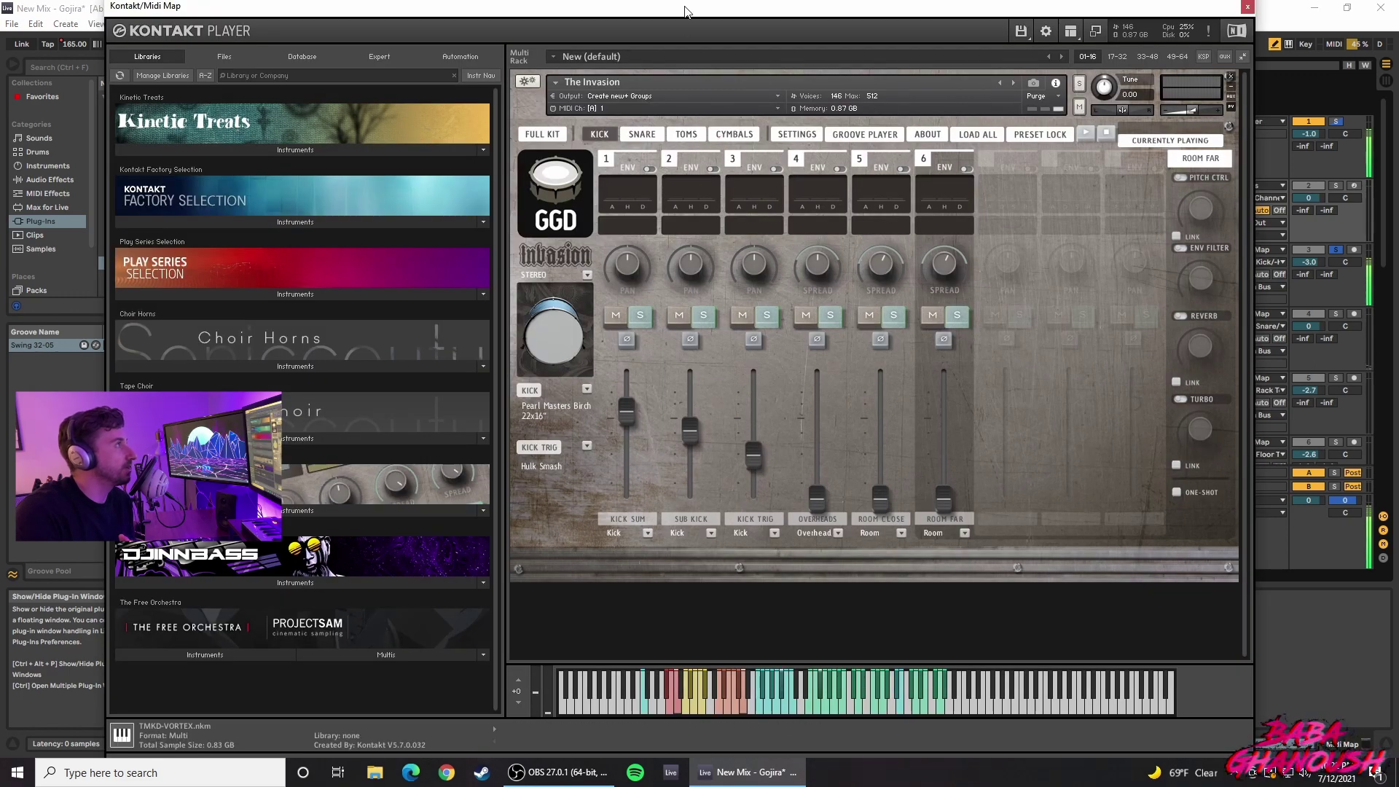
Step: Compare the soloed Kick track with the kick's Room Close and Room Far channels raised and fully lowered, and close Kontakt
{"action": "left_click_drag", "start_coordinate": [950, 504], "coordinate": [947, 462]}
{"action": "left_click_drag", "start_coordinate": [880, 498], "coordinate": [941, 408]}
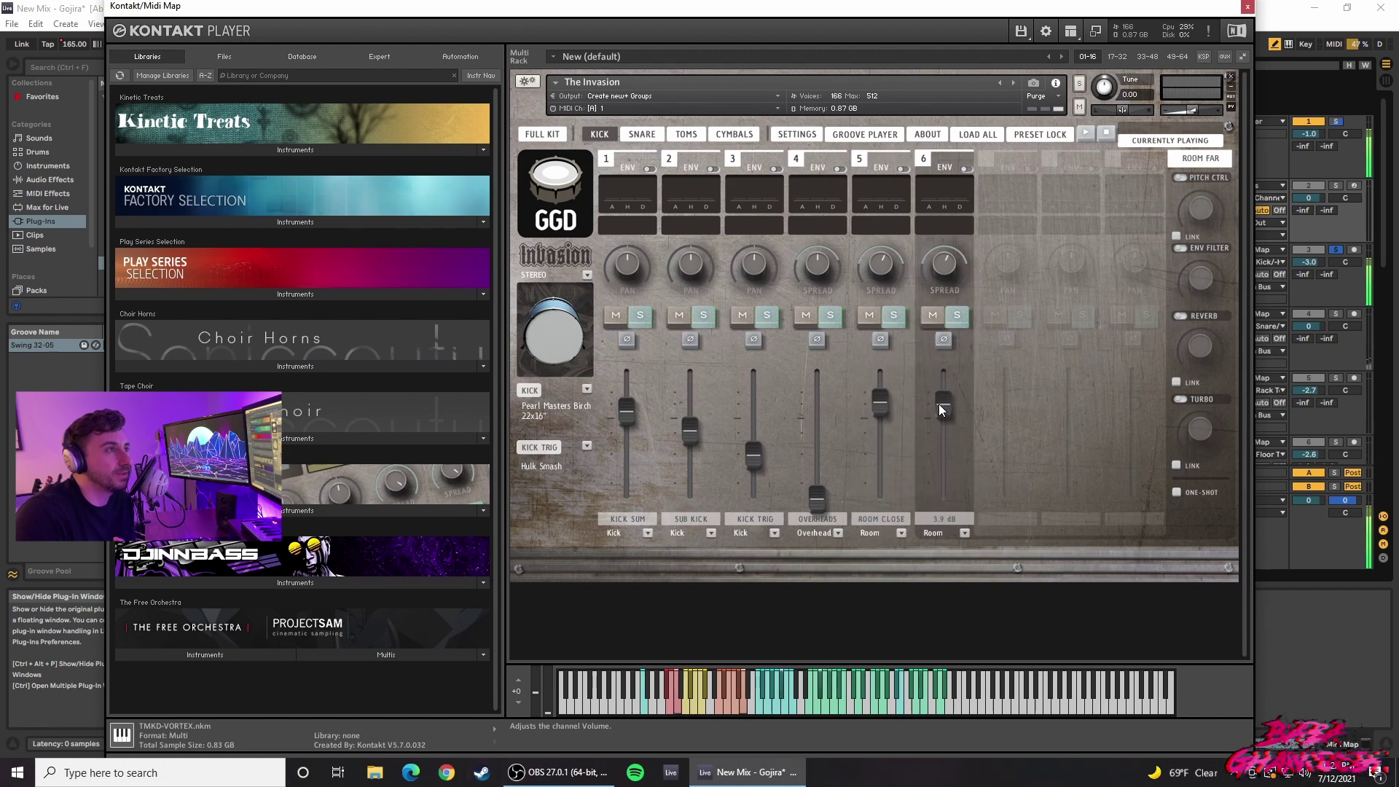
{"action": "left_click_drag", "start_coordinate": [988, 12], "coordinate": [949, 40]}
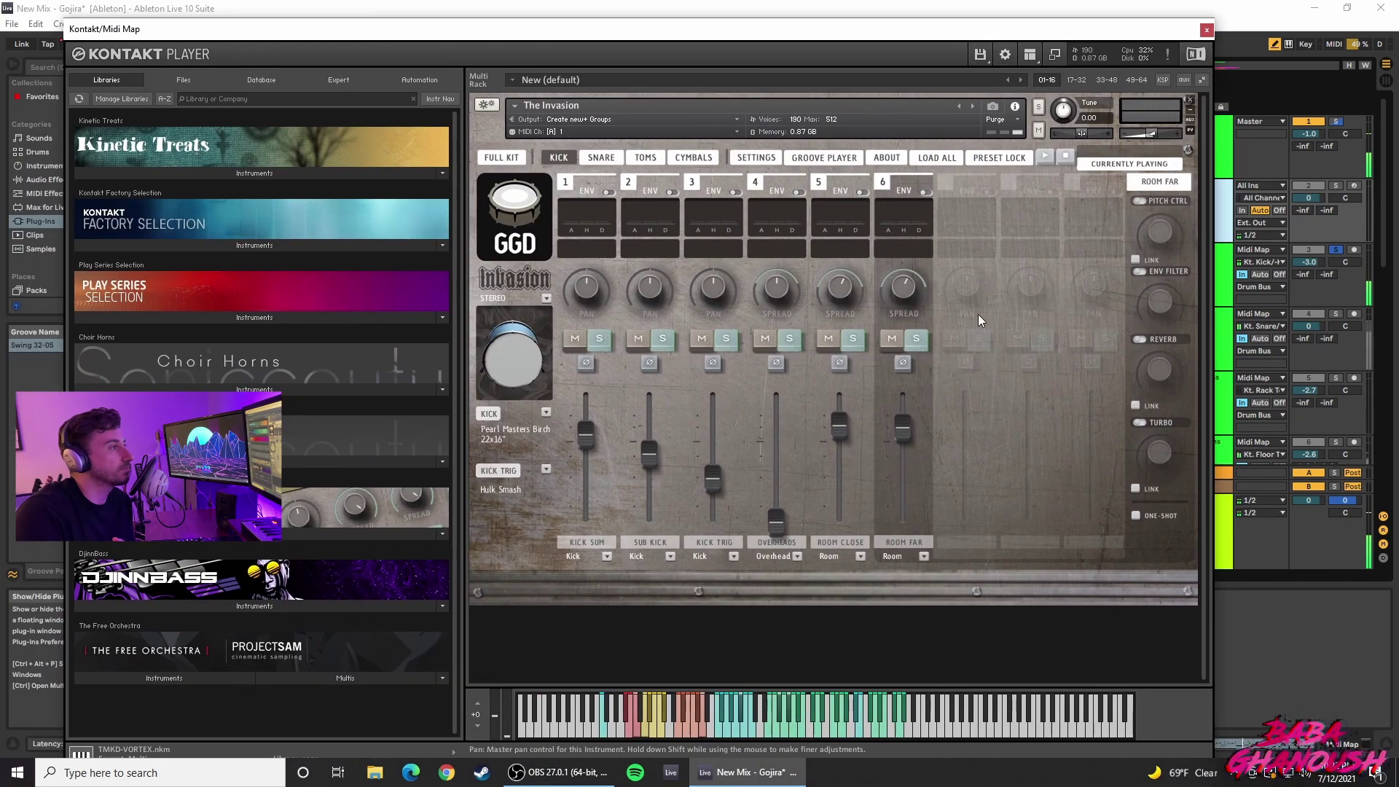
{"action": "left_click_drag", "start_coordinate": [839, 425], "coordinate": [839, 521]}
{"action": "left_click_drag", "start_coordinate": [903, 430], "coordinate": [921, 457]}
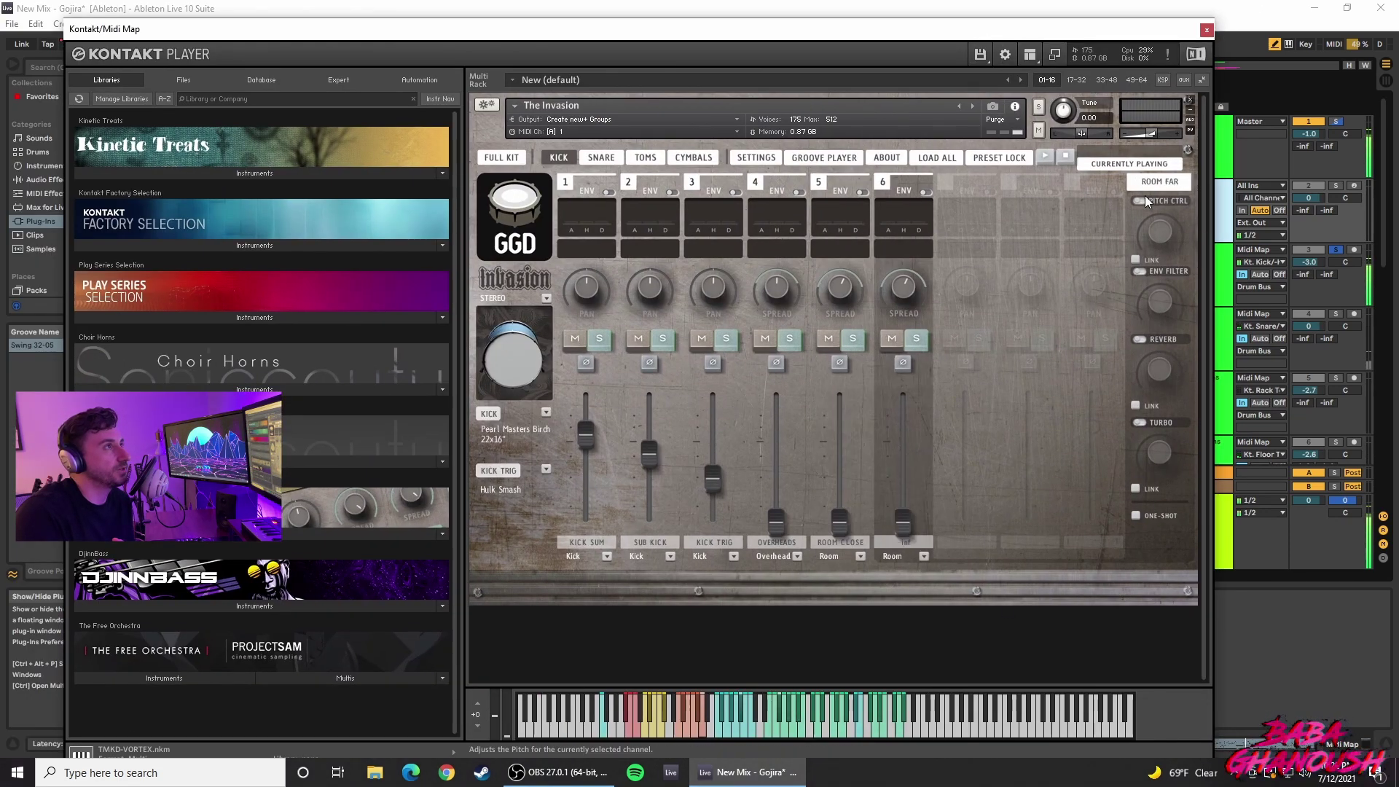
{"action": "left_click", "coordinate": [1206, 30]}
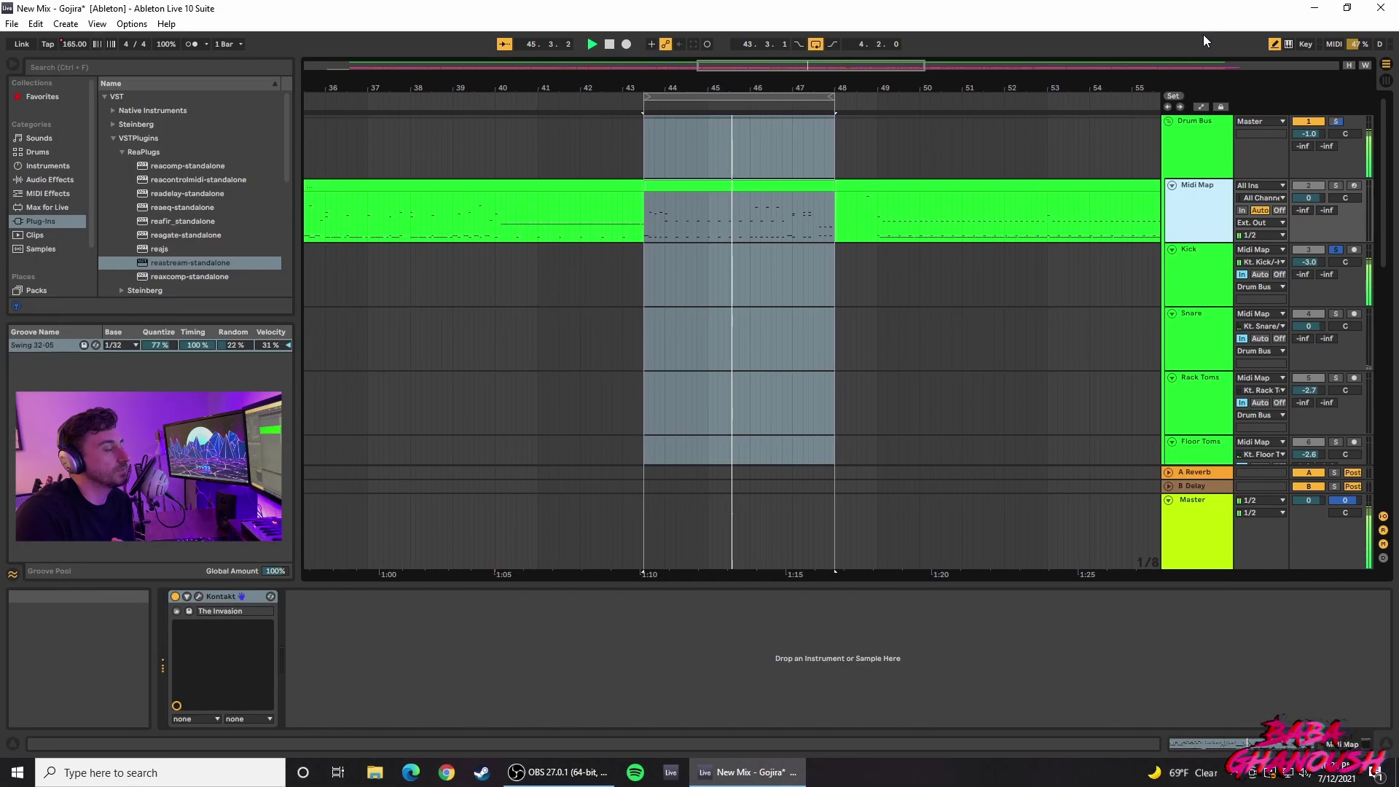
Step: Toggle the Kick track's solo off and on, and reopen the Midi Map track's Kontakt window
{"action": "left_click", "coordinate": [1333, 255]}
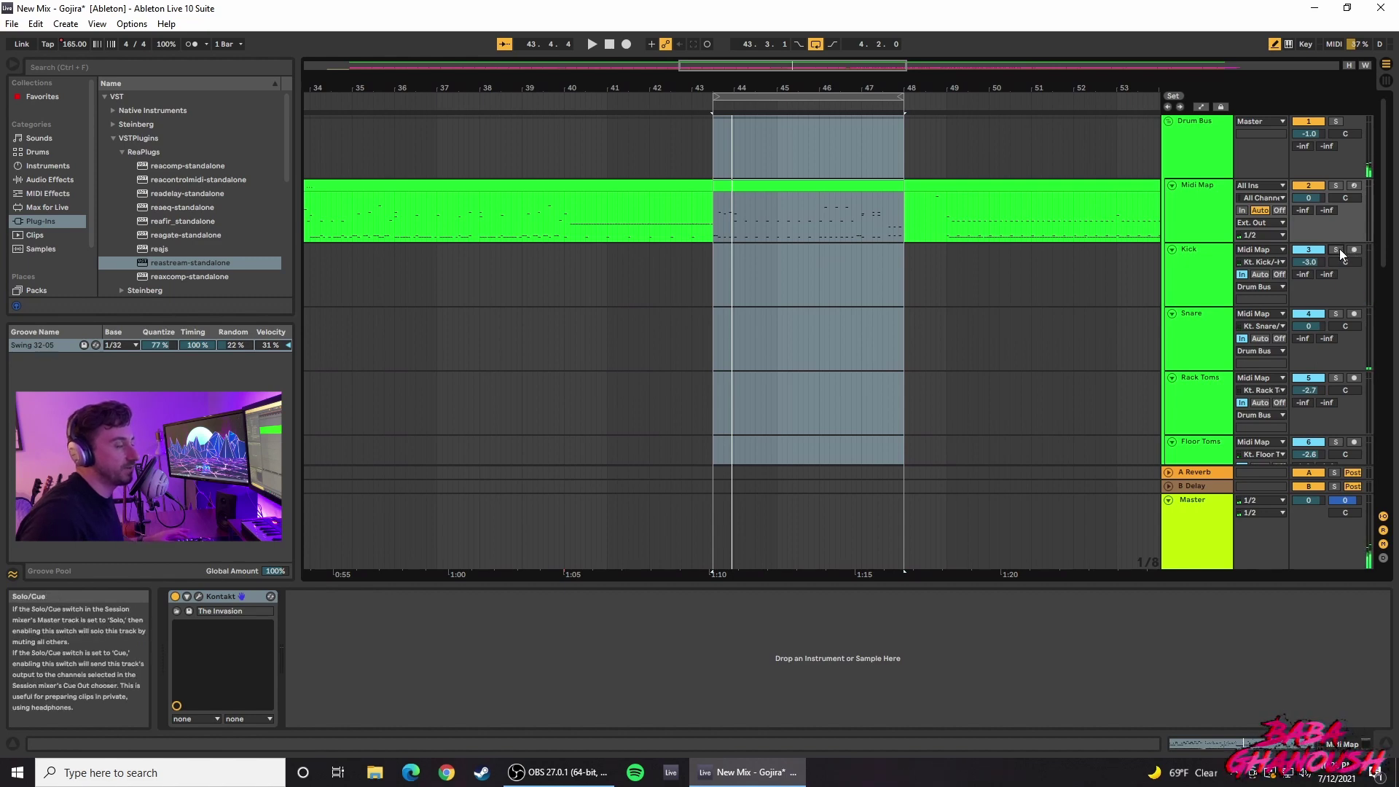
{"action": "scroll", "coordinate": [1340, 277], "scroll_direction": "down", "scroll_amount": 5}
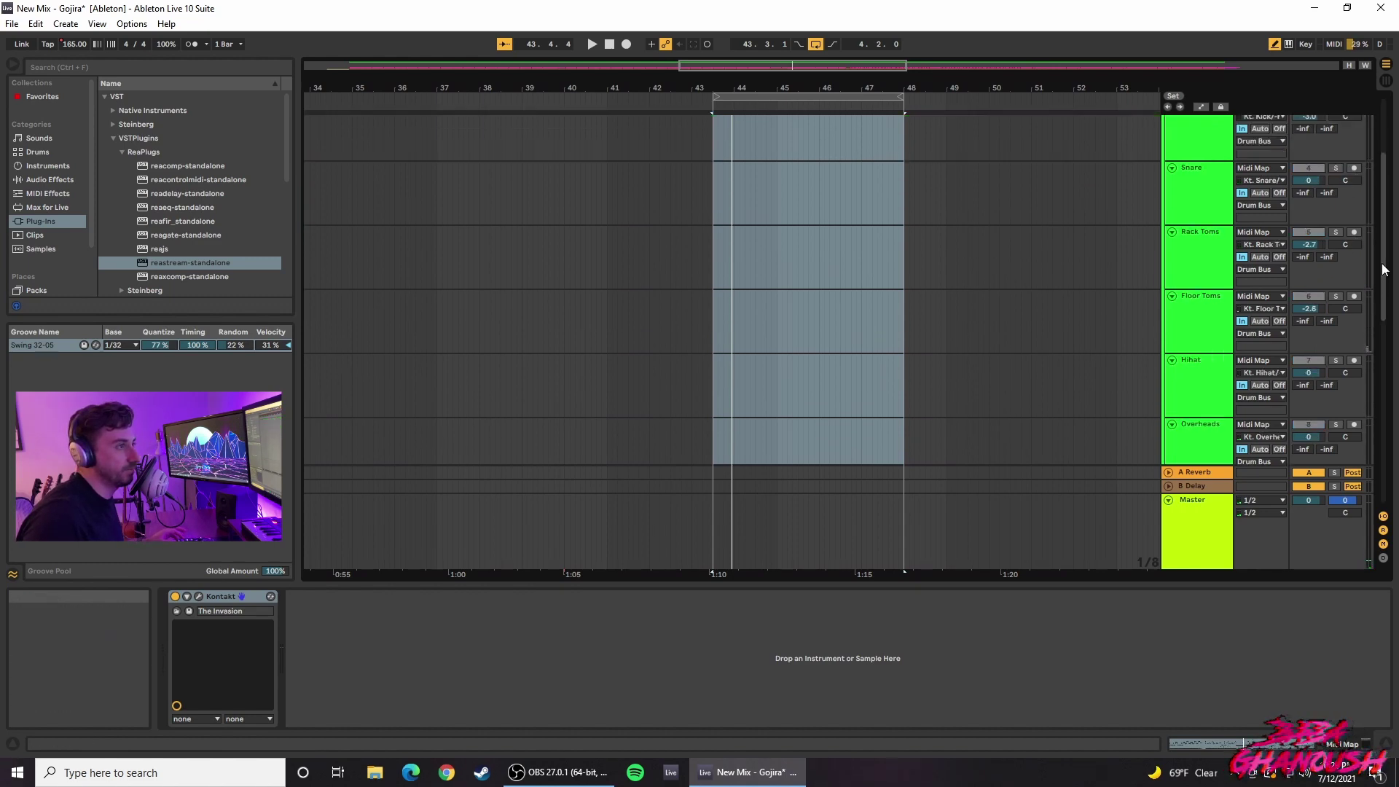
{"action": "scroll", "coordinate": [1215, 343], "scroll_direction": "up", "scroll_amount": 5}
{"action": "scroll", "coordinate": [1213, 326], "scroll_direction": "up", "scroll_amount": 2}
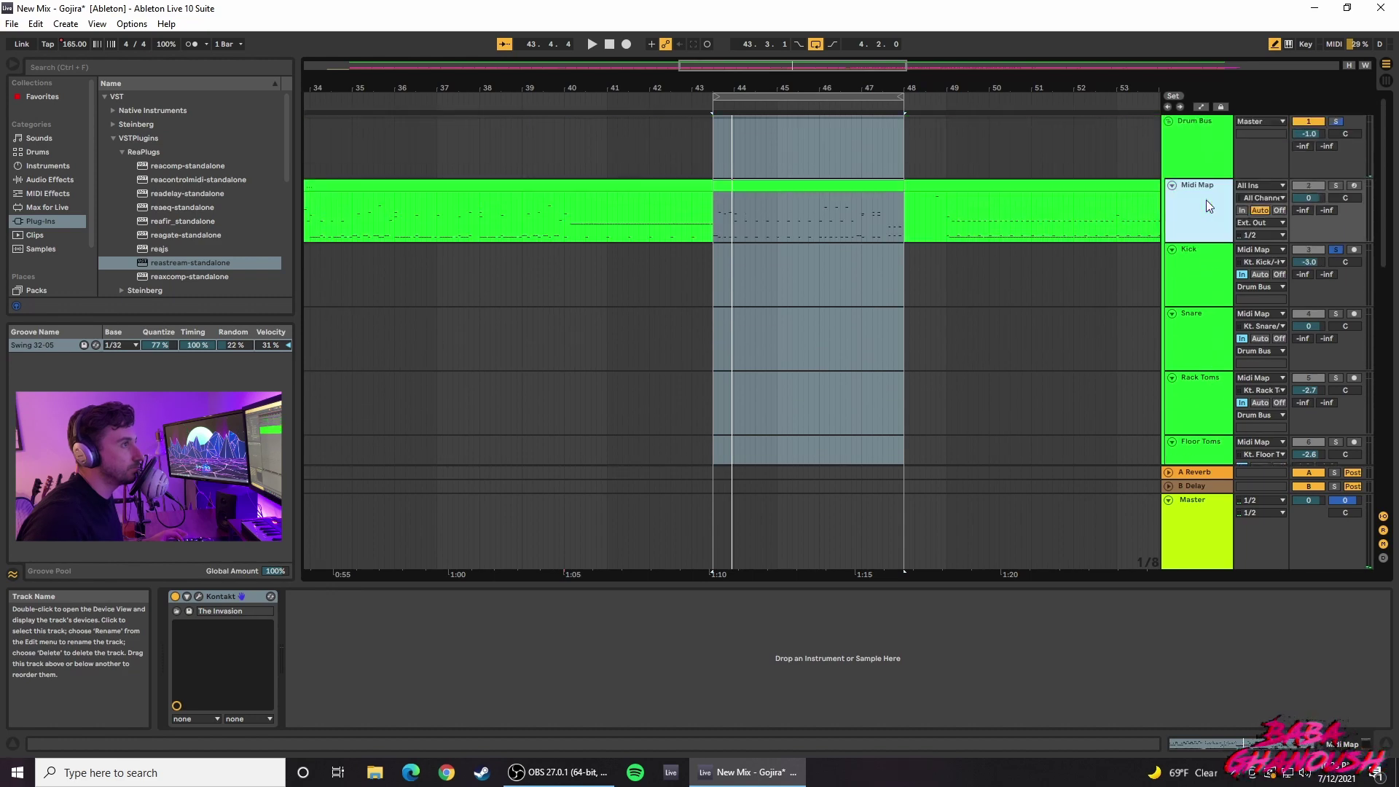
{"action": "left_click", "coordinate": [199, 597]}
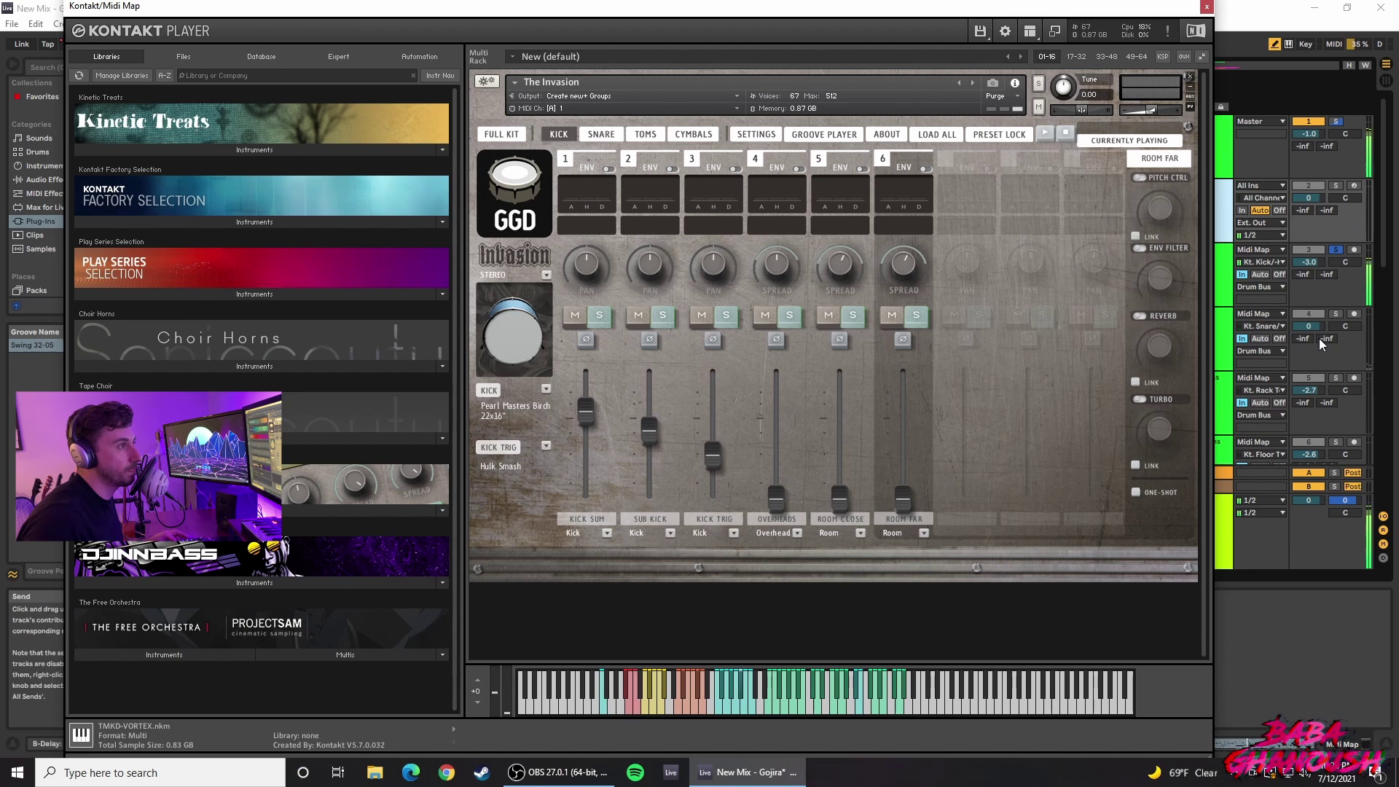
Step: Solo the Room track and fully lower the Room Close and Room Far channels in the cymbals mixer
{"action": "scroll", "coordinate": [1315, 350], "scroll_direction": "down", "scroll_amount": 5}
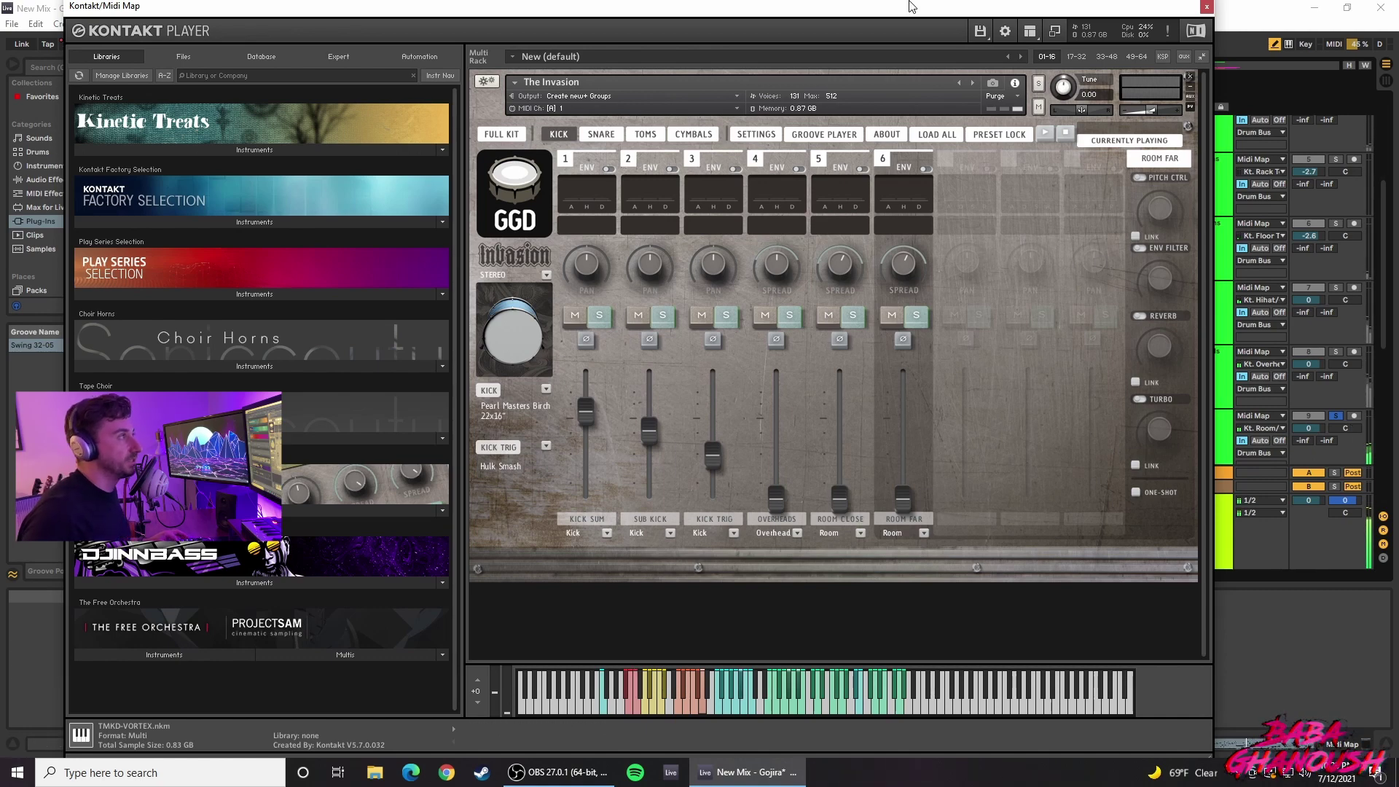
{"action": "left_click", "coordinate": [694, 134]}
{"action": "left_click_drag", "start_coordinate": [907, 446], "coordinate": [904, 500]}
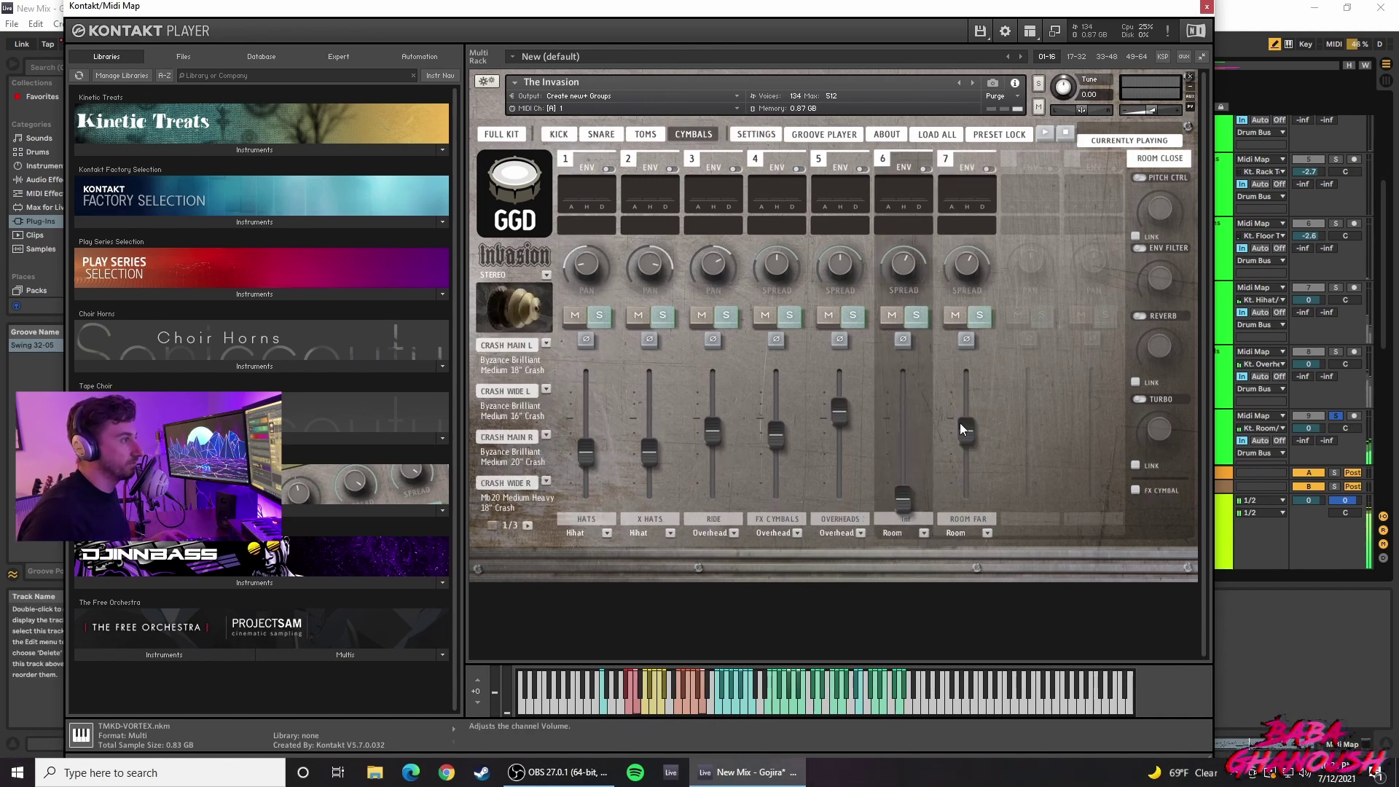
{"action": "left_click_drag", "start_coordinate": [966, 431], "coordinate": [966, 501]}
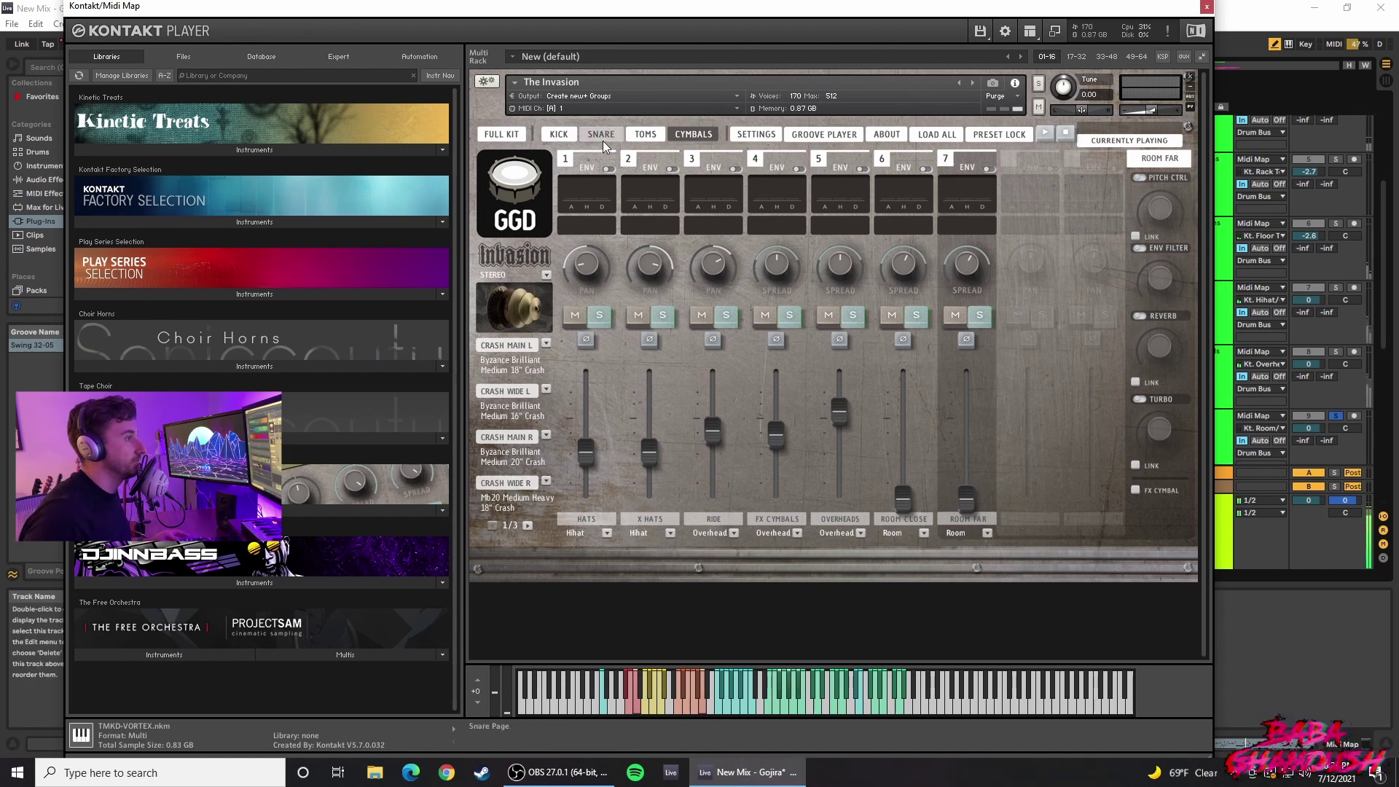
Step: Audition the kick in the soloed Room track by raising its Room Close and Room Far channels, and lower both fully
{"action": "left_click", "coordinate": [558, 134]}
{"action": "left_click_drag", "start_coordinate": [842, 507], "coordinate": [843, 490]}
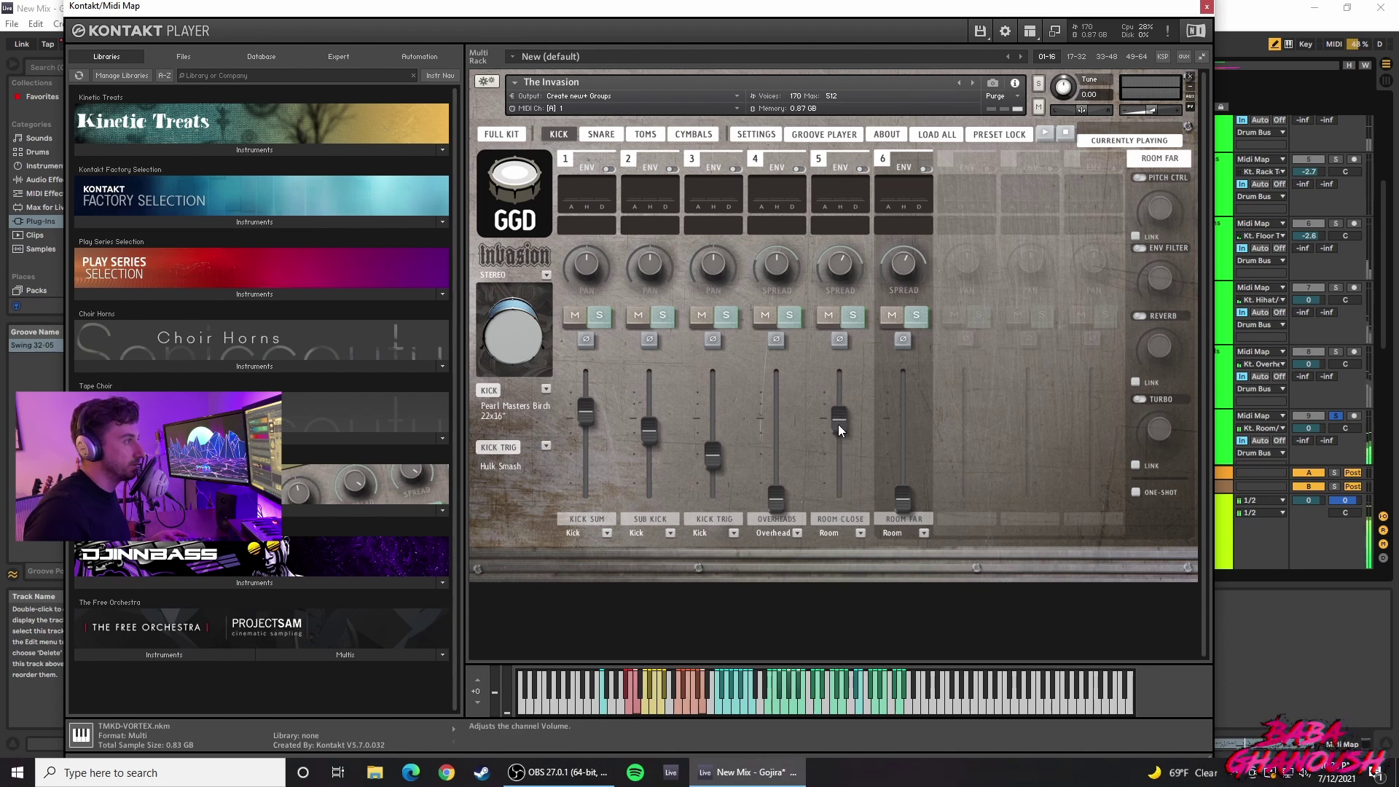
{"action": "left_click_drag", "start_coordinate": [904, 498], "coordinate": [900, 427]}
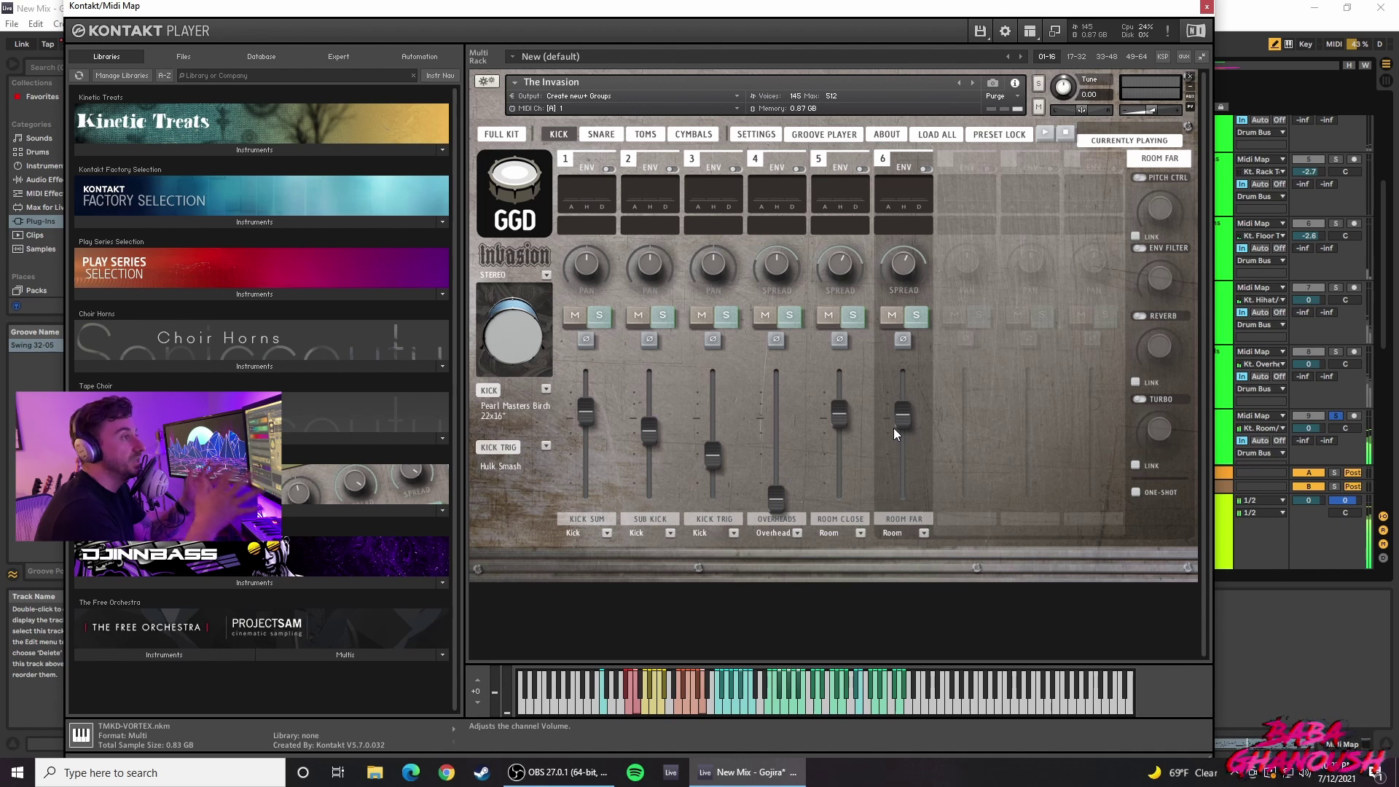
{"action": "left_click_drag", "start_coordinate": [841, 418], "coordinate": [860, 478]}
{"action": "left_click_drag", "start_coordinate": [903, 419], "coordinate": [904, 503]}
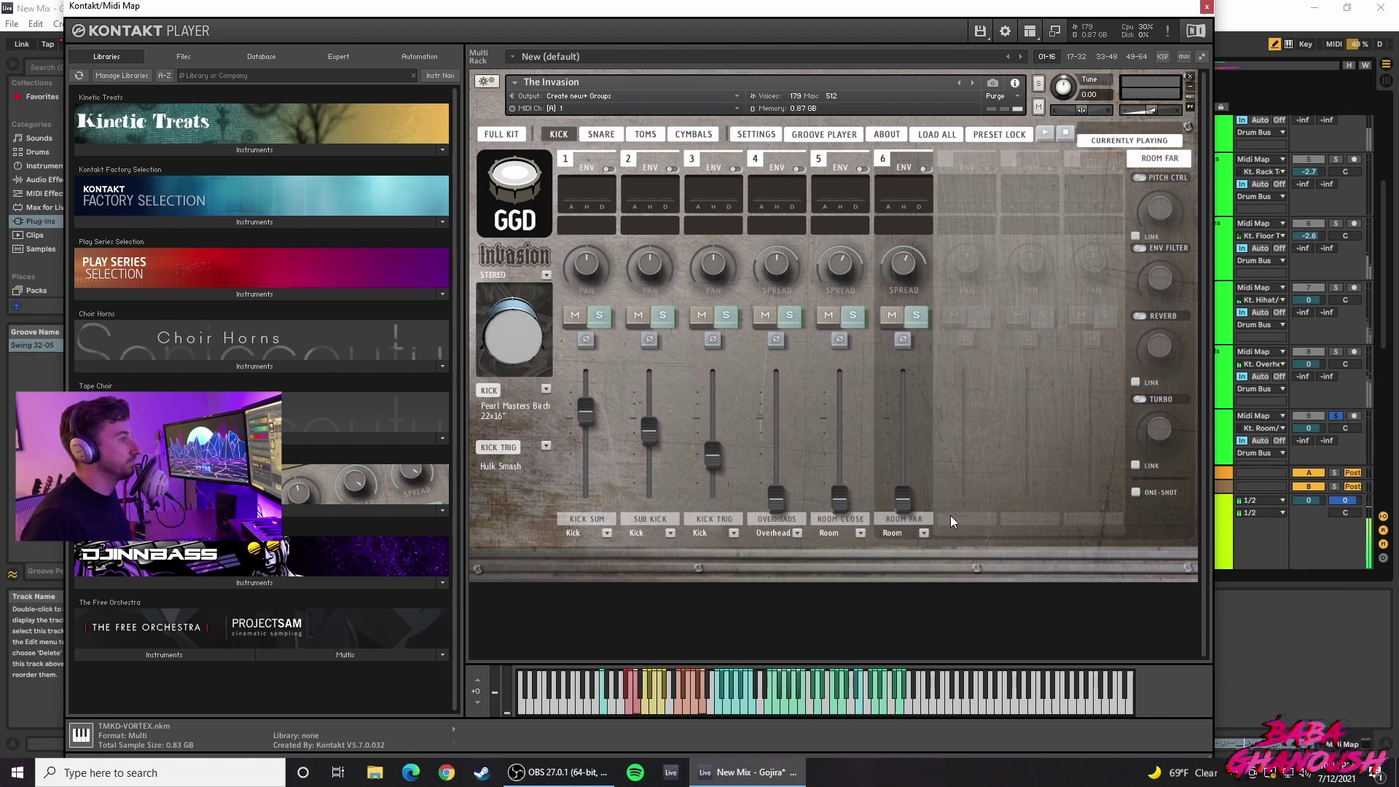
Step: Raise the cymbals' Room Close and Room Far channels back to moderate levels and close the Kontakt window
{"action": "left_click", "coordinate": [698, 134]}
{"action": "left_click_drag", "start_coordinate": [901, 503], "coordinate": [967, 445]}
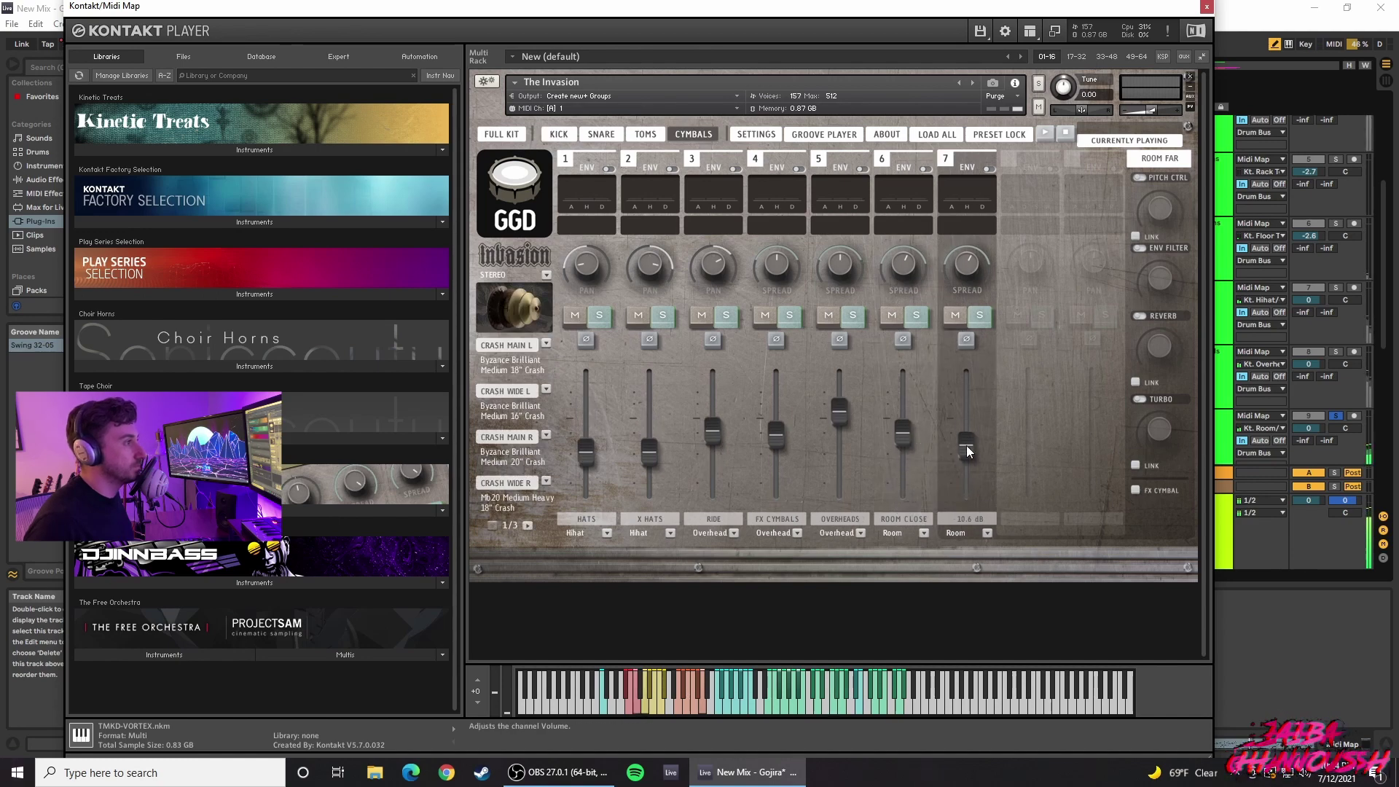
{"action": "left_click", "coordinate": [1207, 5]}
{"action": "left_click", "coordinate": [1213, 139]}
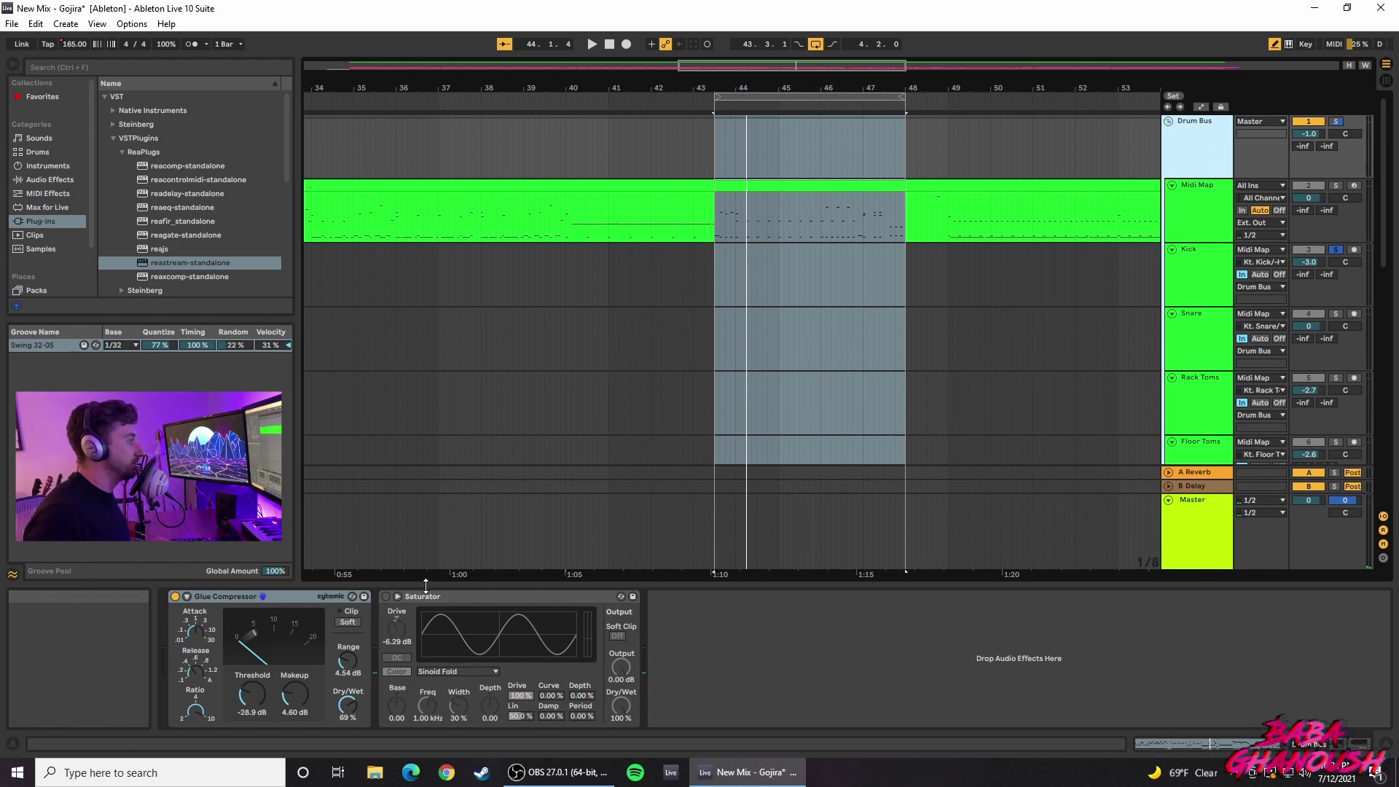
{"action": "left_click", "coordinate": [448, 598]}
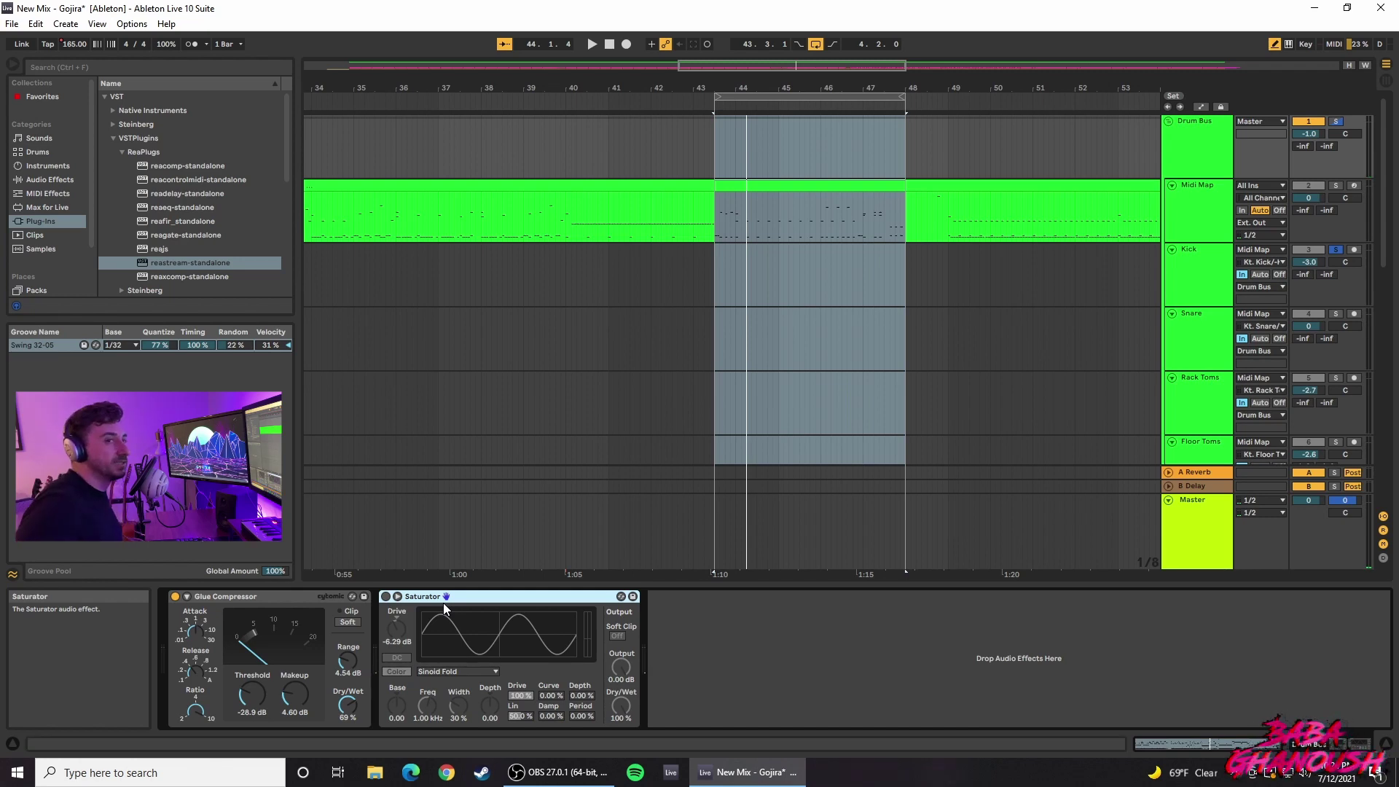
{"action": "key", "text": "space"}
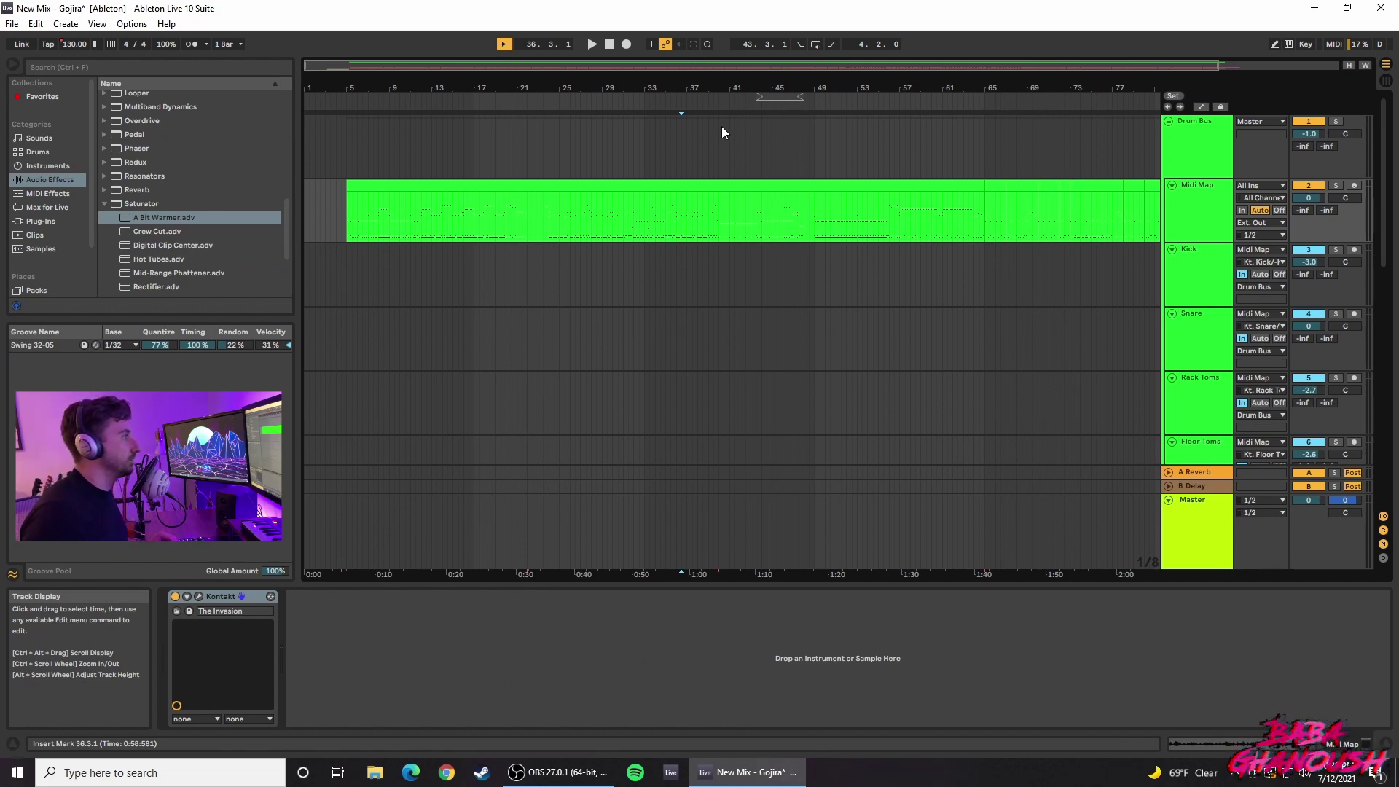
Step: Select the long drum clip on the Midi Map track spanning bars 5 to 65
{"action": "left_click", "coordinate": [488, 187]}
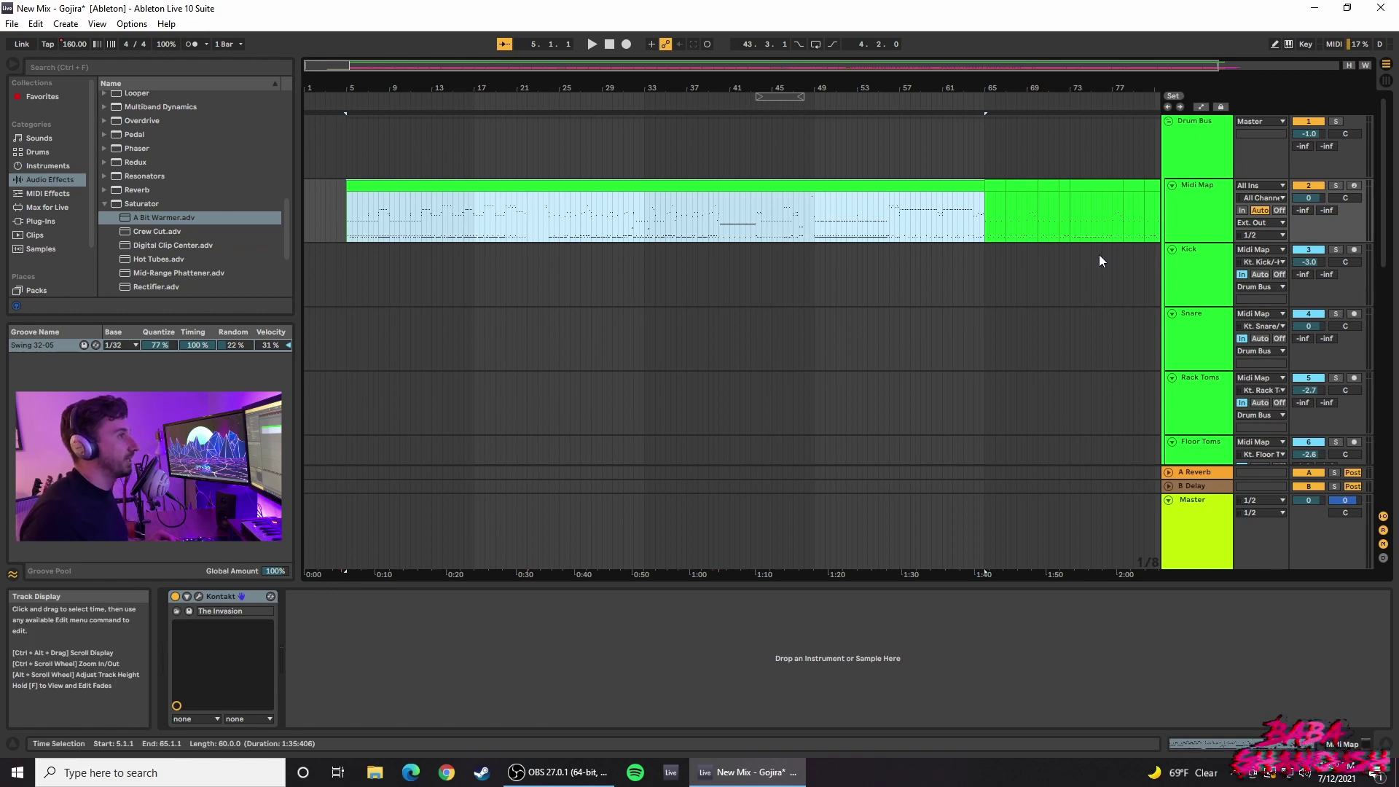
{"action": "left_click", "coordinate": [1087, 217]}
{"action": "left_click", "coordinate": [438, 185]}
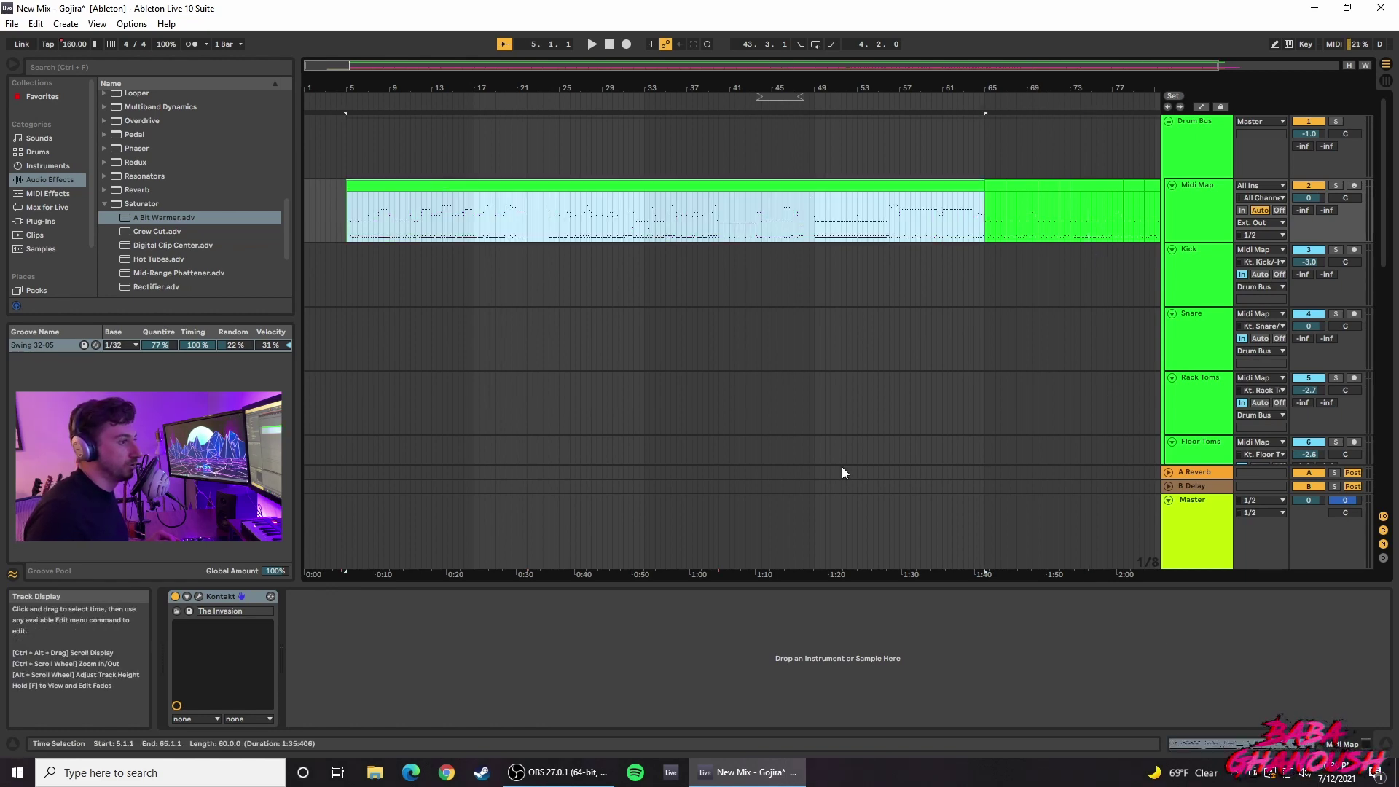
Step: Show the notes of the long Midi Map drum clip in the MIDI note editor
{"action": "key", "text": "shift+Tab"}
{"action": "left_click", "coordinate": [604, 599]}
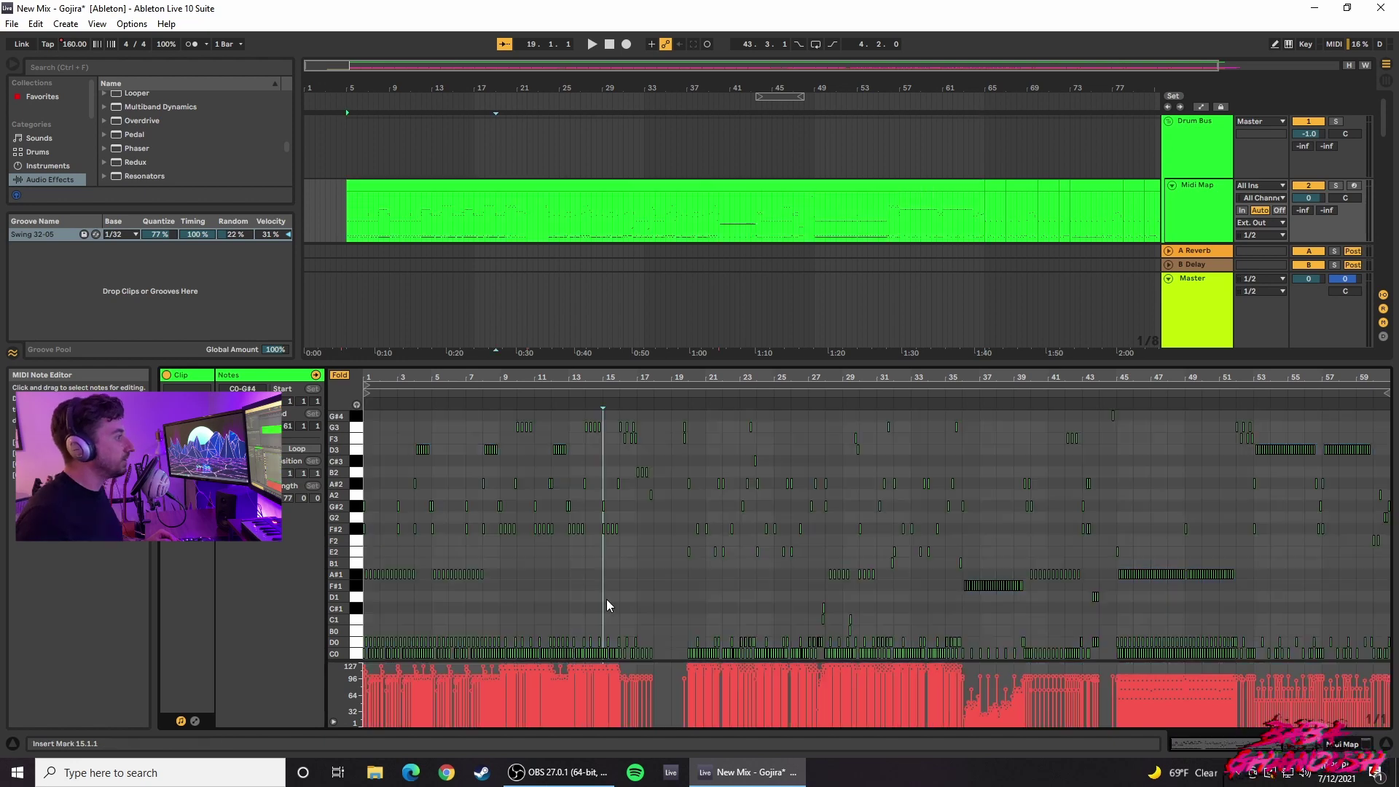
{"action": "left_click", "coordinate": [345, 226]}
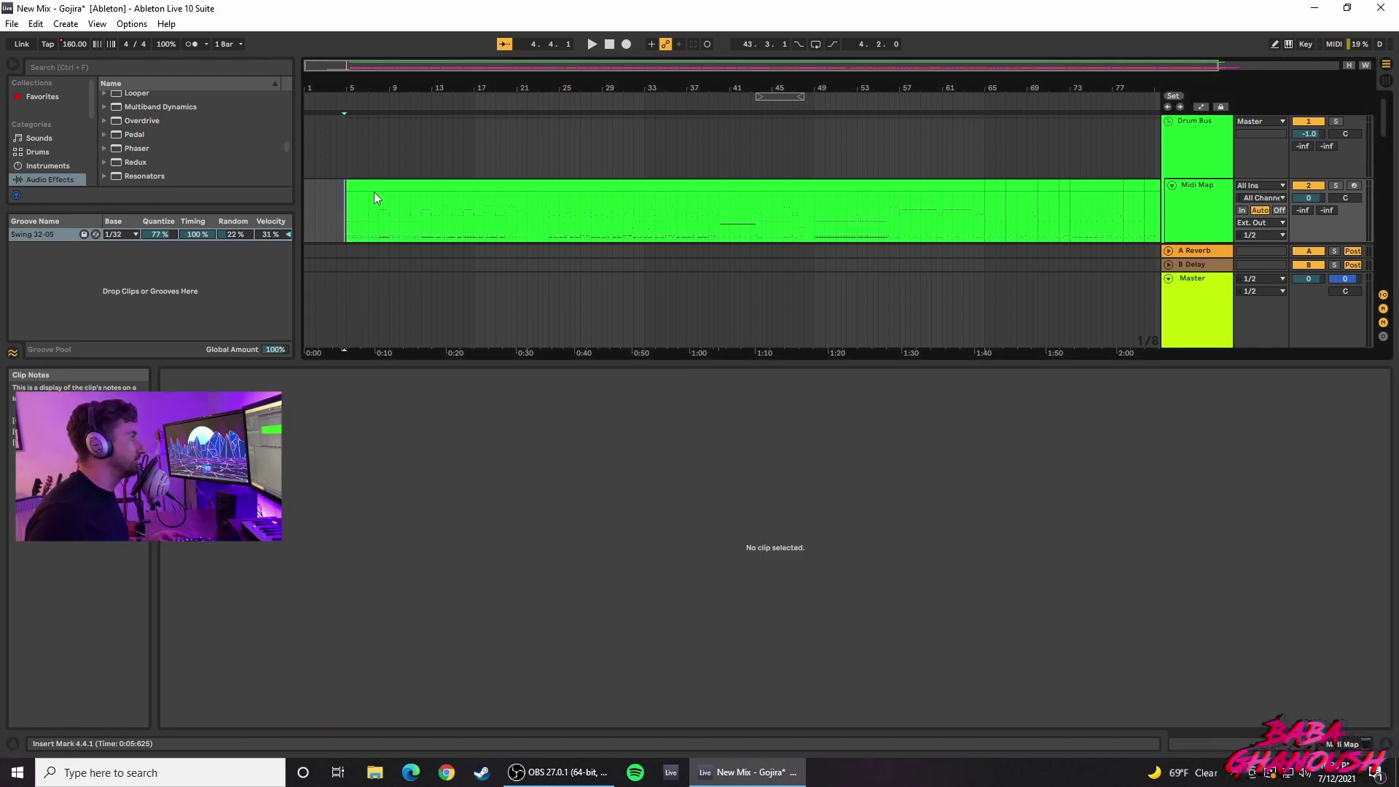
{"action": "left_click", "coordinate": [371, 200]}
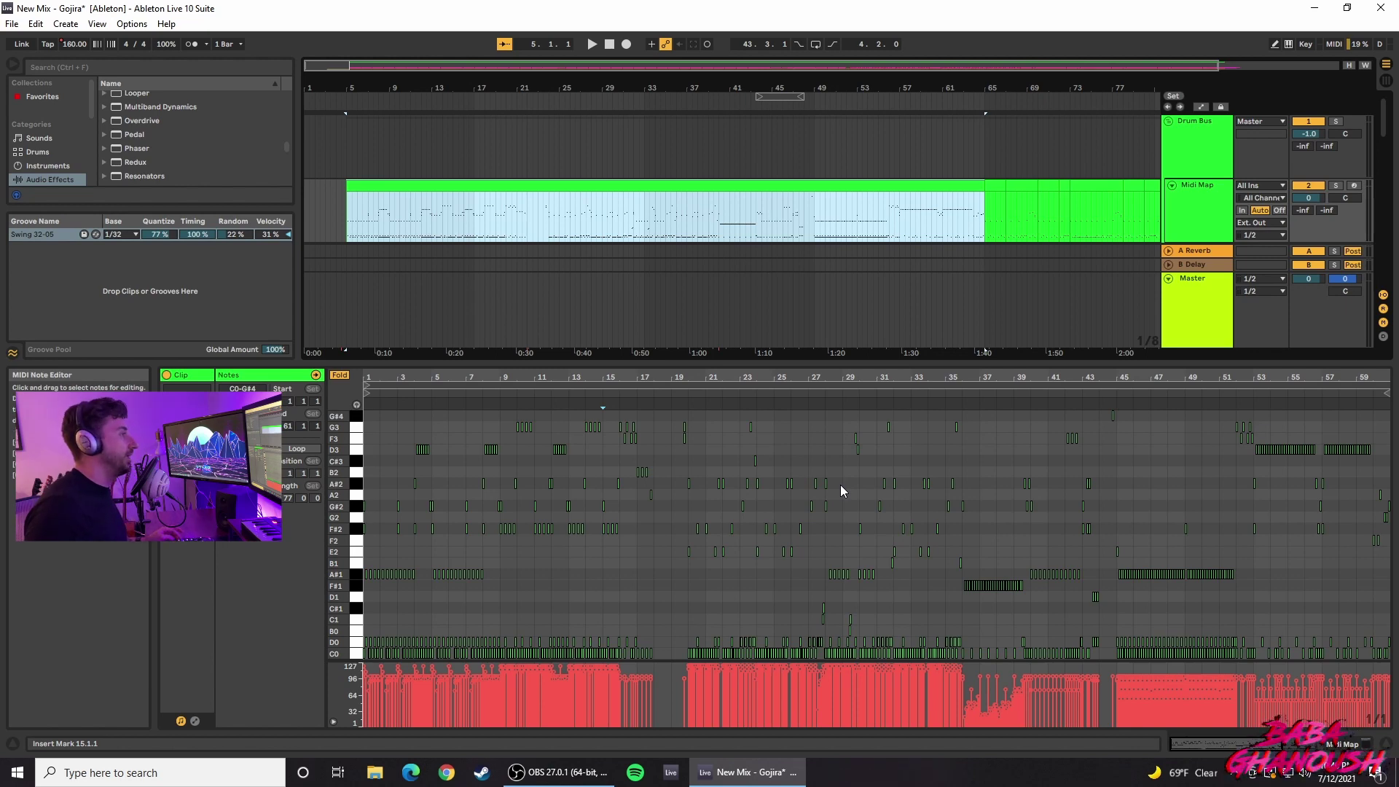
Step: Play the beginning of the selected drum clip from bar 5 and stop playback
{"action": "key", "text": "z"}
{"action": "key", "text": "plus"}
{"action": "key", "text": "plus"}
{"action": "key", "text": "plus"}
{"action": "key", "text": "space"}
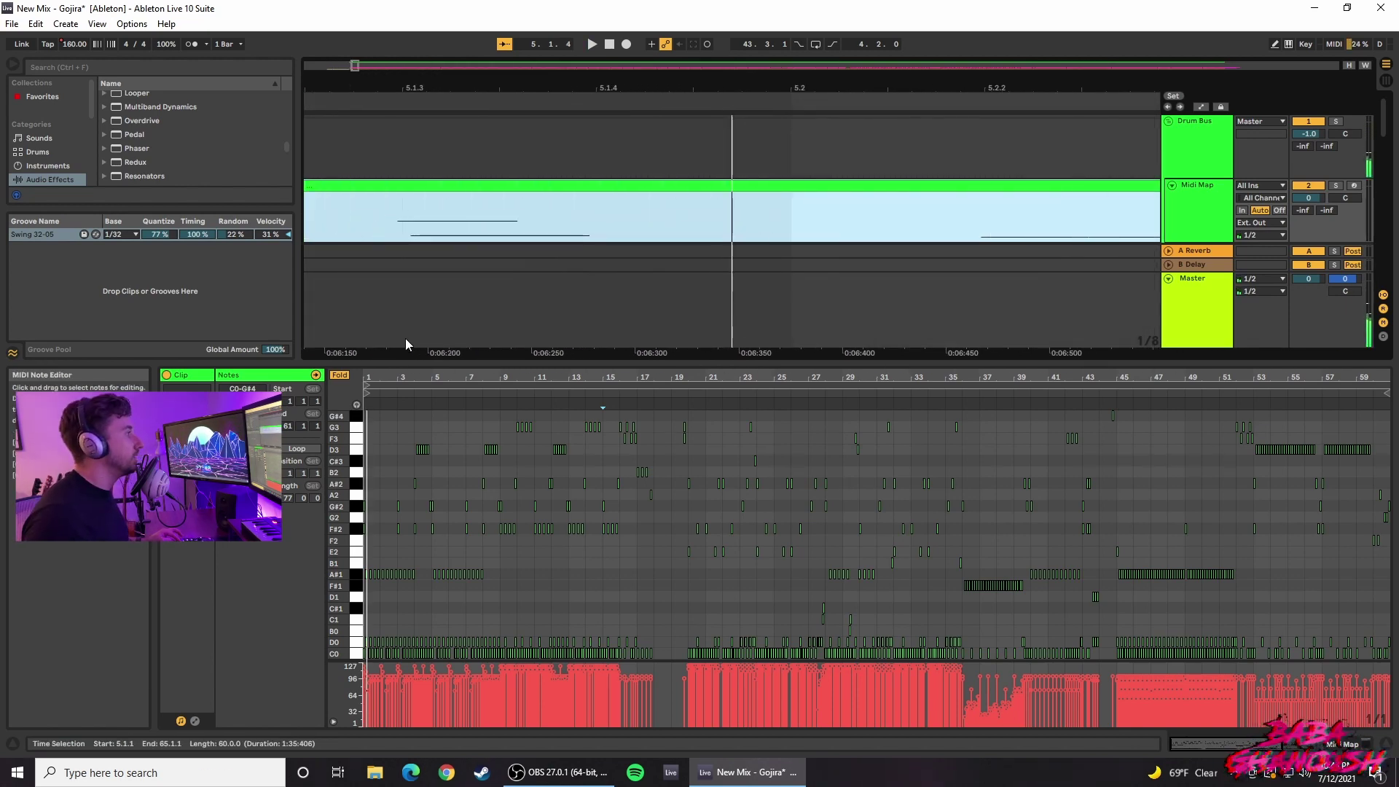
{"action": "key", "text": "space"}
Step: Select all C0 kick notes in the clip, redraw the velocities of those around bar 4, and listen back
{"action": "left_click", "coordinate": [603, 510]}
{"action": "key", "text": "ctrl+a"}
{"action": "key", "text": "plus"}
{"action": "key", "text": "plus"}
{"action": "key", "text": "plus"}
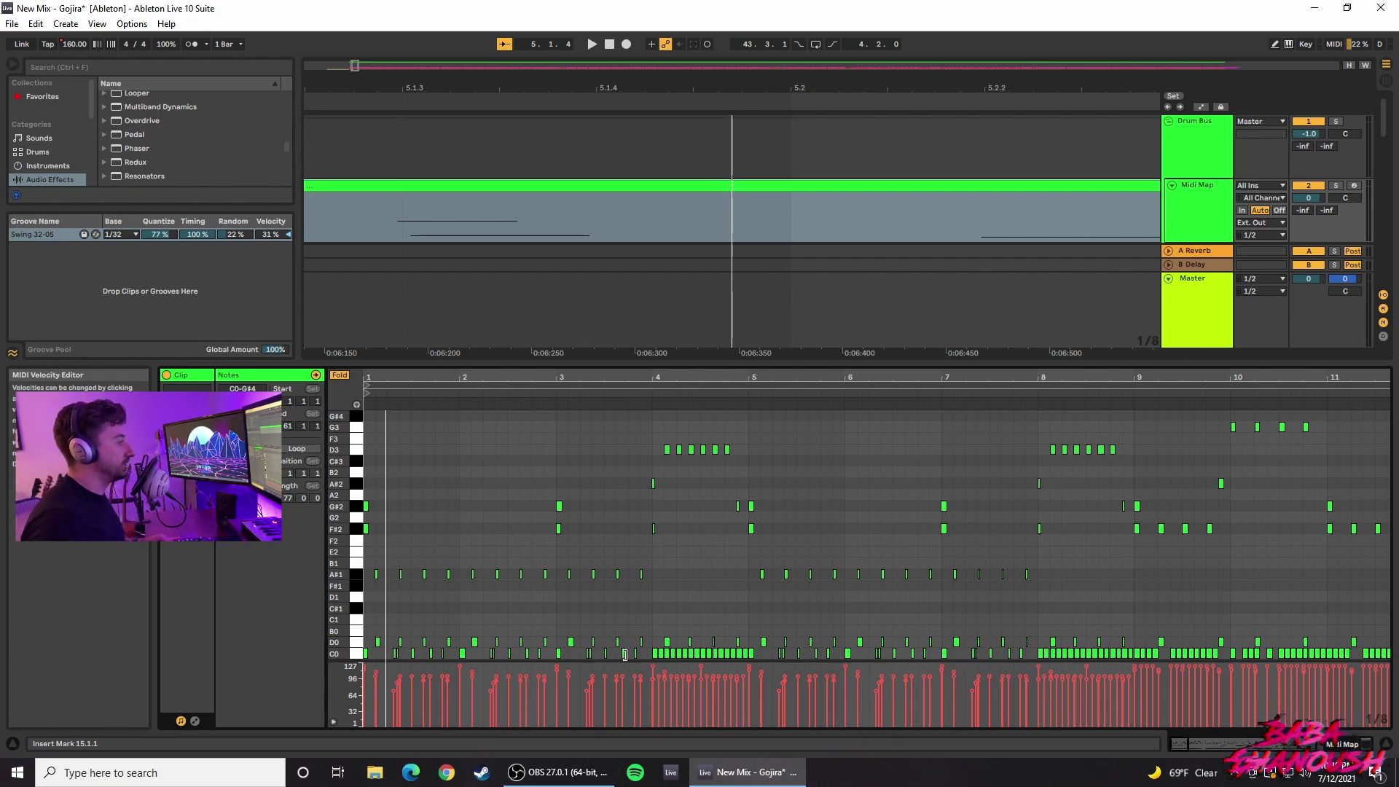
{"action": "left_click", "coordinate": [335, 653]}
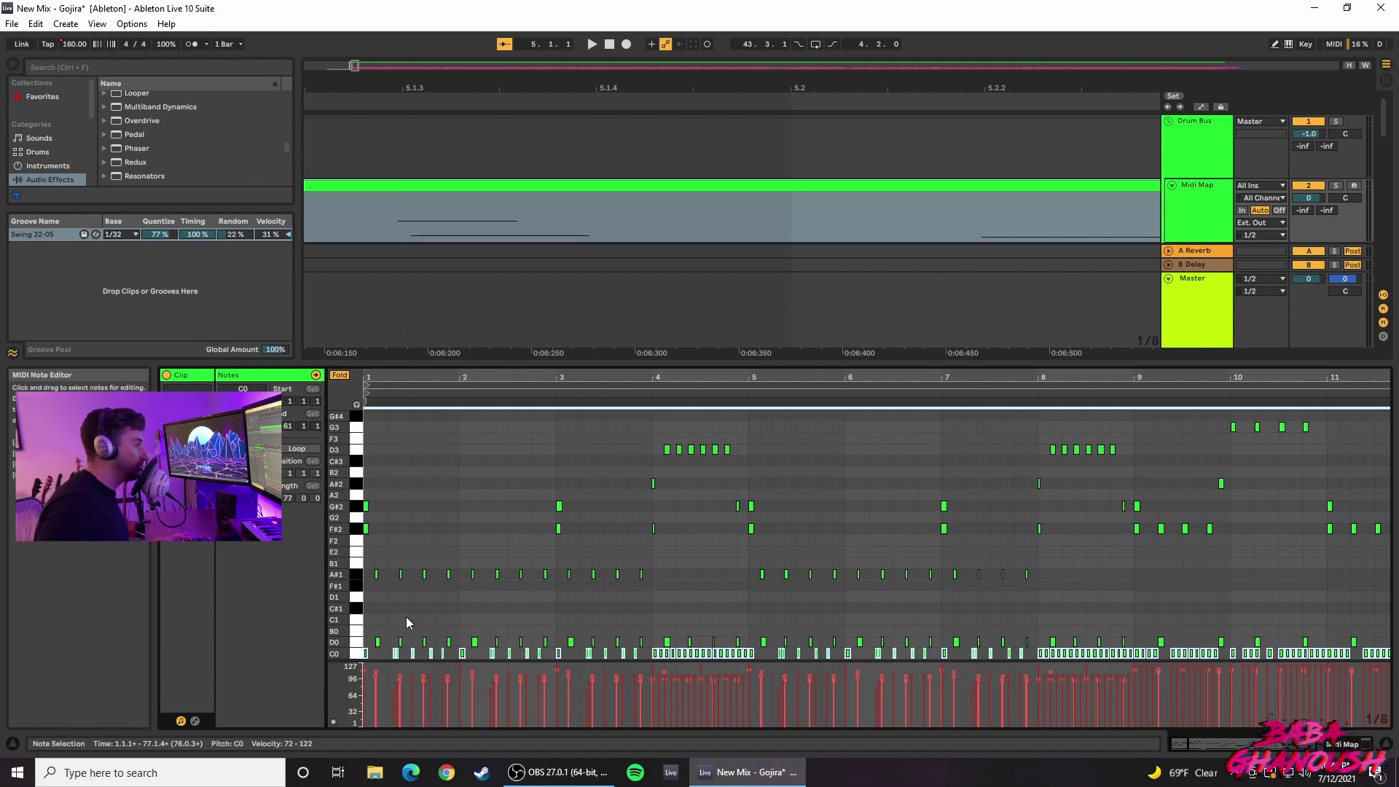
{"action": "key", "text": "b"}
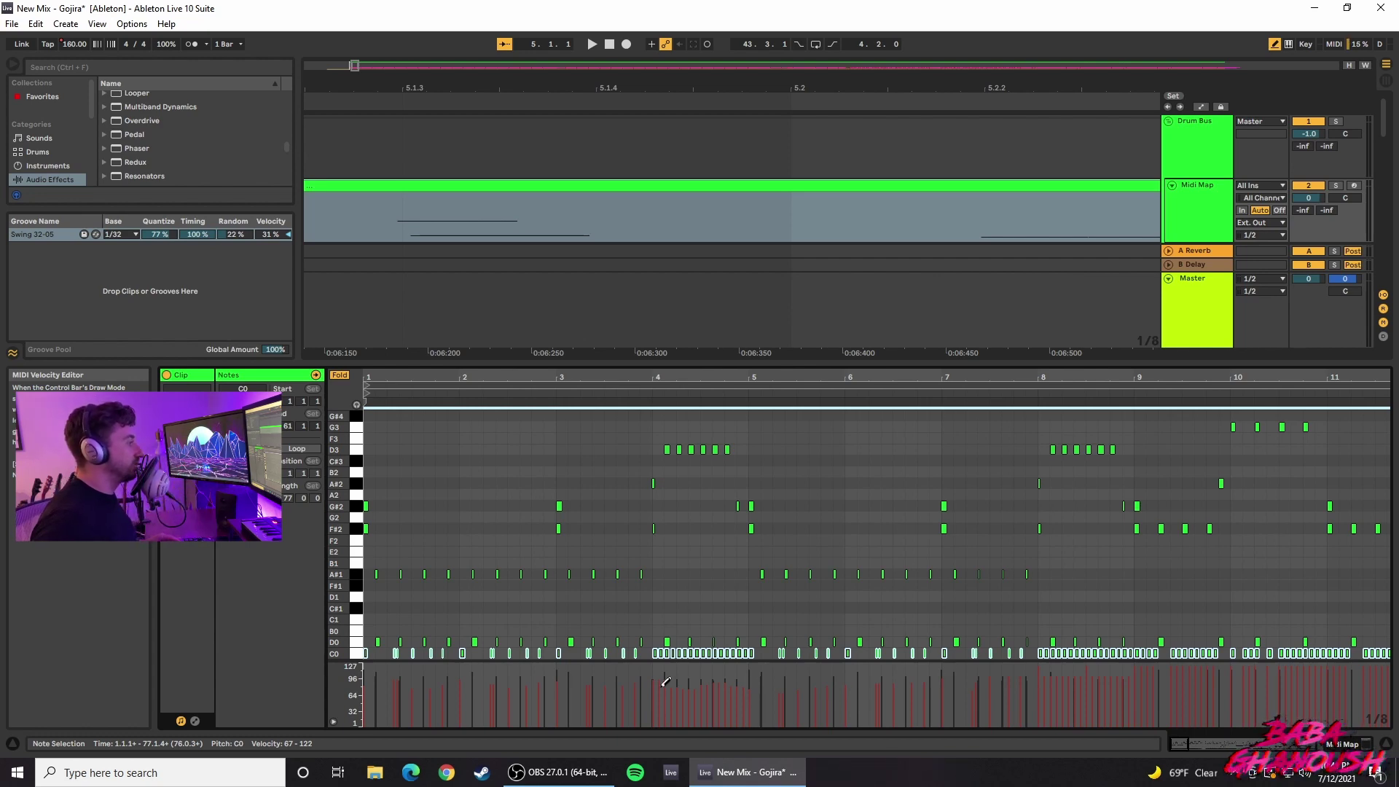
{"action": "key", "text": "space"}
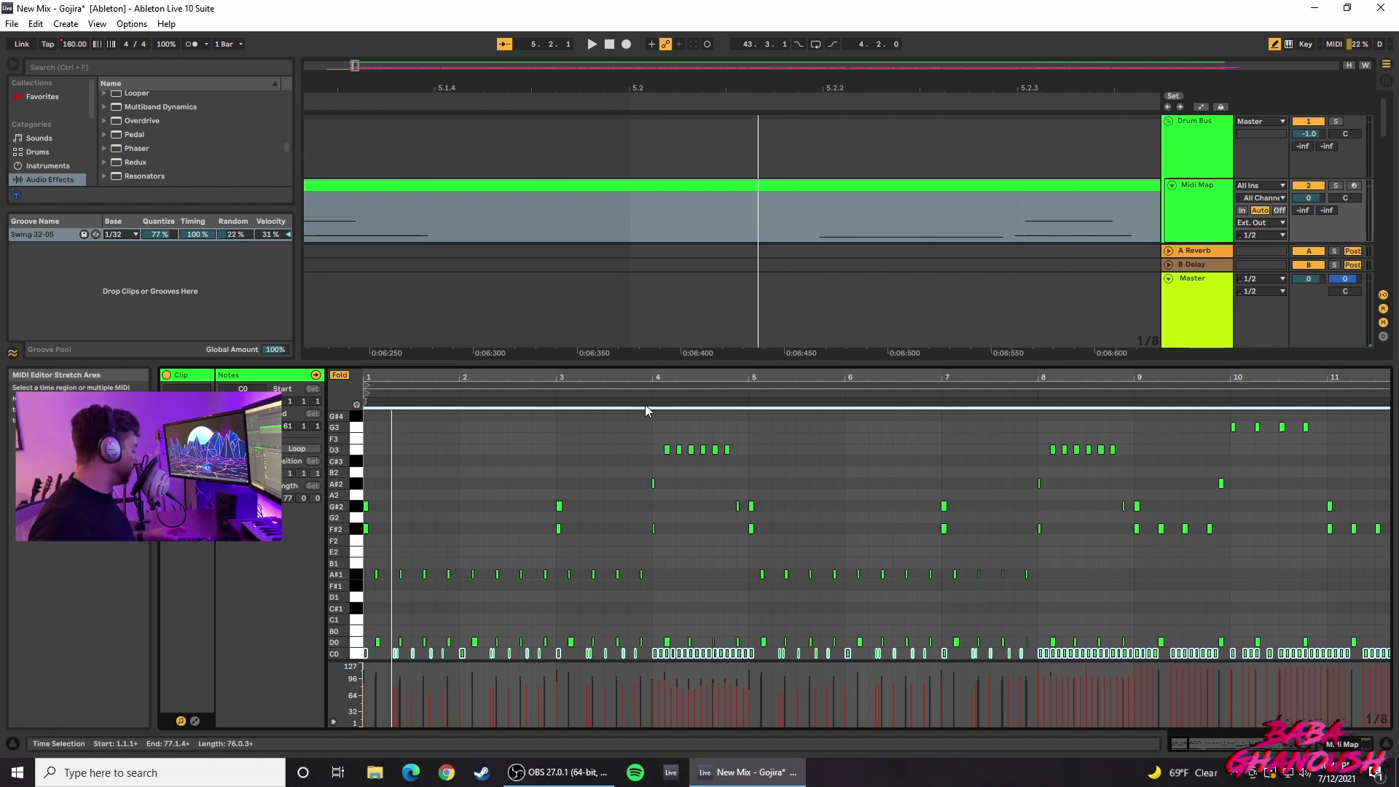
{"action": "key", "text": "a"}
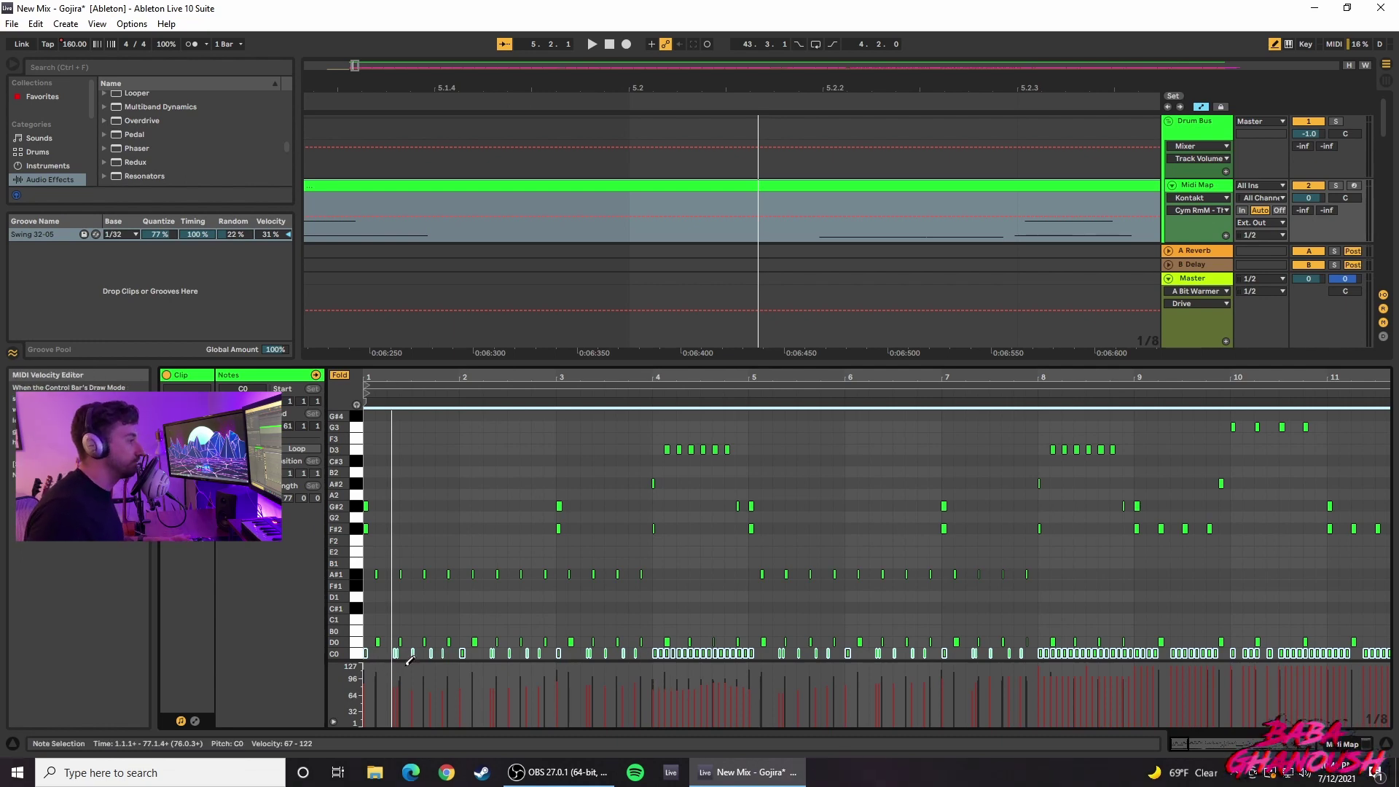
Step: Select only the C0 kick notes in the clip's bar 4 and draw their velocities down to 58–67
{"action": "key", "text": "b"}
{"action": "left_click", "coordinate": [700, 643]}
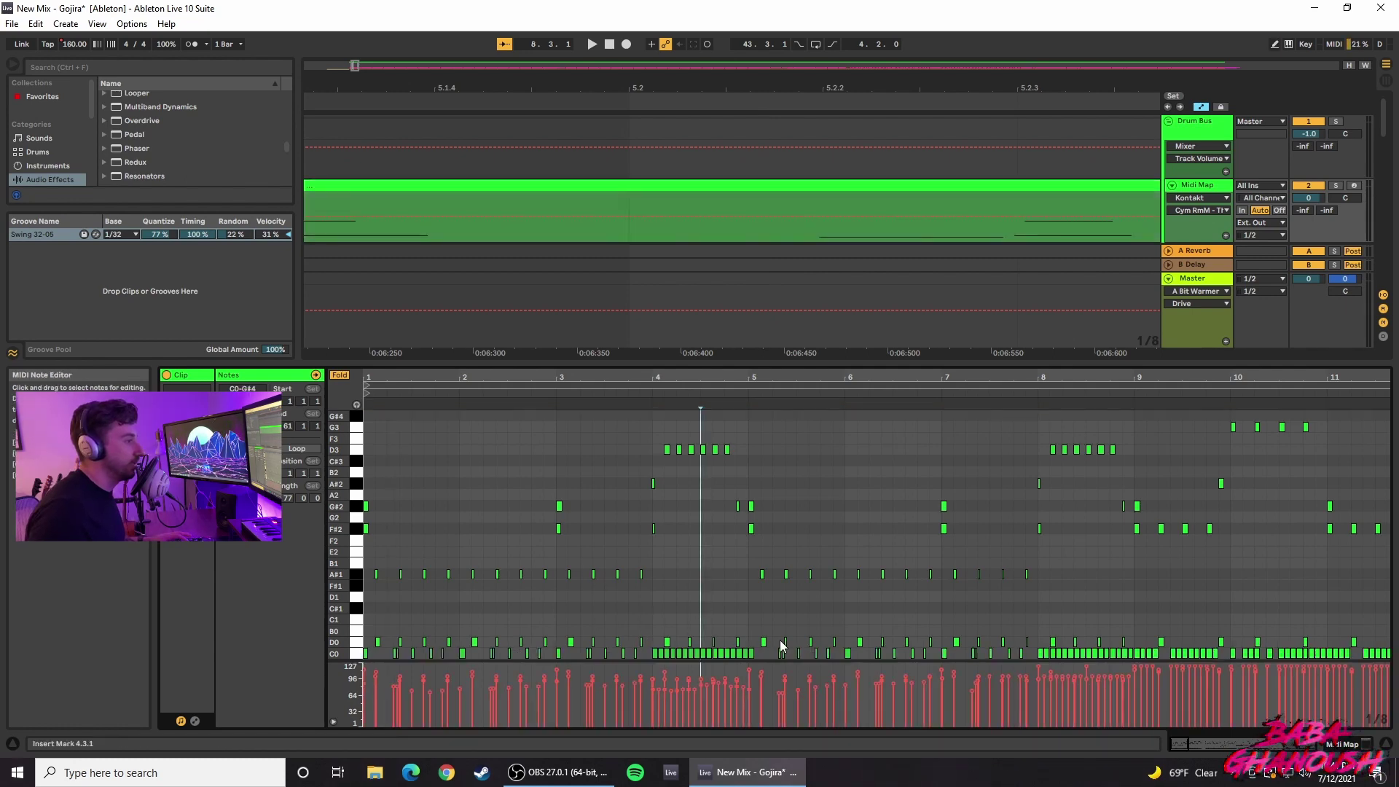
{"action": "left_click_drag", "start_coordinate": [758, 653], "coordinate": [653, 659]}
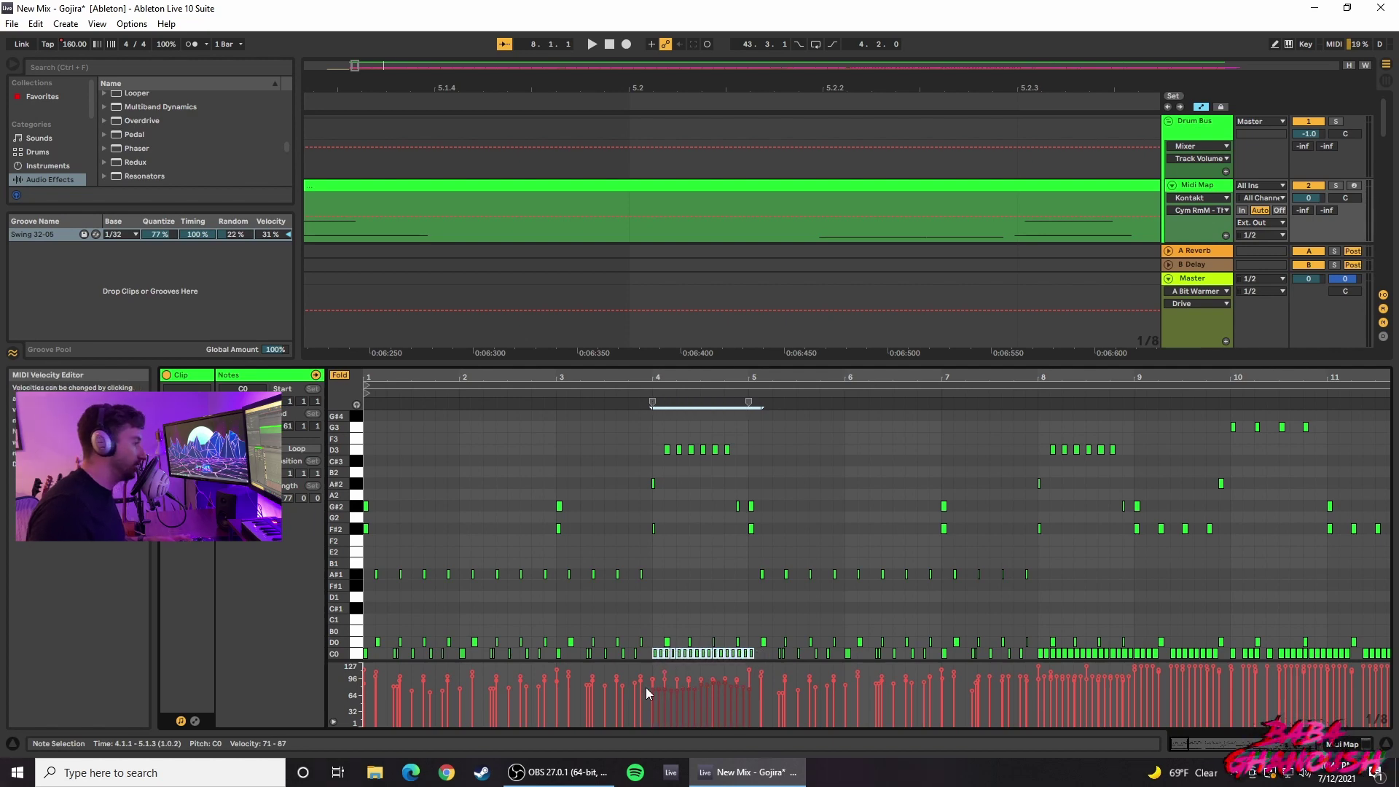
{"action": "key", "text": "b"}
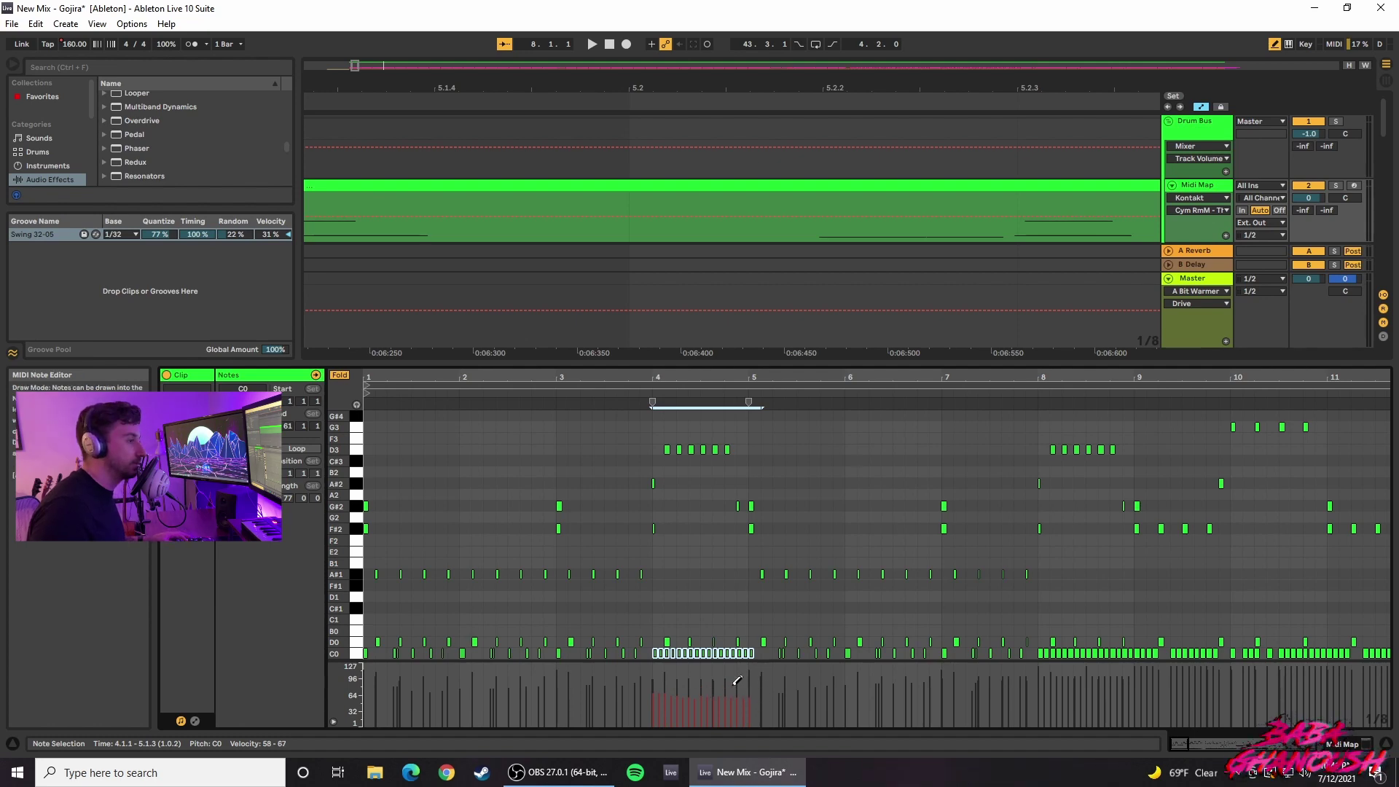
{"action": "key", "text": "b"}
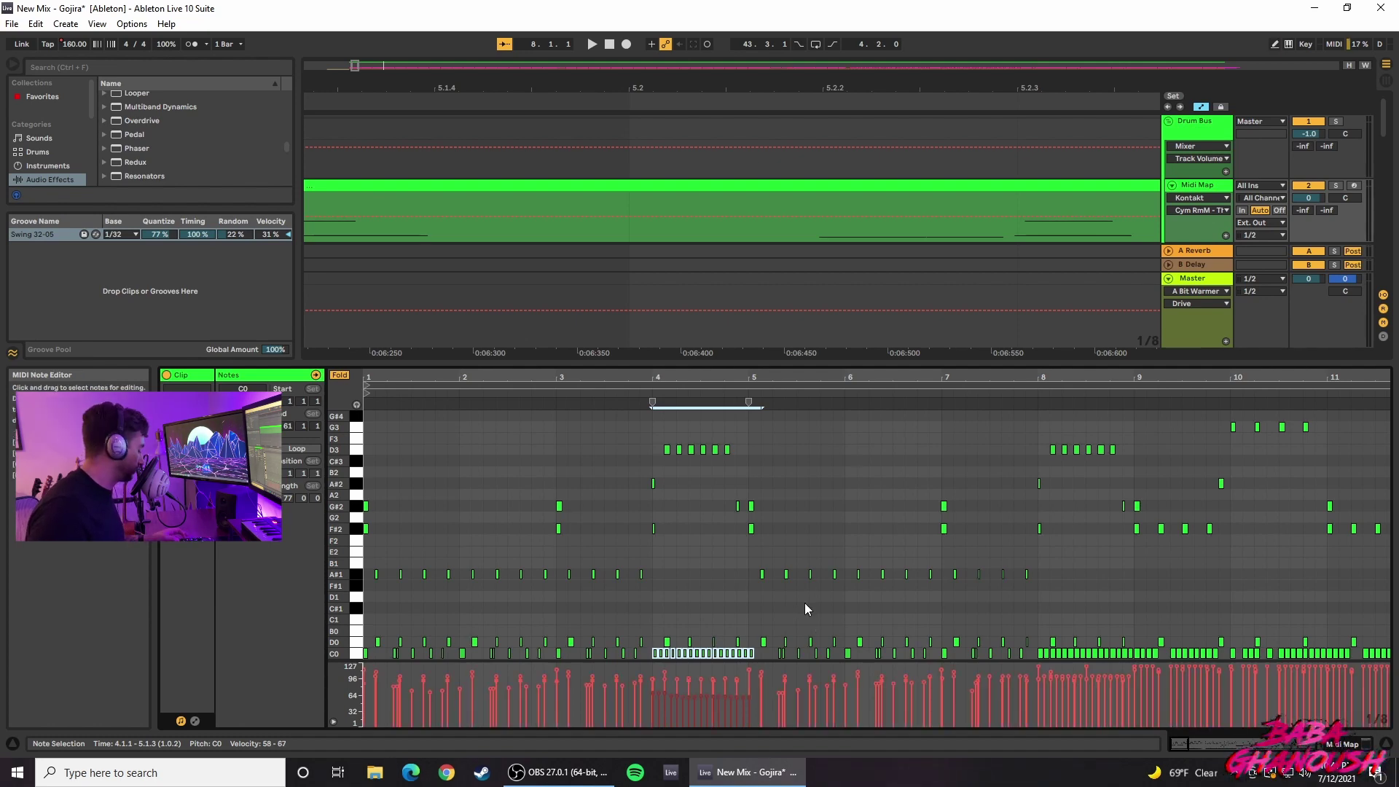
Step: Raise the selected bar 4 kick notes' velocities to 80–92 and play the passage to compare
{"action": "key", "text": "space"}
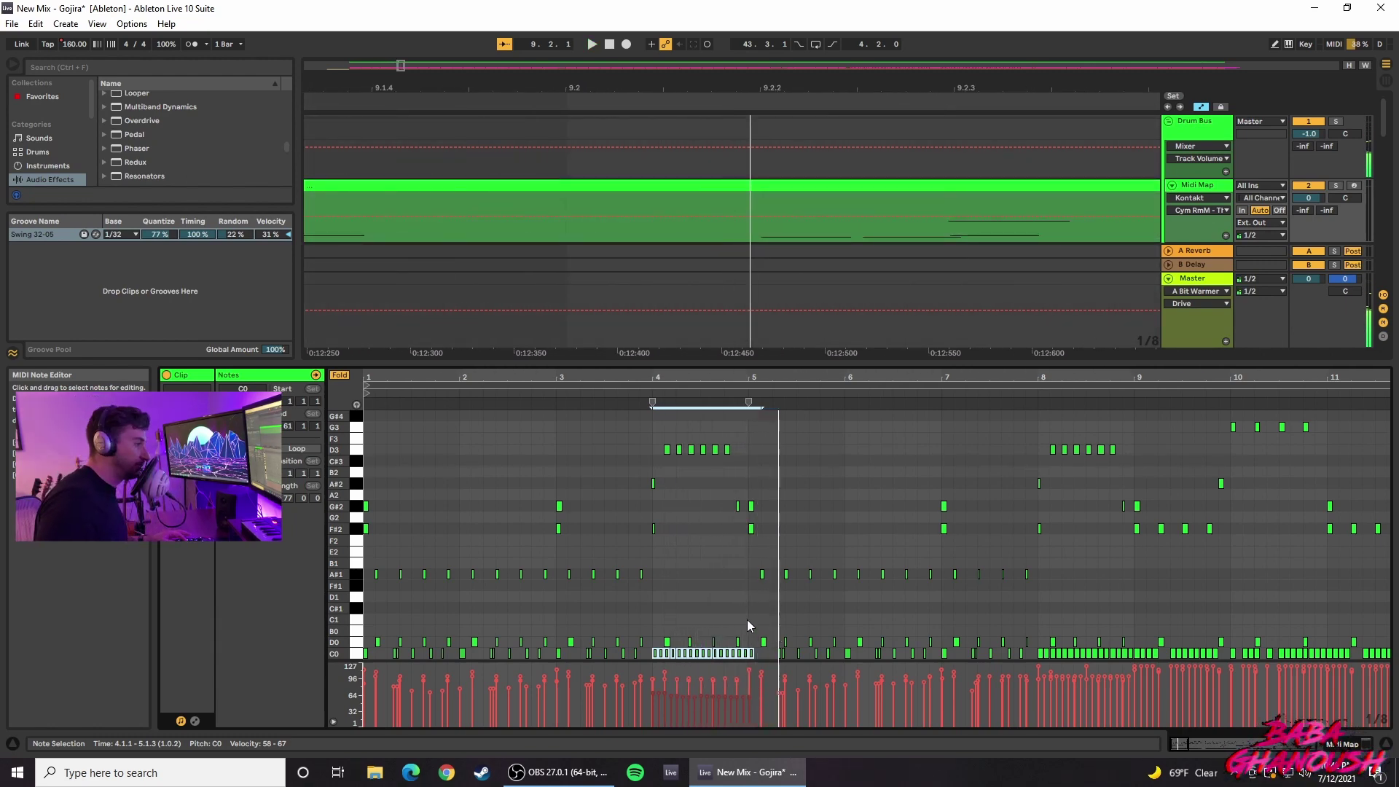
{"action": "left_click_drag", "start_coordinate": [662, 693], "coordinate": [666, 690]}
{"action": "key", "text": "space"}
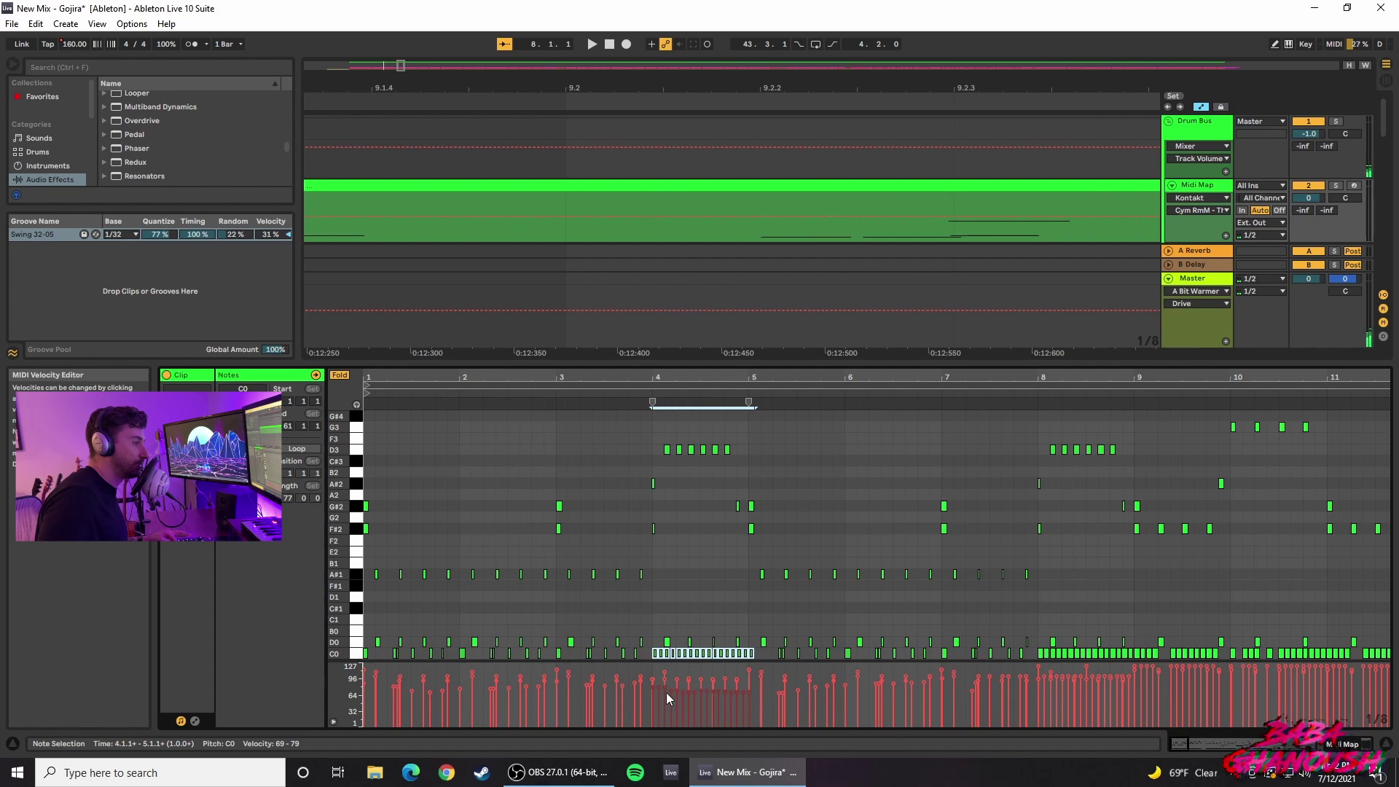
{"action": "key", "text": "space"}
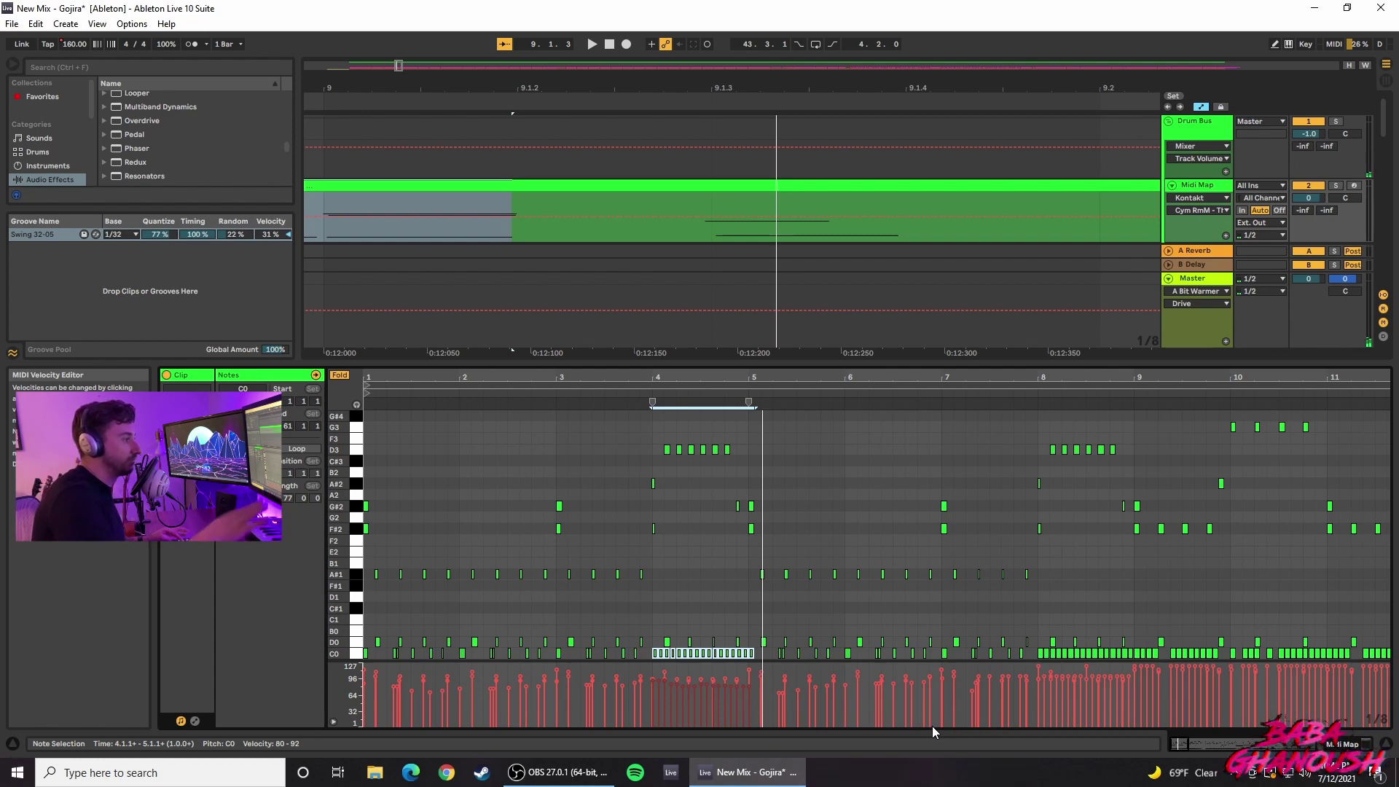
{"action": "key", "text": "space"}
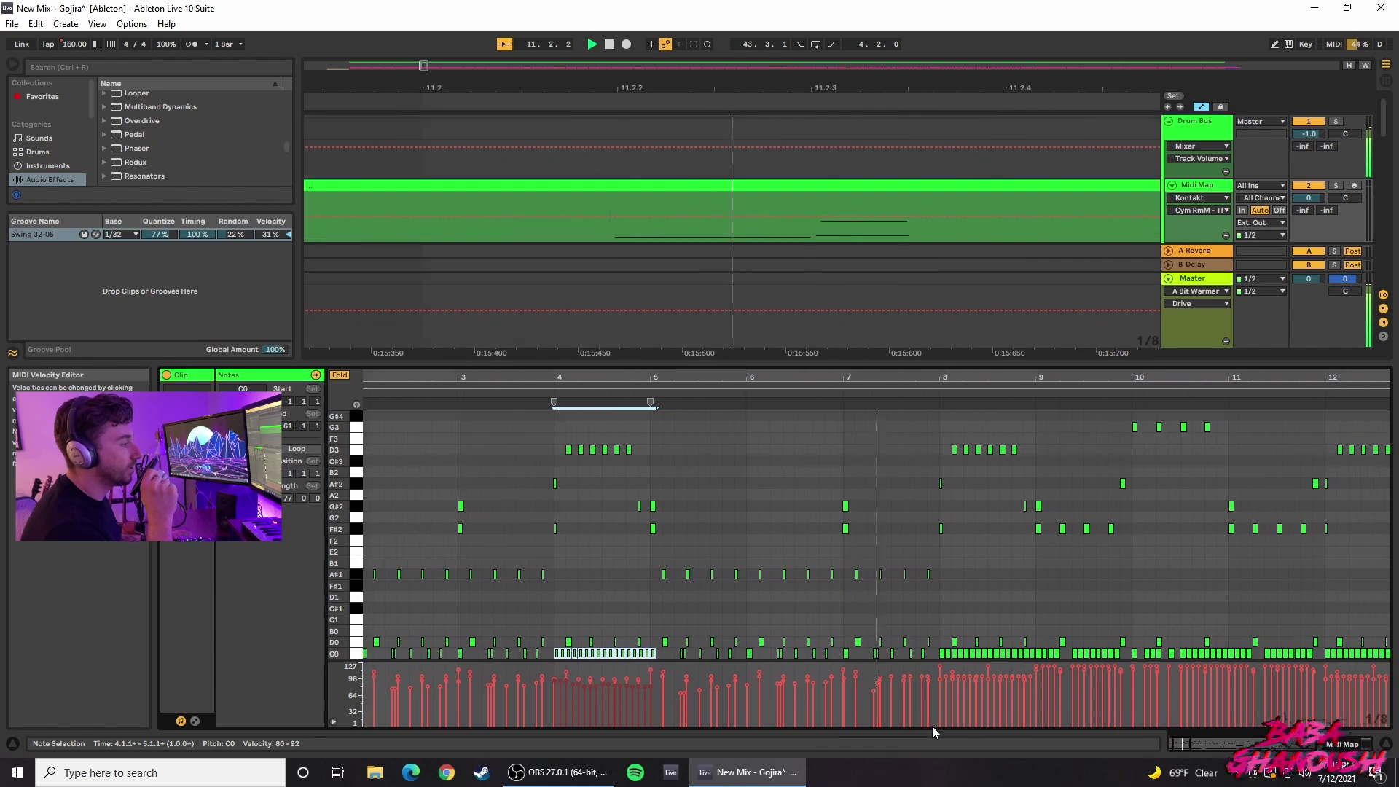
Step: Select all D0 snare notes in the clip, hide automation, and fit the whole arrangement in view
{"action": "left_click_drag", "start_coordinate": [551, 378], "coordinate": [504, 377]}
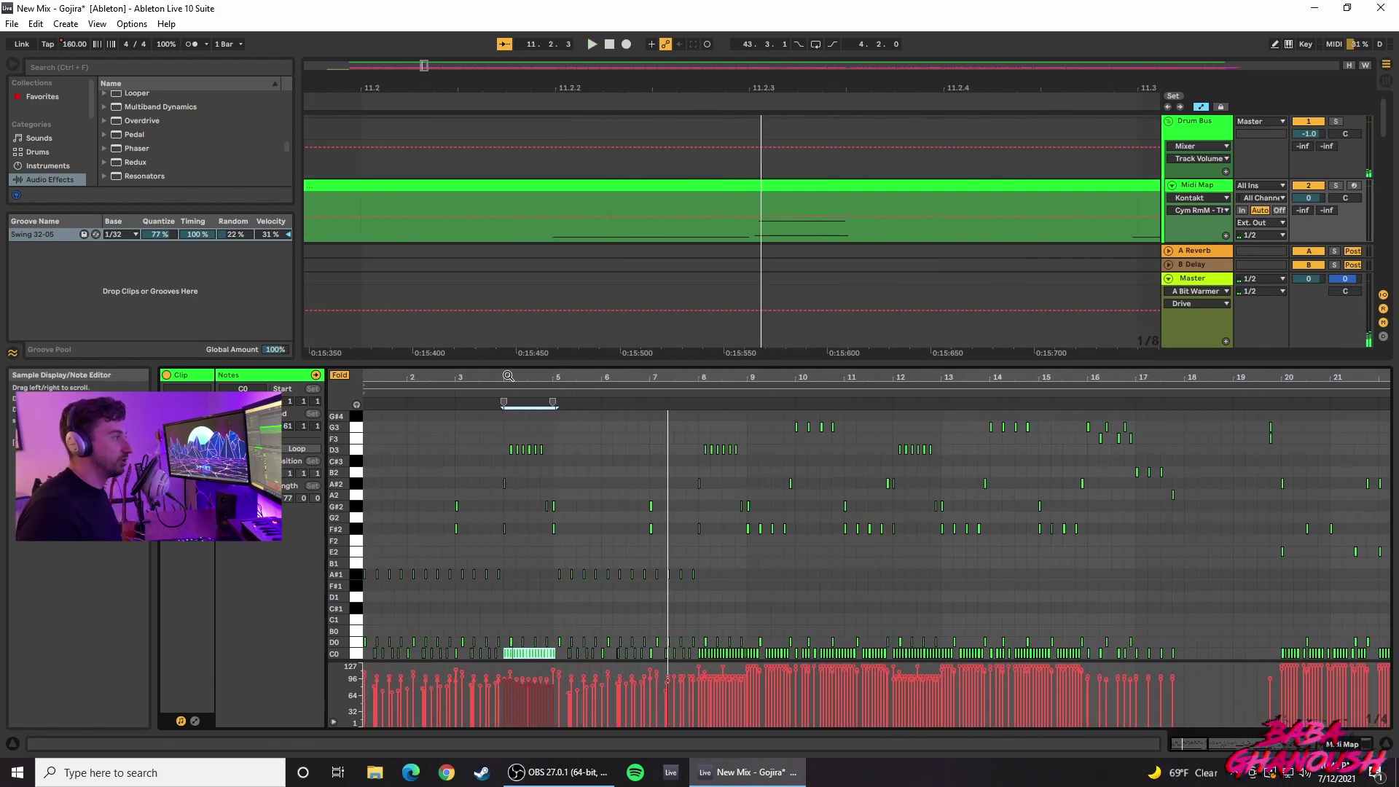
{"action": "left_click", "coordinate": [358, 649]}
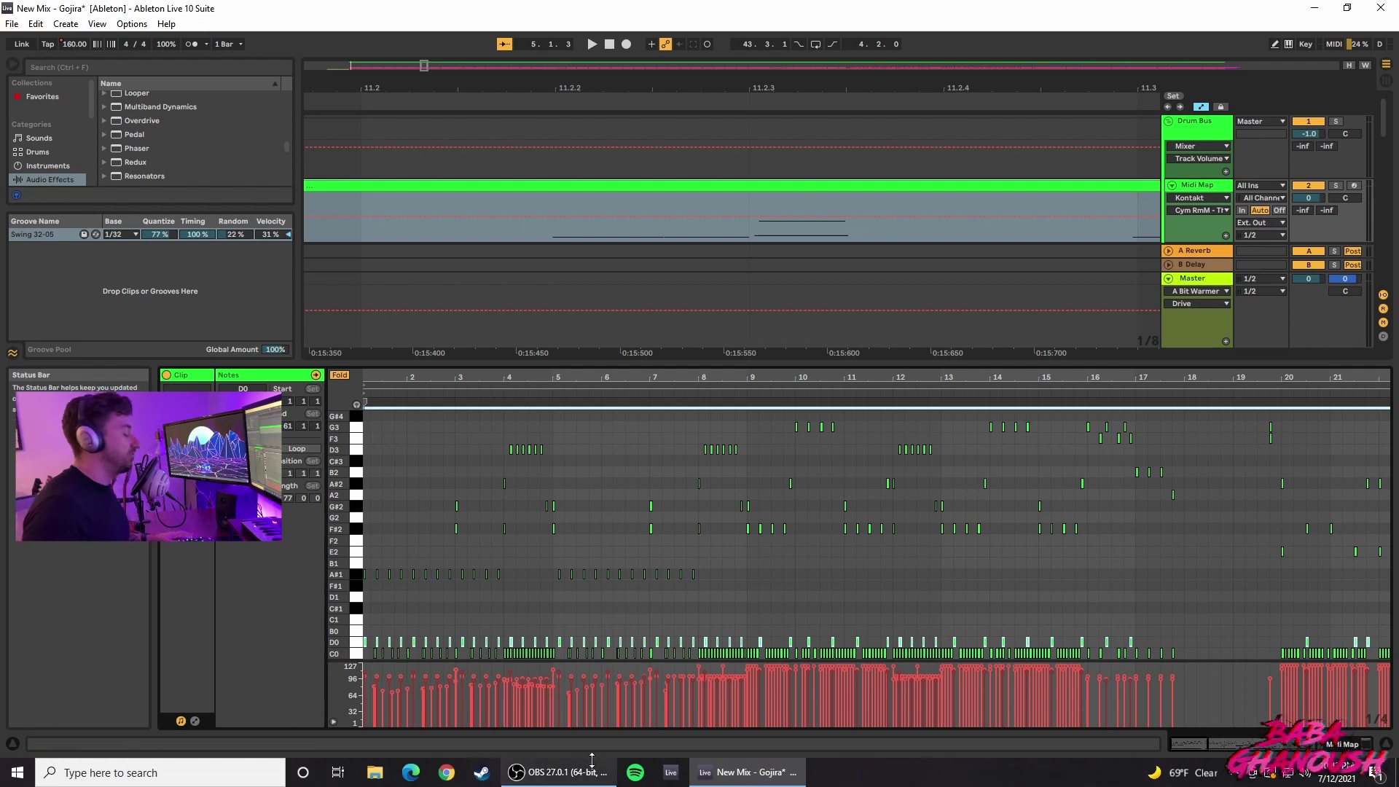
{"action": "key", "text": "a"}
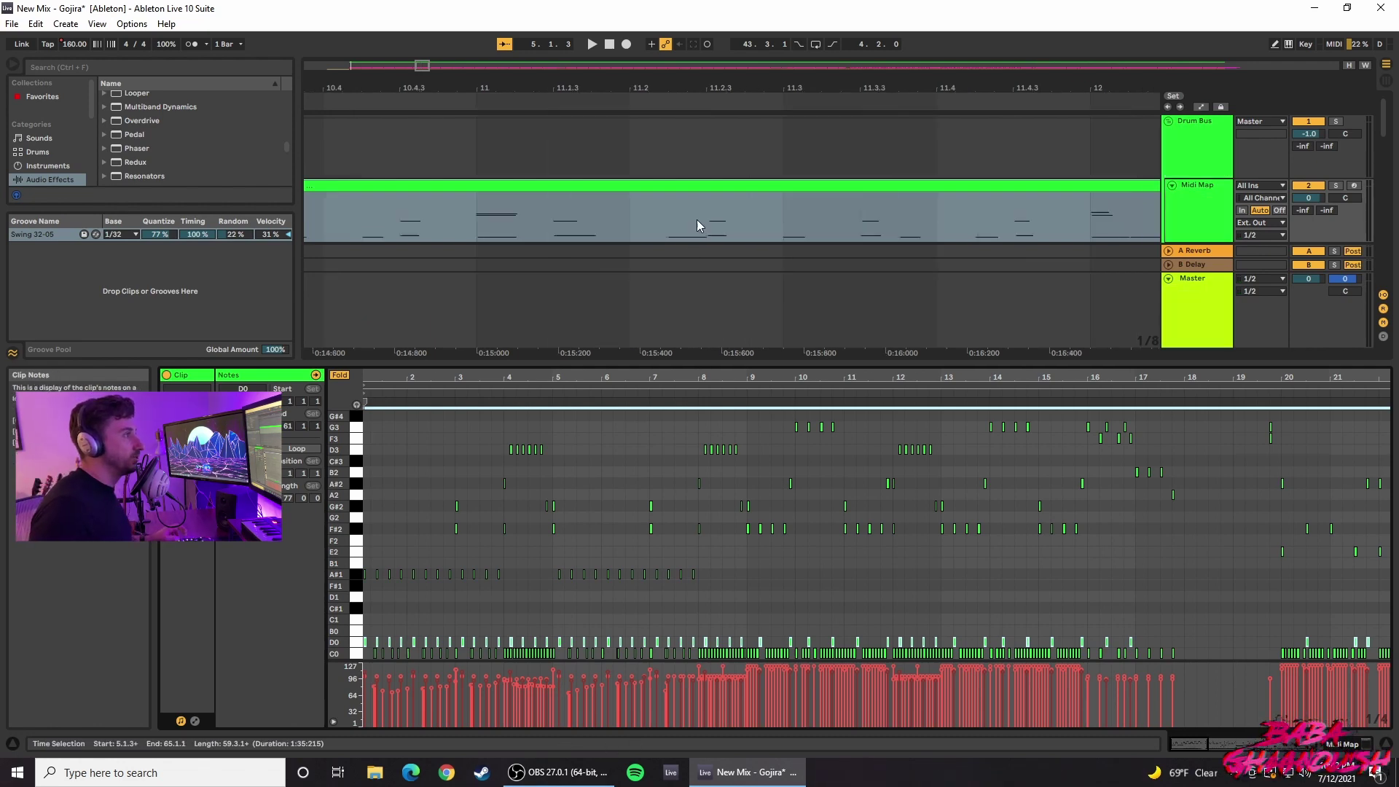
{"action": "key", "text": "w"}
Step: Audition the drum clip from bar 11, bar 24 and the end of bar 27
{"action": "left_click", "coordinate": [410, 223]}
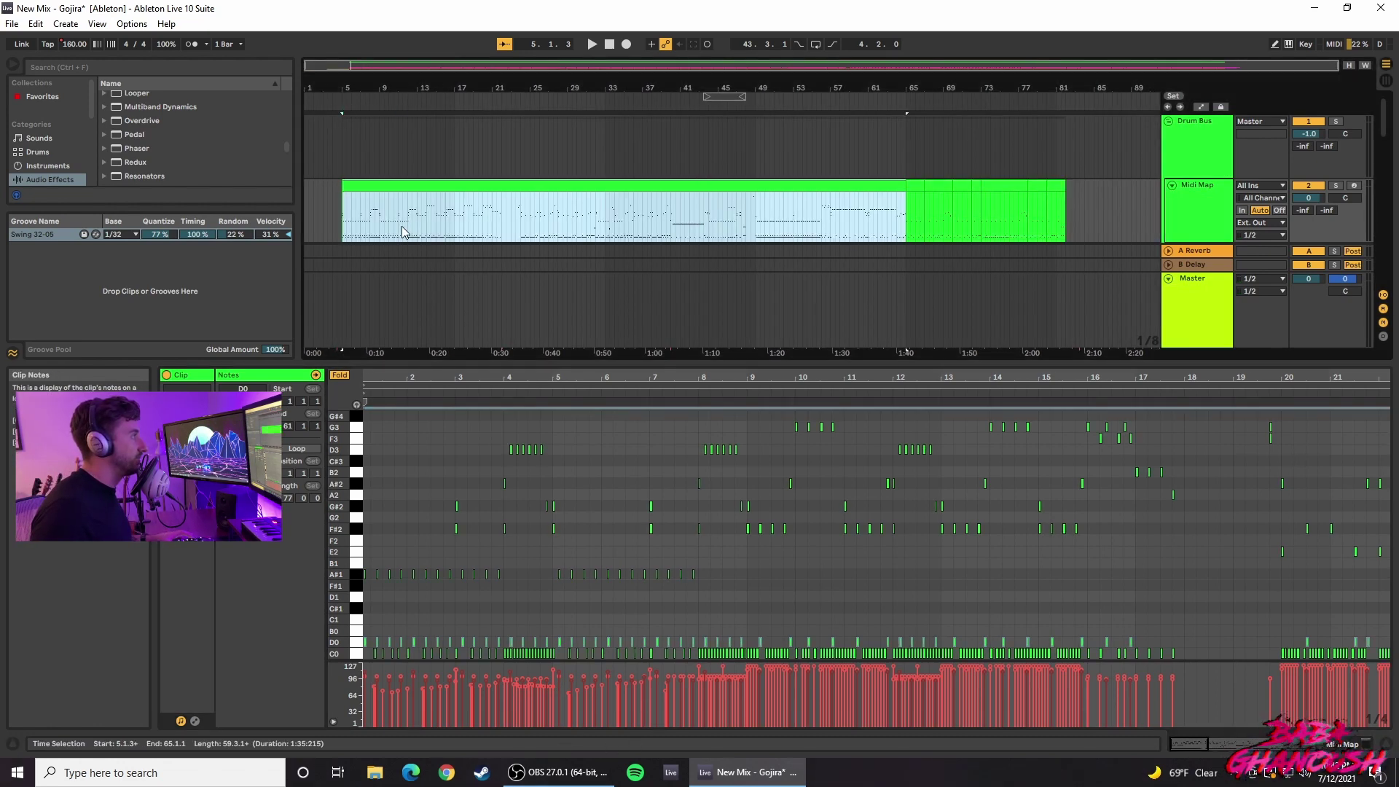
{"action": "left_click", "coordinate": [405, 231]}
{"action": "key", "text": "space"}
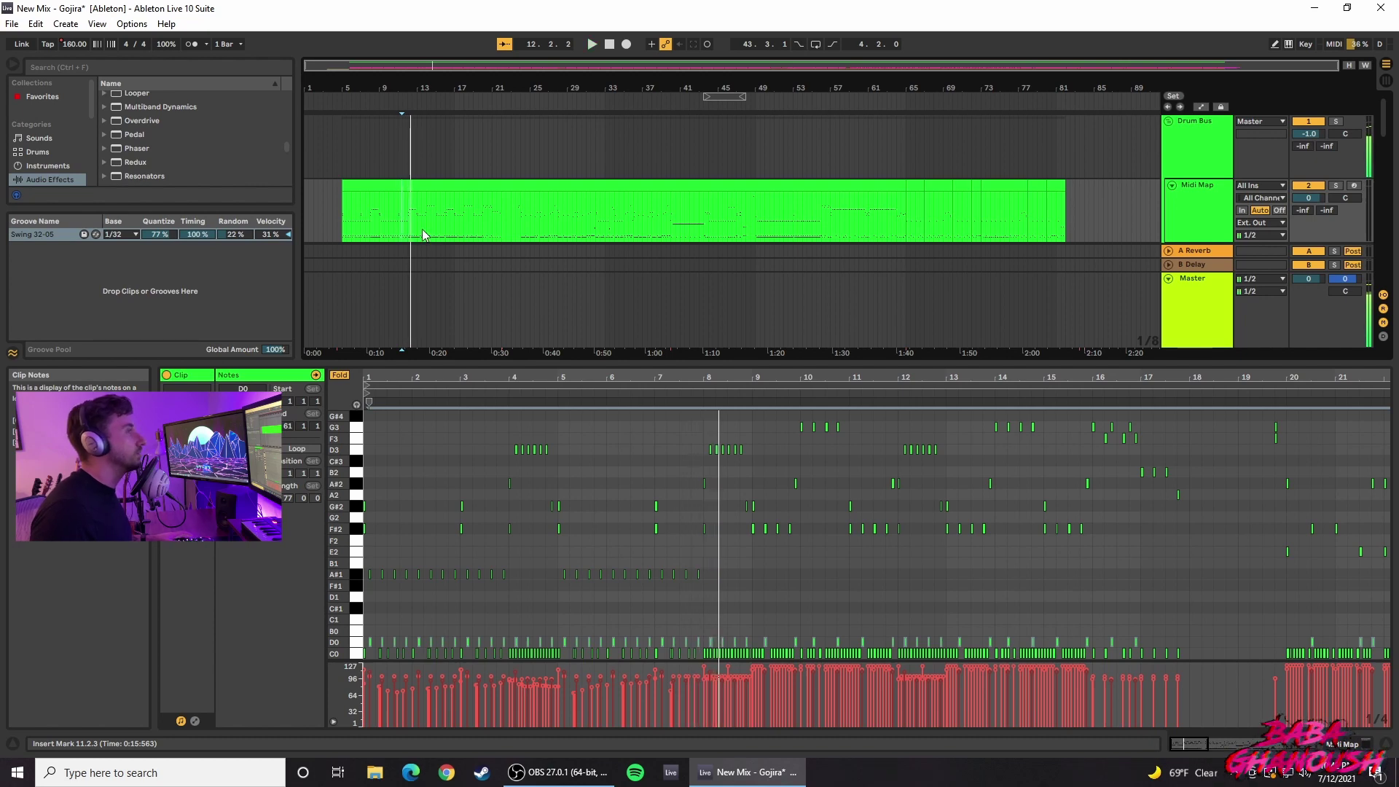
{"action": "left_click", "coordinate": [521, 232]}
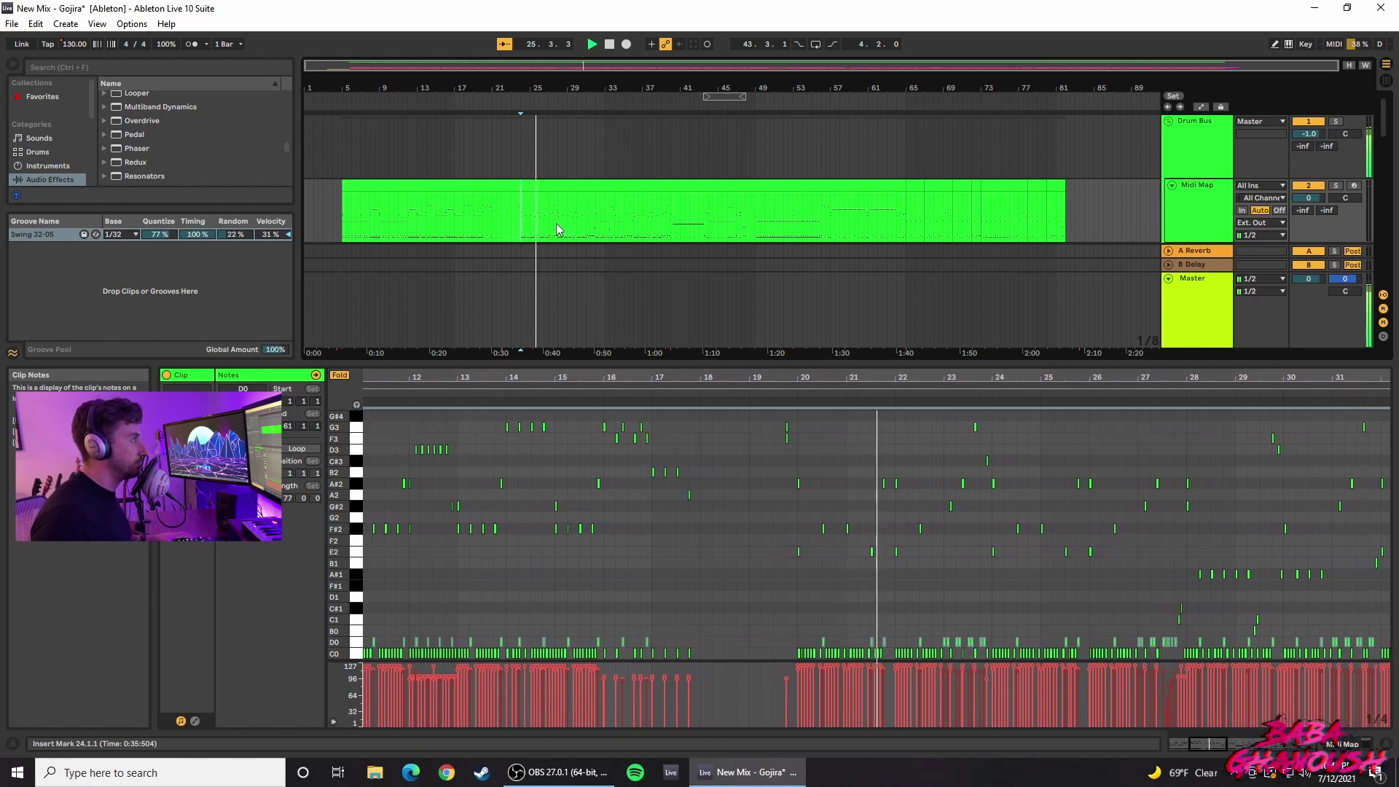
{"action": "left_click", "coordinate": [557, 229]}
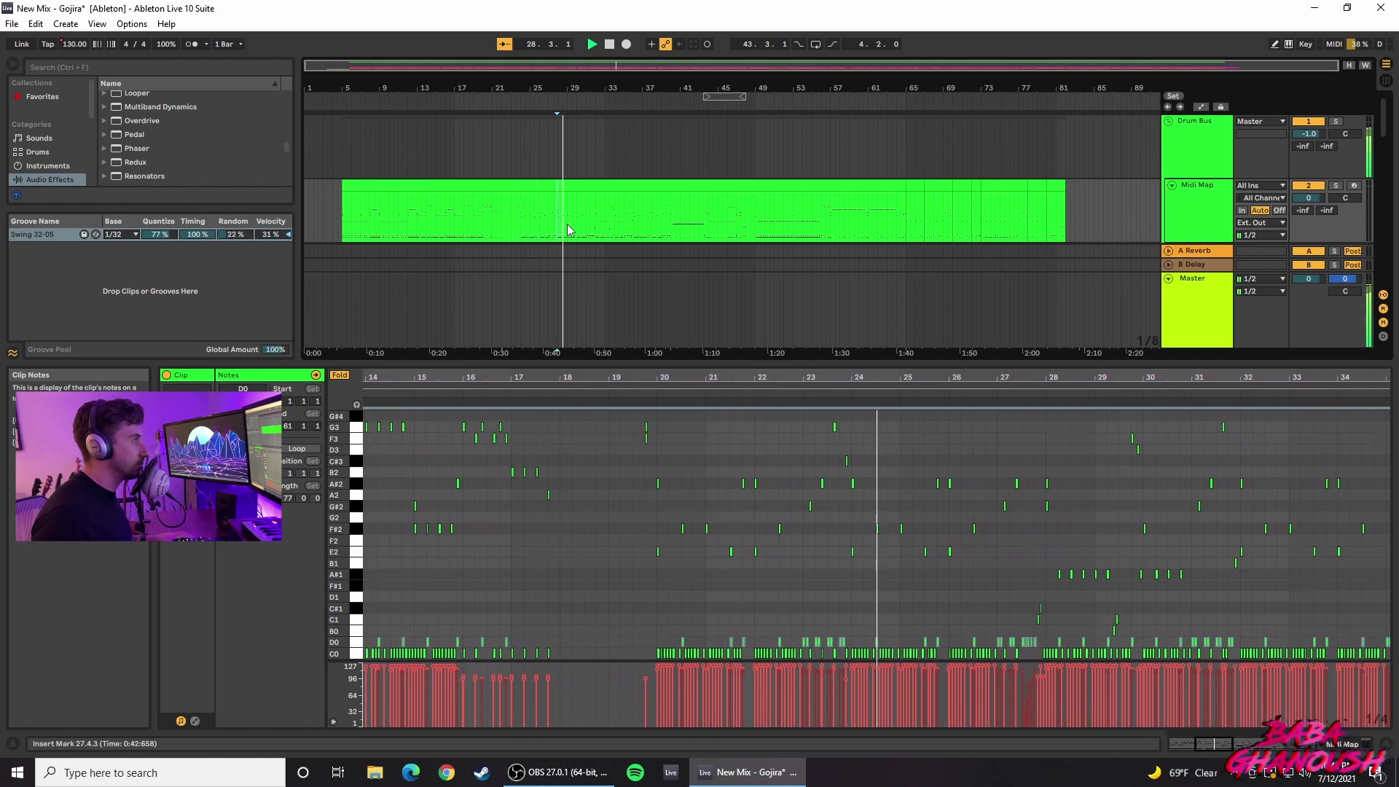
Step: Place the insert marker at bar 31, solo the Snare track, and play the snare fill
{"action": "scroll", "coordinate": [614, 213], "scroll_direction": "up", "scroll_amount": 5}
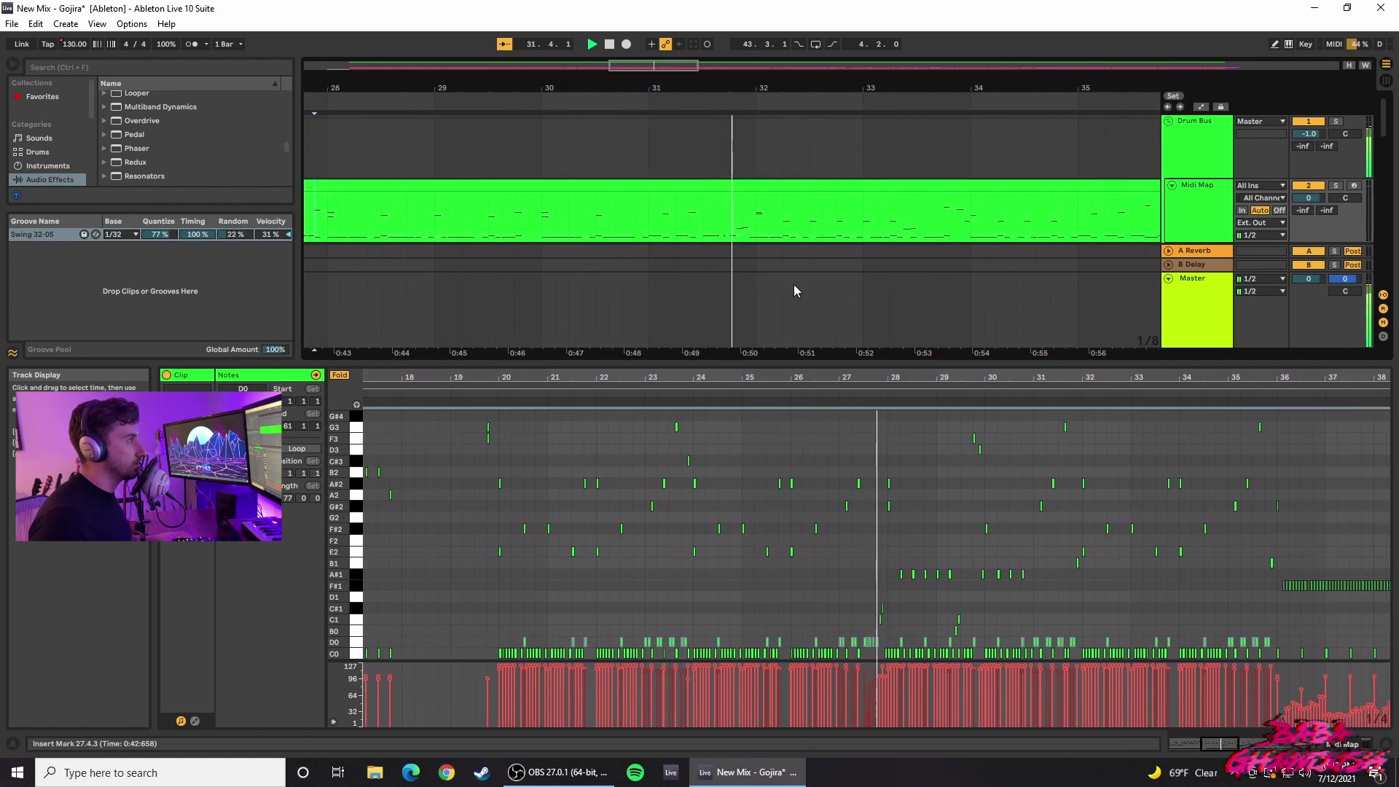
{"action": "key", "text": "space"}
{"action": "left_click", "coordinate": [633, 225]}
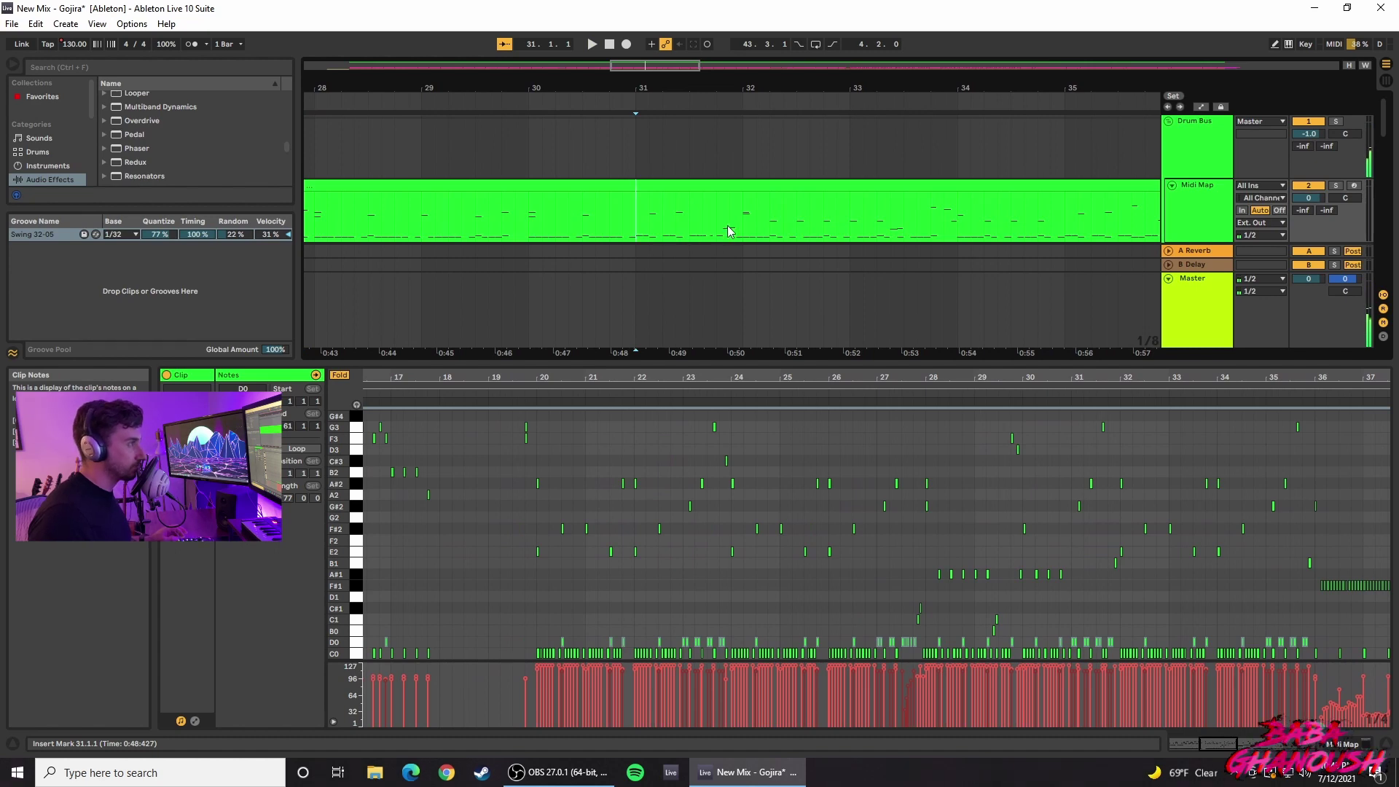
{"action": "scroll", "coordinate": [1283, 190], "scroll_direction": "down", "scroll_amount": 3}
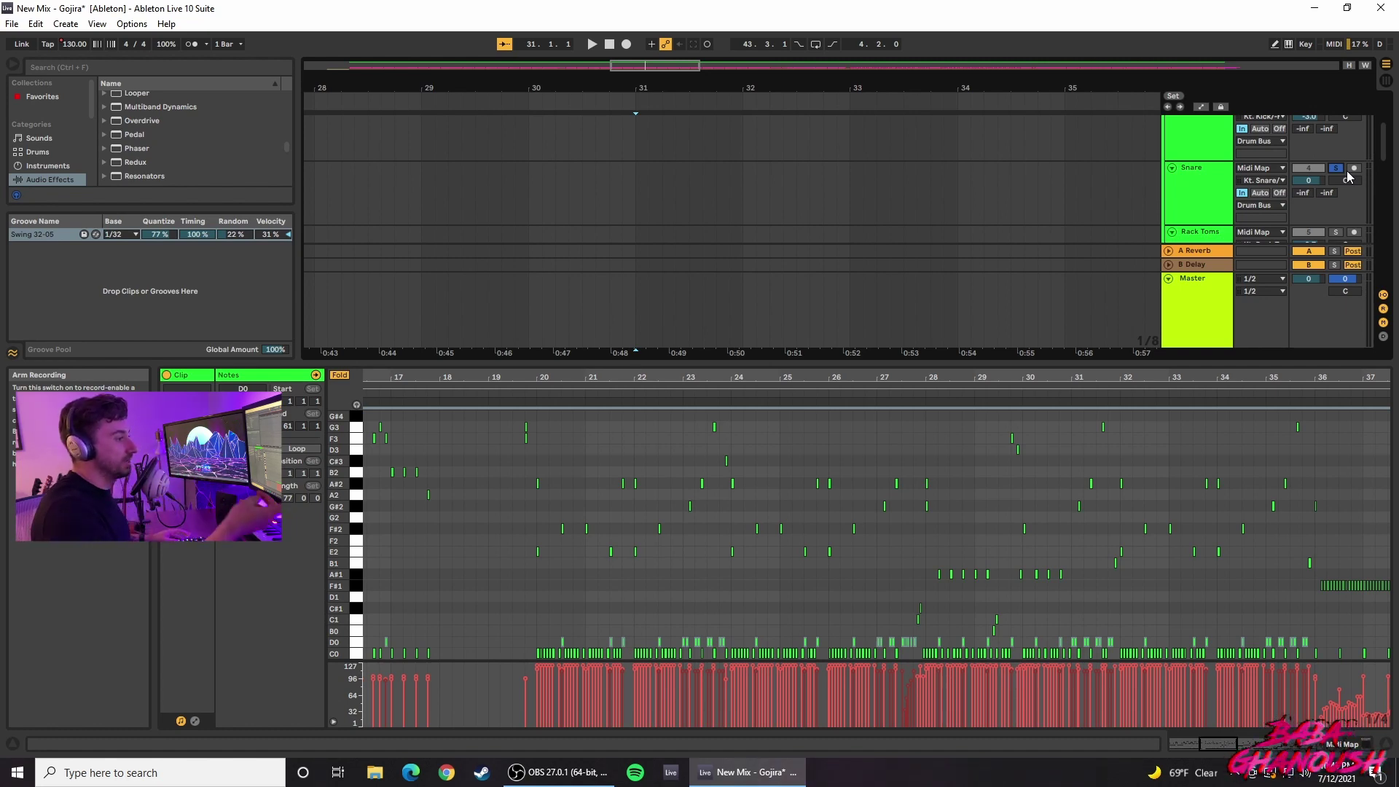
{"action": "key", "text": "space"}
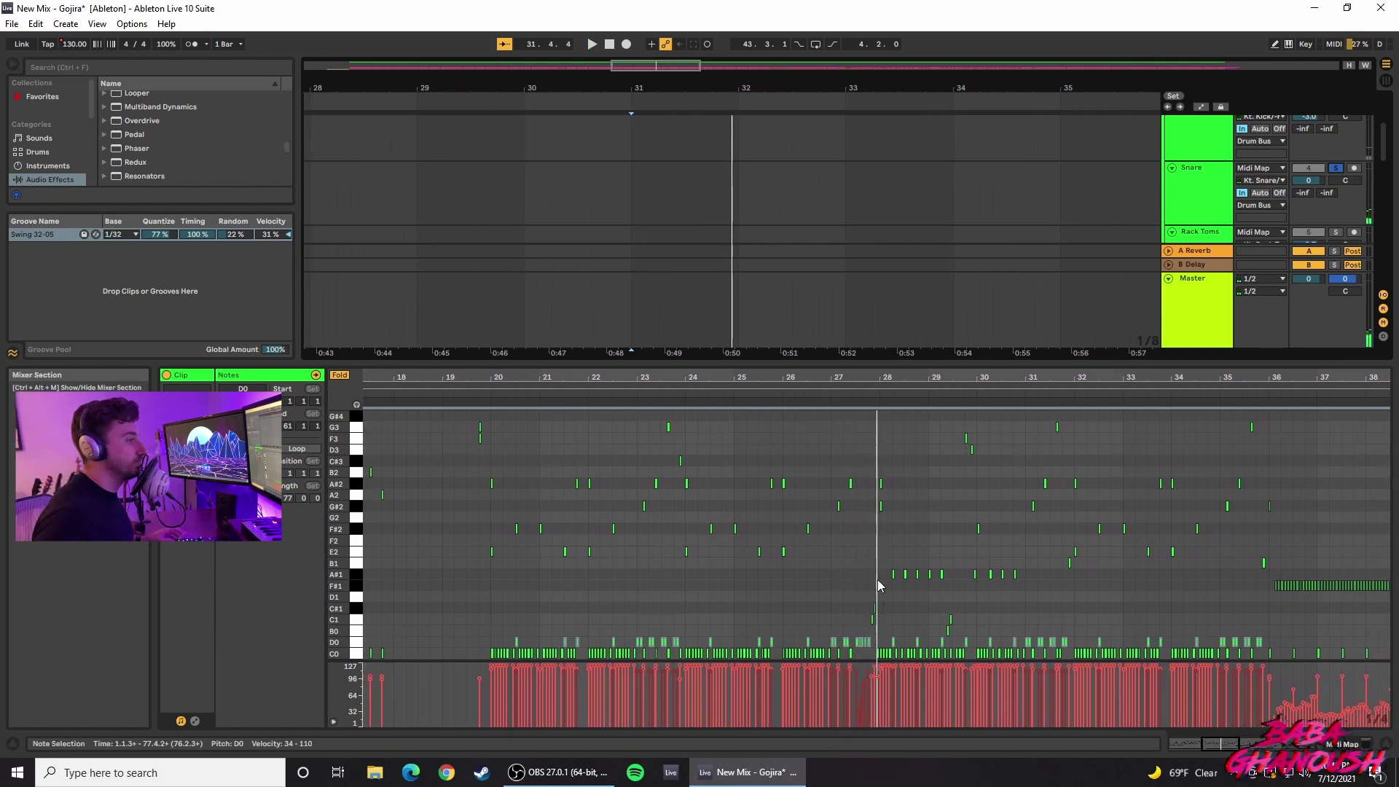
Step: Examine the D0 snare roll's velocities around 27.3 in the clip and play it with the Snare unsoloed
{"action": "scroll", "coordinate": [856, 624], "scroll_direction": "up", "scroll_amount": 6}
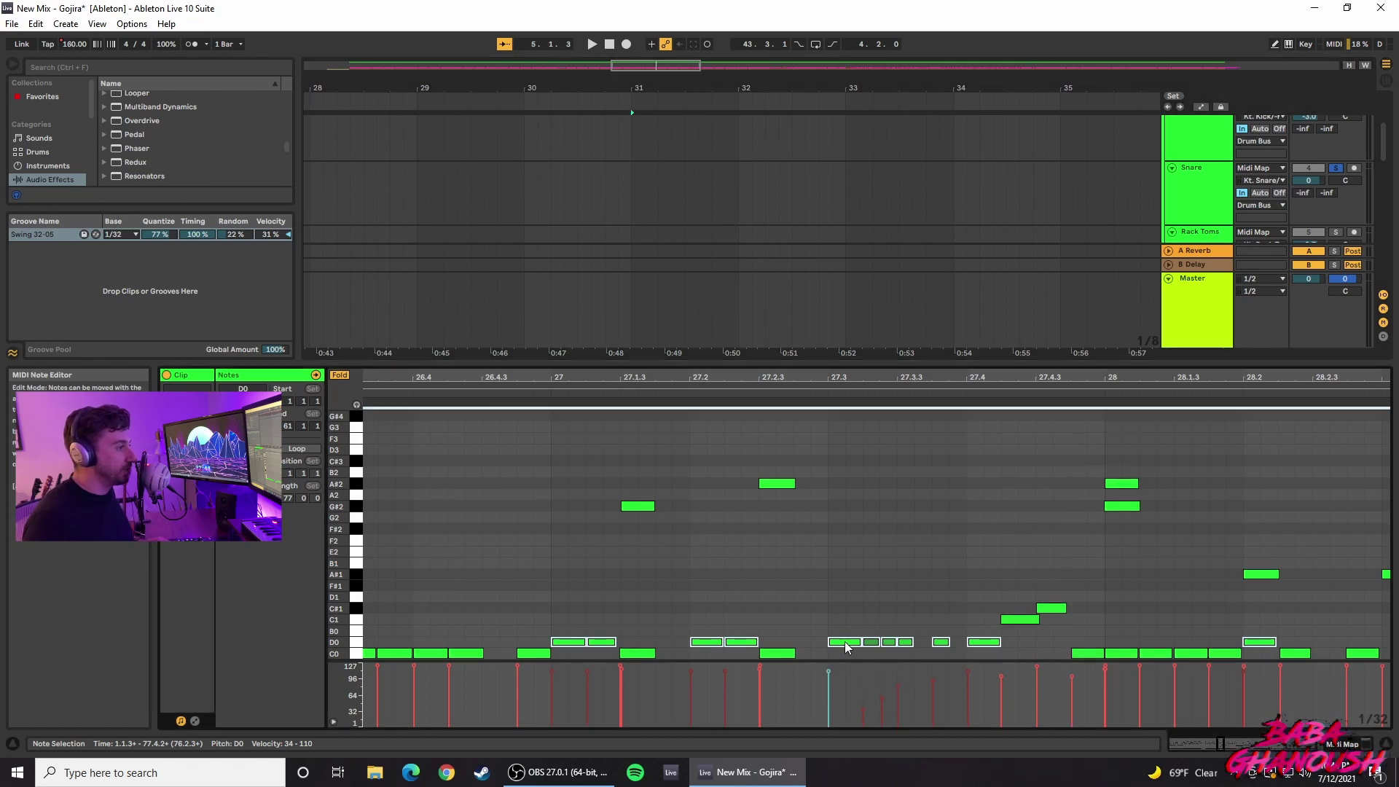
{"action": "left_click", "coordinate": [846, 647]}
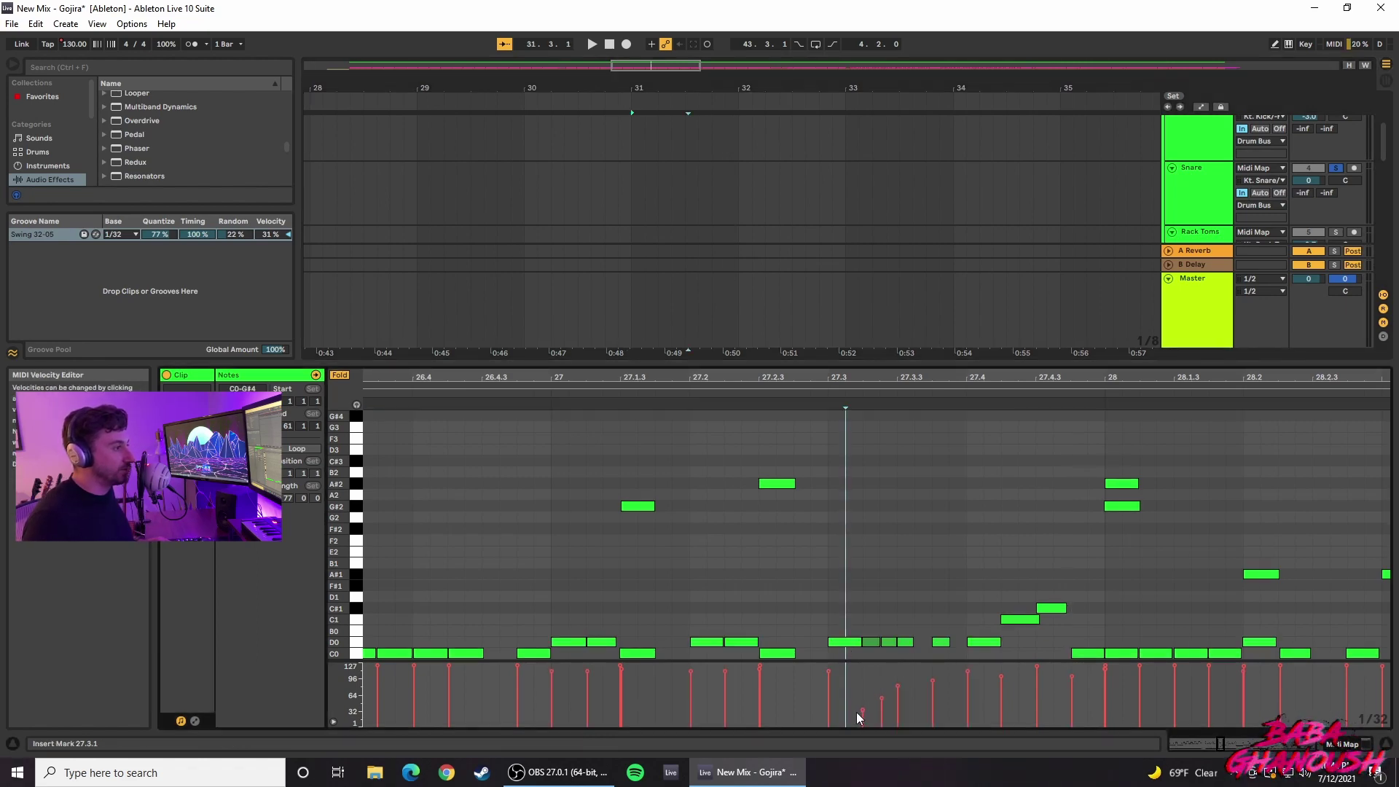
{"action": "left_click", "coordinate": [896, 689]}
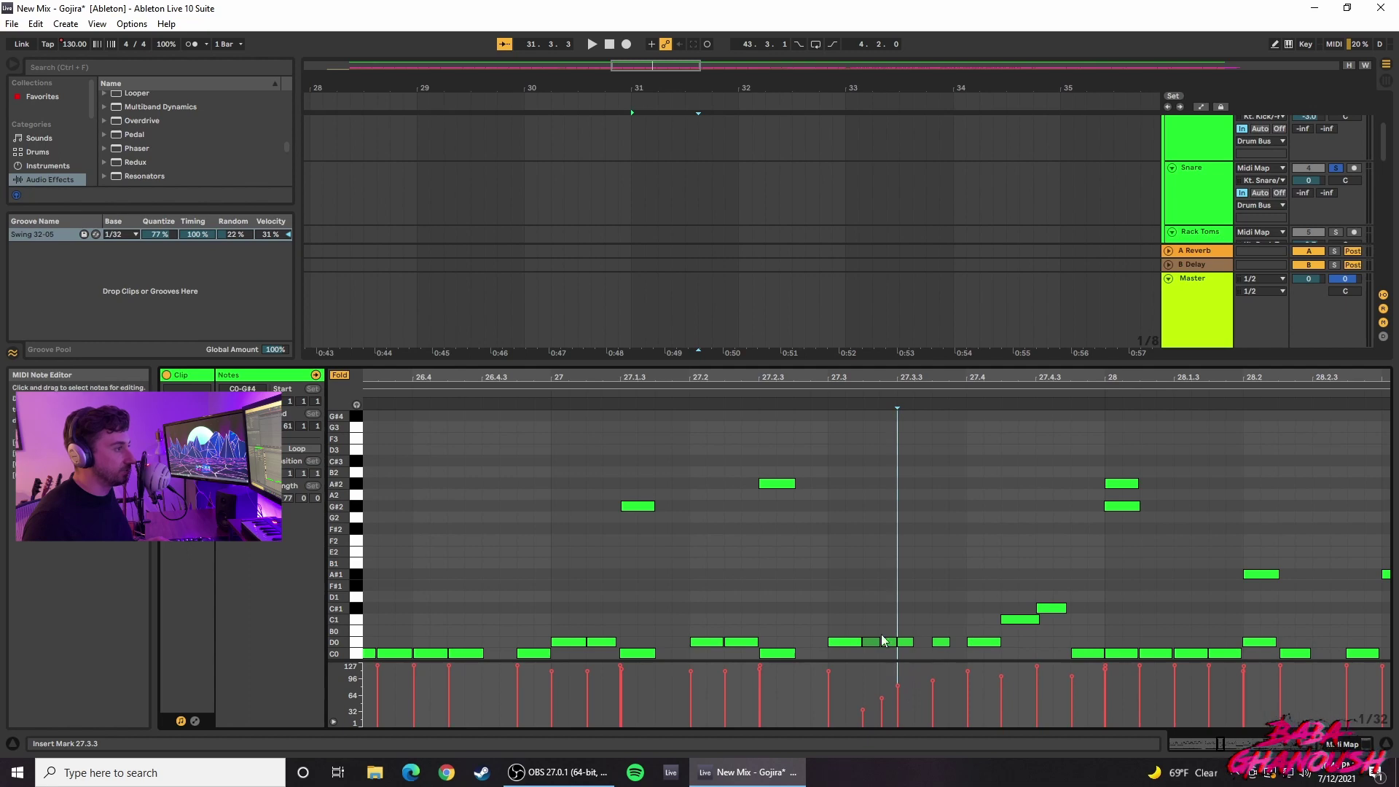
{"action": "key", "text": "space"}
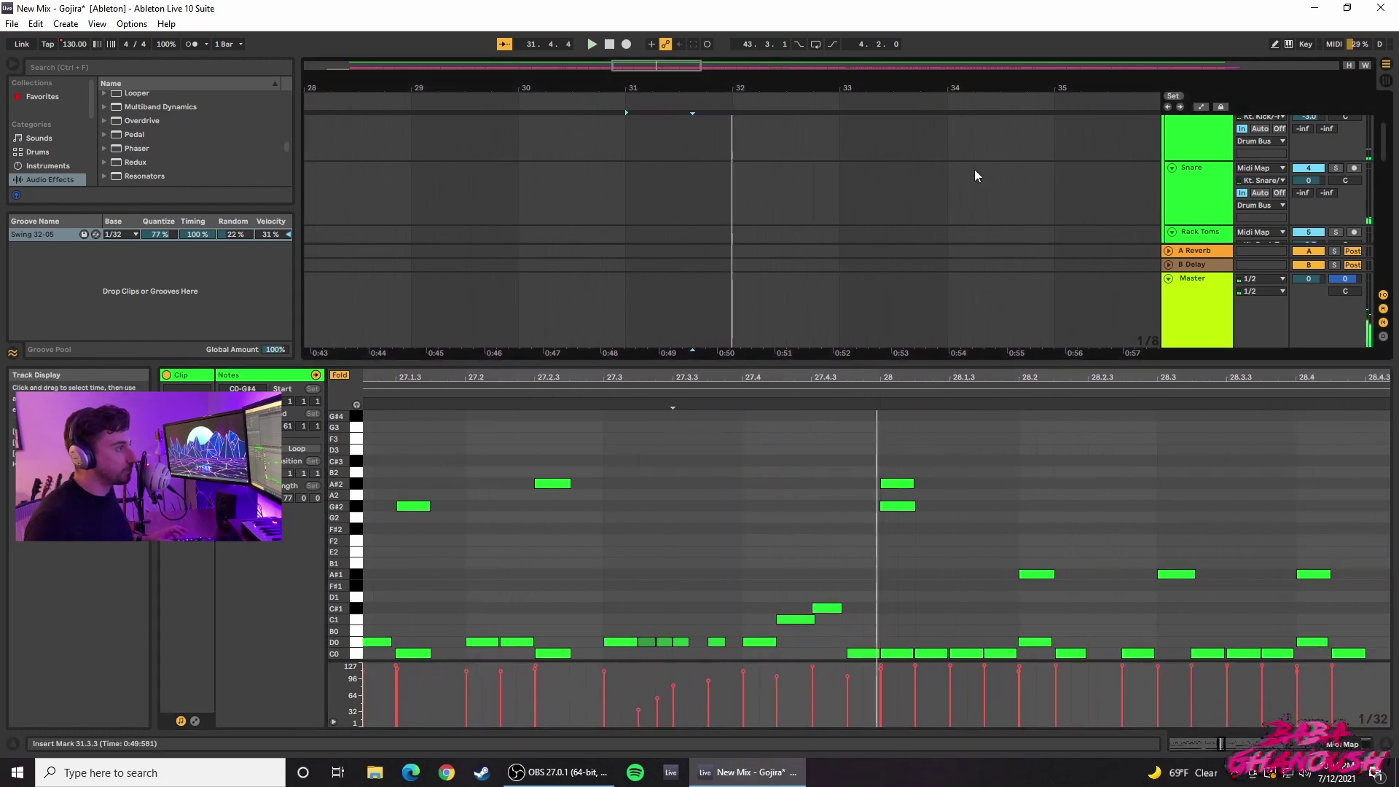
Step: Switch from the clip's notes to the Midi Map track's device chain and show the full arrangement
{"action": "scroll", "coordinate": [980, 475], "scroll_direction": "down", "scroll_amount": 10}
{"action": "scroll", "coordinate": [971, 470], "scroll_direction": "down", "scroll_amount": 5}
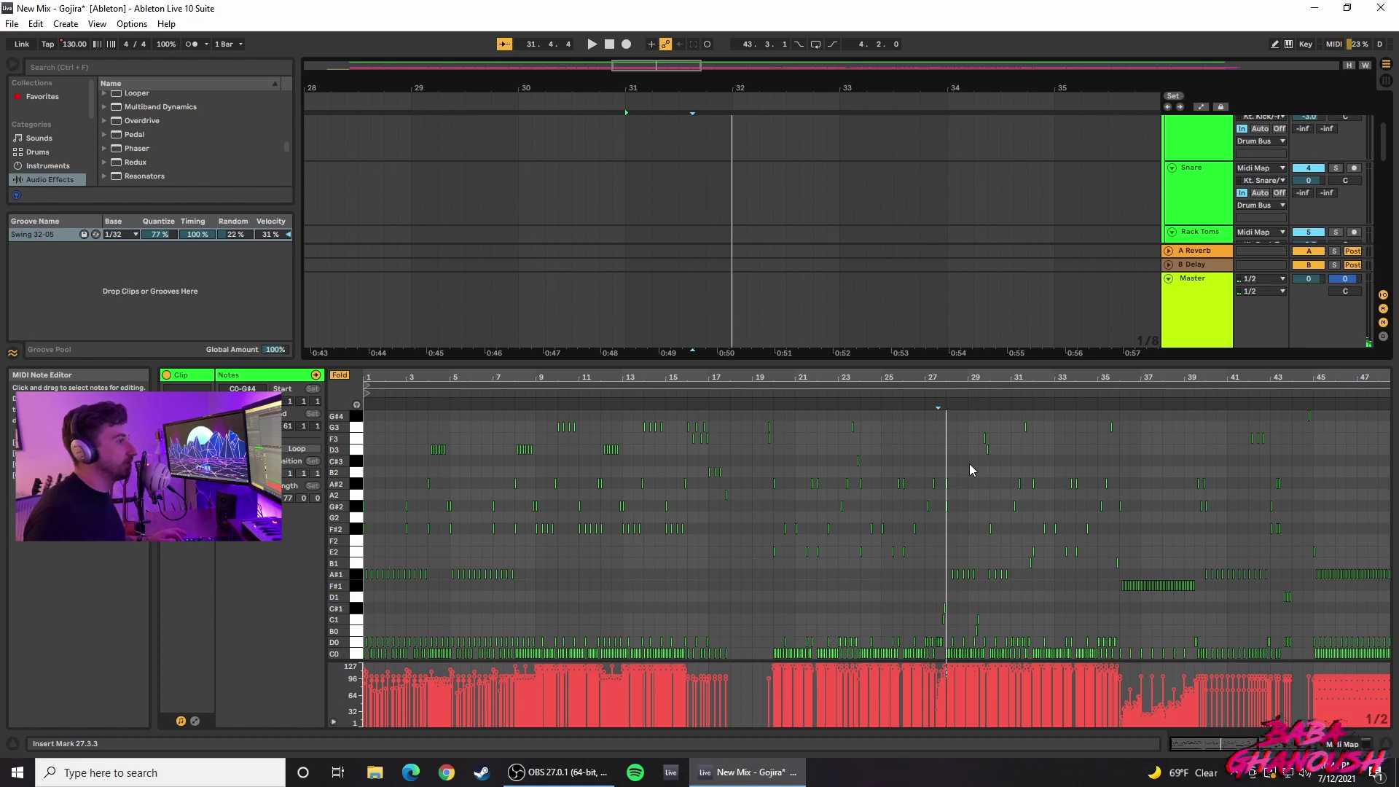
{"action": "scroll", "coordinate": [850, 252], "scroll_direction": "up", "scroll_amount": 3}
{"action": "left_click", "coordinate": [1185, 162]}
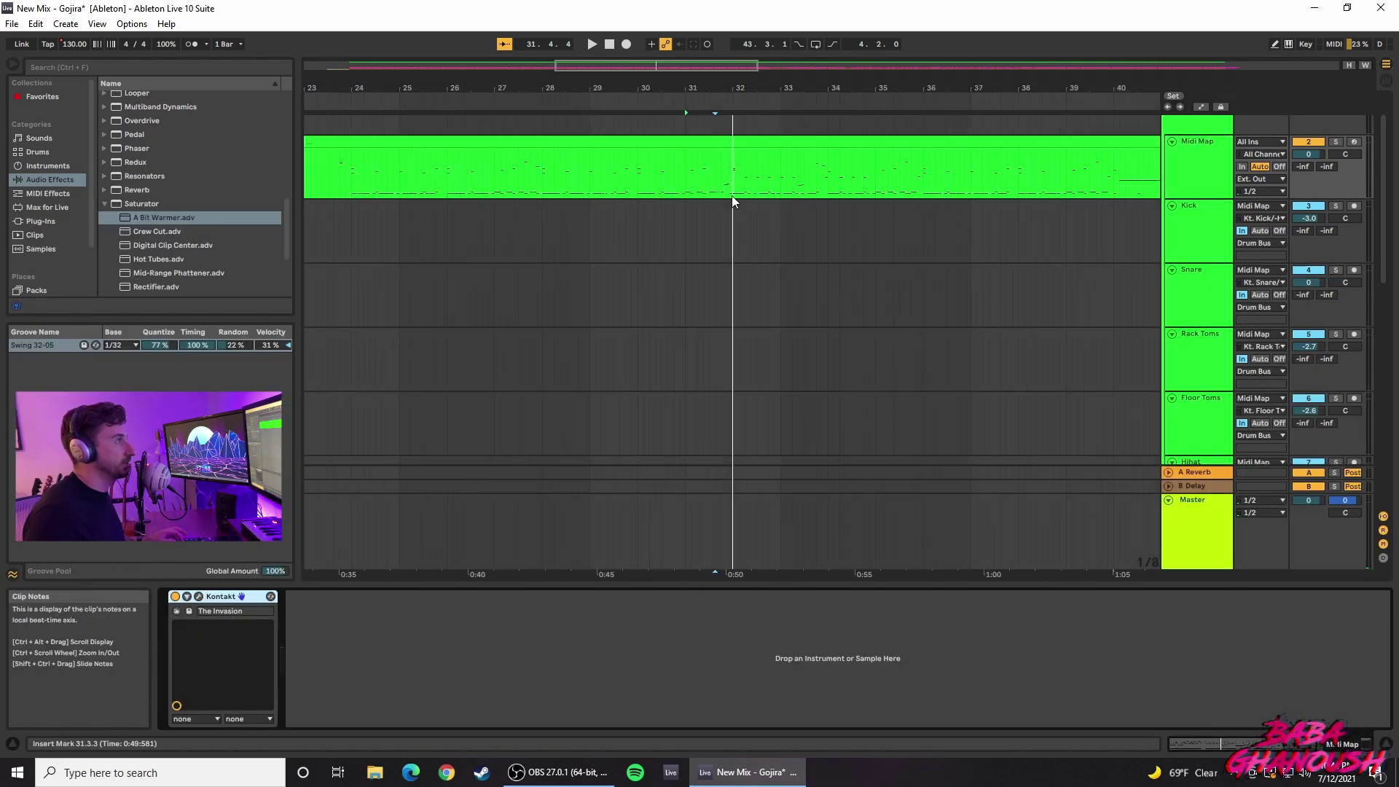
{"action": "key", "text": "minus"}
{"action": "key", "text": "minus"}
{"action": "key", "text": "minus"}
{"action": "key", "text": "minus"}
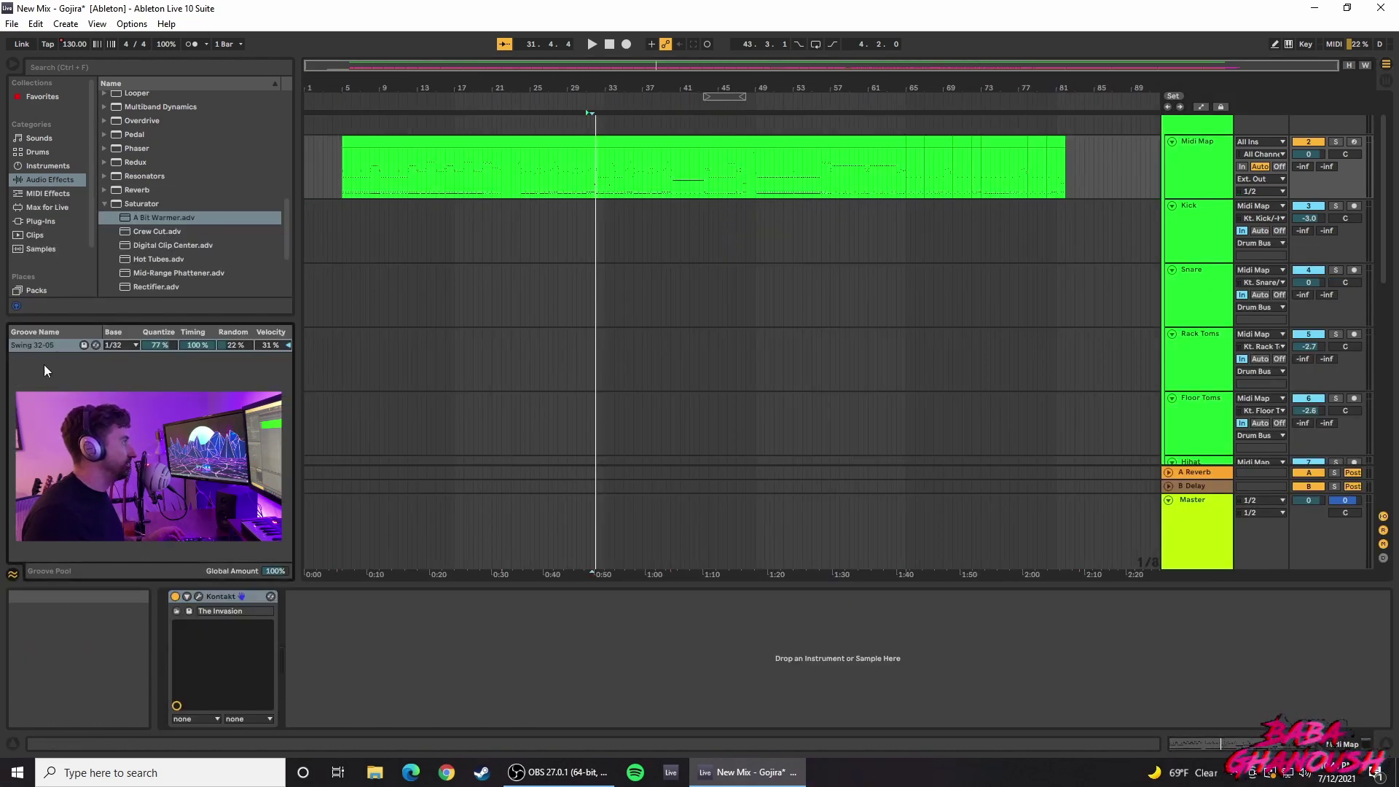
Step: Collapse the Saturator presets in the browser and place the insert marker at 33.4.3 in the Midi Map clip
{"action": "left_click", "coordinate": [141, 203]}
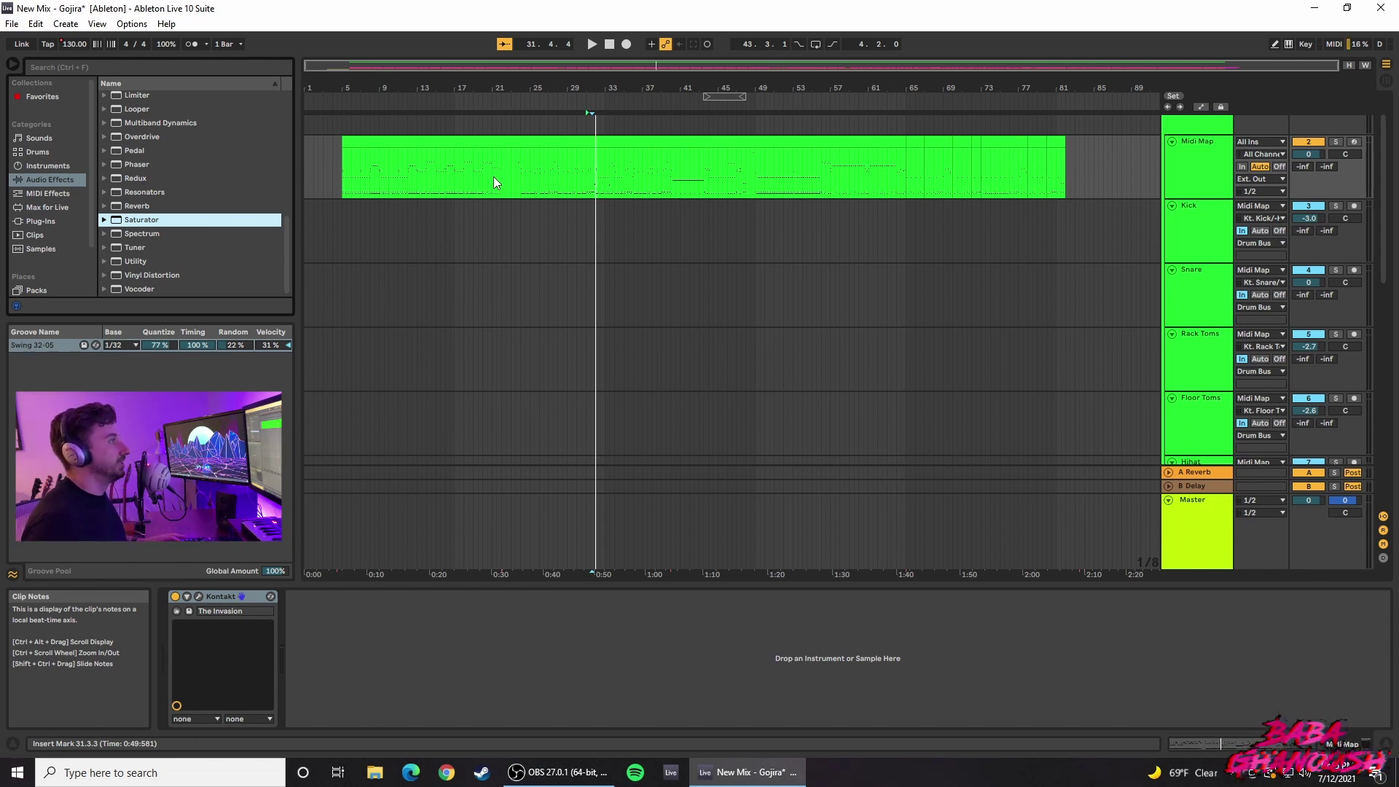
{"action": "scroll", "coordinate": [615, 195], "scroll_direction": "up", "scroll_amount": 10}
{"action": "left_click", "coordinate": [558, 175]}
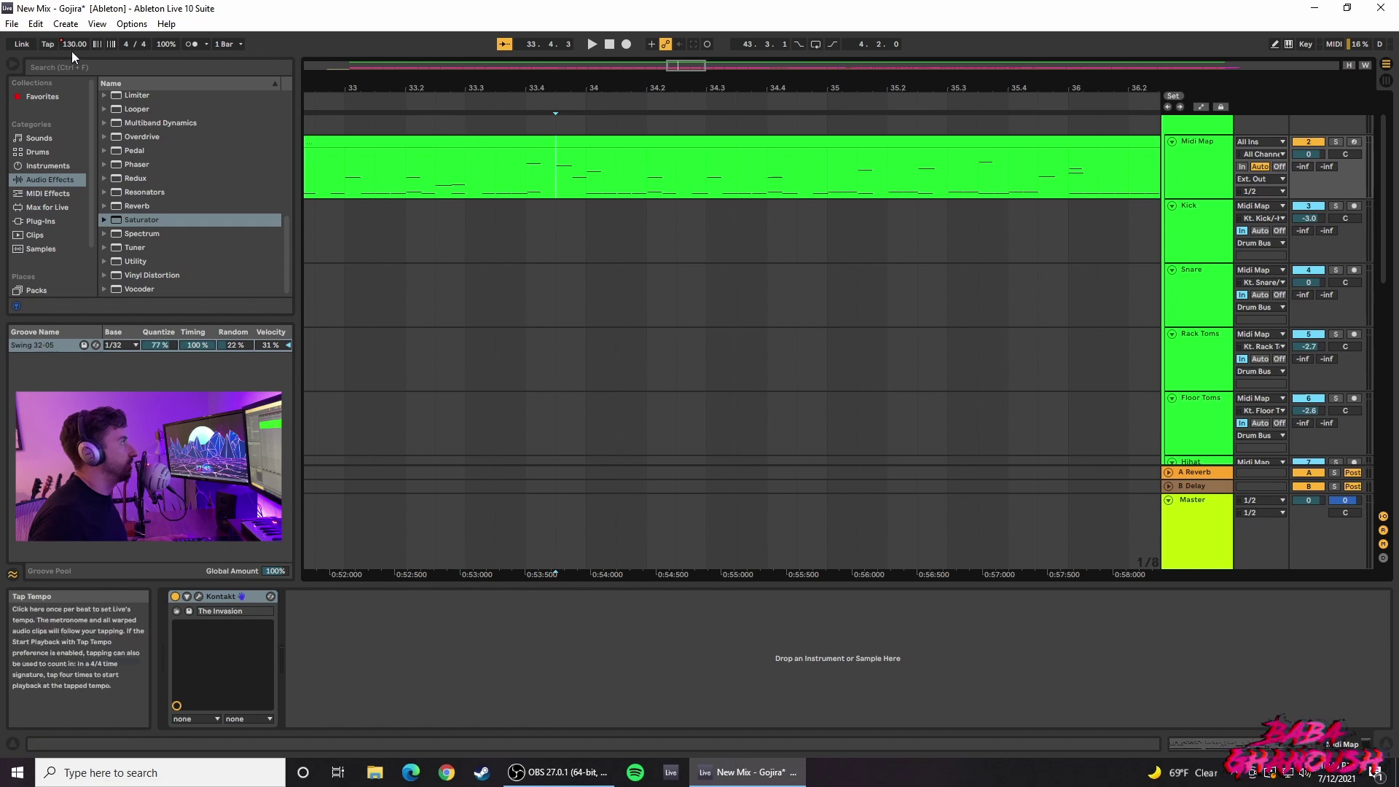
{"action": "scroll", "coordinate": [549, 164], "scroll_direction": "down", "scroll_amount": 3}
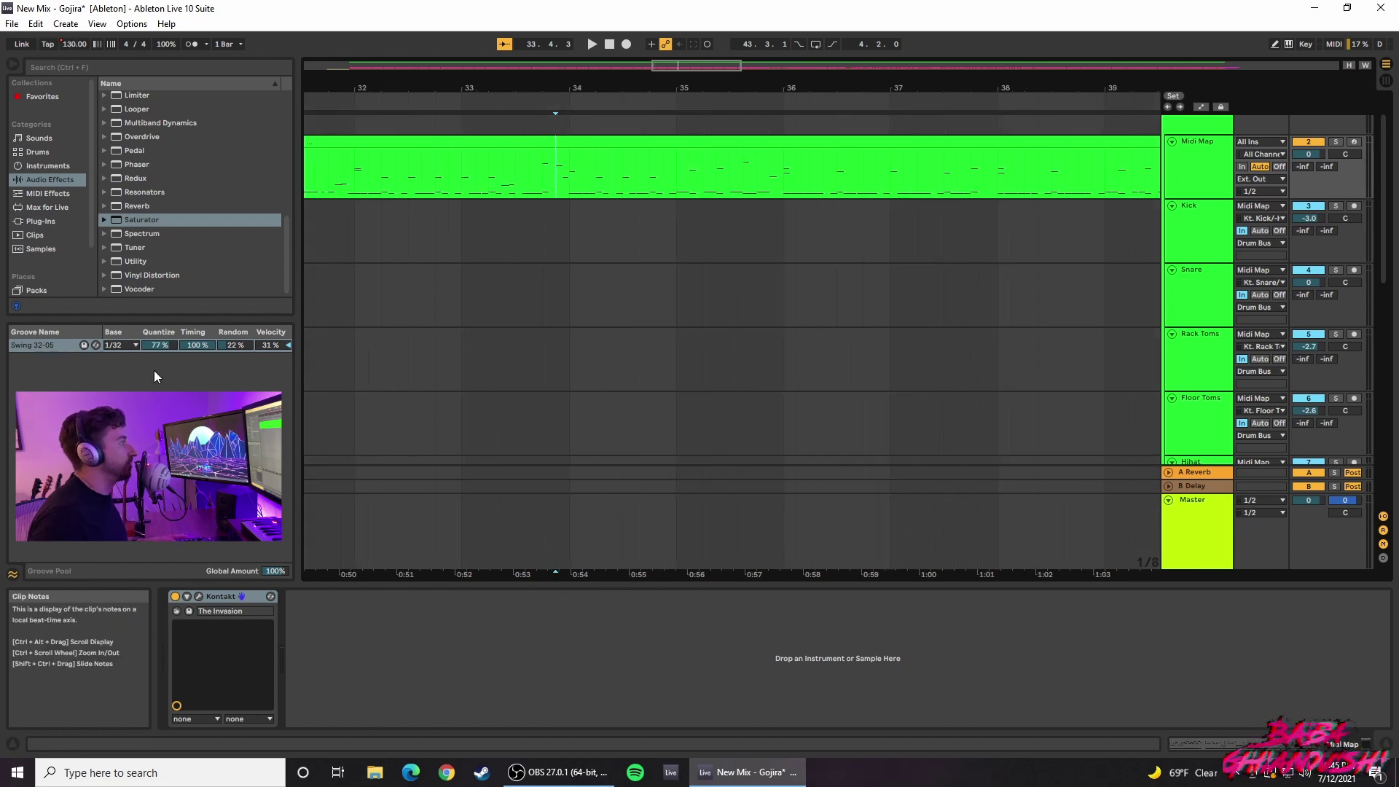
Step: Open the Midi Map clip's notes, examine the F#2 note's offset from the grid at 24.3, and return to the track's devices
{"action": "double_click", "coordinate": [493, 139]}
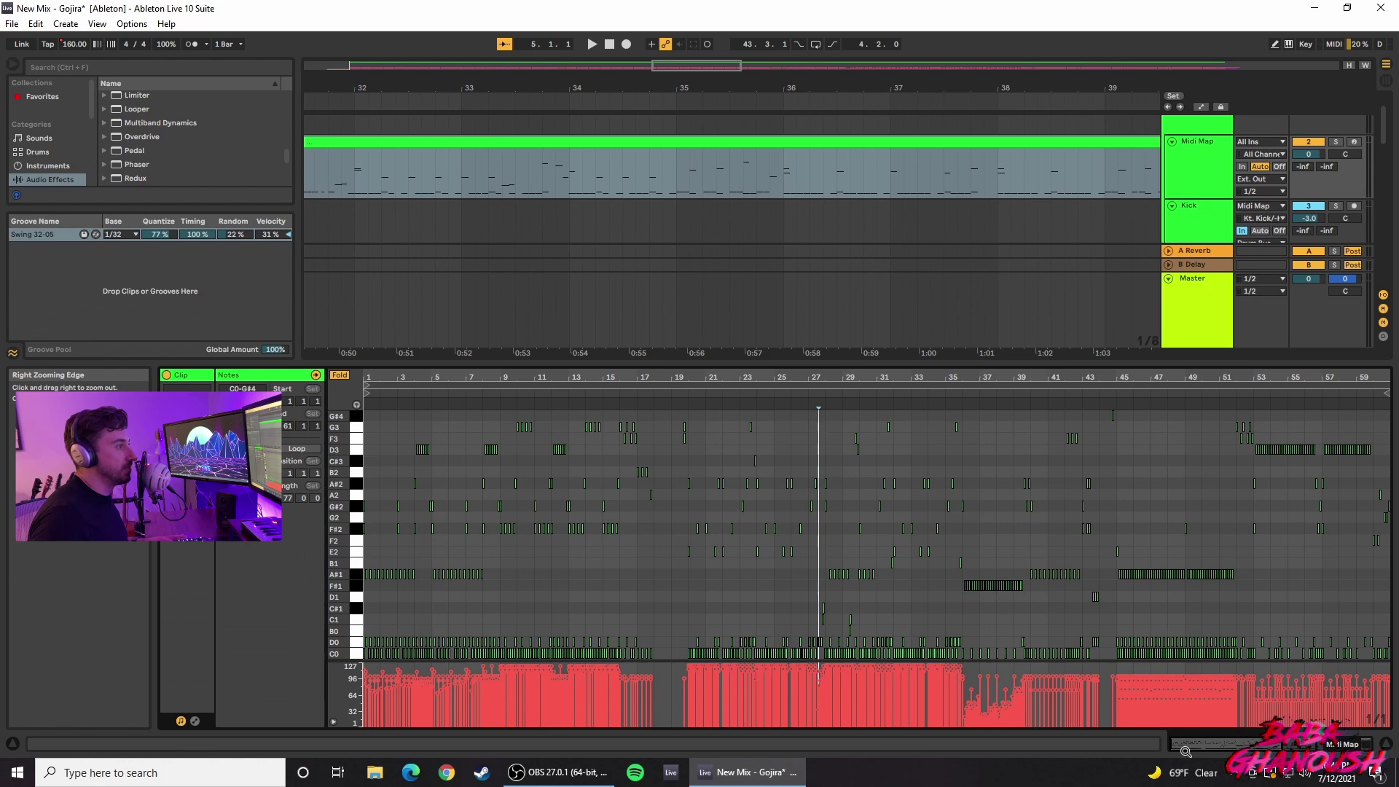
{"action": "left_click_drag", "start_coordinate": [1186, 751], "coordinate": [772, 523]}
{"action": "left_click_drag", "start_coordinate": [921, 560], "coordinate": [846, 530]}
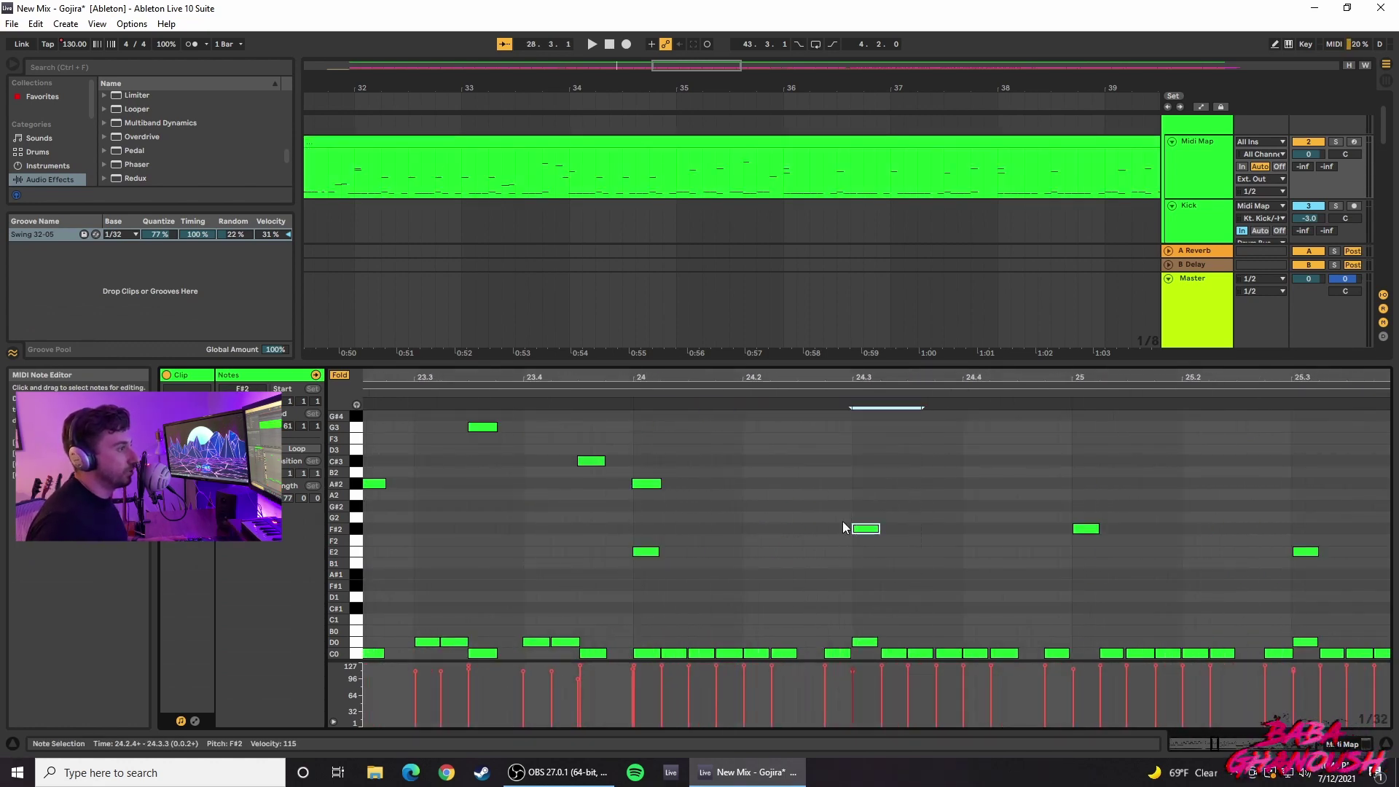
{"action": "scroll", "coordinate": [863, 547], "scroll_direction": "up", "scroll_amount": 8}
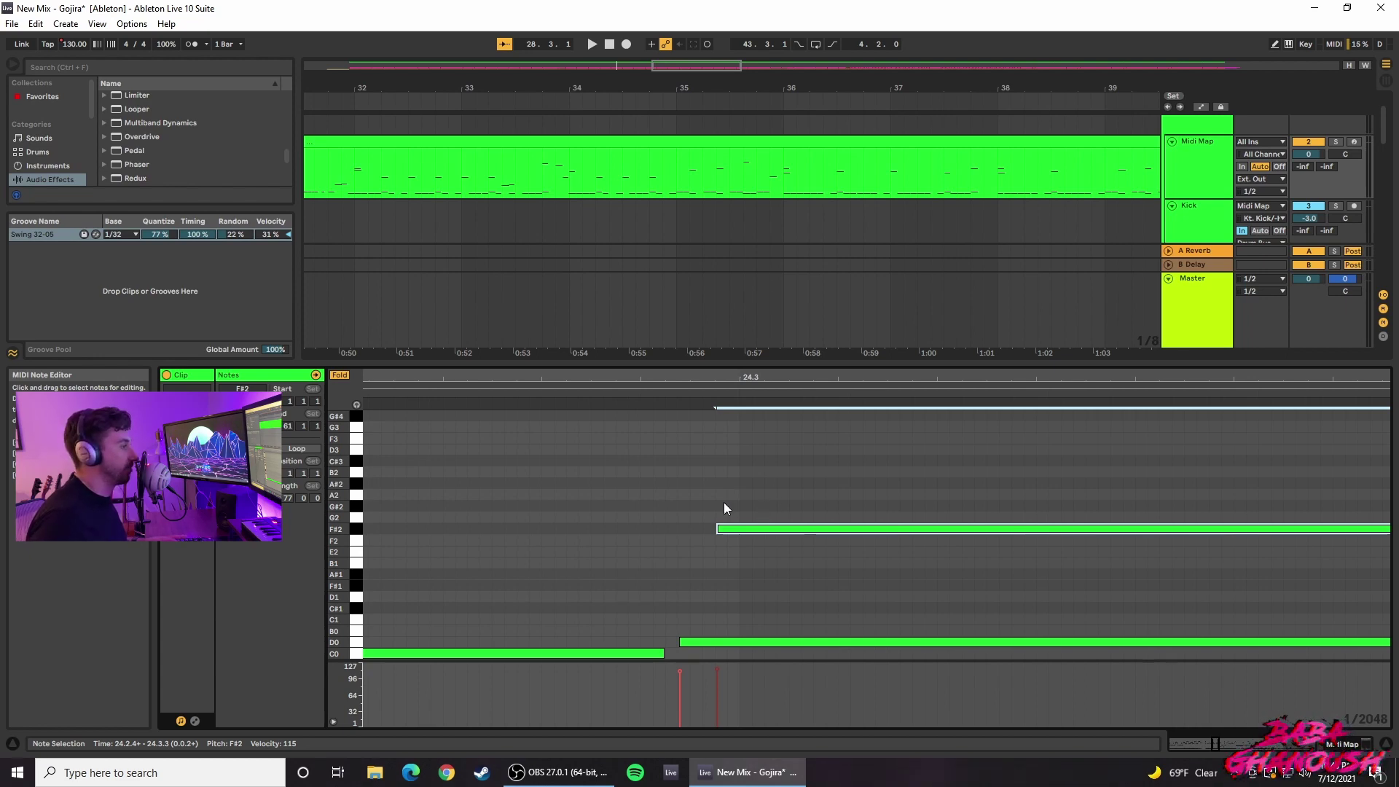
{"action": "scroll", "coordinate": [729, 500], "scroll_direction": "down", "scroll_amount": 10}
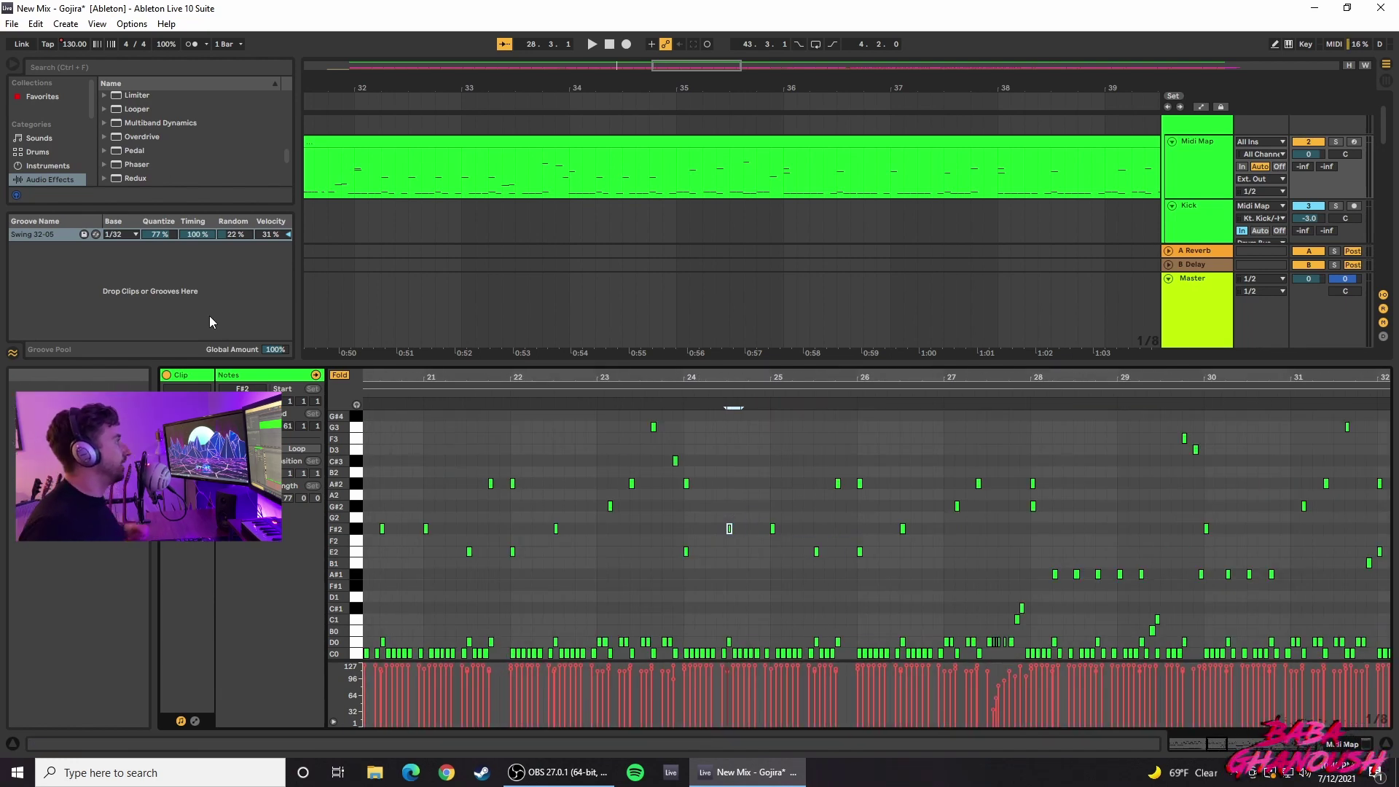
{"action": "key", "text": "shift+Tab"}
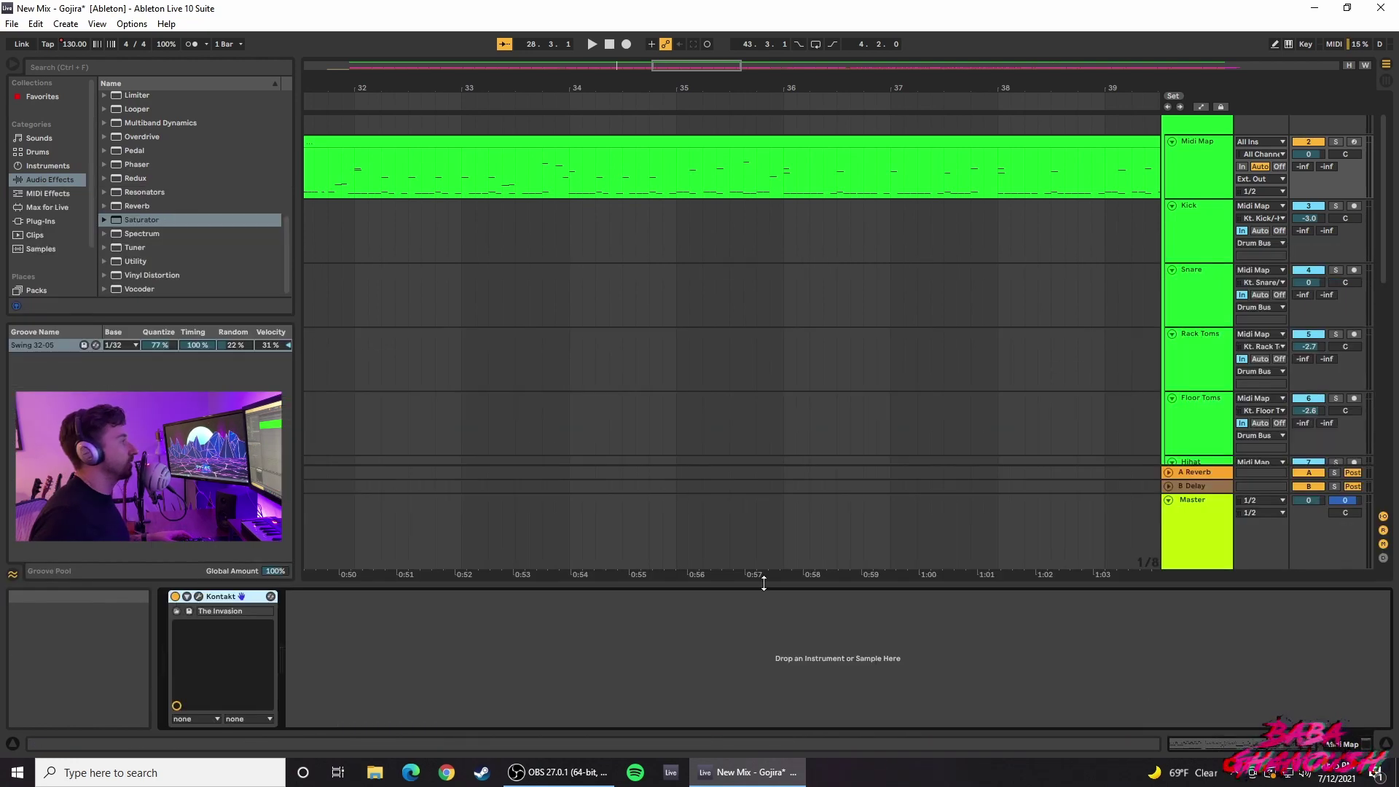
Step: Look through the browser's Clips, Samples, Packs, User Library and Current Project for groove files
{"action": "left_click", "coordinate": [58, 249]}
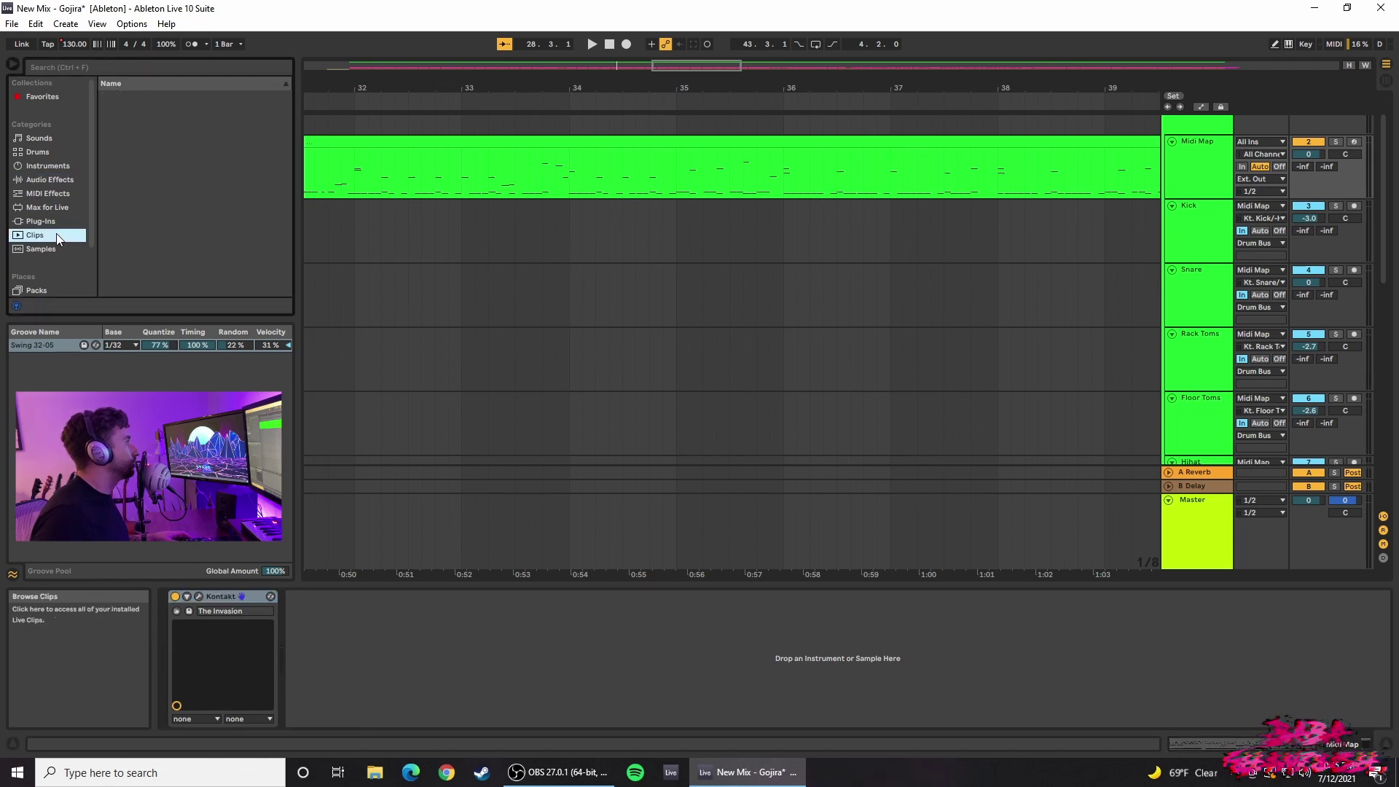
{"action": "scroll", "coordinate": [60, 254], "scroll_direction": "down", "scroll_amount": 3}
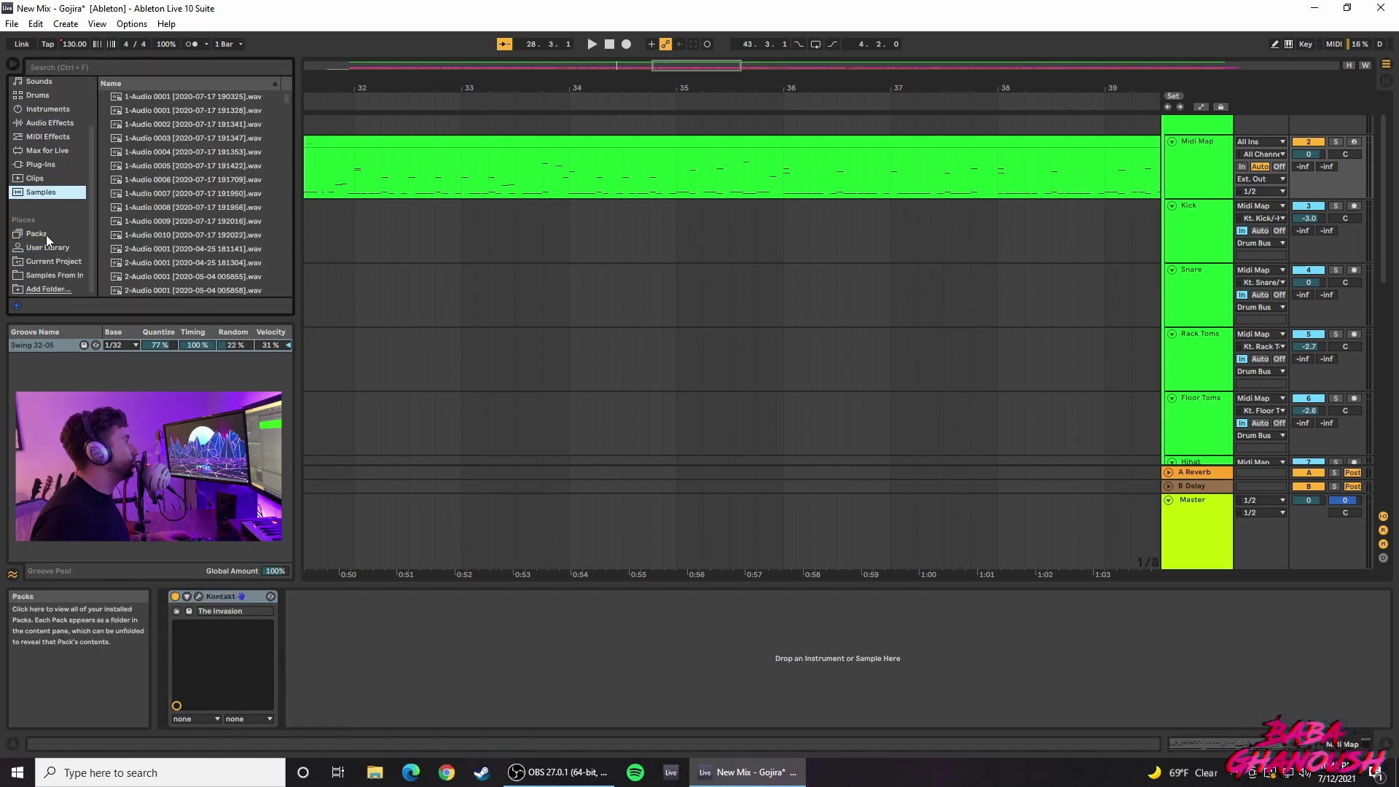
{"action": "left_click", "coordinate": [75, 234]}
{"action": "left_click", "coordinate": [64, 248]}
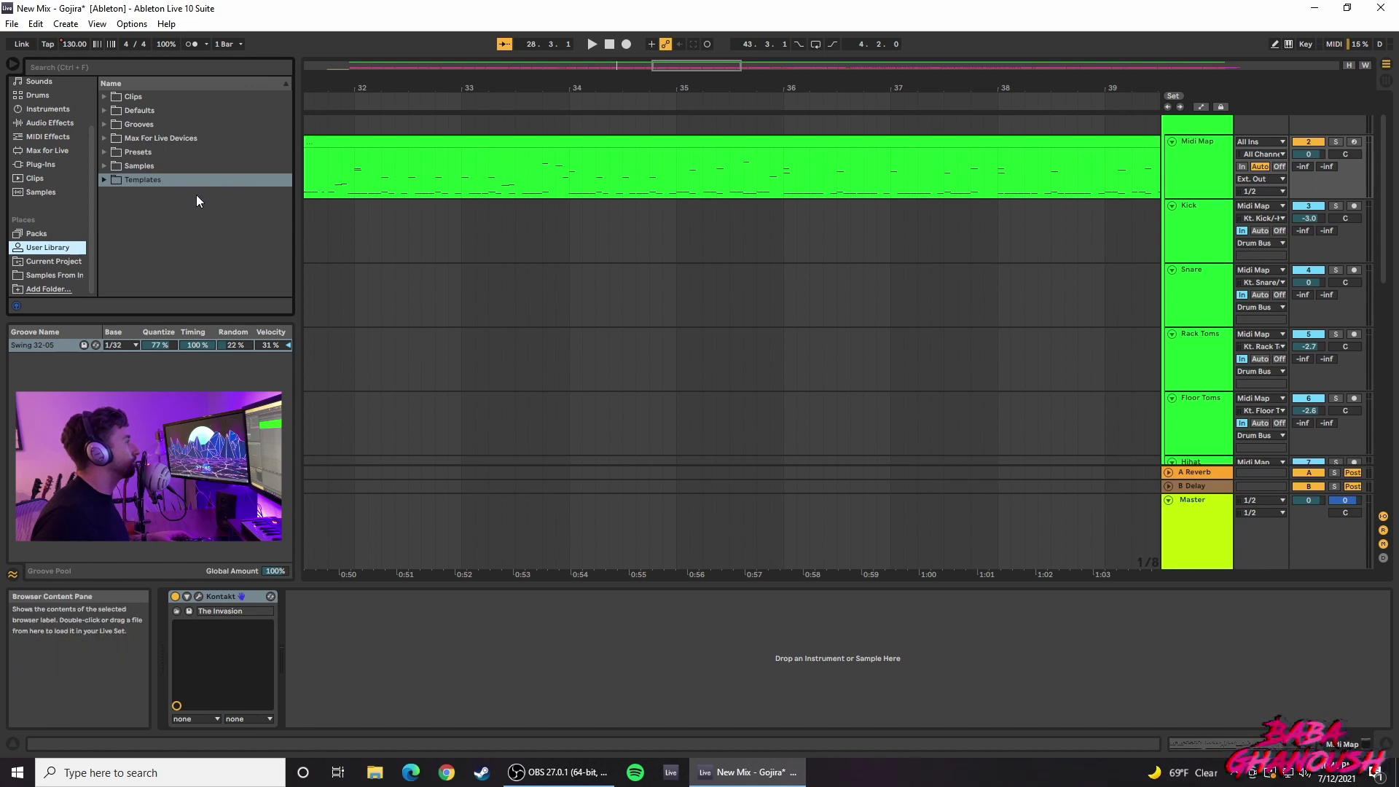
{"action": "left_click", "coordinate": [56, 260]}
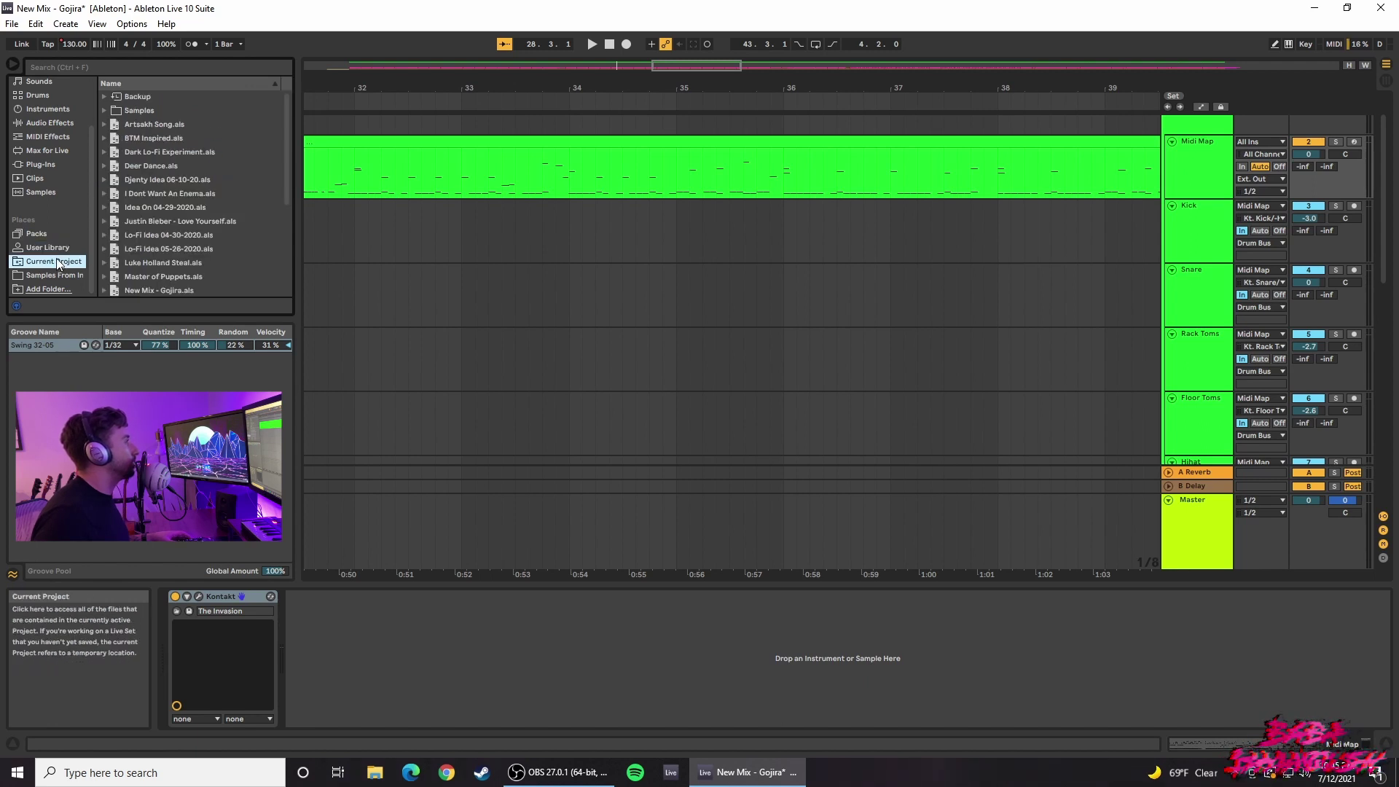
{"action": "left_click", "coordinate": [51, 248]}
Step: Search the browser for "swing" and expand the Core Library under Packs
{"action": "left_click", "coordinate": [149, 69]}
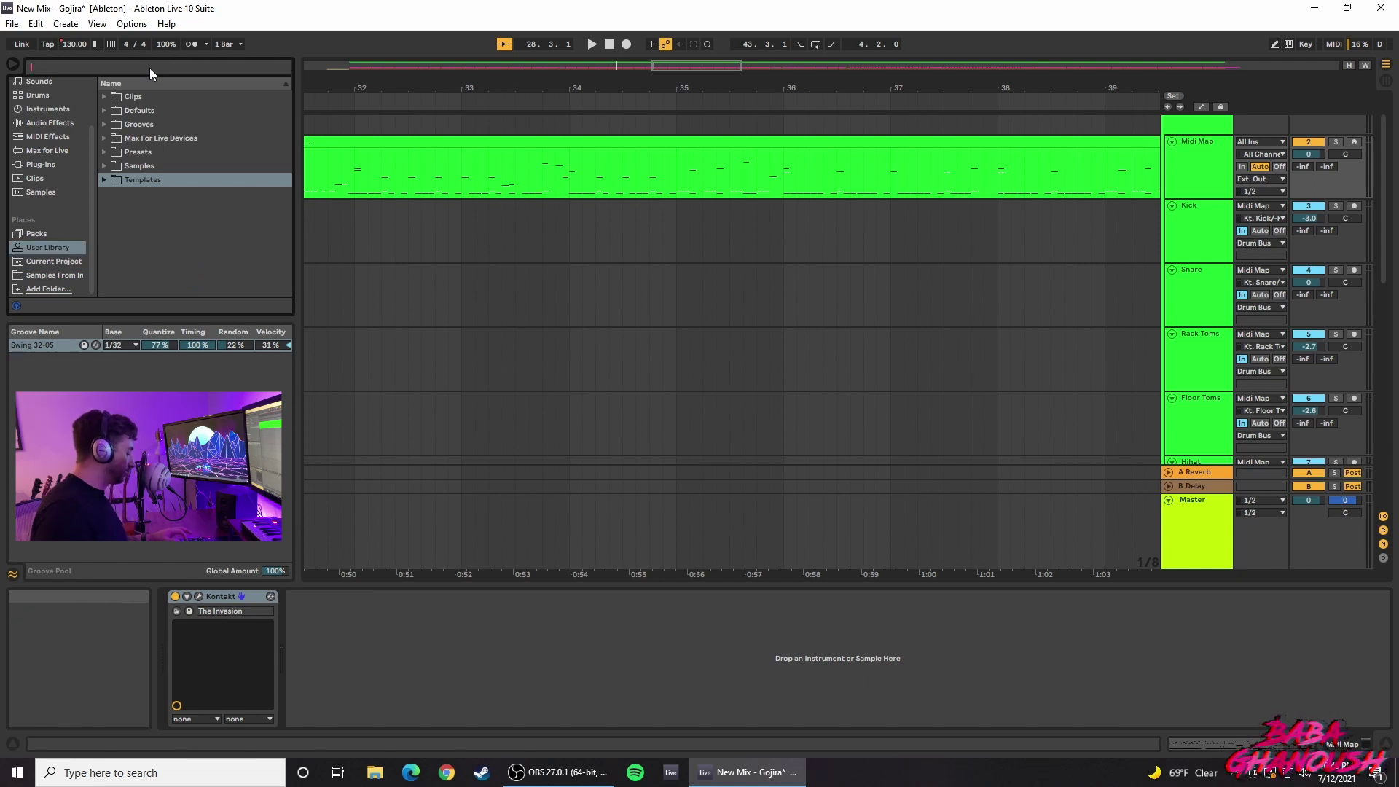
{"action": "type", "text": "sdwing"}
{"action": "key", "text": "BackSpace"}
{"action": "key", "text": "BackSpace"}
{"action": "key", "text": "BackSpace"}
{"action": "key", "text": "BackSpace"}
{"action": "key", "text": "BackSpace"}
{"action": "key", "text": "BackSpace"}
{"action": "type", "text": "swing"}
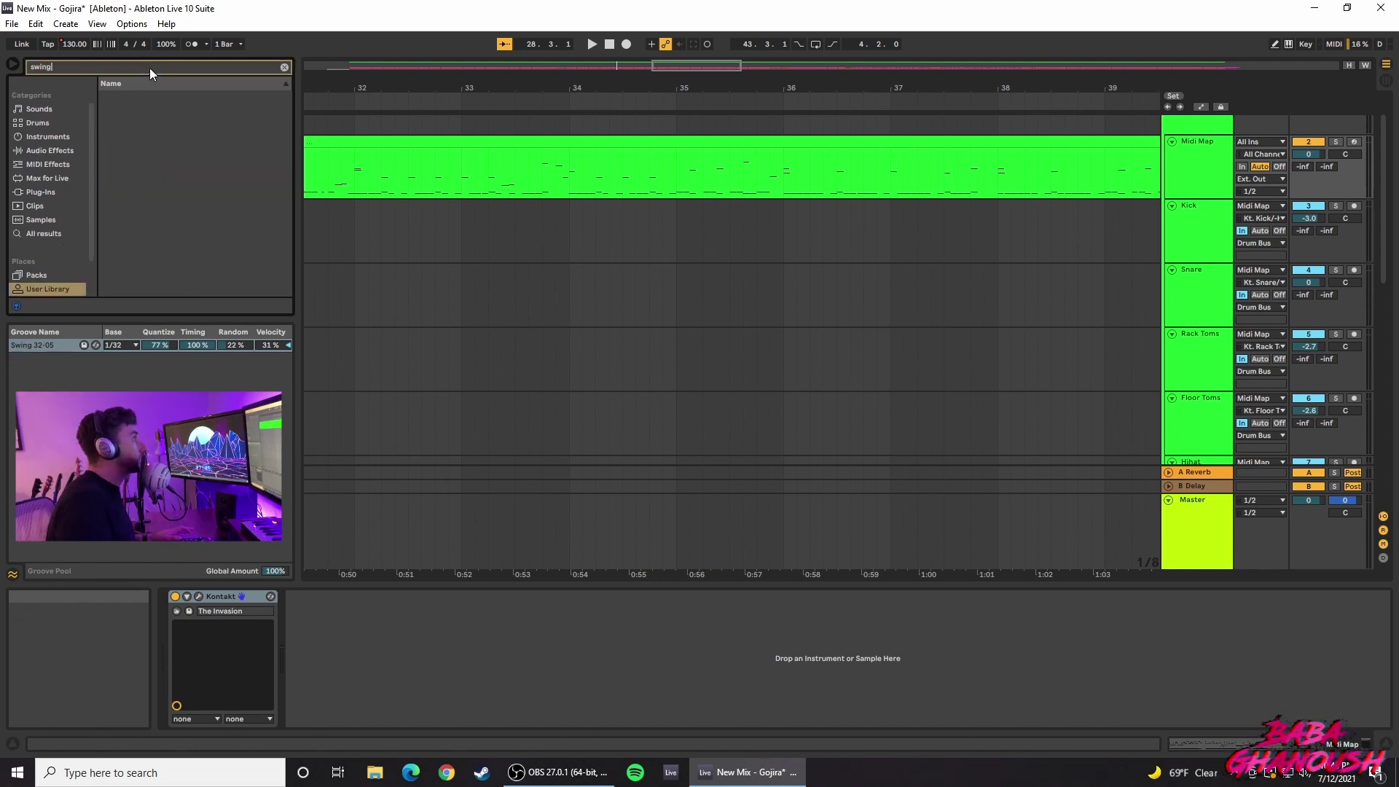
{"action": "left_click", "coordinate": [61, 271]}
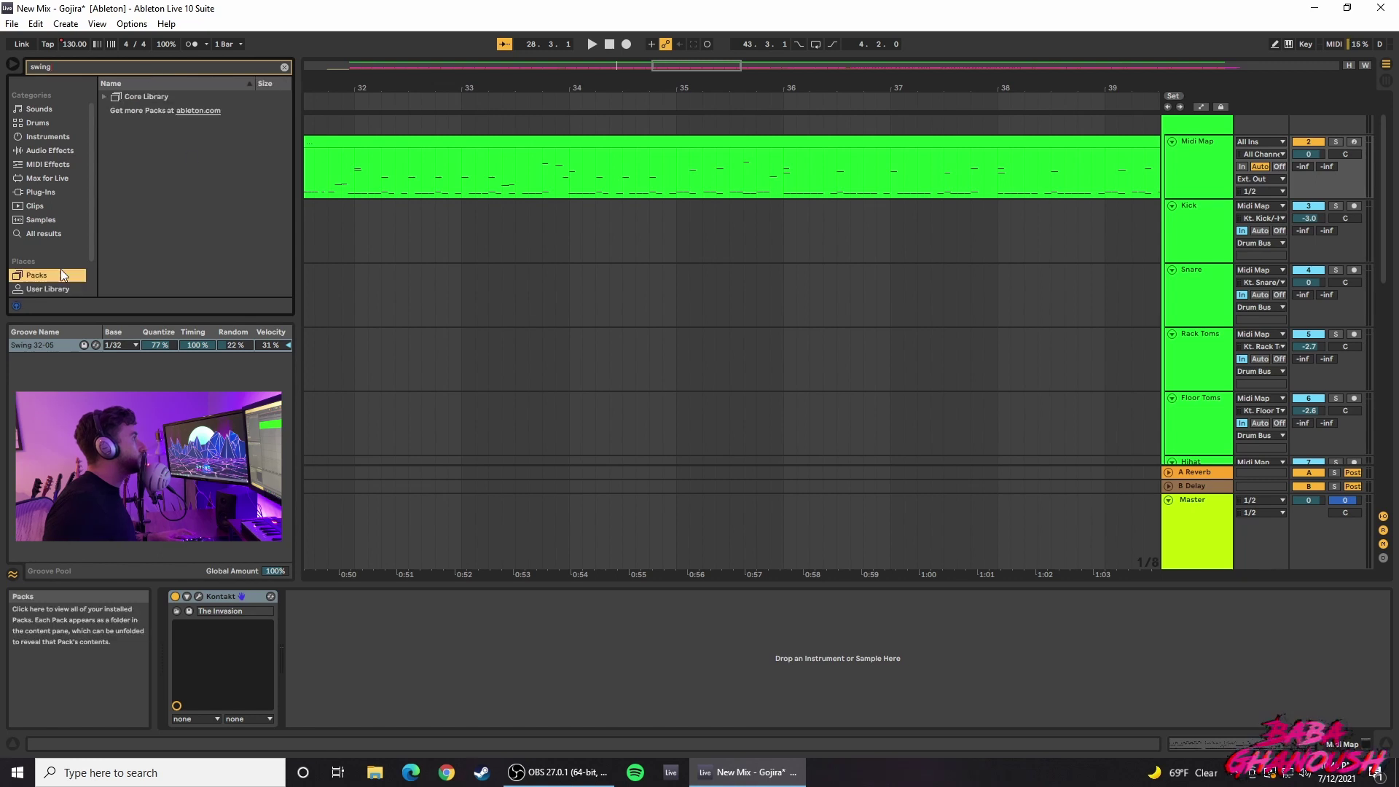
{"action": "left_click", "coordinate": [105, 97]}
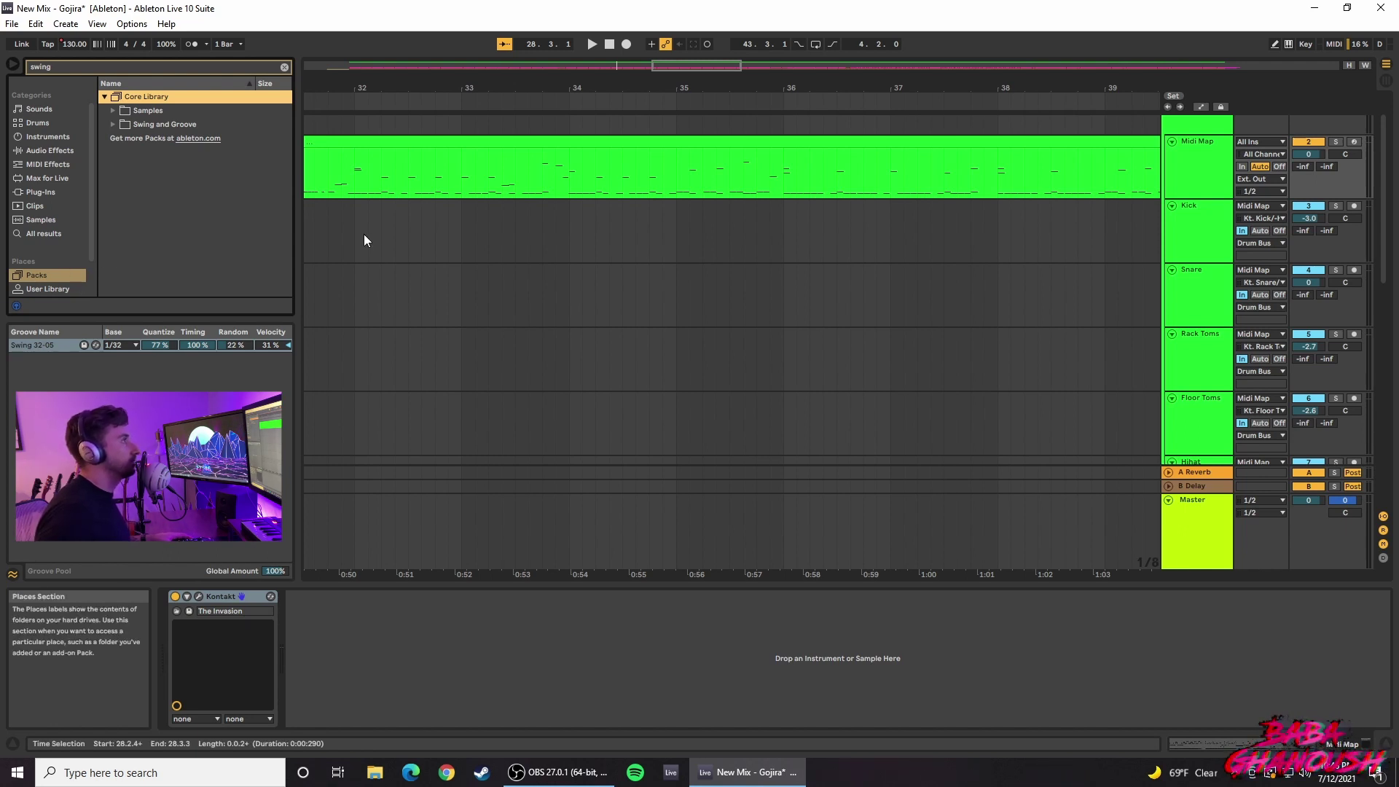
Step: Expand the Swing and Groove folder, view the Rock grooves and collapse the Rock folder again
{"action": "left_click", "coordinate": [862, 352]}
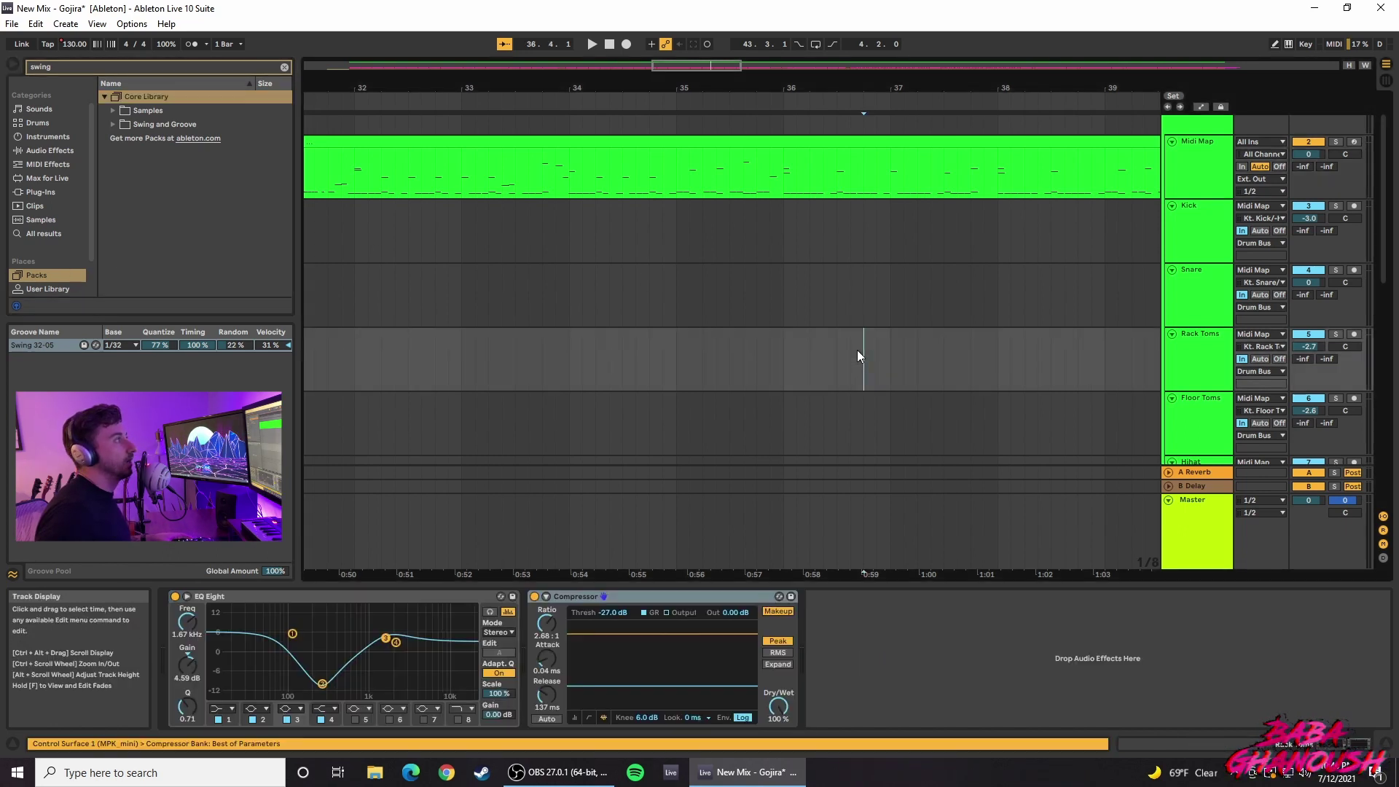
{"action": "left_click", "coordinate": [110, 124]}
{"action": "scroll", "coordinate": [182, 182], "scroll_direction": "down", "scroll_amount": 1}
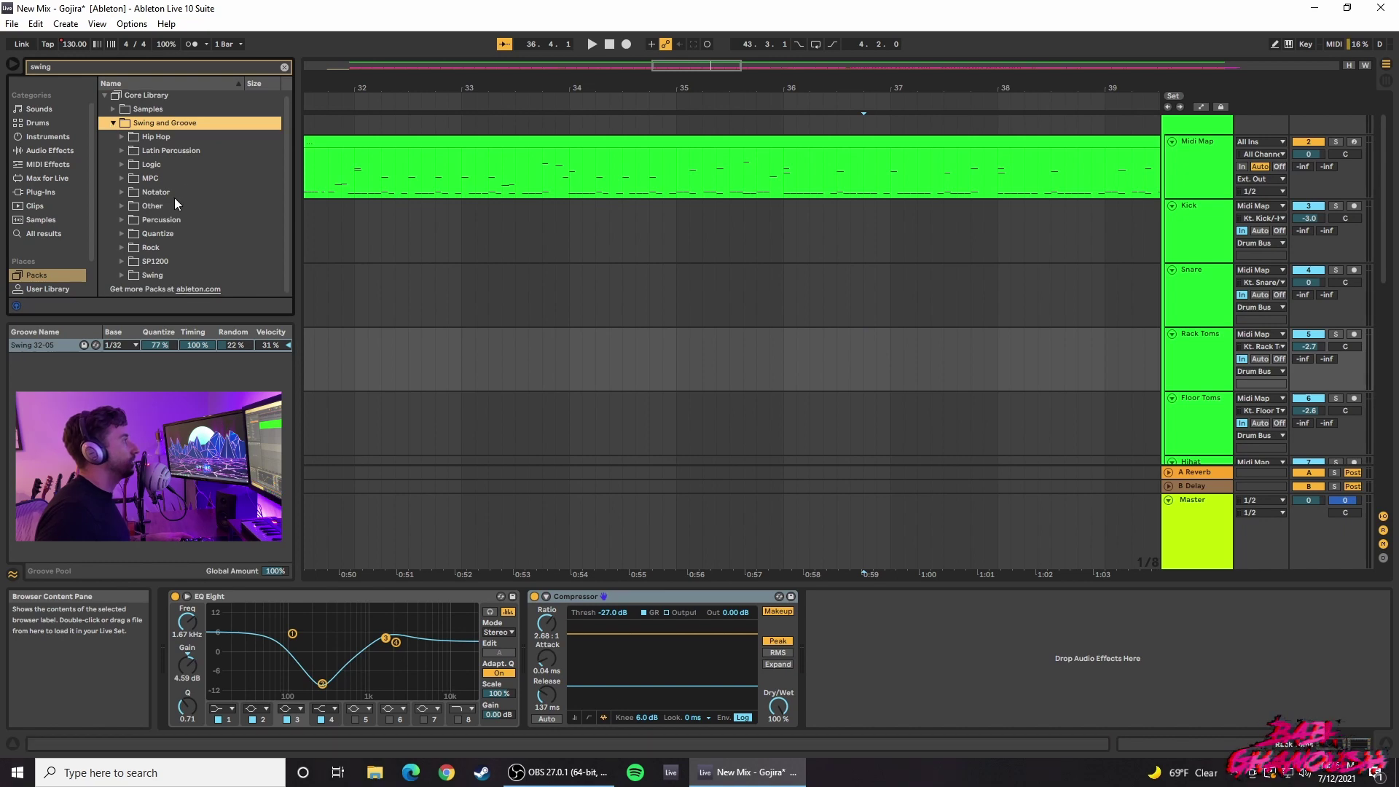
{"action": "left_click", "coordinate": [123, 247]}
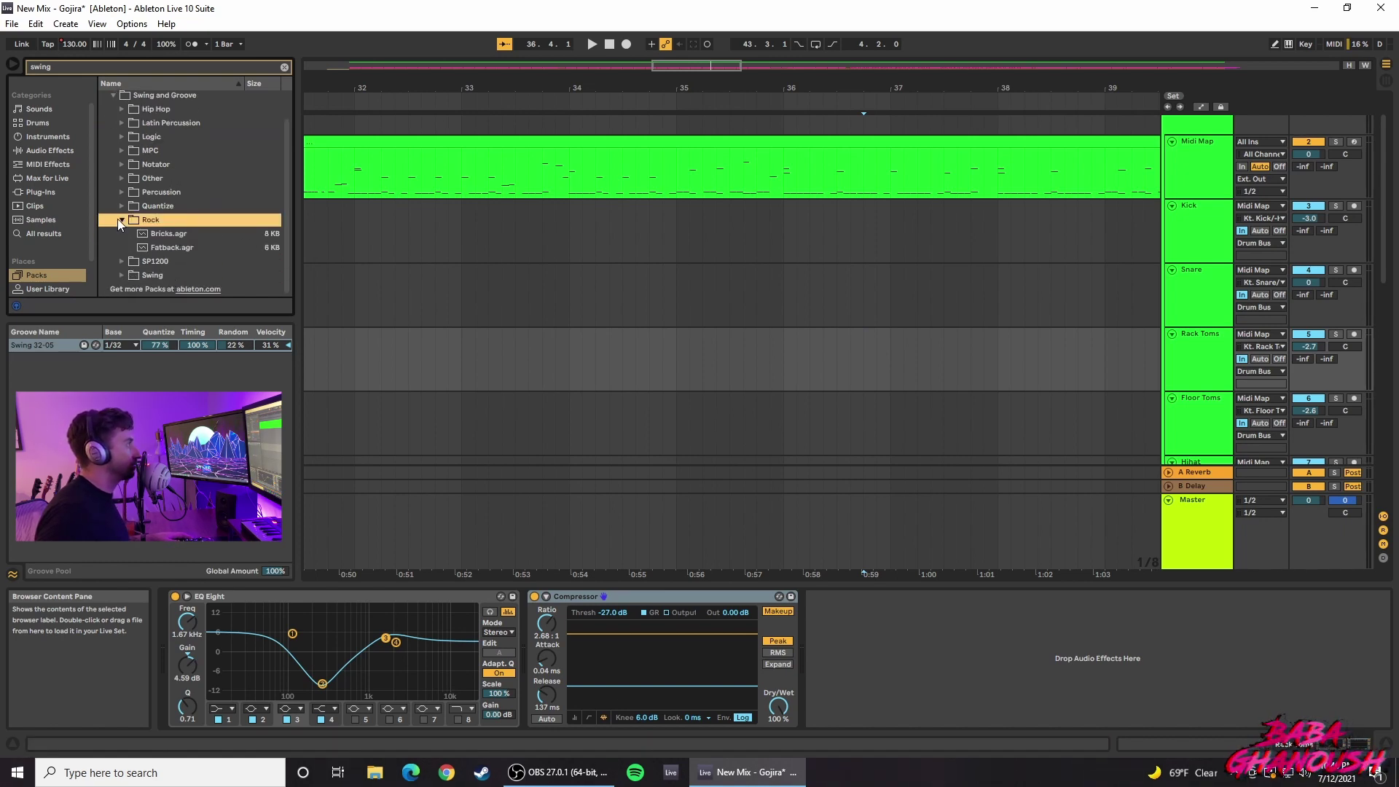
{"action": "left_click", "coordinate": [119, 219]}
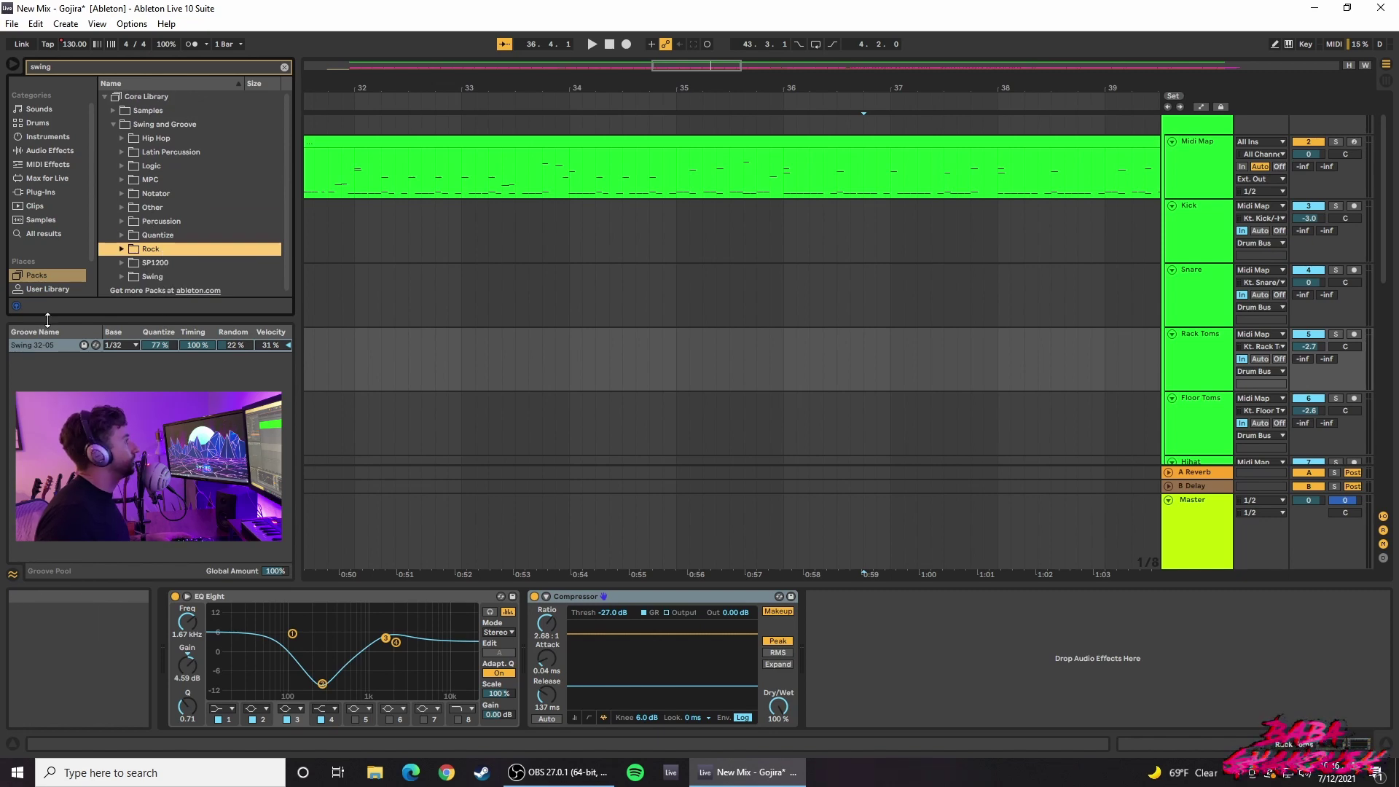
Step: Expand the Swing folder and look through its 8, 16 and 32 groove files
{"action": "left_click", "coordinate": [122, 277]}
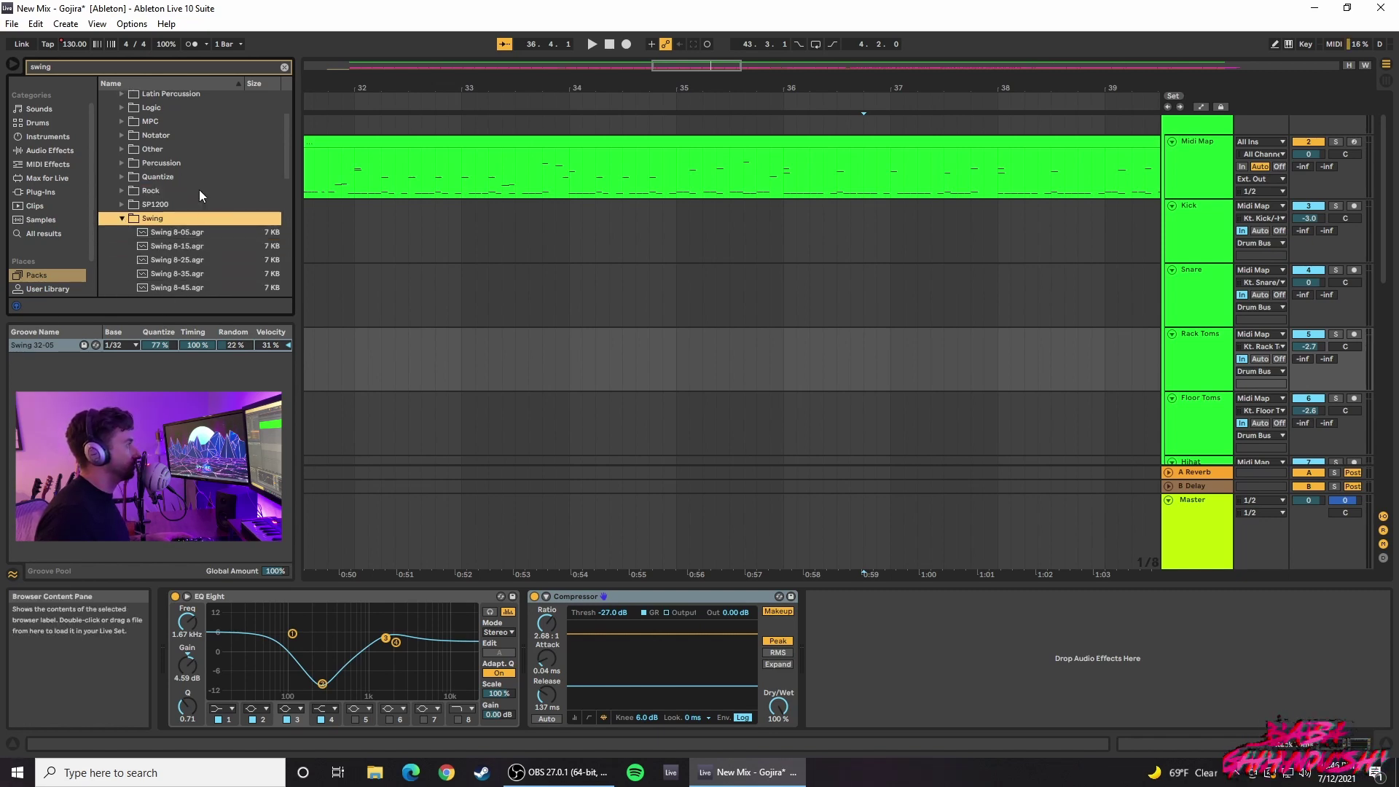
{"action": "scroll", "coordinate": [201, 195], "scroll_direction": "down", "scroll_amount": 2}
{"action": "scroll", "coordinate": [232, 176], "scroll_direction": "down", "scroll_amount": 3}
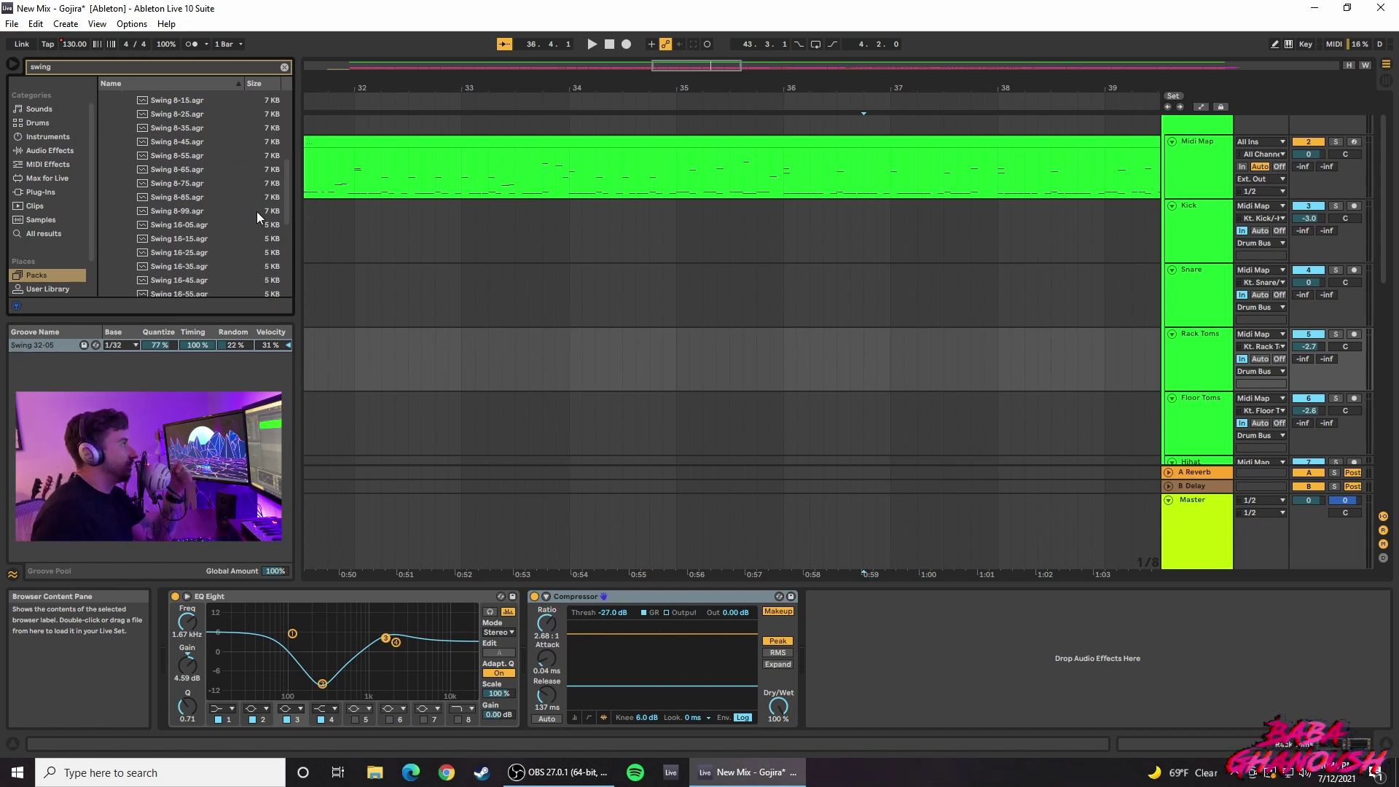
{"action": "scroll", "coordinate": [234, 163], "scroll_direction": "up", "scroll_amount": 1}
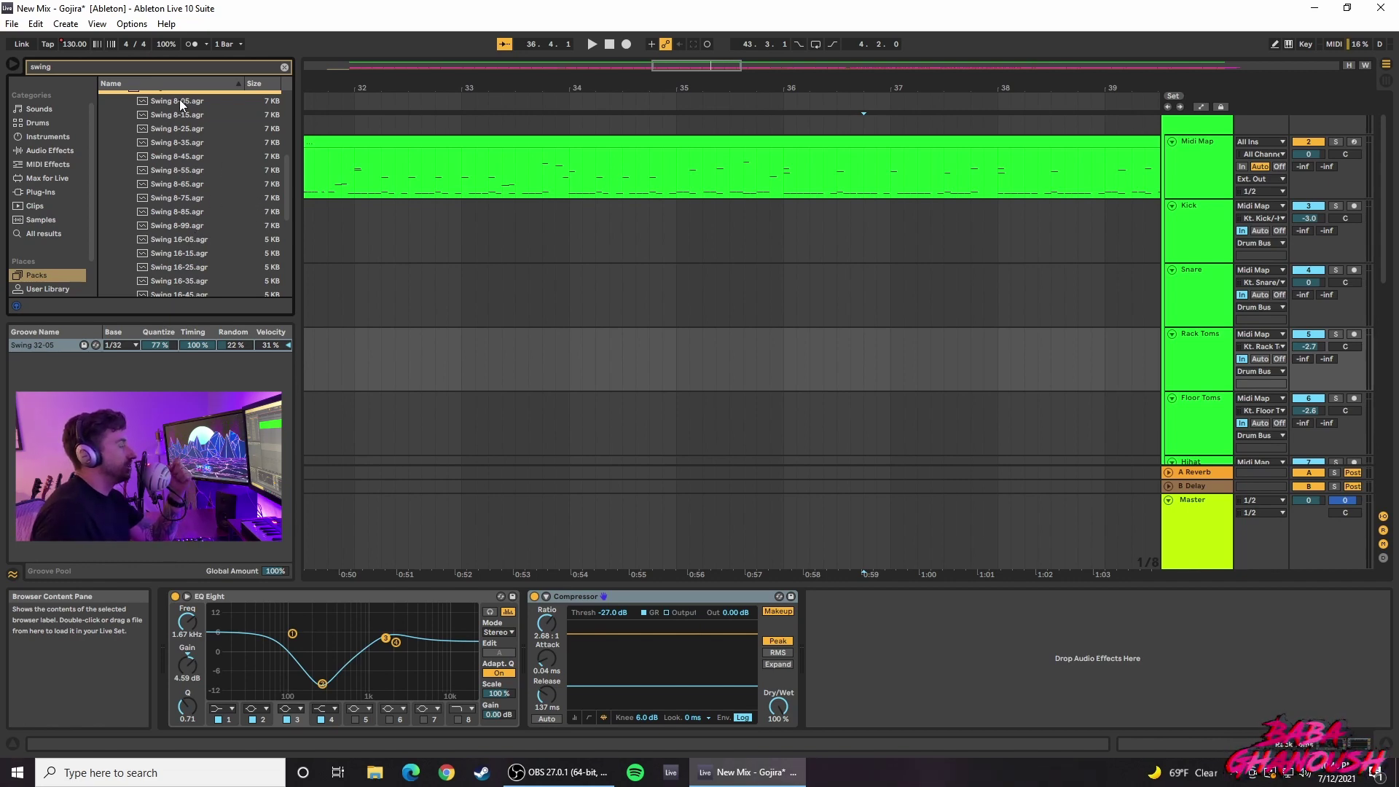
{"action": "scroll", "coordinate": [183, 235], "scroll_direction": "down", "scroll_amount": 3}
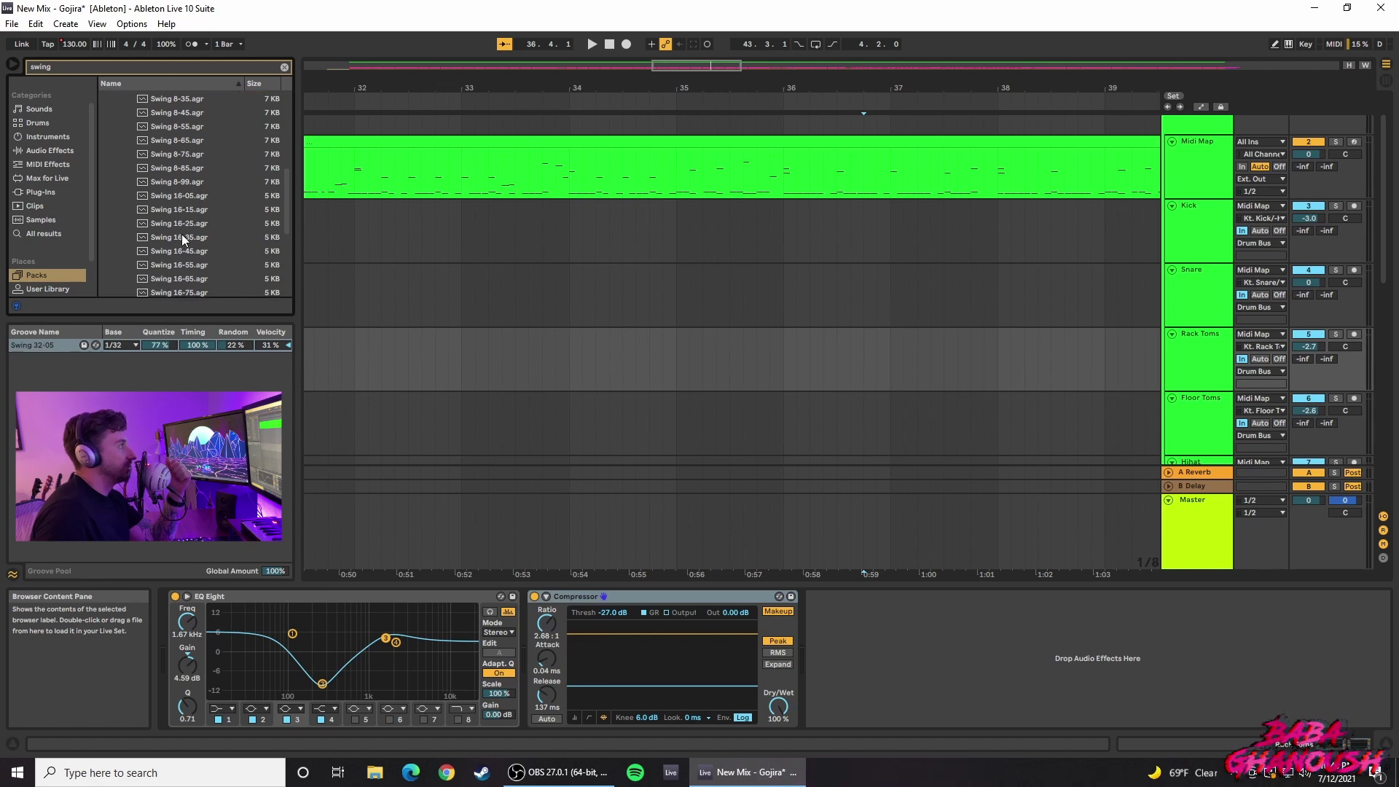
{"action": "scroll", "coordinate": [232, 254], "scroll_direction": "down", "scroll_amount": 2}
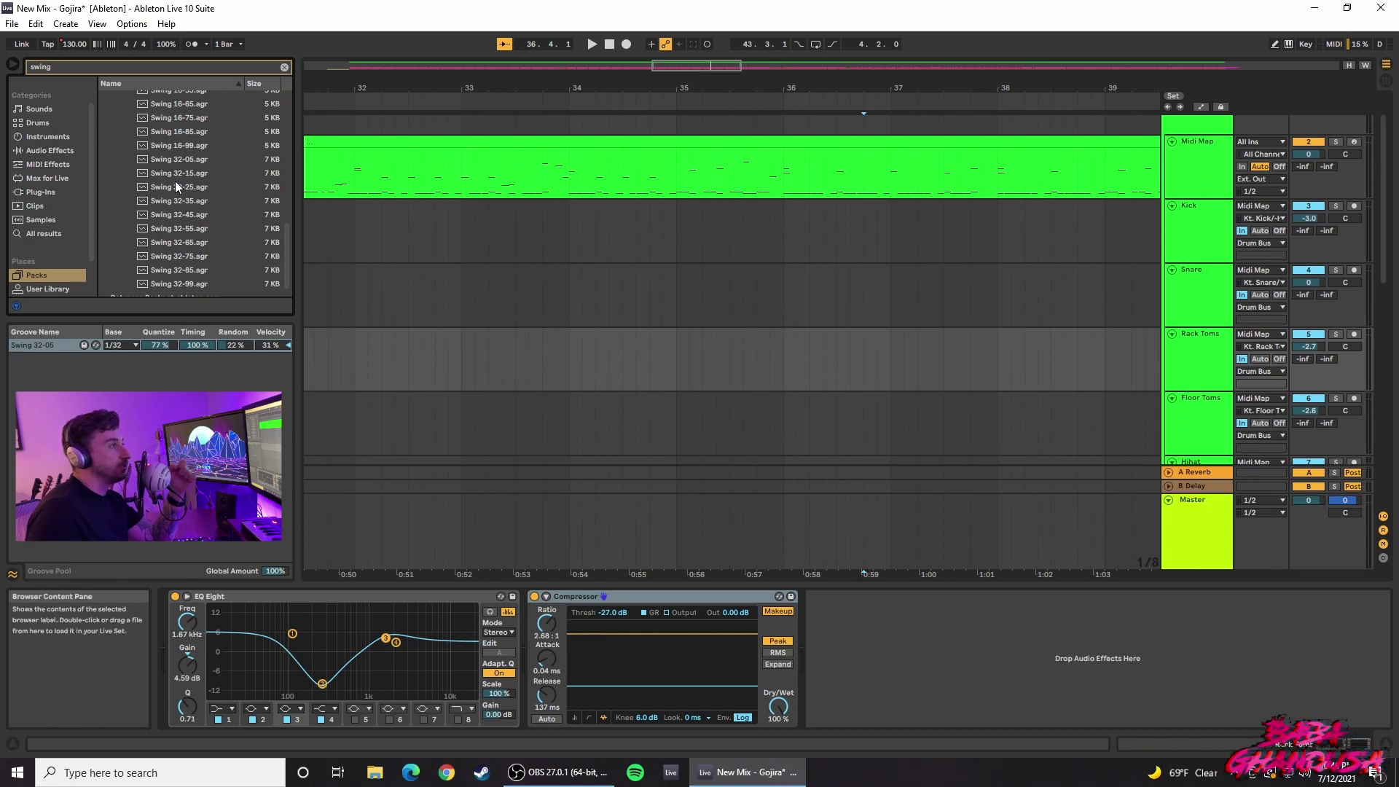
Step: Select the whole Midi Map clip and try to apply the Swing 32-05 groove to it
{"action": "left_click", "coordinate": [763, 176]}
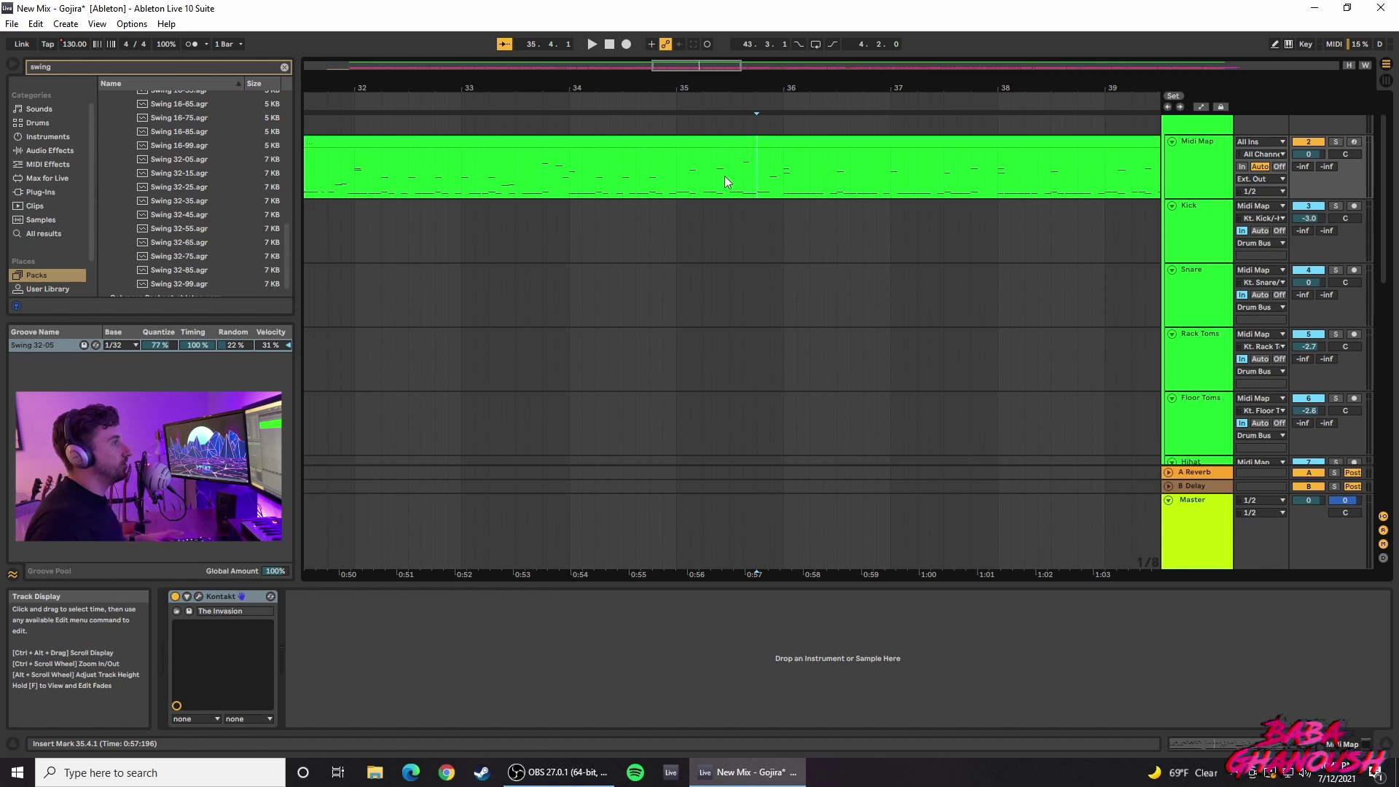
{"action": "scroll", "coordinate": [728, 174], "scroll_direction": "down", "scroll_amount": 10, "text": "ctrl"}
{"action": "left_click_drag", "start_coordinate": [1068, 150], "coordinate": [352, 162]}
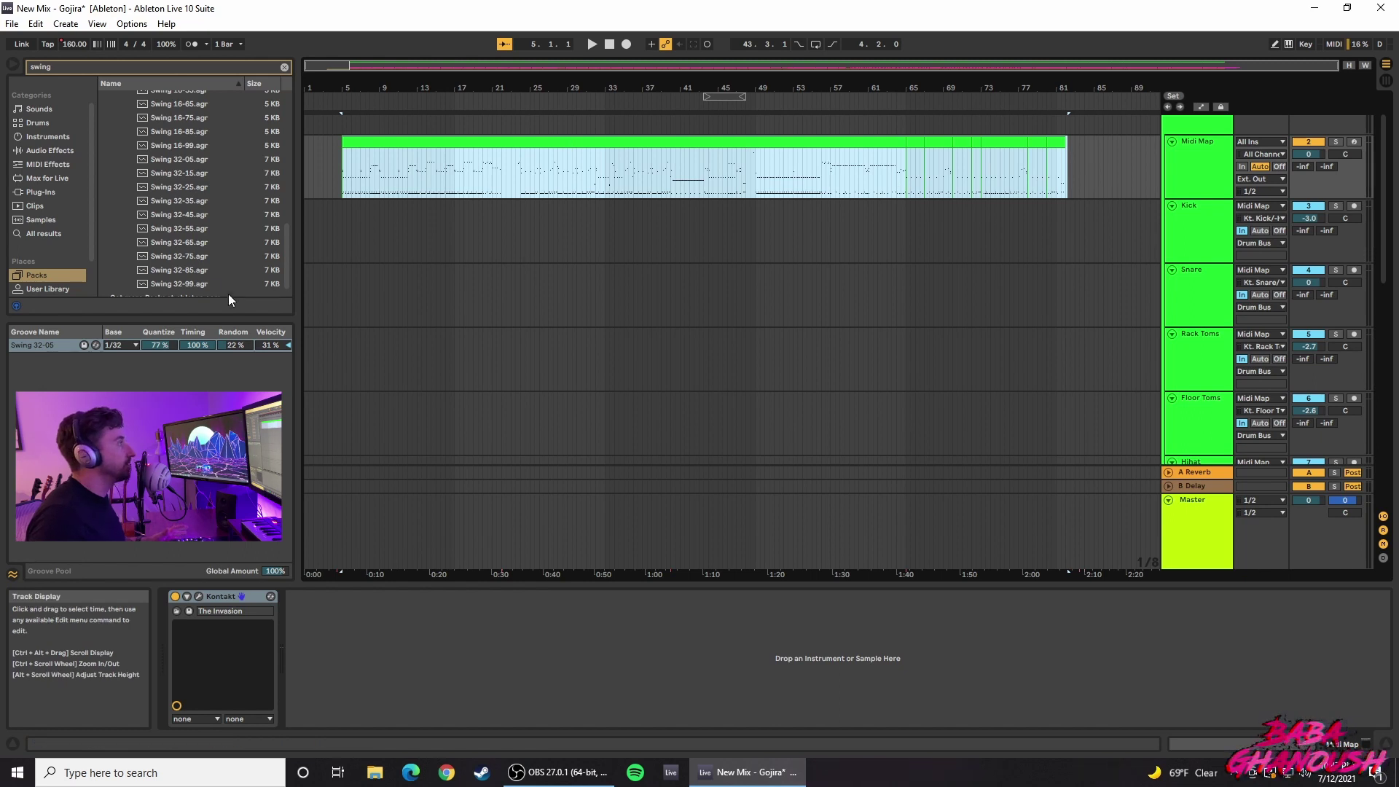
{"action": "left_click_drag", "start_coordinate": [187, 159], "coordinate": [402, 171]}
{"action": "mouse_move", "coordinate": [508, 144]}
{"action": "left_mouse_down"}
{"action": "mouse_move", "coordinate": [1043, 167]}
{"action": "mouse_move", "coordinate": [239, 147]}
{"action": "left_mouse_up"}
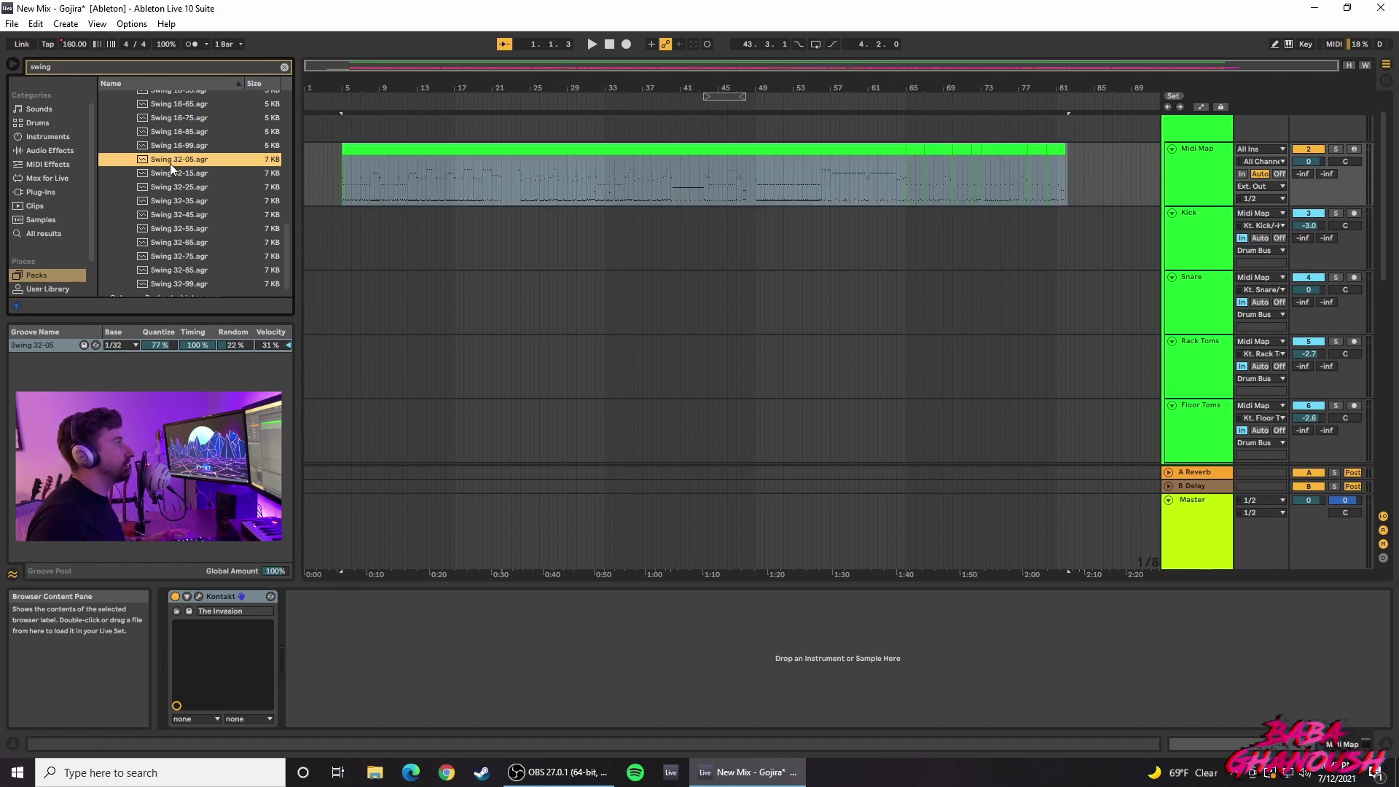
Step: Reselect the full Midi Map clip and add the Swing 32-05 groove from the browser to it
{"action": "left_click_drag", "start_coordinate": [1047, 179], "coordinate": [1066, 178]}
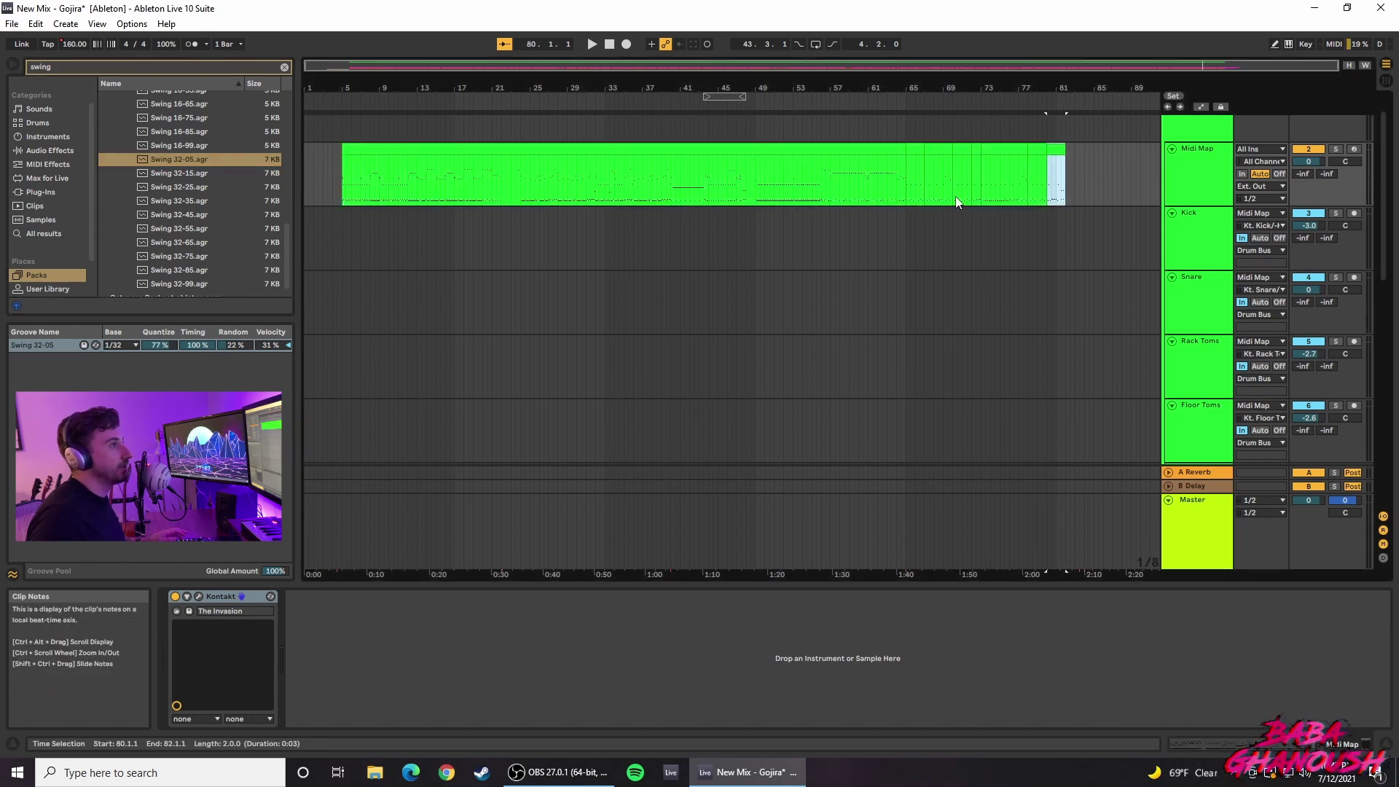
{"action": "left_click", "coordinate": [468, 150]}
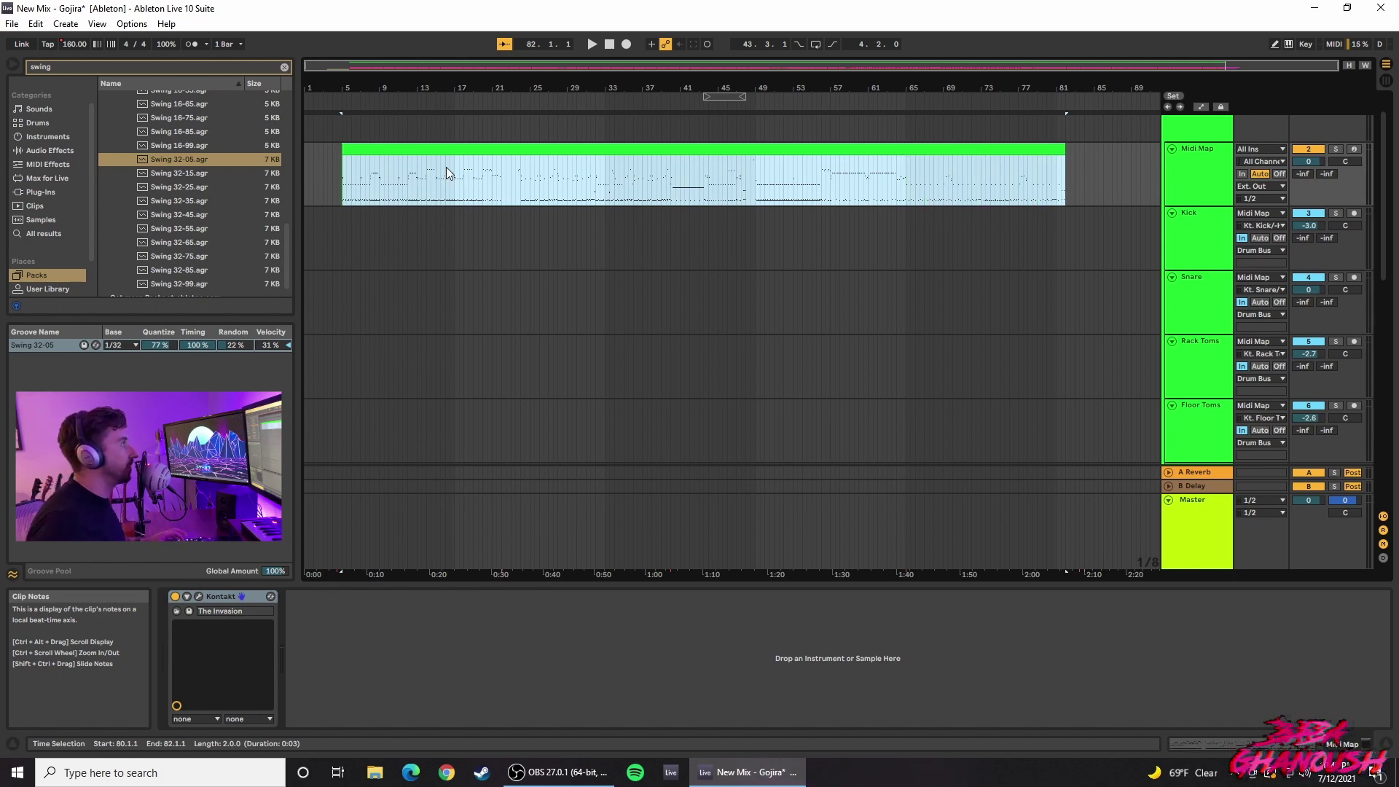
{"action": "key", "text": "Left"}
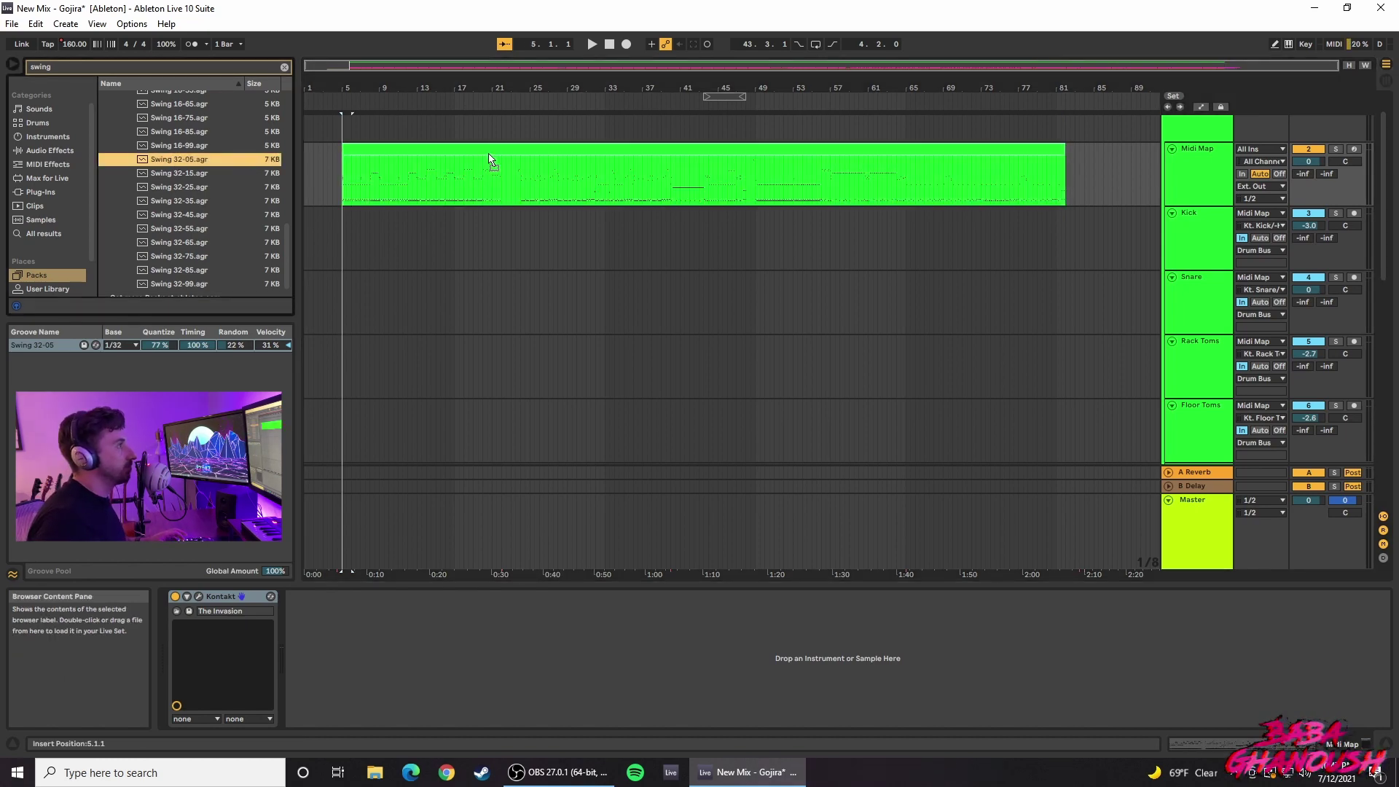
{"action": "right_click", "coordinate": [500, 150]}
{"action": "left_click", "coordinate": [522, 197]}
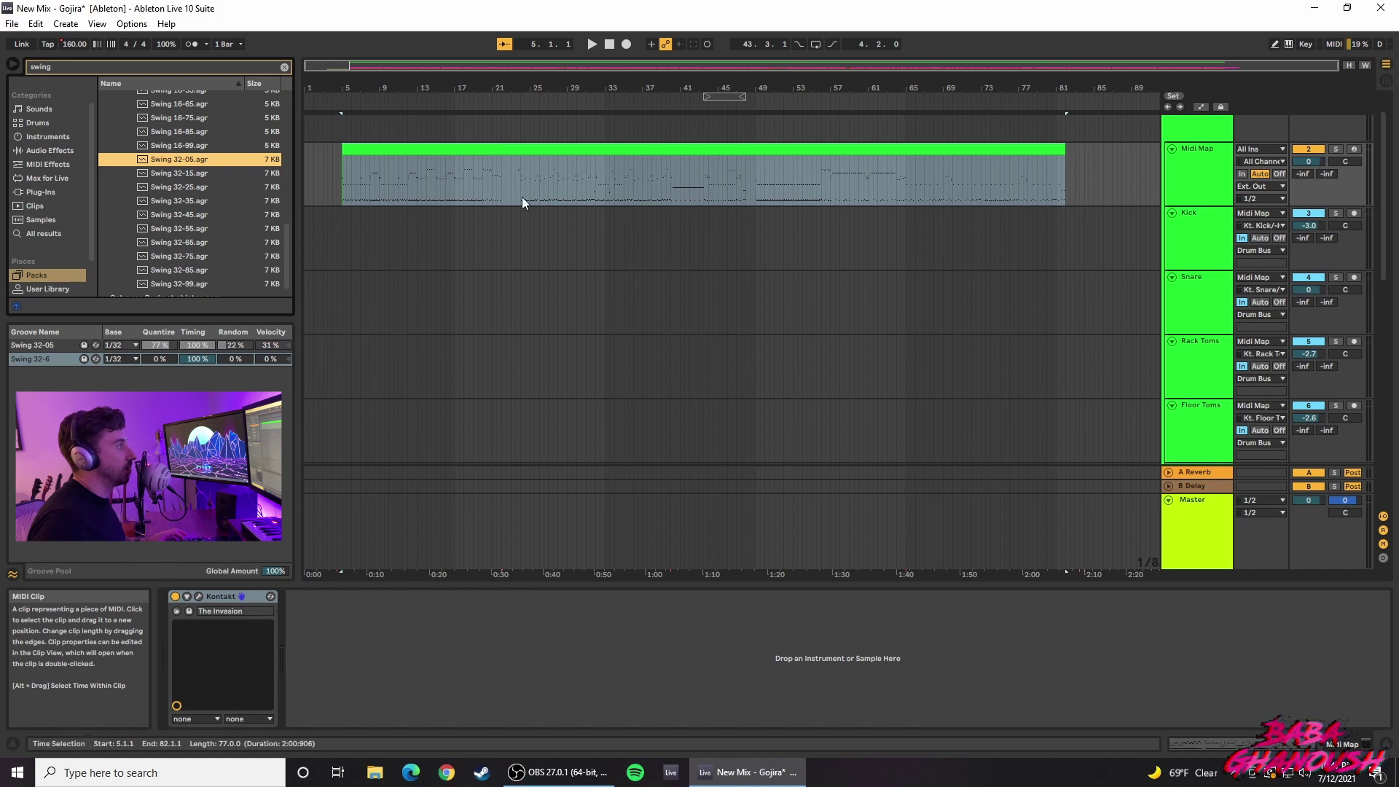
Step: Delete the extra Swing 32-6 groove from the Groove Pool
{"action": "left_click", "coordinate": [54, 361]}
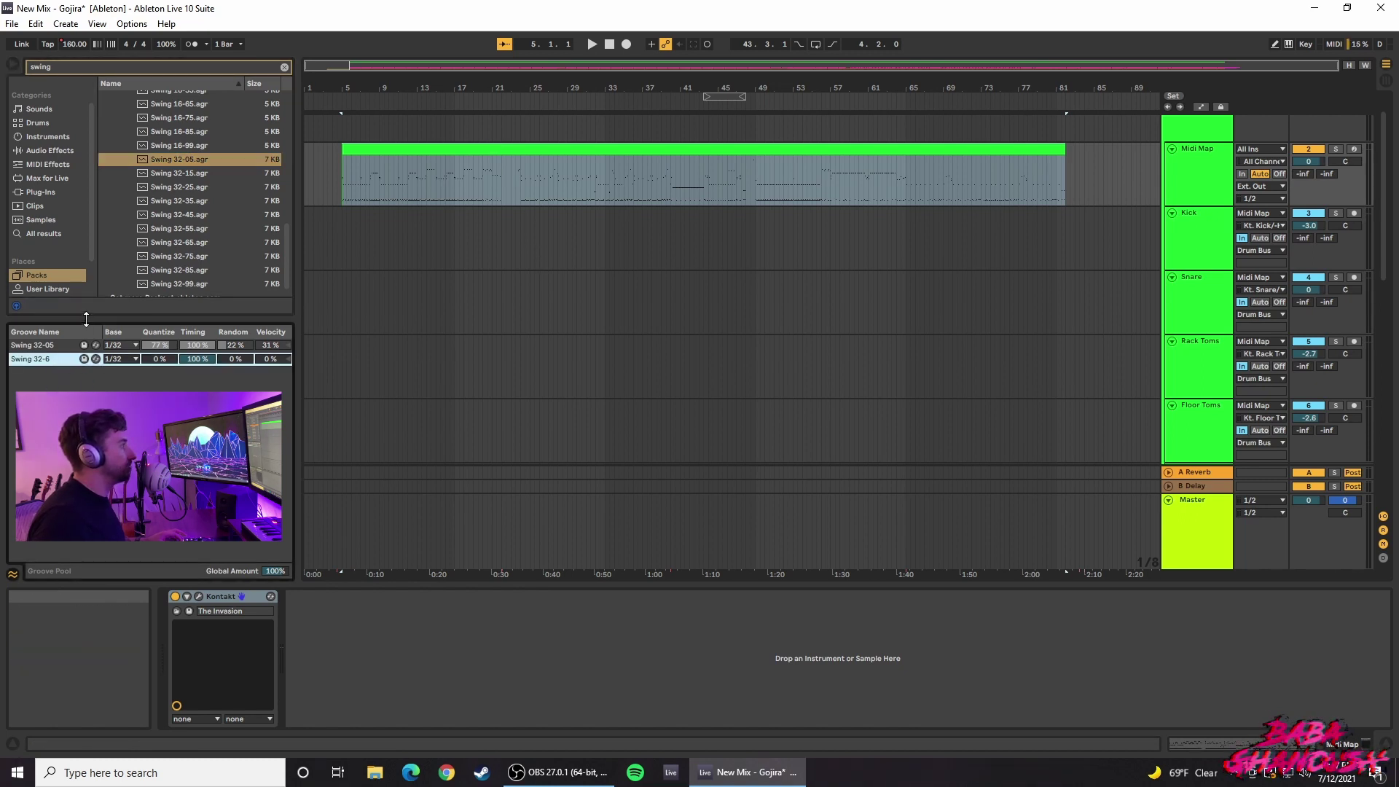
{"action": "right_click", "coordinate": [59, 363]}
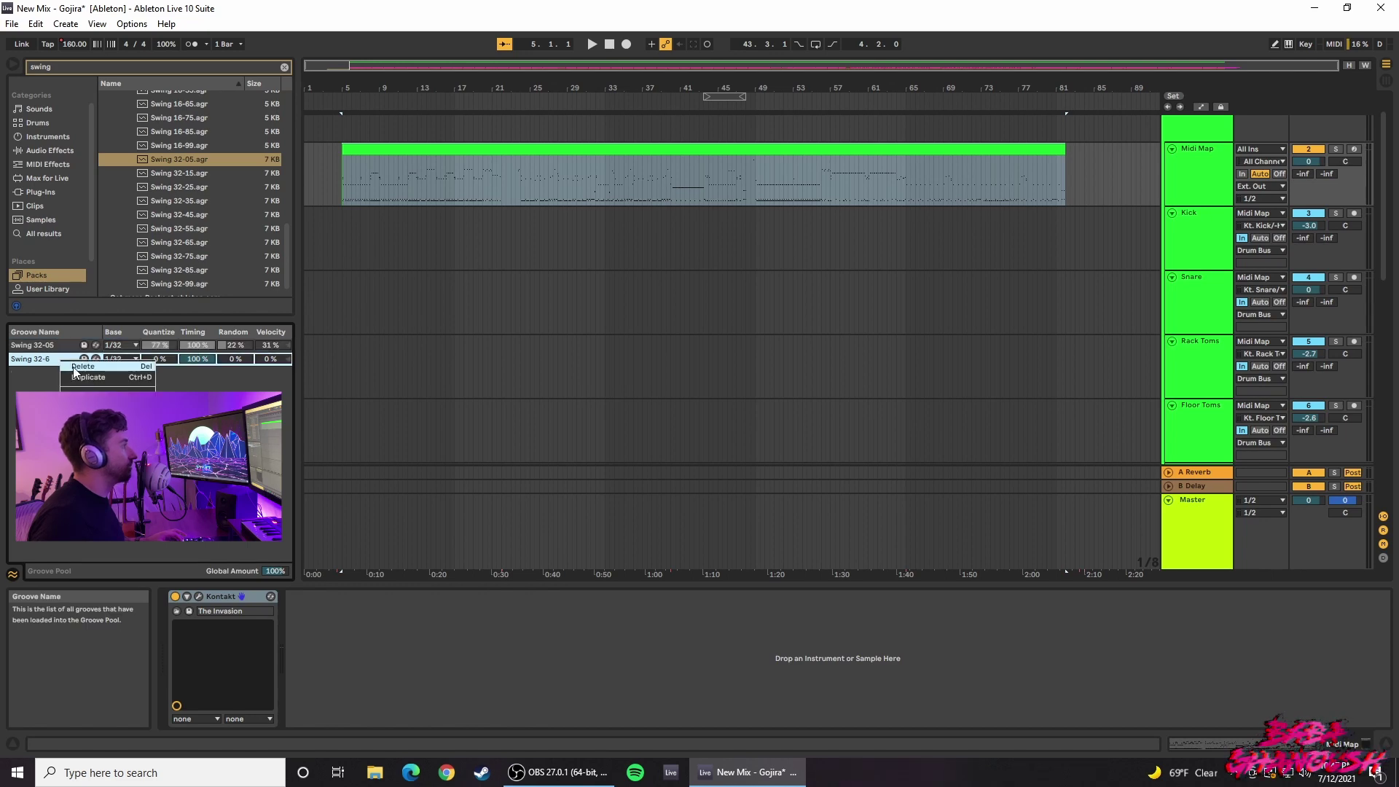
{"action": "left_click", "coordinate": [80, 367]}
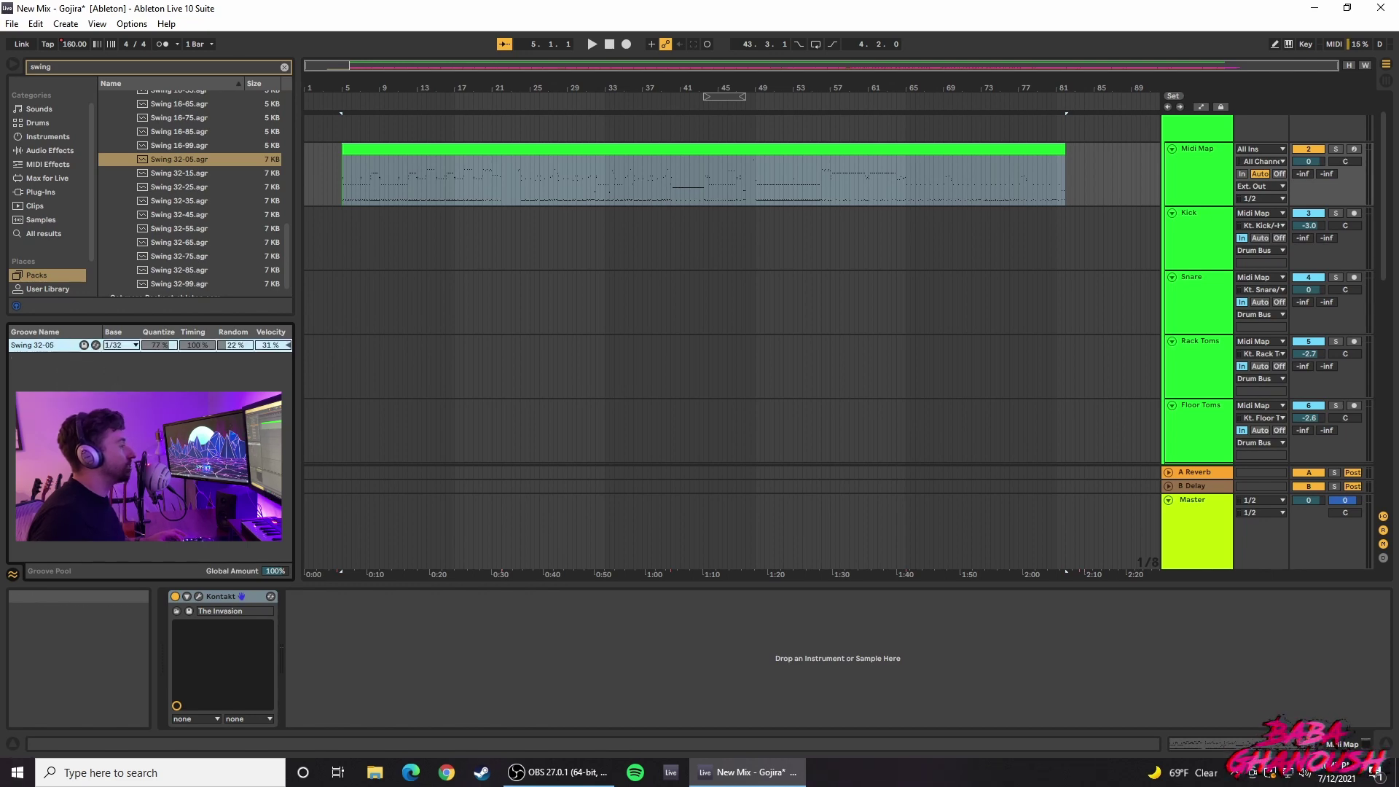
Step: Look through the Base options of the Swing 32-05 groove and reselect the whole Midi Map clip
{"action": "left_click", "coordinate": [127, 346]}
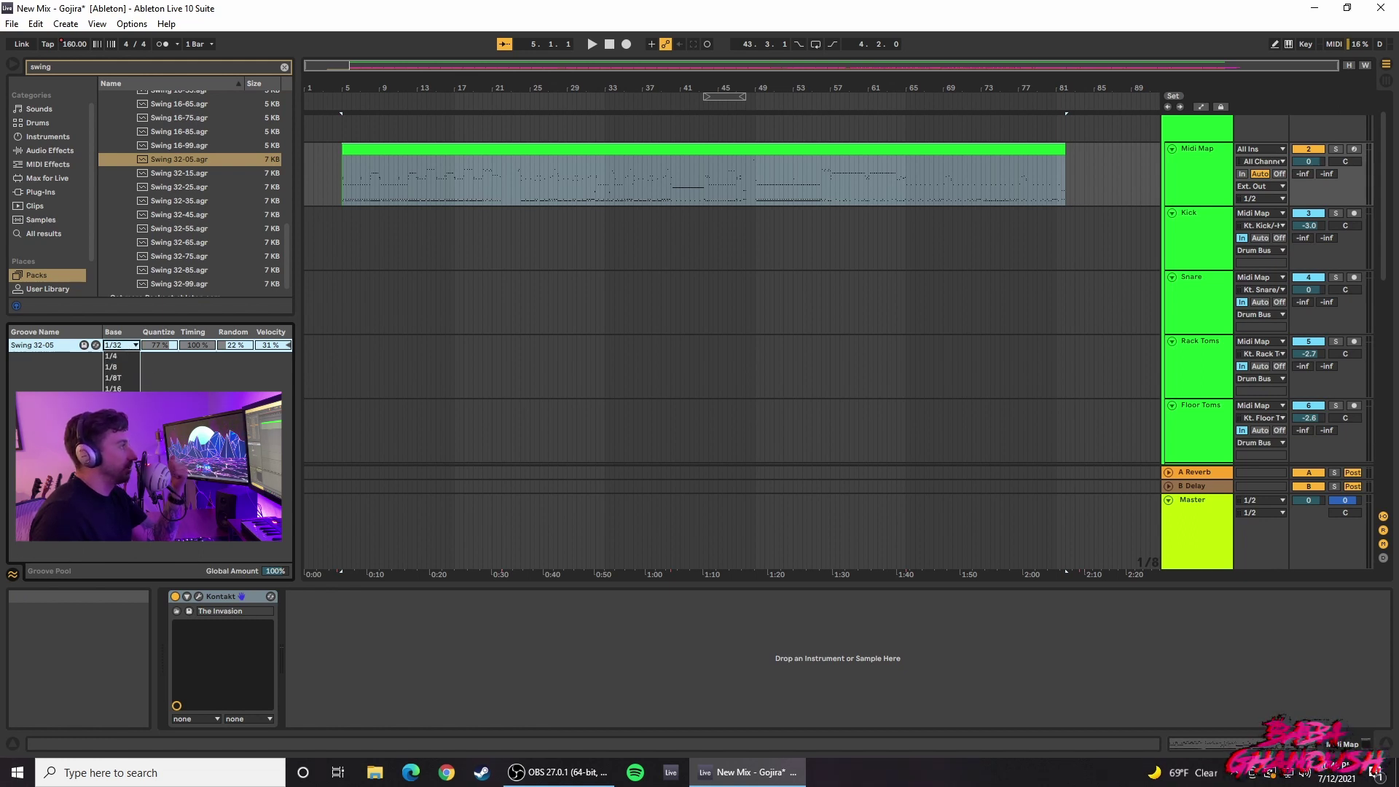
{"action": "left_click", "coordinate": [169, 352]}
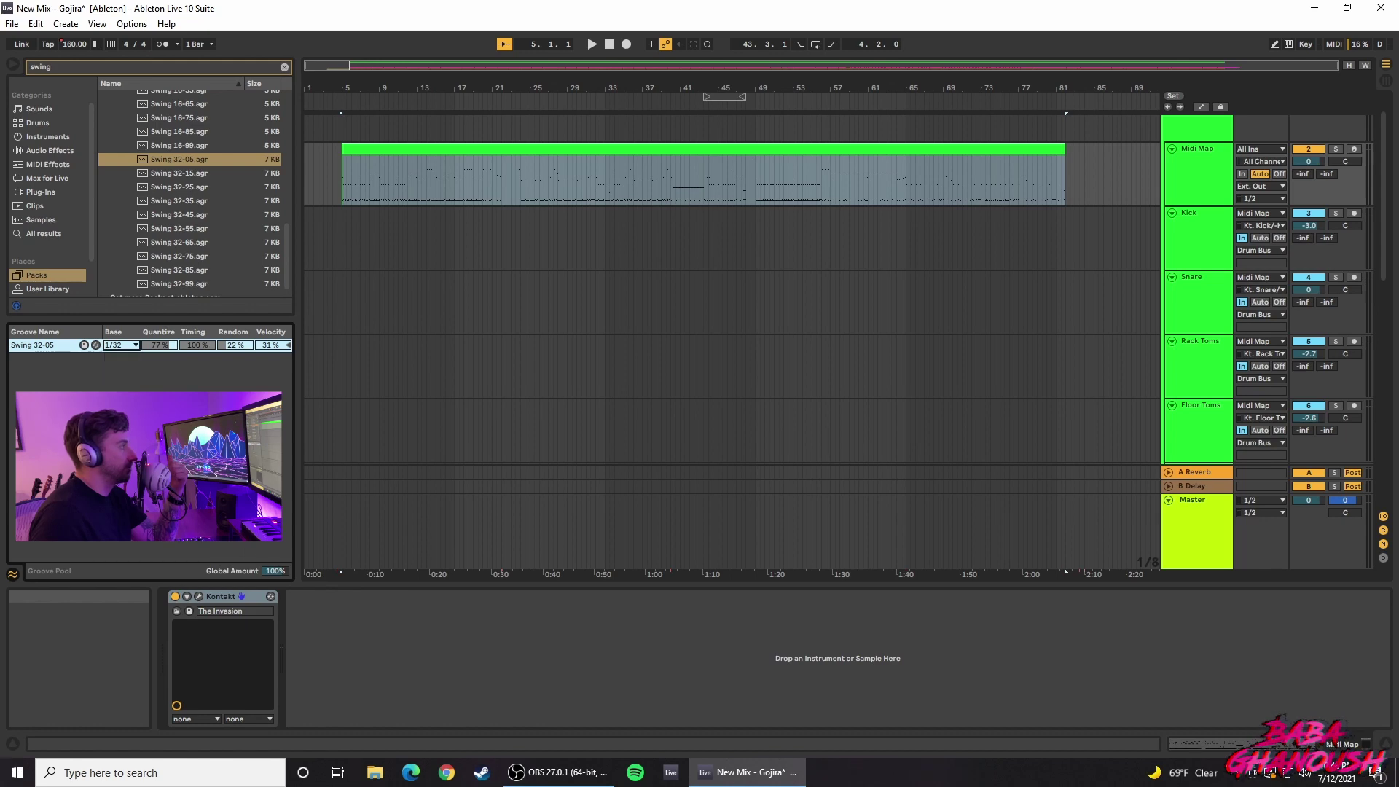
{"action": "left_click", "coordinate": [443, 299]}
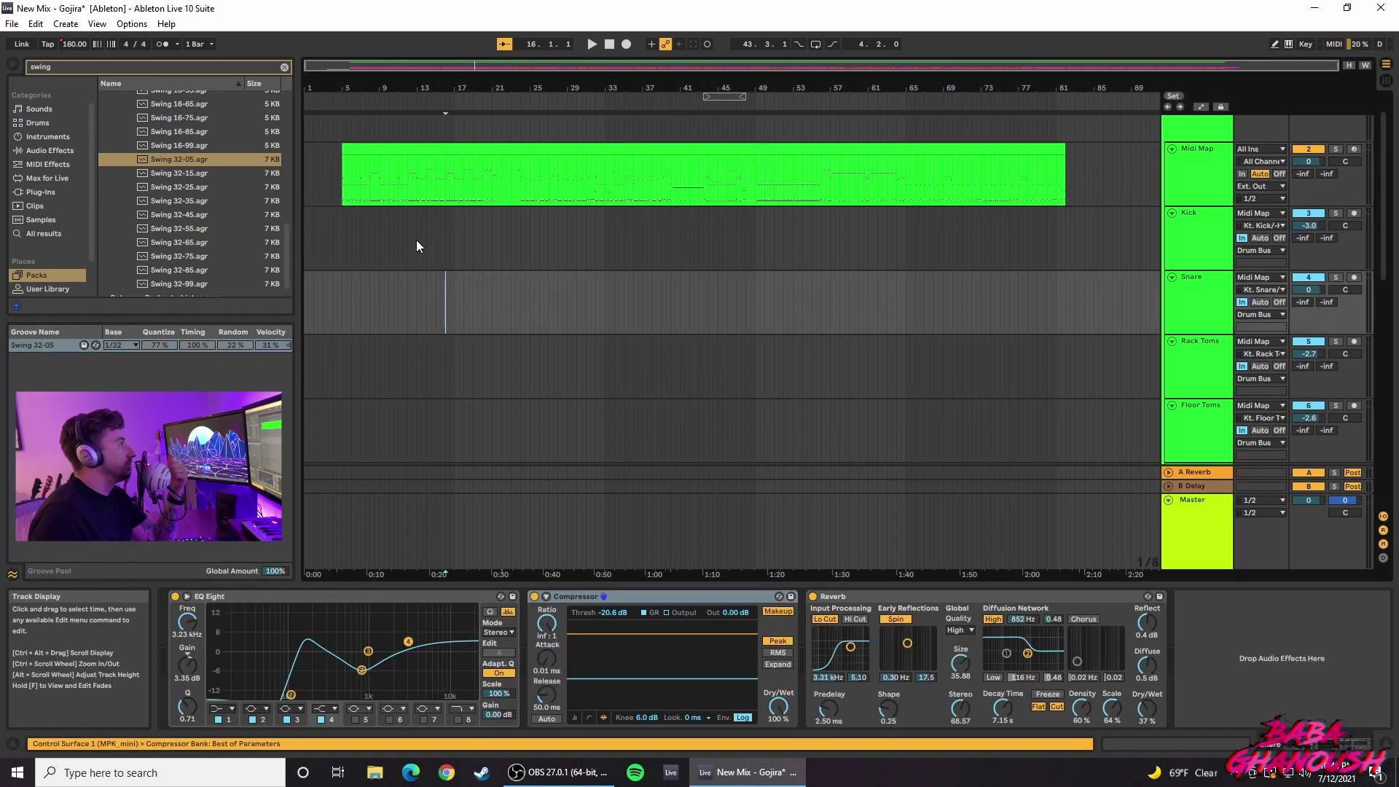
{"action": "left_click", "coordinate": [325, 199]}
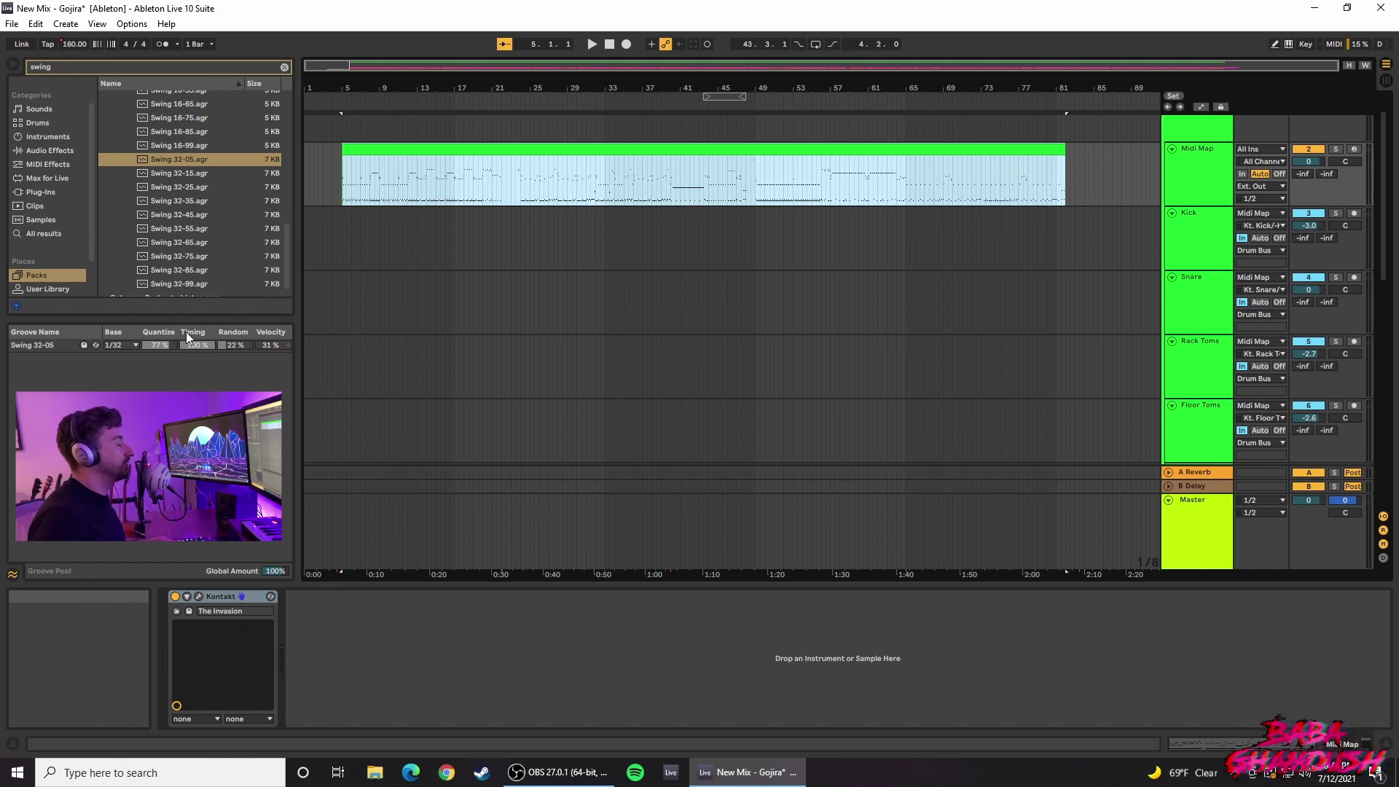
Step: Solo the Drum Bus and play the drums while trying Quantize at 100% and 88% on the Swing 32-05 groove
{"action": "key", "text": "space"}
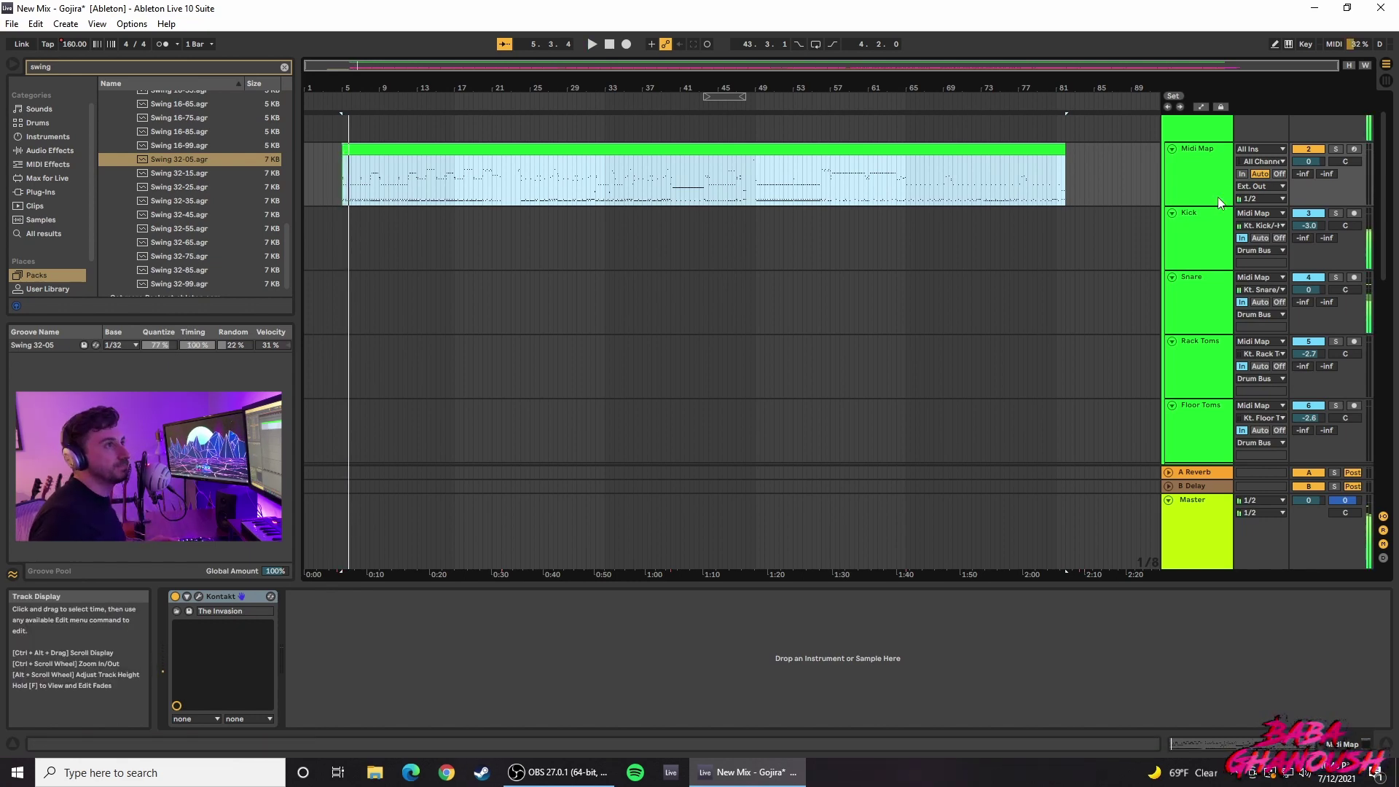
{"action": "scroll", "coordinate": [1331, 147], "scroll_direction": "up", "scroll_amount": 1}
{"action": "left_click", "coordinate": [1336, 122]}
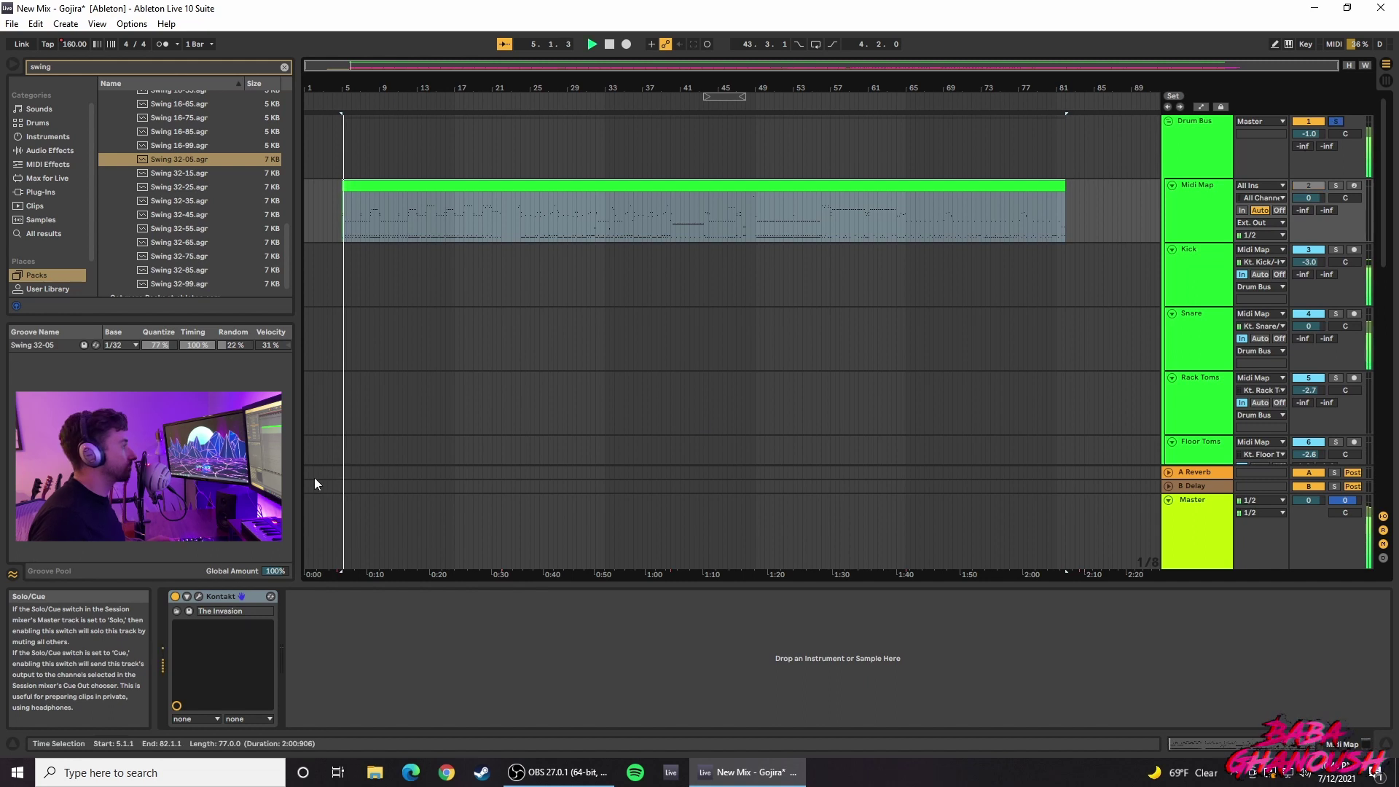
{"action": "mouse_move", "coordinate": [164, 347]}
{"action": "left_mouse_down"}
{"action": "mouse_move", "coordinate": [164, 321]}
{"action": "mouse_move", "coordinate": [164, 347]}
{"action": "left_mouse_up"}
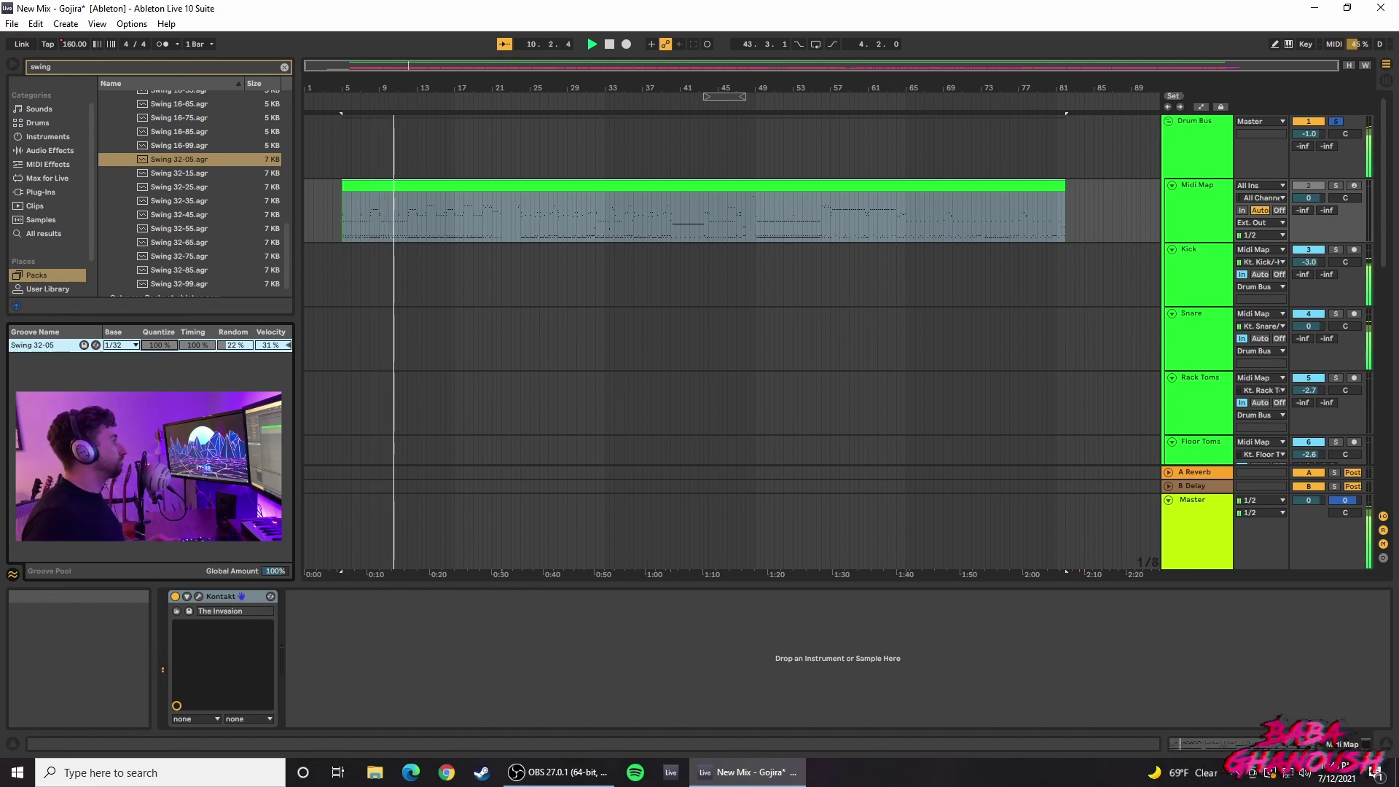
{"action": "left_click_drag", "start_coordinate": [163, 348], "coordinate": [163, 362]}
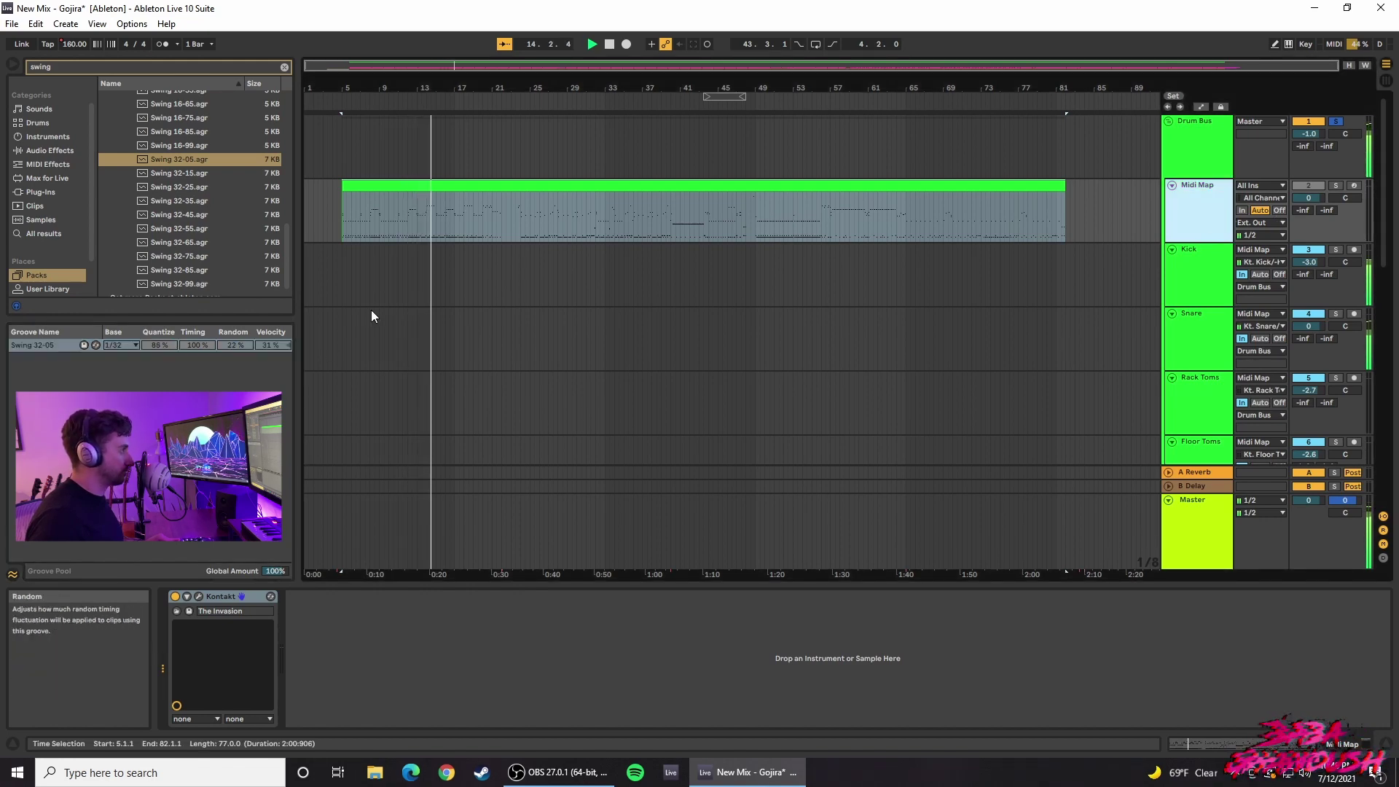
Step: Set the Swing 32-05 groove's Quantize to 71% and drop the groove from the browser onto the Midi Map clip
{"action": "left_click", "coordinate": [1185, 140]}
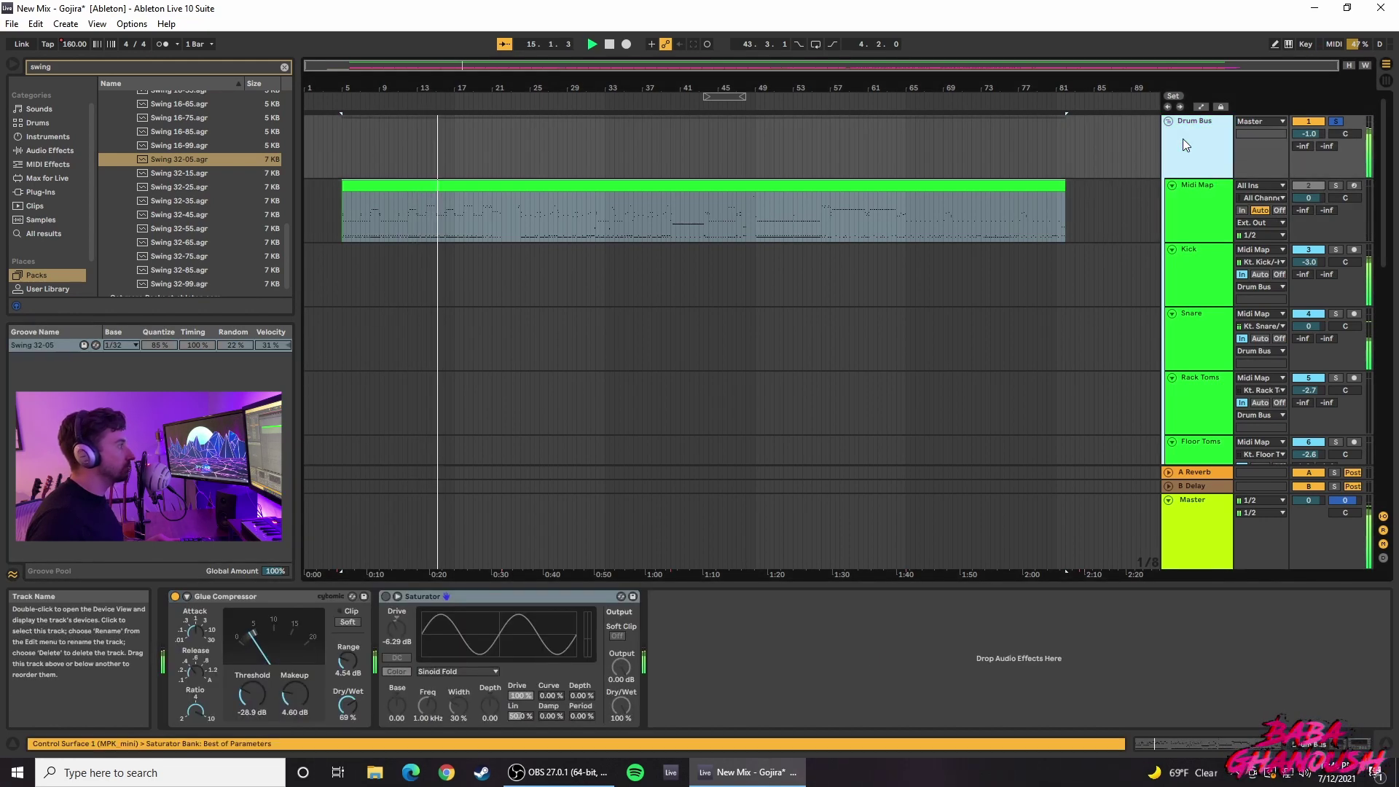
{"action": "left_click", "coordinate": [1226, 208]}
{"action": "left_click", "coordinate": [1204, 290]}
{"action": "left_click", "coordinate": [1199, 212]}
{"action": "left_click_drag", "start_coordinate": [168, 341], "coordinate": [168, 353]}
{"action": "left_click_drag", "start_coordinate": [171, 166], "coordinate": [541, 212]}
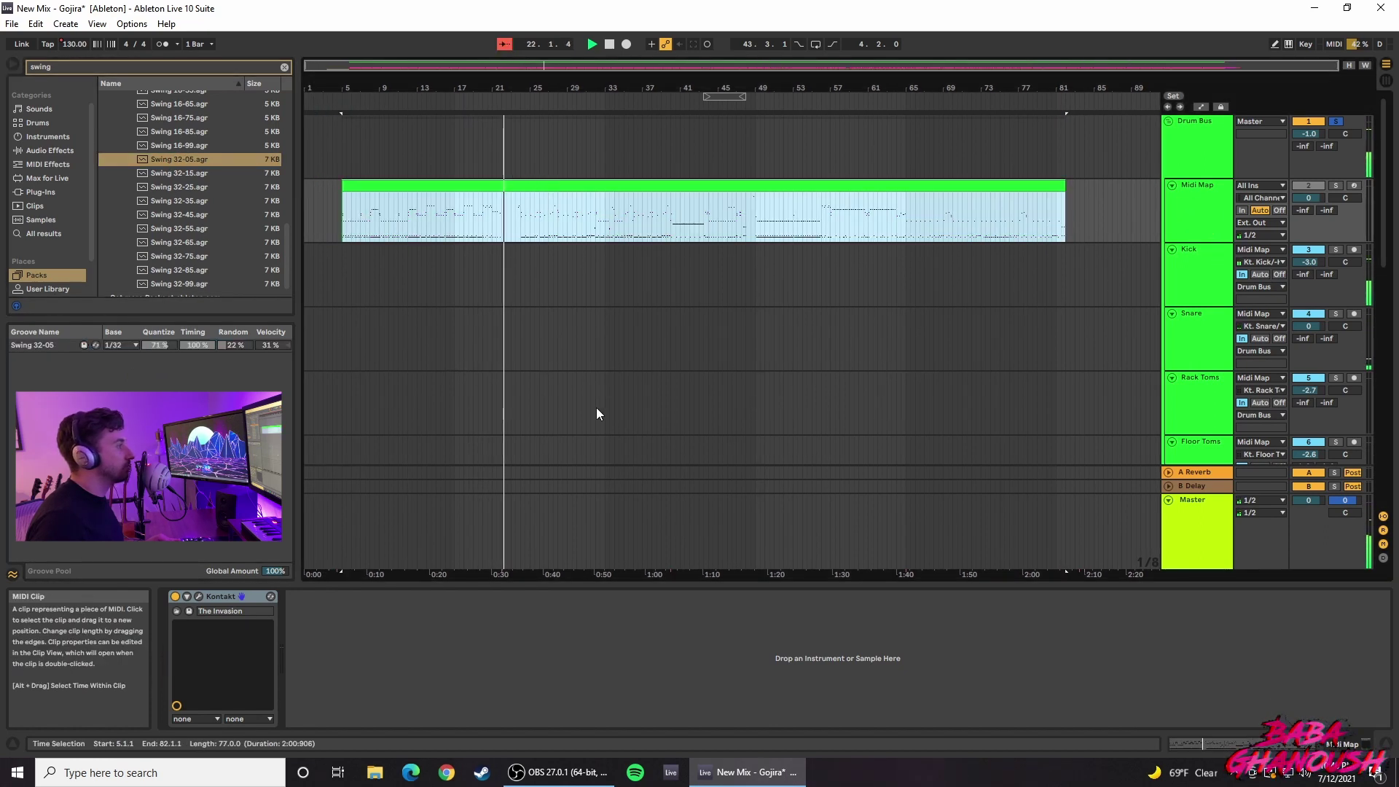
Step: Check the effect chains on the Overheads and Hihat tracks
{"action": "scroll", "coordinate": [1217, 382], "scroll_direction": "down", "scroll_amount": 5}
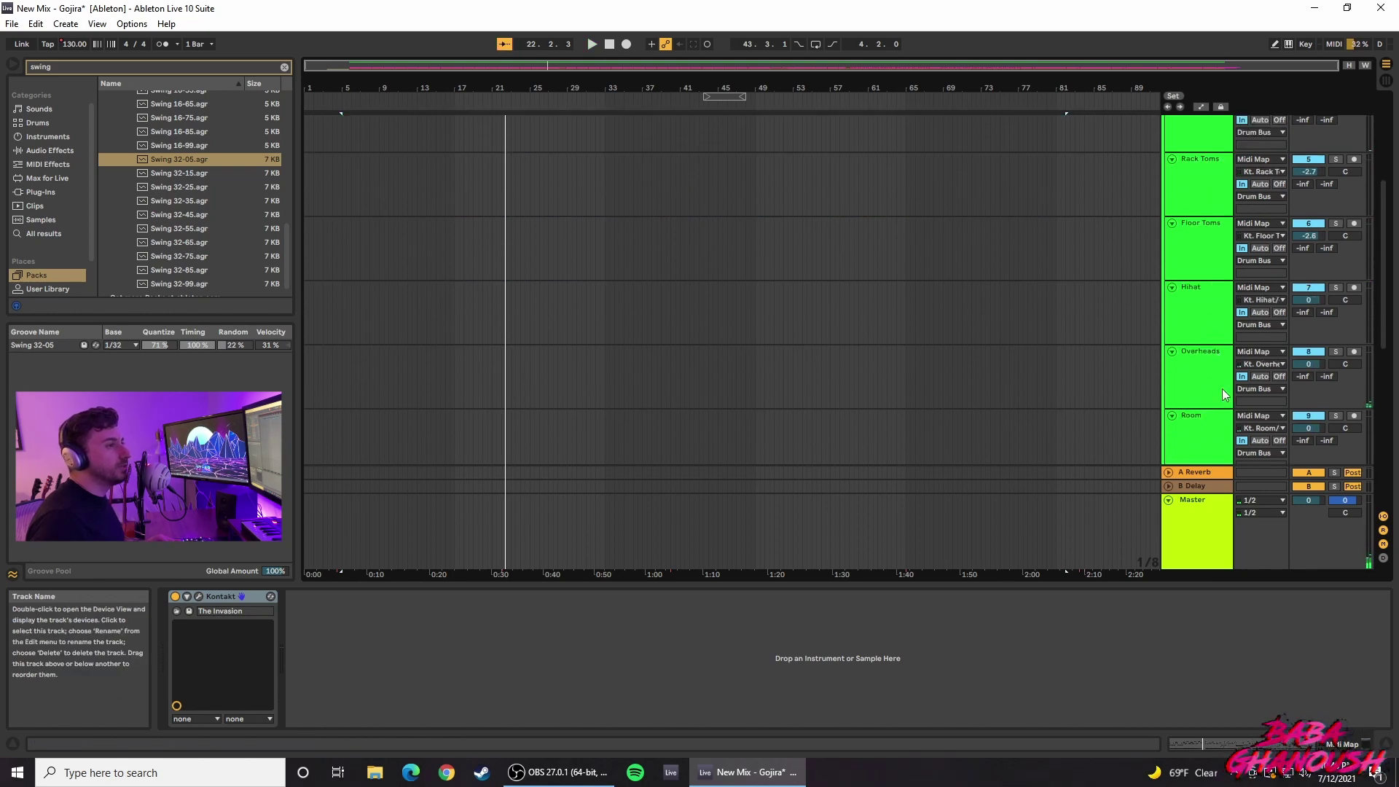
{"action": "left_click", "coordinate": [1213, 378]}
{"action": "left_click", "coordinate": [1214, 298]}
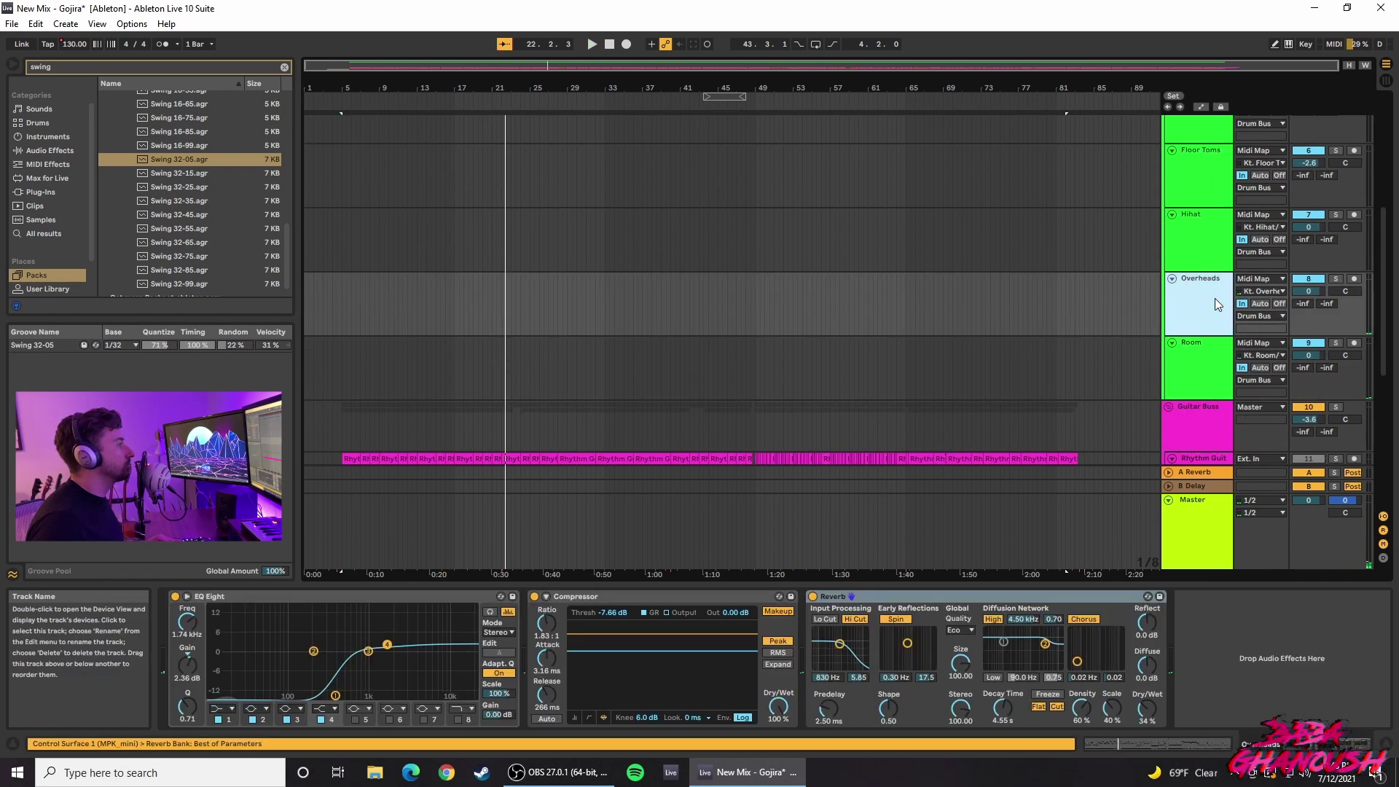
{"action": "scroll", "coordinate": [1214, 299], "scroll_direction": "up", "scroll_amount": 1}
{"action": "left_click", "coordinate": [1222, 276]}
{"action": "left_click", "coordinate": [1222, 270]}
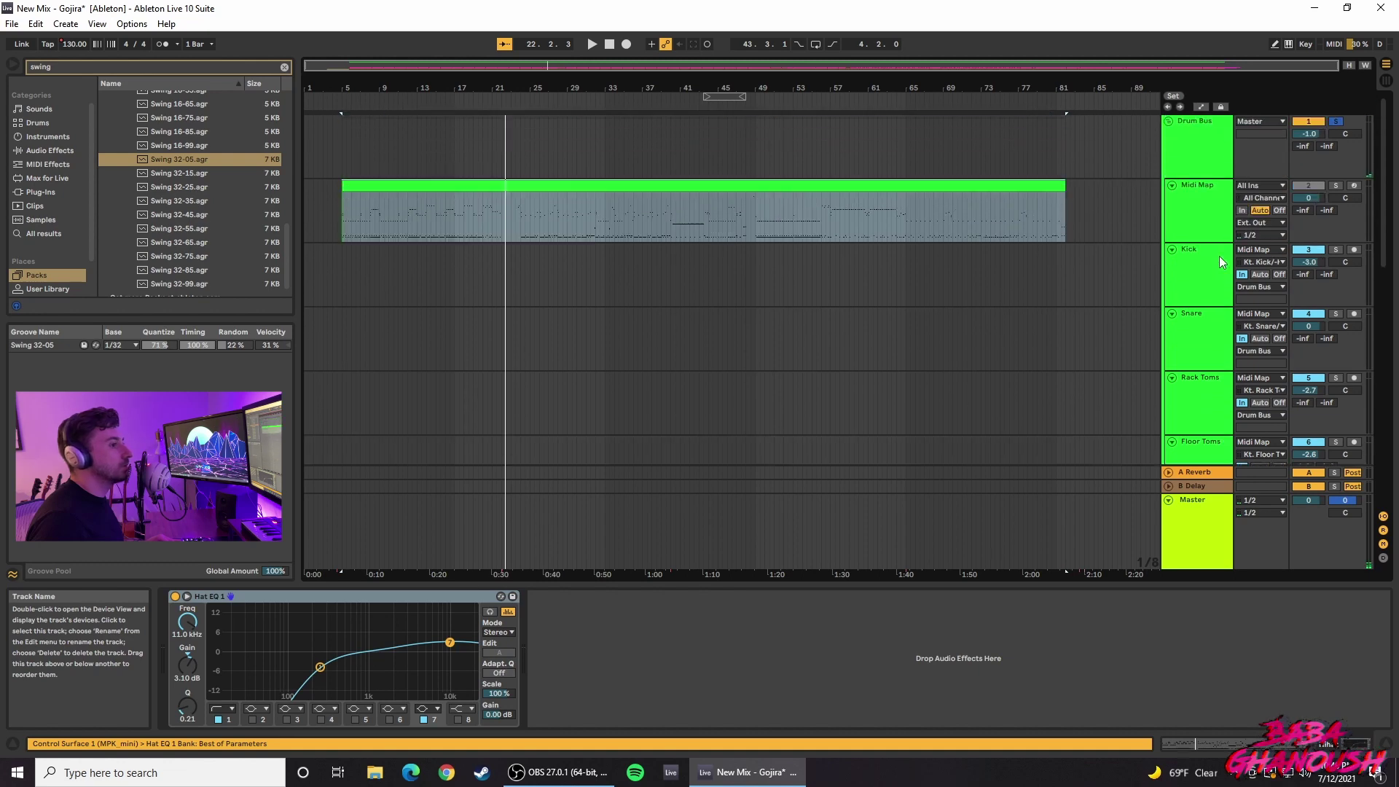
Step: Select the Midi Map clip and show its notes in the MIDI note editor
{"action": "key", "text": "shift+Tab"}
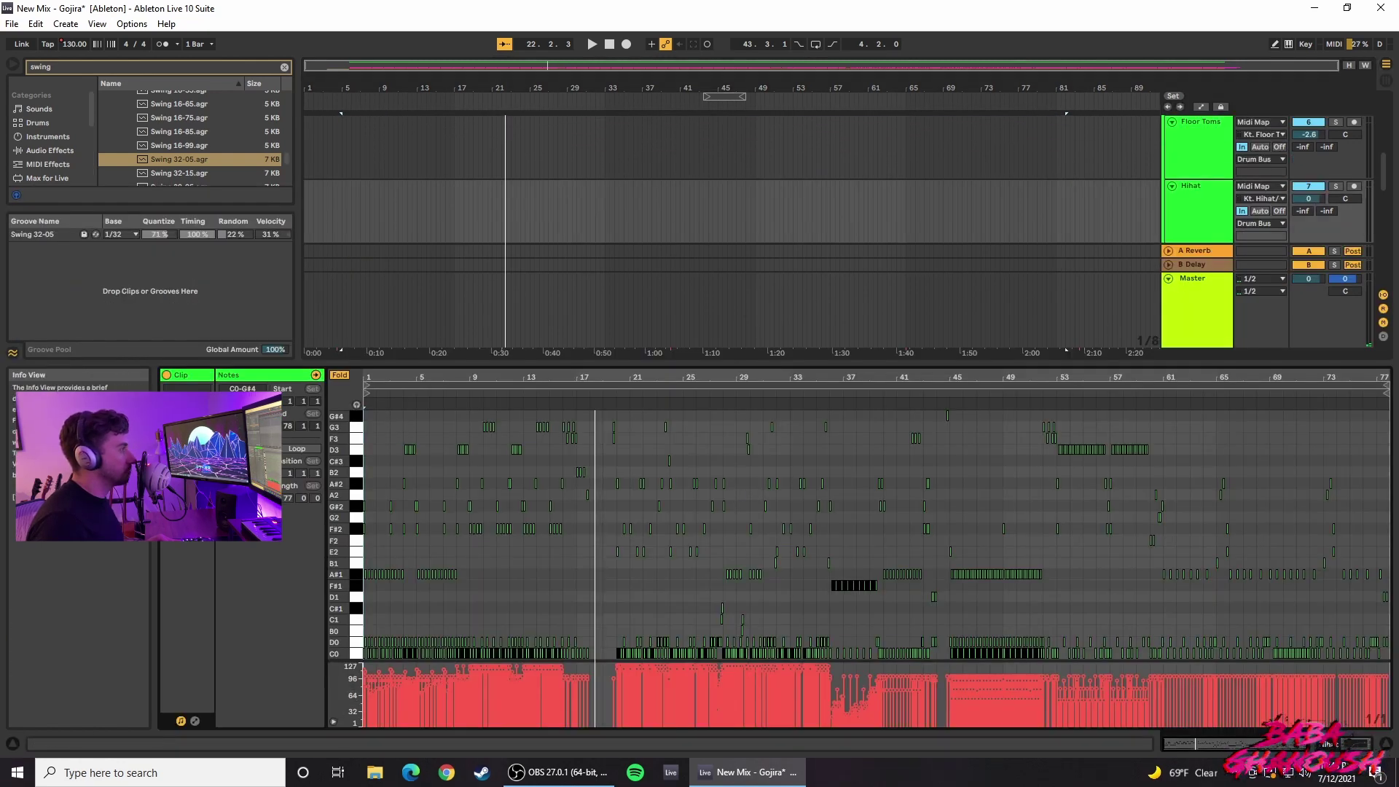
{"action": "left_click", "coordinate": [397, 178]}
{"action": "scroll", "coordinate": [404, 182], "scroll_direction": "down", "scroll_amount": 5}
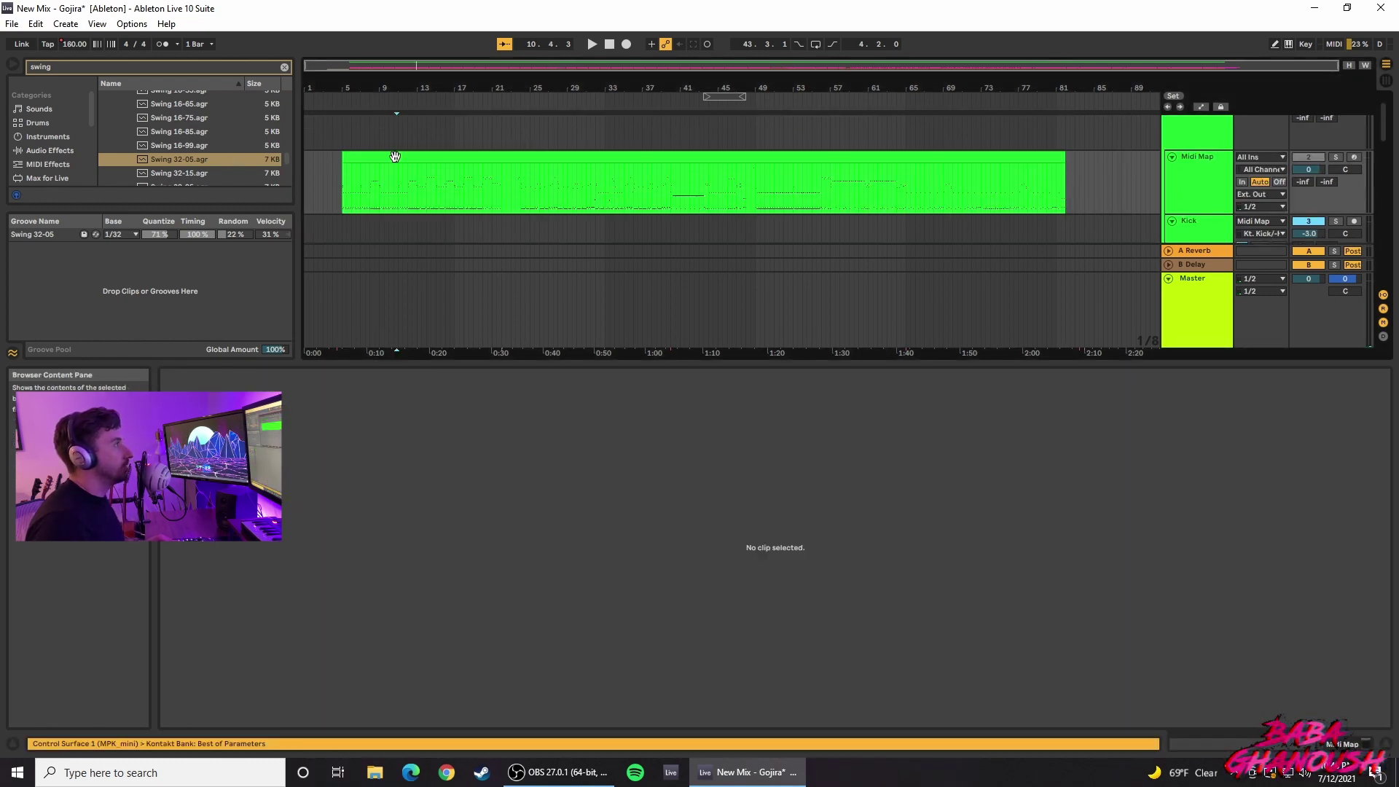
{"action": "left_click", "coordinate": [348, 156]}
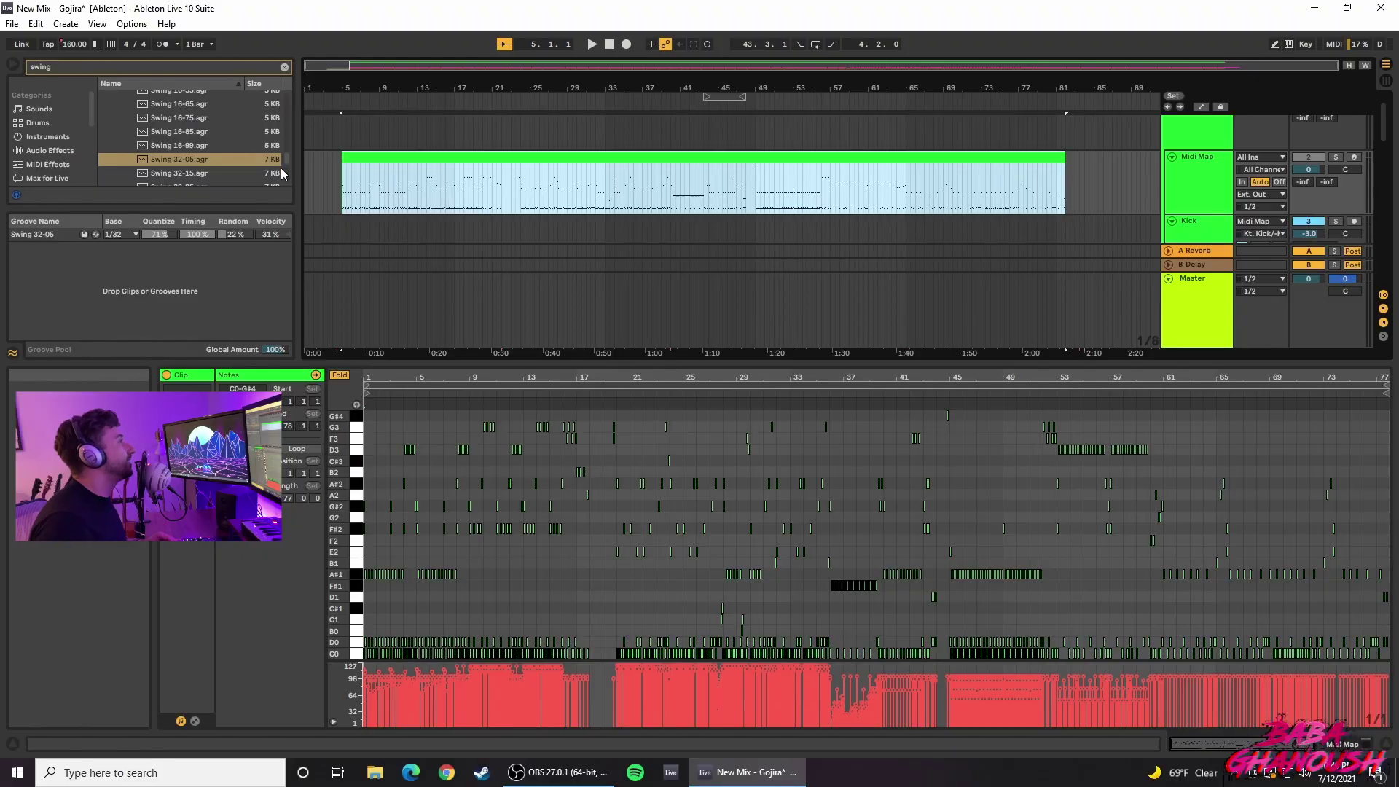
Step: Apply the Swing 32-05 groove to the Midi Map clip again and delete the duplicate Swing 32-6 groove from the Groove Pool
{"action": "left_click", "coordinate": [186, 160]}
{"action": "left_click", "coordinate": [386, 192]}
{"action": "left_click_drag", "start_coordinate": [386, 192], "coordinate": [175, 270]}
{"action": "right_click", "coordinate": [35, 247]}
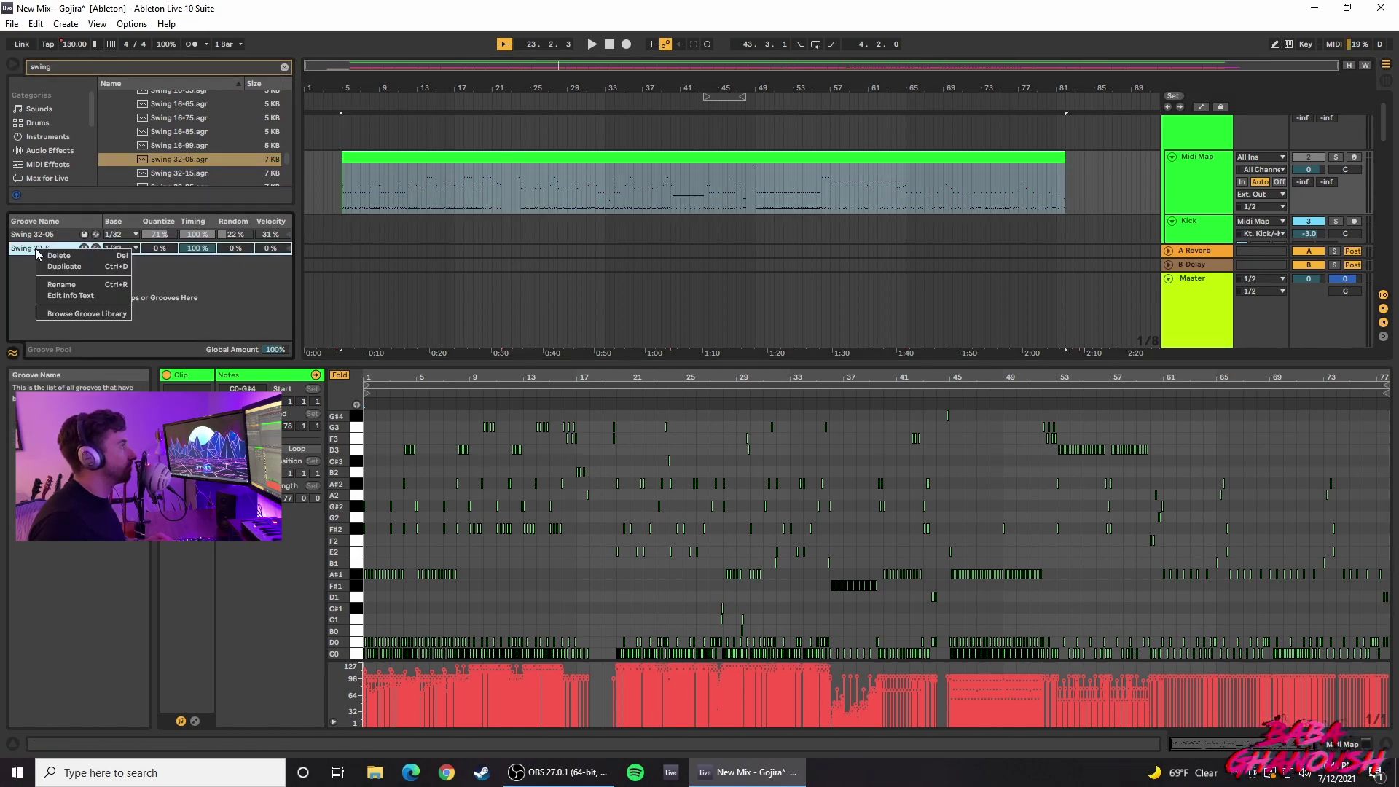
{"action": "left_click", "coordinate": [42, 268]}
Step: Play the drums and set the Swing 32-05 groove's Quantize to 70%
{"action": "key", "text": "space"}
{"action": "left_click_drag", "start_coordinate": [160, 234], "coordinate": [160, 237]}
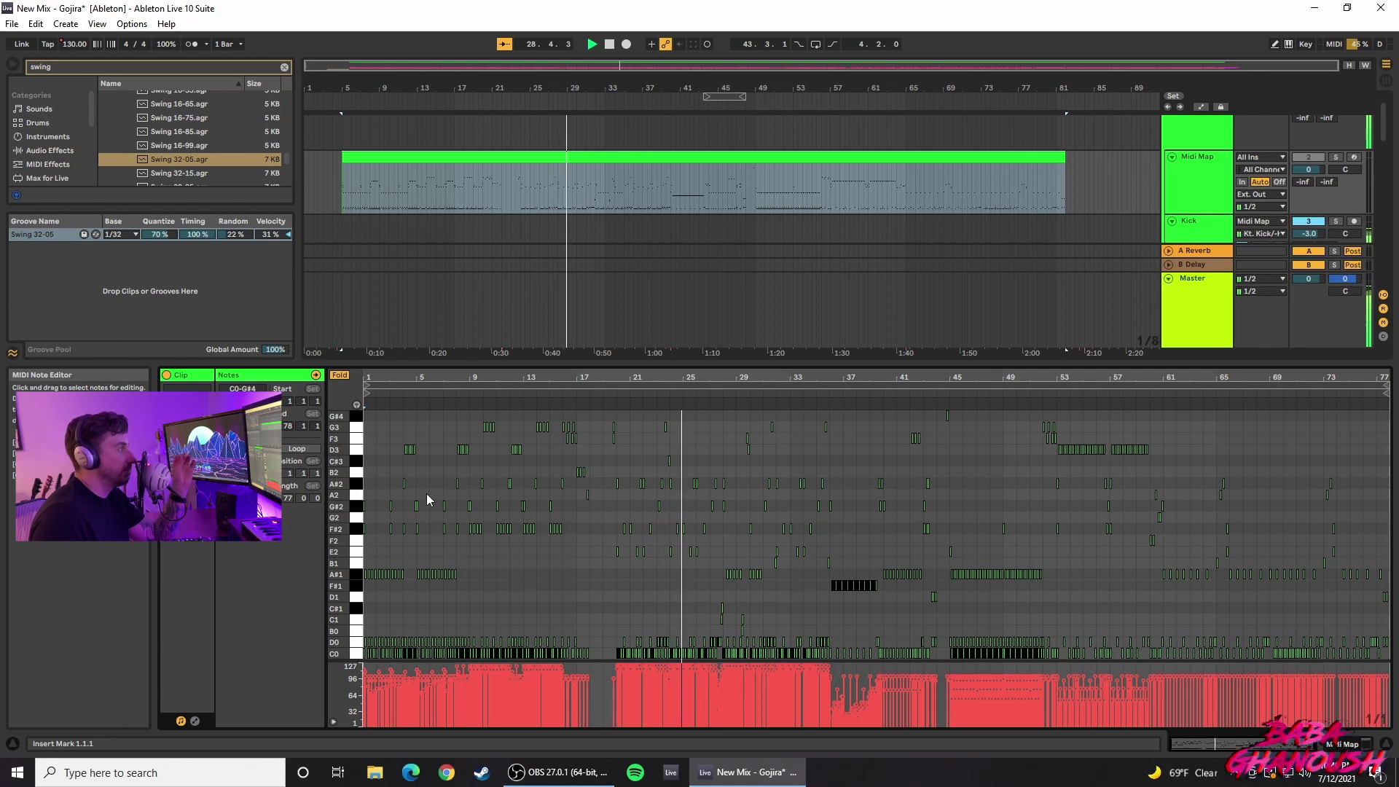
{"action": "key", "text": "ctrl+z"}
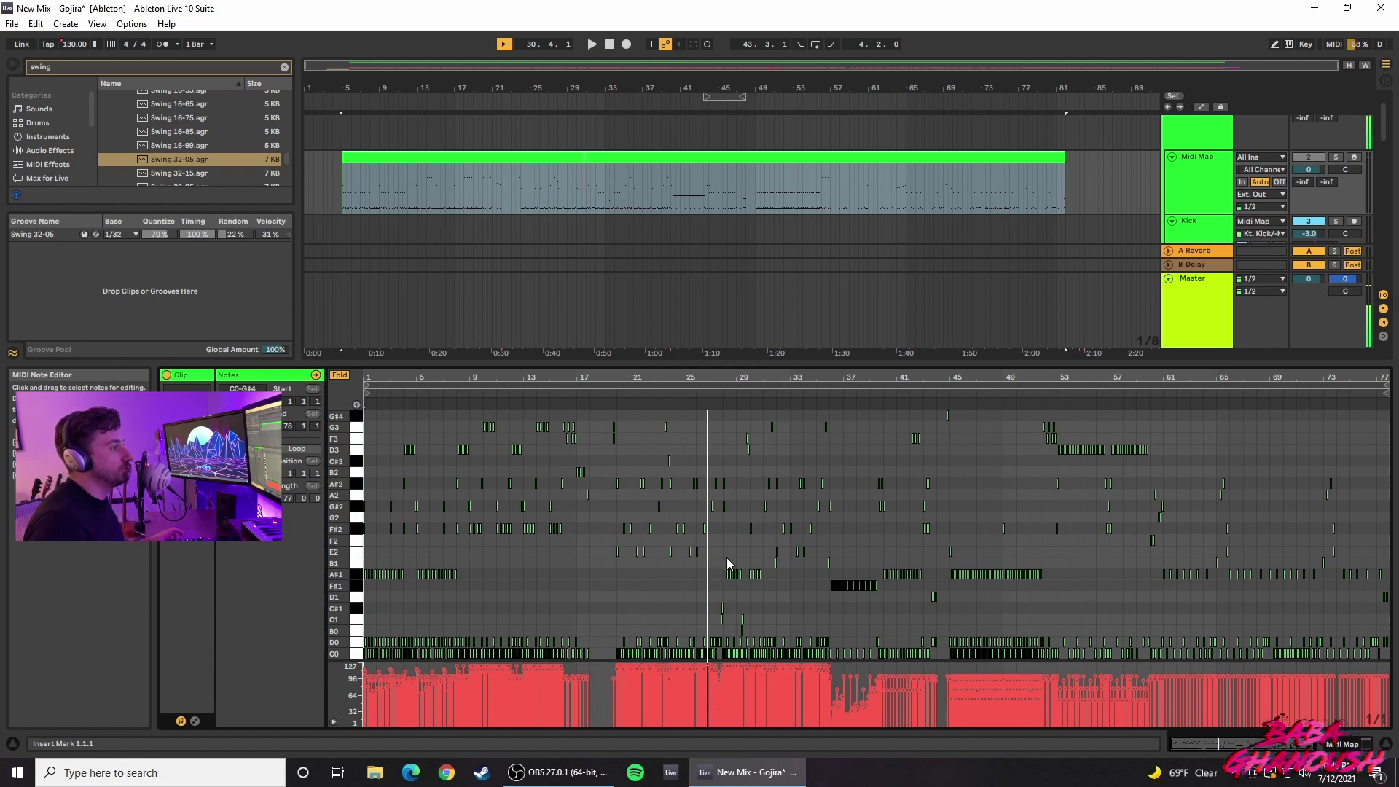
Step: Examine the timing offsets between the kick, snare and cymbal notes around 28.2 in the Midi Map clip
{"action": "scroll", "coordinate": [726, 557], "scroll_direction": "up", "scroll_amount": 15, "text": "ctrl"}
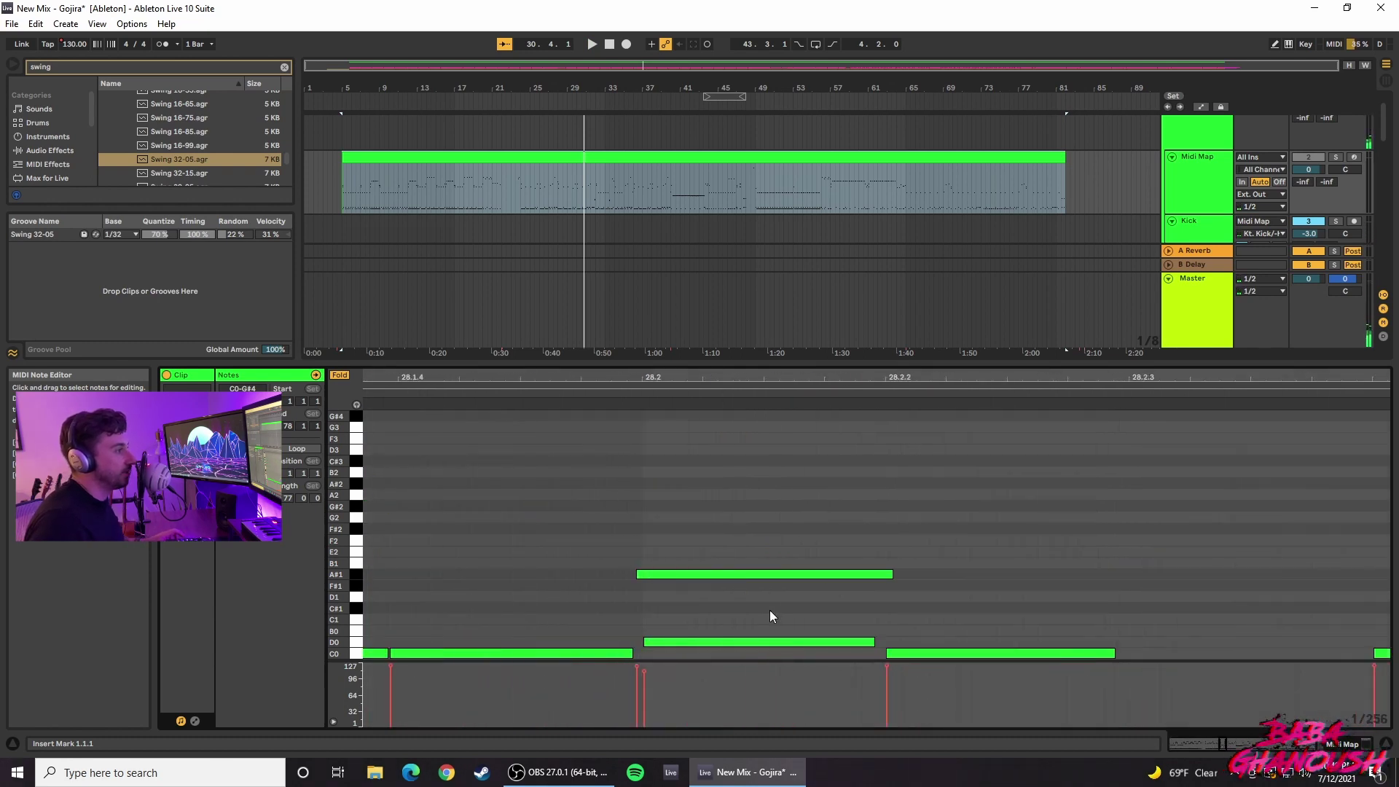
{"action": "scroll", "coordinate": [770, 611], "scroll_direction": "up", "scroll_amount": 5, "text": "ctrl"}
{"action": "left_click_drag", "start_coordinate": [518, 645], "coordinate": [455, 557]}
{"action": "scroll", "coordinate": [593, 485], "scroll_direction": "down", "scroll_amount": 3, "text": "ctrl"}
{"action": "scroll", "coordinate": [437, 579], "scroll_direction": "up", "scroll_amount": 5, "text": "ctrl"}
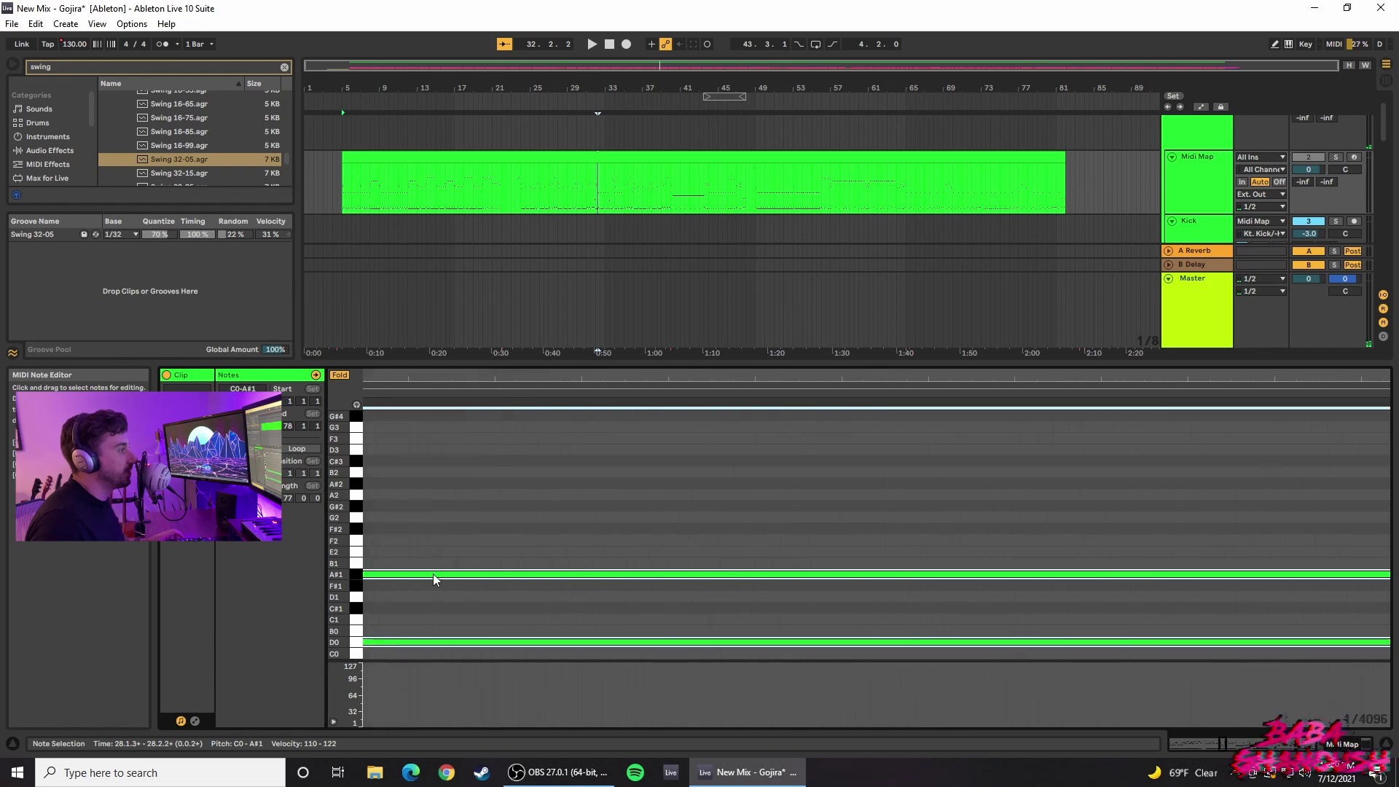
{"action": "scroll", "coordinate": [477, 594], "scroll_direction": "down", "scroll_amount": 3, "text": "ctrl"}
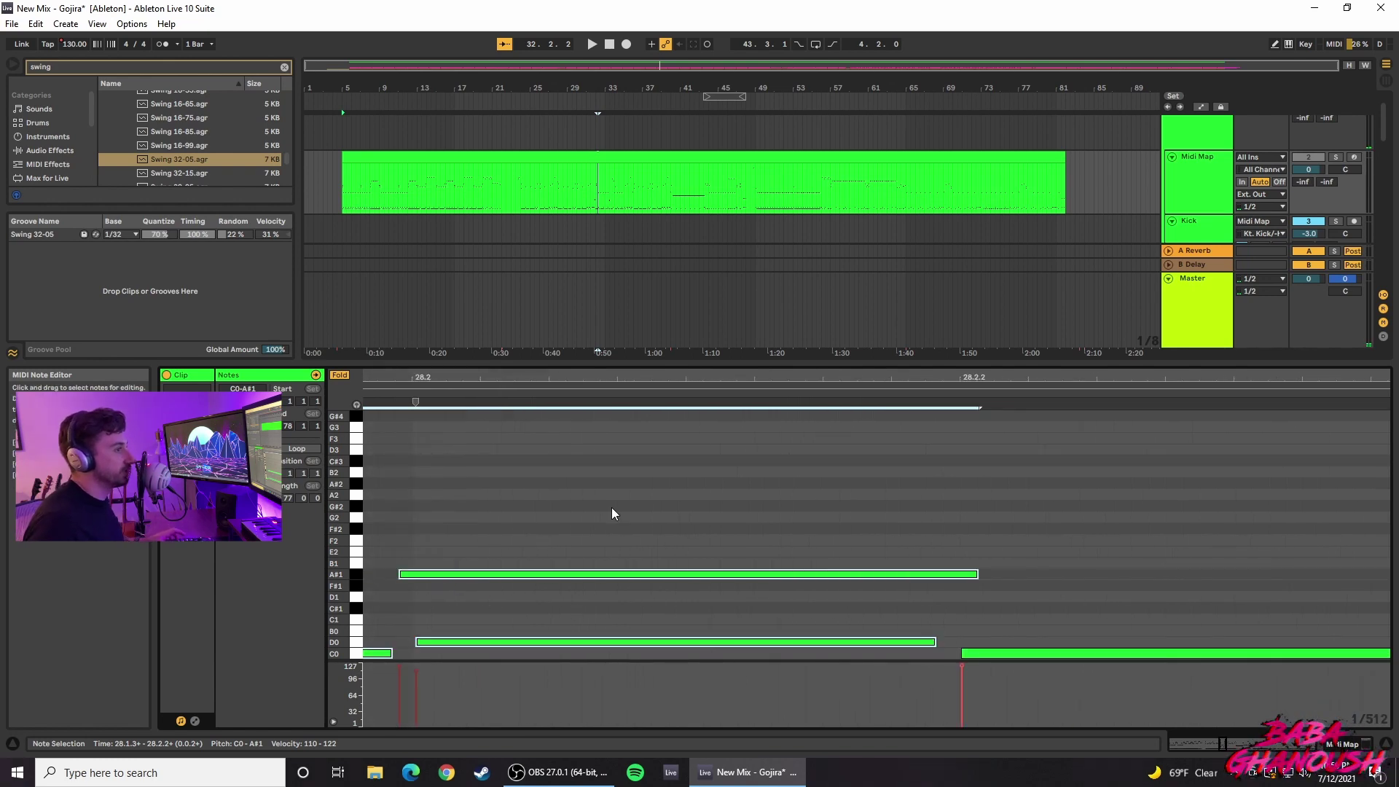
{"action": "scroll", "coordinate": [570, 518], "scroll_direction": "down", "scroll_amount": 10, "text": "ctrl"}
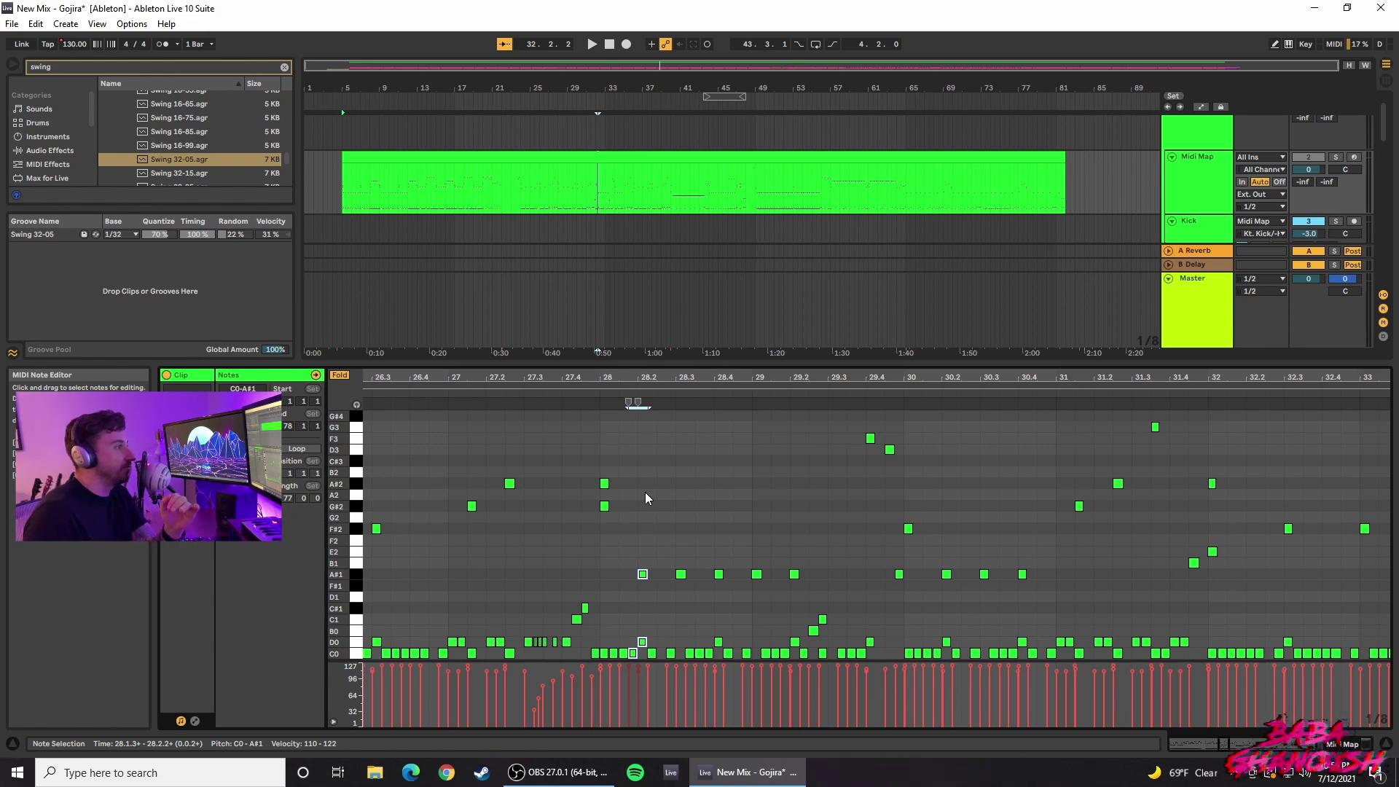
Step: Listen to the grooved drum part and switch from the note editor back to the device view
{"action": "left_click", "coordinate": [598, 455]}
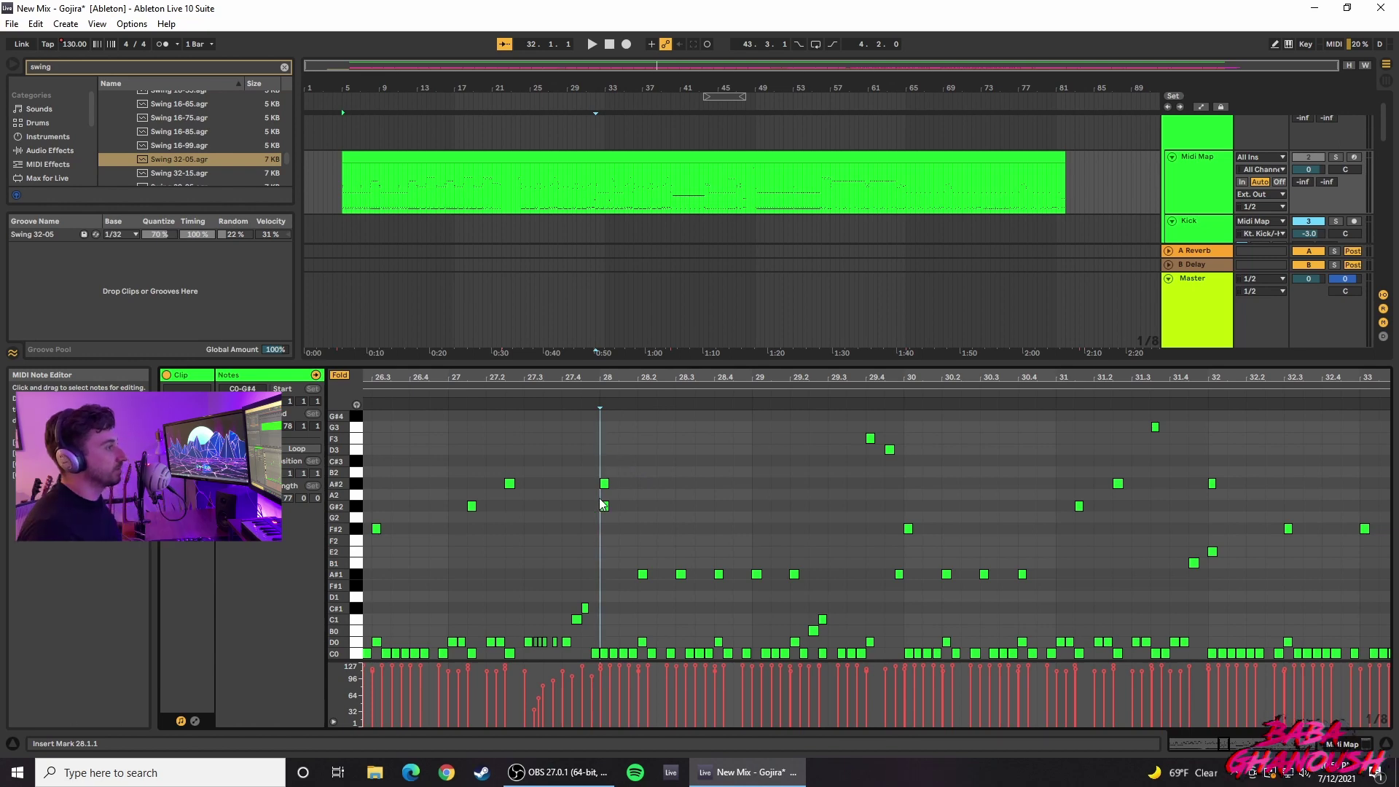
{"action": "key", "text": "space"}
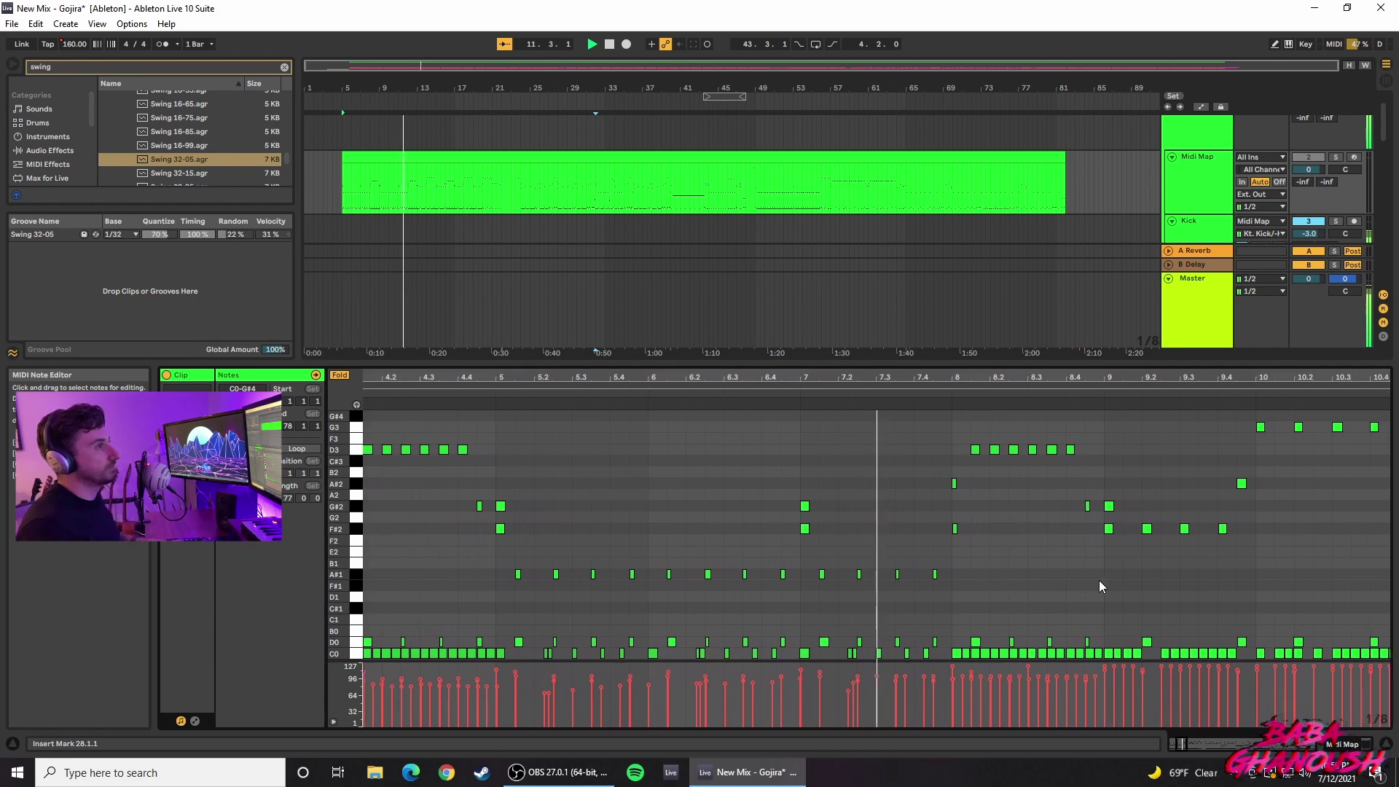
{"action": "key", "text": "space"}
{"action": "left_click", "coordinate": [1343, 745]}
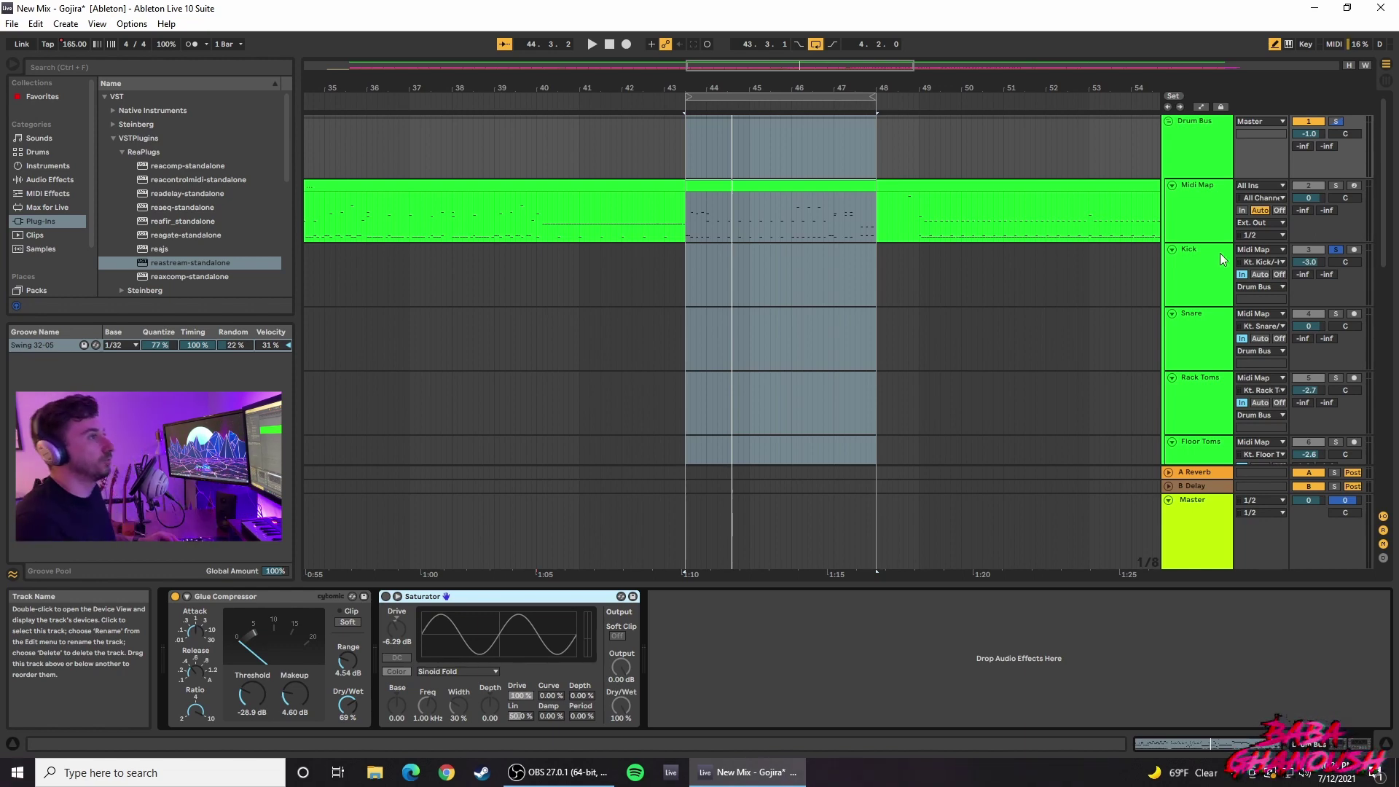
Step: Solo the whole Drum Bus instead of only the Kick, and fold the Drum Bus group
{"action": "left_click", "coordinate": [1201, 216]}
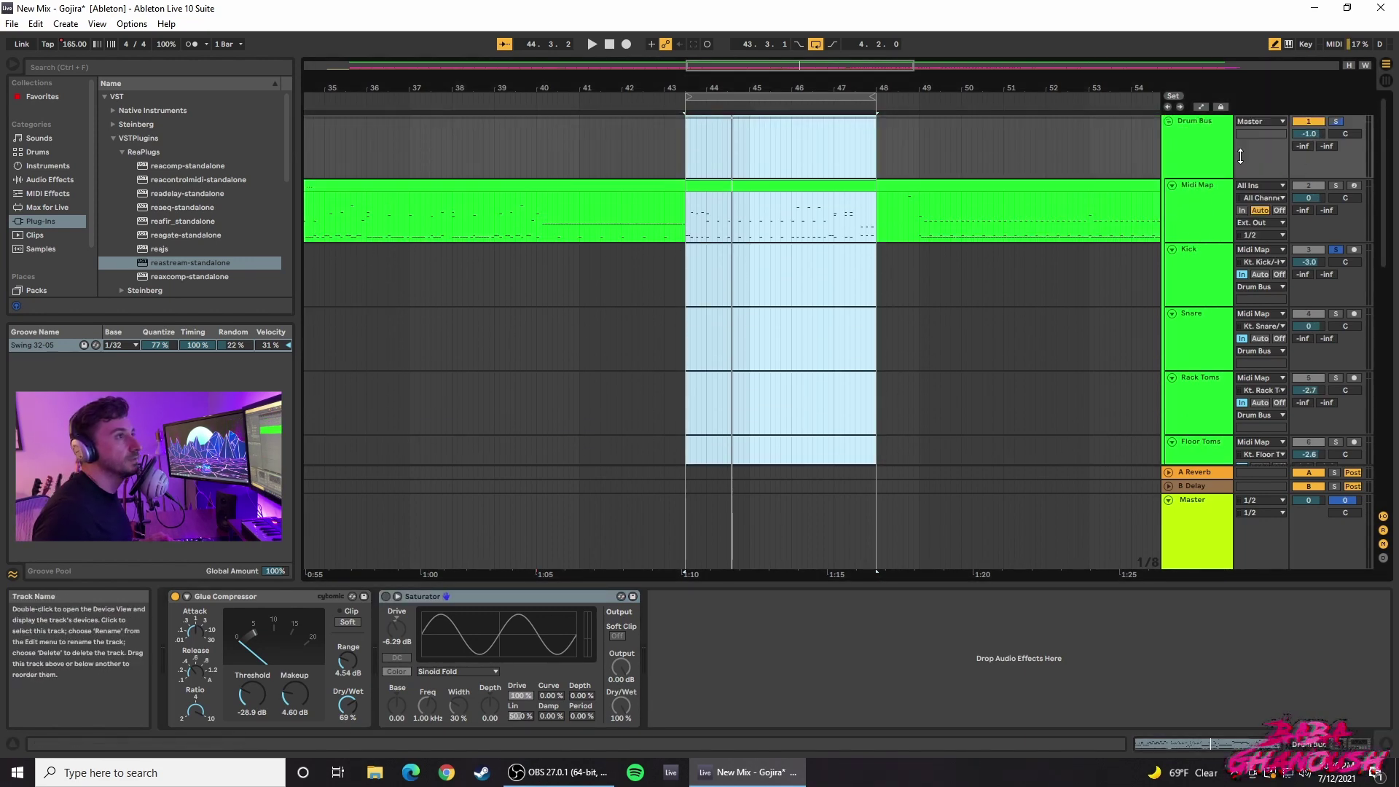
{"action": "left_click", "coordinate": [1338, 122]}
{"action": "left_click", "coordinate": [1171, 185]}
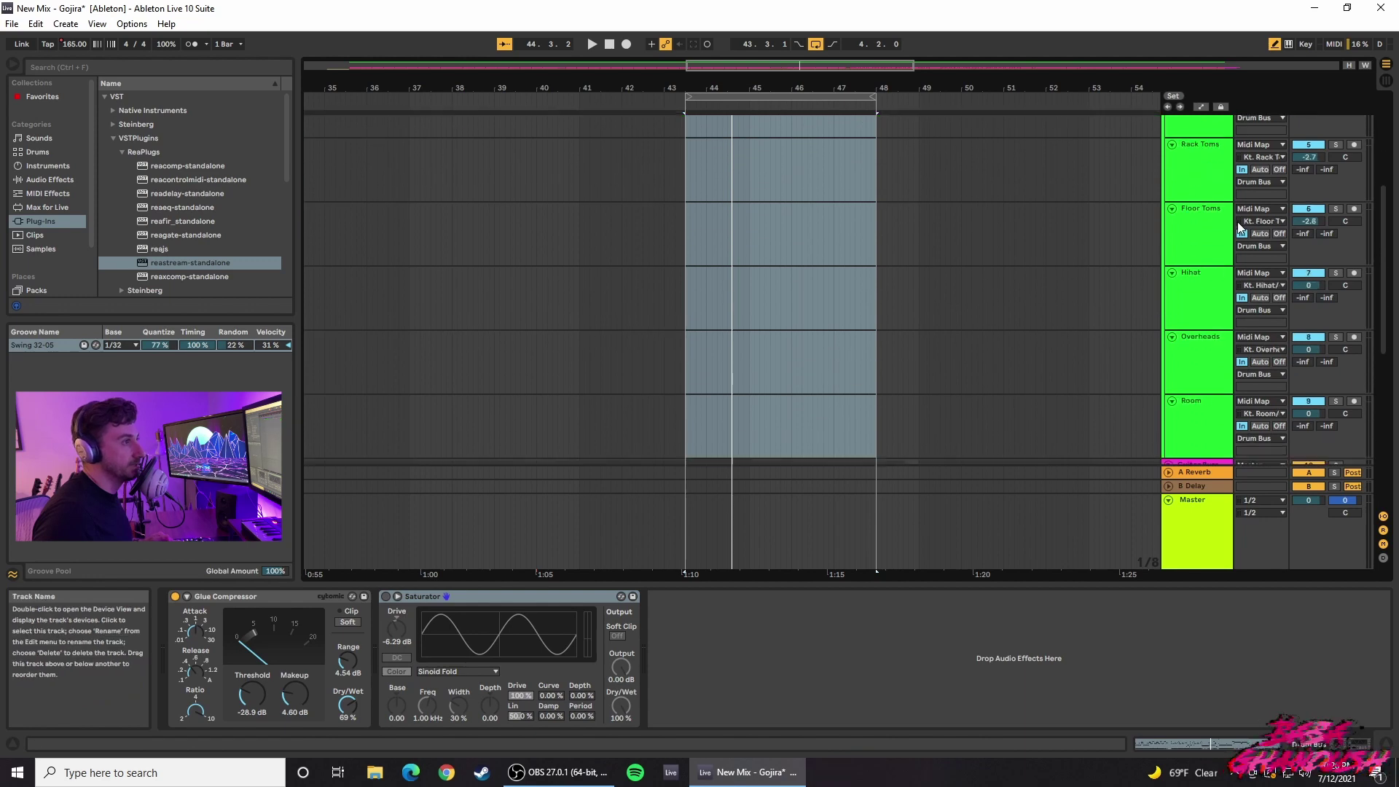
{"action": "left_click", "coordinate": [1171, 186]}
{"action": "left_click", "coordinate": [1171, 185]}
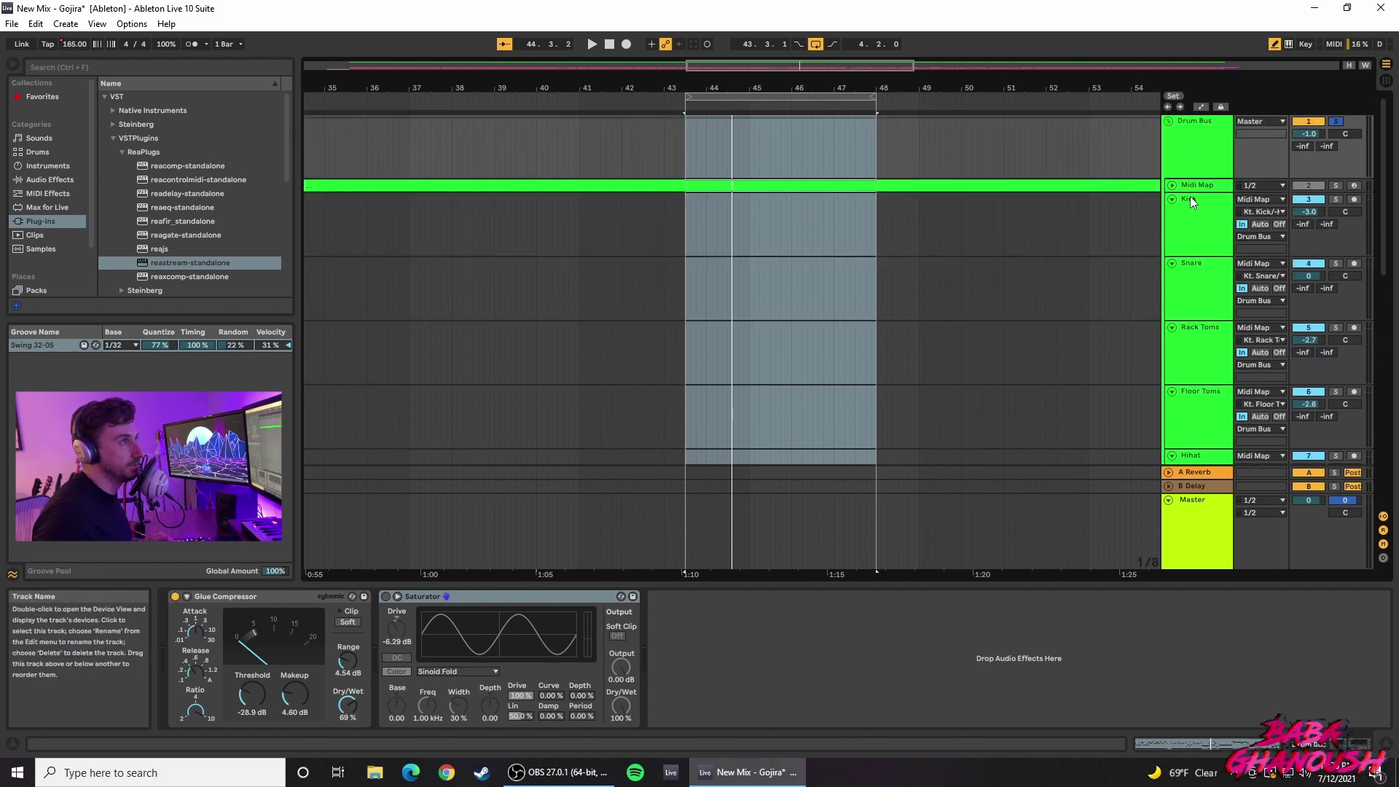
{"action": "left_click", "coordinate": [1171, 185]}
{"action": "left_click", "coordinate": [1169, 121]}
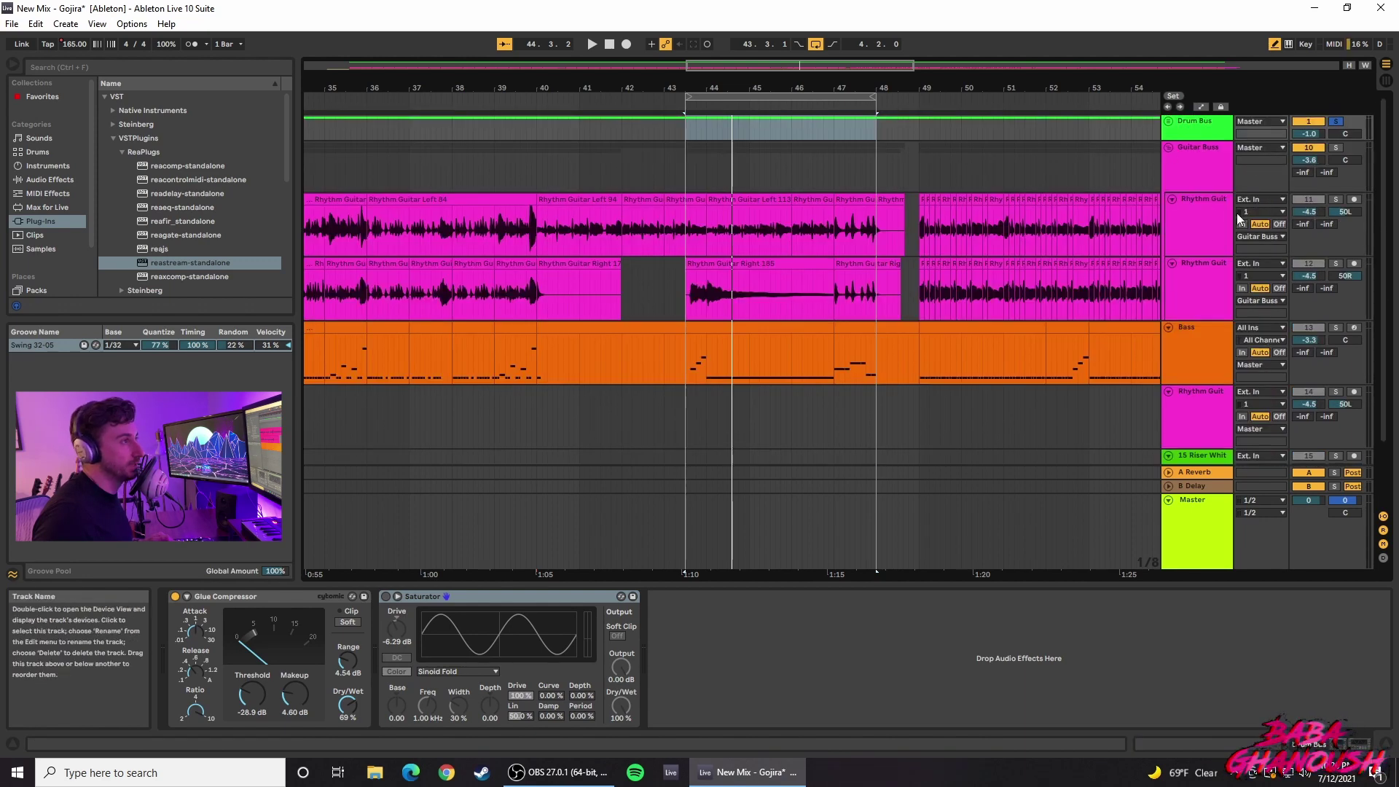
Step: Listen to the intro's rhythm guitar and white noise riser from bar 3, and select the intro guitar track to view its devices
{"action": "scroll", "coordinate": [1188, 219], "scroll_direction": "down", "scroll_amount": 2}
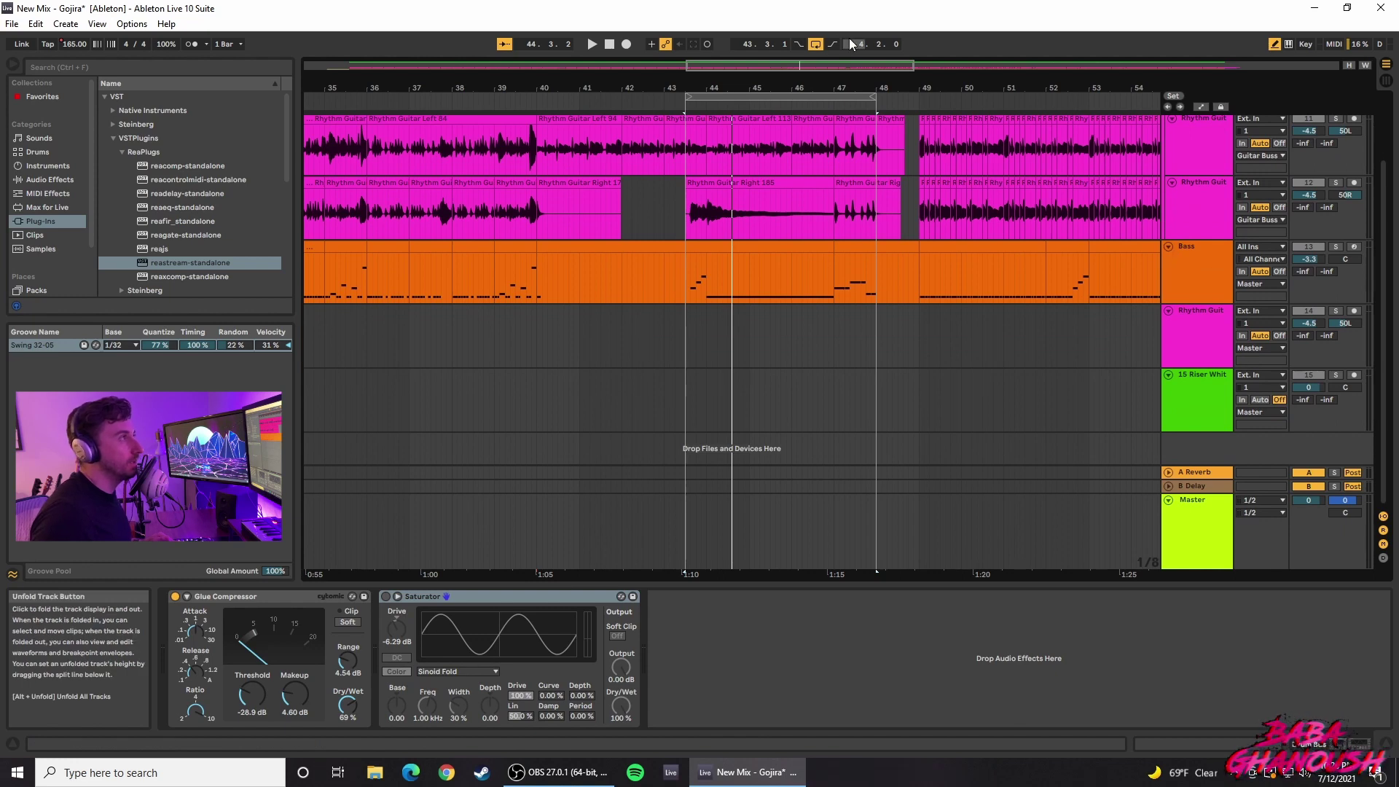
{"action": "left_click_drag", "start_coordinate": [801, 66], "coordinate": [419, 66]}
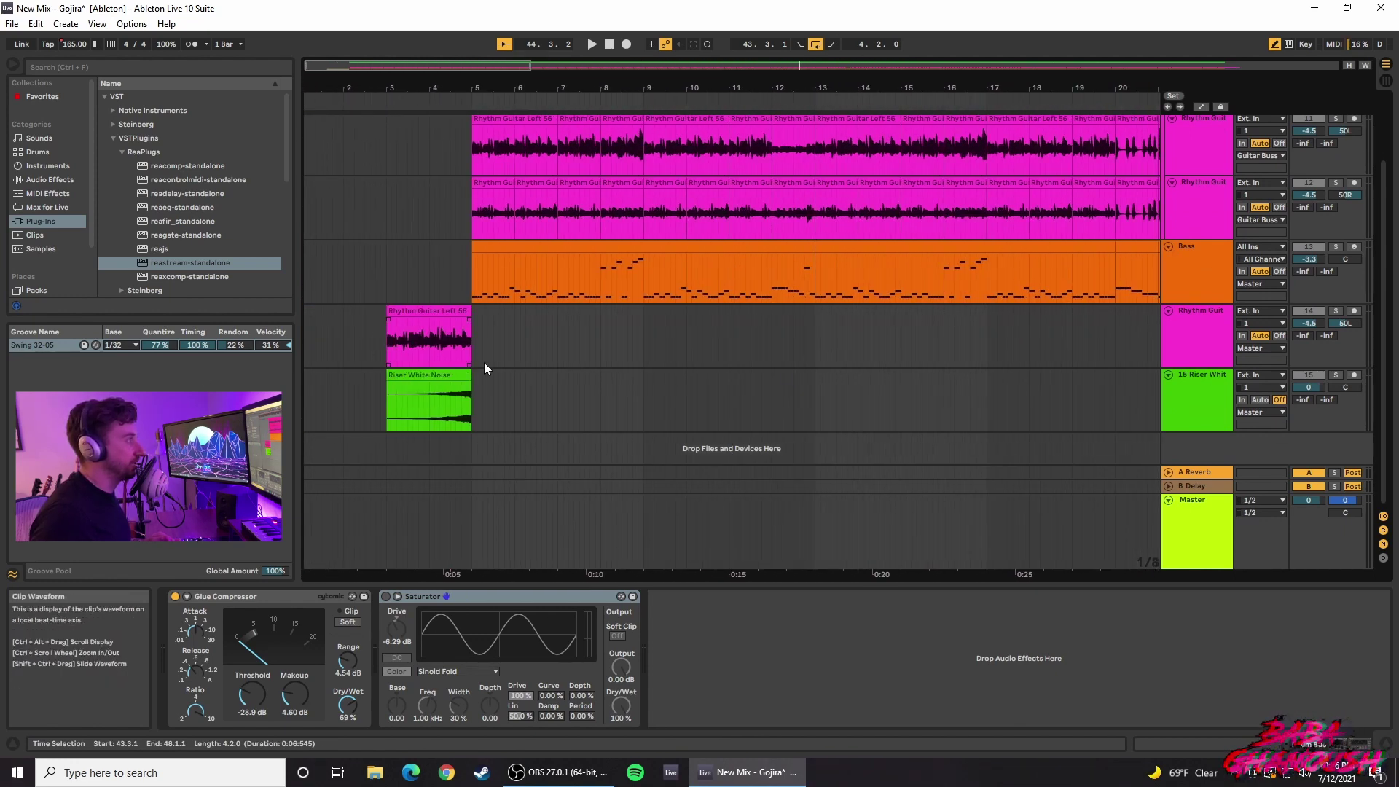
{"action": "left_click", "coordinate": [391, 321]}
{"action": "left_click", "coordinate": [405, 321]}
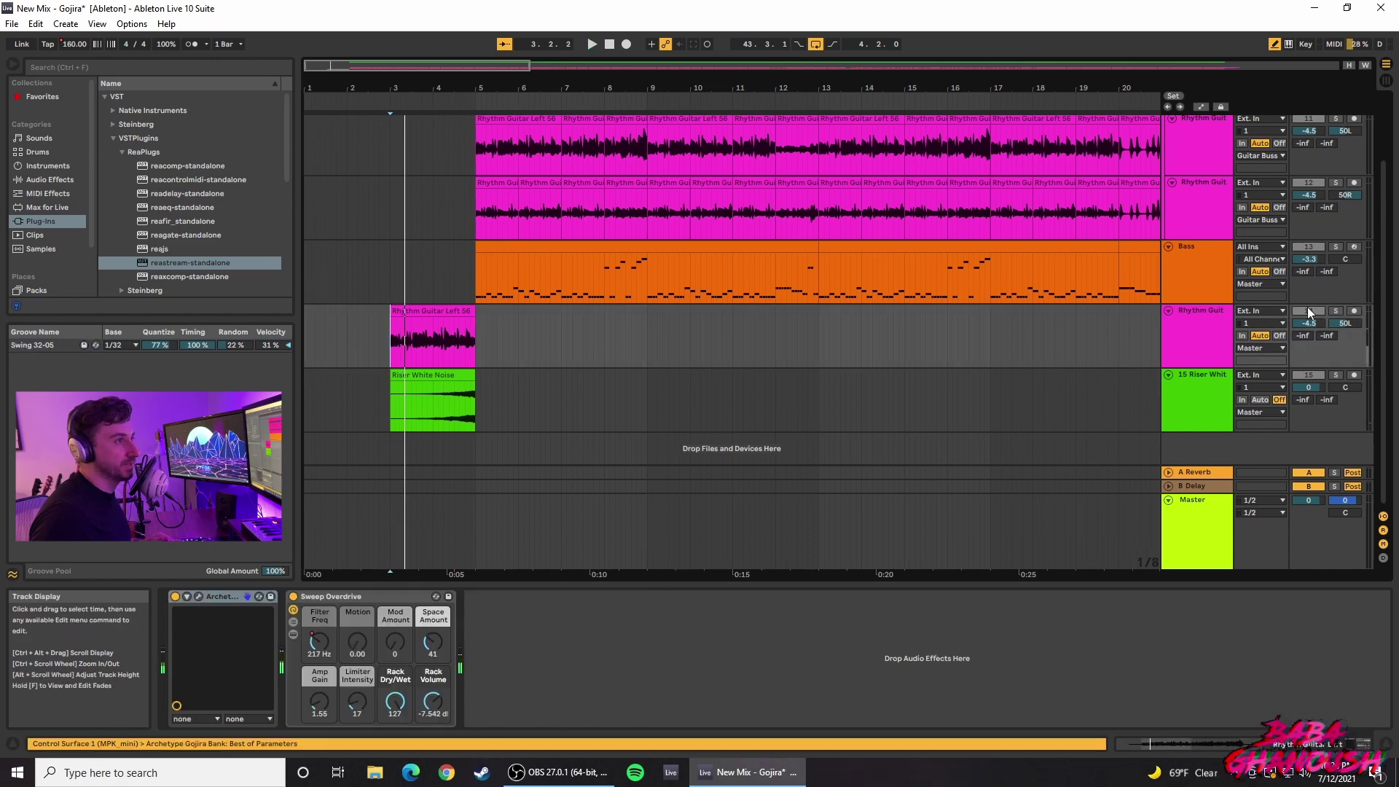
{"action": "key", "text": "space"}
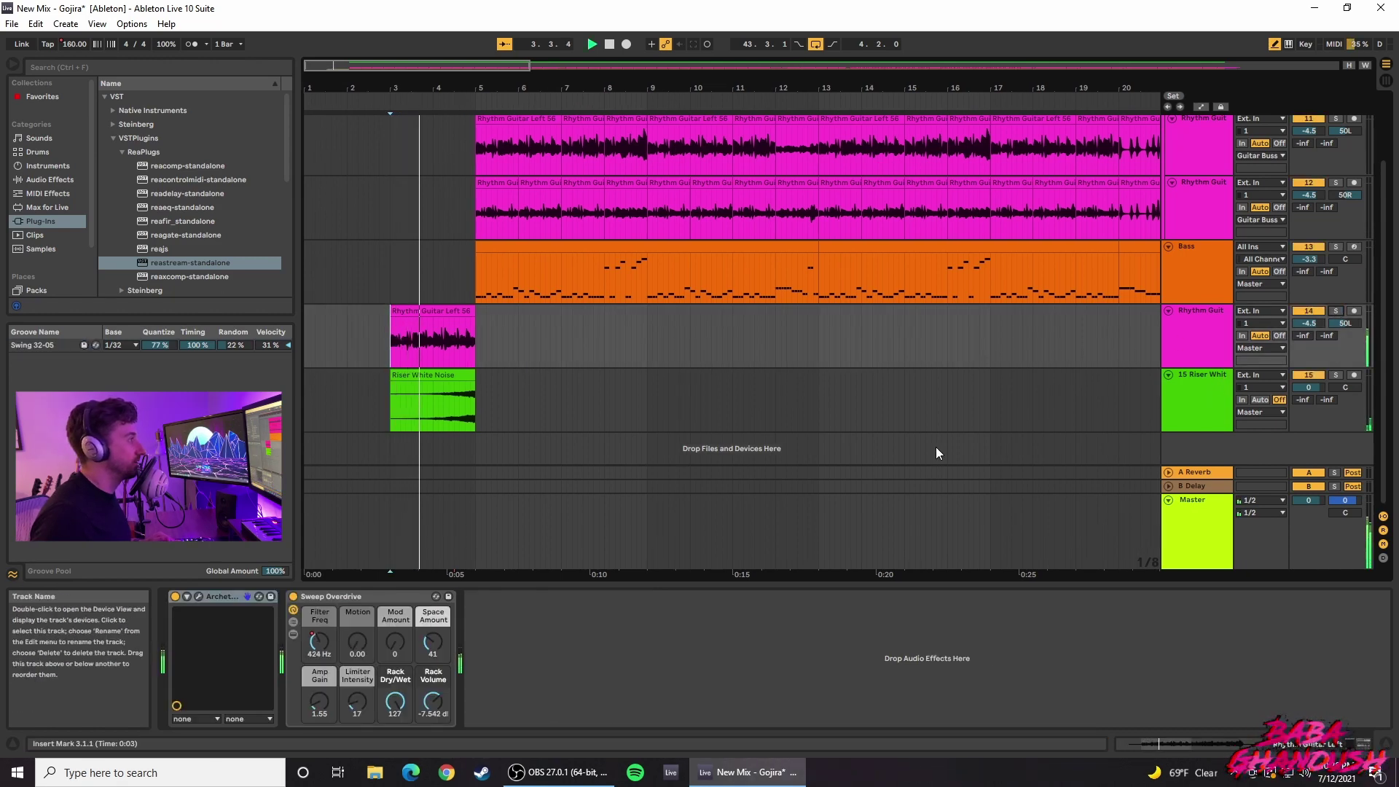
{"action": "key", "text": "space"}
{"action": "left_click", "coordinate": [447, 334]}
{"action": "left_click", "coordinate": [1228, 322]}
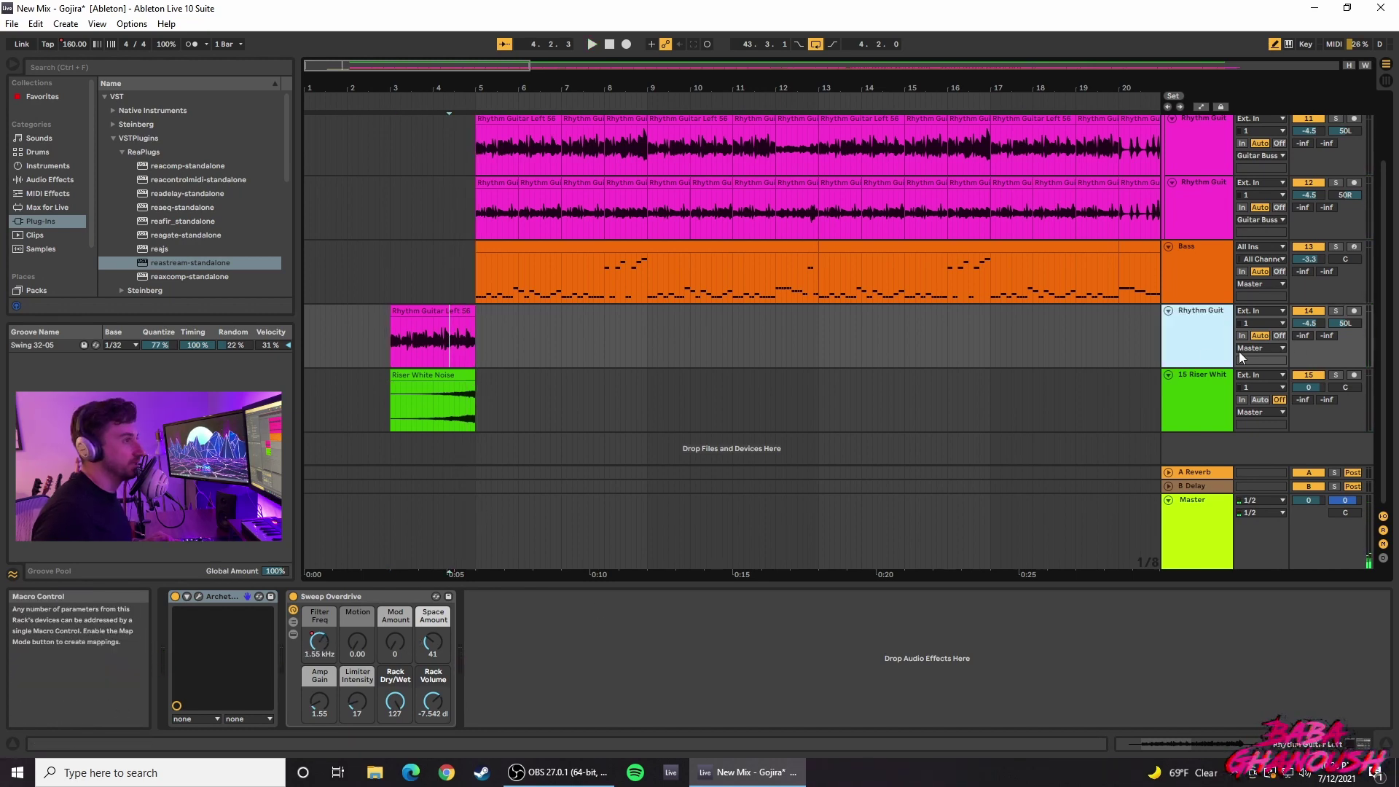
Step: Play the intro from bar 3 with the intro guitar's Sweep Overdrive rack selected and the automation lanes shown
{"action": "left_click", "coordinate": [1201, 392]}
{"action": "left_click", "coordinate": [1160, 322]}
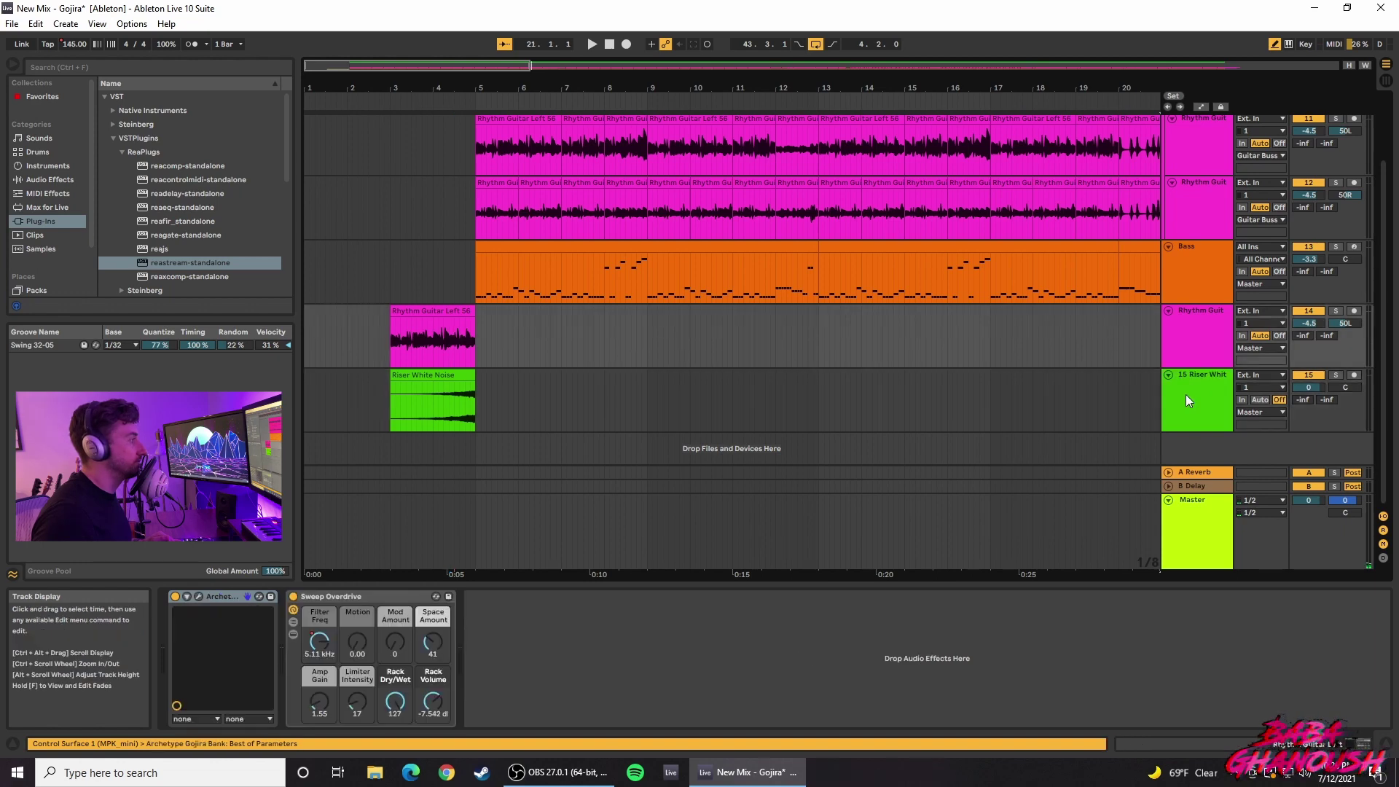
{"action": "left_click", "coordinate": [379, 598]}
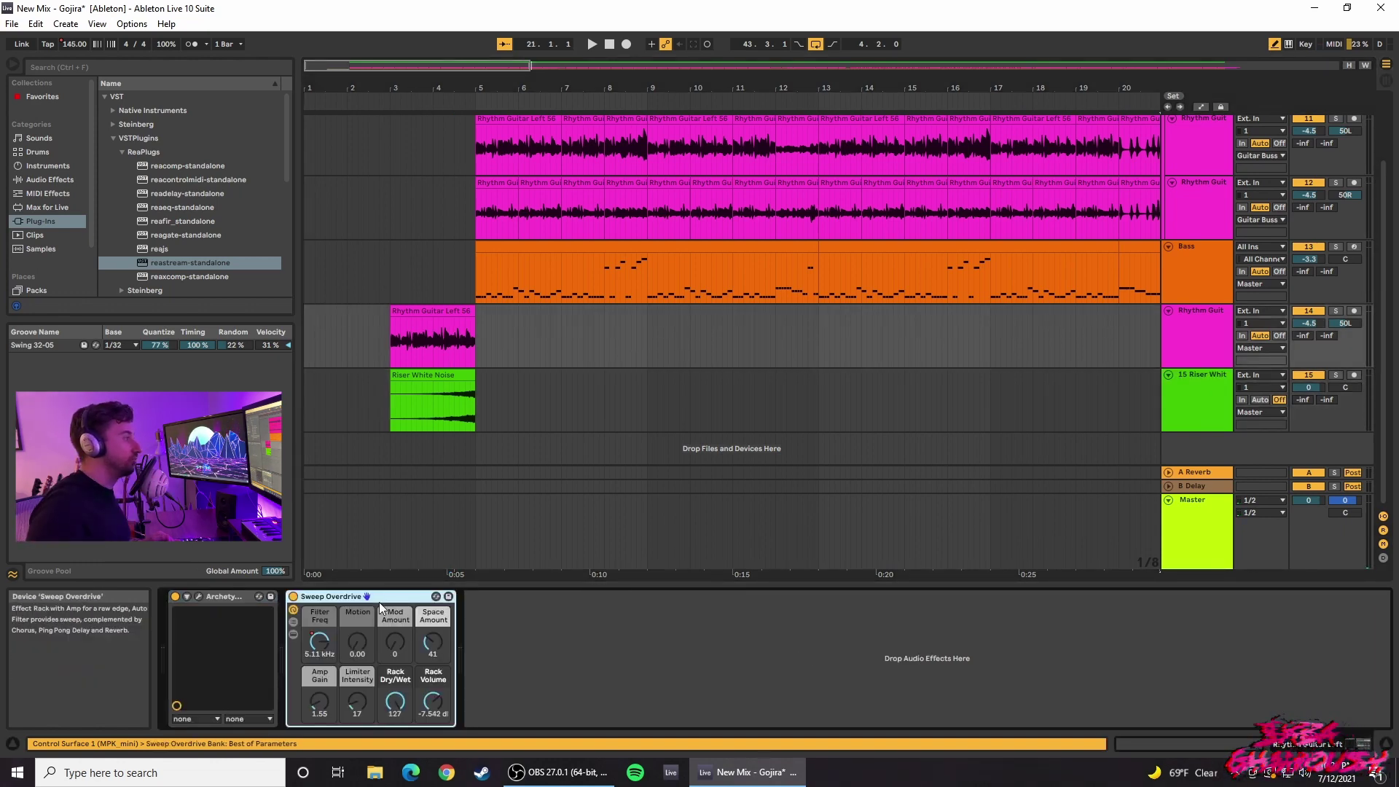
{"action": "left_click", "coordinate": [391, 335]}
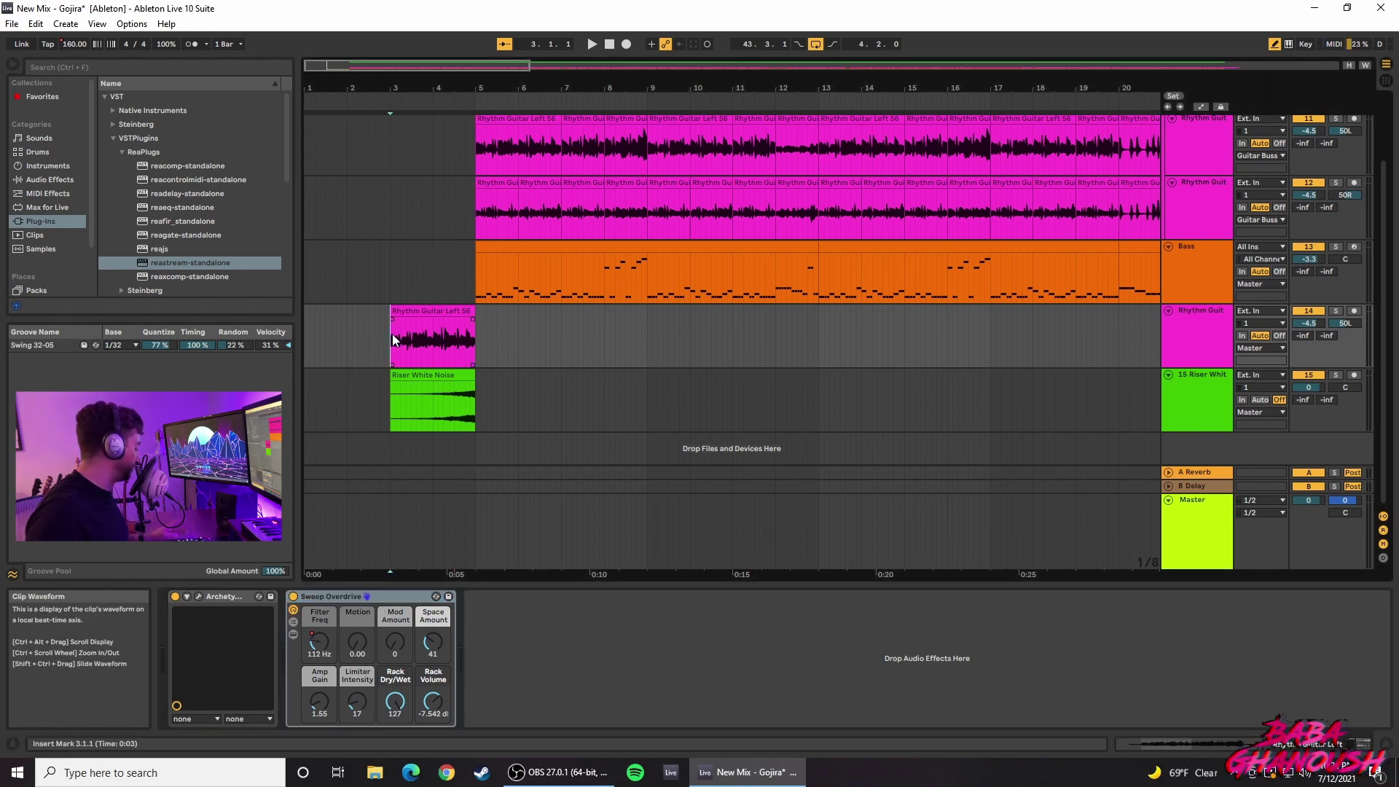
{"action": "key", "text": "a"}
{"action": "key", "text": "space"}
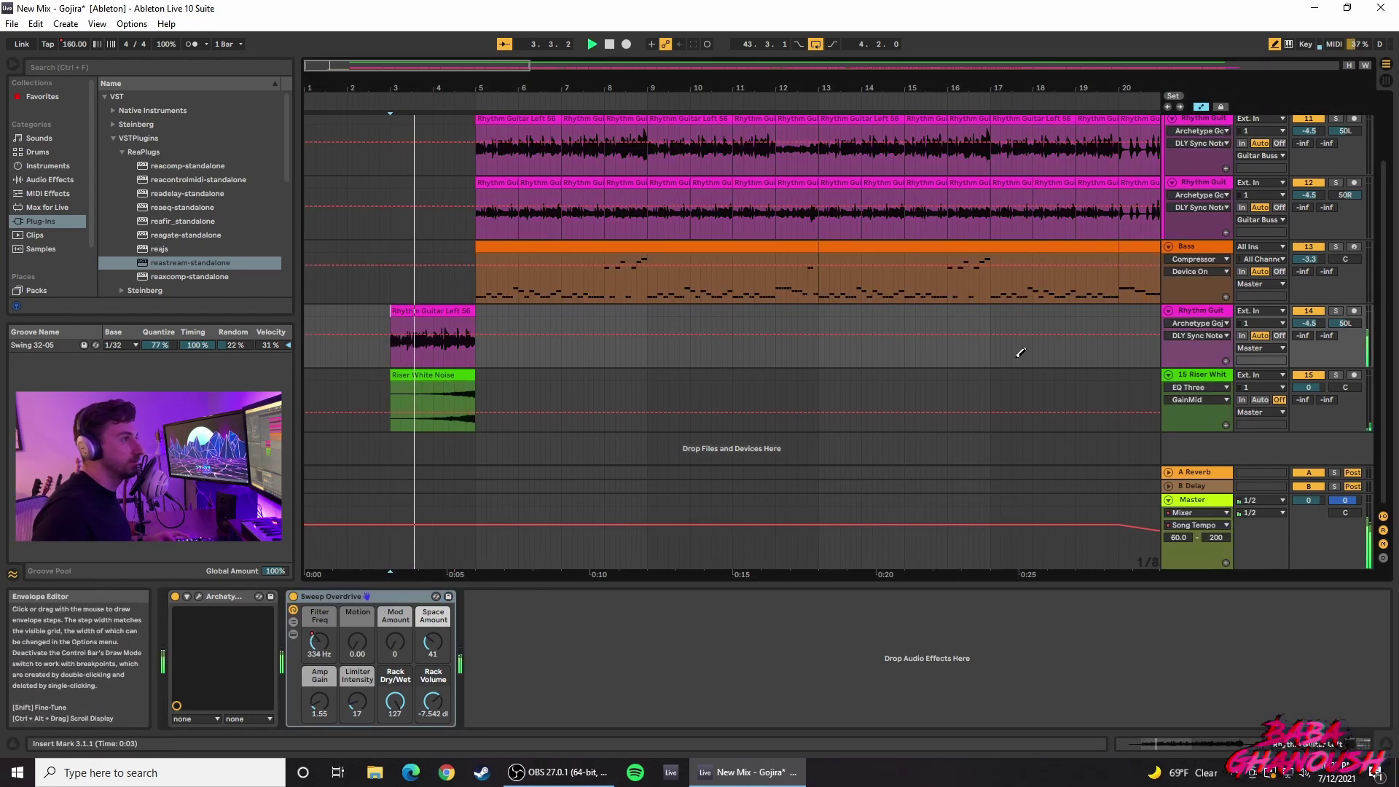
Step: Display the intro guitar track's Sweep Overdrive Amp Gain automation and resume playback of the intro
{"action": "left_click", "coordinate": [1204, 323]}
{"action": "left_click", "coordinate": [1222, 347]}
{"action": "left_click", "coordinate": [1217, 327]}
{"action": "left_click", "coordinate": [1221, 356]}
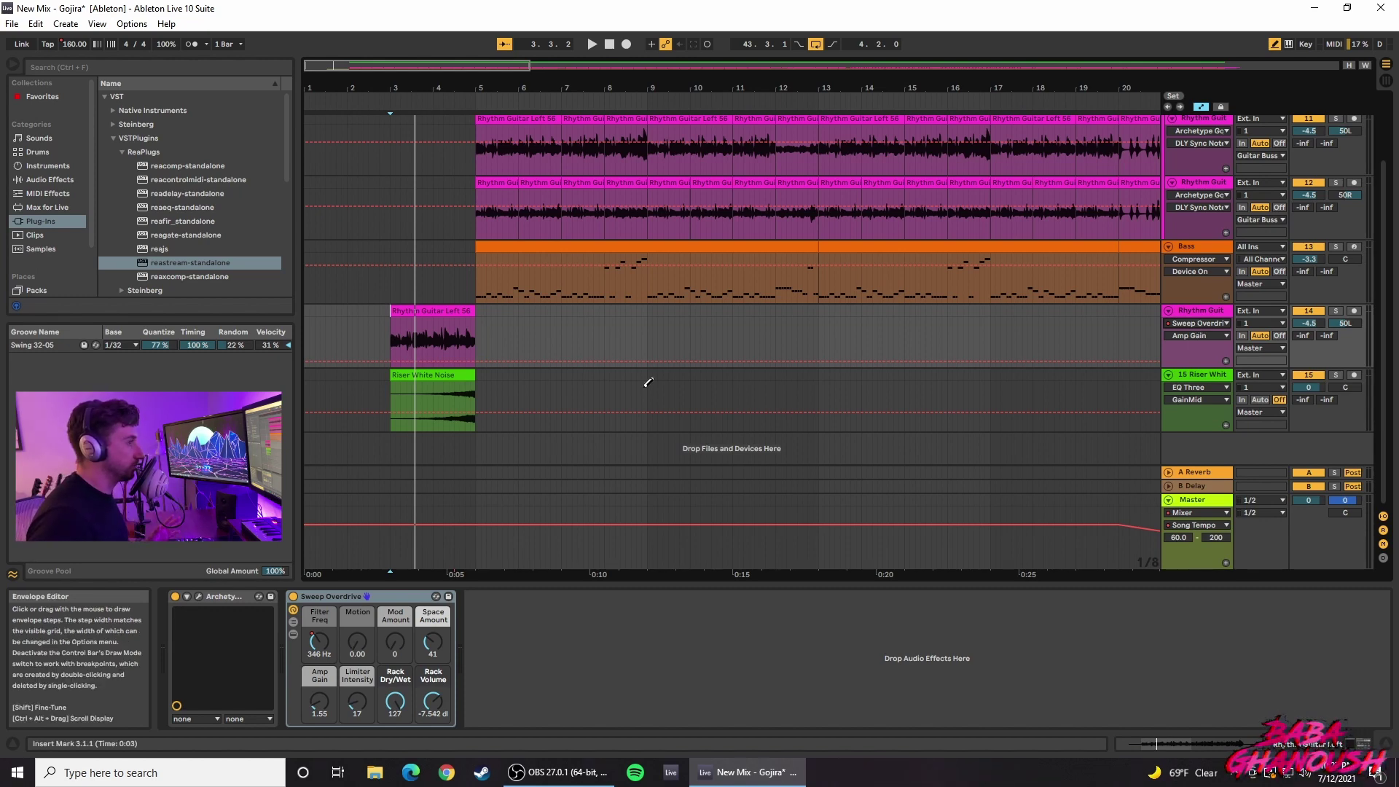
{"action": "key", "text": "space"}
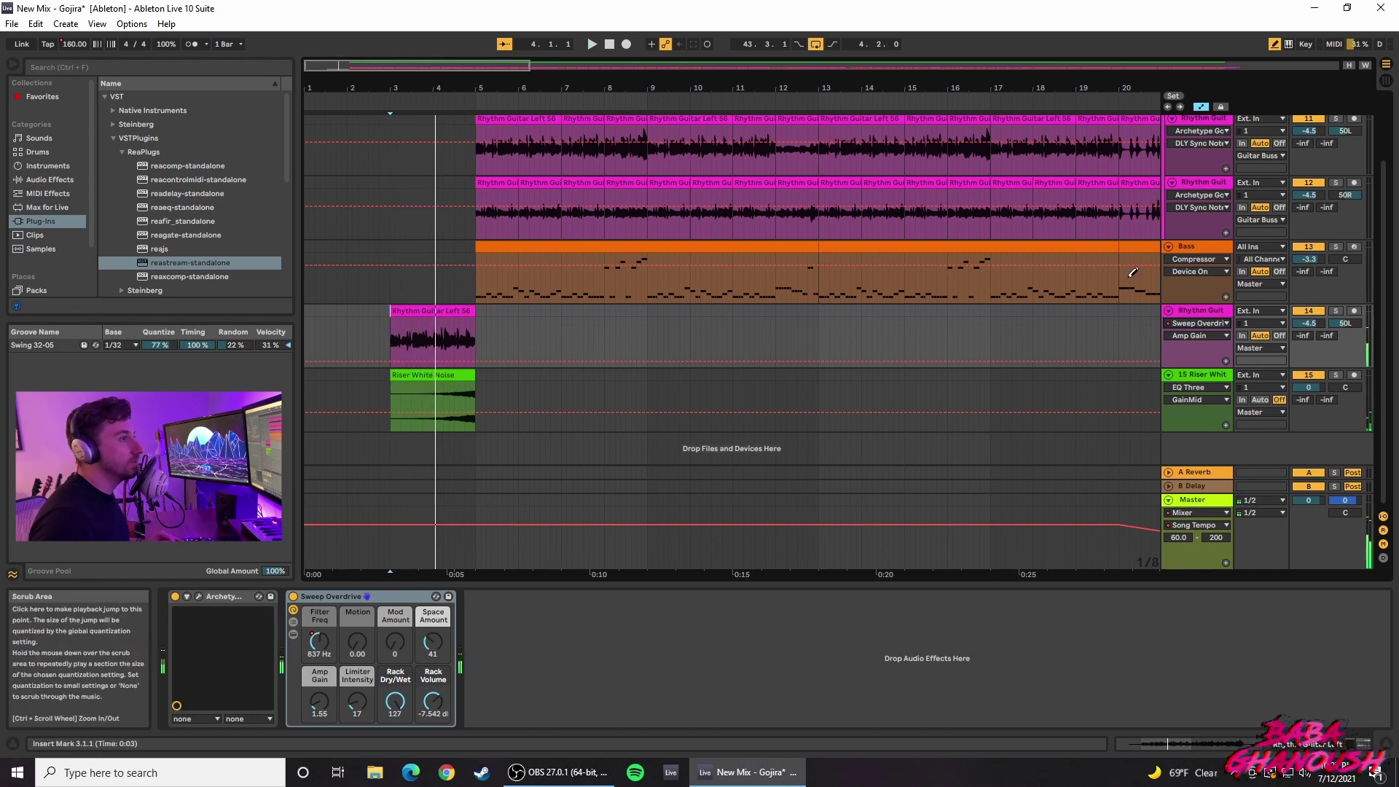
Step: Turn off draw mode and listen from bar 3 with the intro guitar's Sweep Overdrive Filter Freq automation shown
{"action": "left_click", "coordinate": [1203, 336]}
{"action": "left_click", "coordinate": [1193, 357]}
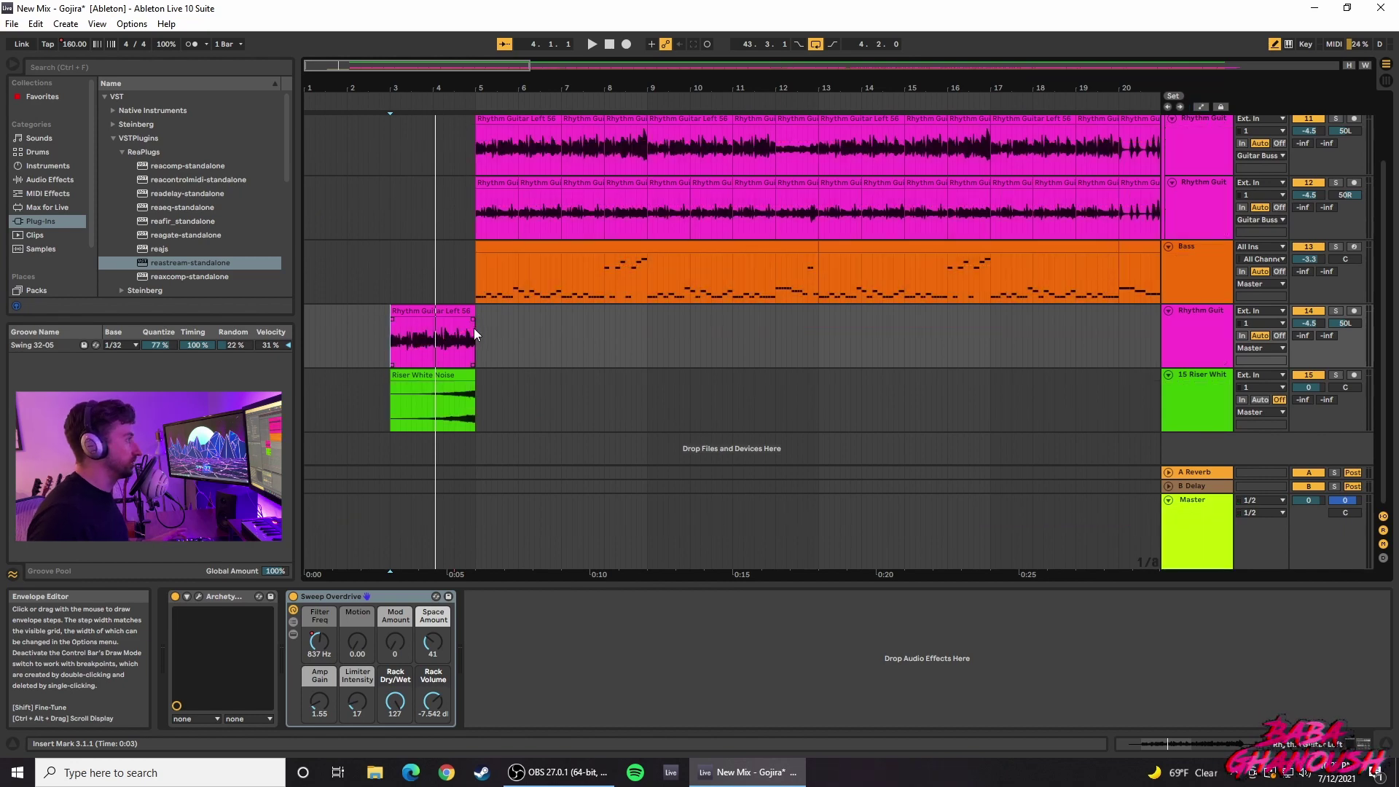
{"action": "key", "text": "b"}
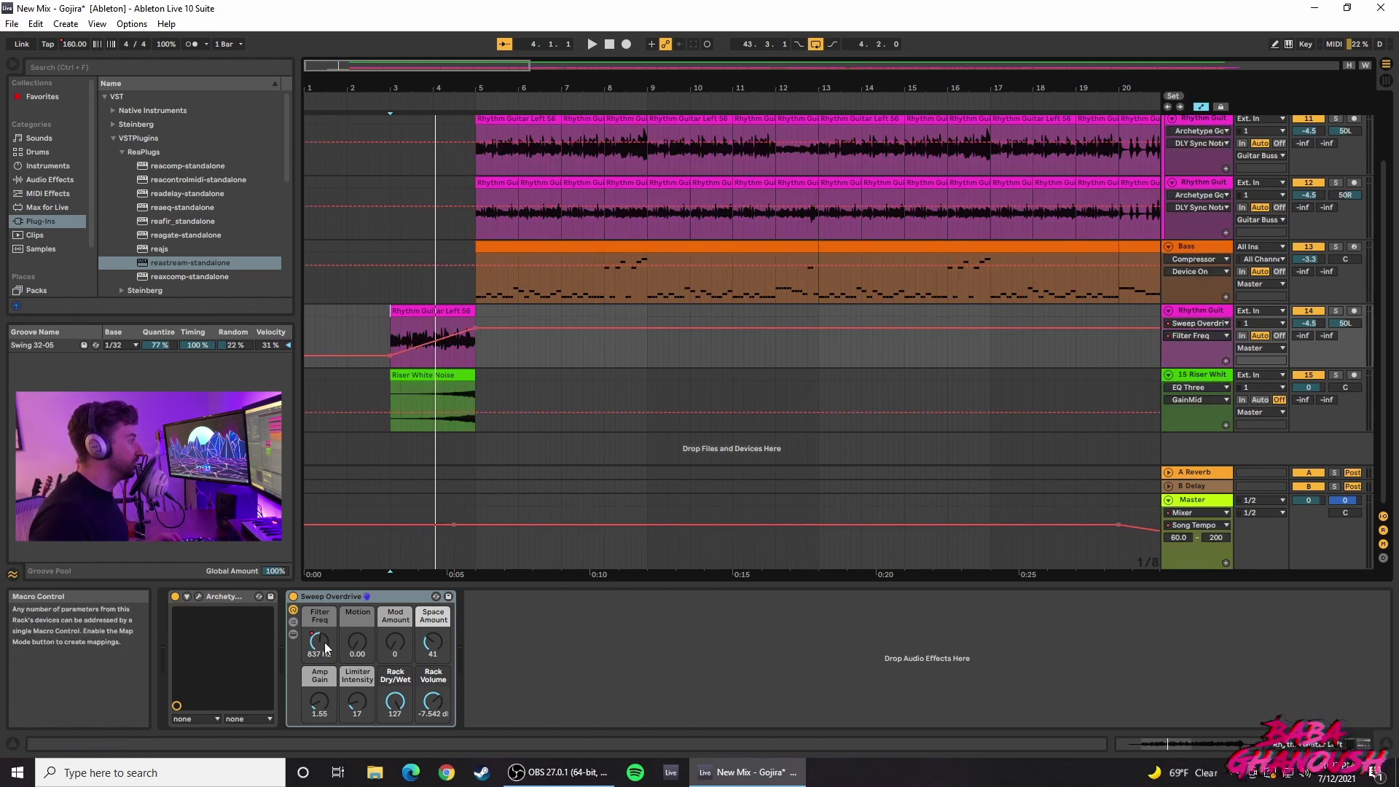
{"action": "left_click", "coordinate": [392, 283]}
{"action": "left_click", "coordinate": [387, 356]}
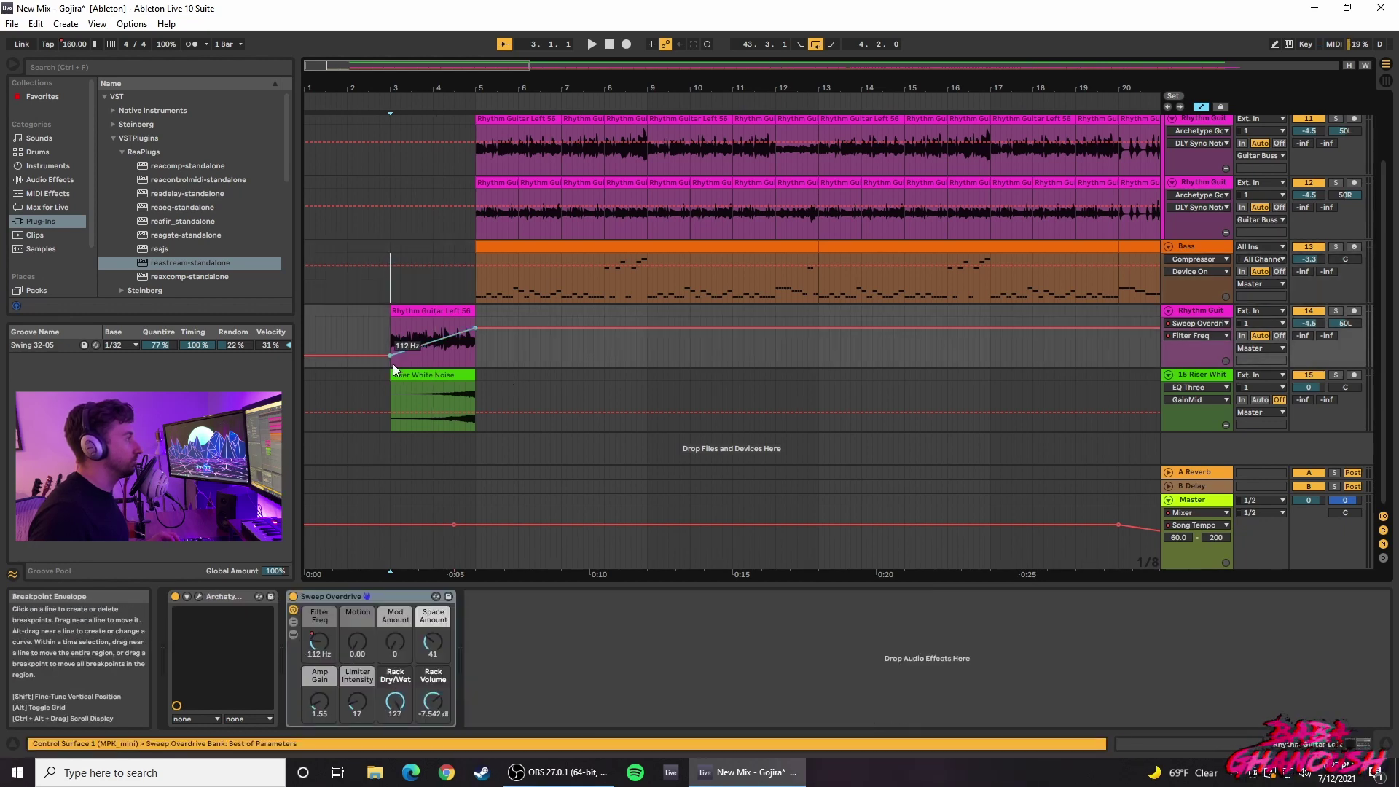
{"action": "key", "text": "space"}
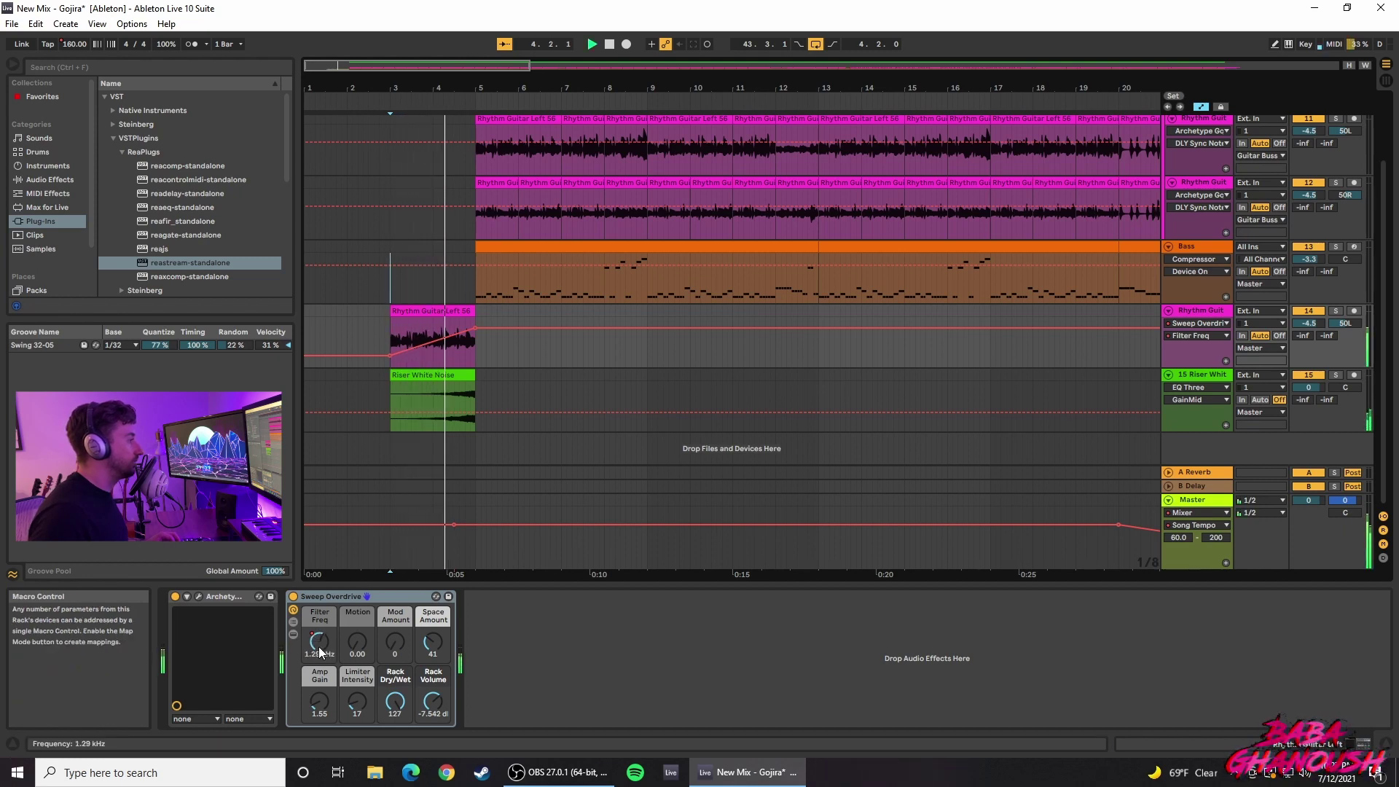
{"action": "key", "text": "space"}
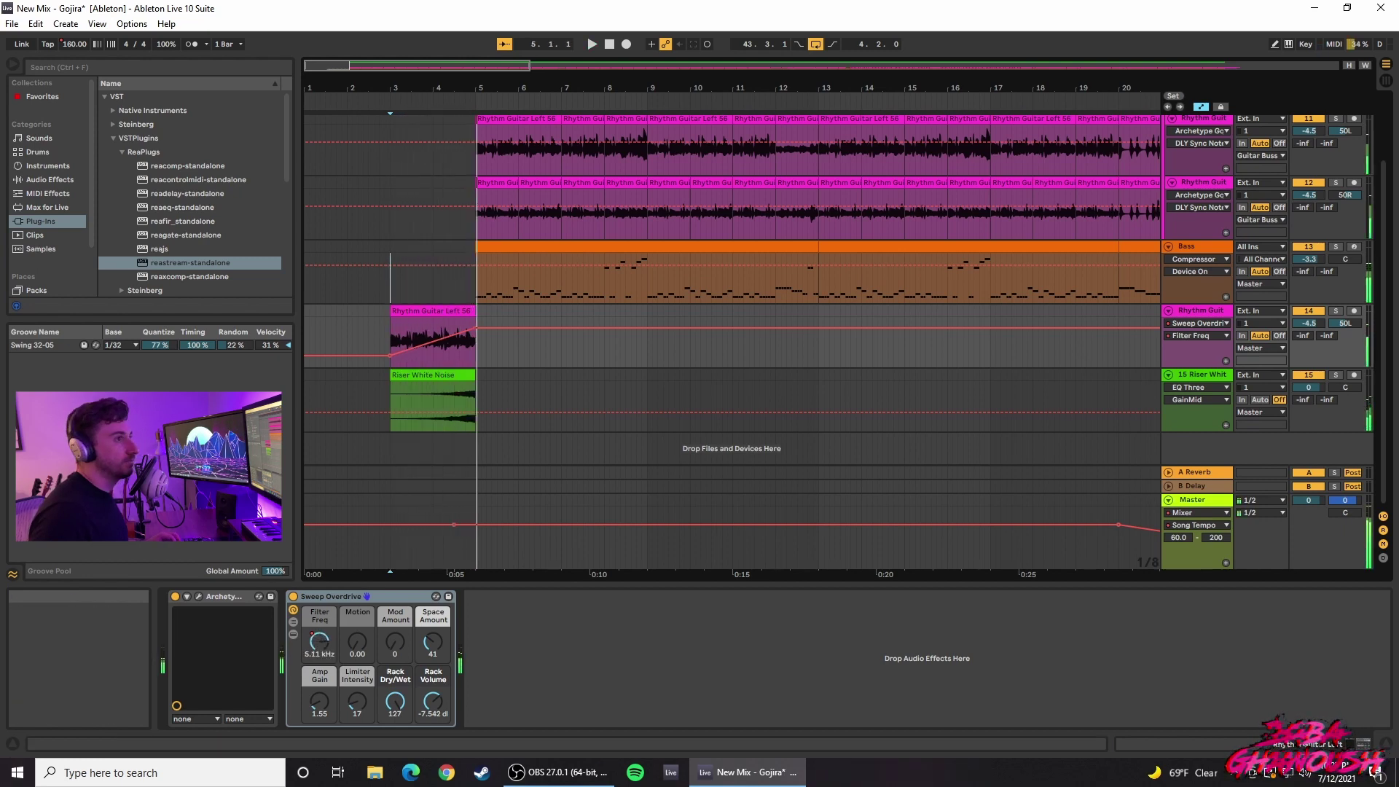
Step: Solo the intro guitar track to check its sound past bar 5, and unsolo it again
{"action": "left_click", "coordinate": [1336, 310]}
{"action": "key", "text": "space"}
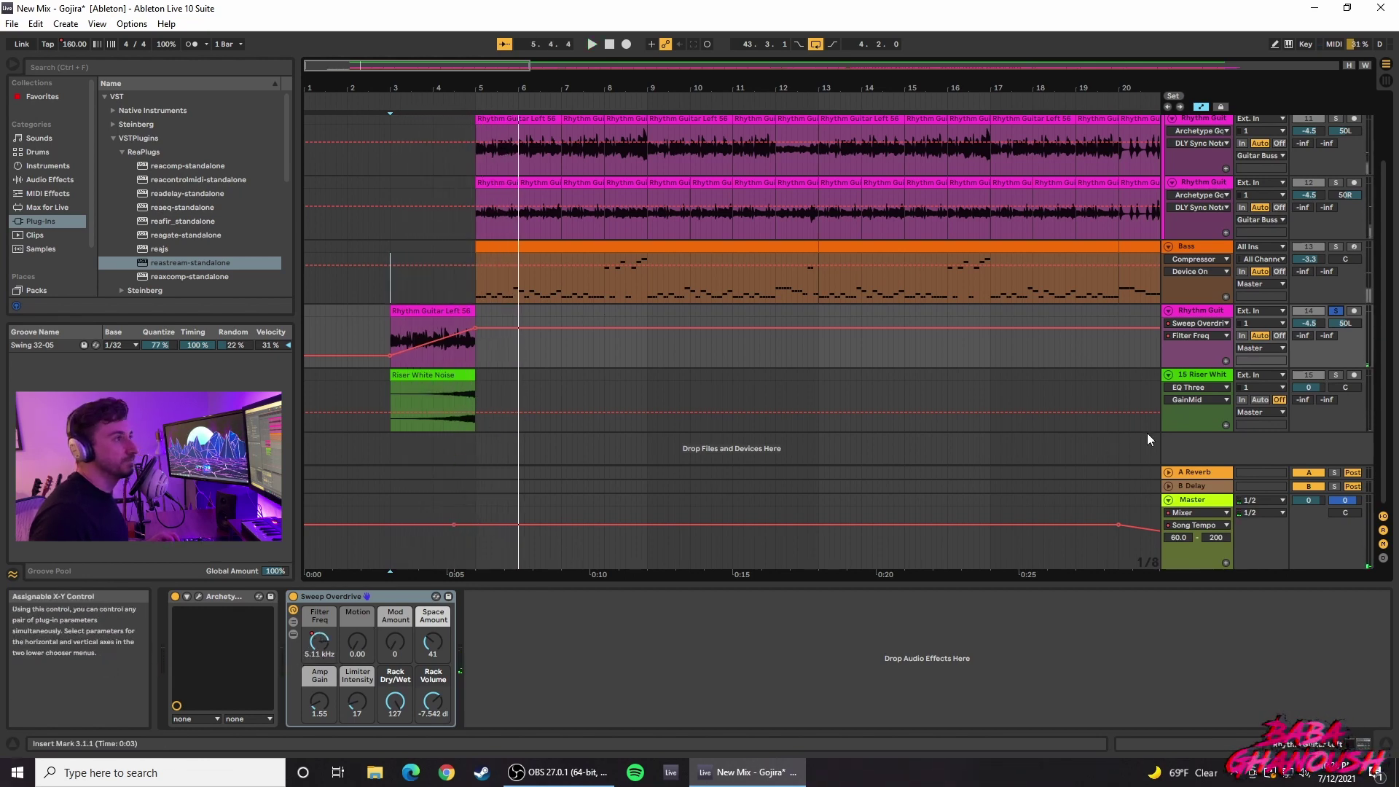
{"action": "left_click", "coordinate": [1187, 348]}
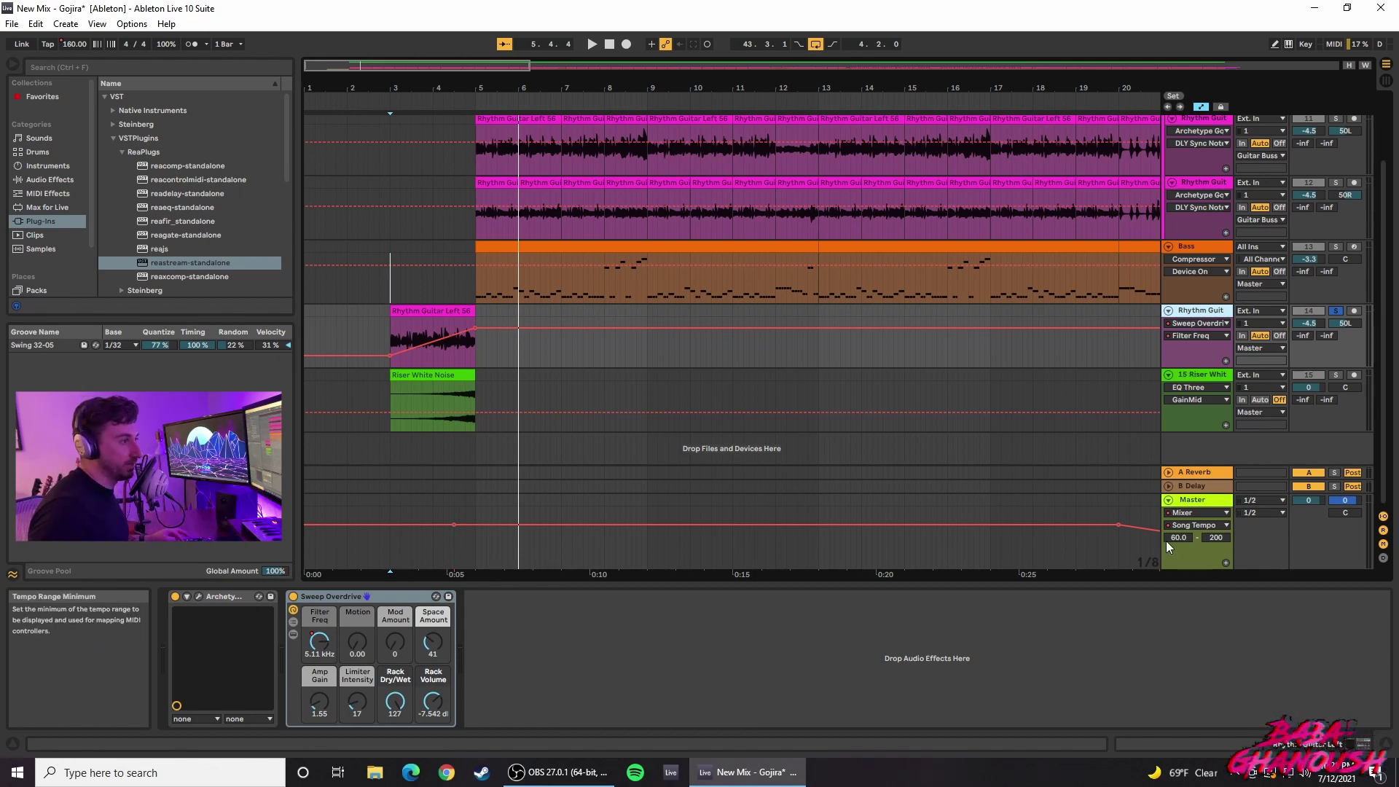
{"action": "left_click", "coordinate": [1336, 310]}
Step: Listen from about bar 19 through the gradual song tempo decrease into the following section
{"action": "left_click", "coordinate": [1107, 156]}
{"action": "key", "text": "space"}
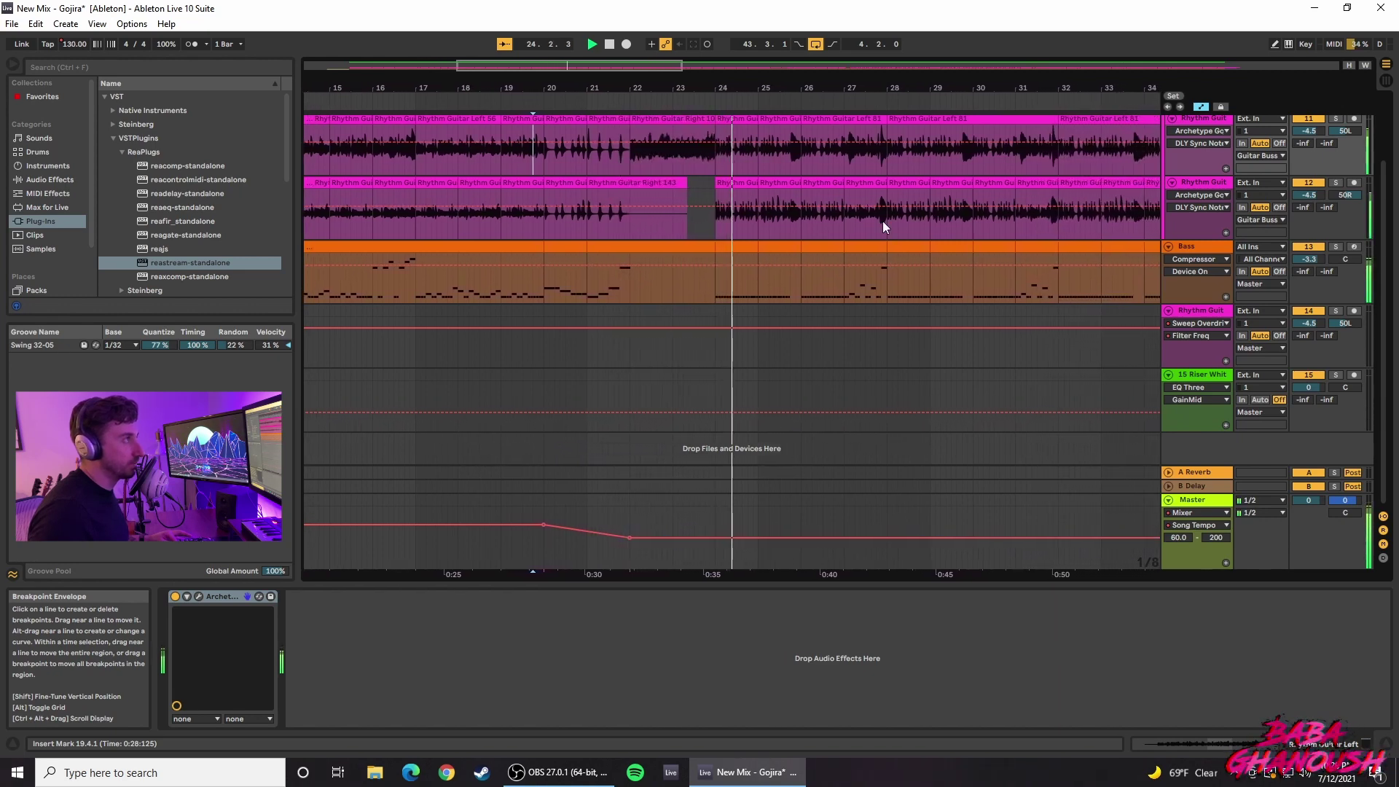
{"action": "left_click_drag", "start_coordinate": [642, 65], "coordinate": [759, 65]}
{"action": "key", "text": "space"}
Step: Play from bar 39.3 to hear the song tempo jump at bar 40
{"action": "left_click", "coordinate": [972, 519]}
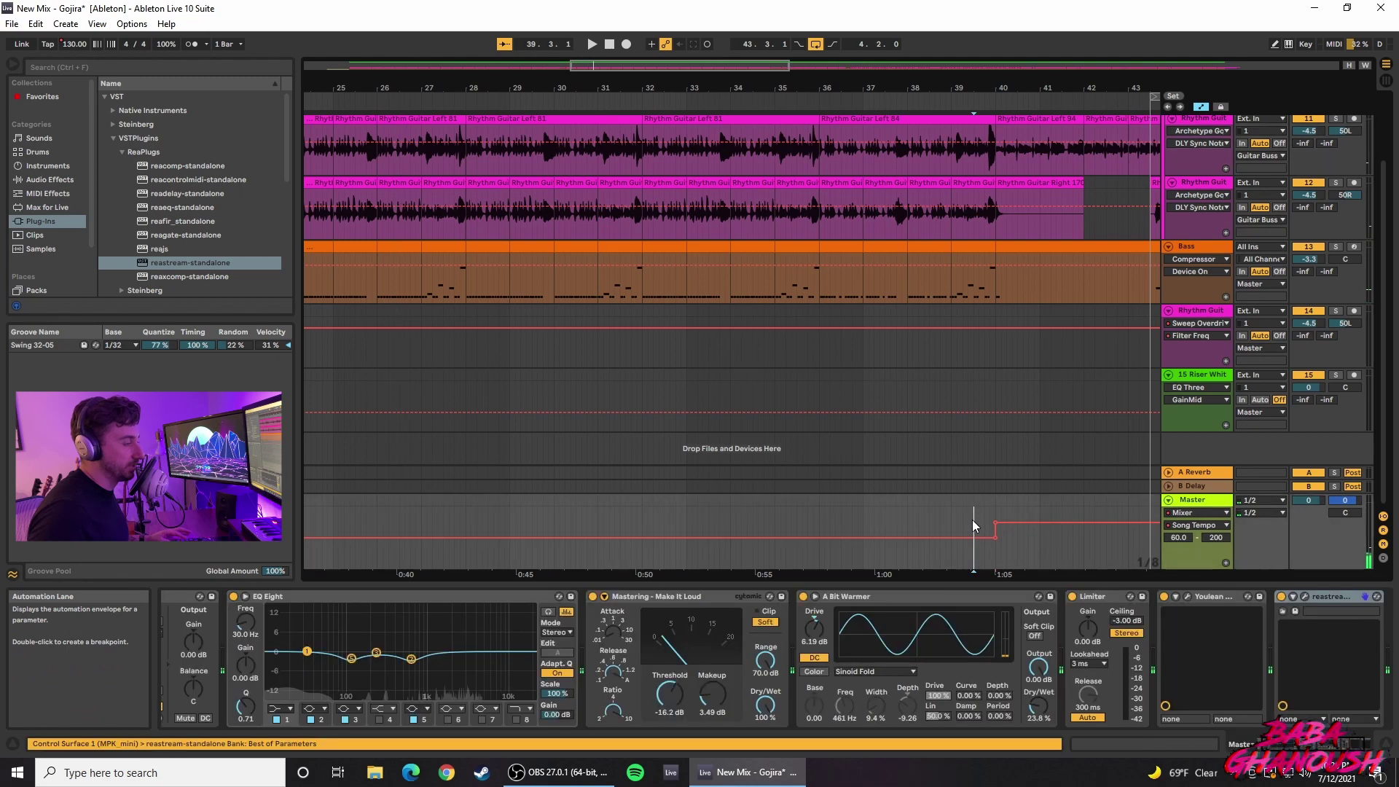
{"action": "key", "text": "space"}
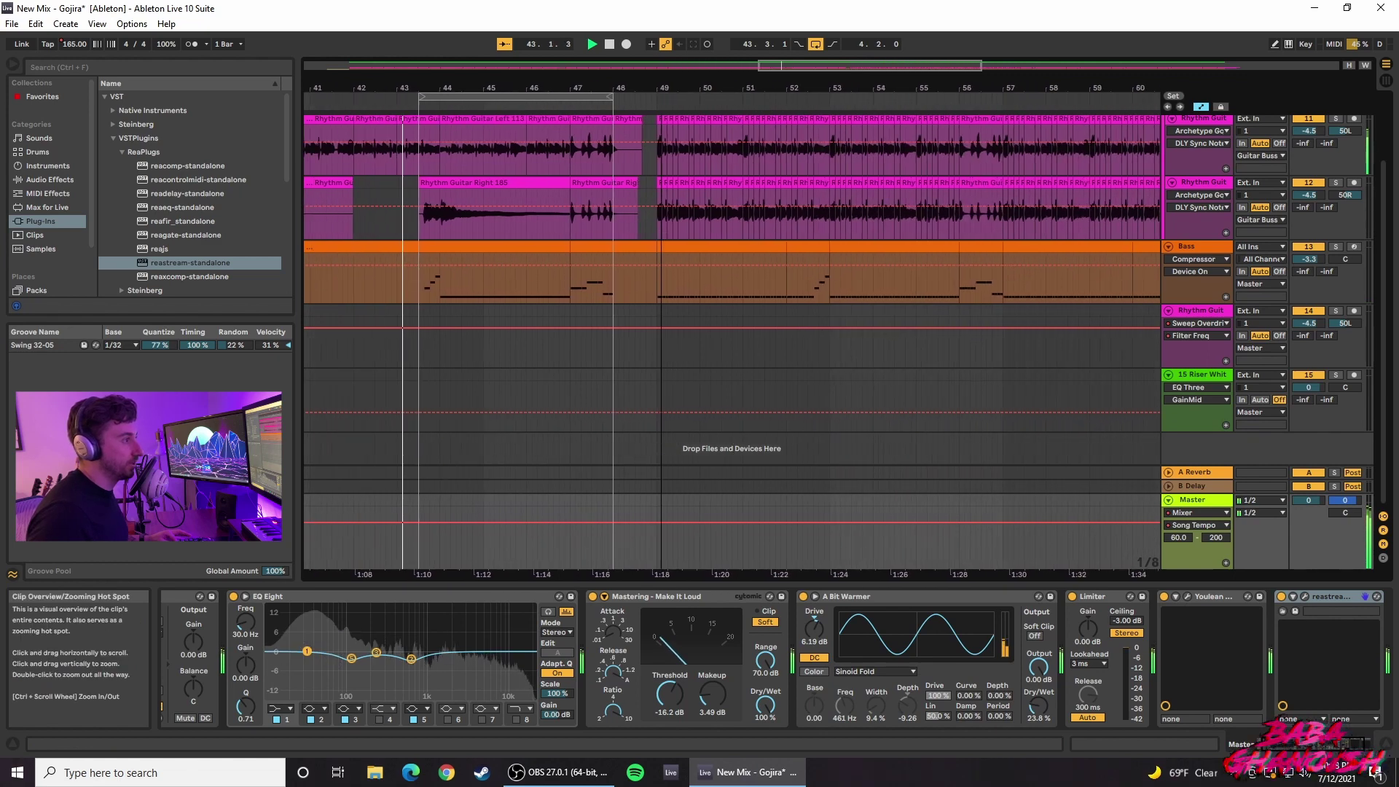
{"action": "key", "text": "space"}
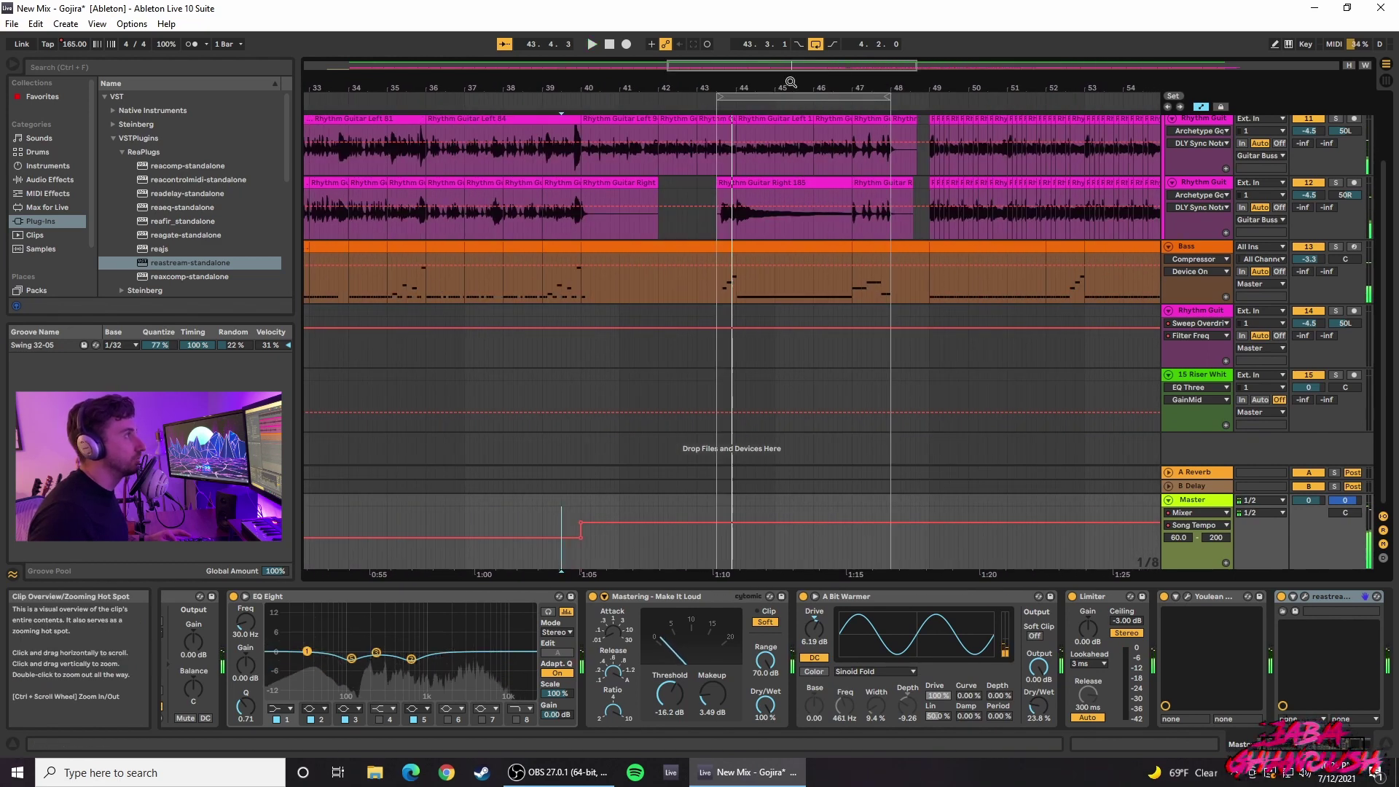
Step: Inspect the song tempo breakpoint at bar 65 and play the section change there
{"action": "left_click_drag", "start_coordinate": [753, 65], "coordinate": [1005, 66]}
{"action": "mouse_move", "coordinate": [684, 524]}
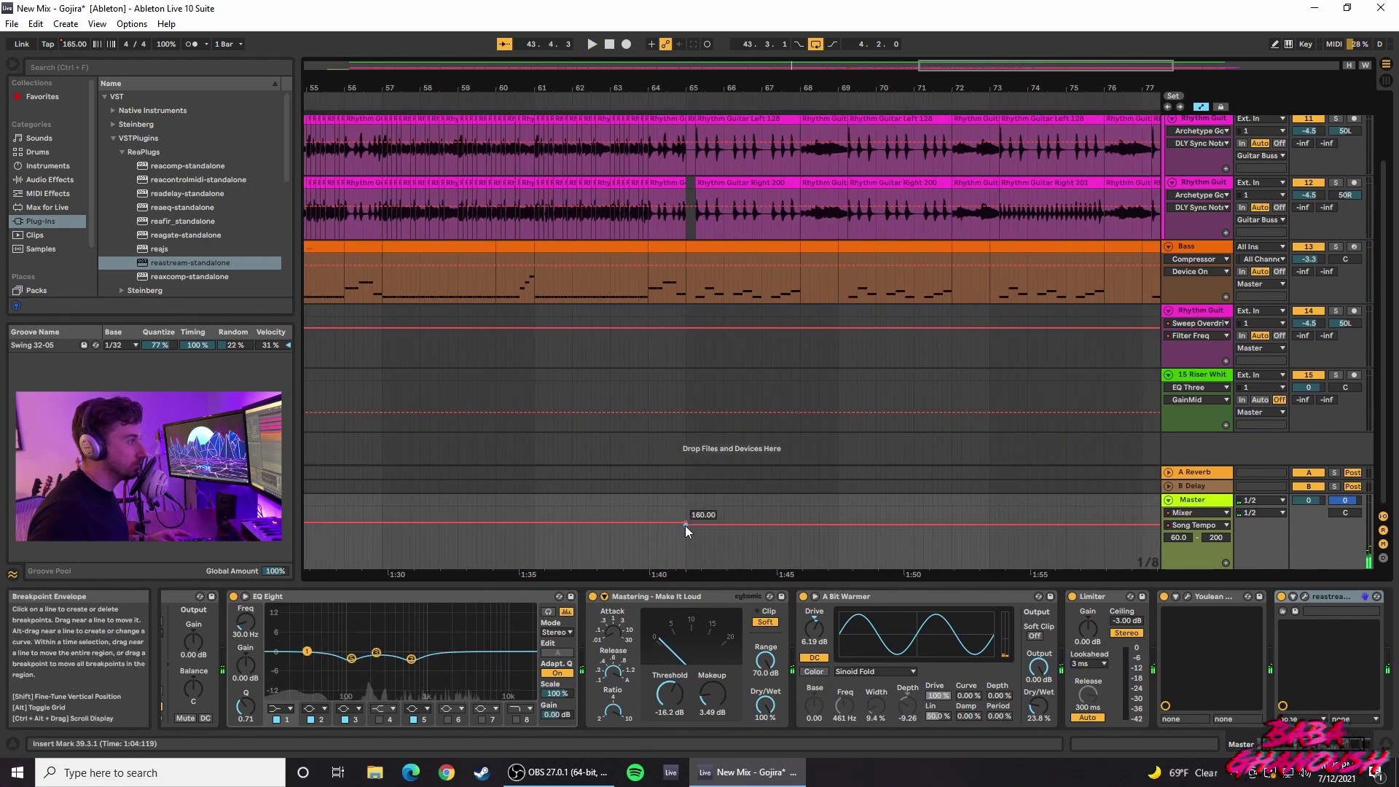
{"action": "left_click", "coordinate": [683, 205]}
{"action": "key", "text": "space"}
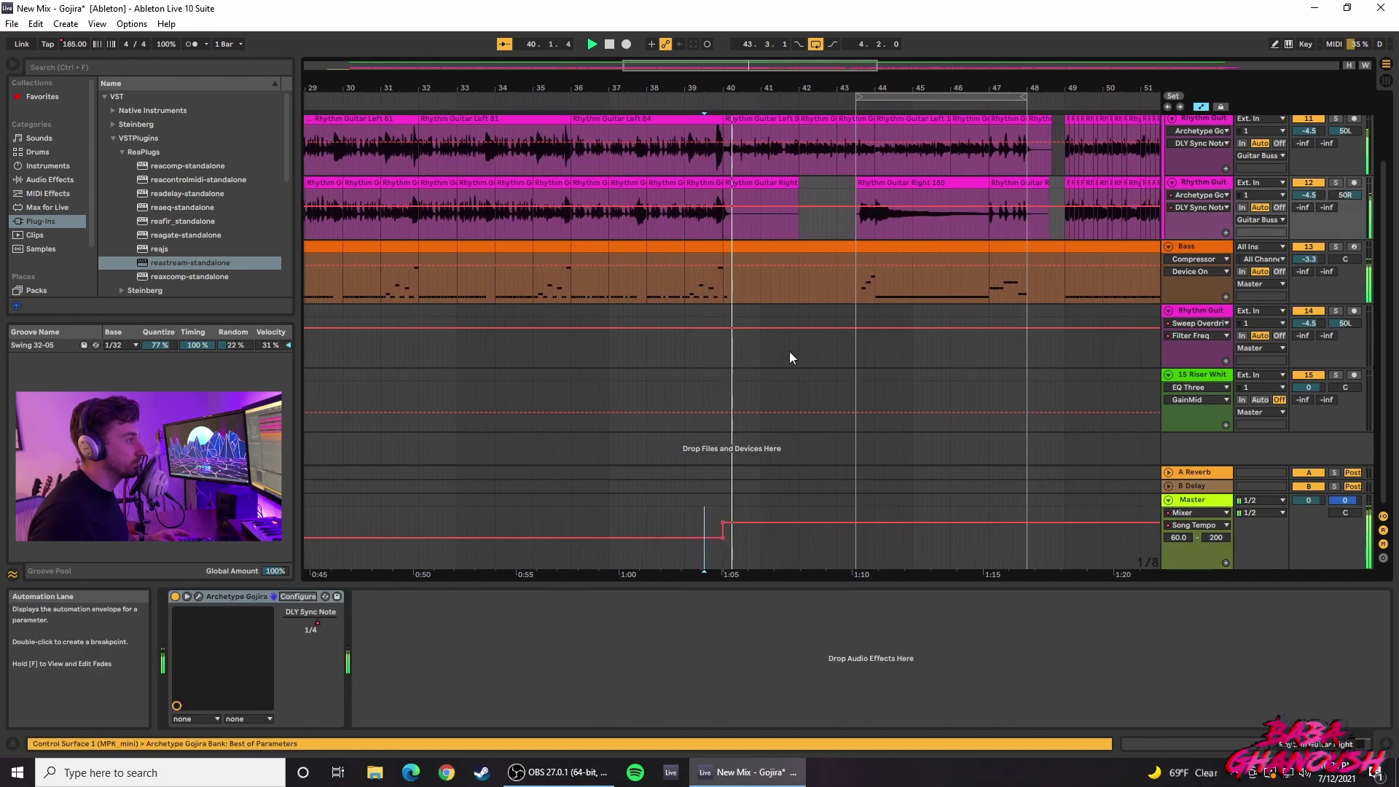
Step: Lower the last song tempo breakpoint, around bar 83 on the Master track
{"action": "left_click_drag", "start_coordinate": [796, 64], "coordinate": [930, 639]}
{"action": "left_click", "coordinate": [809, 545]}
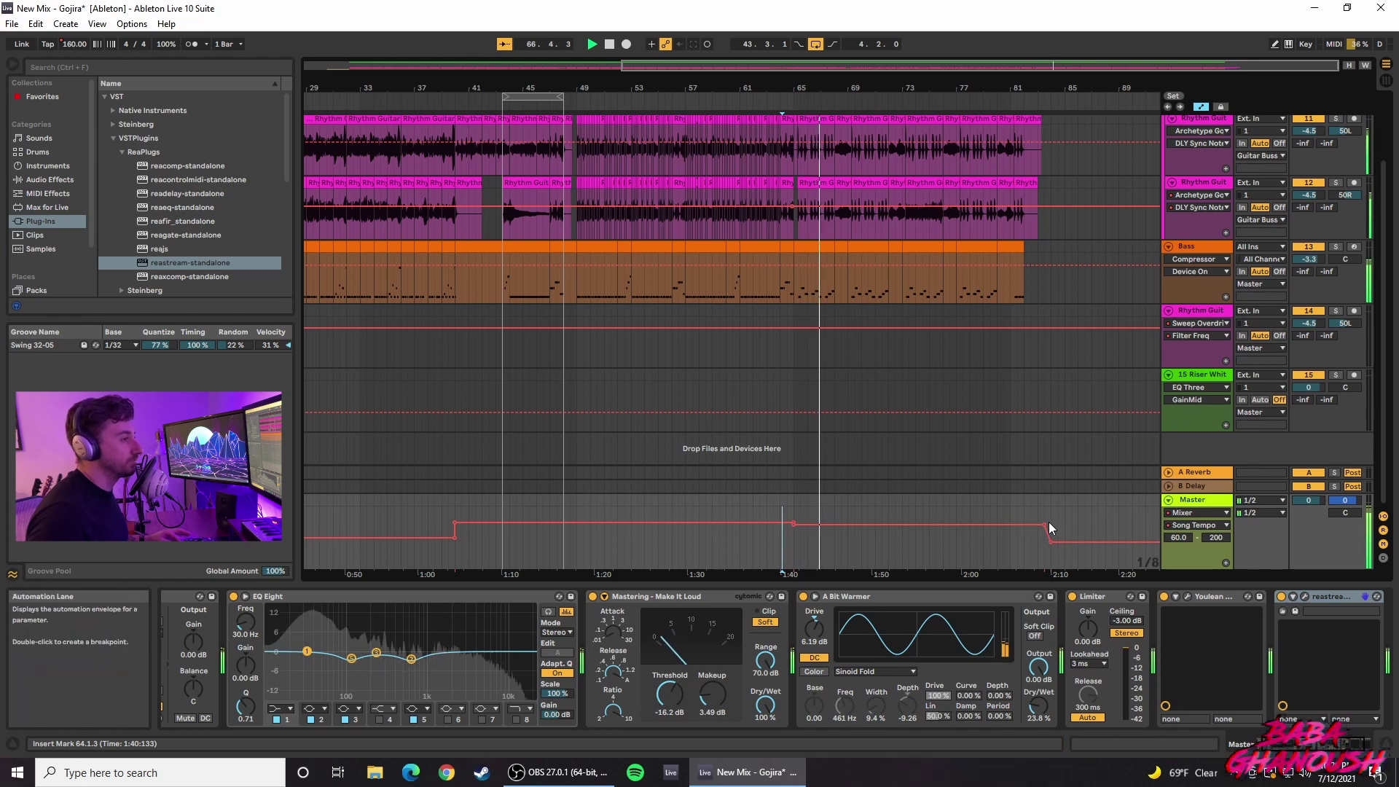
{"action": "left_click_drag", "start_coordinate": [1054, 554], "coordinate": [1054, 554]}
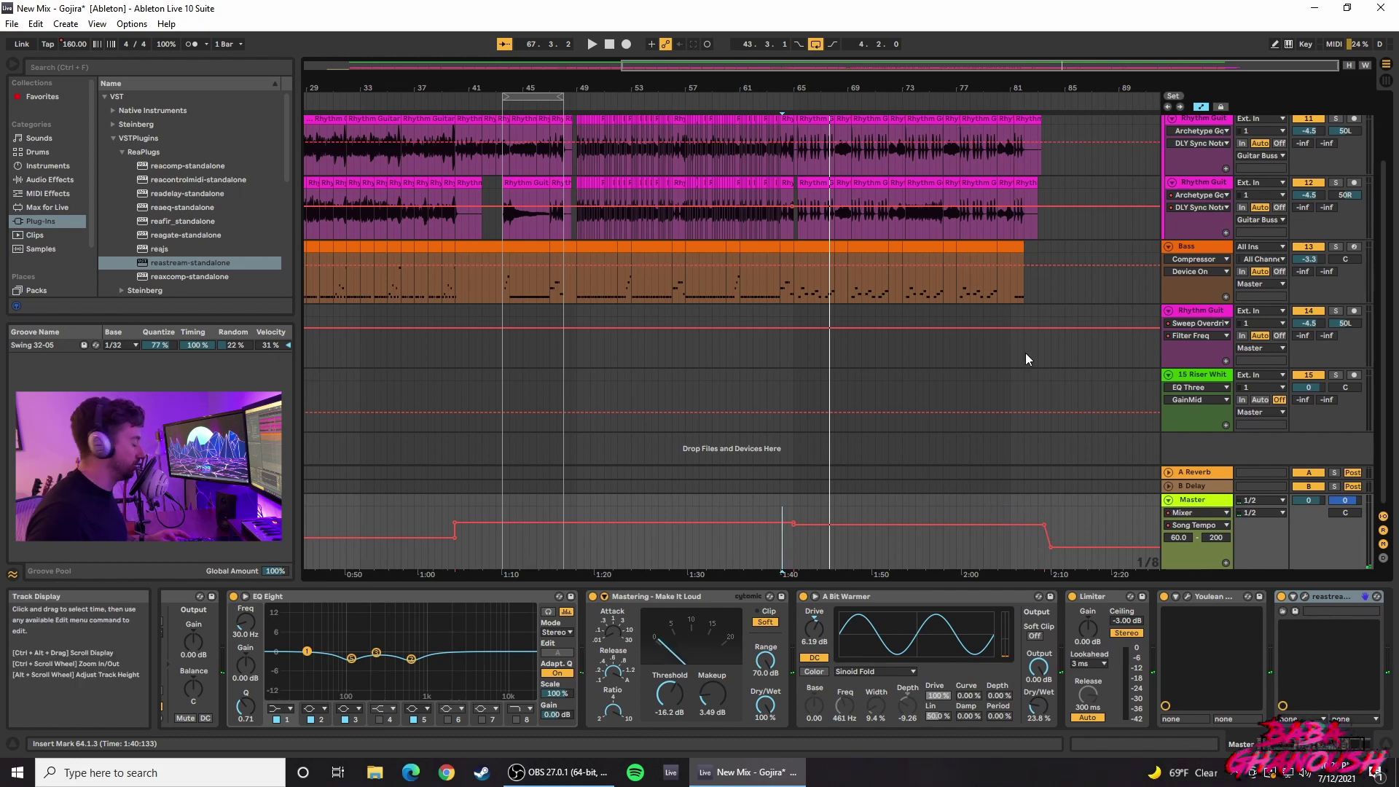
Step: Hide the automation lanes and view the devices of the white noise riser track and the Master track
{"action": "key", "text": "a"}
{"action": "left_click_drag", "start_coordinate": [838, 65], "coordinate": [584, 281]}
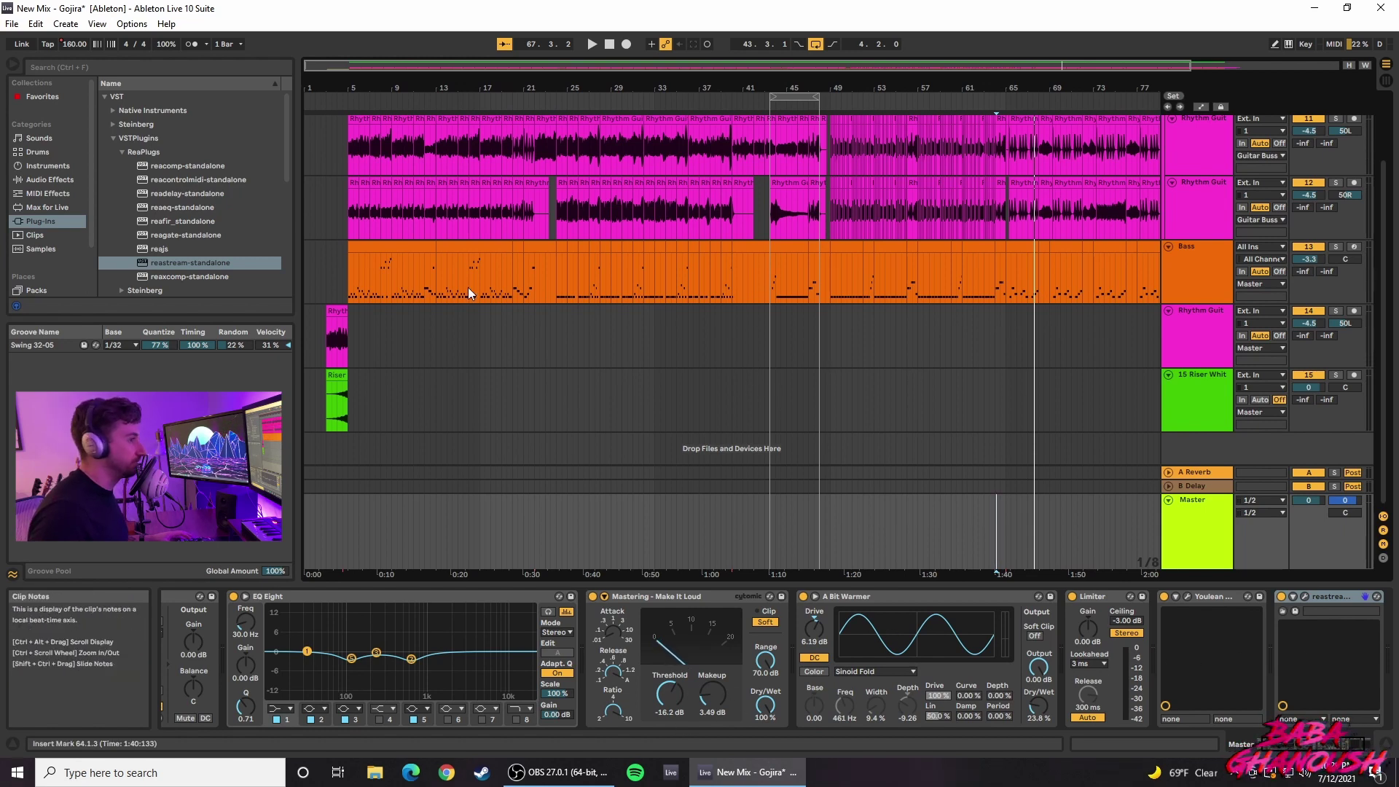
{"action": "left_click", "coordinate": [1218, 414]}
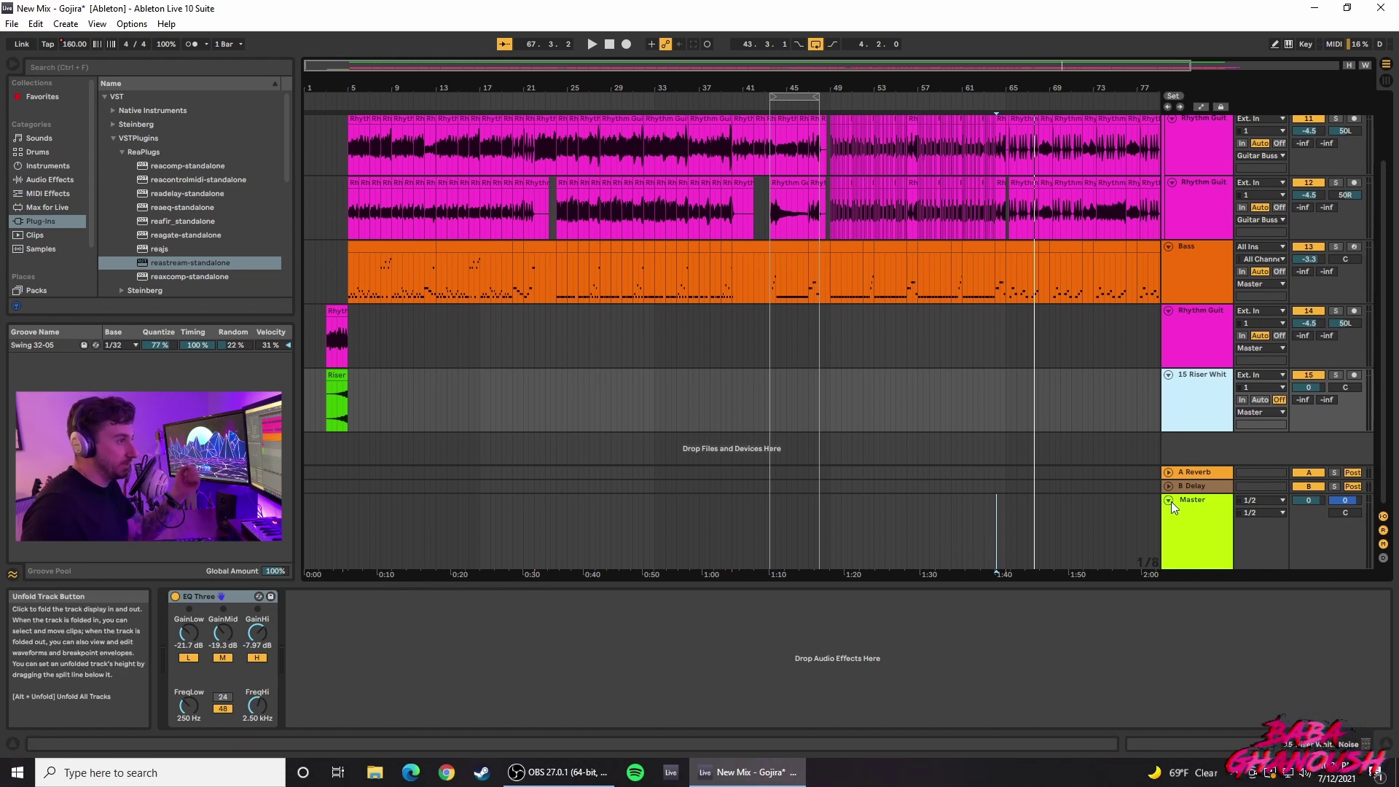
{"action": "left_click", "coordinate": [1173, 539]}
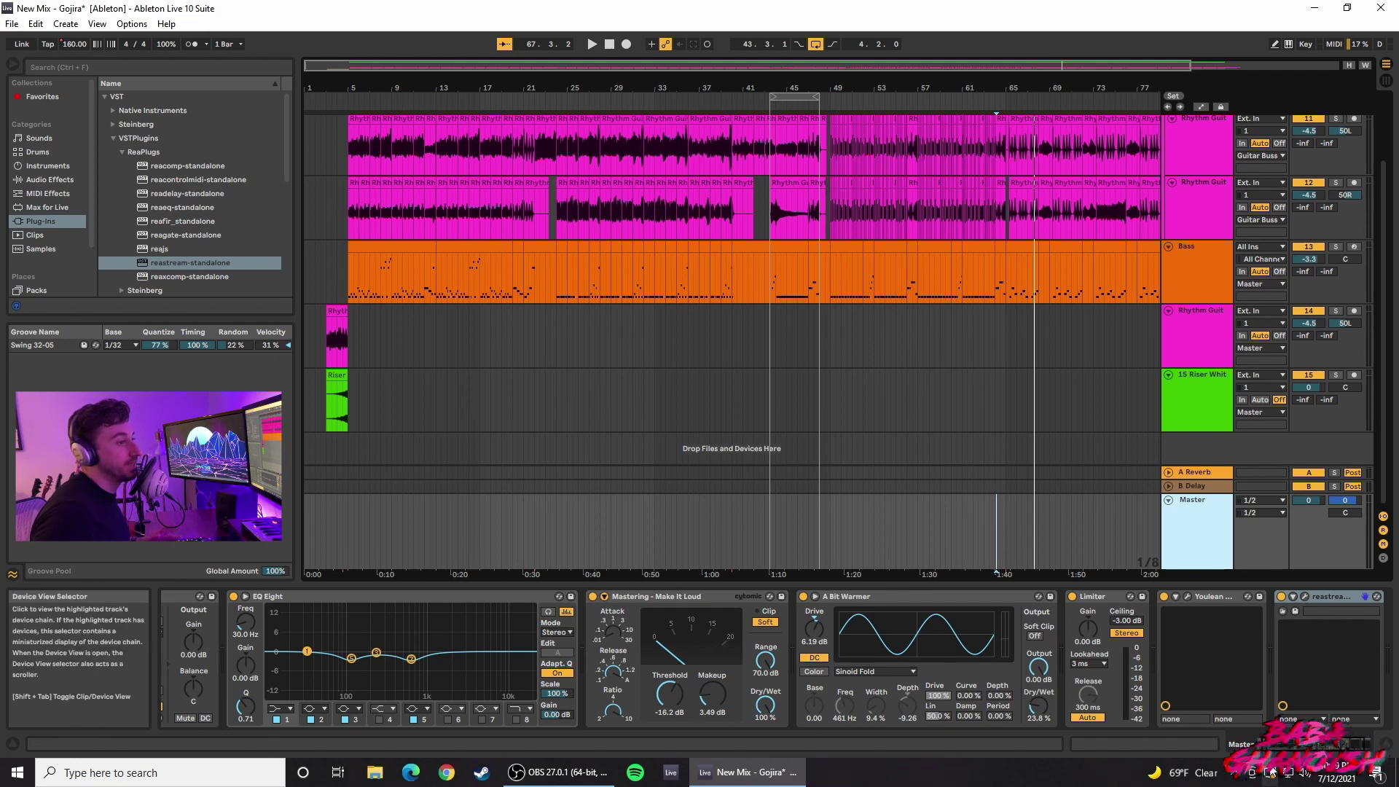
Step: Review the Master track's effects chain from the Utility through to the ReaStream plug-in
{"action": "left_click", "coordinate": [1206, 747]}
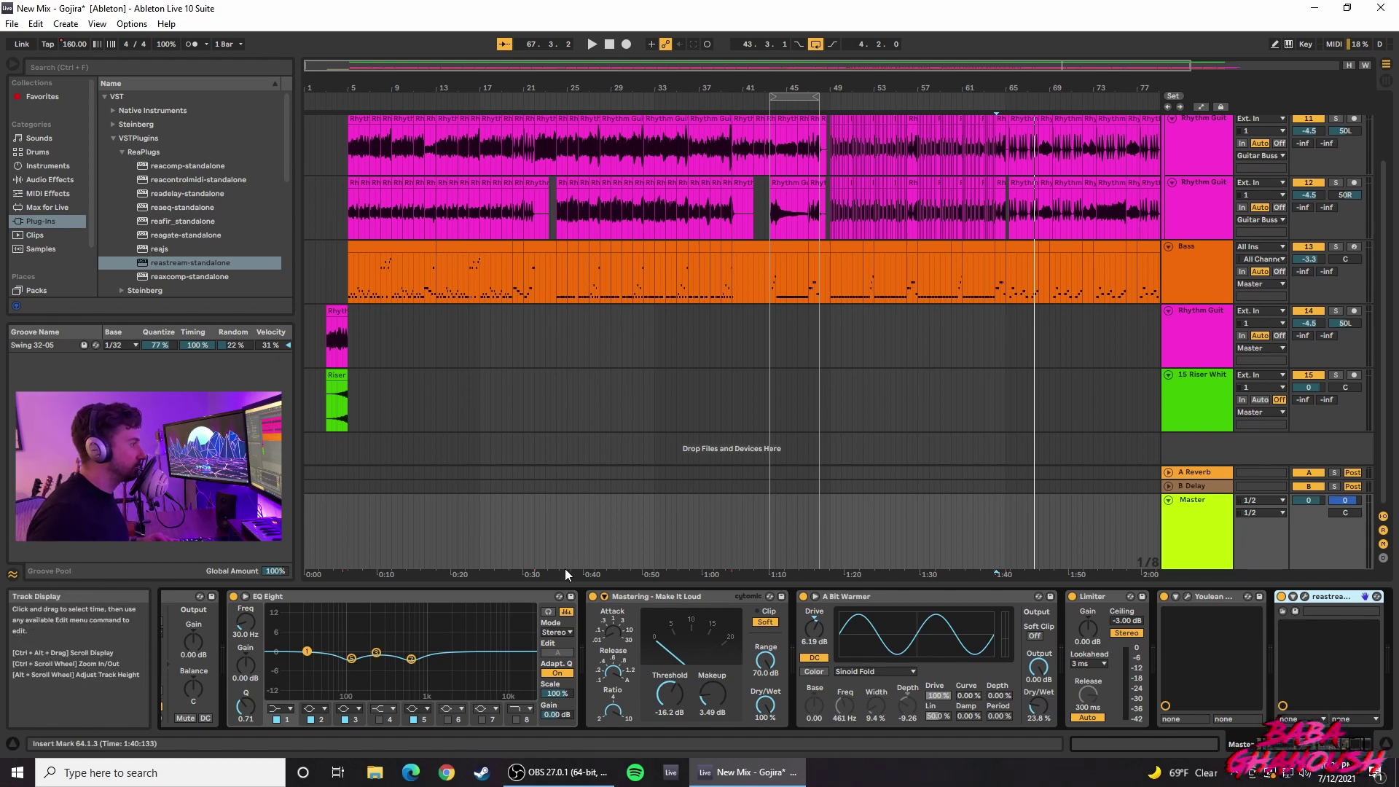
{"action": "left_click", "coordinate": [629, 578]}
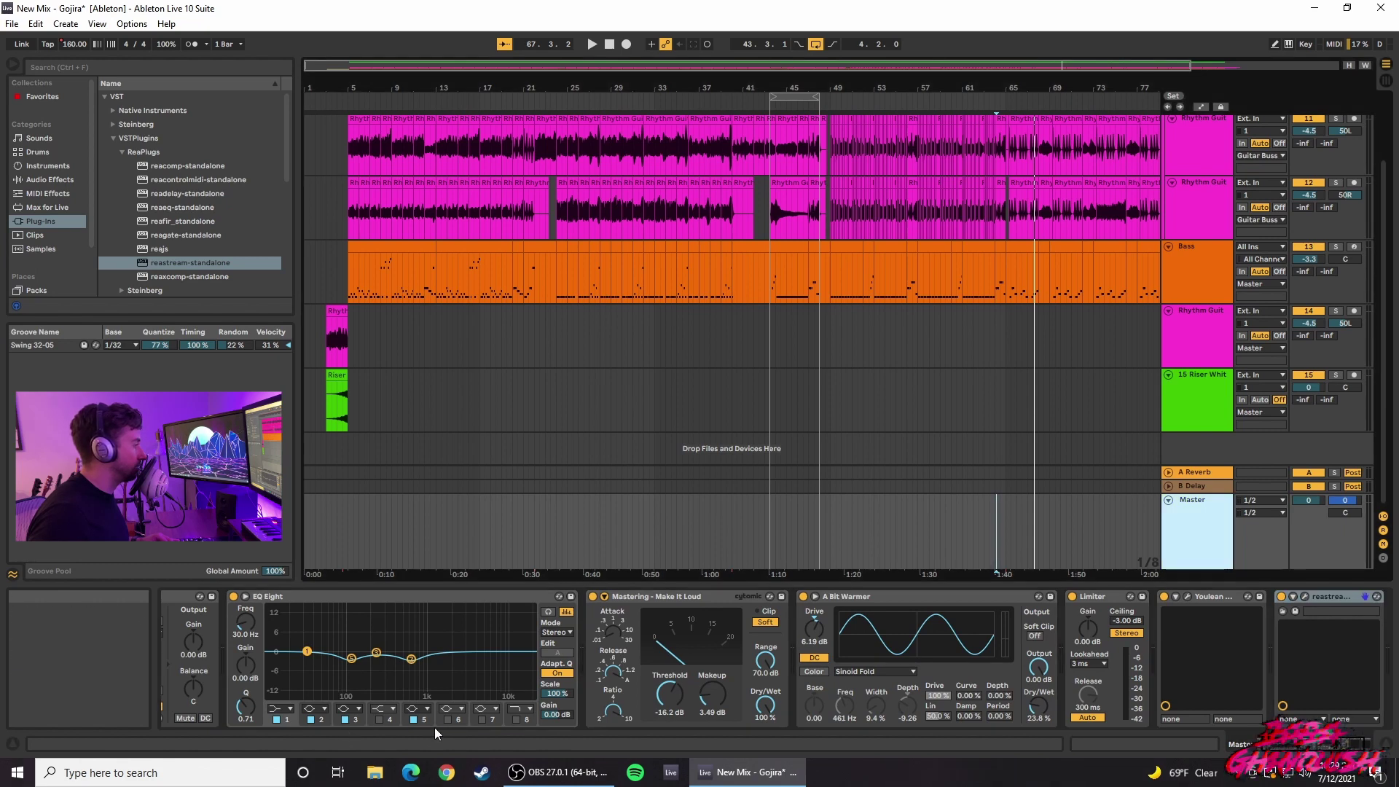
{"action": "key", "text": "alt+u"}
{"action": "left_click", "coordinate": [168, 596]}
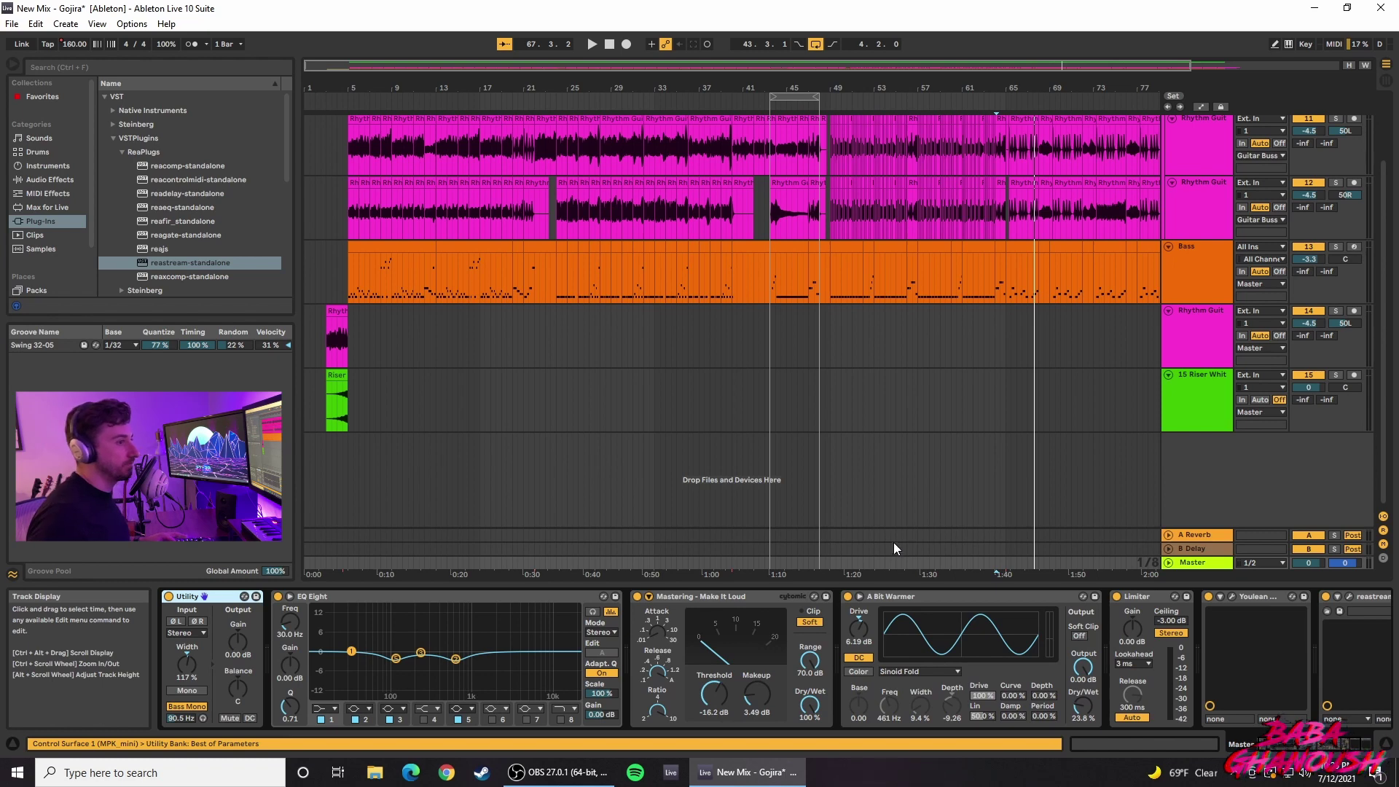
{"action": "left_click", "coordinate": [1290, 487]}
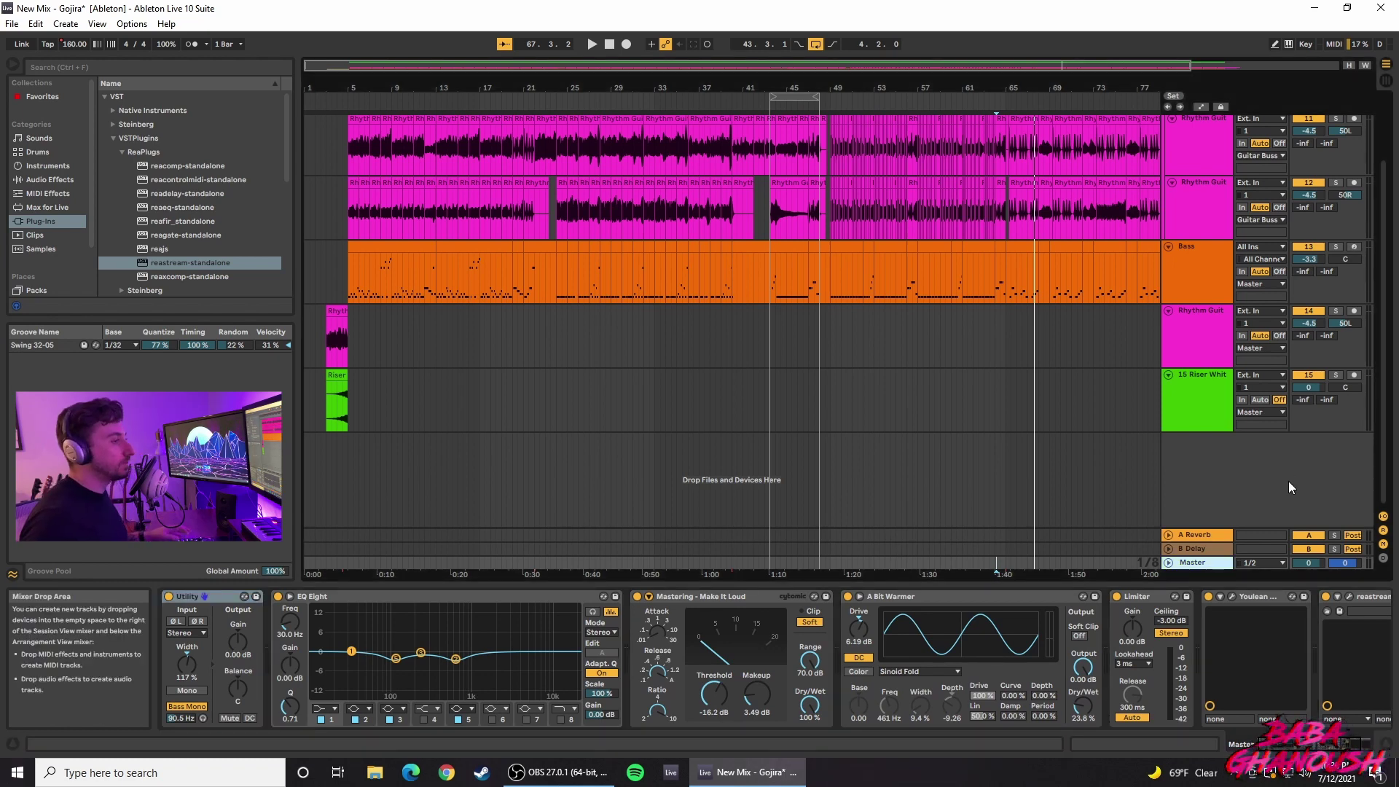
{"action": "left_click", "coordinate": [1170, 564]}
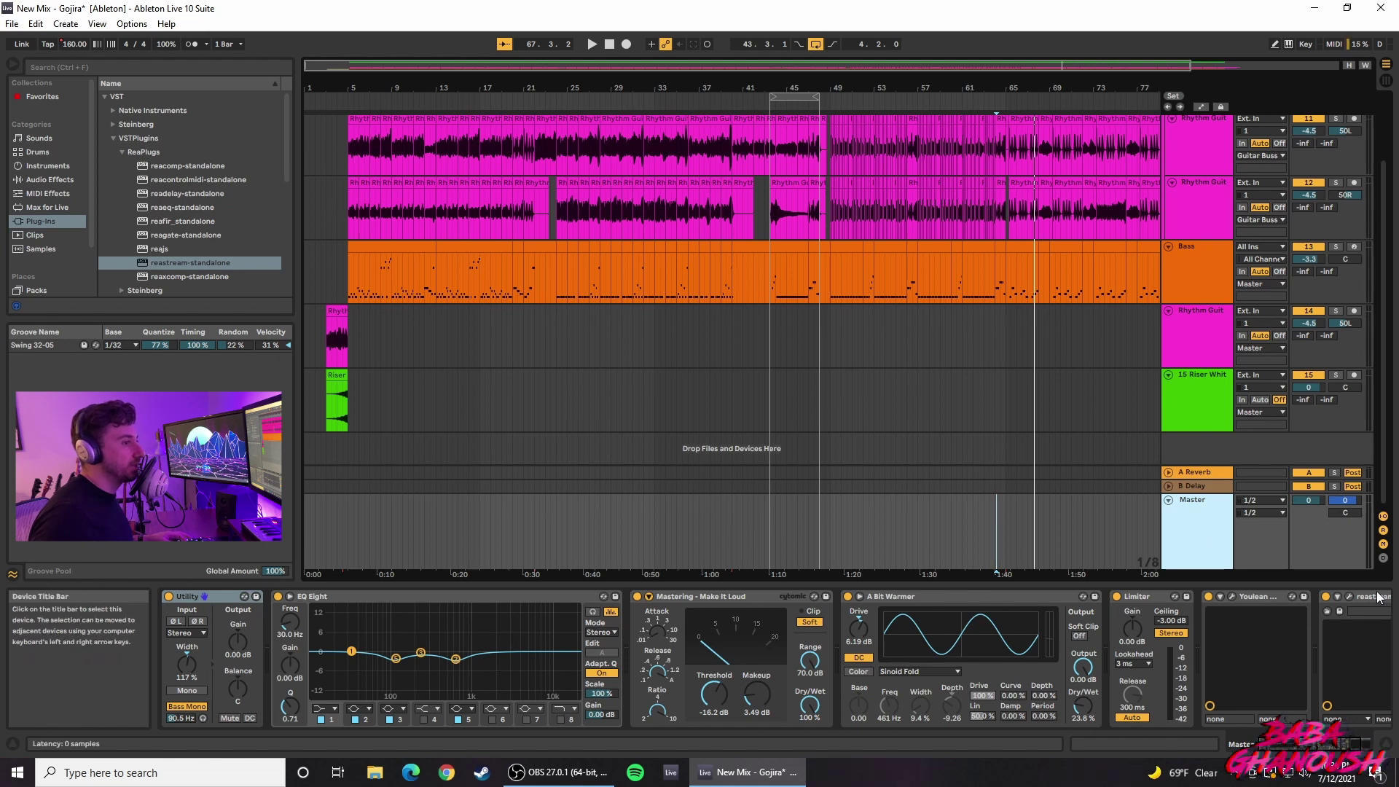
{"action": "left_click", "coordinate": [1338, 596]}
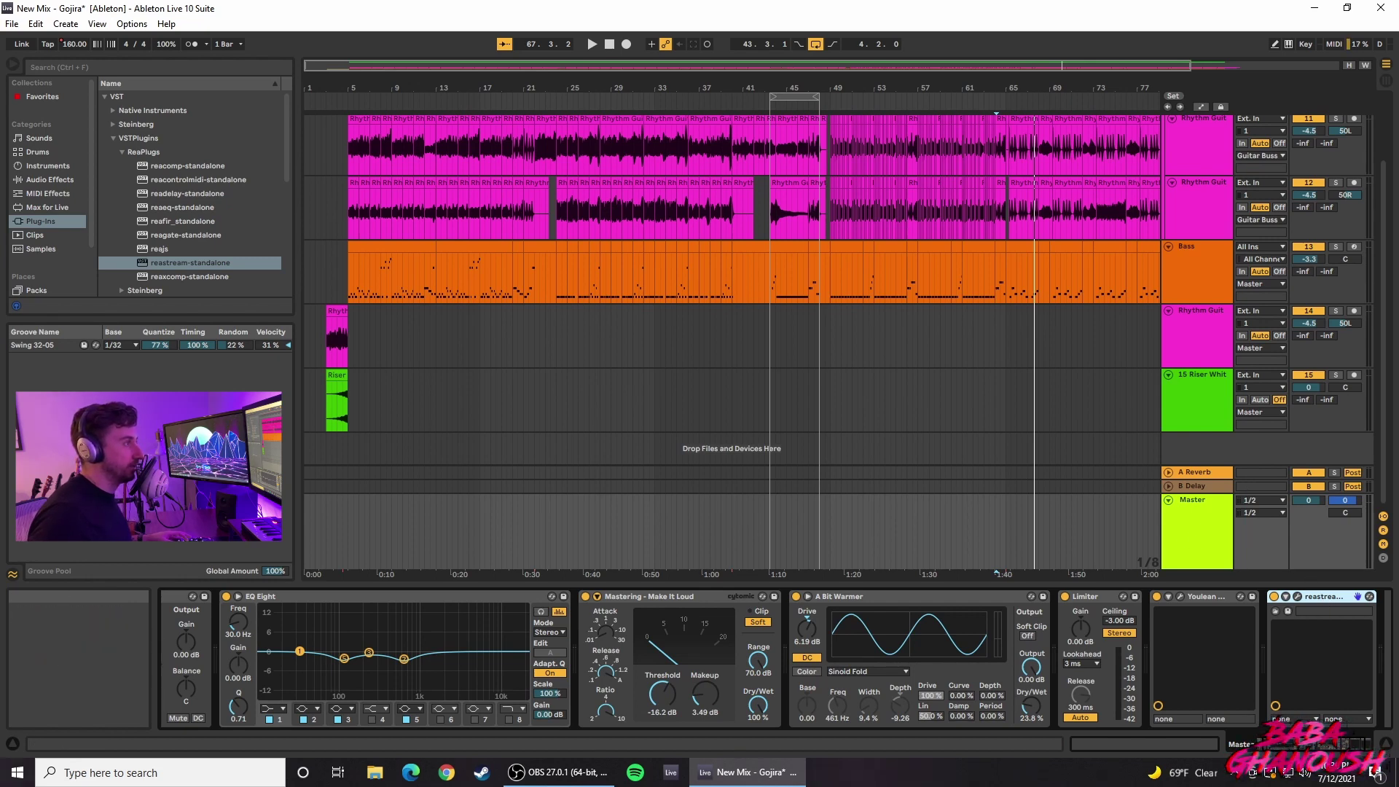
Step: Open the Master track's ReaStream plug-in window to examine its send settings, and close it again
{"action": "left_click", "coordinate": [995, 335]}
{"action": "left_click", "coordinate": [1279, 549]}
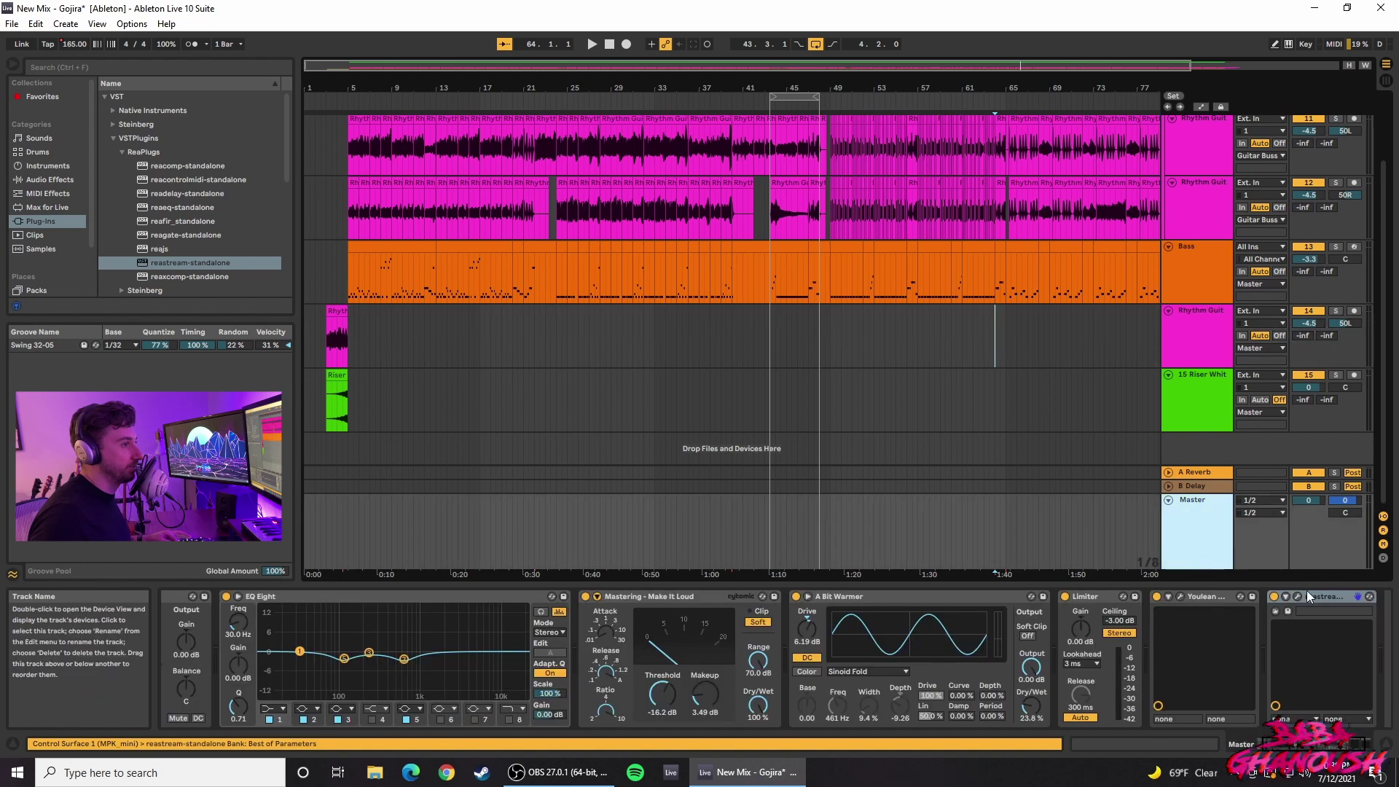
{"action": "double_click", "coordinate": [190, 262]}
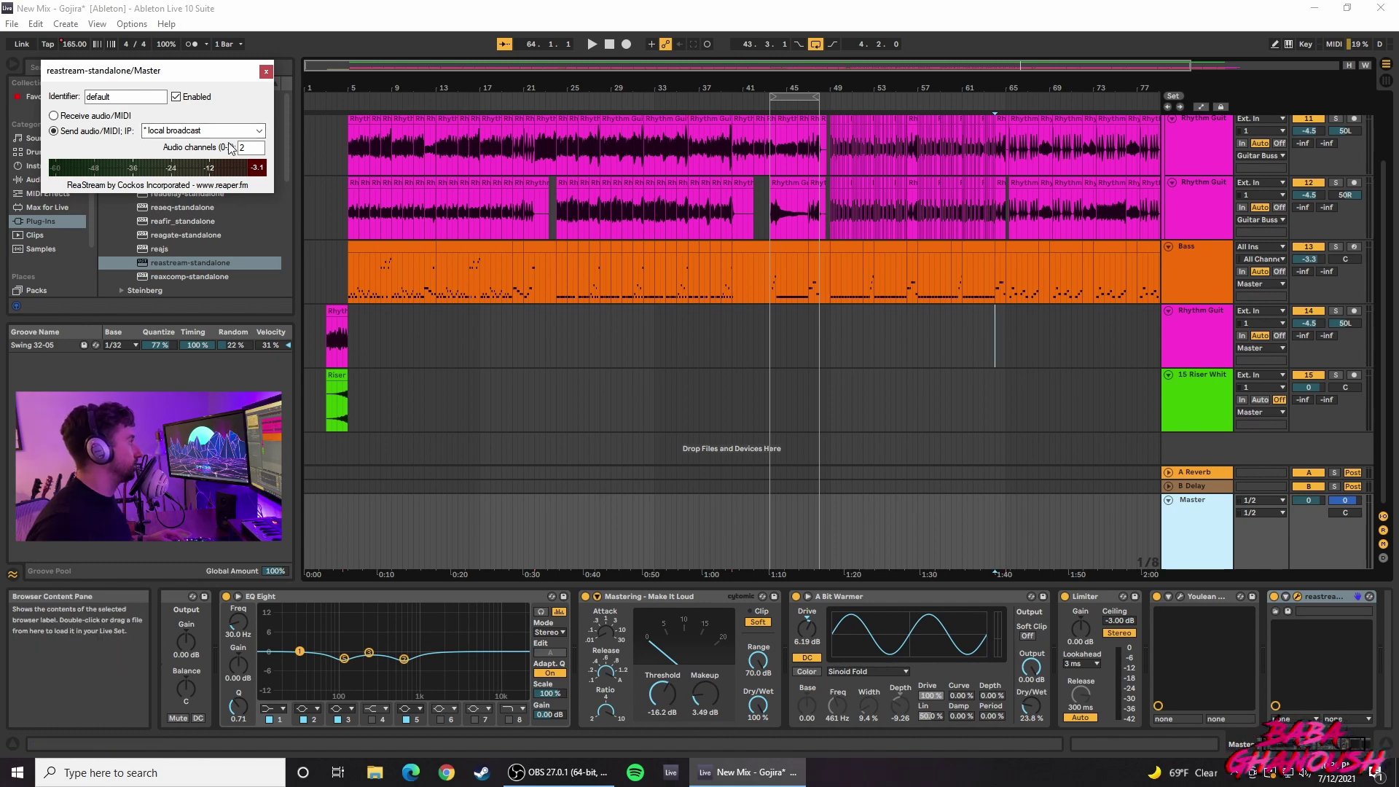
{"action": "left_click", "coordinate": [266, 71]}
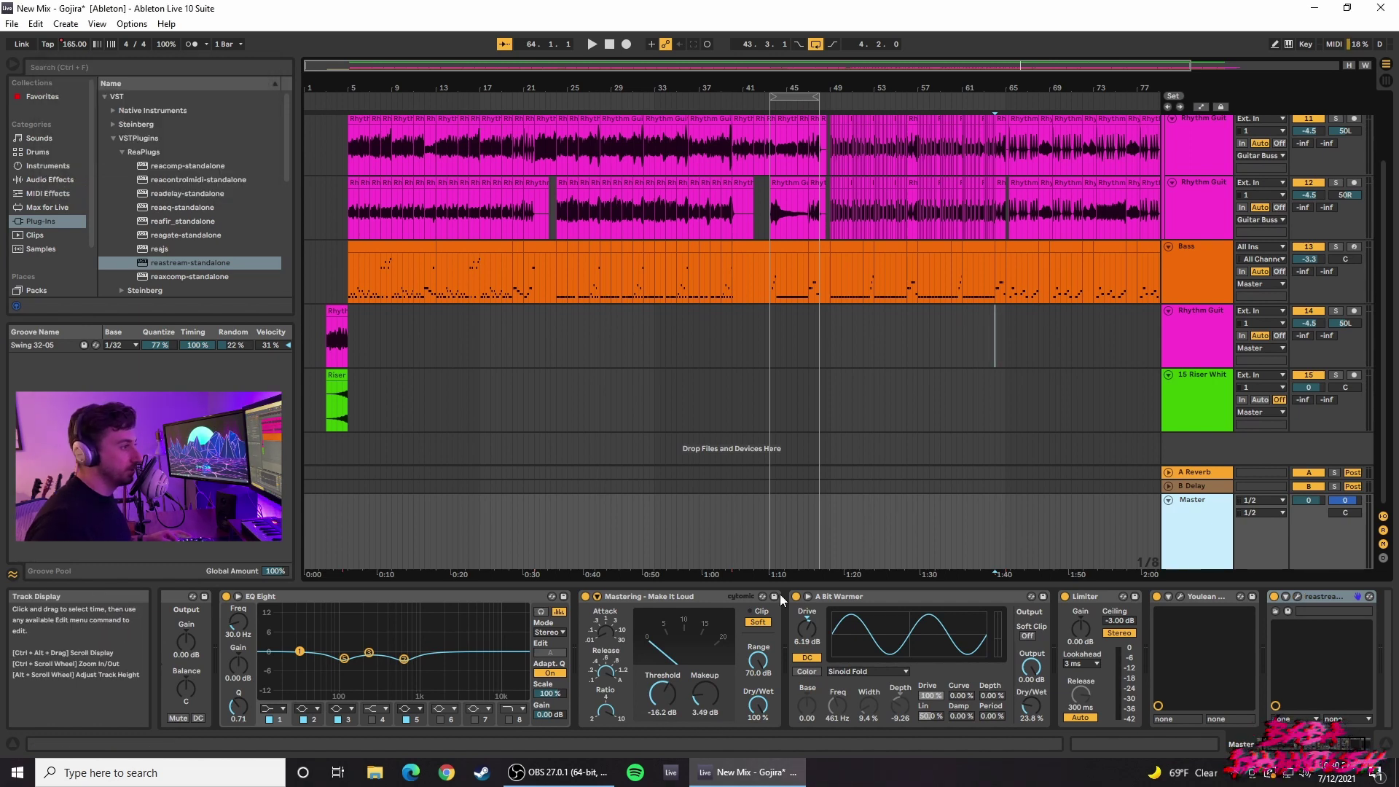
Step: Audition only the bass mono range of the Master's Utility during playback and set the Bass Mono frequency to 92.2 Hz
{"action": "left_click", "coordinate": [192, 604]}
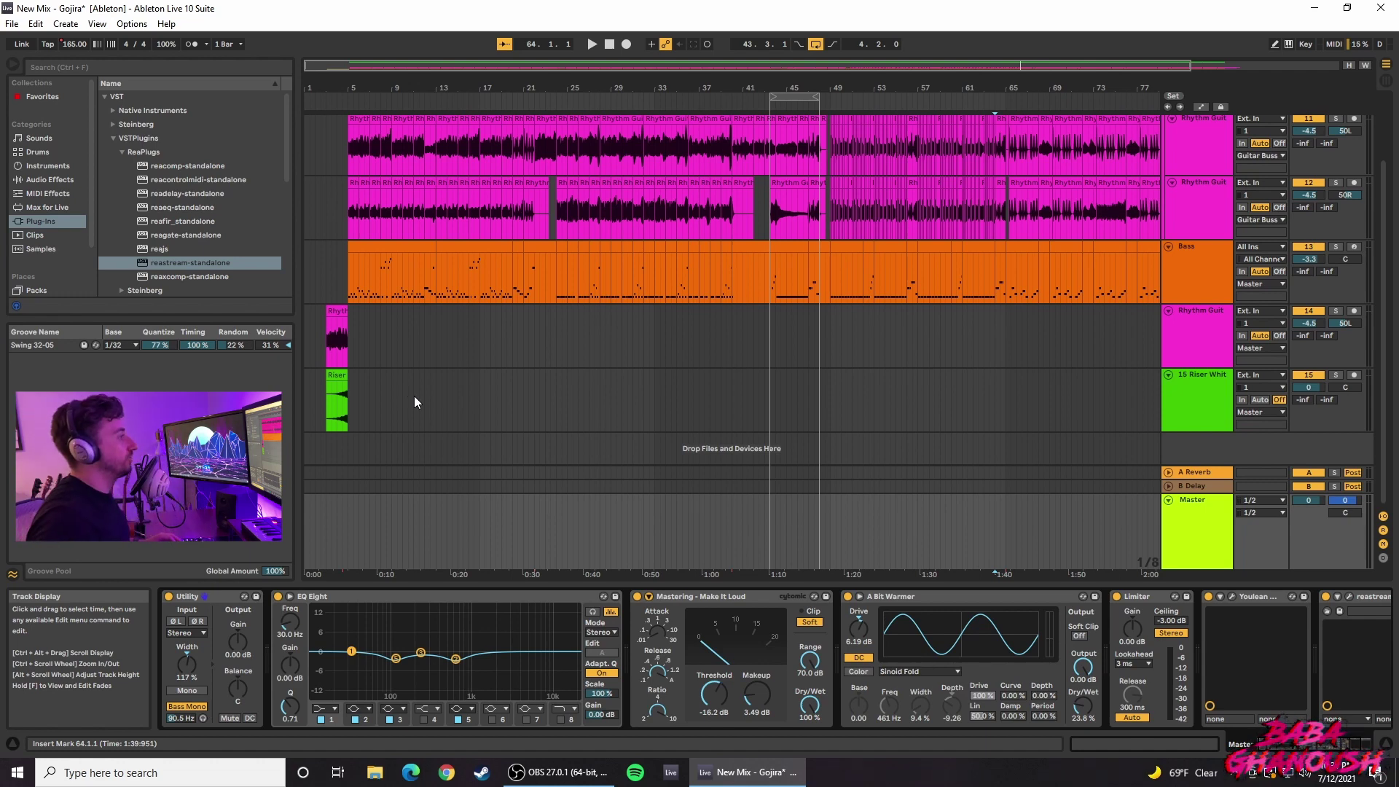
{"action": "key", "text": "space"}
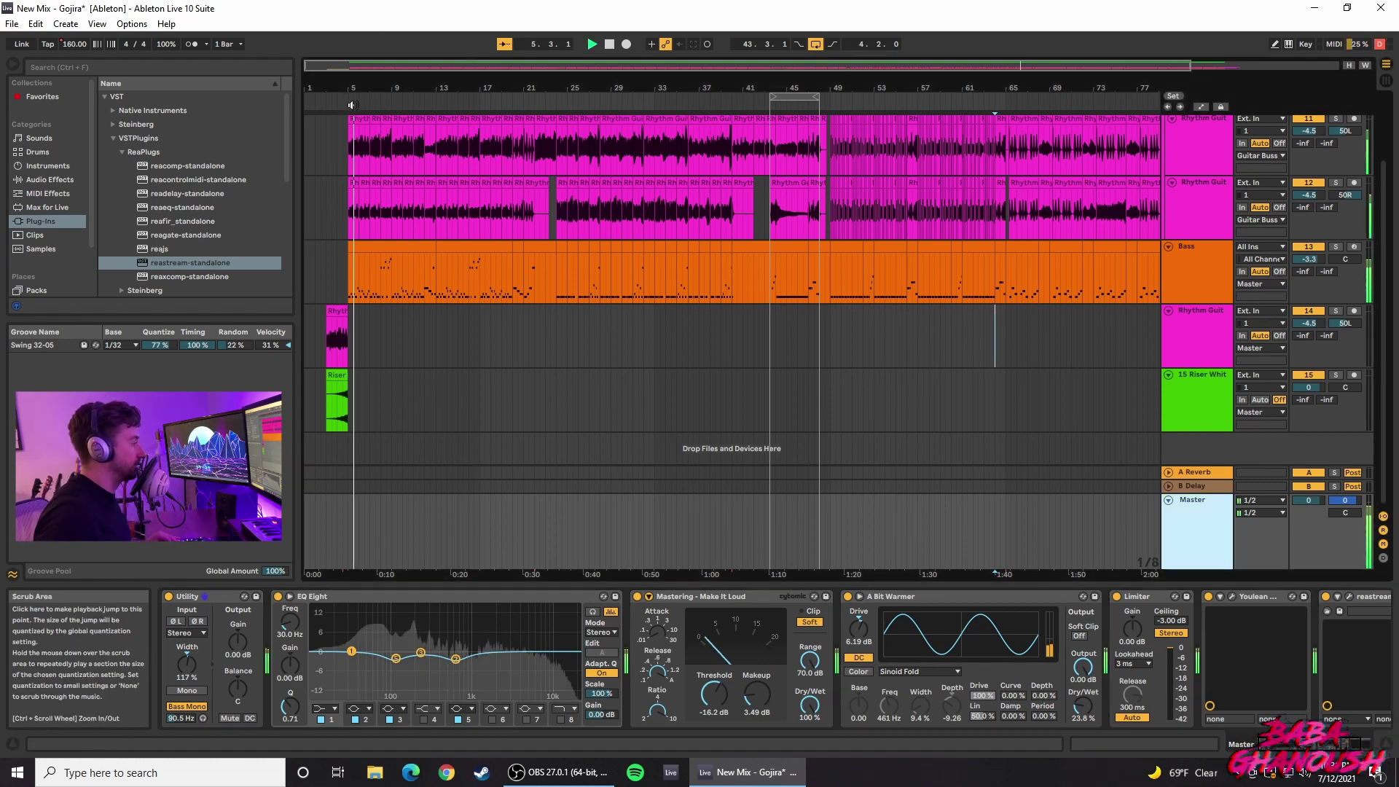
{"action": "left_click", "coordinate": [203, 718]}
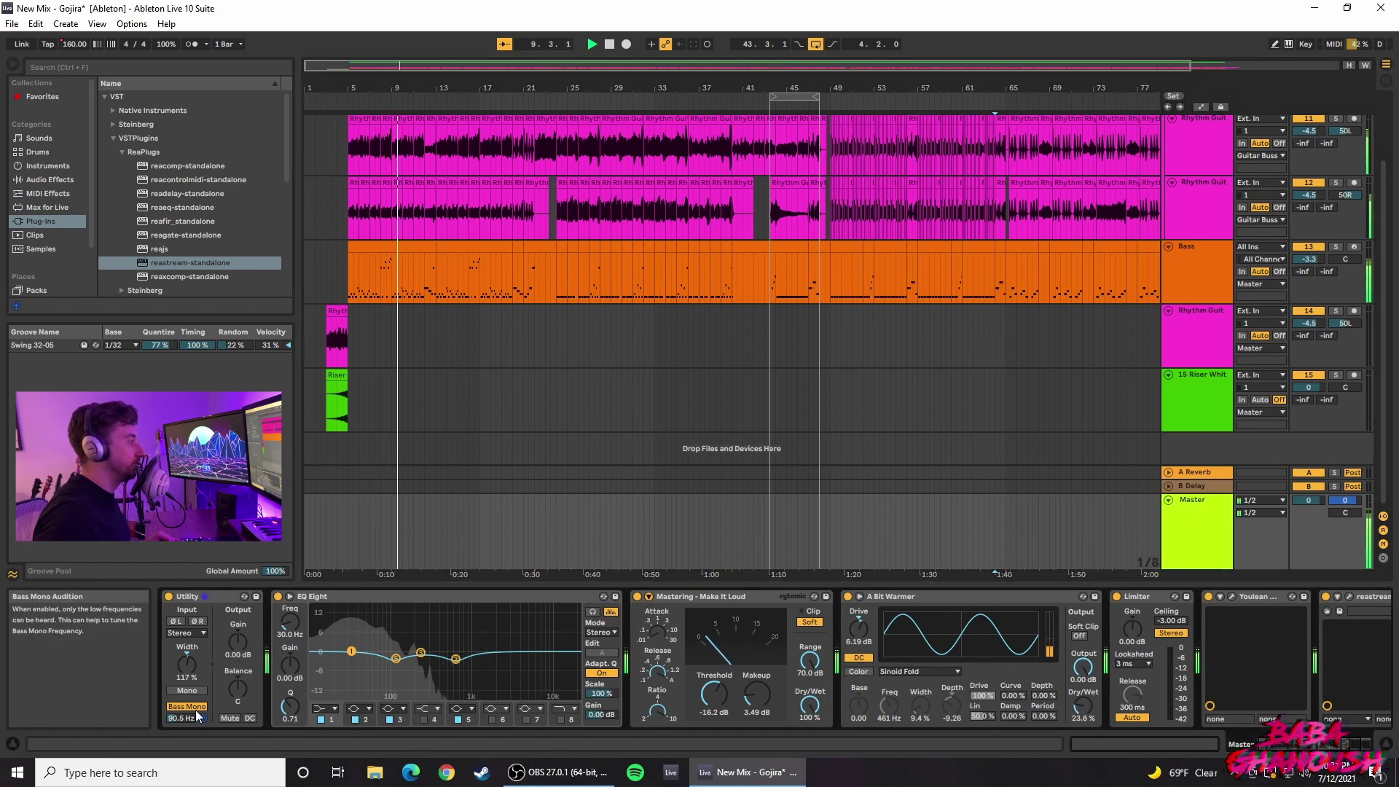
{"action": "mouse_move", "coordinate": [185, 719]}
{"action": "left_mouse_down"}
{"action": "mouse_move", "coordinate": [185, 749]}
{"action": "mouse_move", "coordinate": [185, 719]}
{"action": "left_mouse_up"}
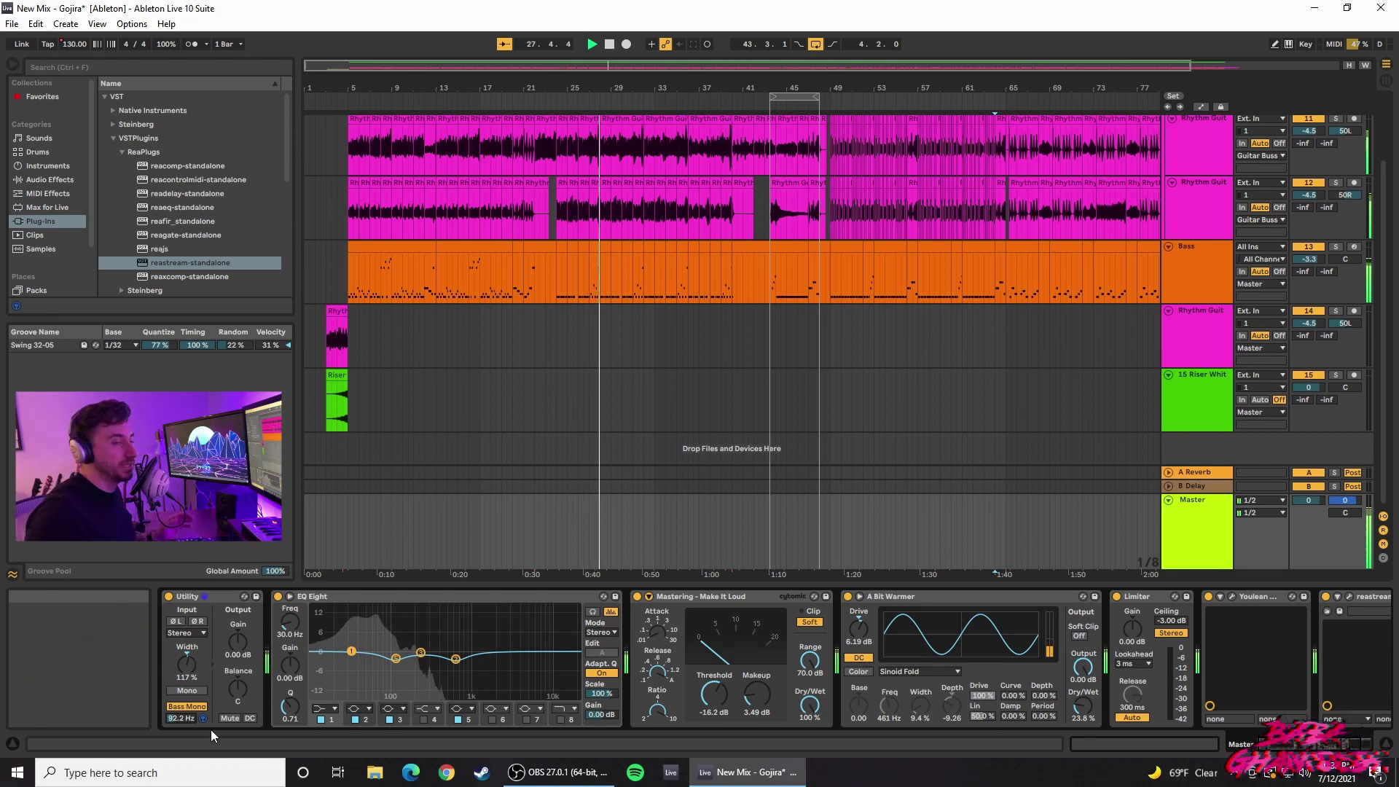
Step: Reset the Utility's stereo width, try wider settings during playback, and set the width to 120 %
{"action": "left_click", "coordinate": [190, 658]}
{"action": "key", "text": "Delete"}
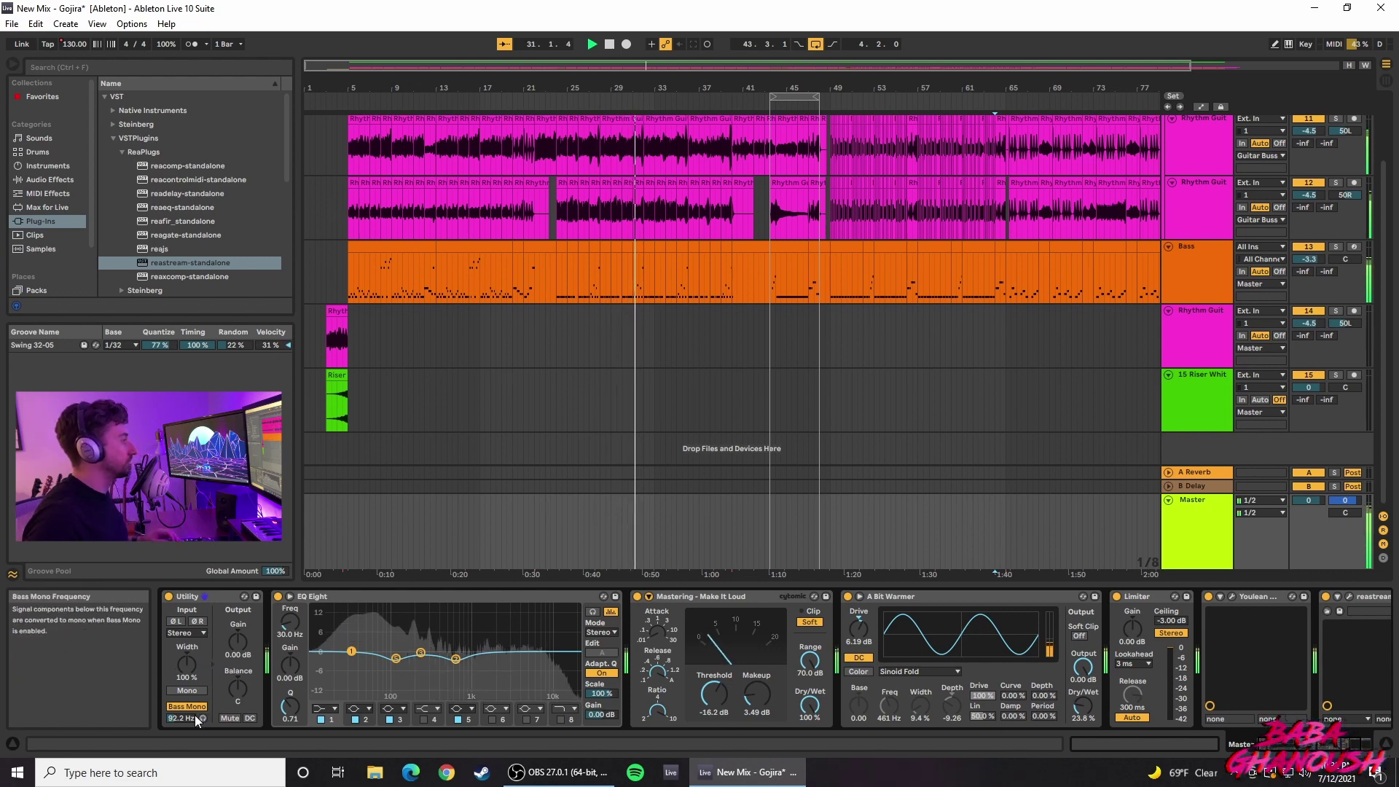
{"action": "mouse_move", "coordinate": [187, 663]}
{"action": "left_mouse_down"}
{"action": "mouse_move", "coordinate": [187, 641]}
{"action": "mouse_move", "coordinate": [188, 677]}
{"action": "left_mouse_up"}
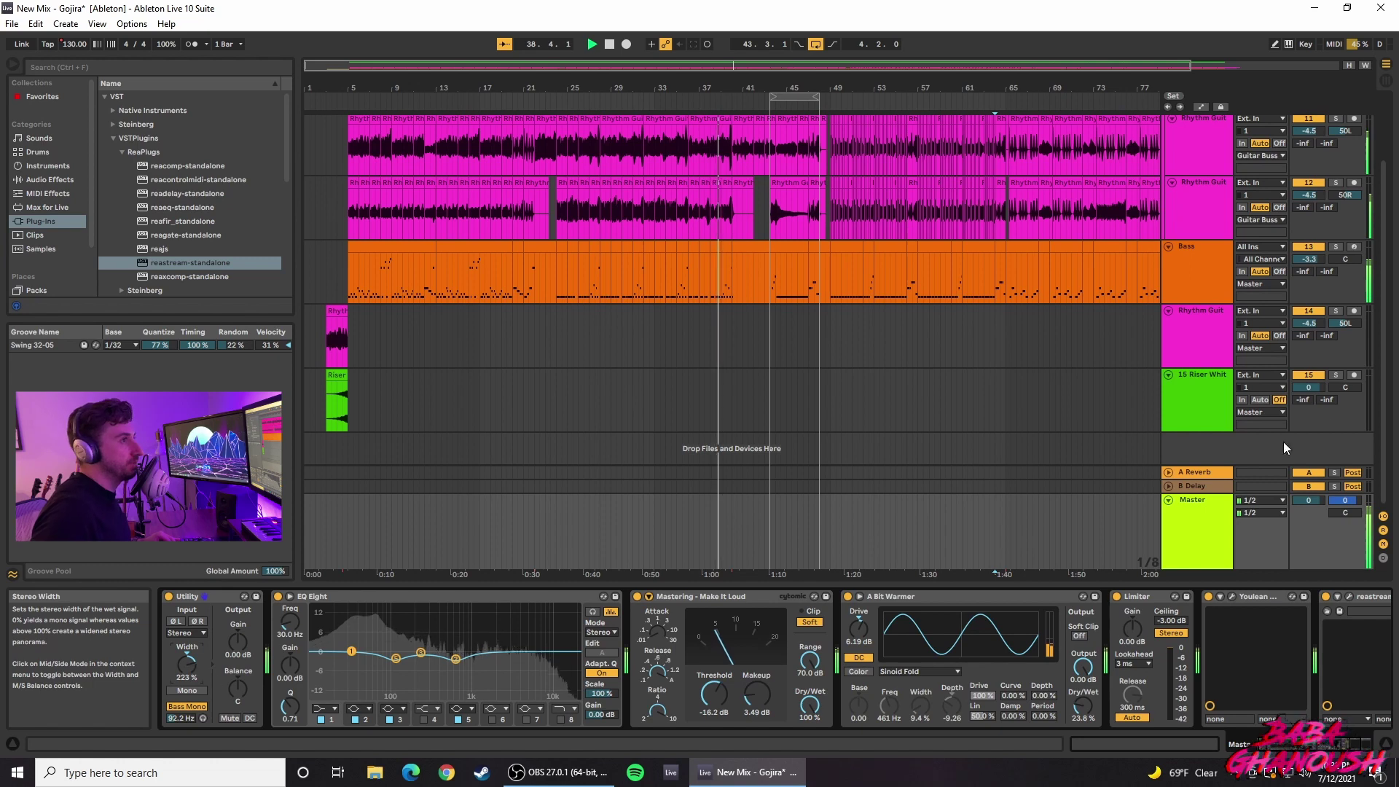
{"action": "scroll", "coordinate": [1268, 218], "scroll_direction": "up", "scroll_amount": 1}
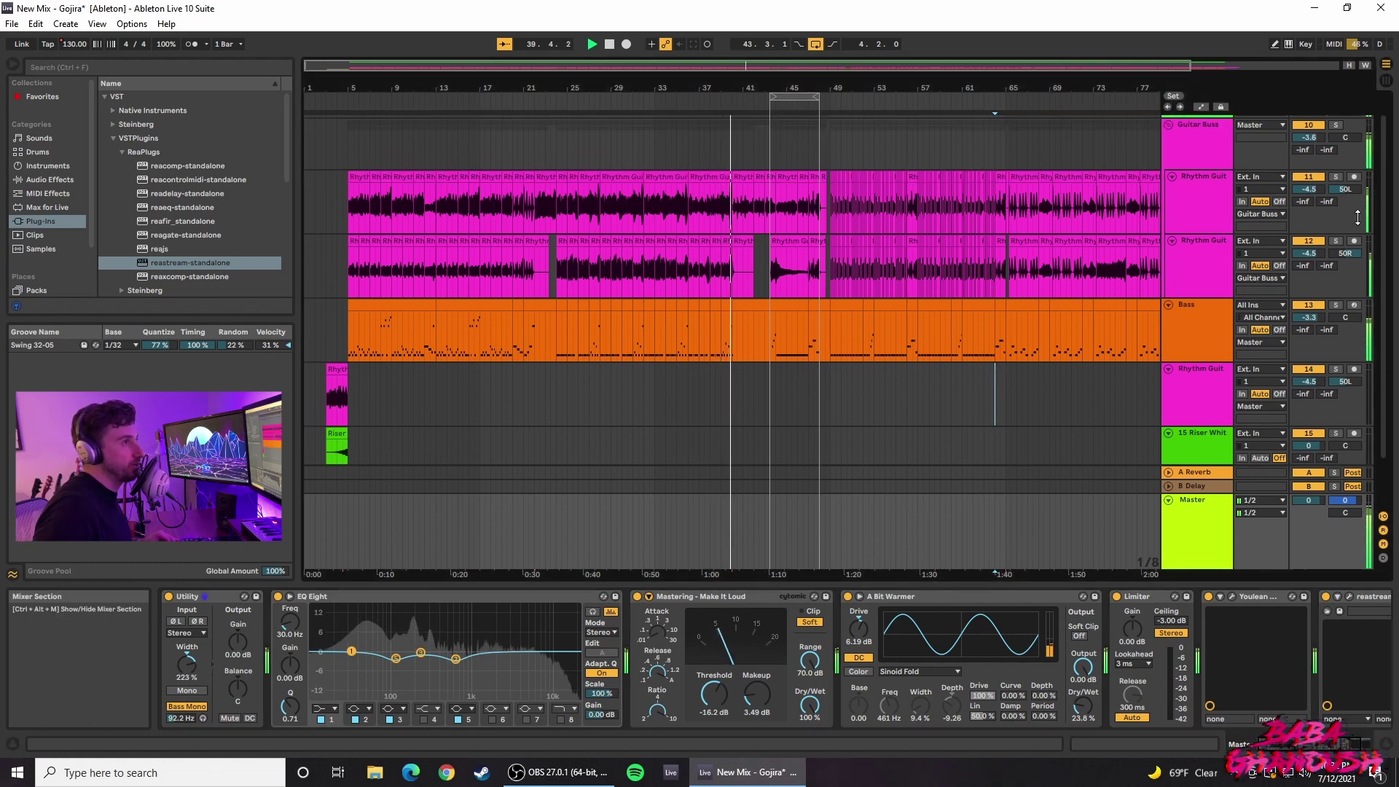
{"action": "left_click_drag", "start_coordinate": [187, 665], "coordinate": [187, 685]}
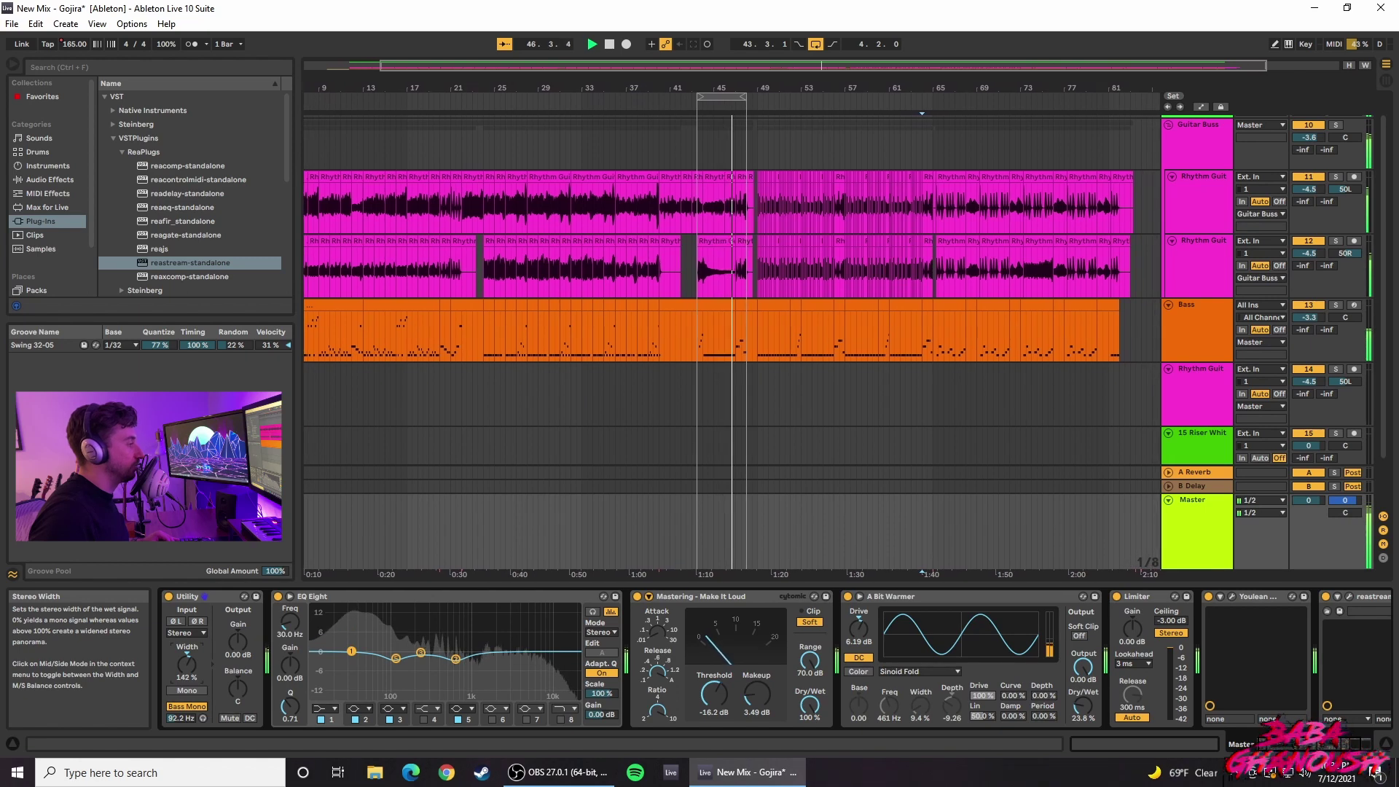
{"action": "left_click_drag", "start_coordinate": [187, 663], "coordinate": [187, 677]}
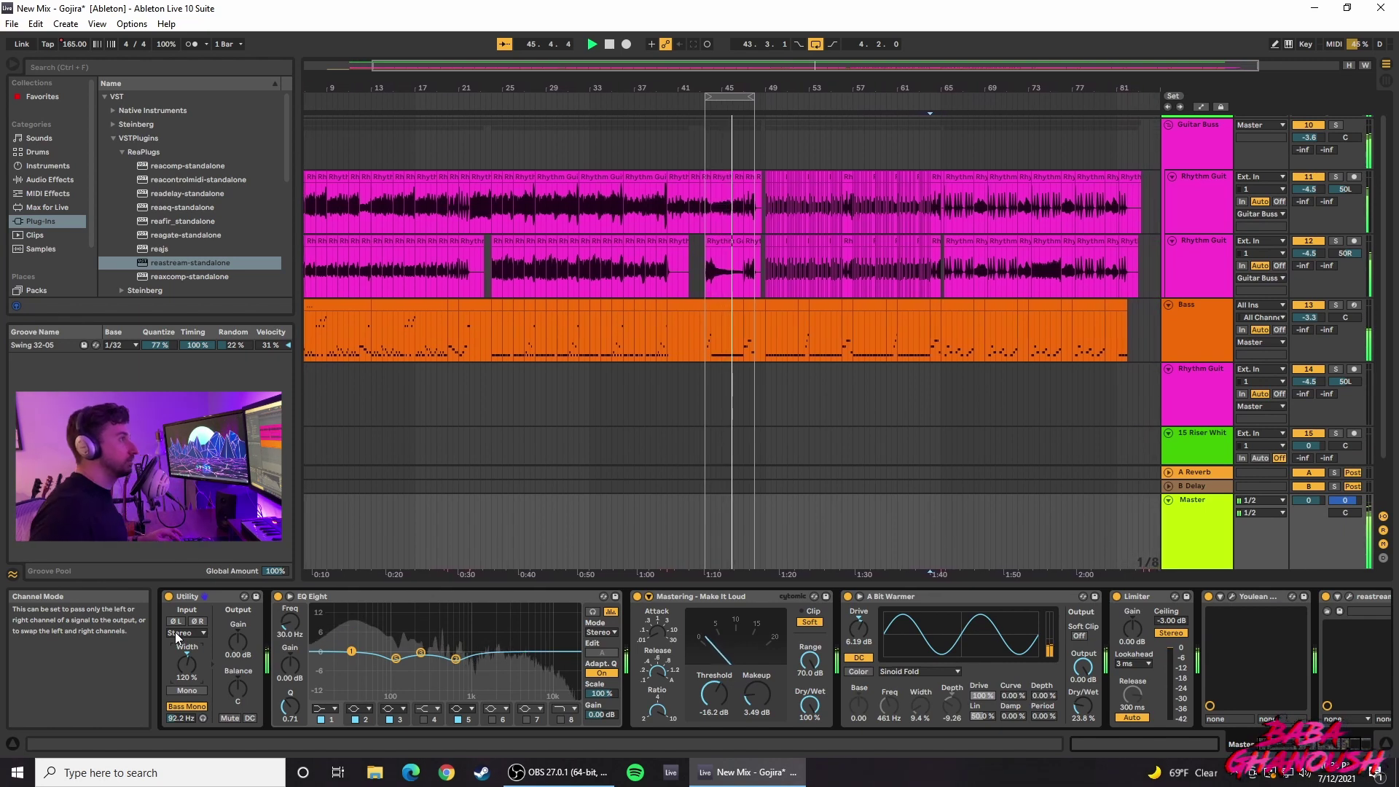
{"action": "key", "text": "space"}
Step: Play the song from around bar 43 and audition the Master EQ Eight's dips at 111 Hz and 638 Hz
{"action": "left_click", "coordinate": [699, 370]}
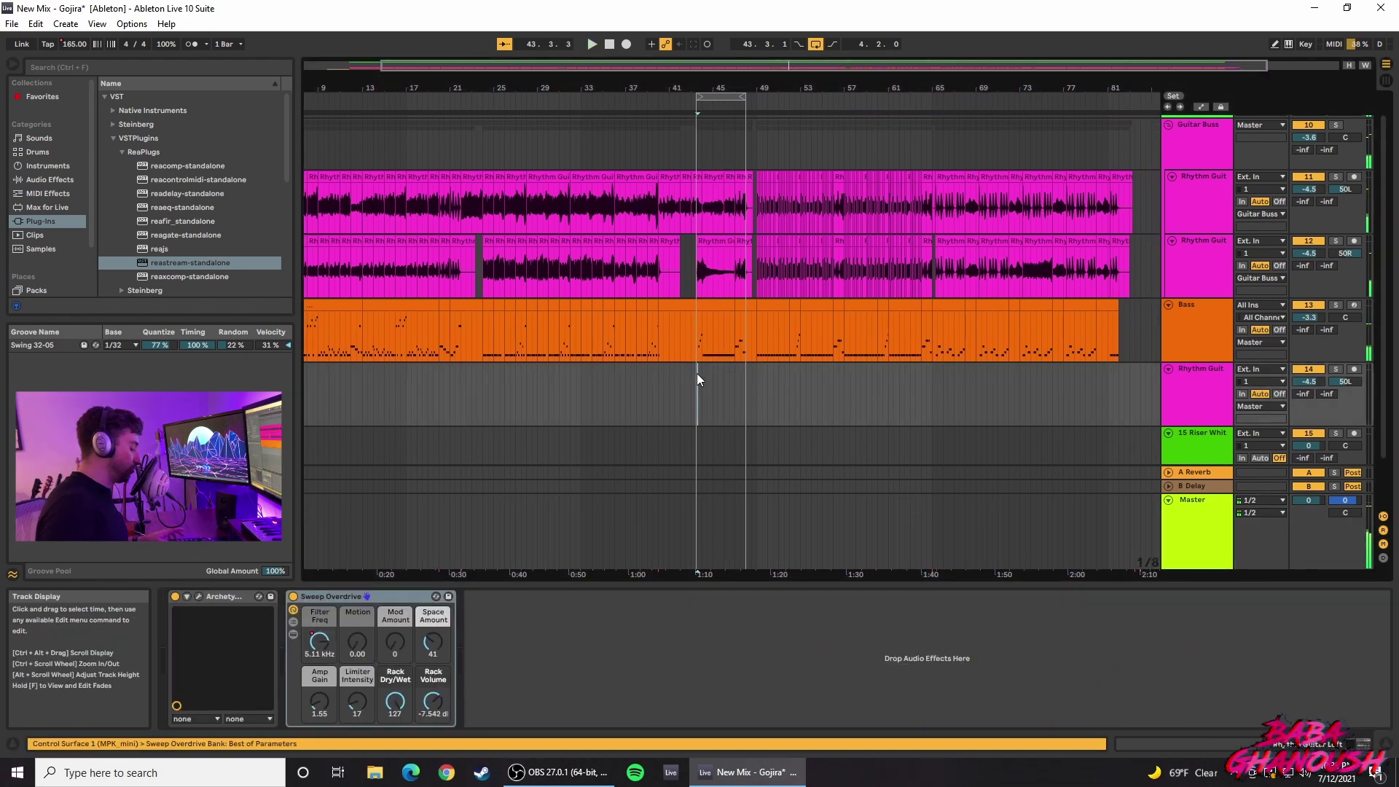
{"action": "left_click", "coordinate": [1035, 510]}
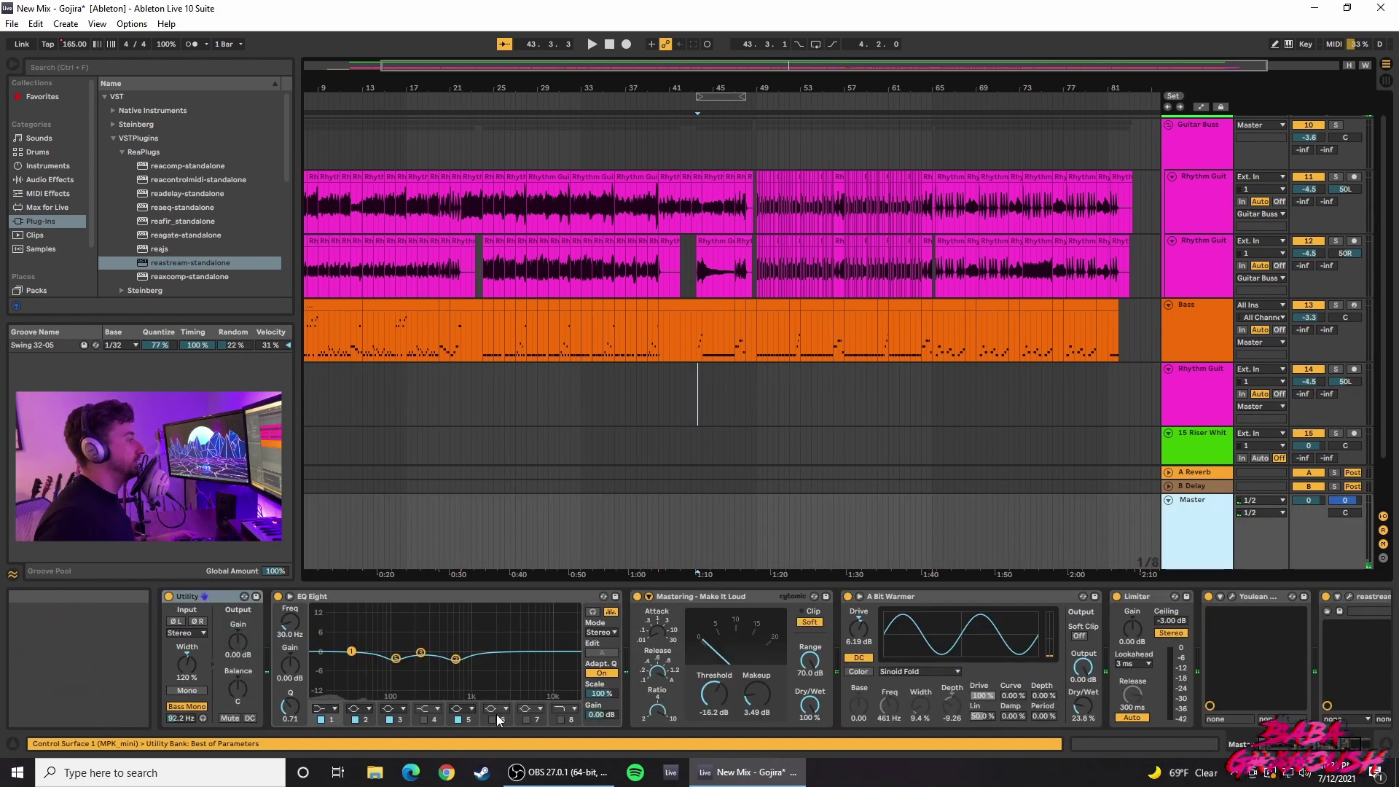
{"action": "left_click", "coordinate": [430, 598]}
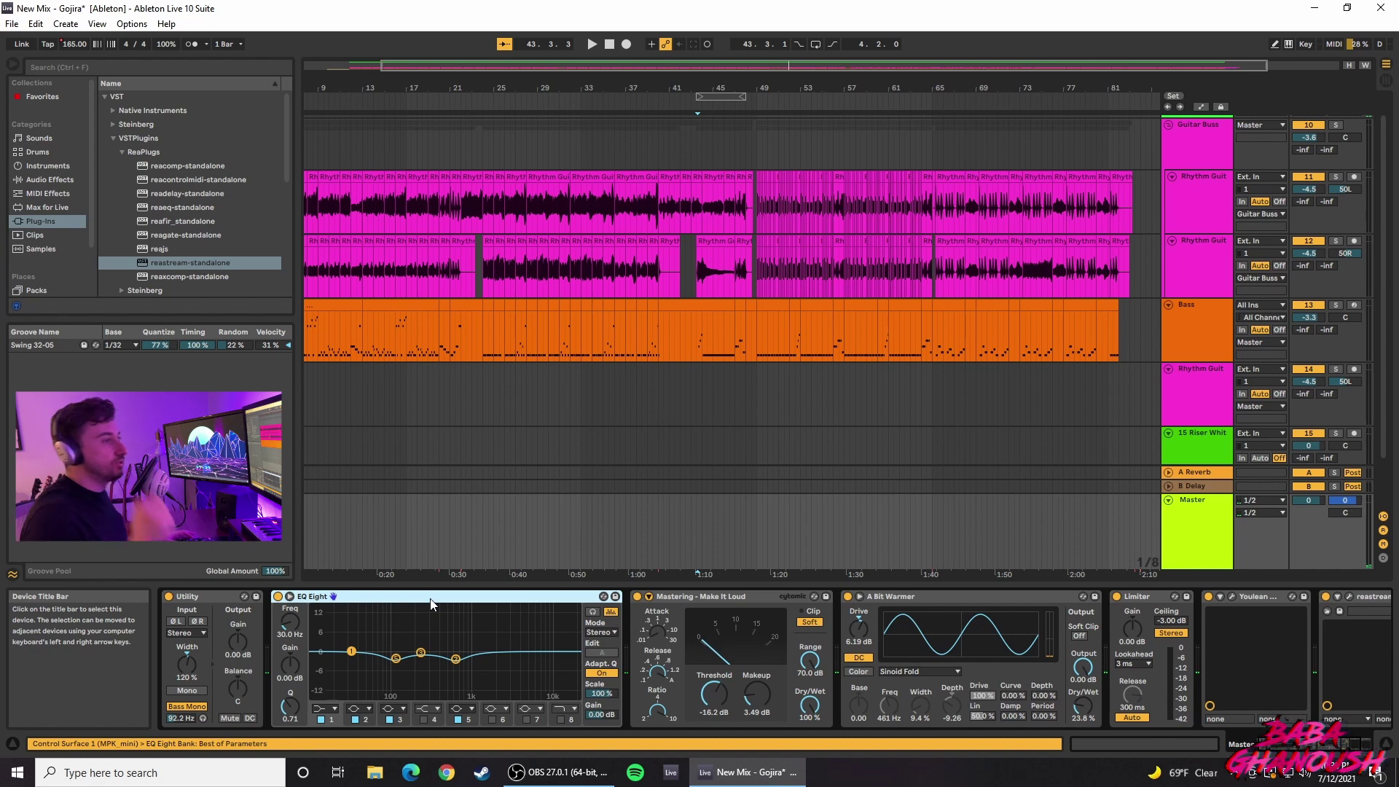
{"action": "key", "text": "space"}
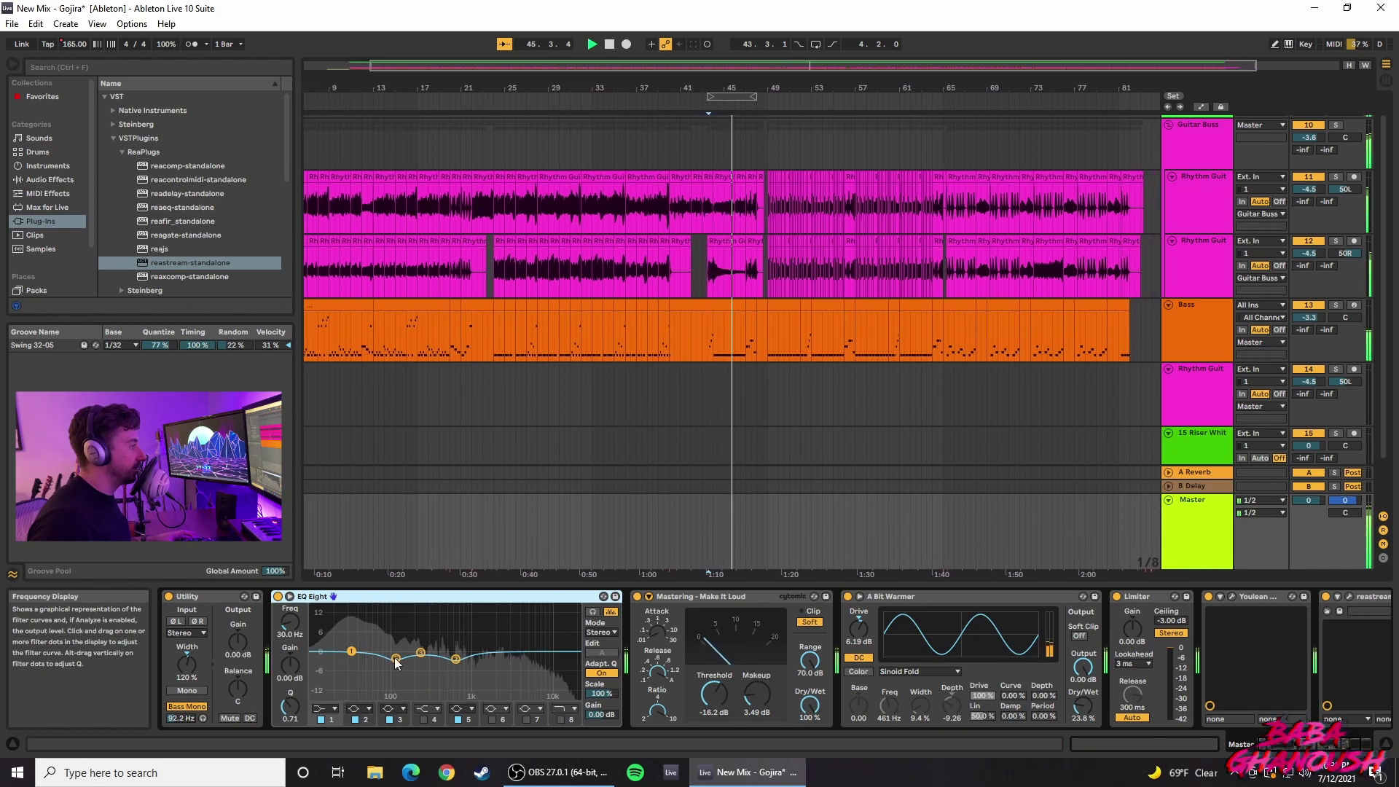
{"action": "left_click", "coordinate": [455, 660]}
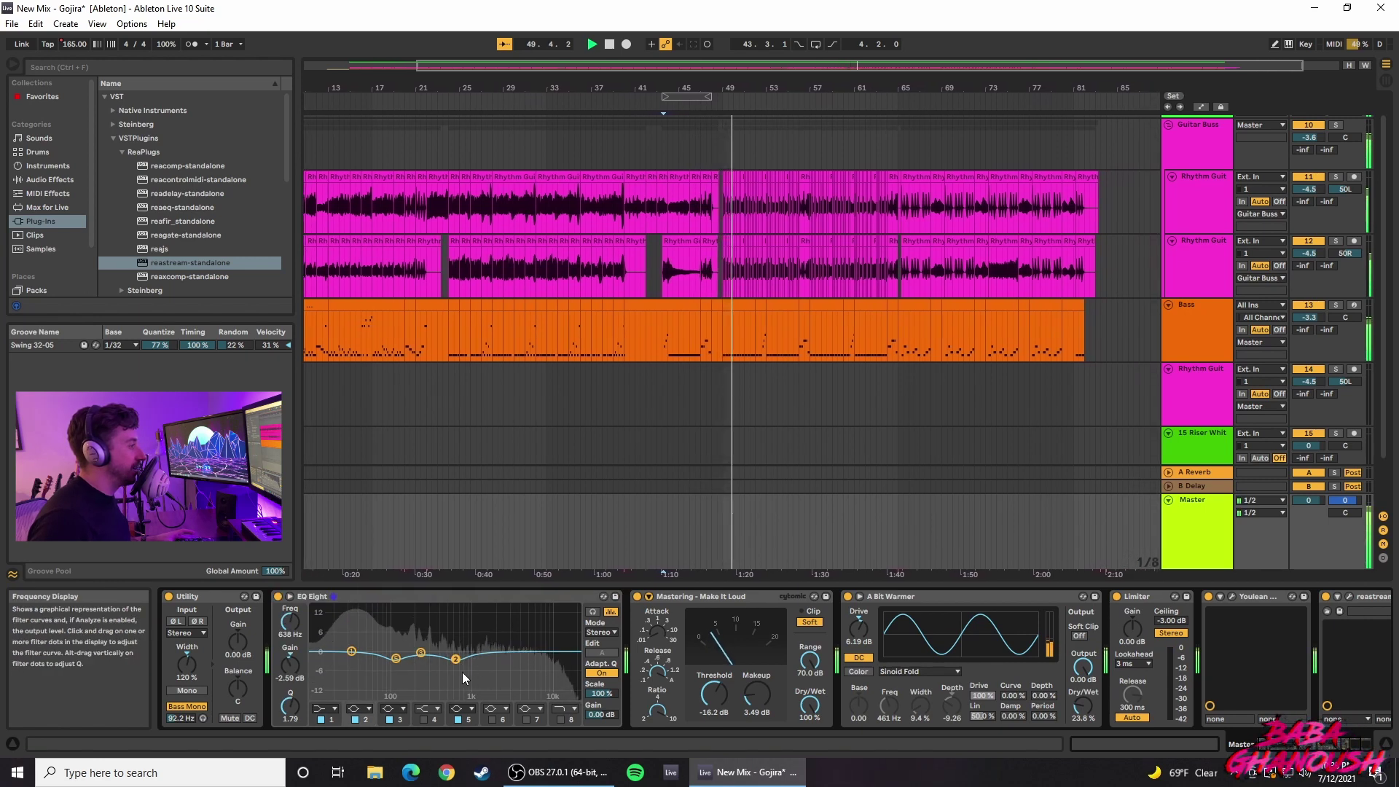
{"action": "left_click", "coordinate": [395, 659]}
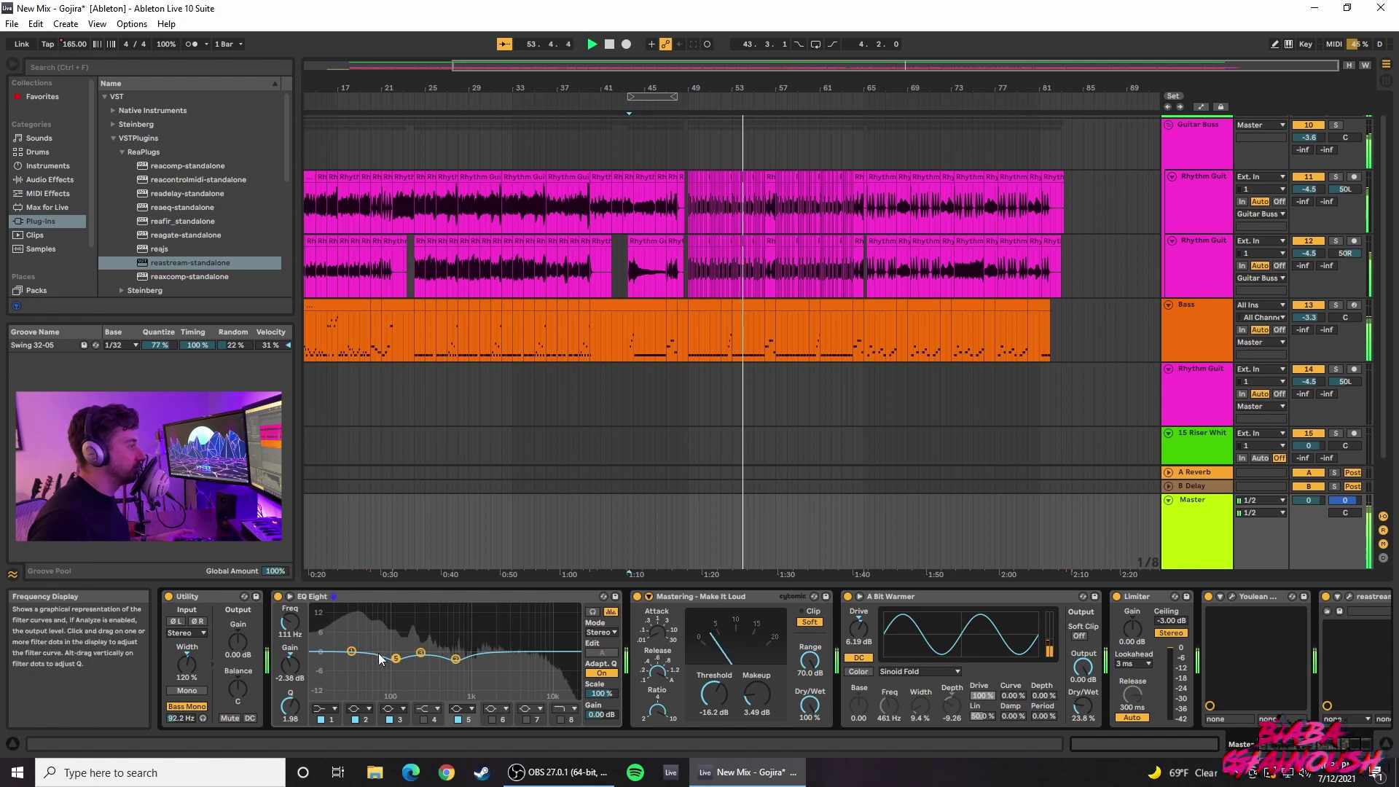
{"action": "left_click", "coordinate": [592, 612]}
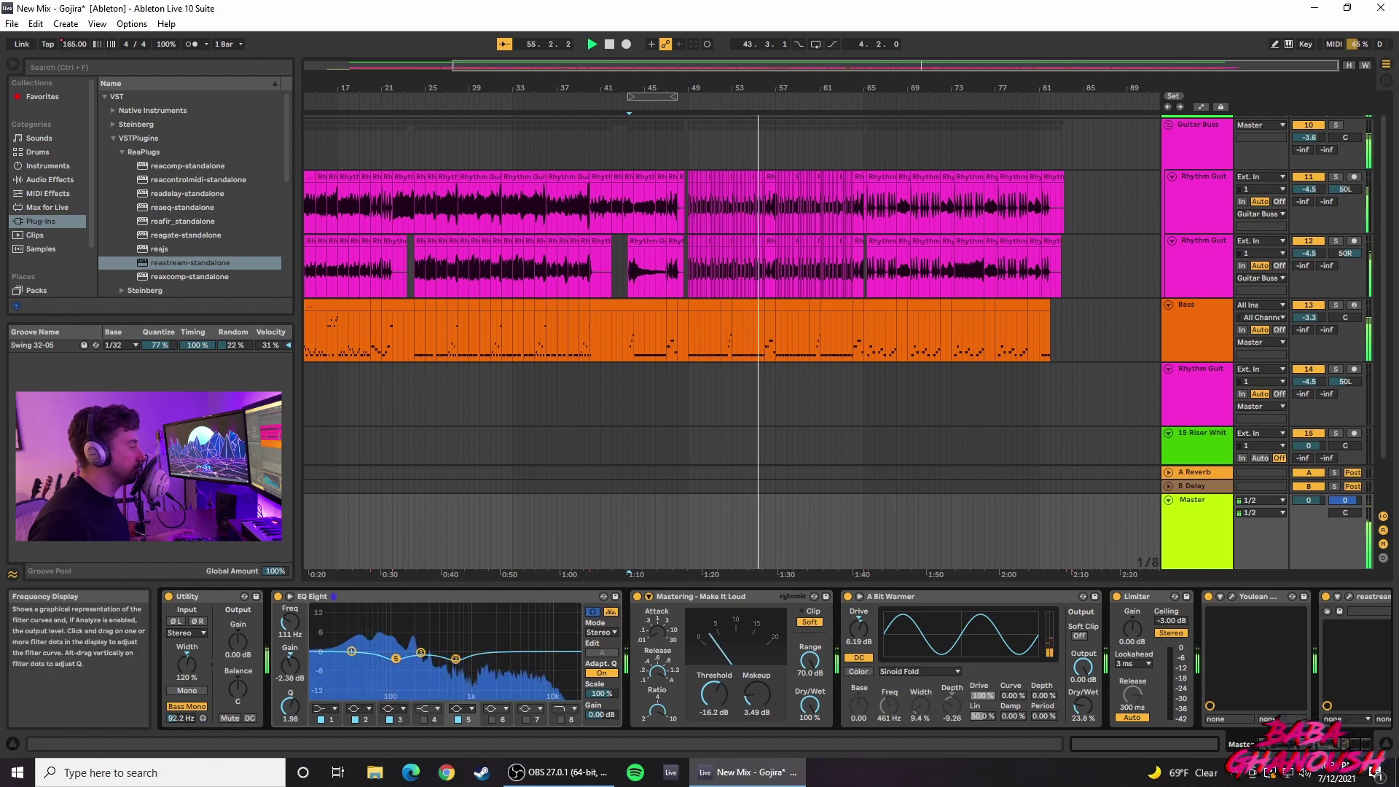
{"action": "left_click", "coordinate": [456, 658]}
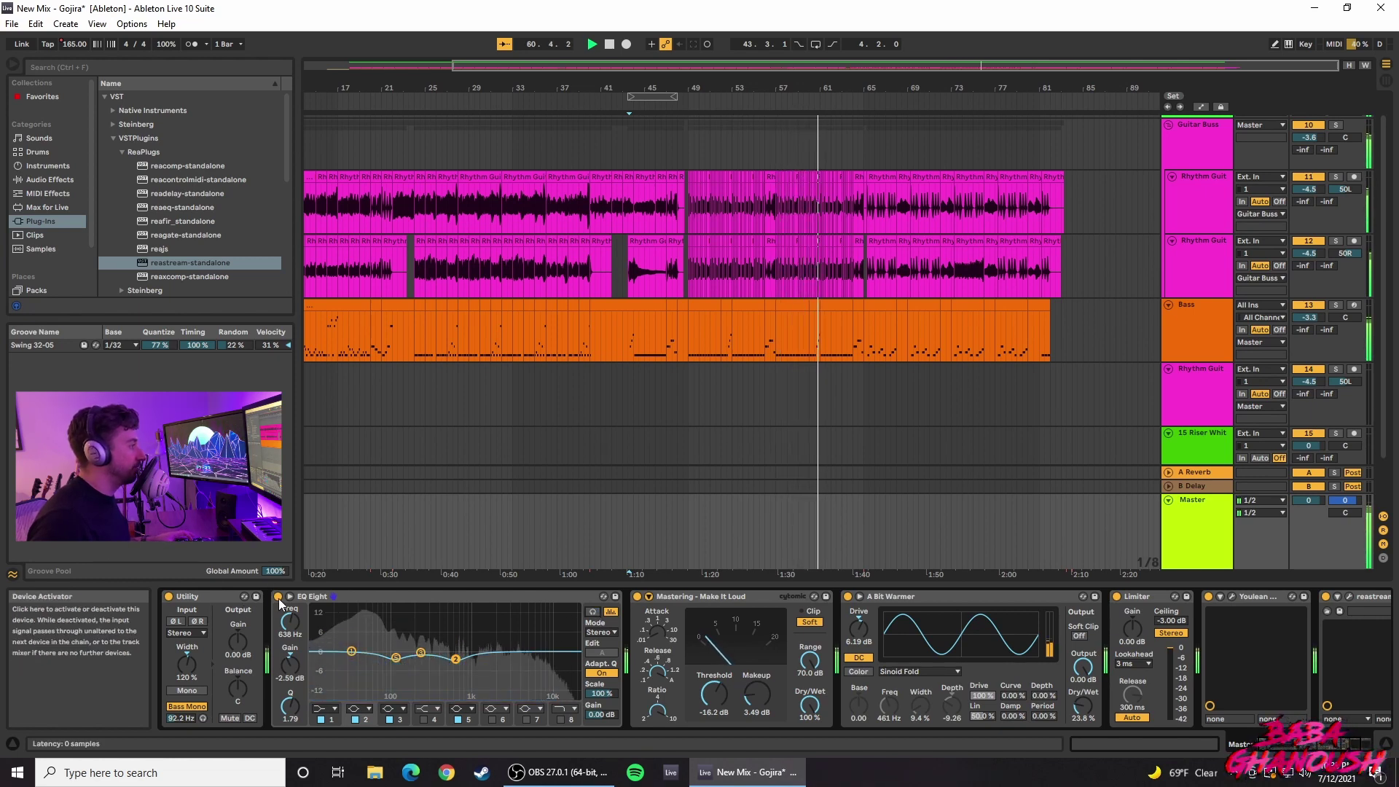
Step: Bypass the Master's EQ Eight during playback to compare the sound without it, and re-enable it
{"action": "left_click", "coordinate": [279, 597]}
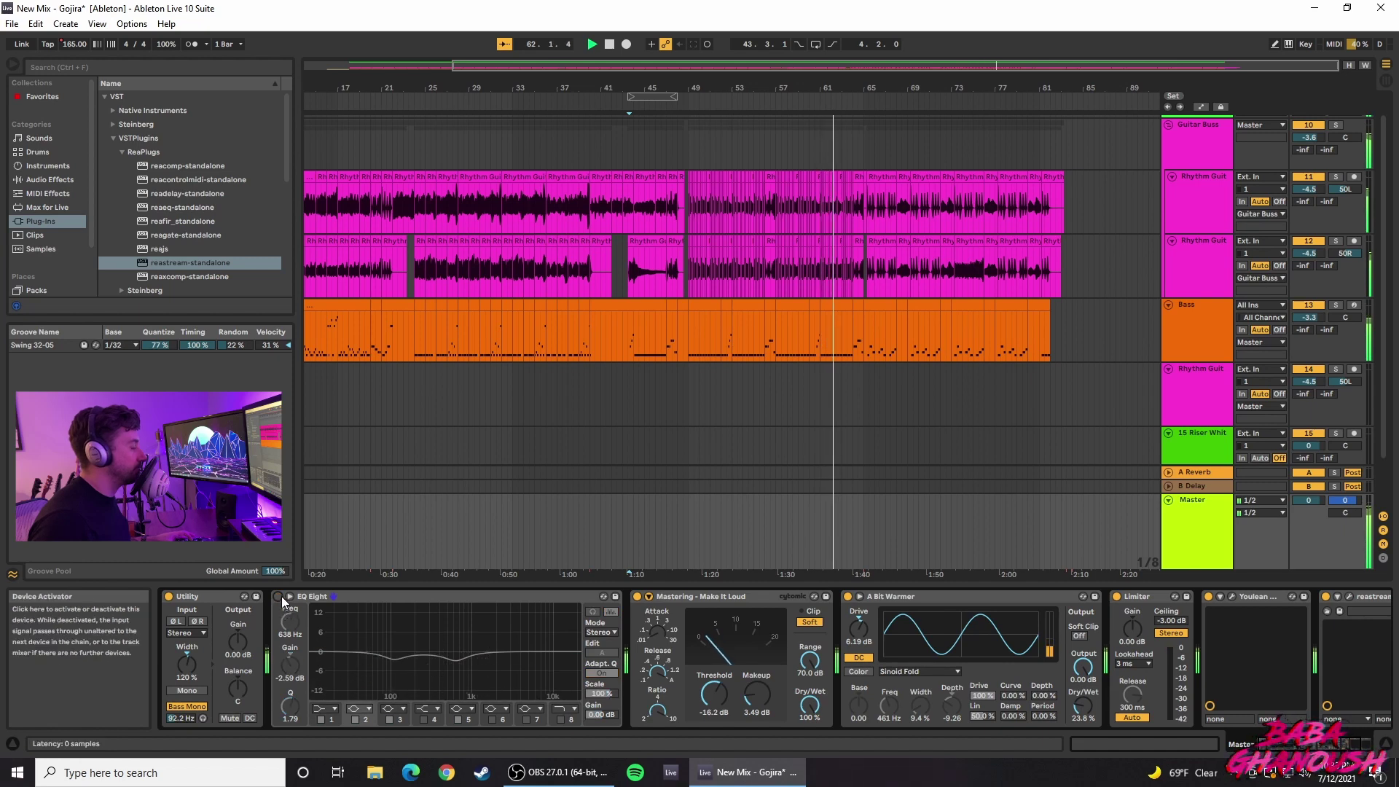
{"action": "left_click", "coordinate": [282, 596]}
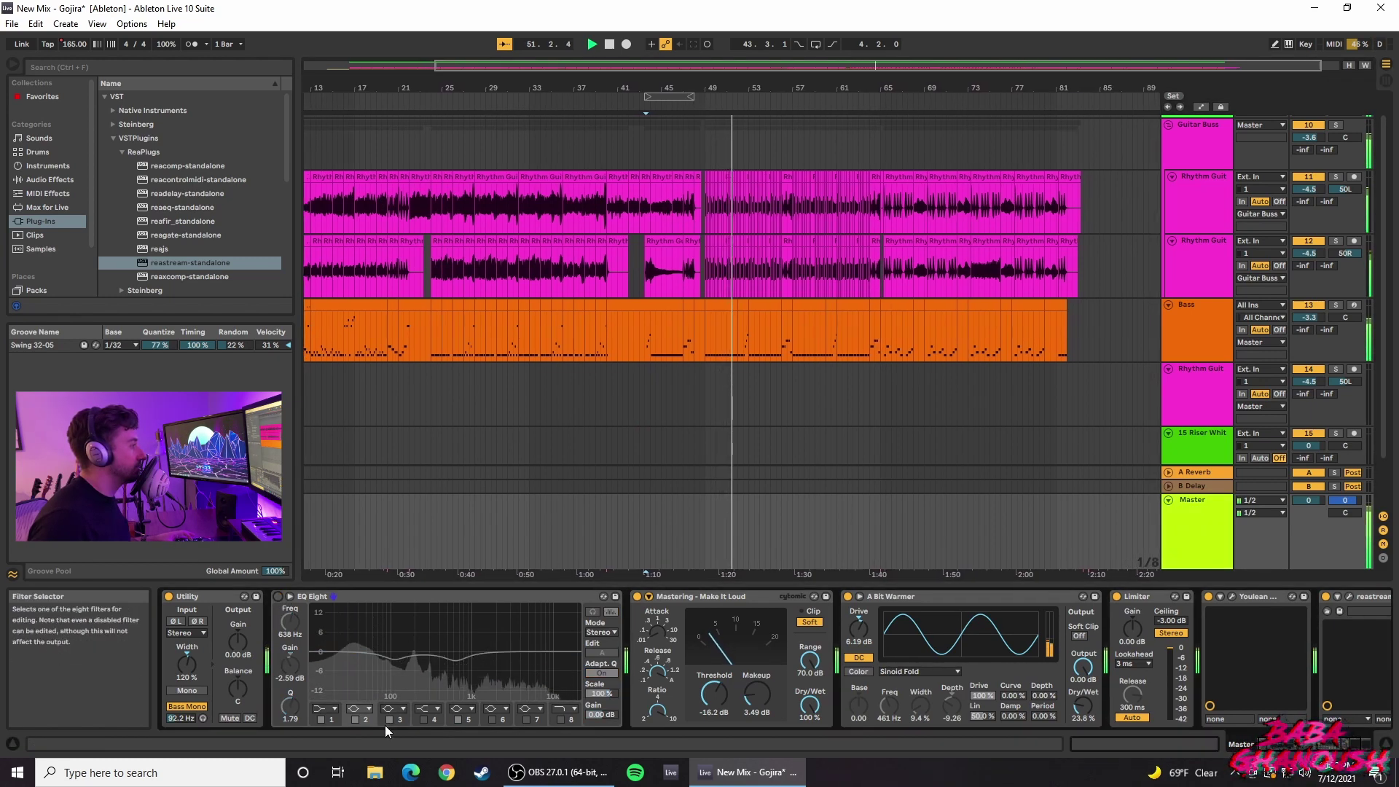
{"action": "left_click", "coordinate": [277, 596]}
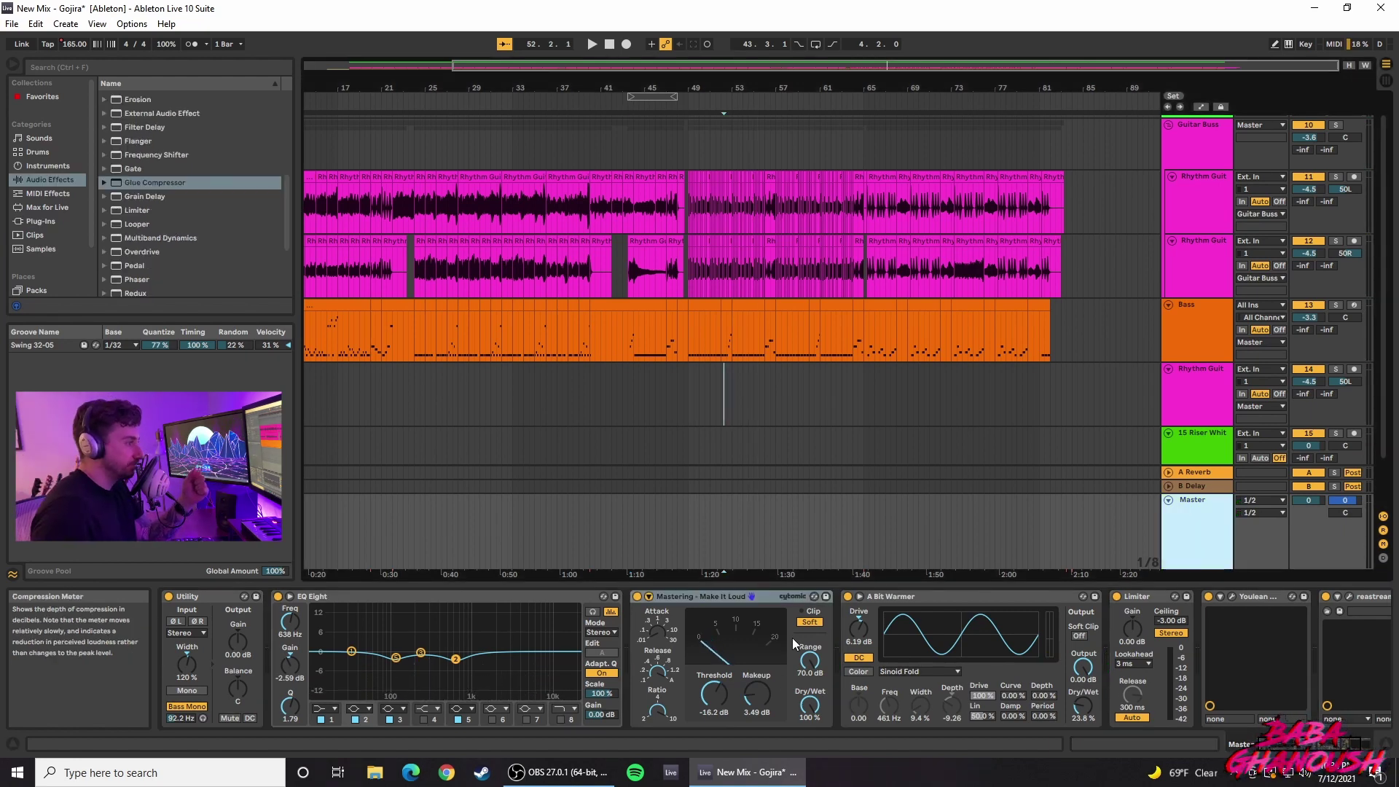
Step: Browse the Glue Compressor's presets to find the Mastering - Make It Loud preset used on the Master
{"action": "left_click", "coordinate": [763, 600]}
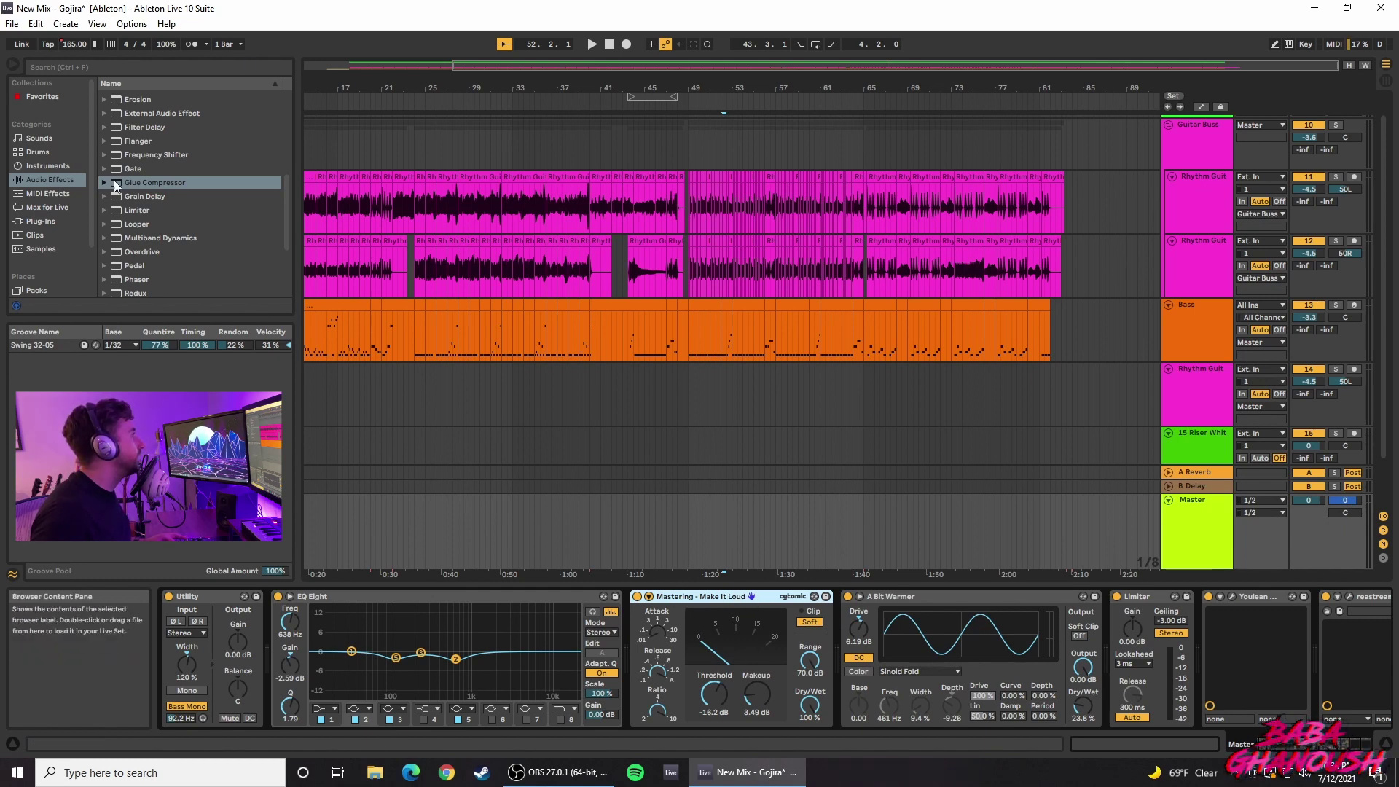
{"action": "left_click", "coordinate": [68, 180]}
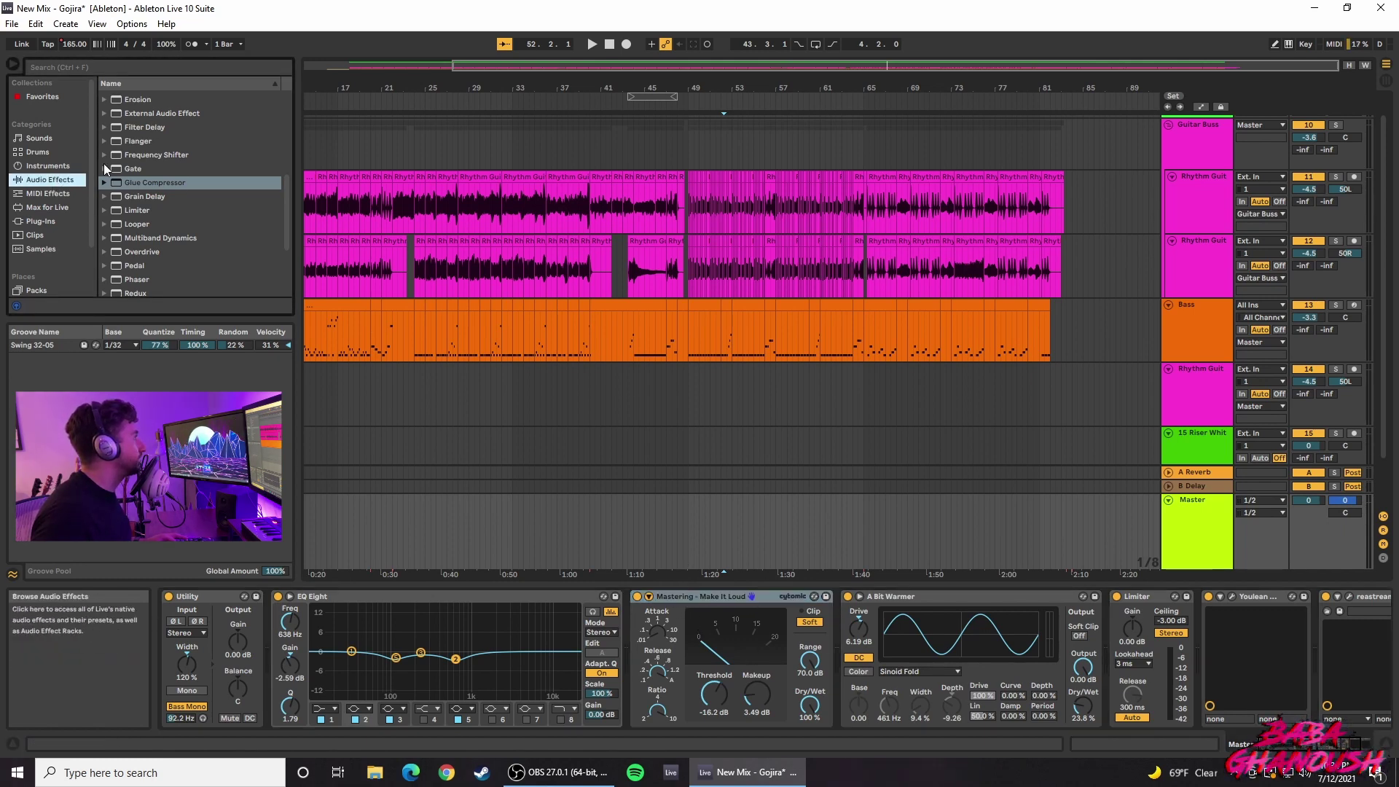
{"action": "left_click", "coordinate": [104, 183]}
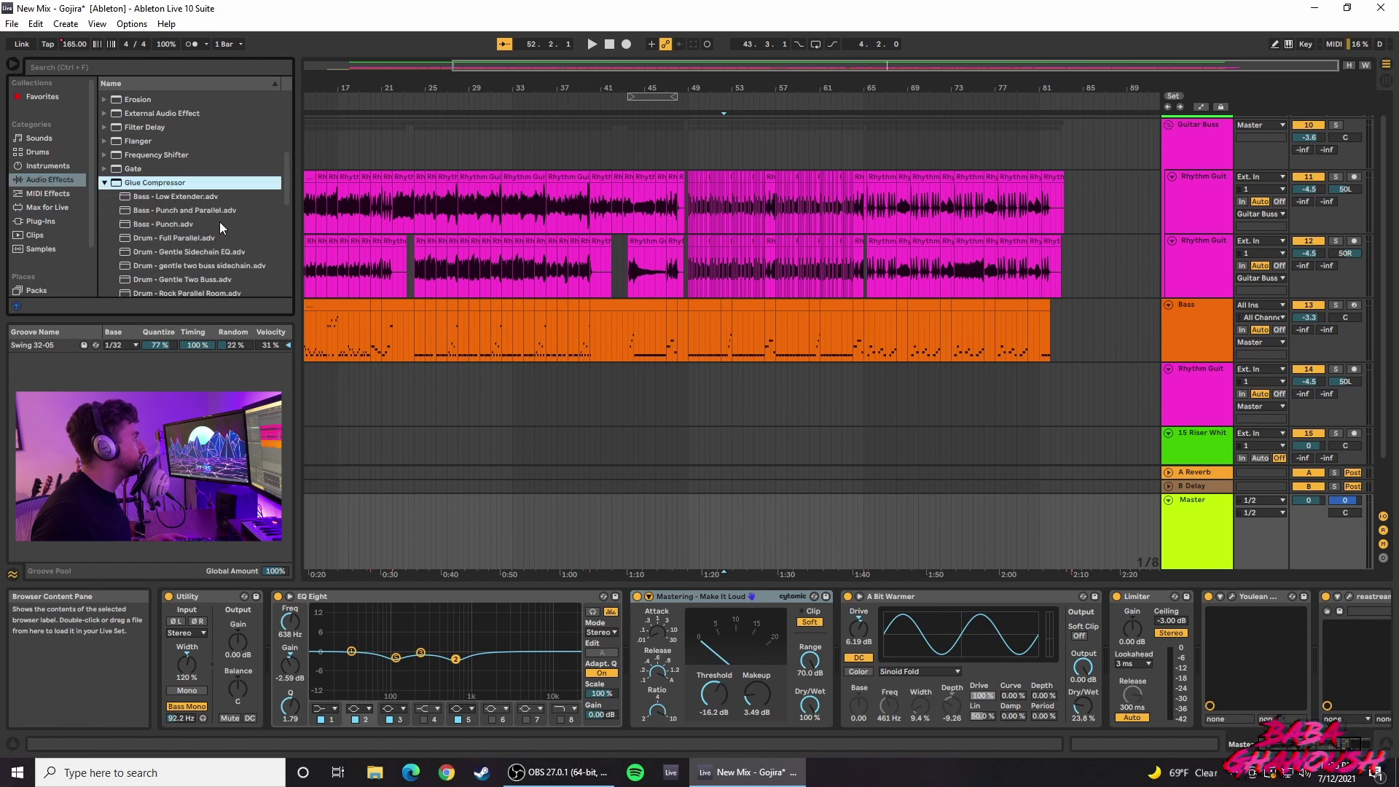
{"action": "scroll", "coordinate": [216, 222], "scroll_direction": "down", "scroll_amount": 4}
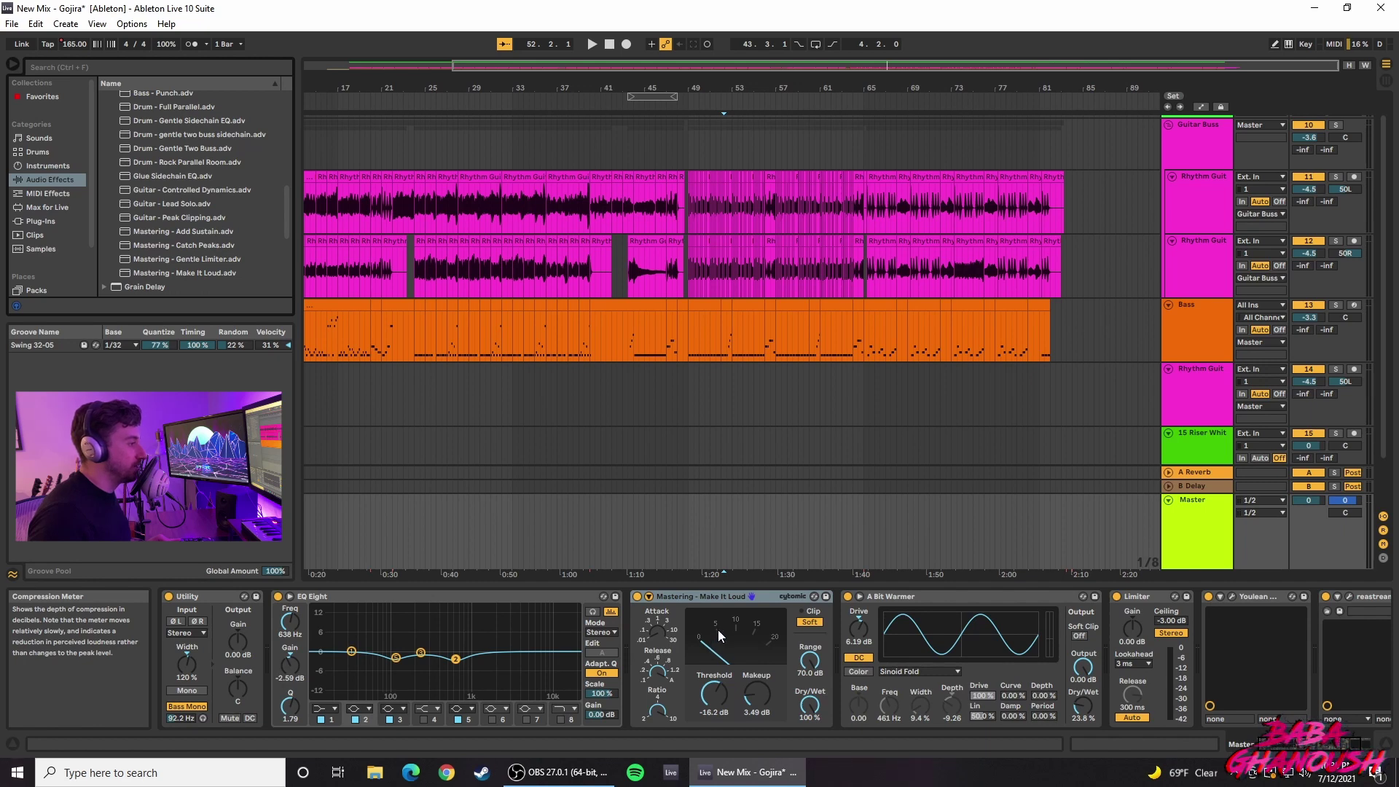
Step: Play from around bar 51 and examine the Glue Compressor's gain reduction on the Master track
{"action": "left_click", "coordinate": [713, 386]}
{"action": "key", "text": "space"}
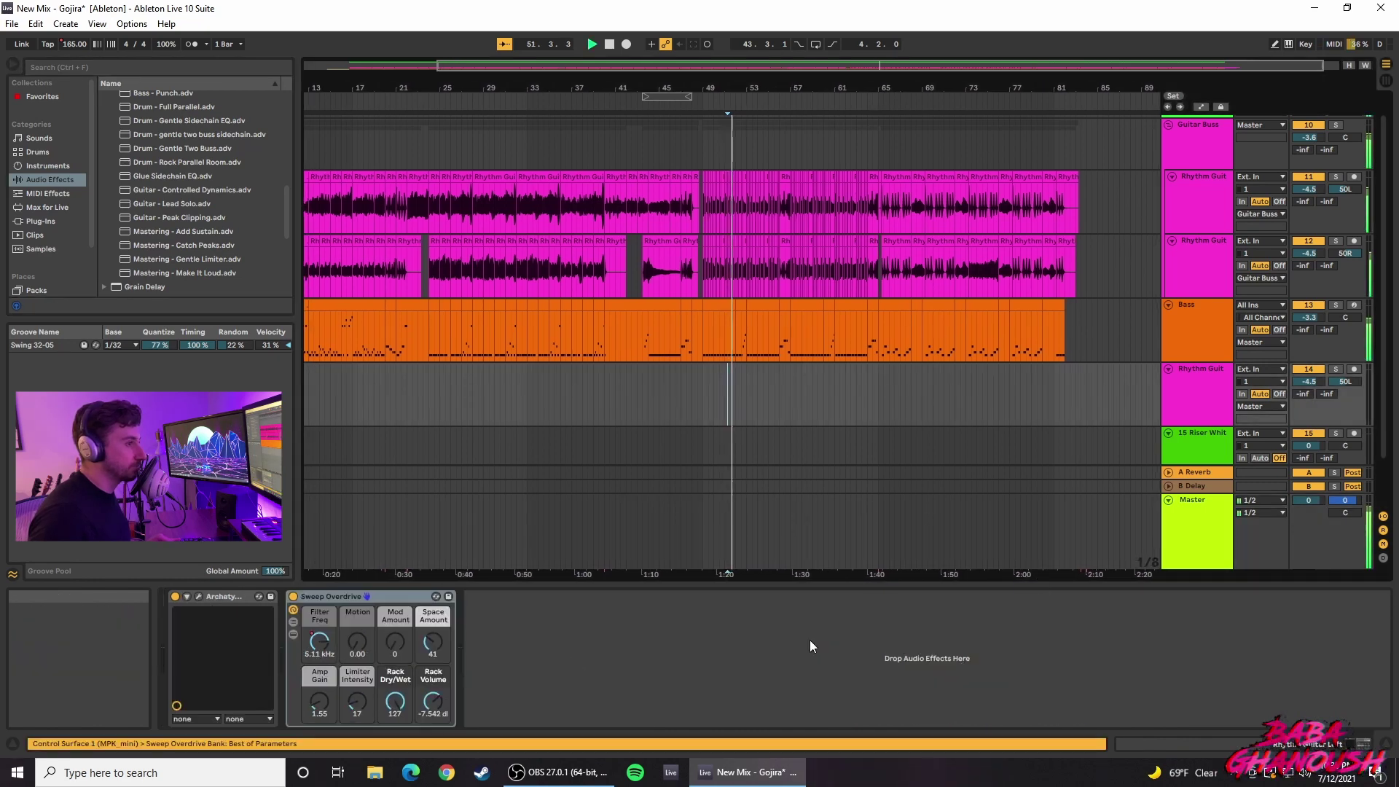
{"action": "left_click", "coordinate": [1226, 521]}
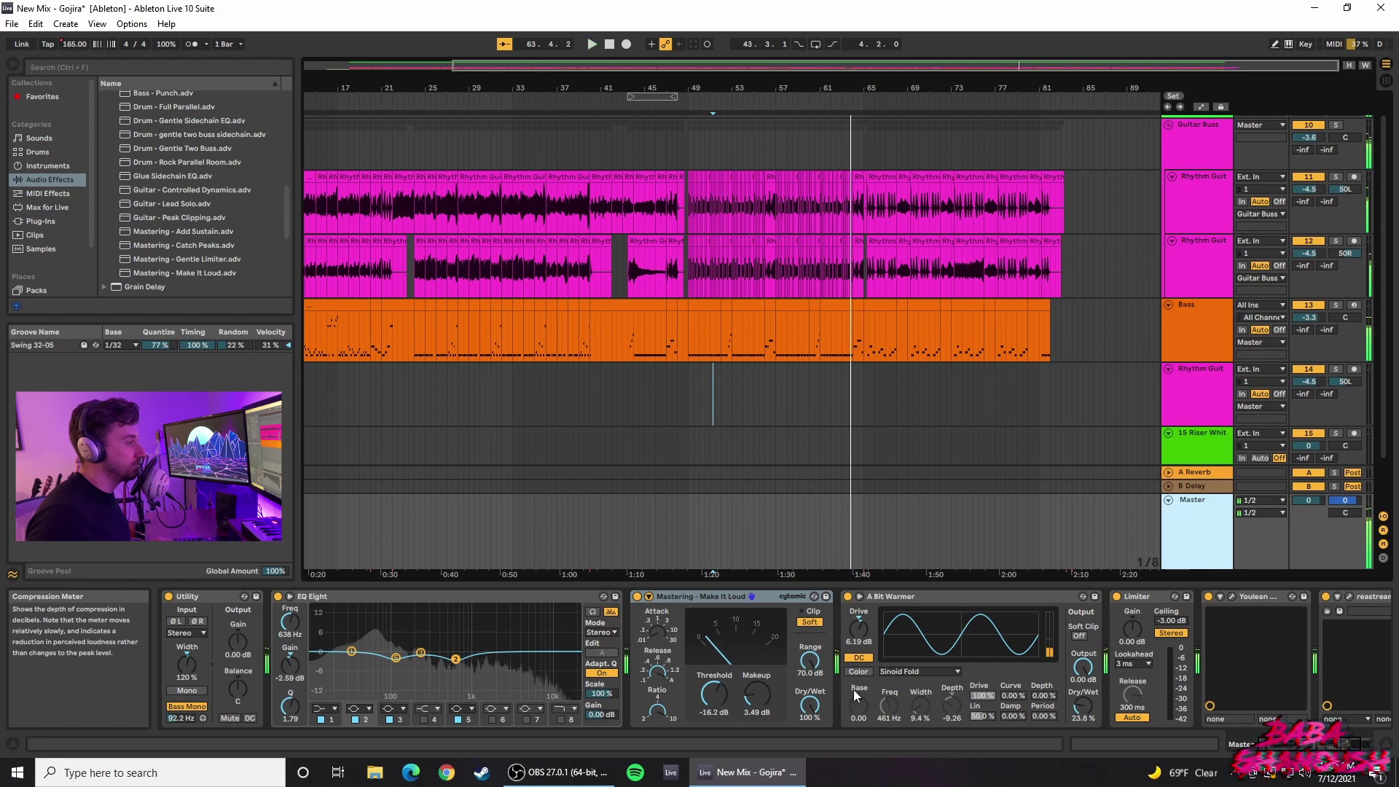
Step: Browse the Saturator's presets and highlight A Bit Warmer, the preset used on the Master track
{"action": "left_click", "coordinate": [946, 598]}
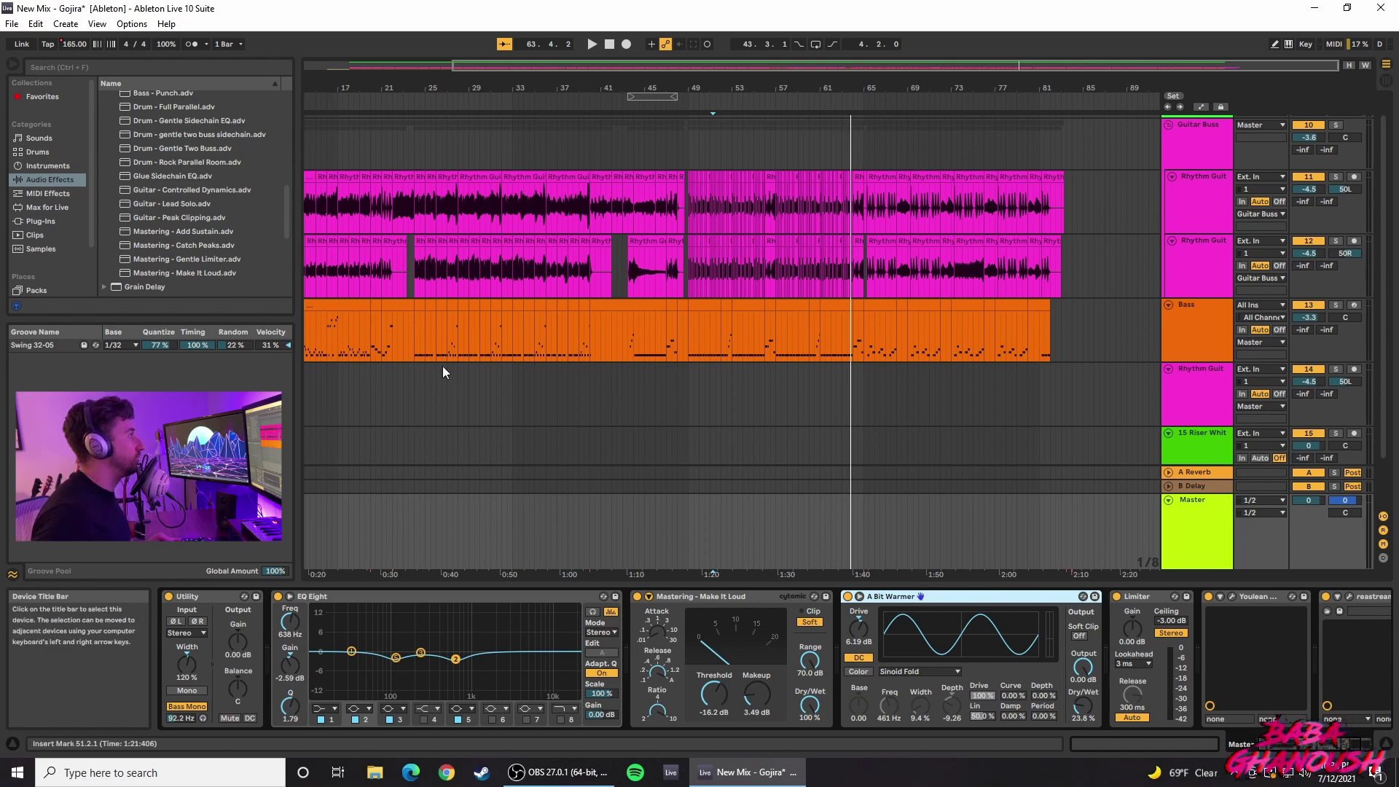
{"action": "scroll", "coordinate": [127, 190], "scroll_direction": "up", "scroll_amount": 2}
{"action": "left_click", "coordinate": [107, 129]}
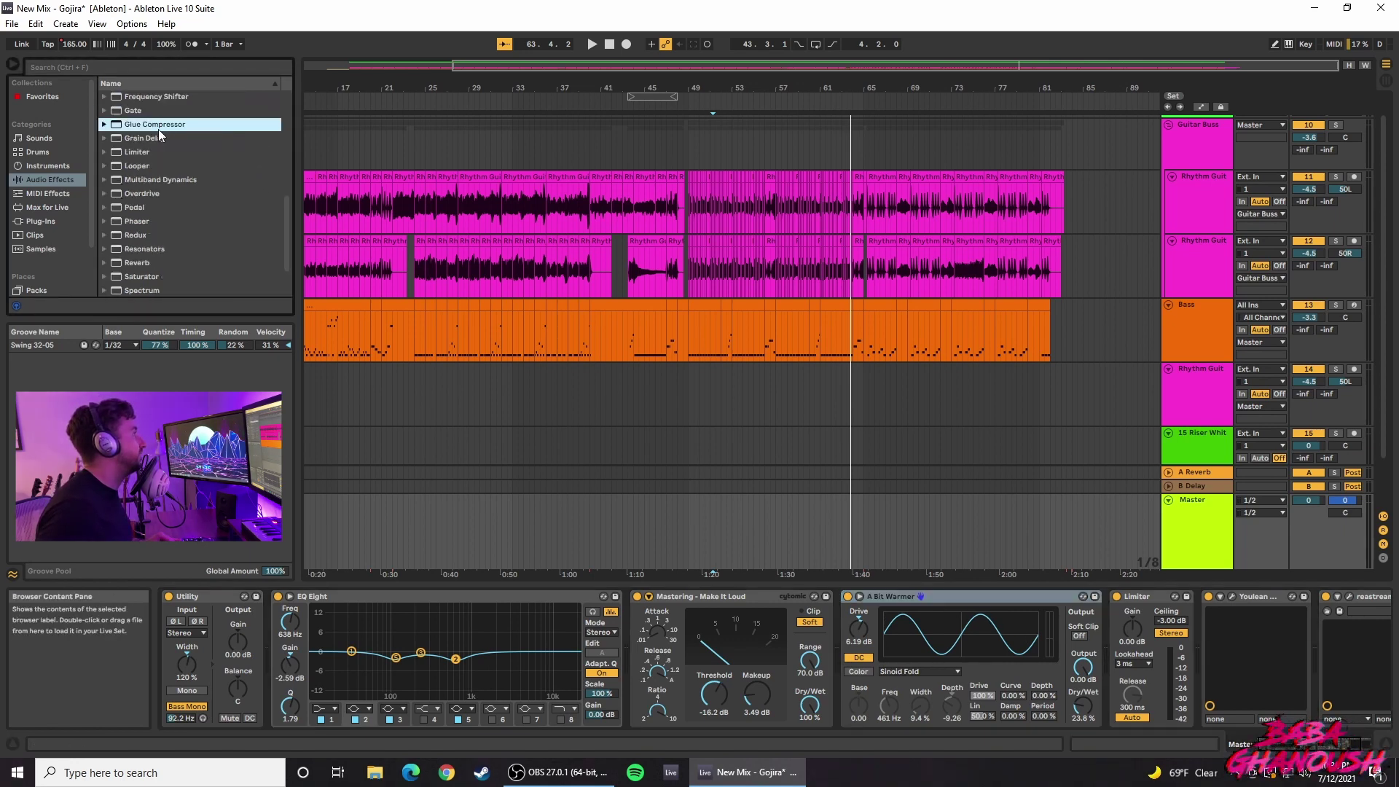
{"action": "scroll", "coordinate": [163, 165], "scroll_direction": "down", "scroll_amount": 2}
{"action": "left_click", "coordinate": [104, 233]}
{"action": "scroll", "coordinate": [153, 237], "scroll_direction": "down", "scroll_amount": 1}
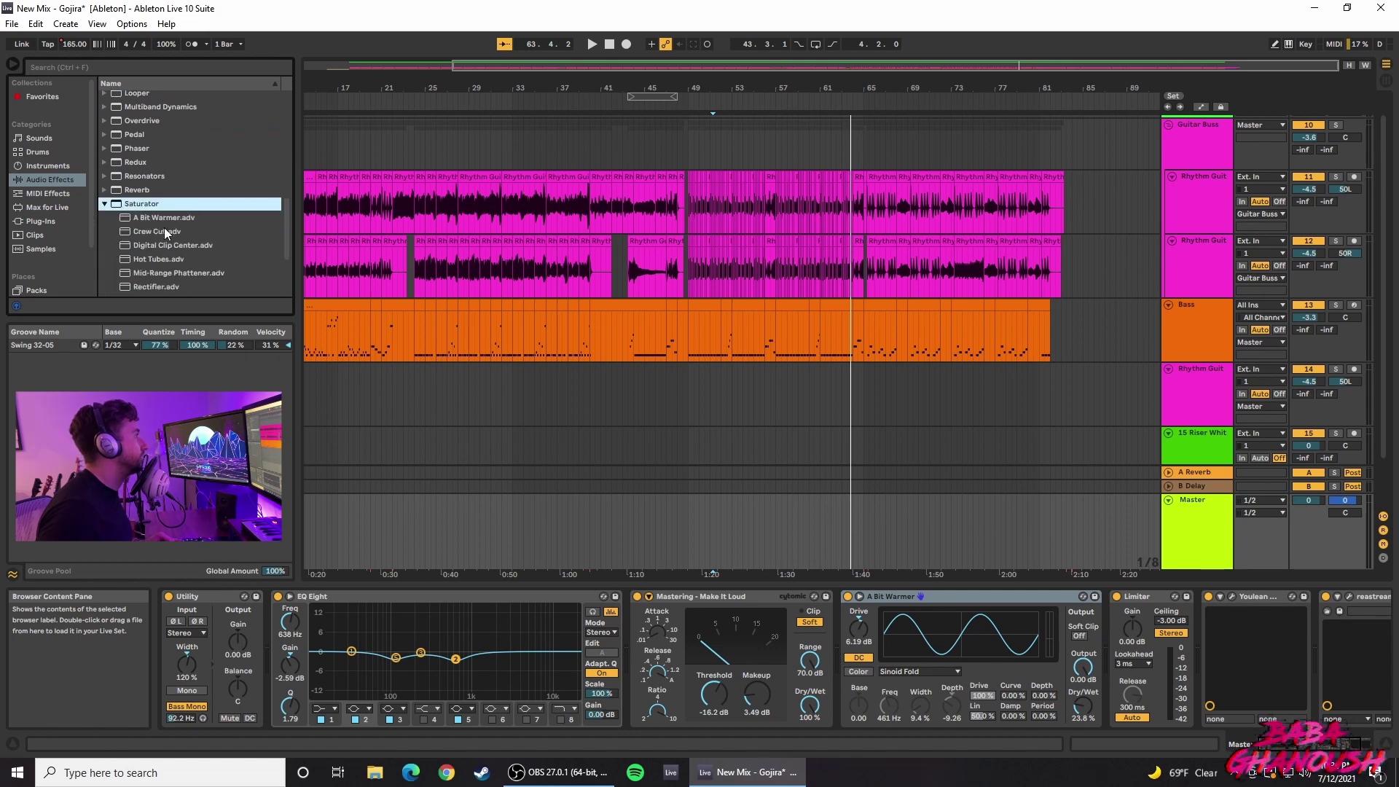
{"action": "left_click", "coordinate": [178, 219]}
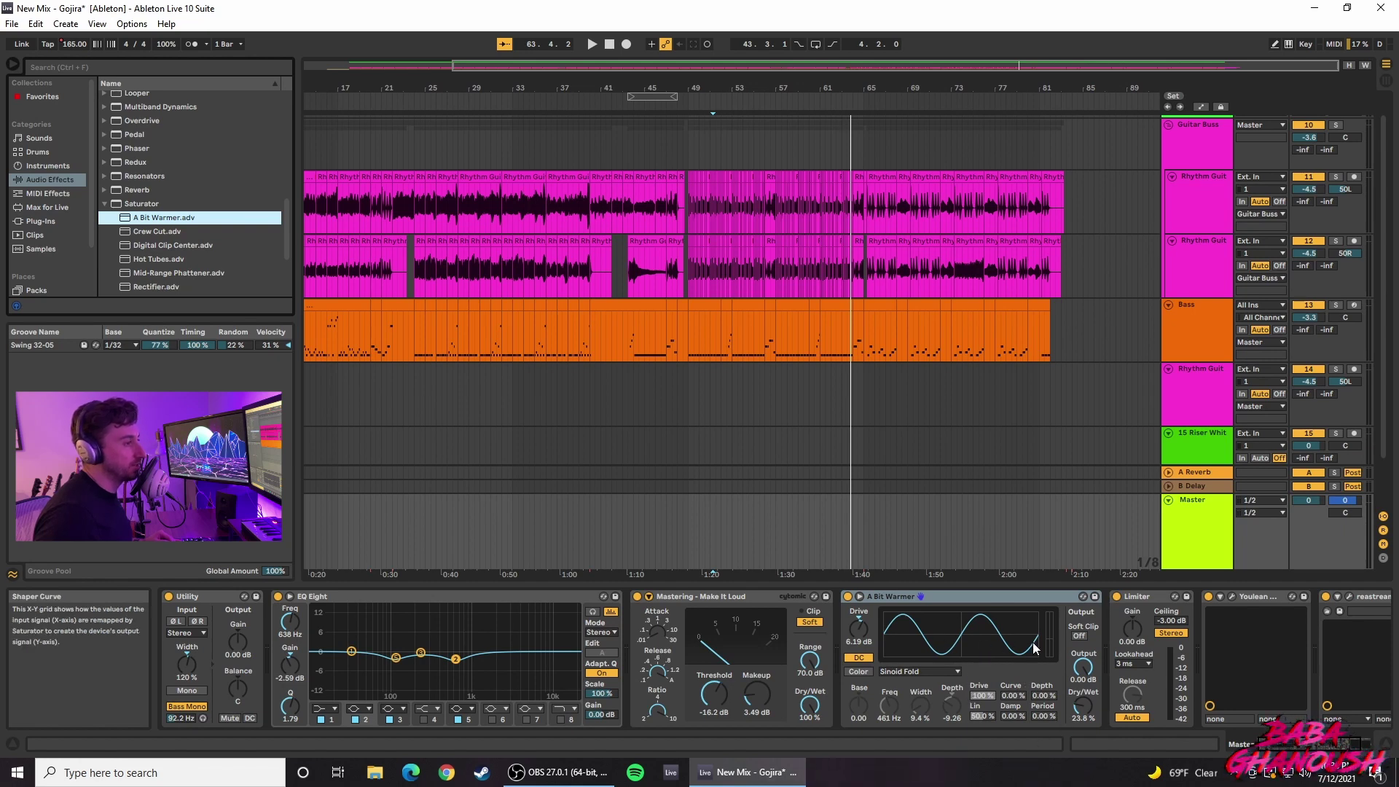
Step: Reset the Saturator's input drive to 0 dB and raise it to 6.86 dB during playback
{"action": "double_click", "coordinate": [860, 627]}
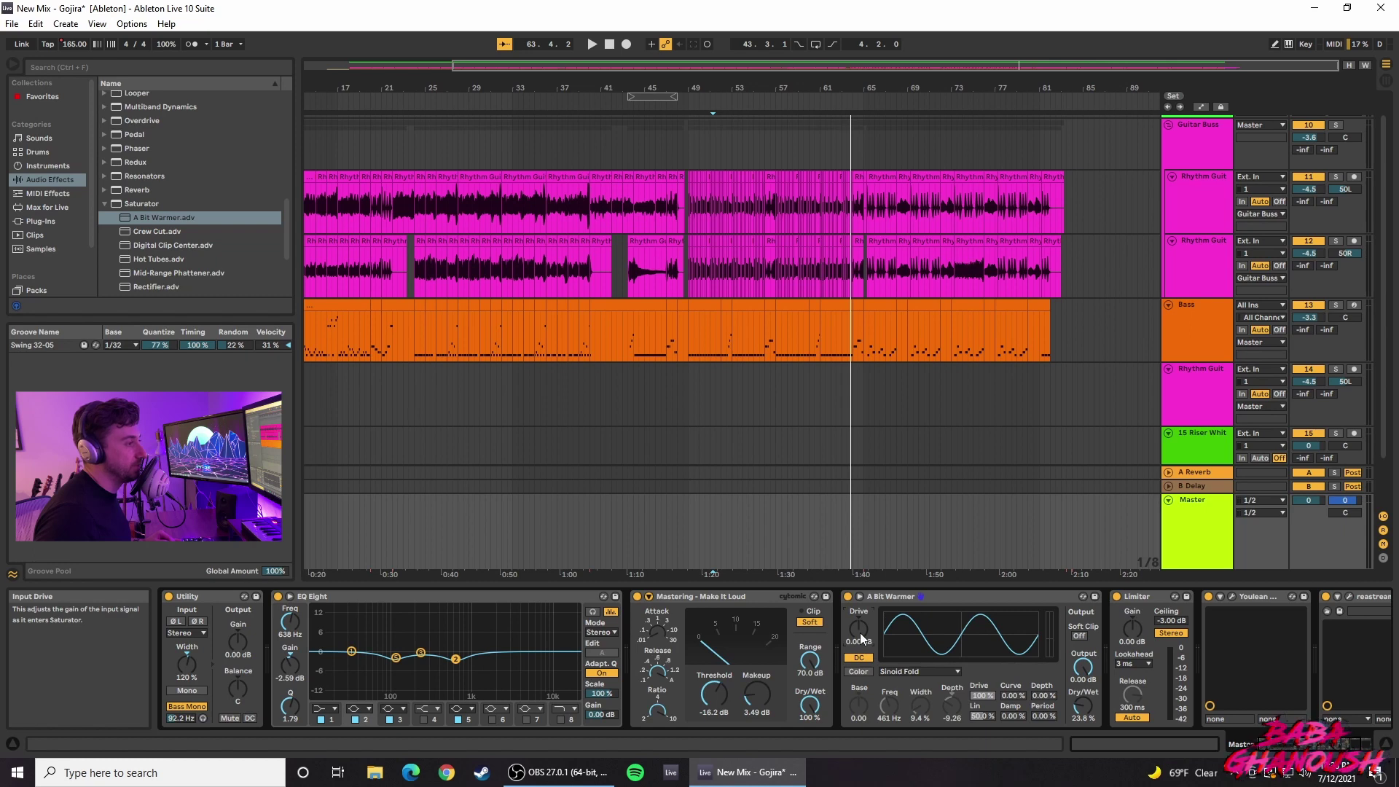
{"action": "key", "text": "space"}
{"action": "left_click_drag", "start_coordinate": [862, 638], "coordinate": [863, 588]}
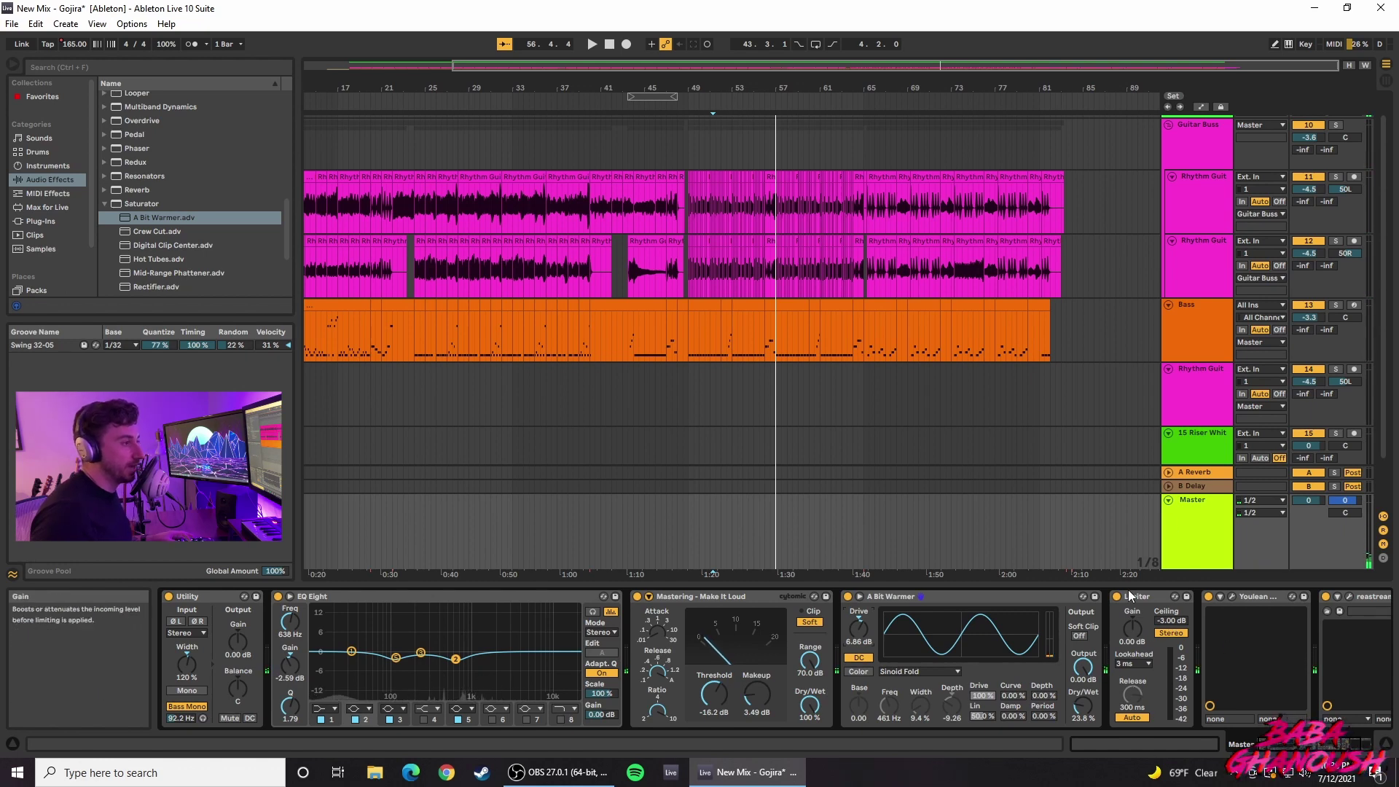
Step: Examine the Master's Limiter and its ceiling during playback, and select the Youlean loudness plug-in
{"action": "left_click", "coordinate": [1147, 597]}
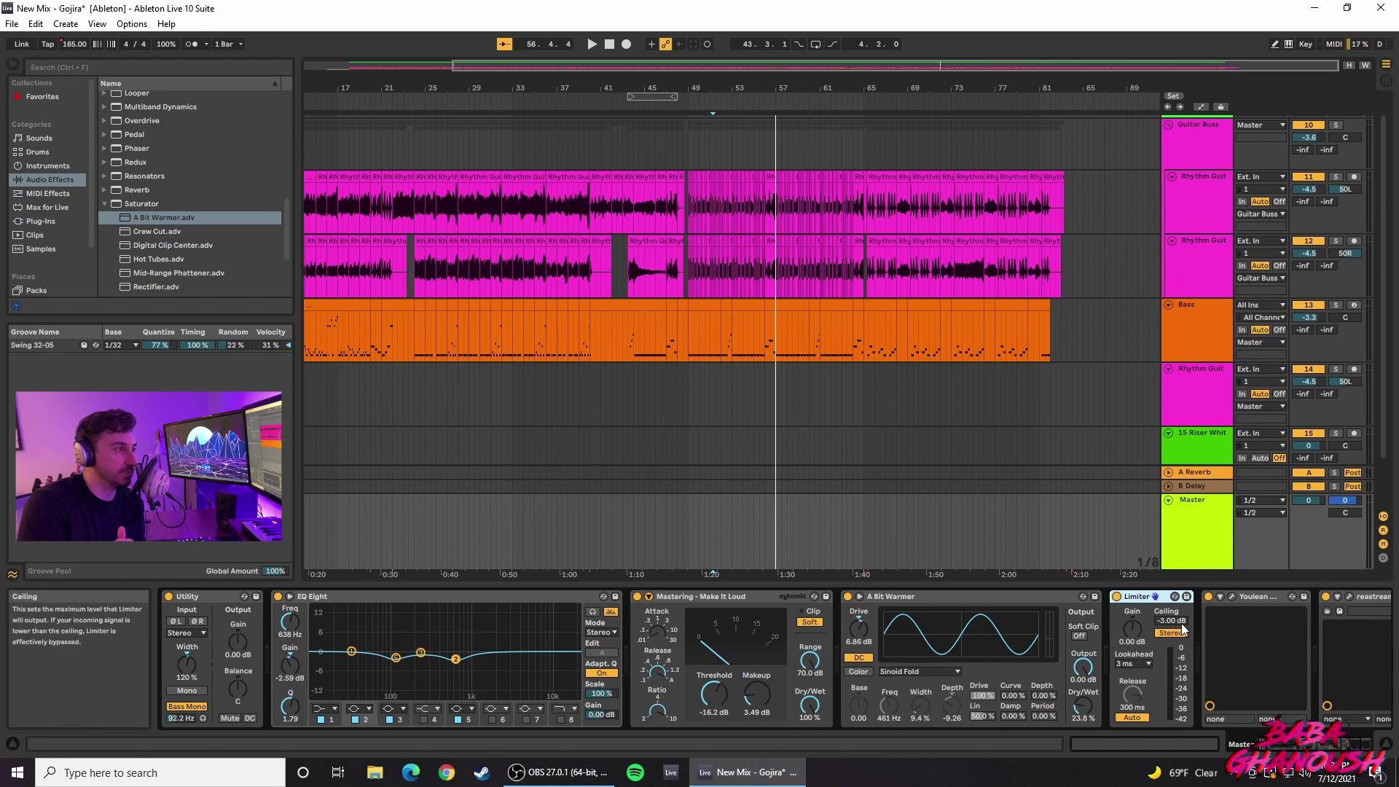
{"action": "key", "text": "space"}
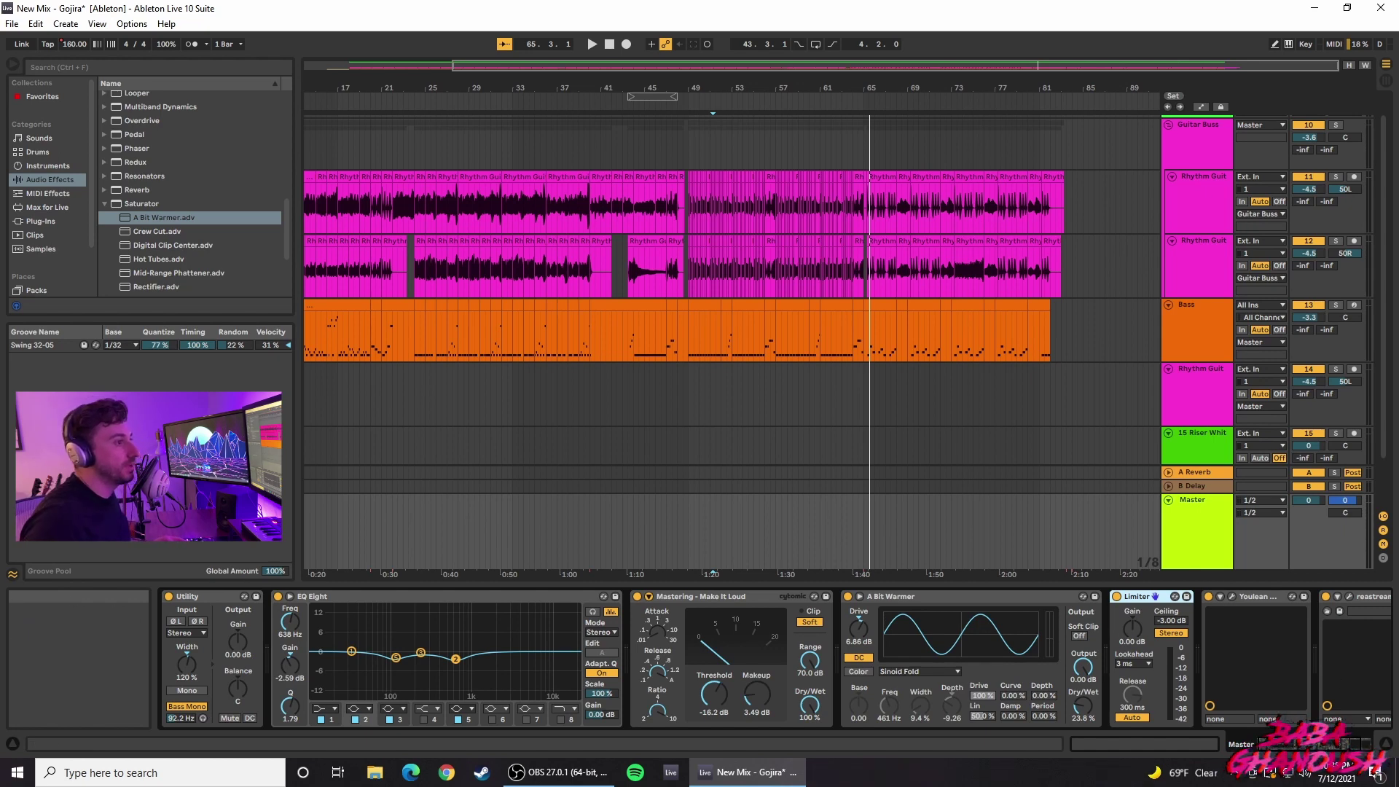
{"action": "left_click", "coordinate": [1239, 596]}
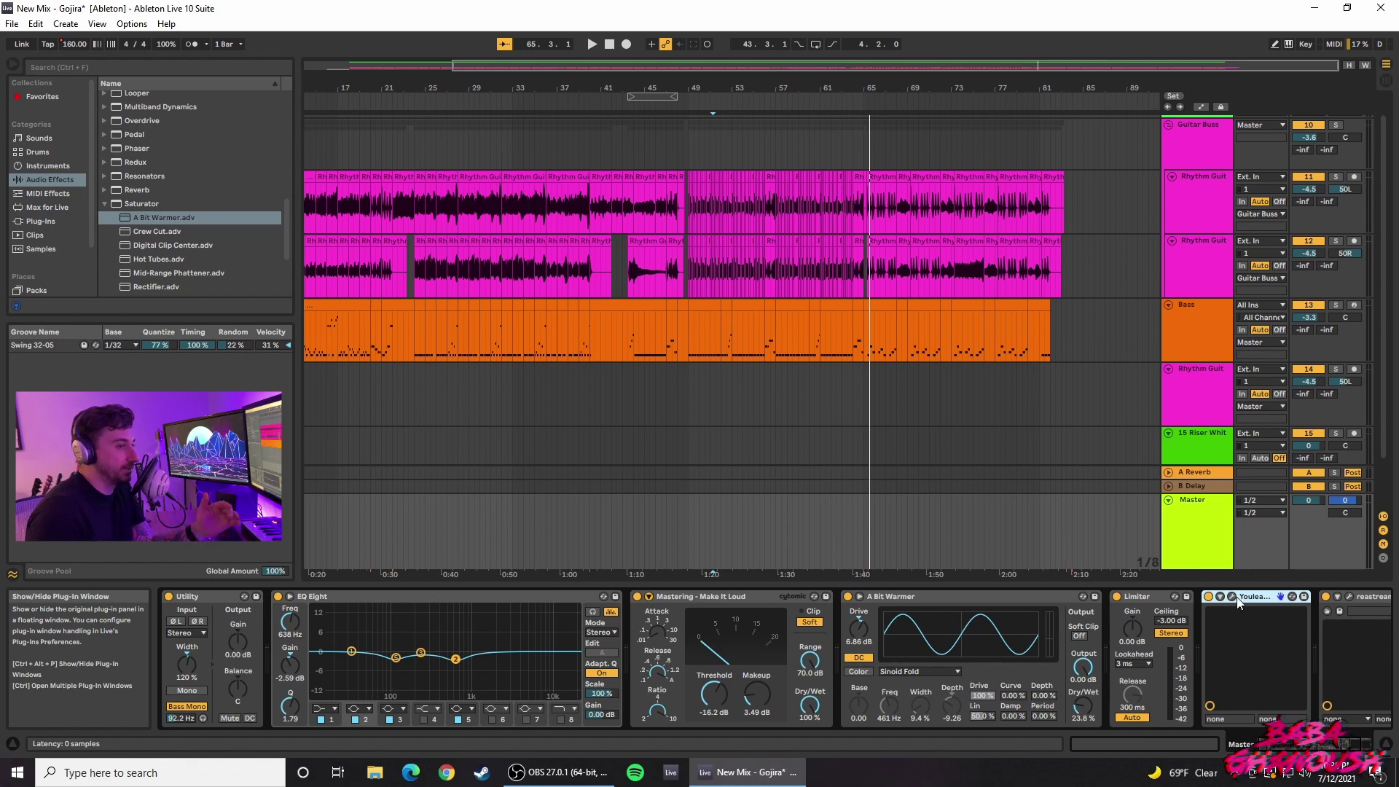
Step: Check the Master's short-term, integrated and true peak levels in Youlean Loudness Meter 2 during playback and close the meter
{"action": "left_click", "coordinate": [1230, 598]}
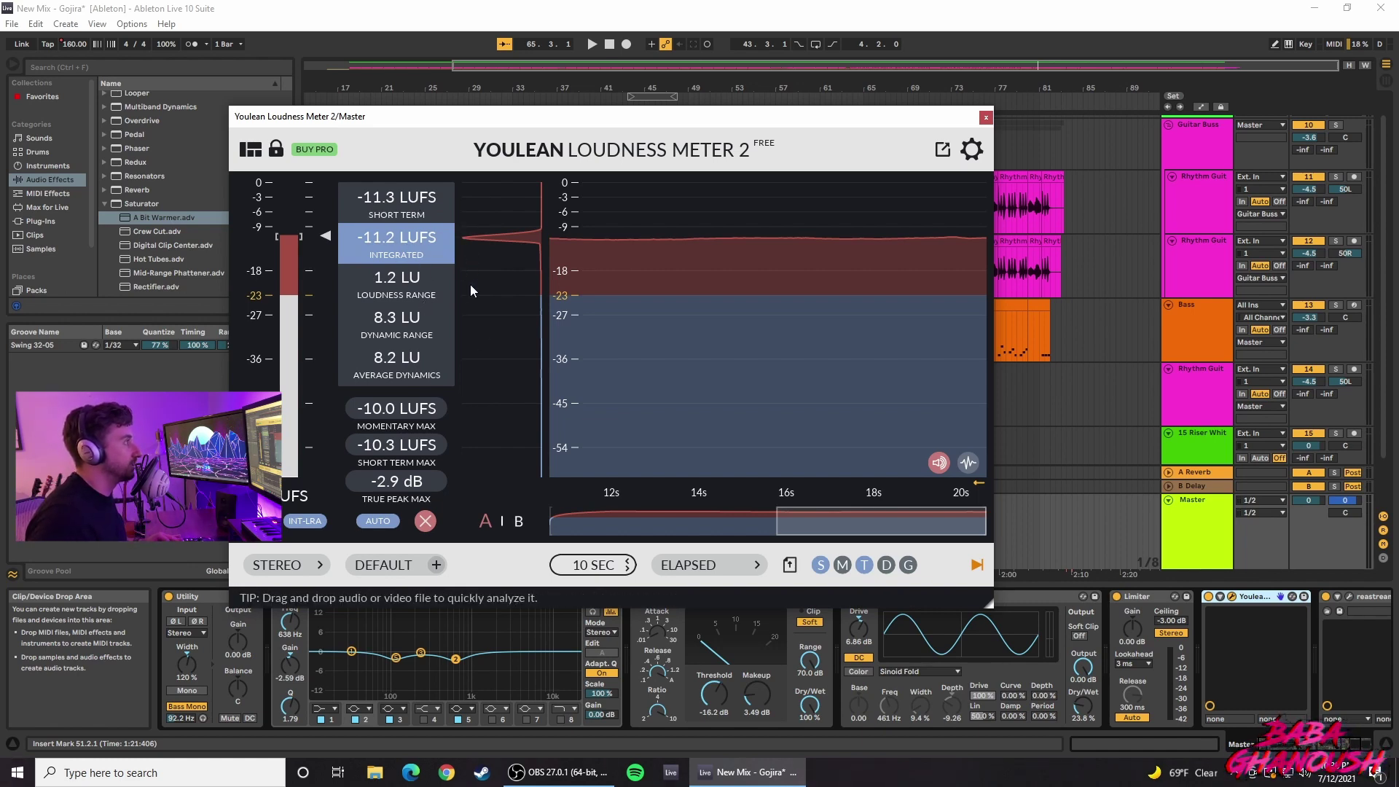
{"action": "key", "text": "space"}
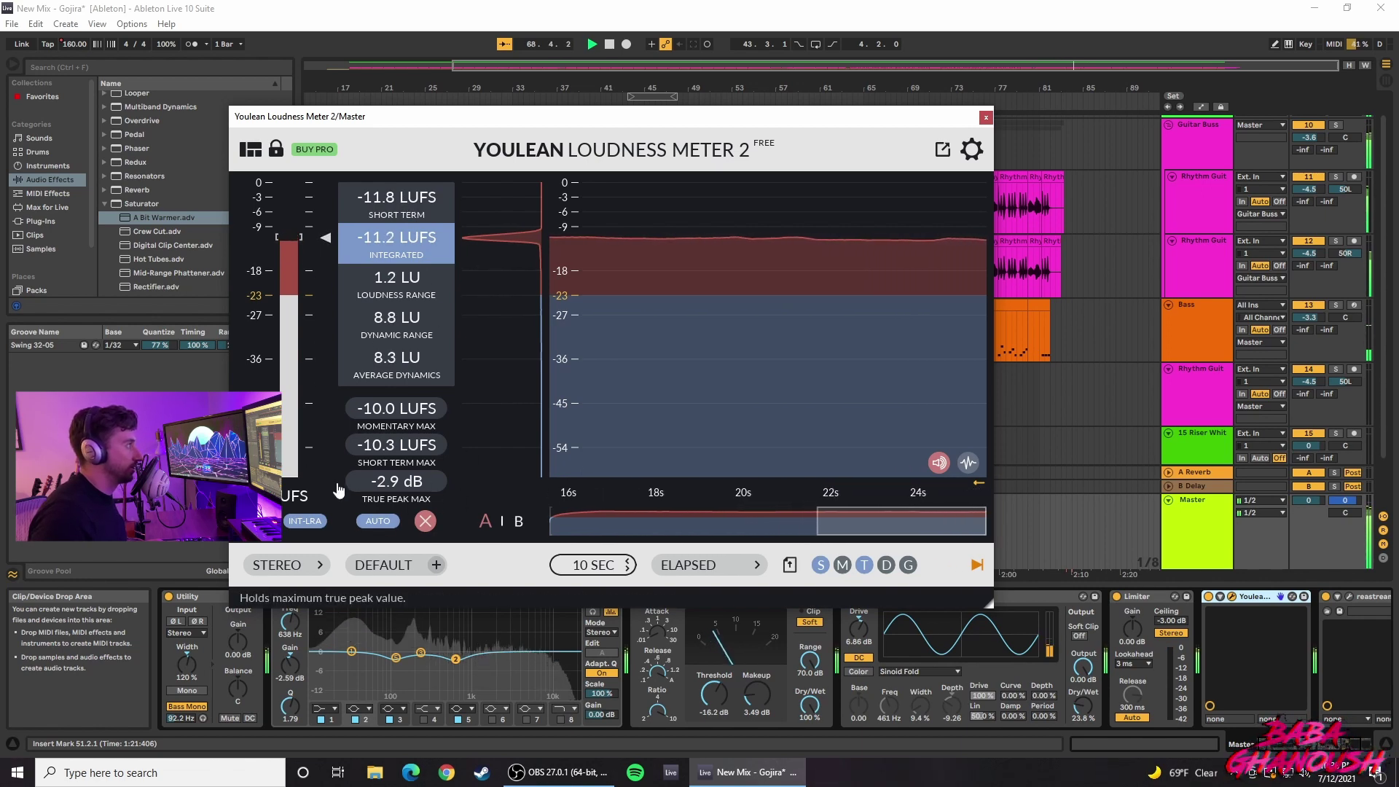
{"action": "left_click", "coordinate": [985, 118]}
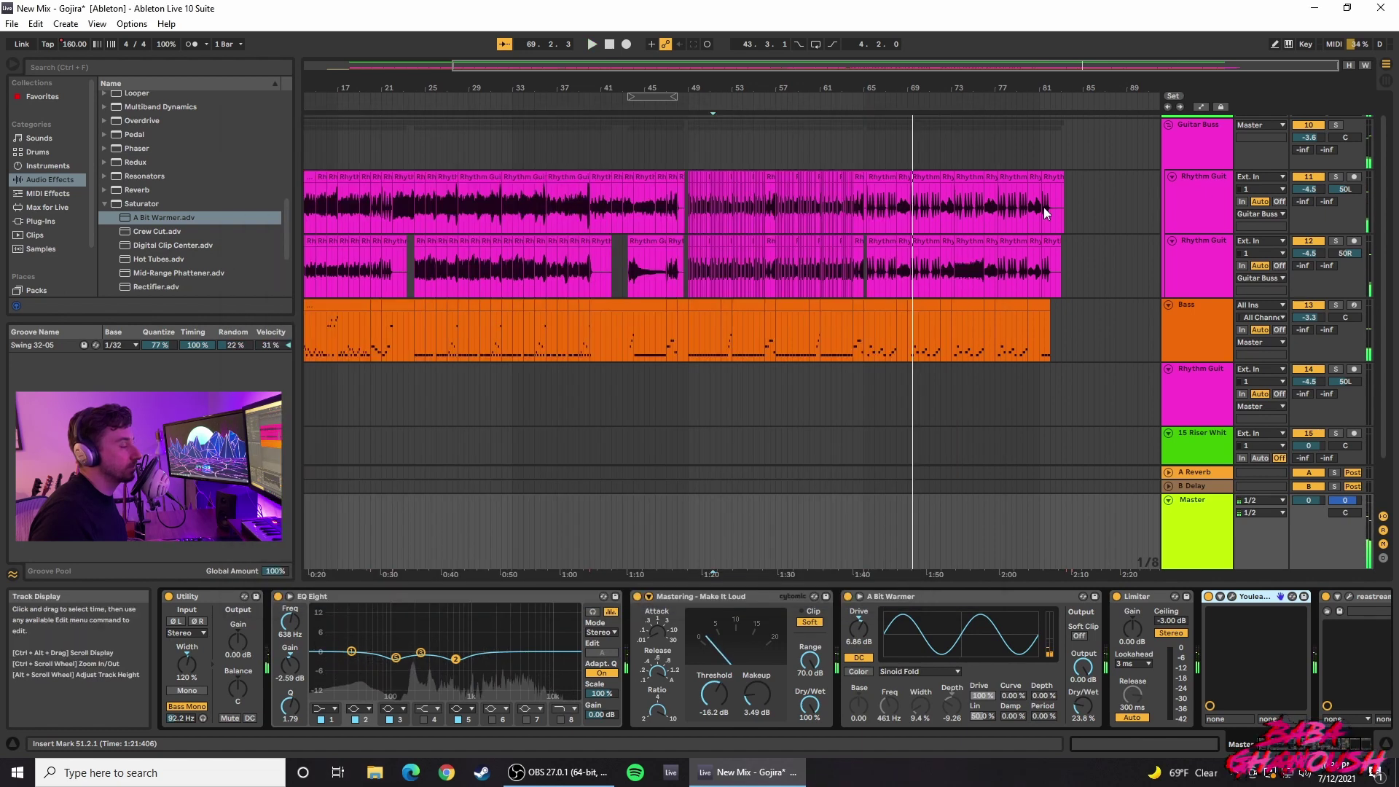
Step: Collapse the Drum Bus group at the start of the track list to hide its individual drum tracks
{"action": "scroll", "coordinate": [1072, 211], "scroll_direction": "up", "scroll_amount": 1}
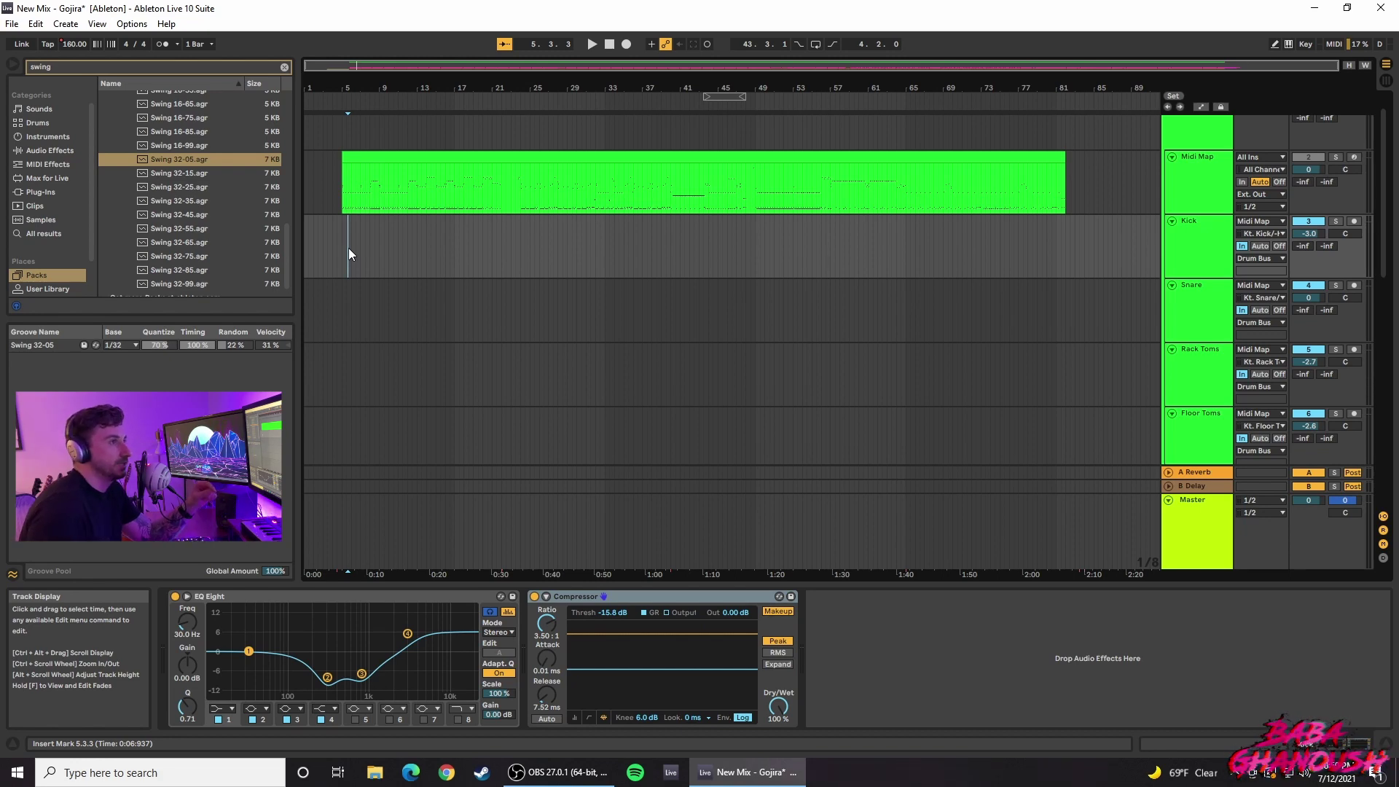
{"action": "scroll", "coordinate": [1213, 156], "scroll_direction": "up", "scroll_amount": 1}
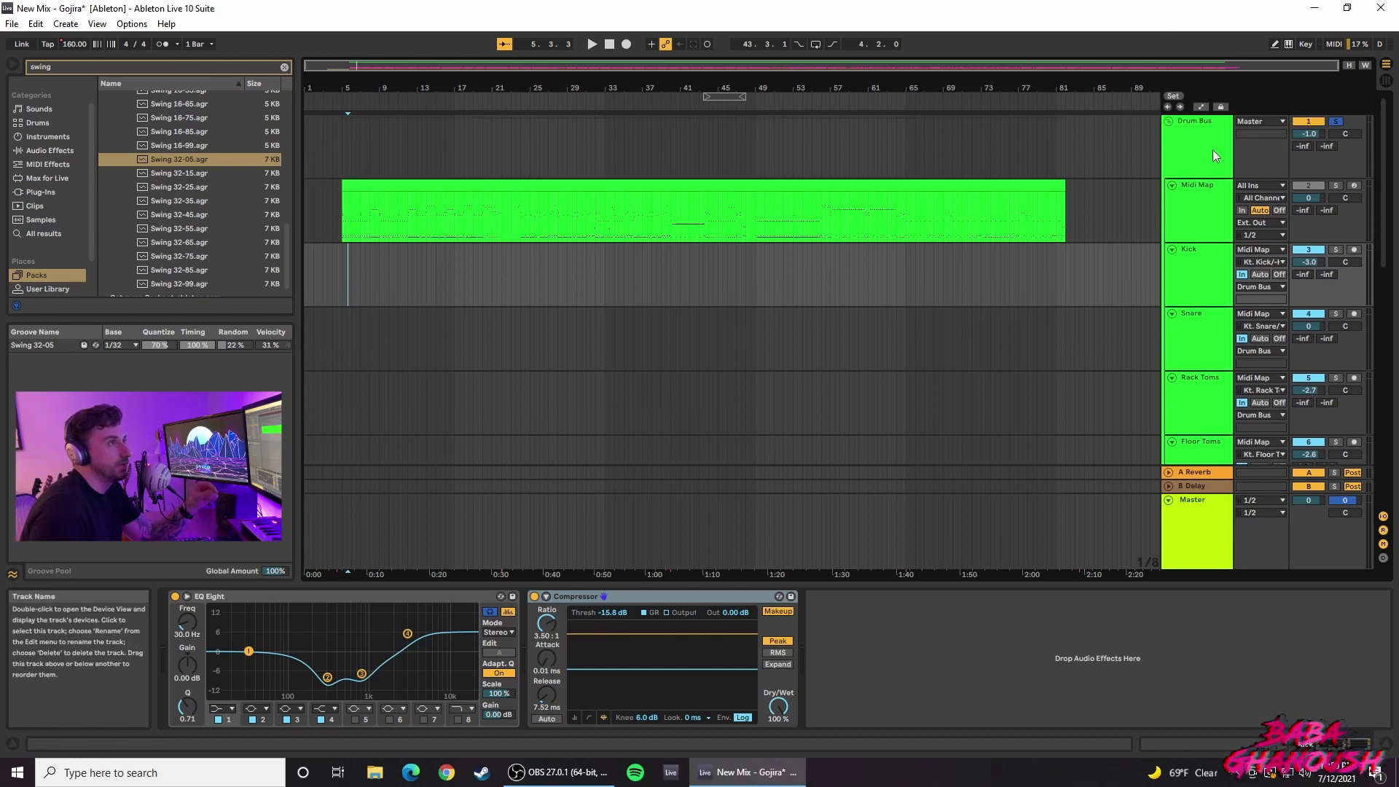
{"action": "left_click", "coordinate": [1168, 120]}
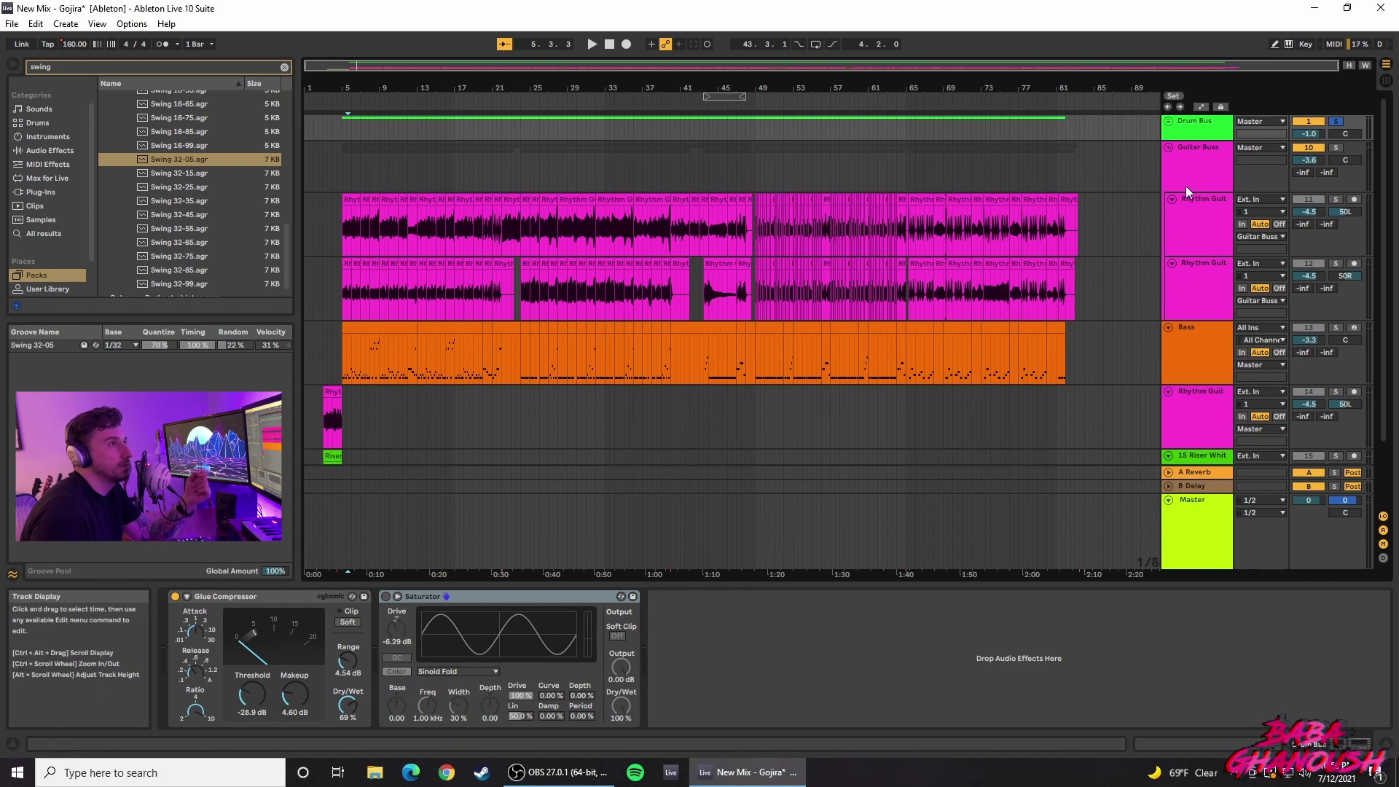
Step: Review the device chains on the grouped Rhythm Guit tracks, the Guitar Buss and the Bass track
{"action": "left_click", "coordinate": [1204, 222]}
{"action": "left_click", "coordinate": [1204, 164]}
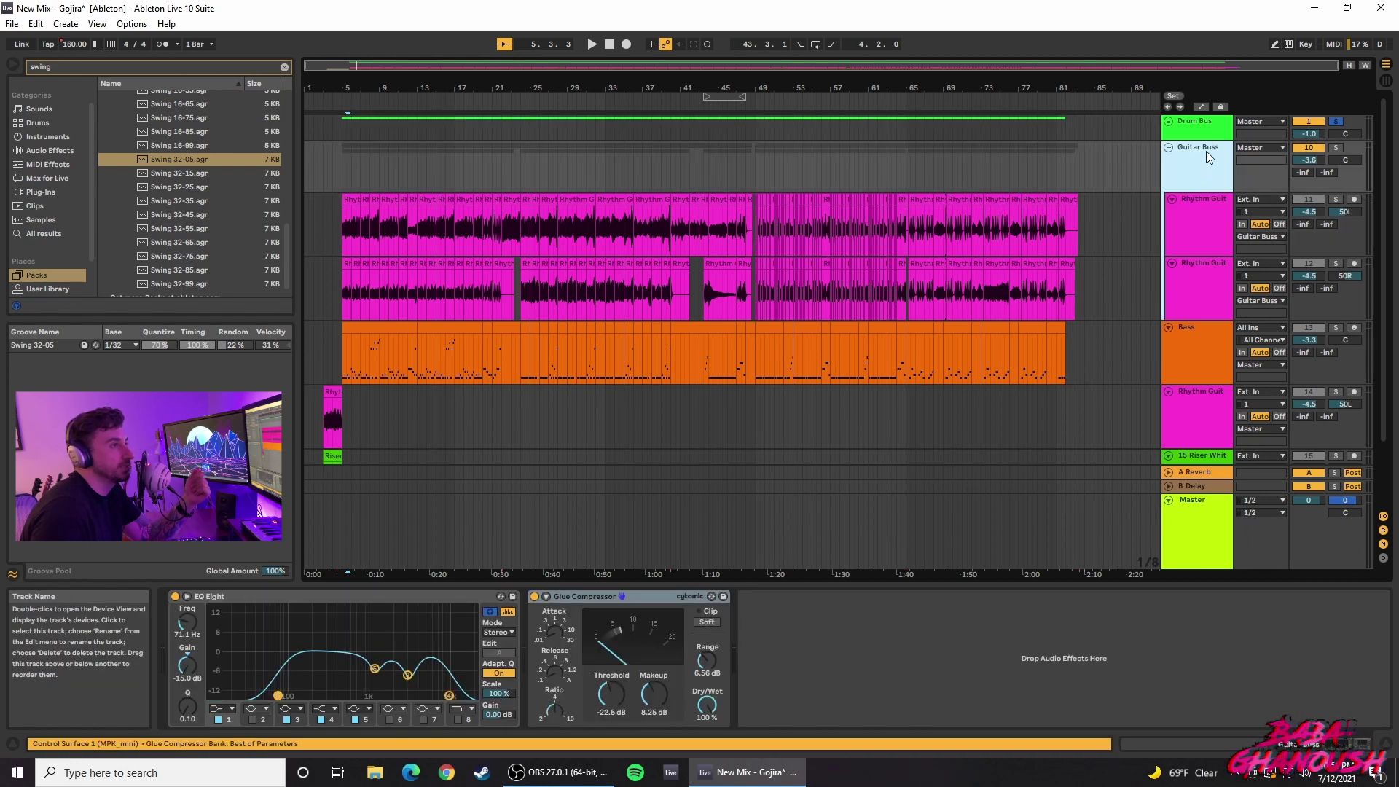
{"action": "left_click", "coordinate": [1179, 281]}
{"action": "left_click", "coordinate": [1195, 366]}
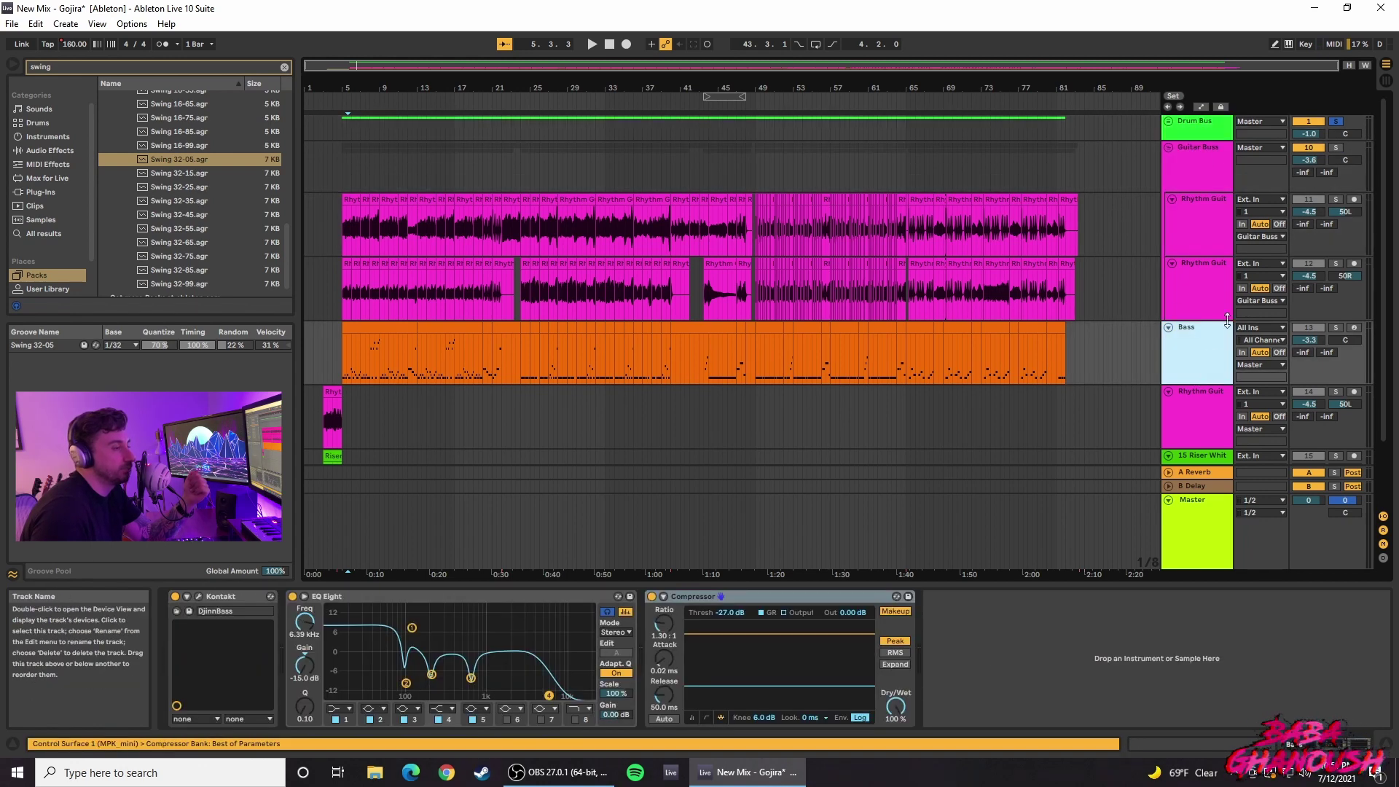
Step: Review the device chains on the Master track and the separate intro Rhythm Guit track below the Bass
{"action": "scroll", "coordinate": [1229, 328], "scroll_direction": "down", "scroll_amount": 3}
{"action": "left_click", "coordinate": [1190, 532]}
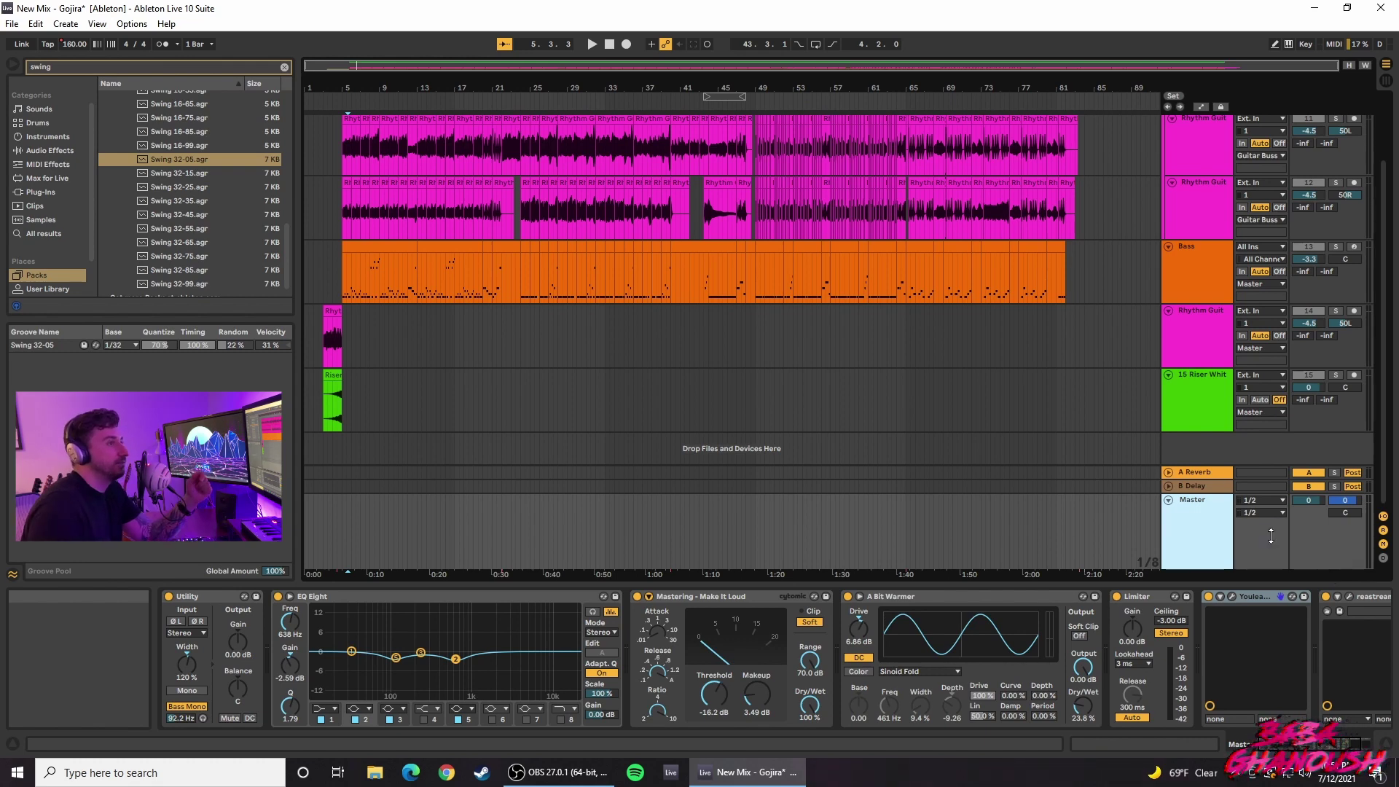
{"action": "left_click", "coordinate": [1204, 317]}
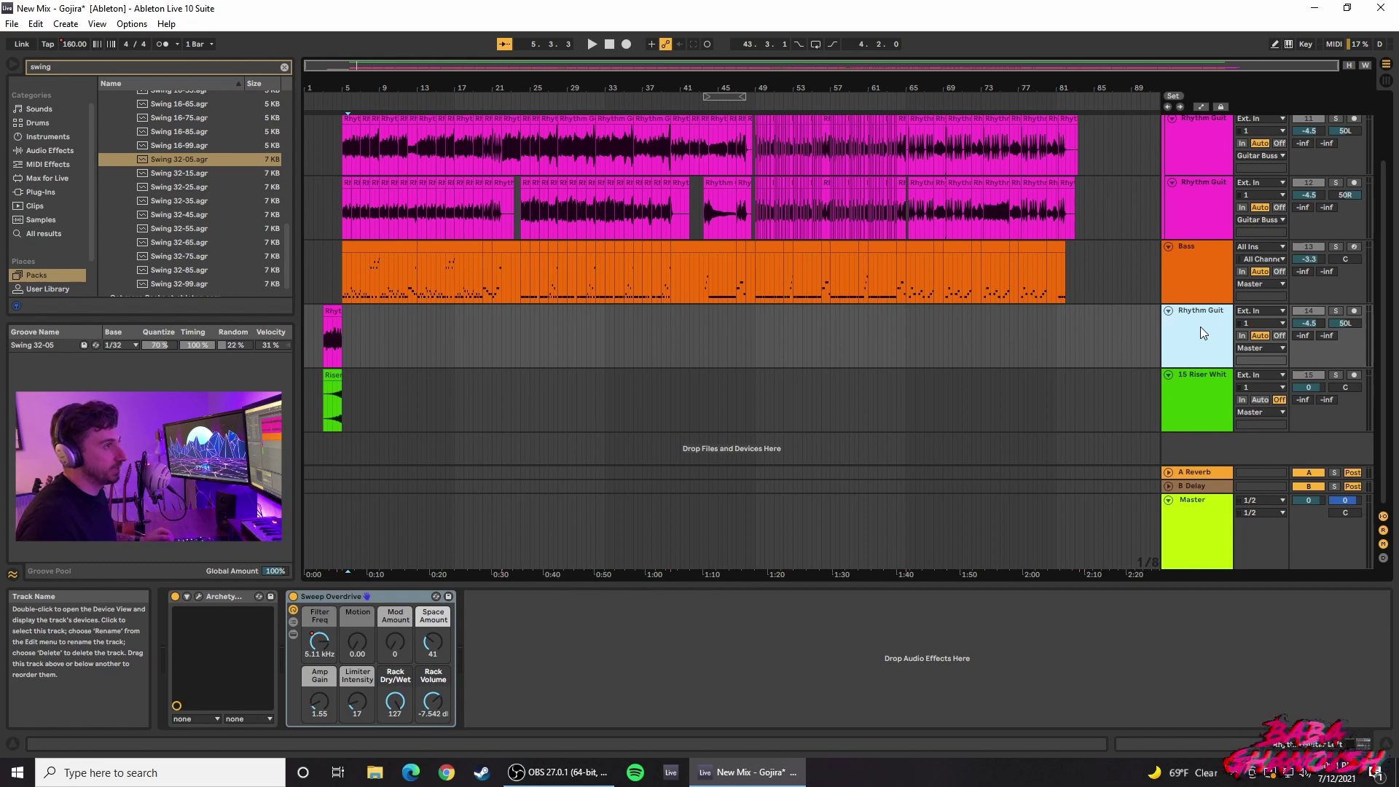
{"action": "scroll", "coordinate": [1203, 328], "scroll_direction": "up", "scroll_amount": 3}
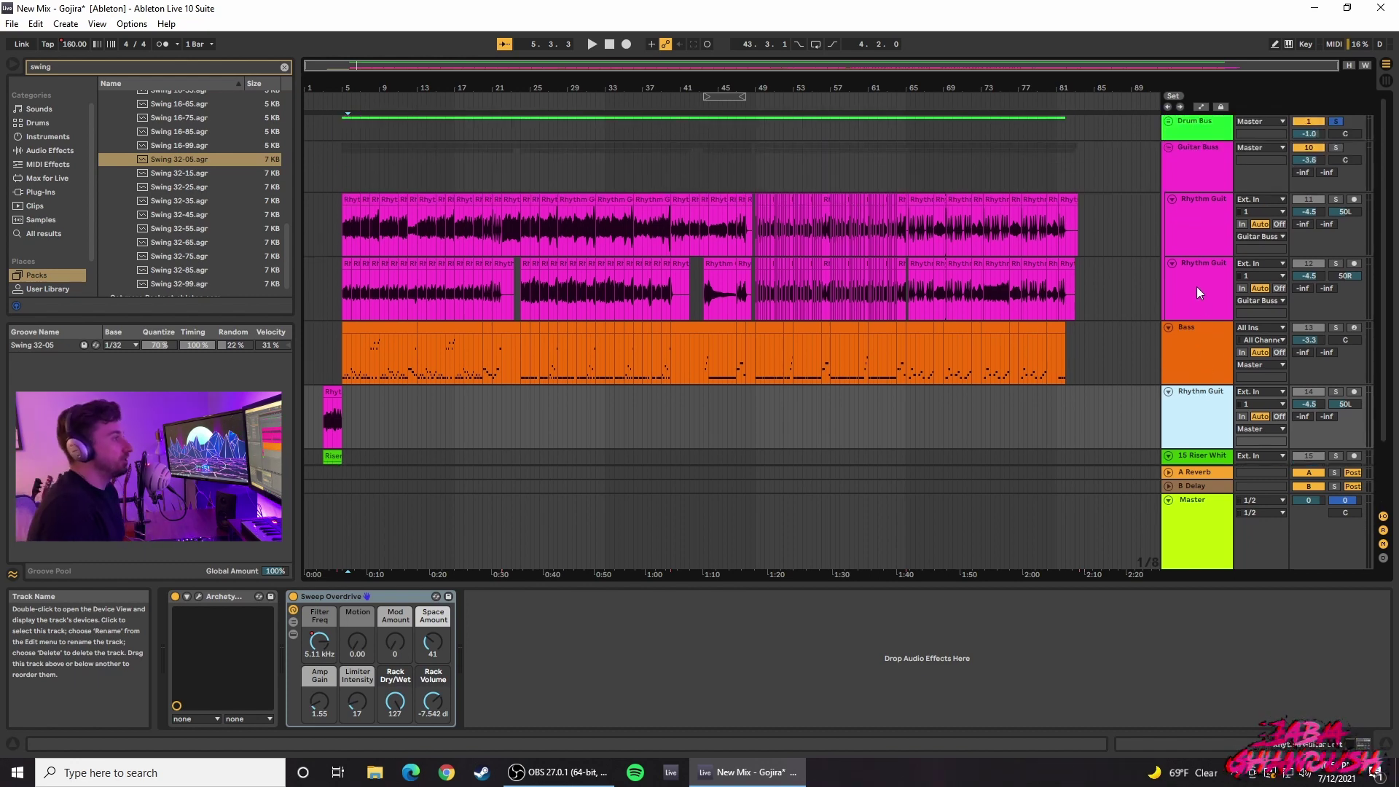